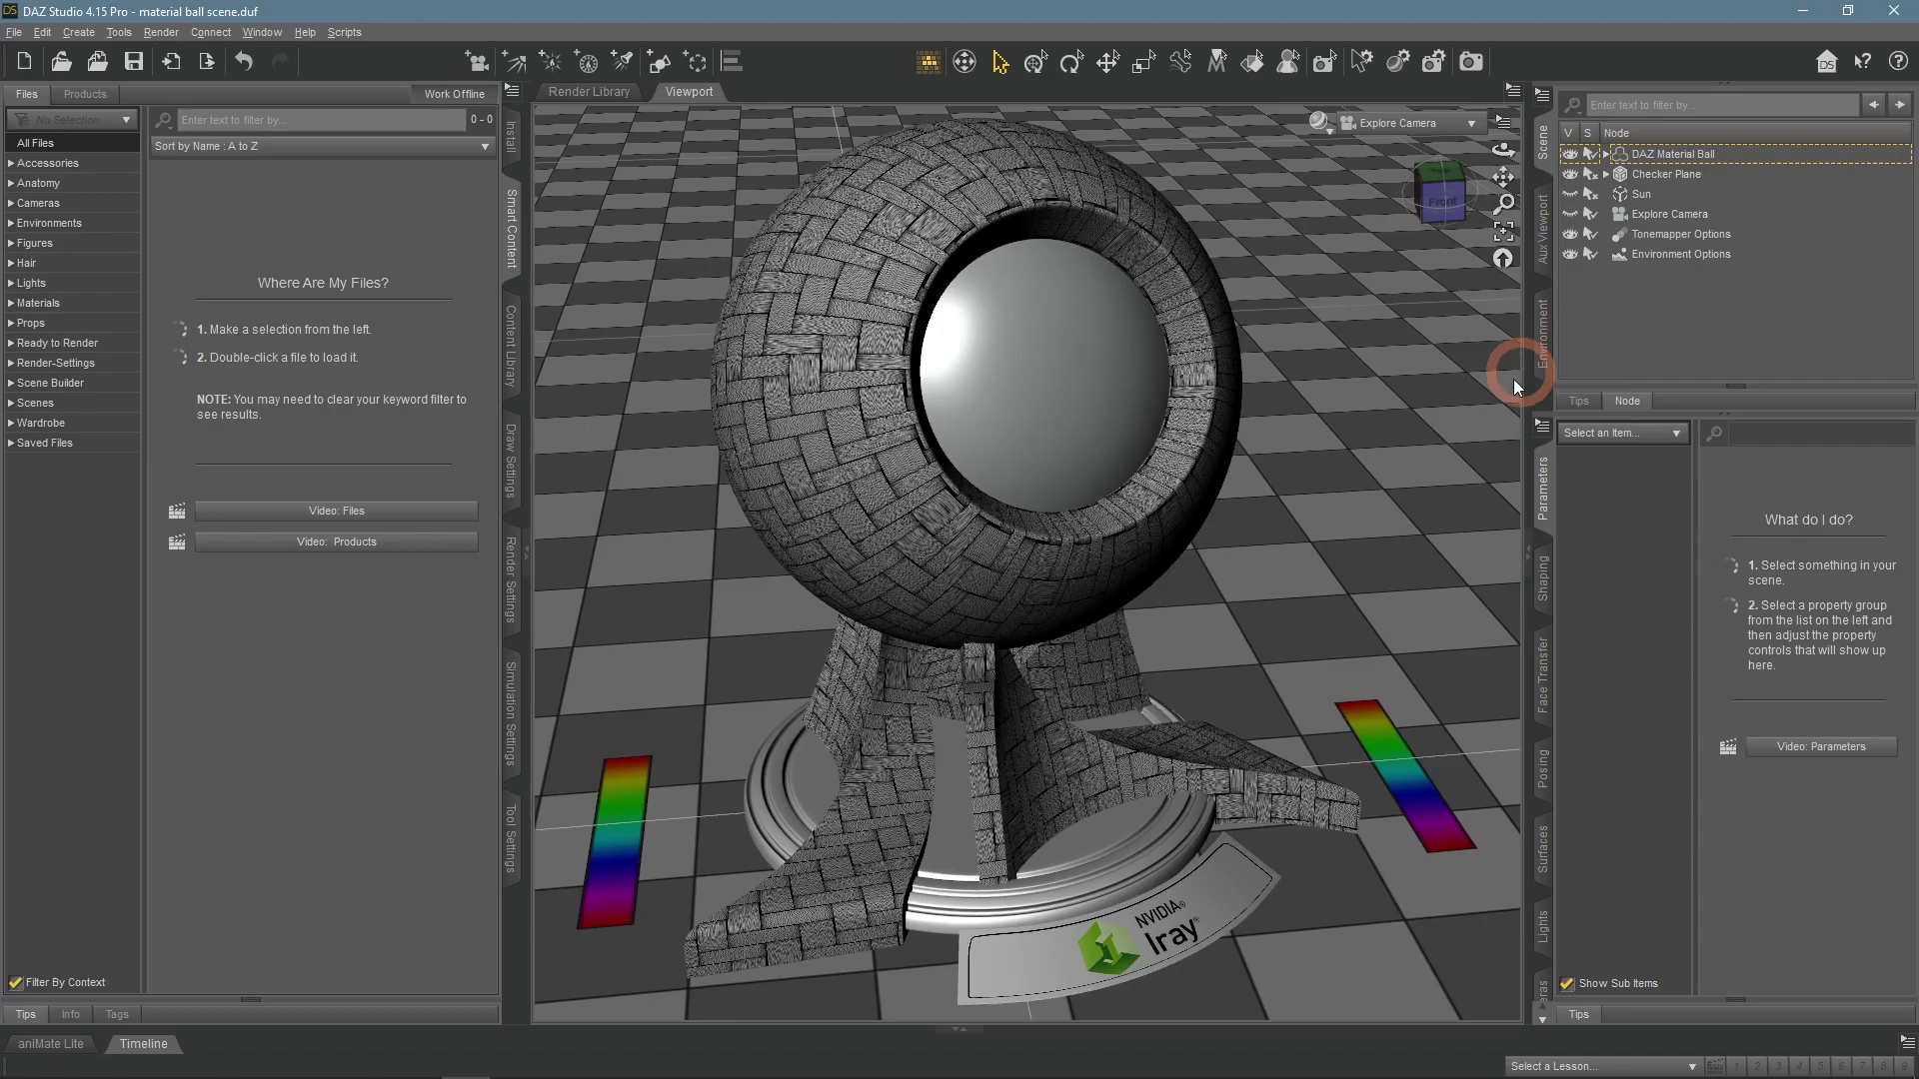
Switch the viewport to Perspective View and orbit out from the ball
left_click(1397, 122)
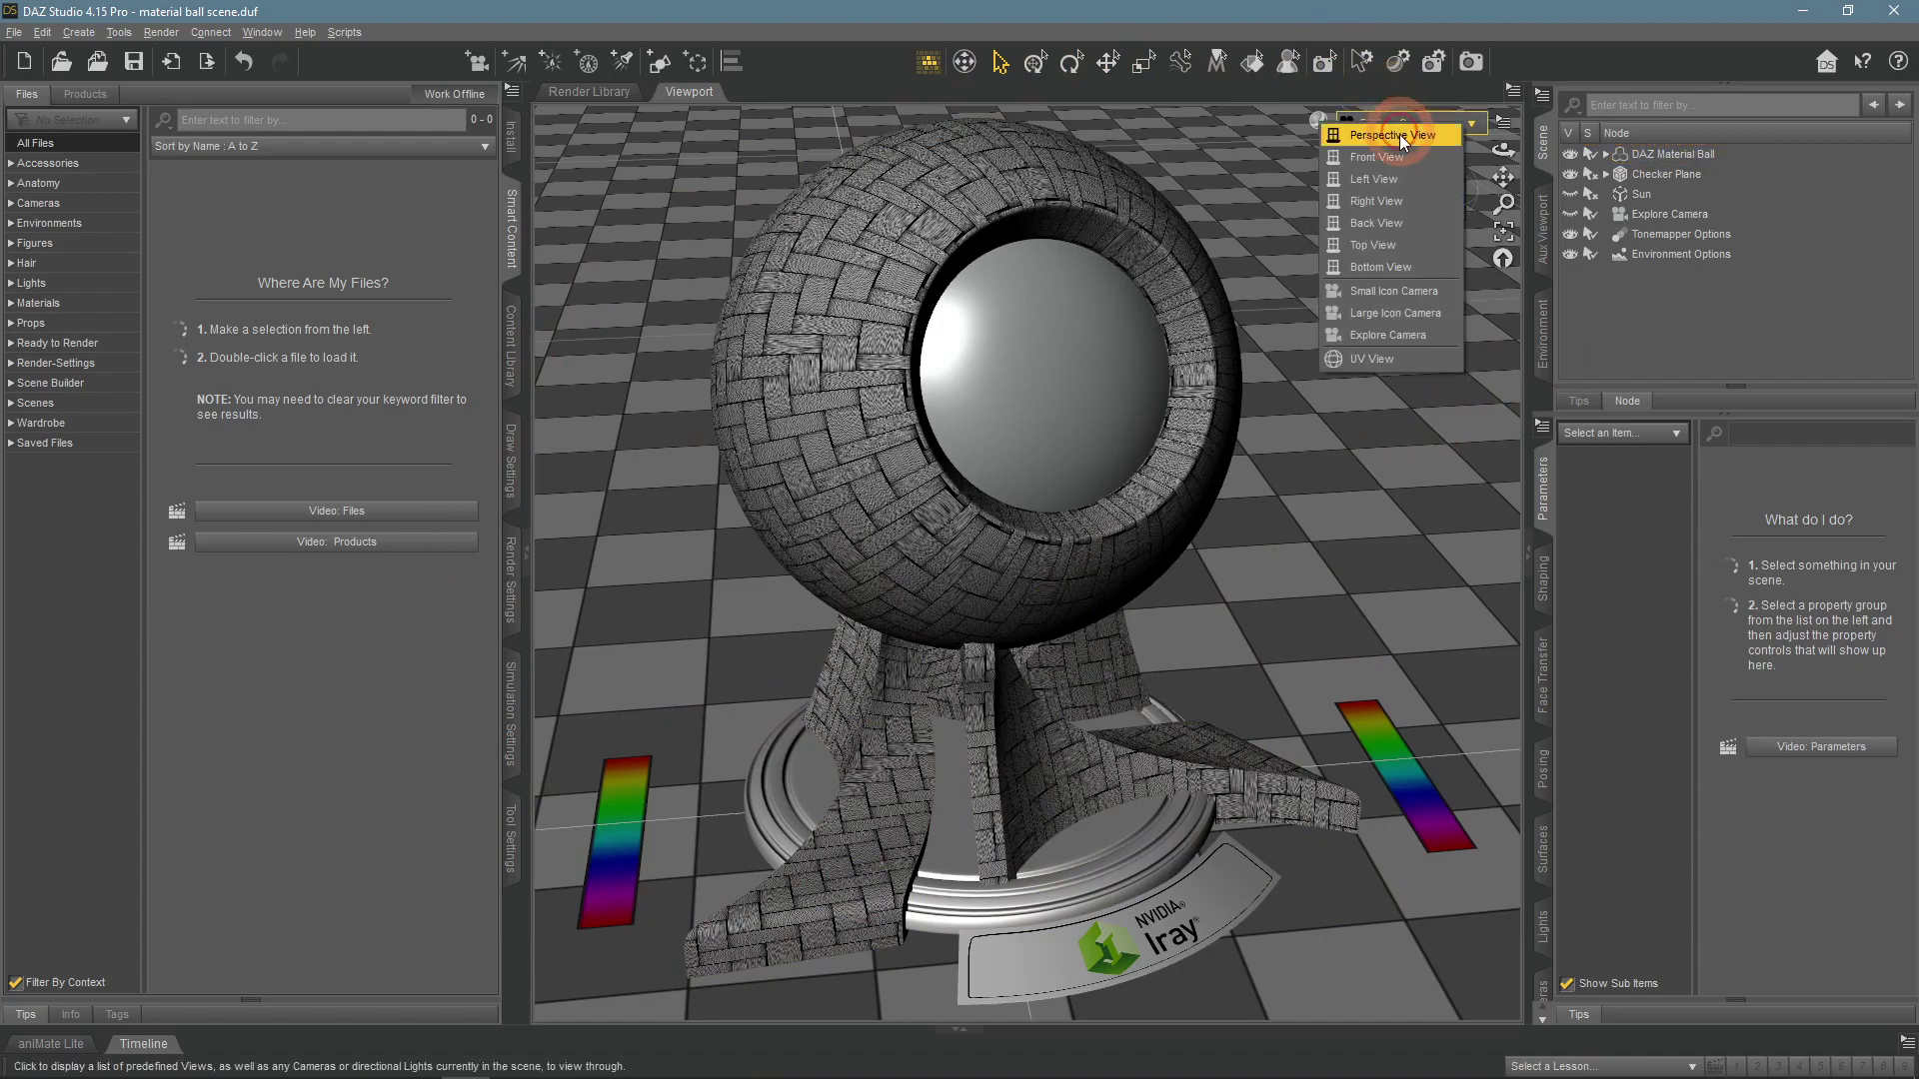
left_click(1394, 146)
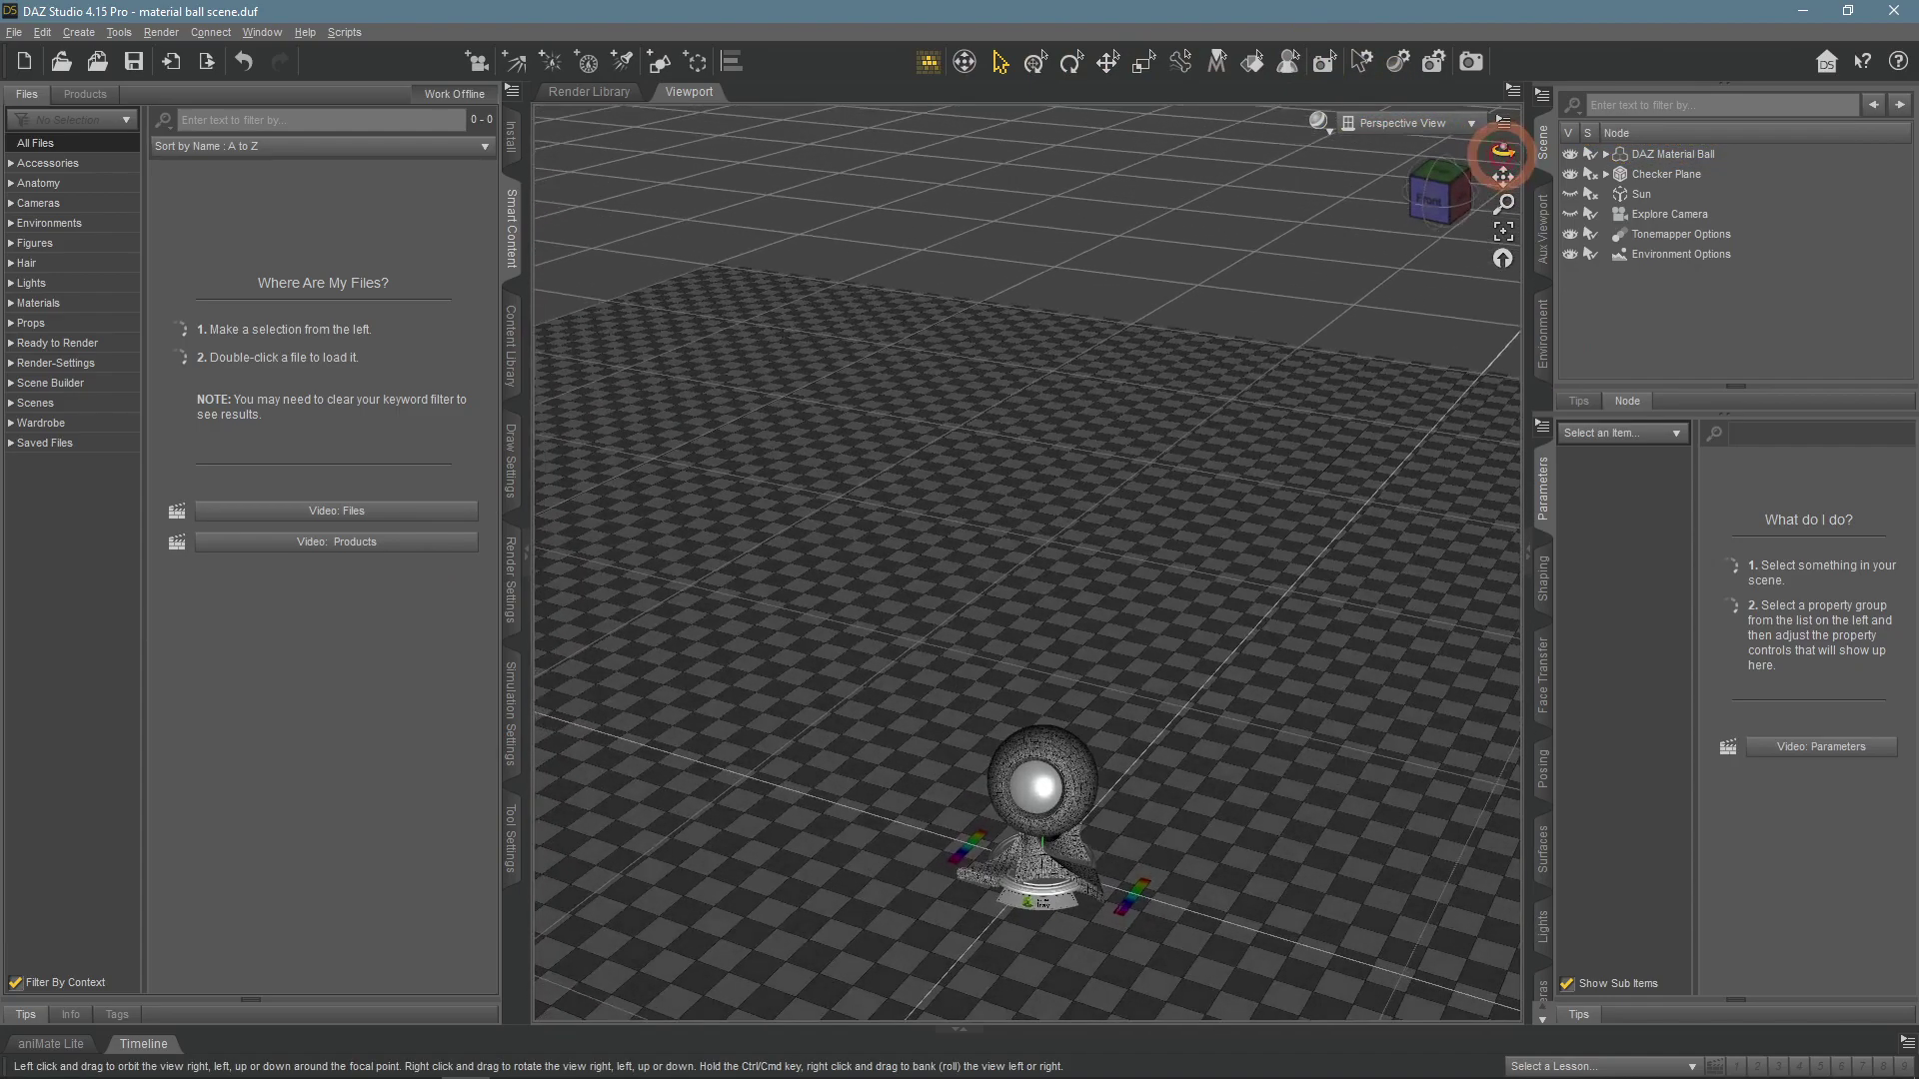
left_click_drag(1502, 150, 1489, 170)
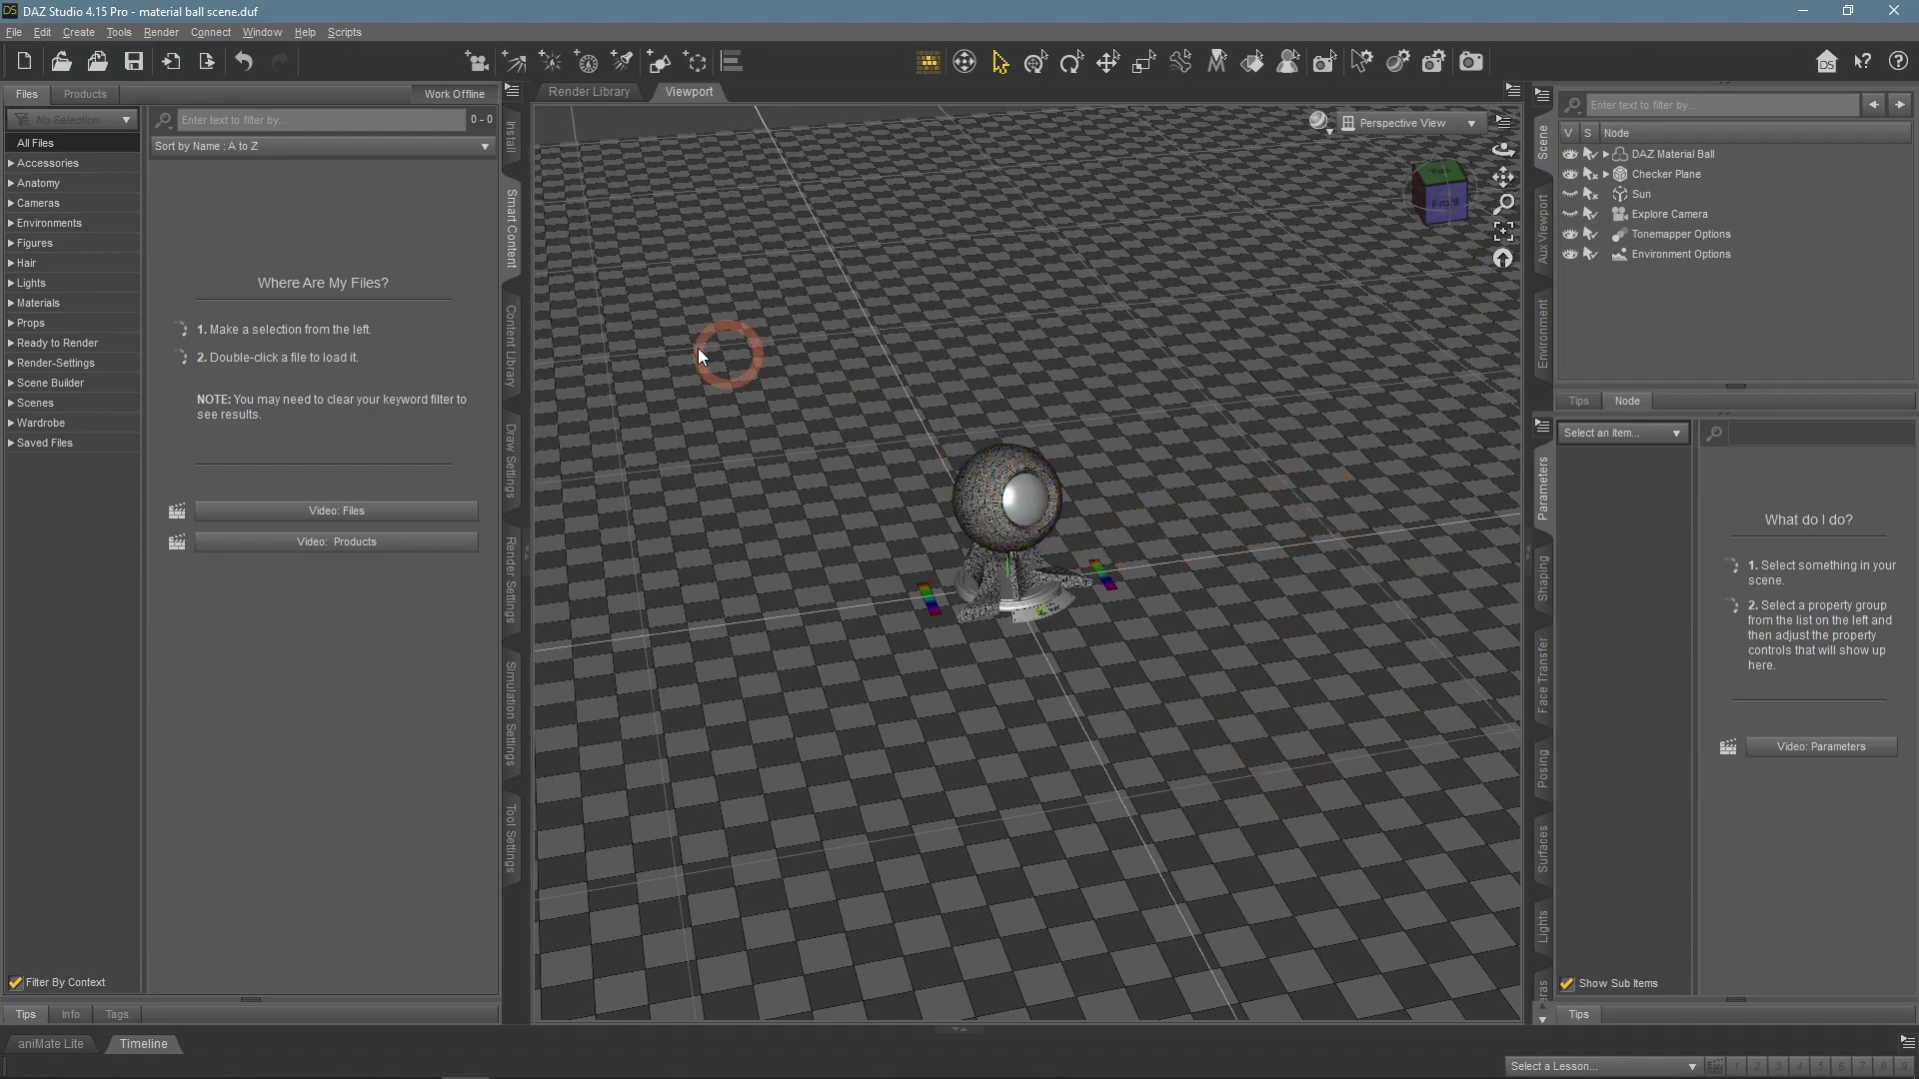
Browse the Props content library, selecting Material Ball Scene and trying the Planter prop in the viewport
left_click(35, 330)
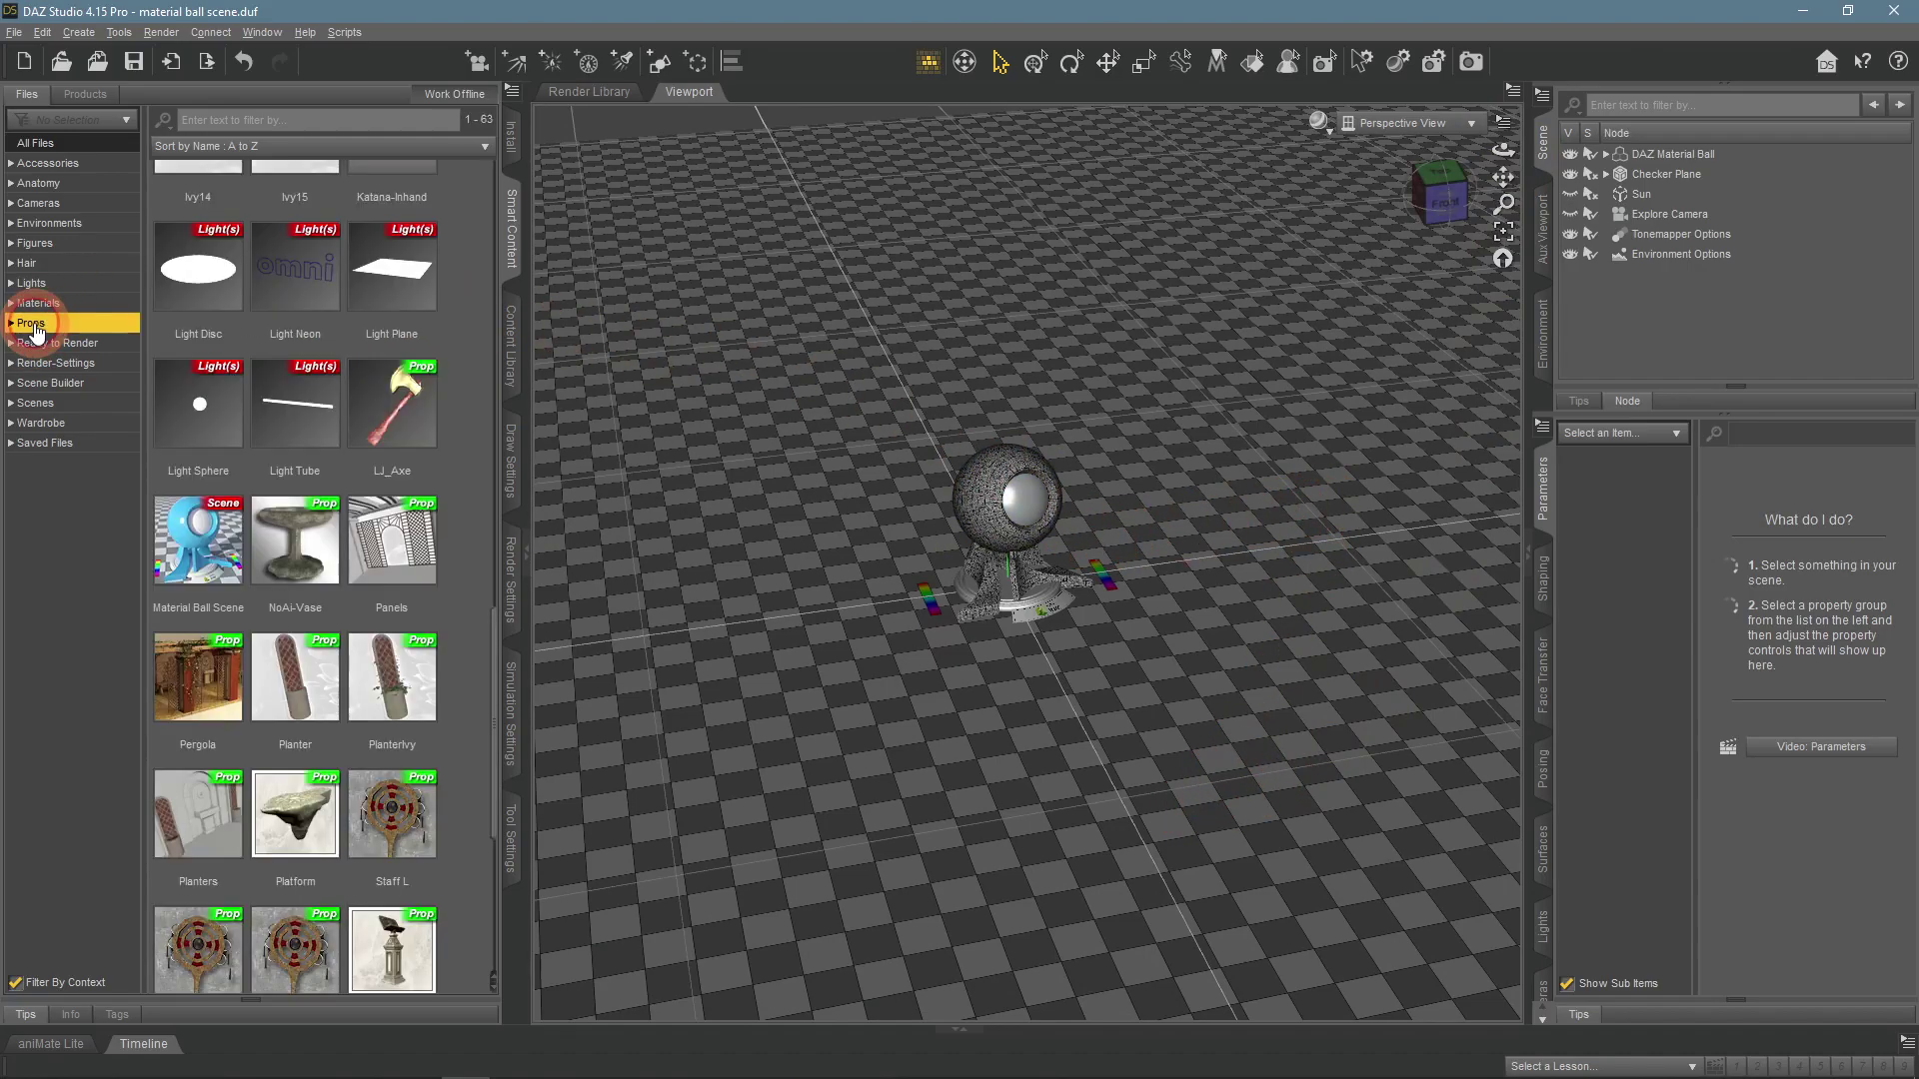
left_click(230, 572)
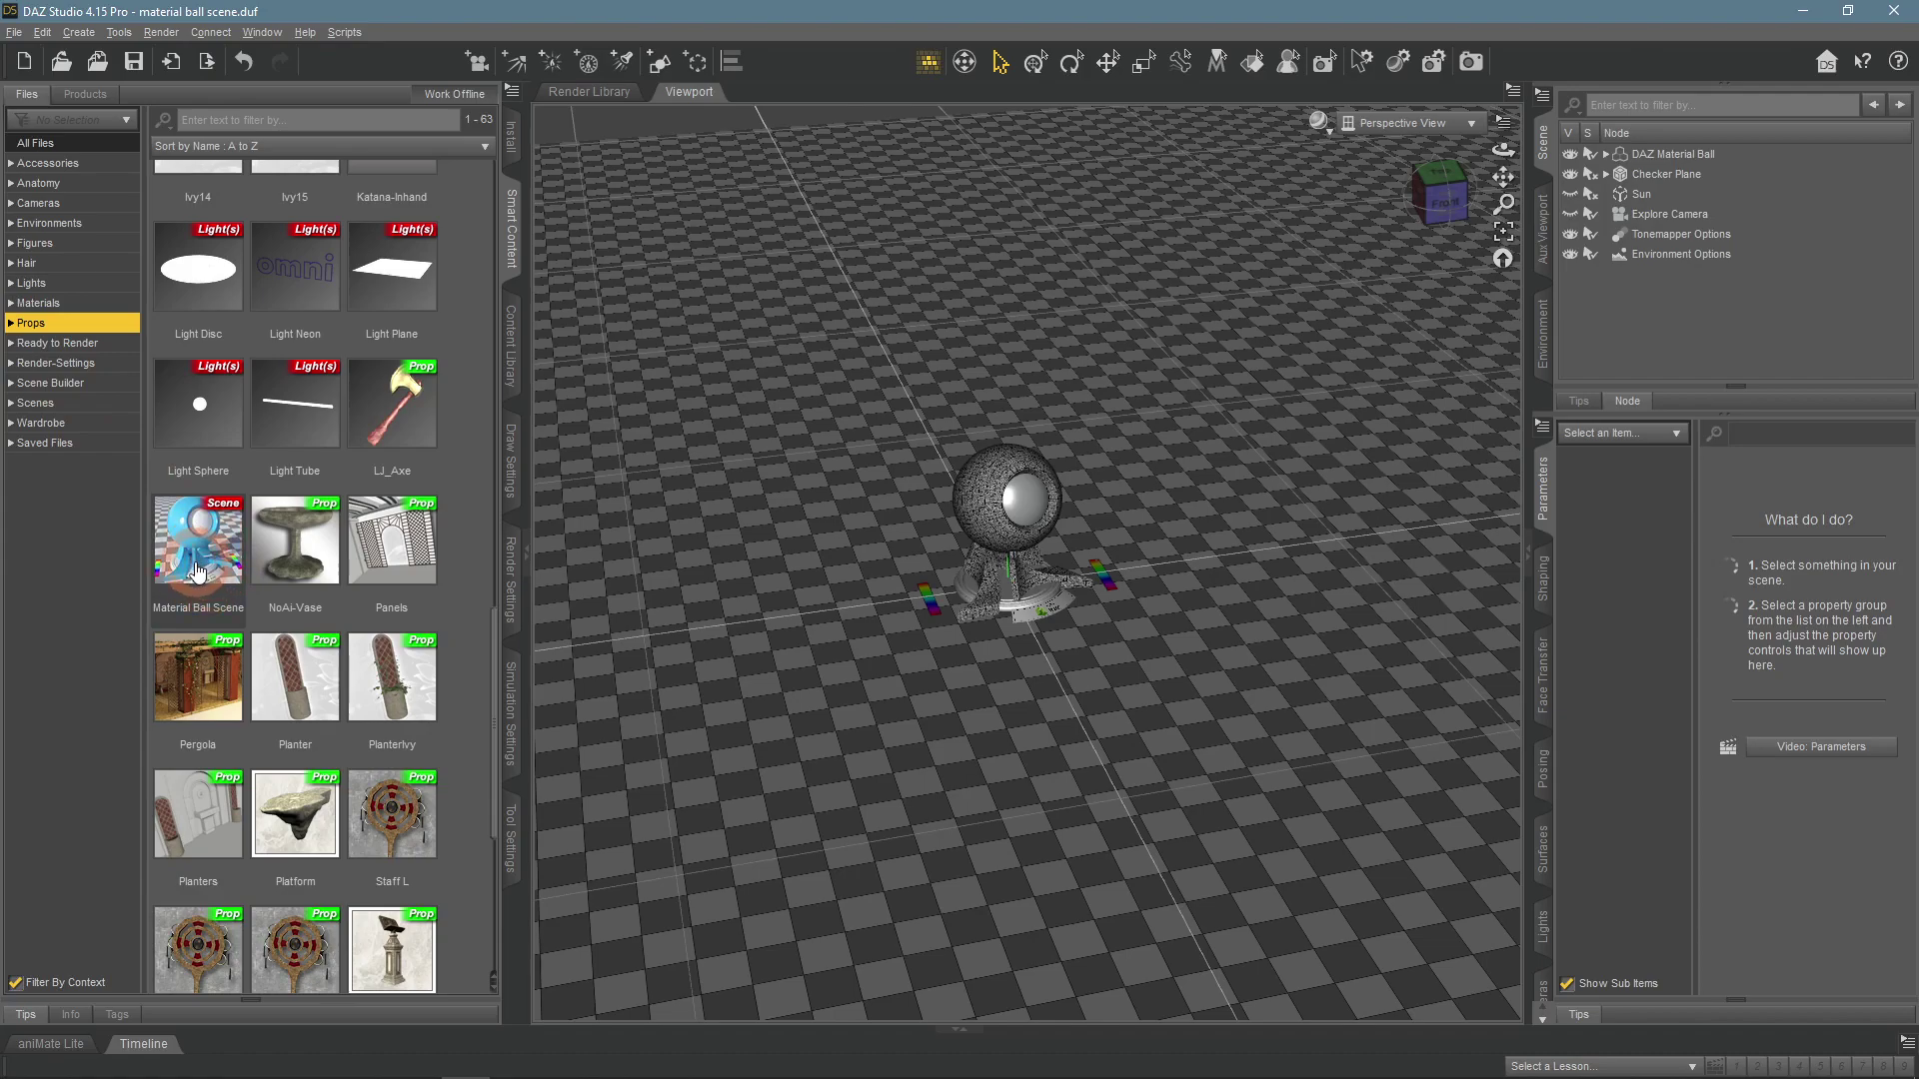
left_click(338, 655)
left_click_drag(380, 672, 922, 631)
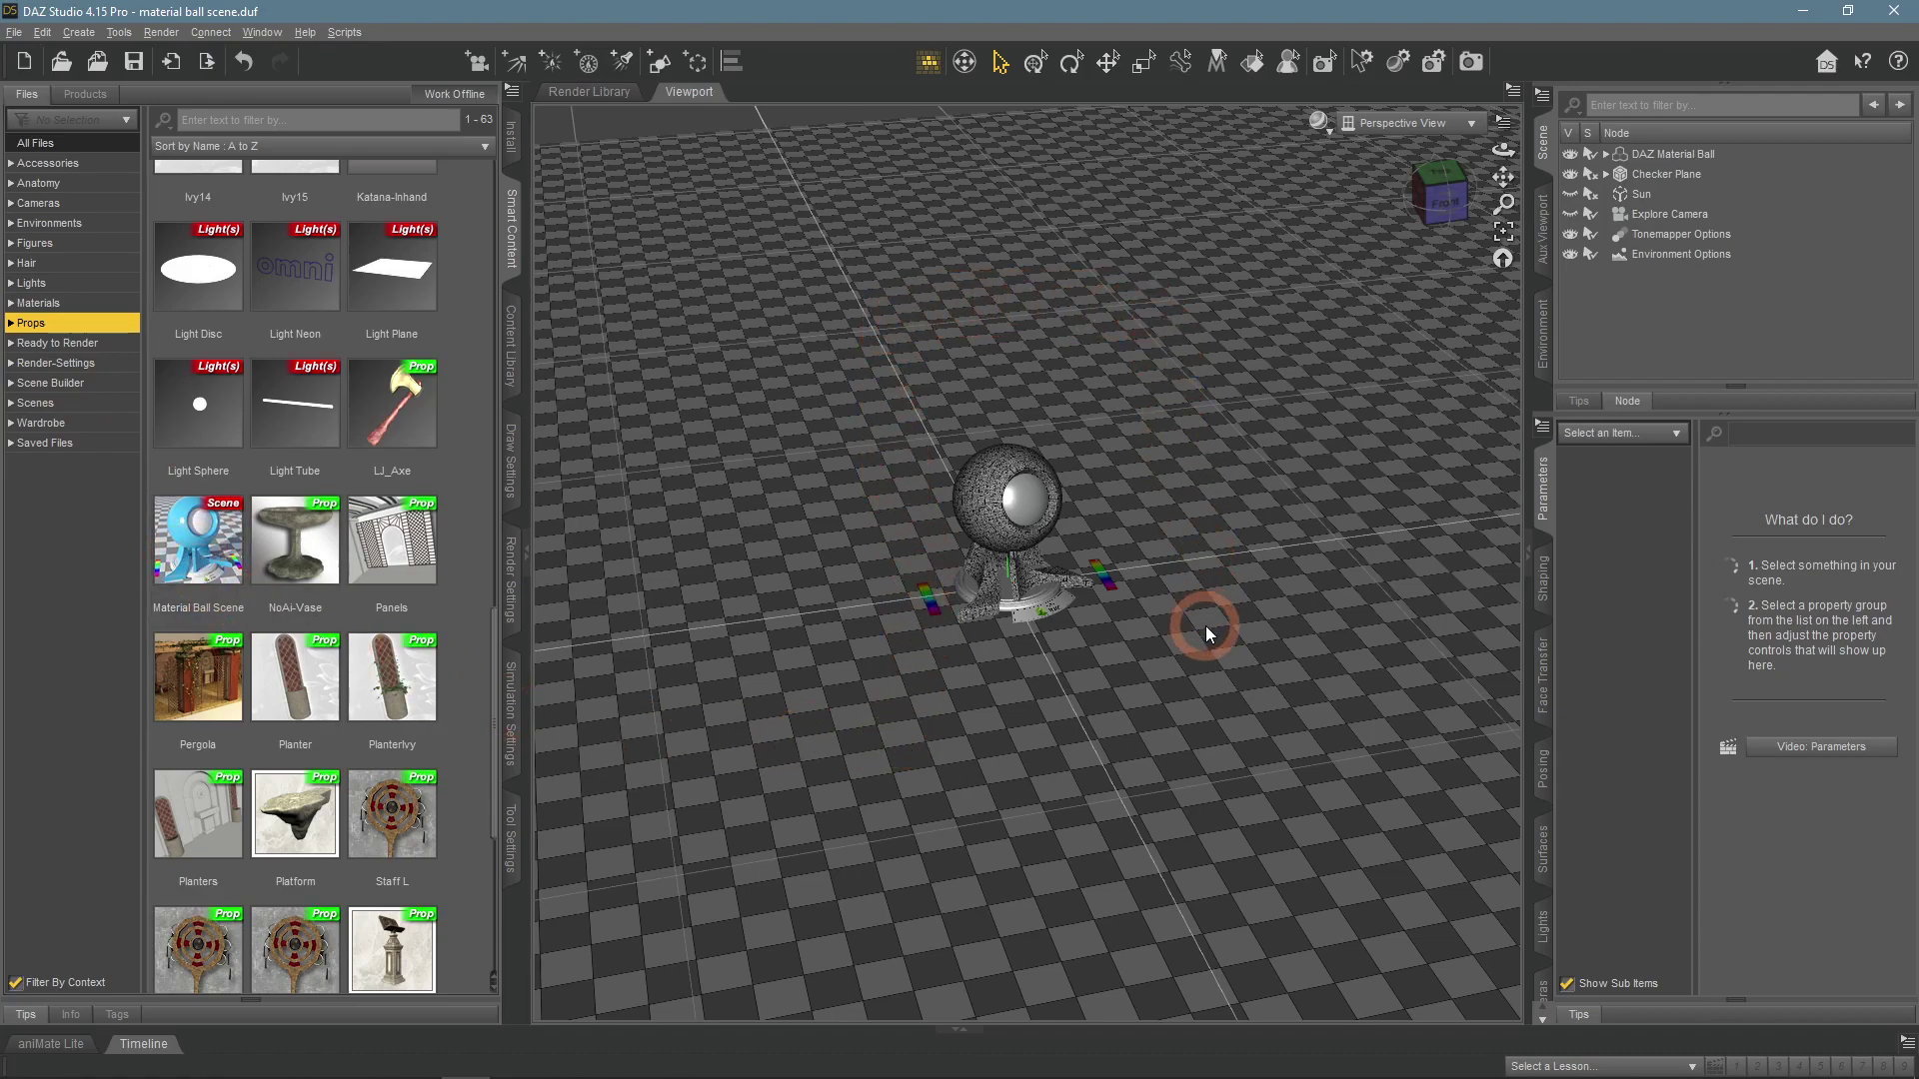
left_click(1036, 627)
left_click(1128, 589)
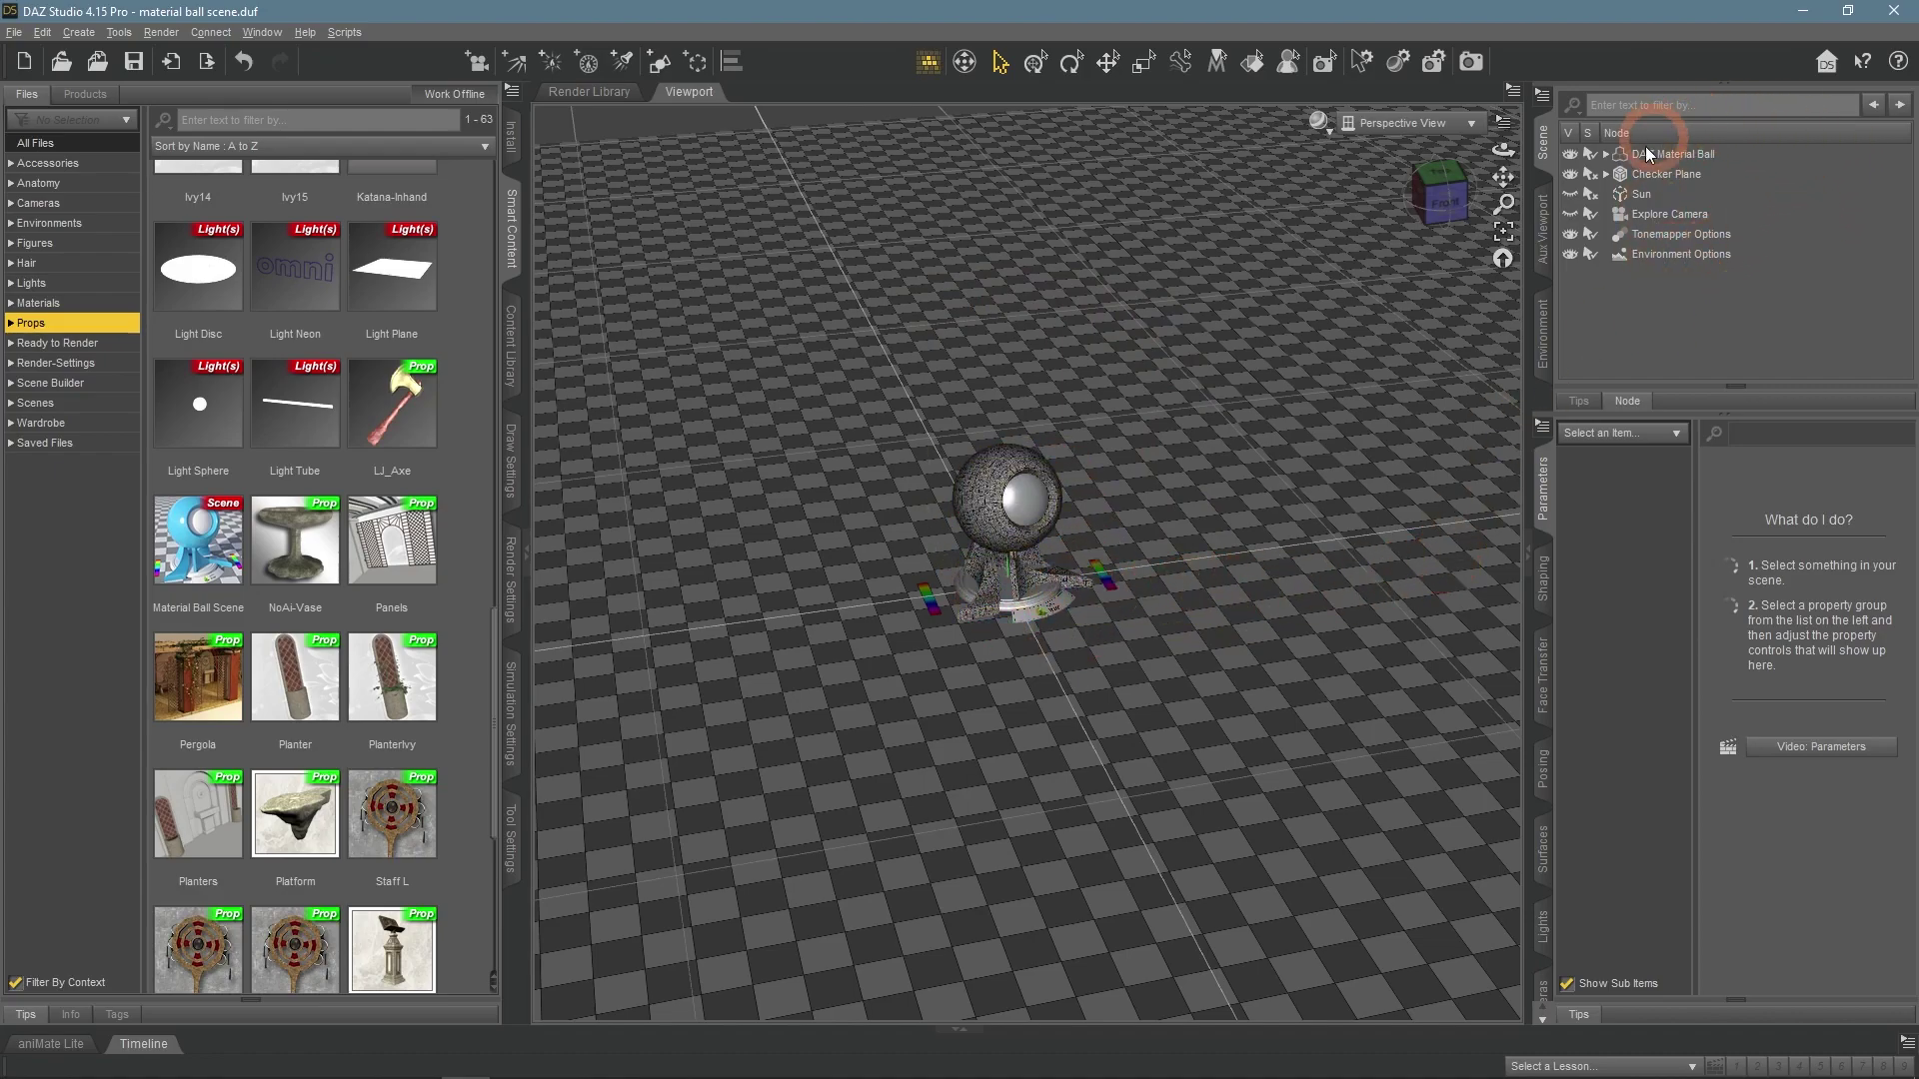
left_click(746, 482)
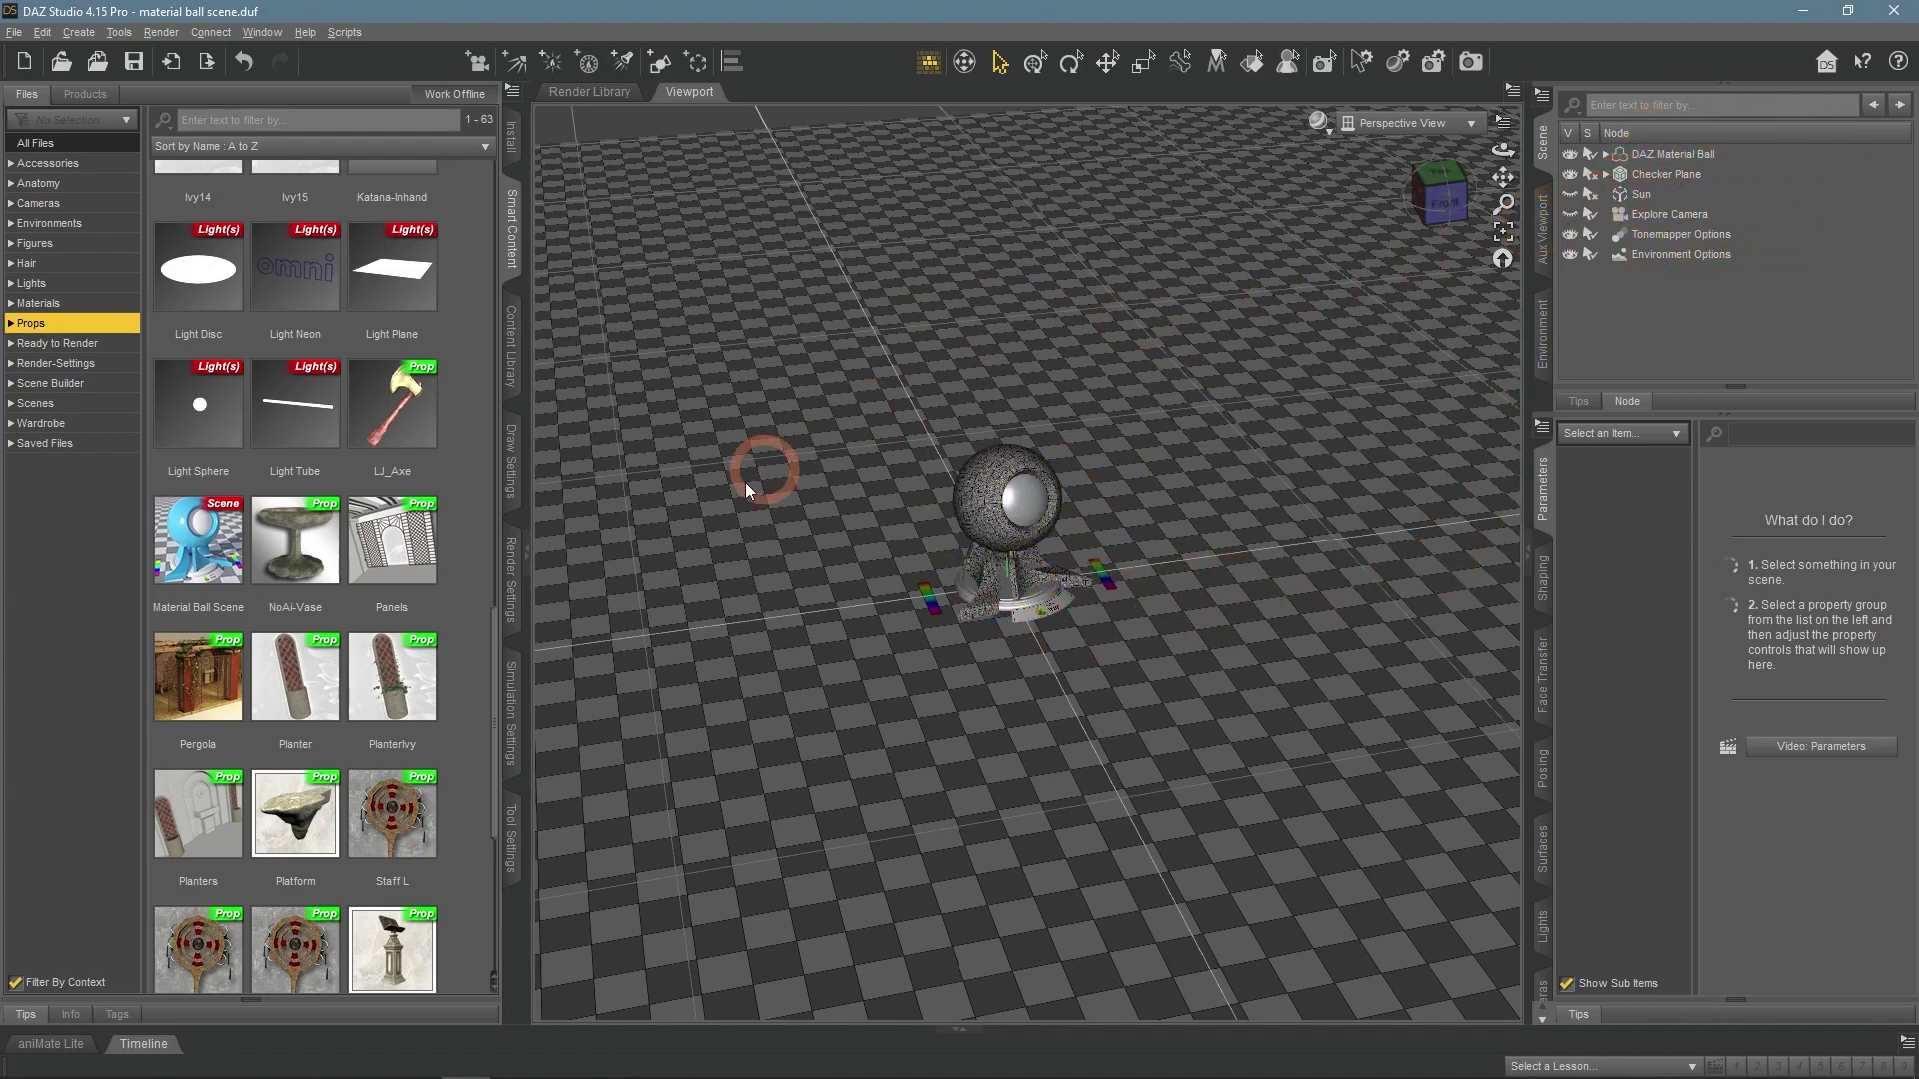
Bring up the Render Settings pane and scroll to its top
left_click(515, 618)
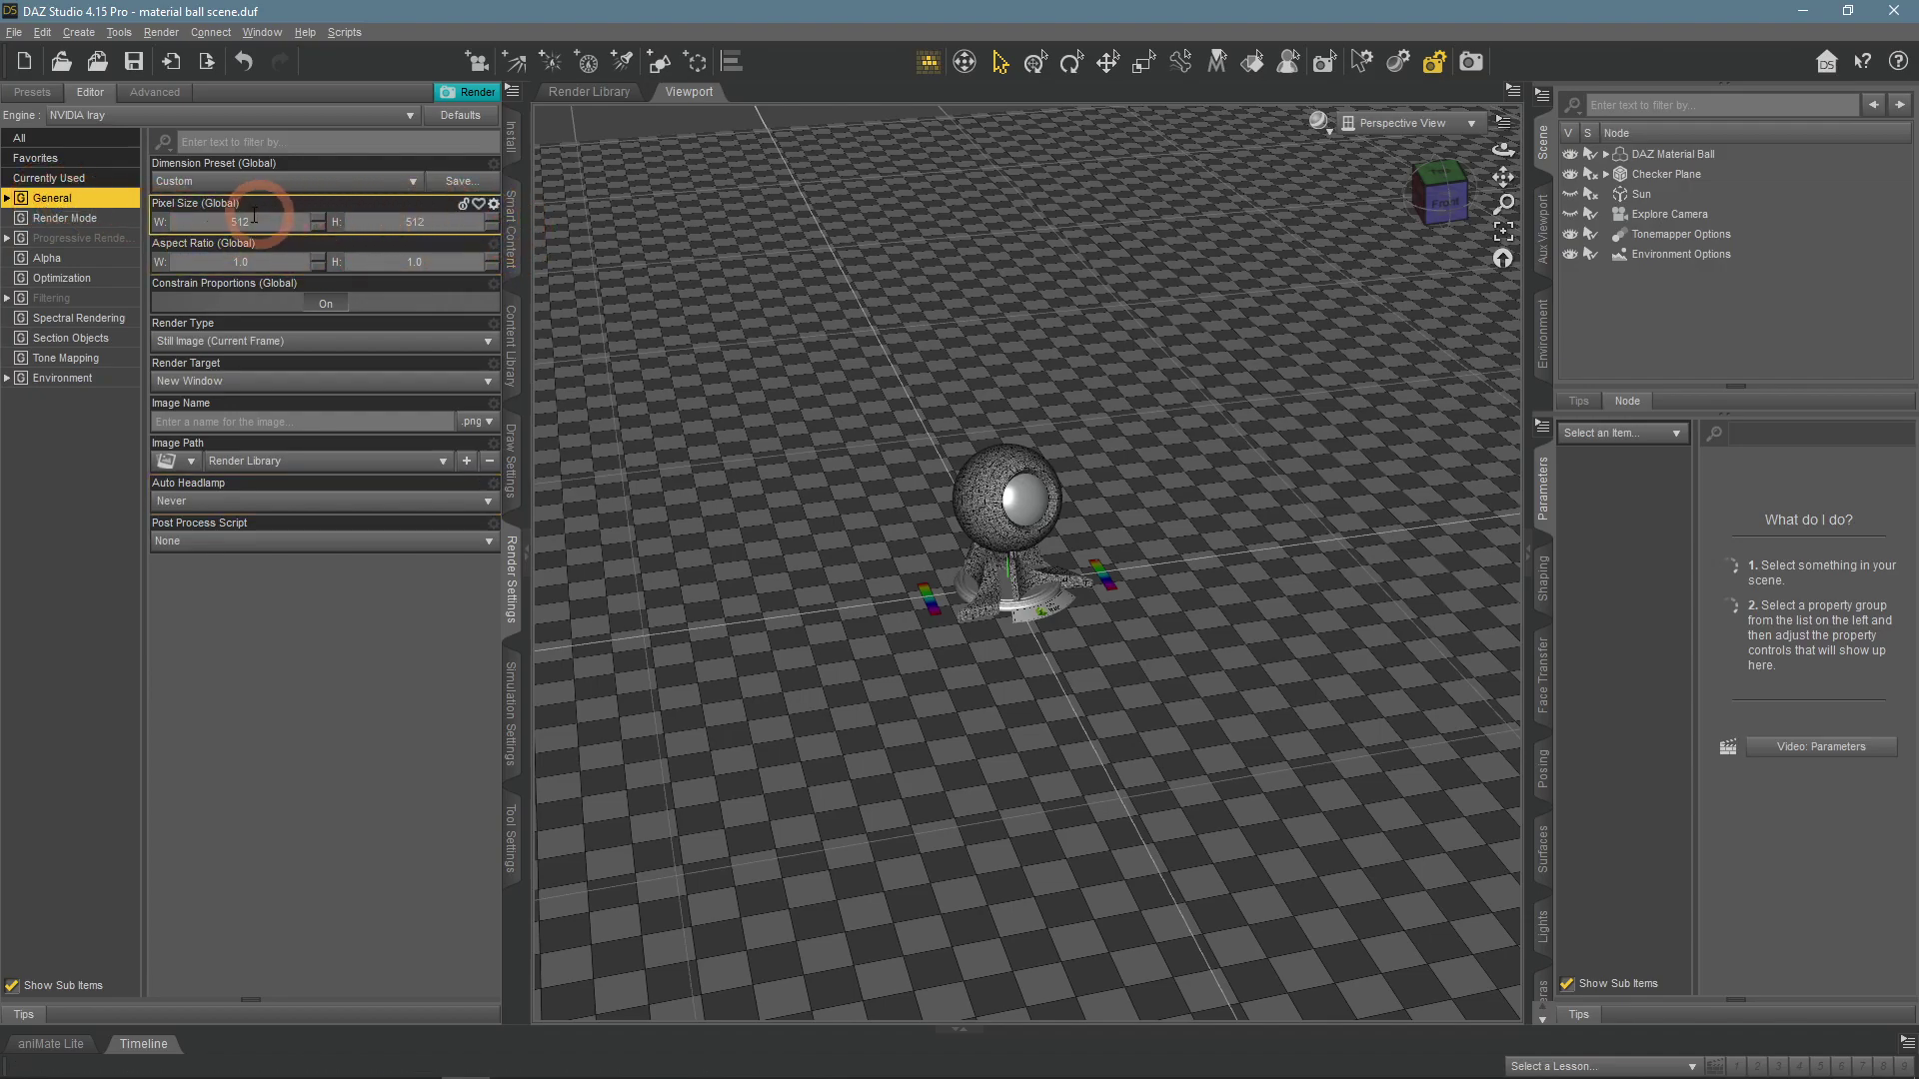
mouse_move(322, 283)
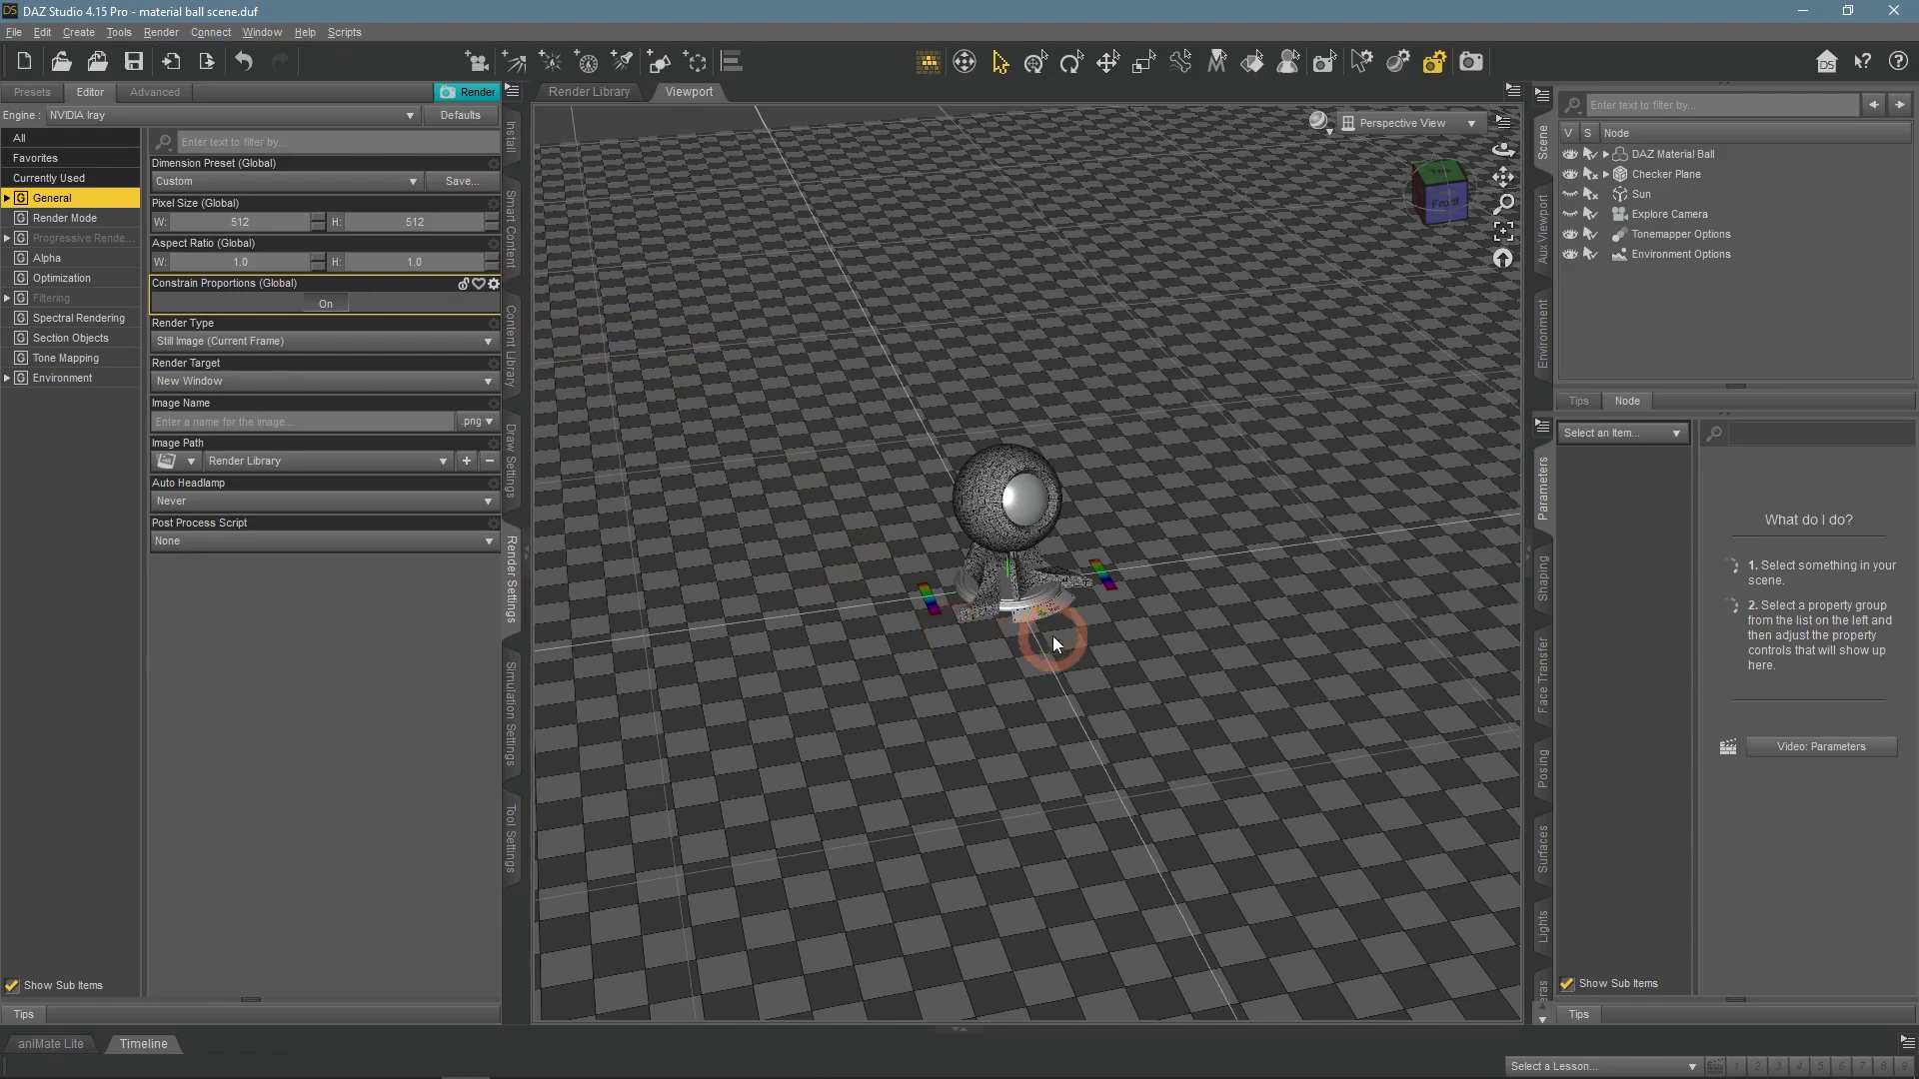
scroll(1004, 626, "up", 2)
scroll(1005, 615, "up", 2)
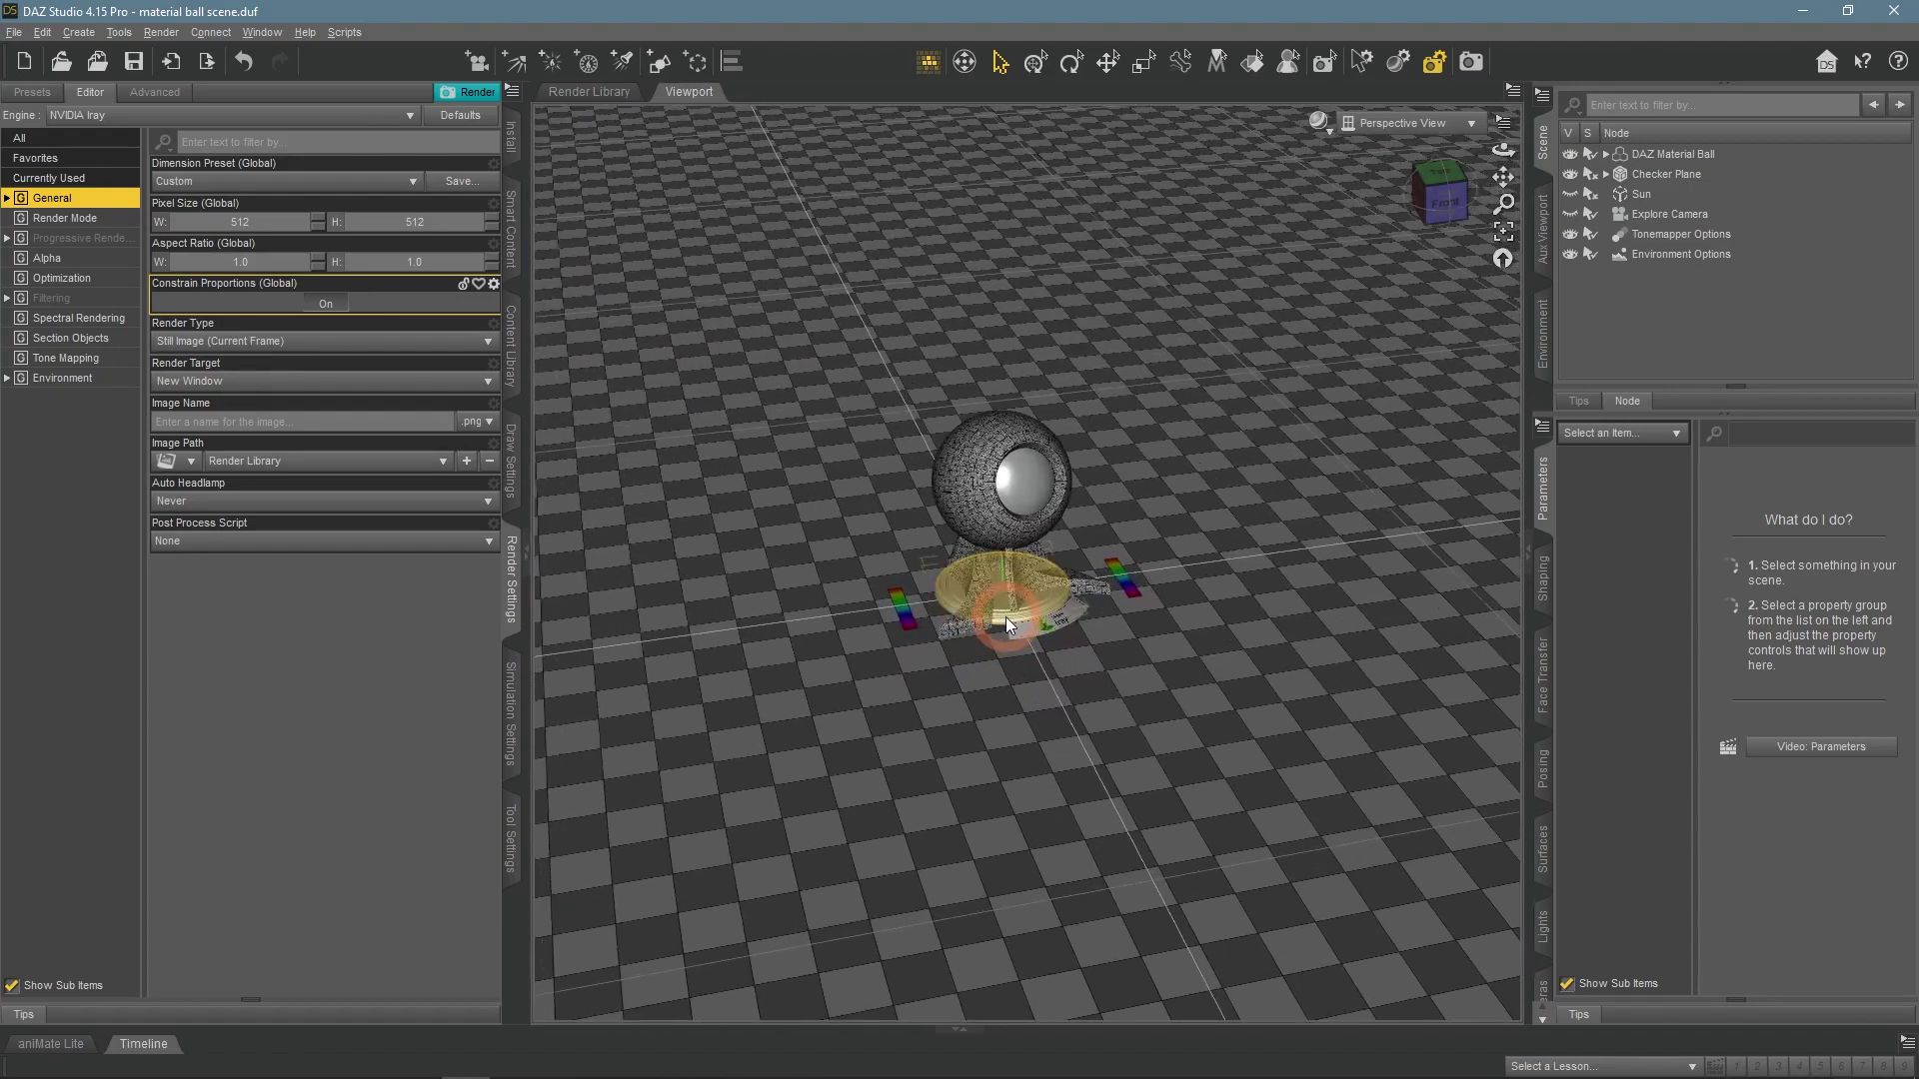
scroll(1006, 615, "up", 1)
scroll(993, 603, "up", 3)
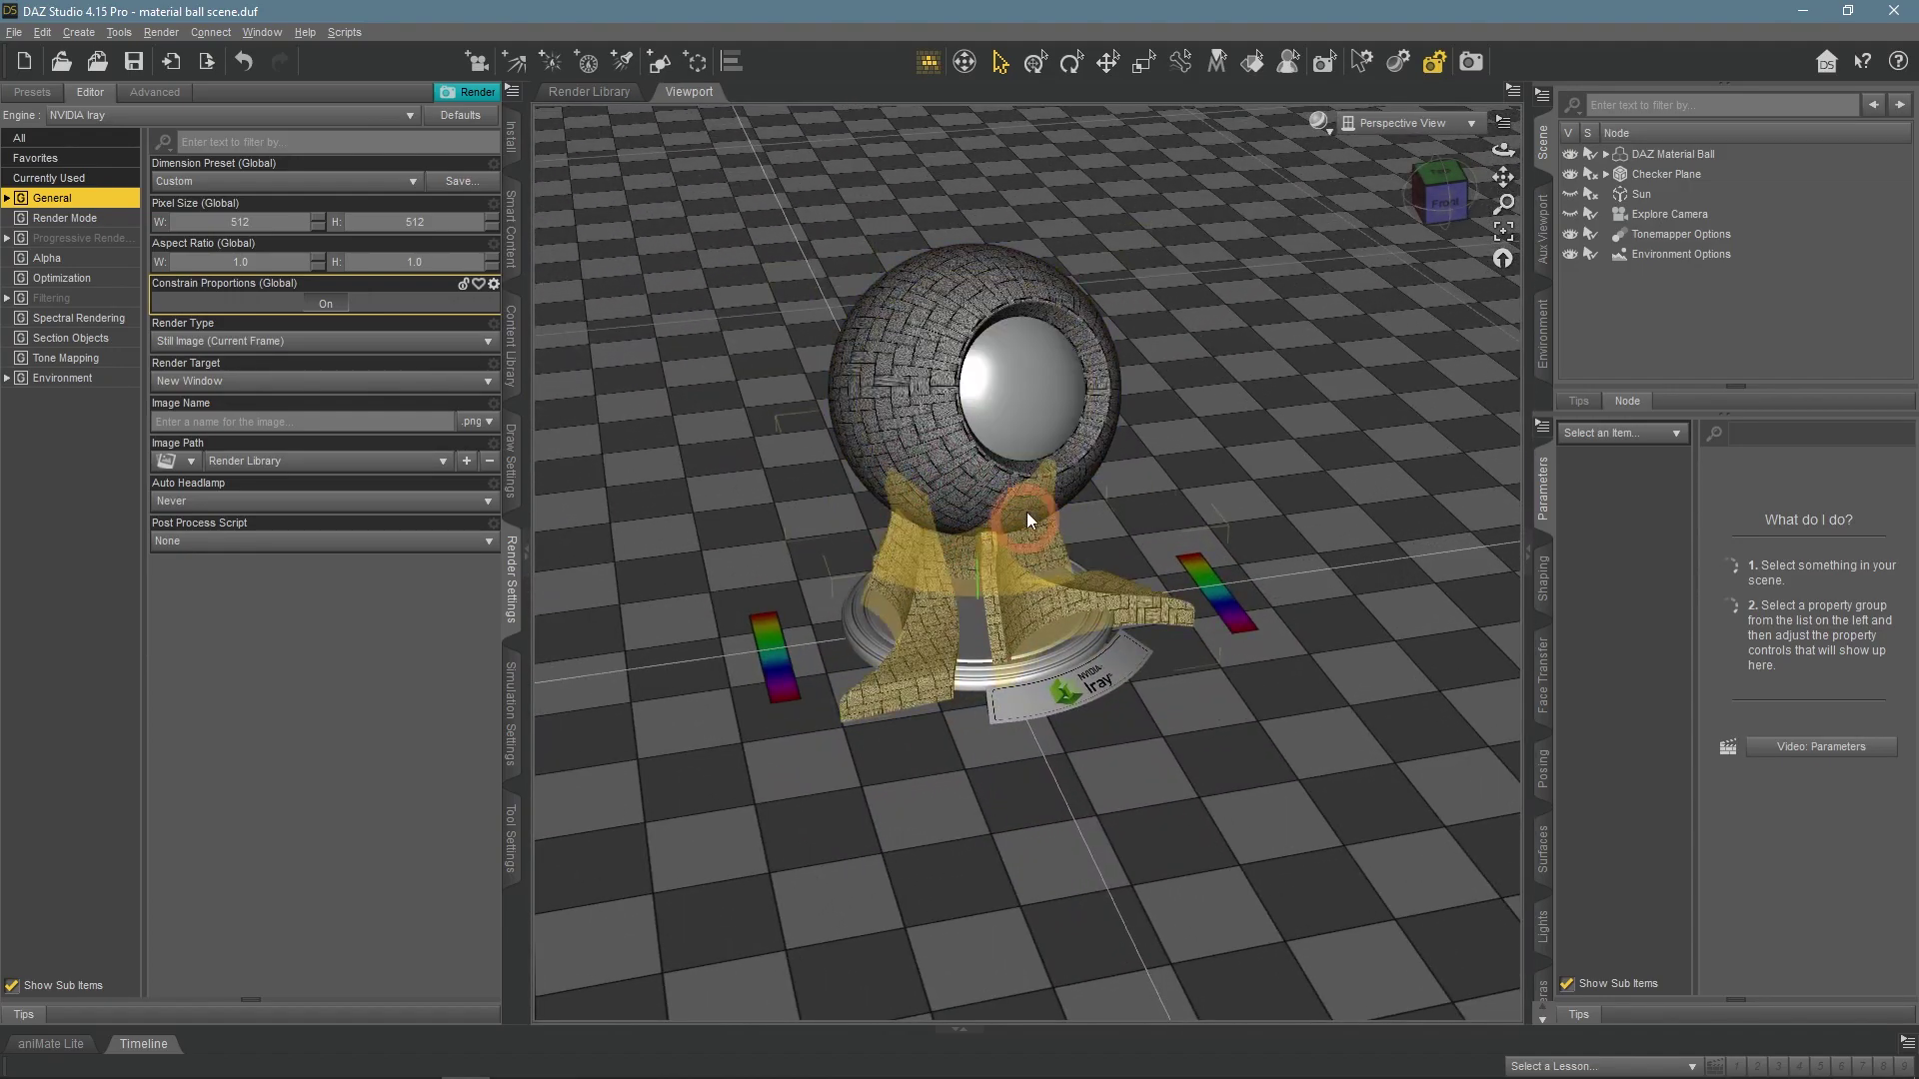
View the ball through the Explore Camera and show the Environment render settings group
left_click(1359, 122)
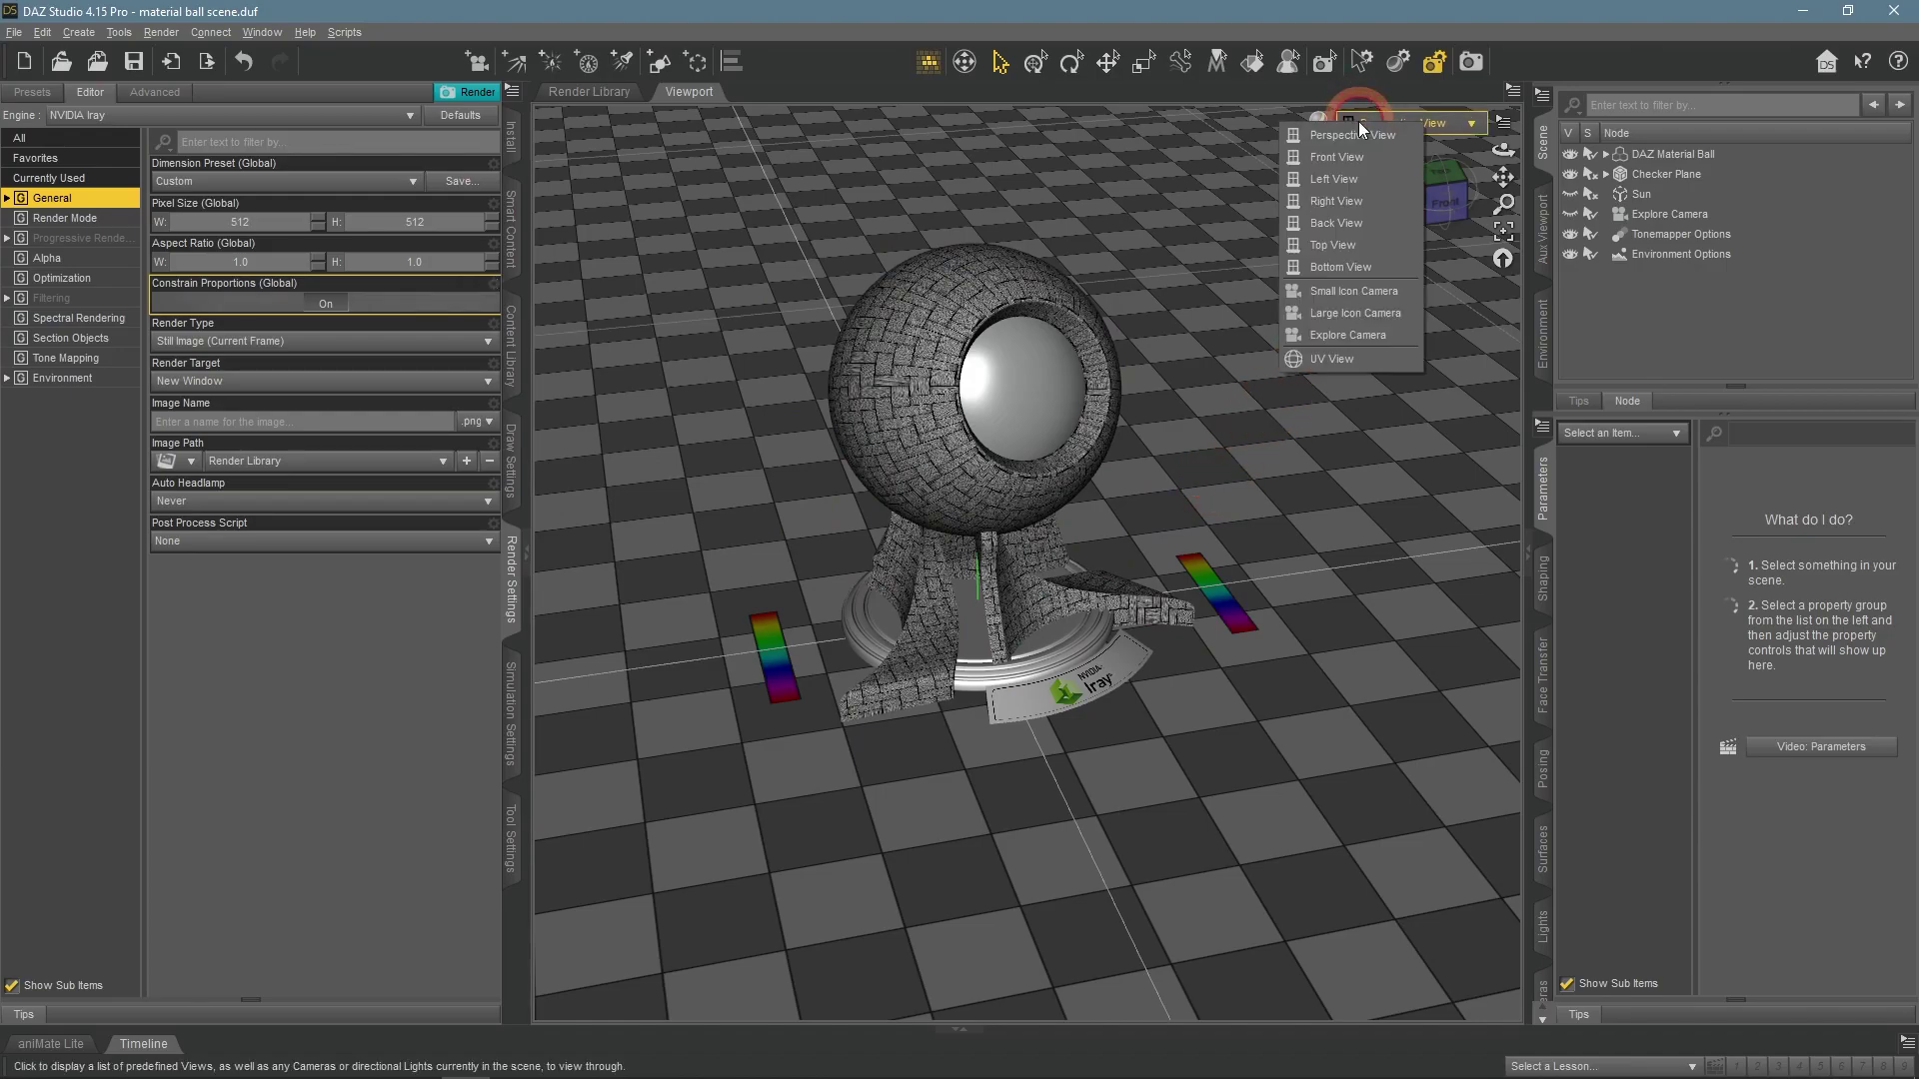
left_click(1358, 338)
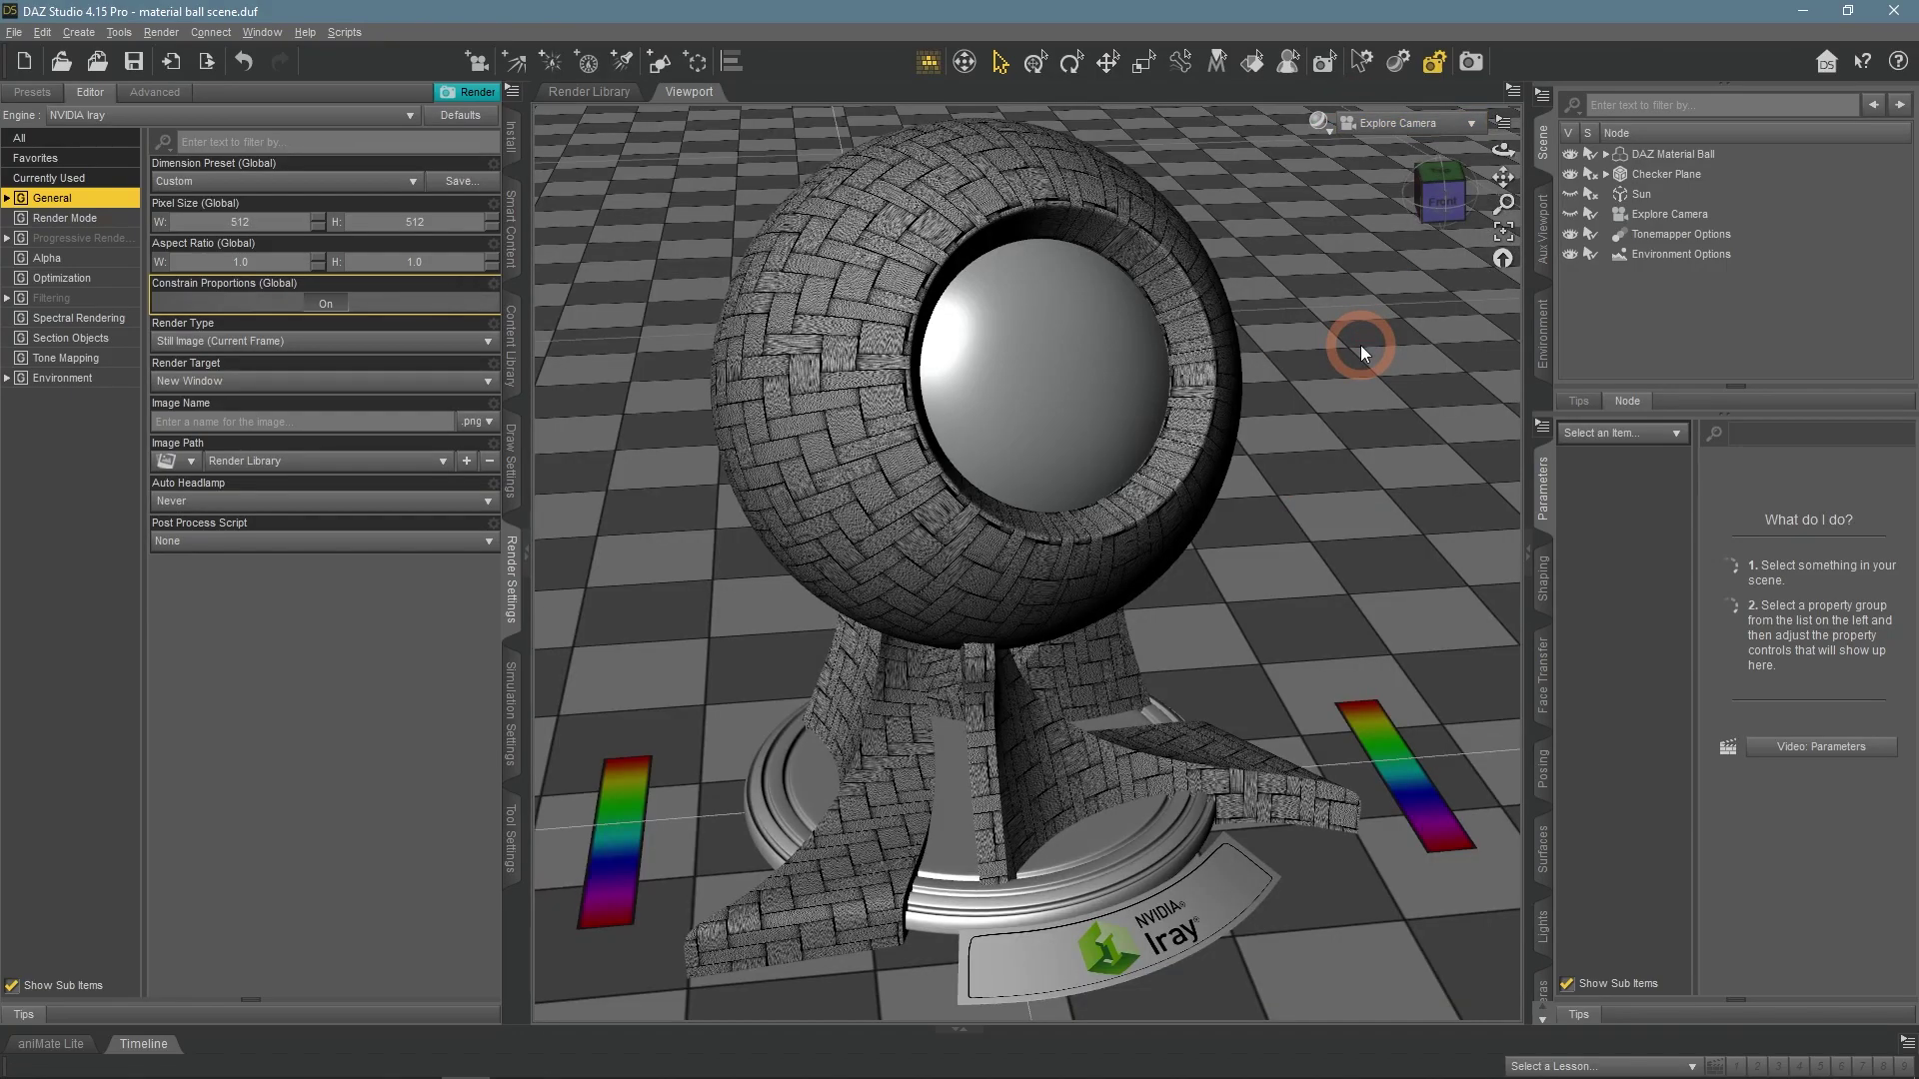
left_click(511, 608)
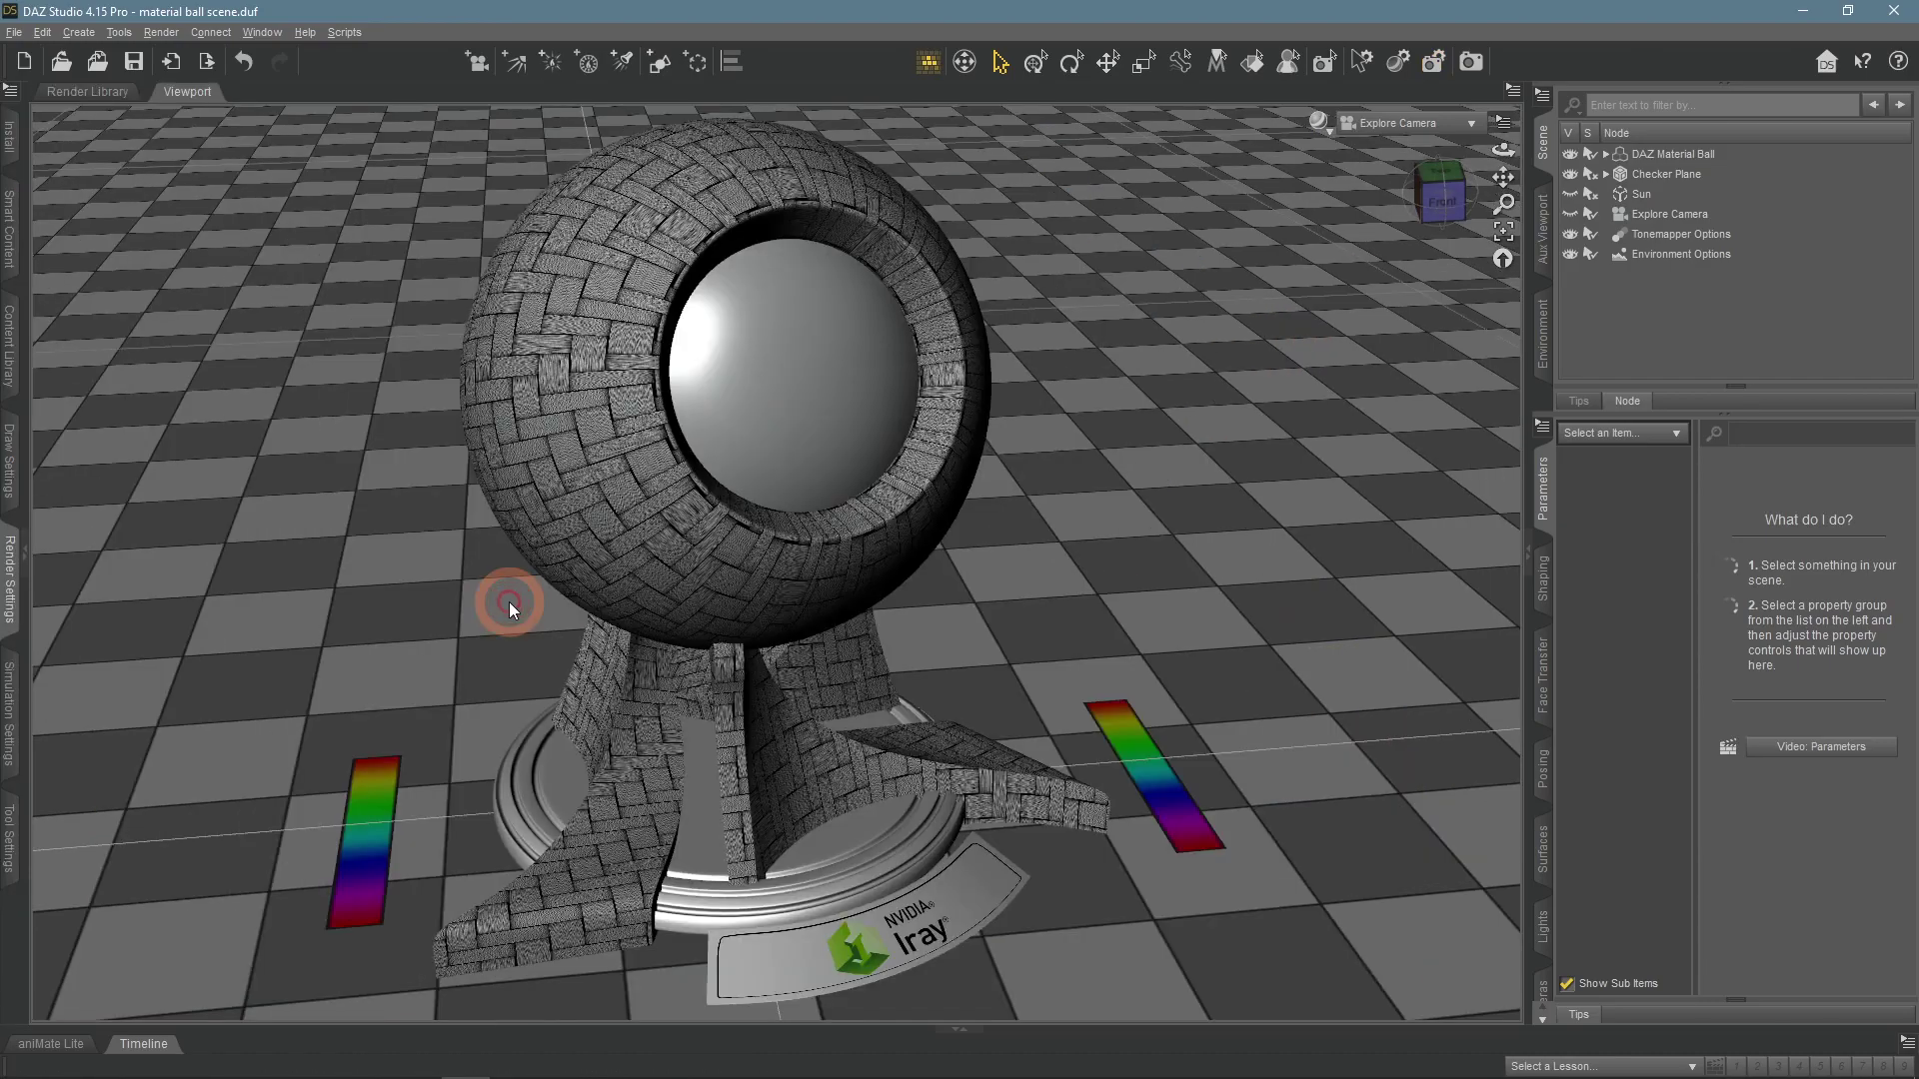
left_click(6, 560)
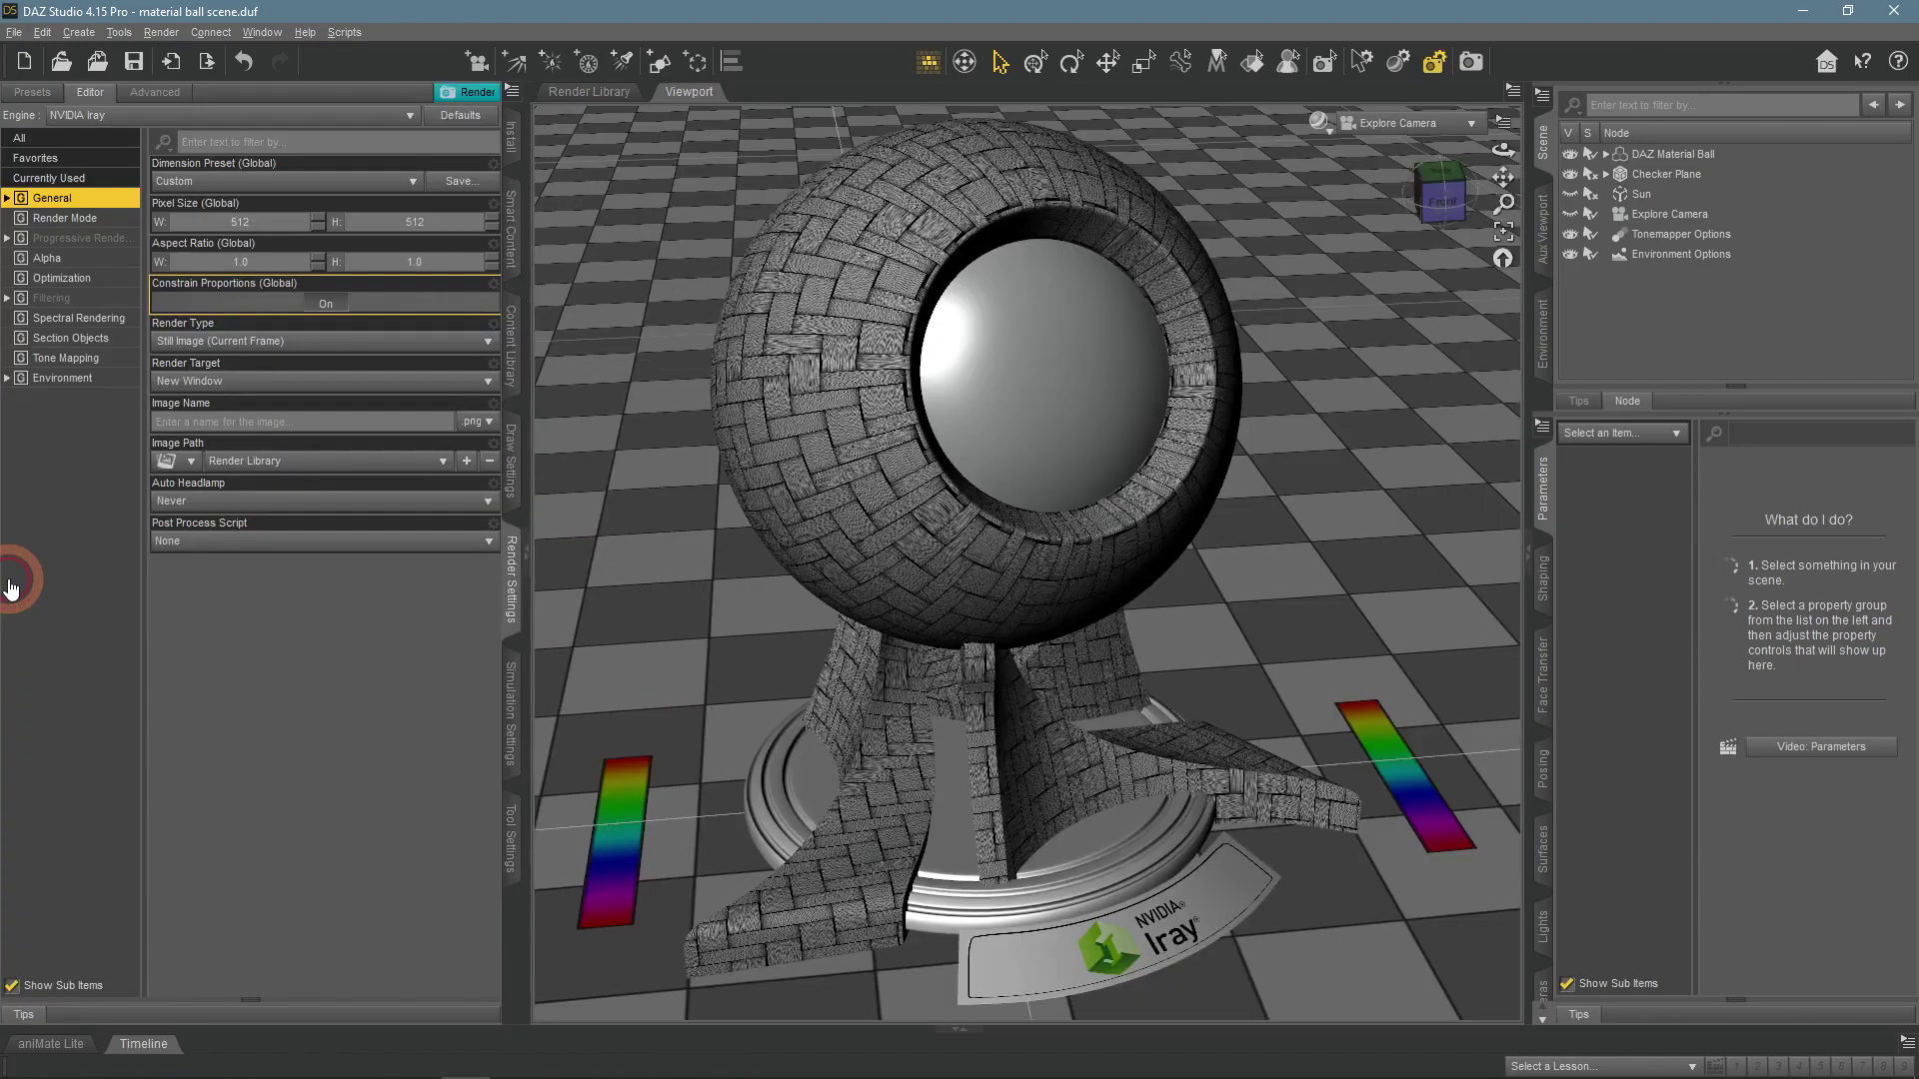
left_click(57, 380)
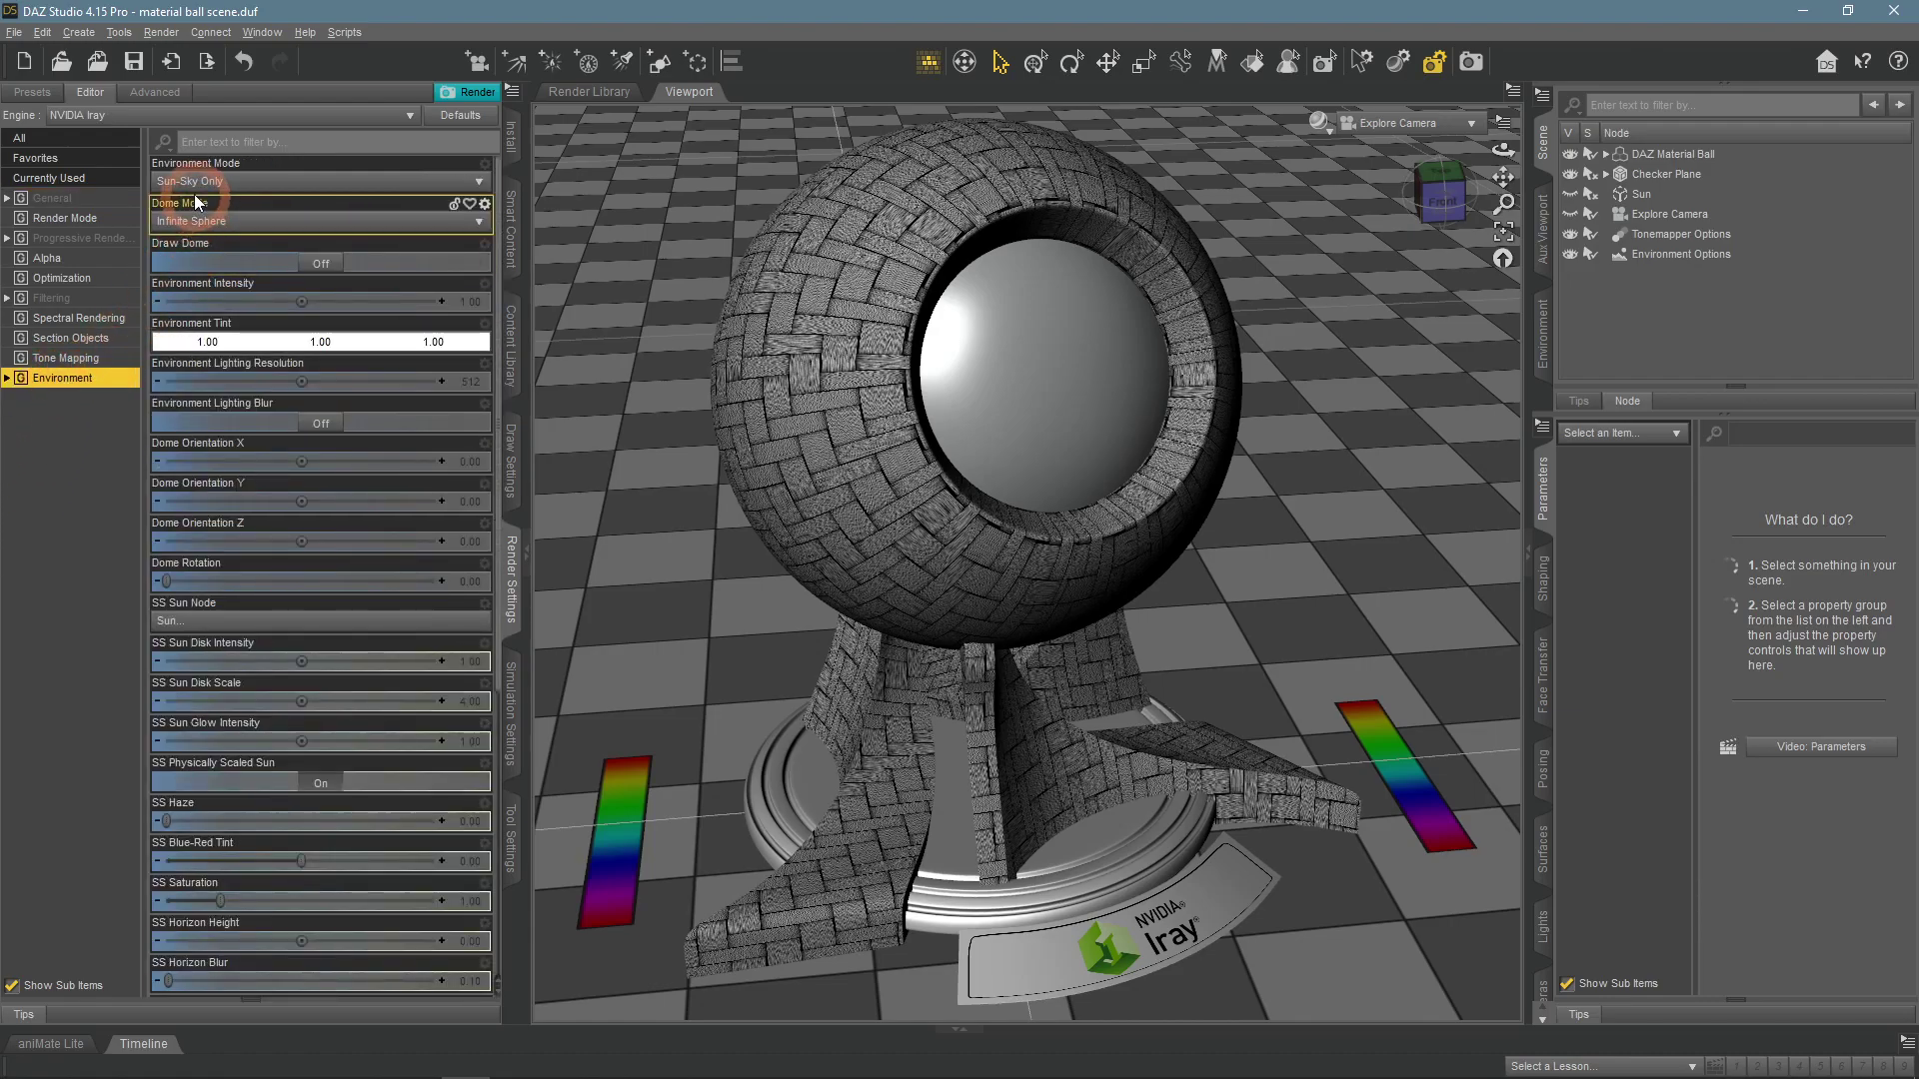
mouse_move(299, 171)
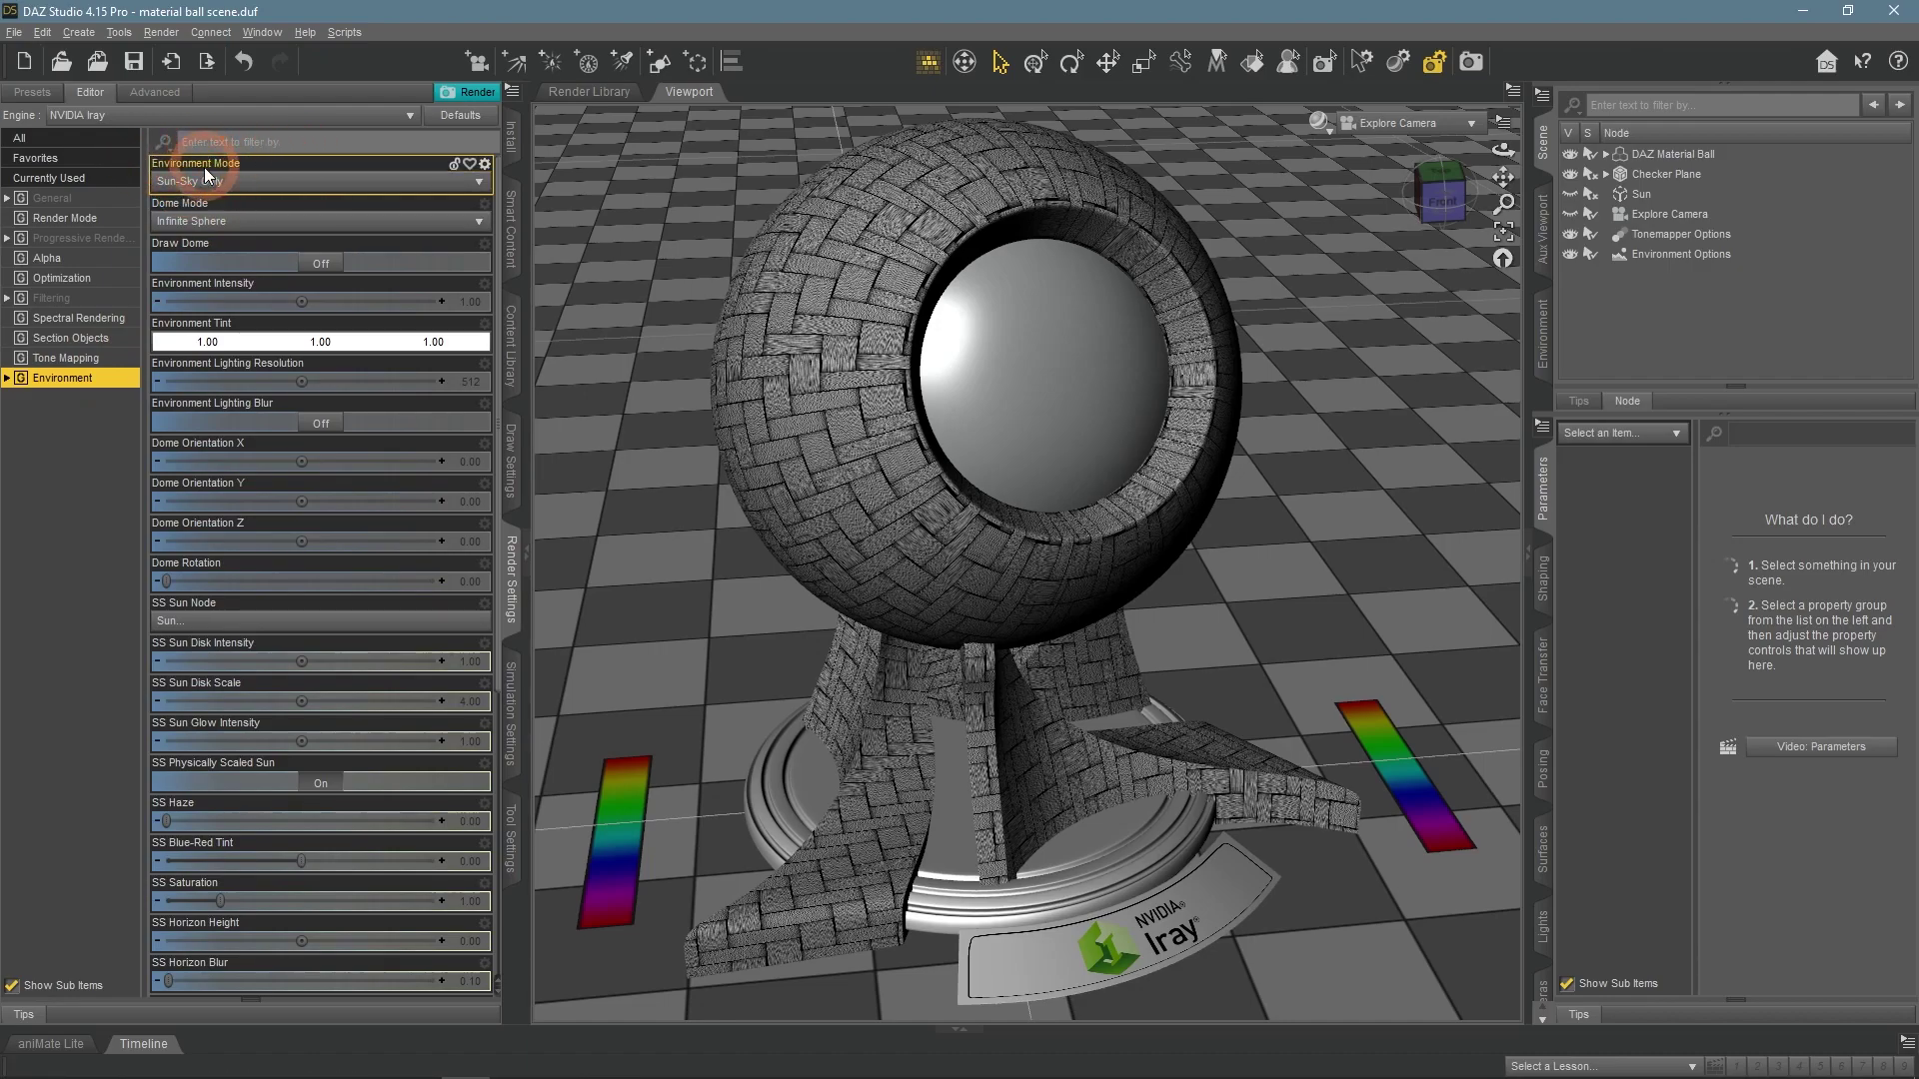
Set Environment Mode to Dome and Scene, preview in NVIDIA Iray, and browse environment map images
left_click(206, 182)
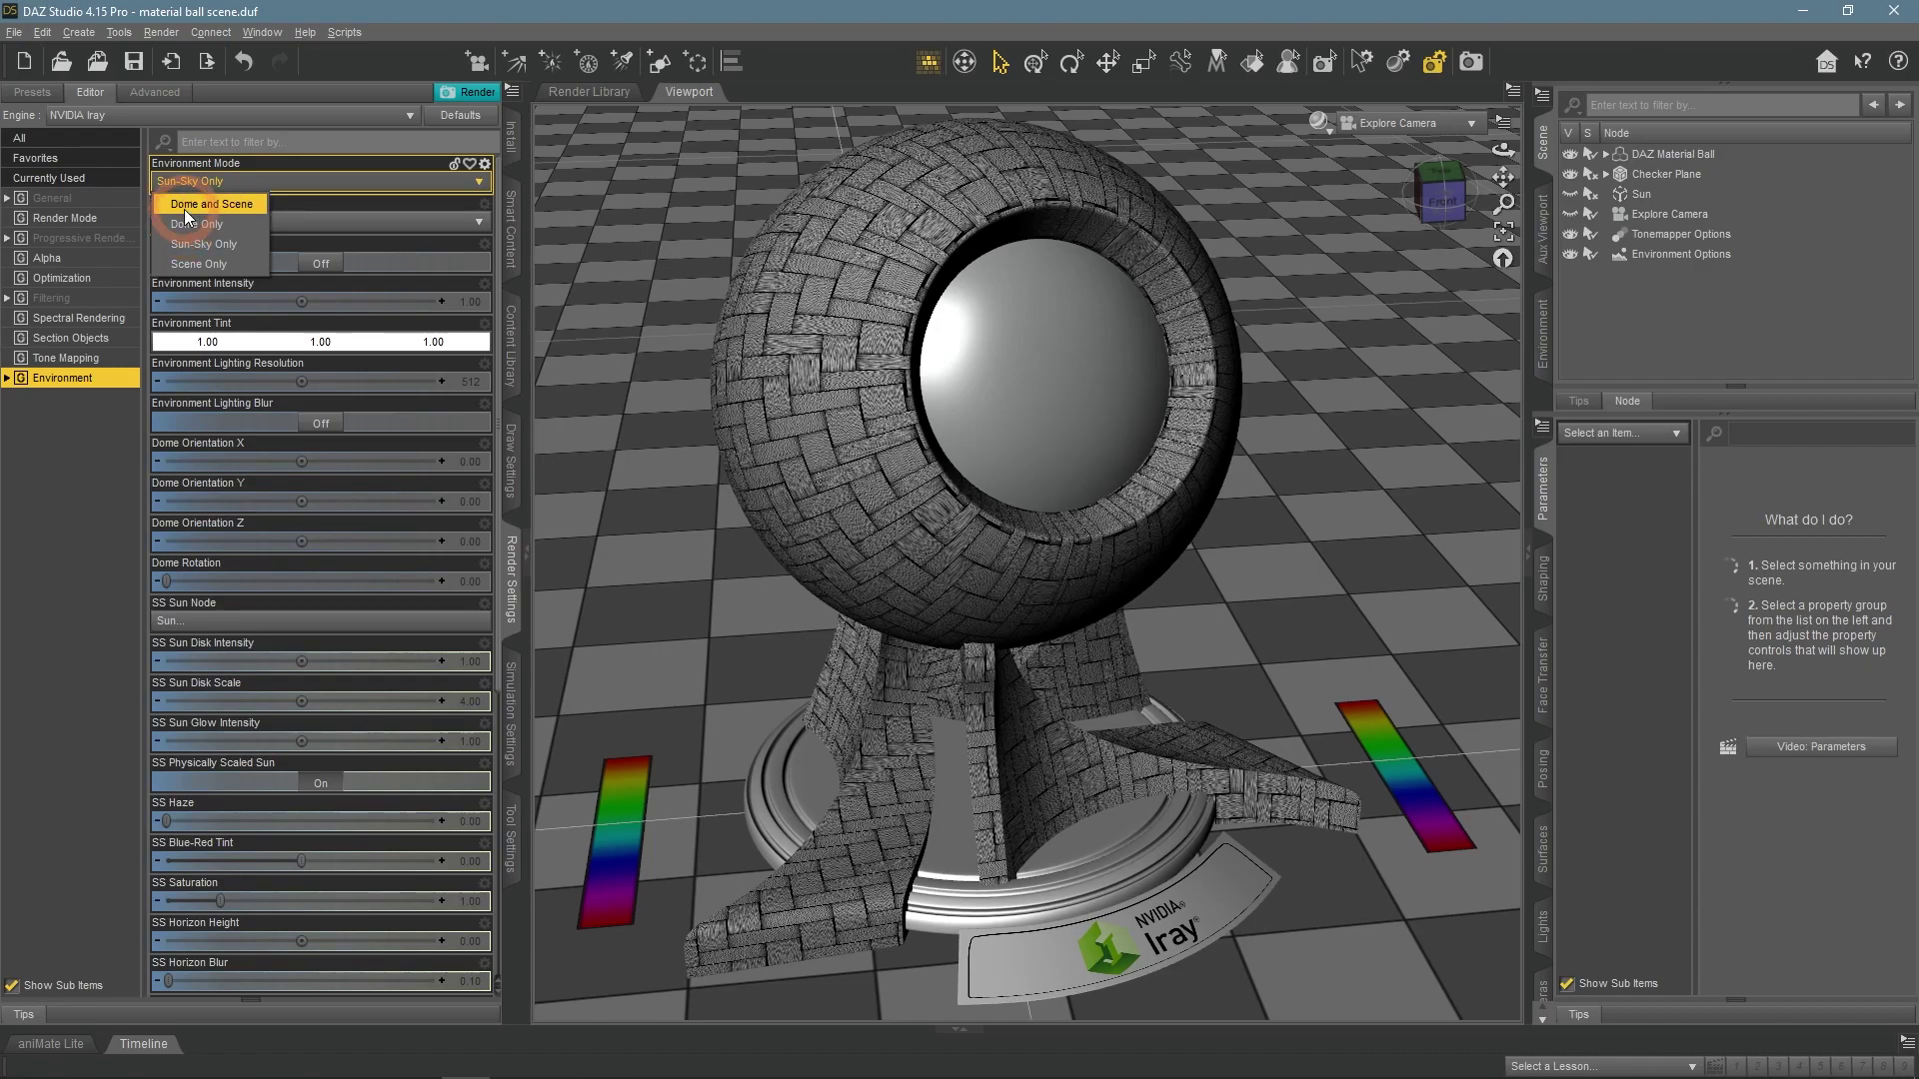
left_click(186, 205)
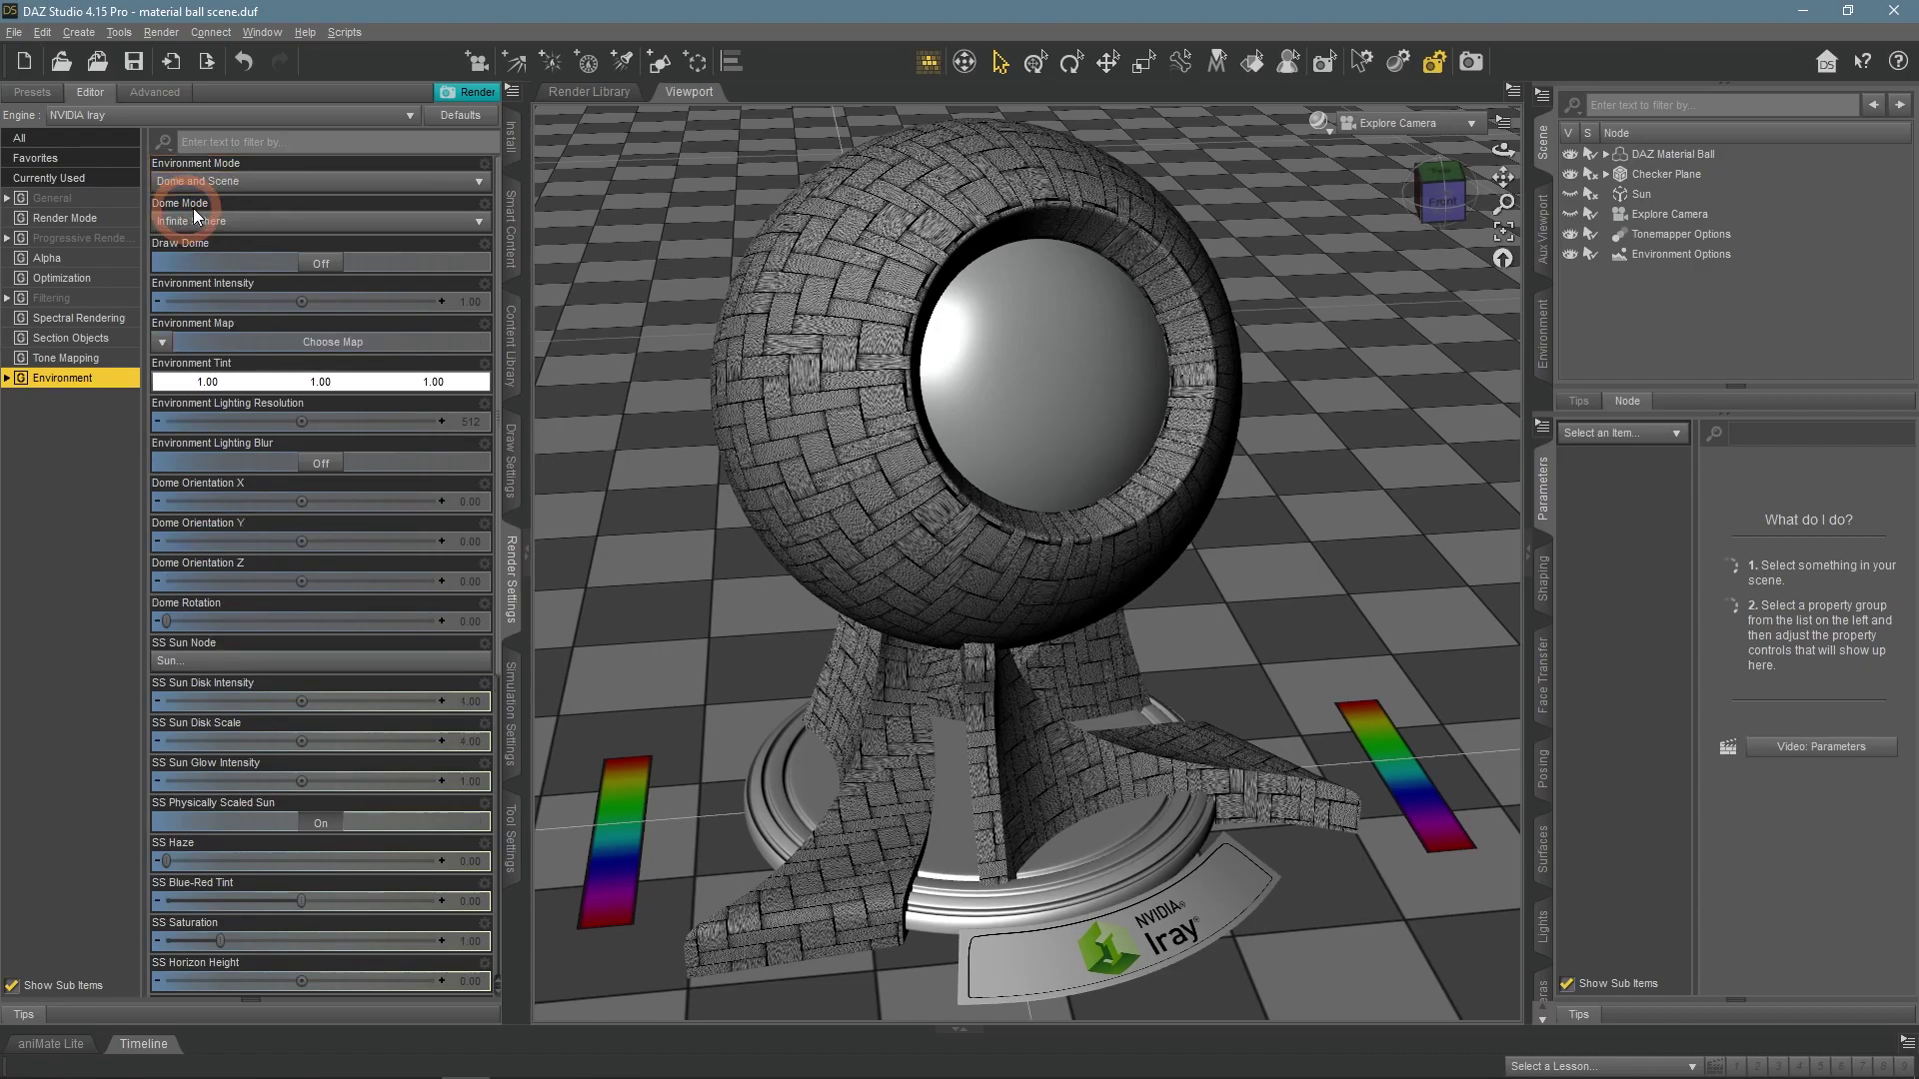
left_click(1311, 128)
left_click(1351, 380)
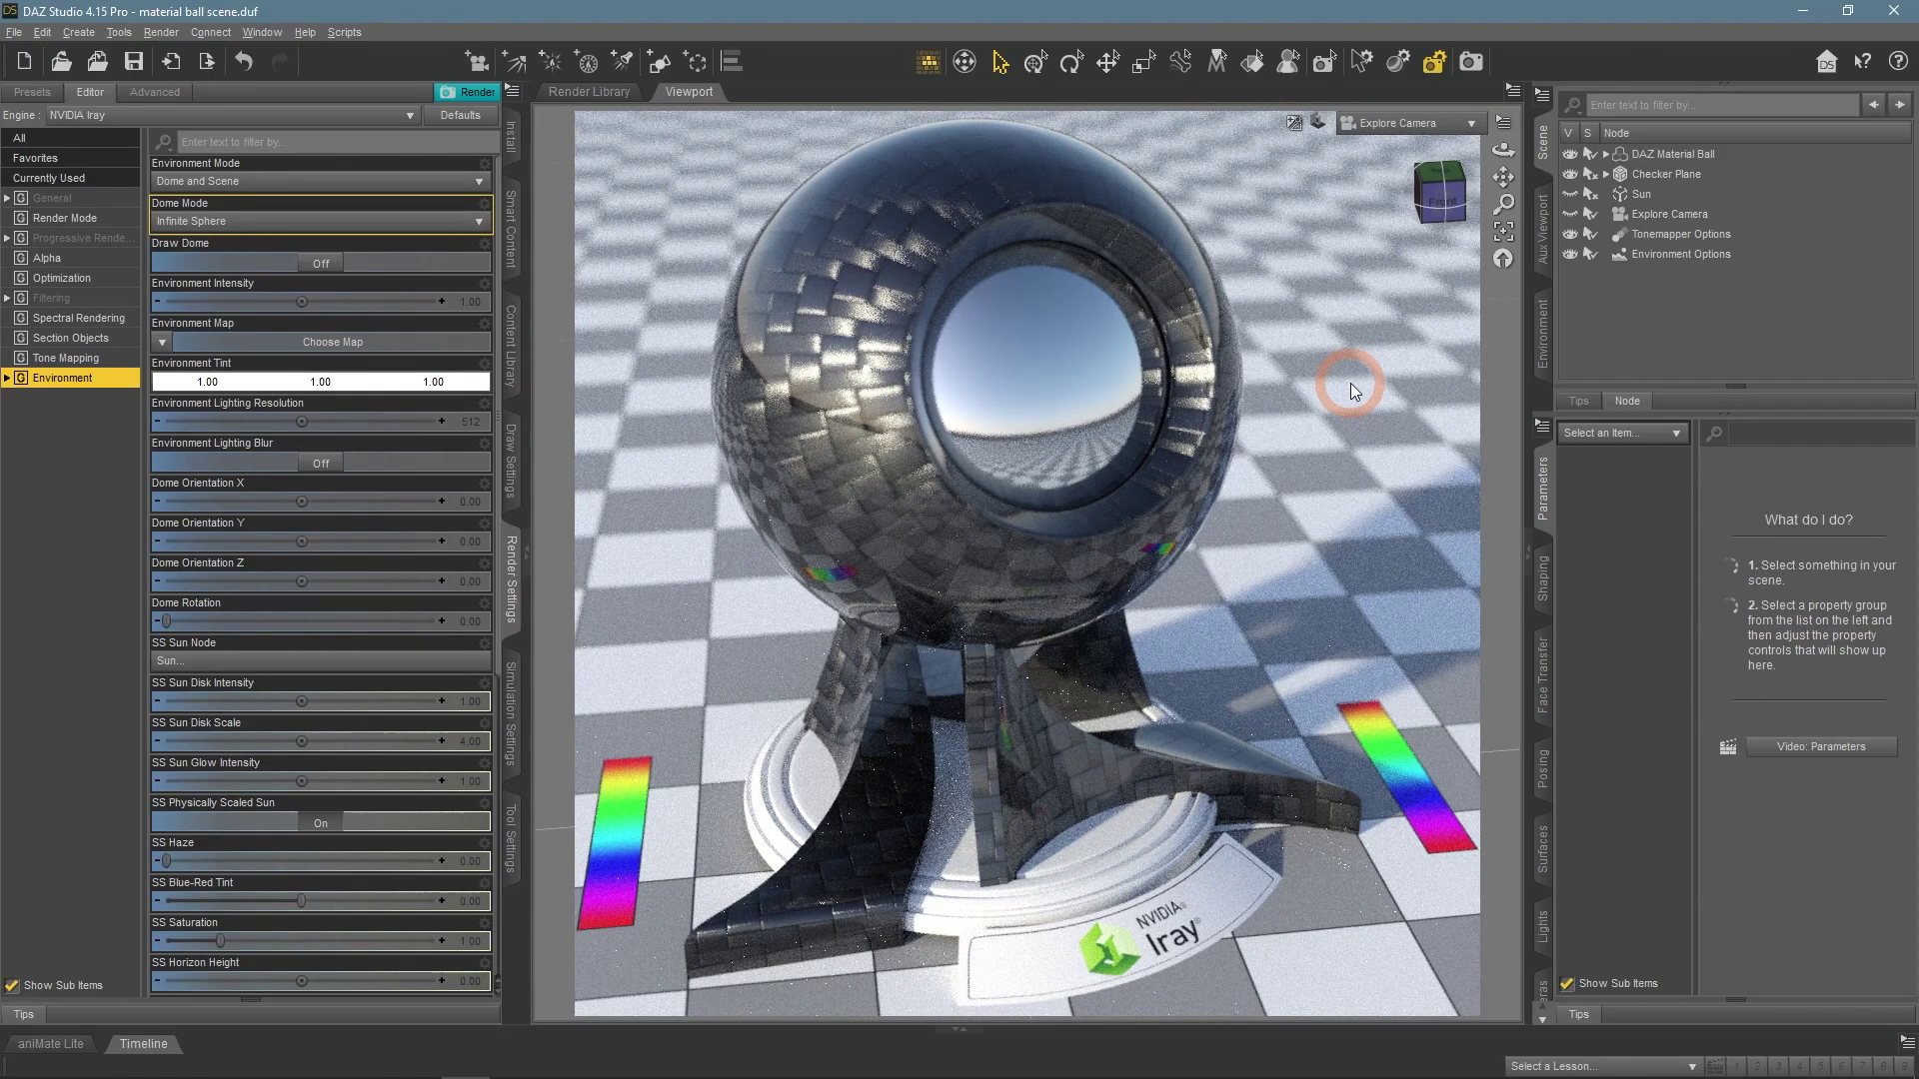
left_click(163, 343)
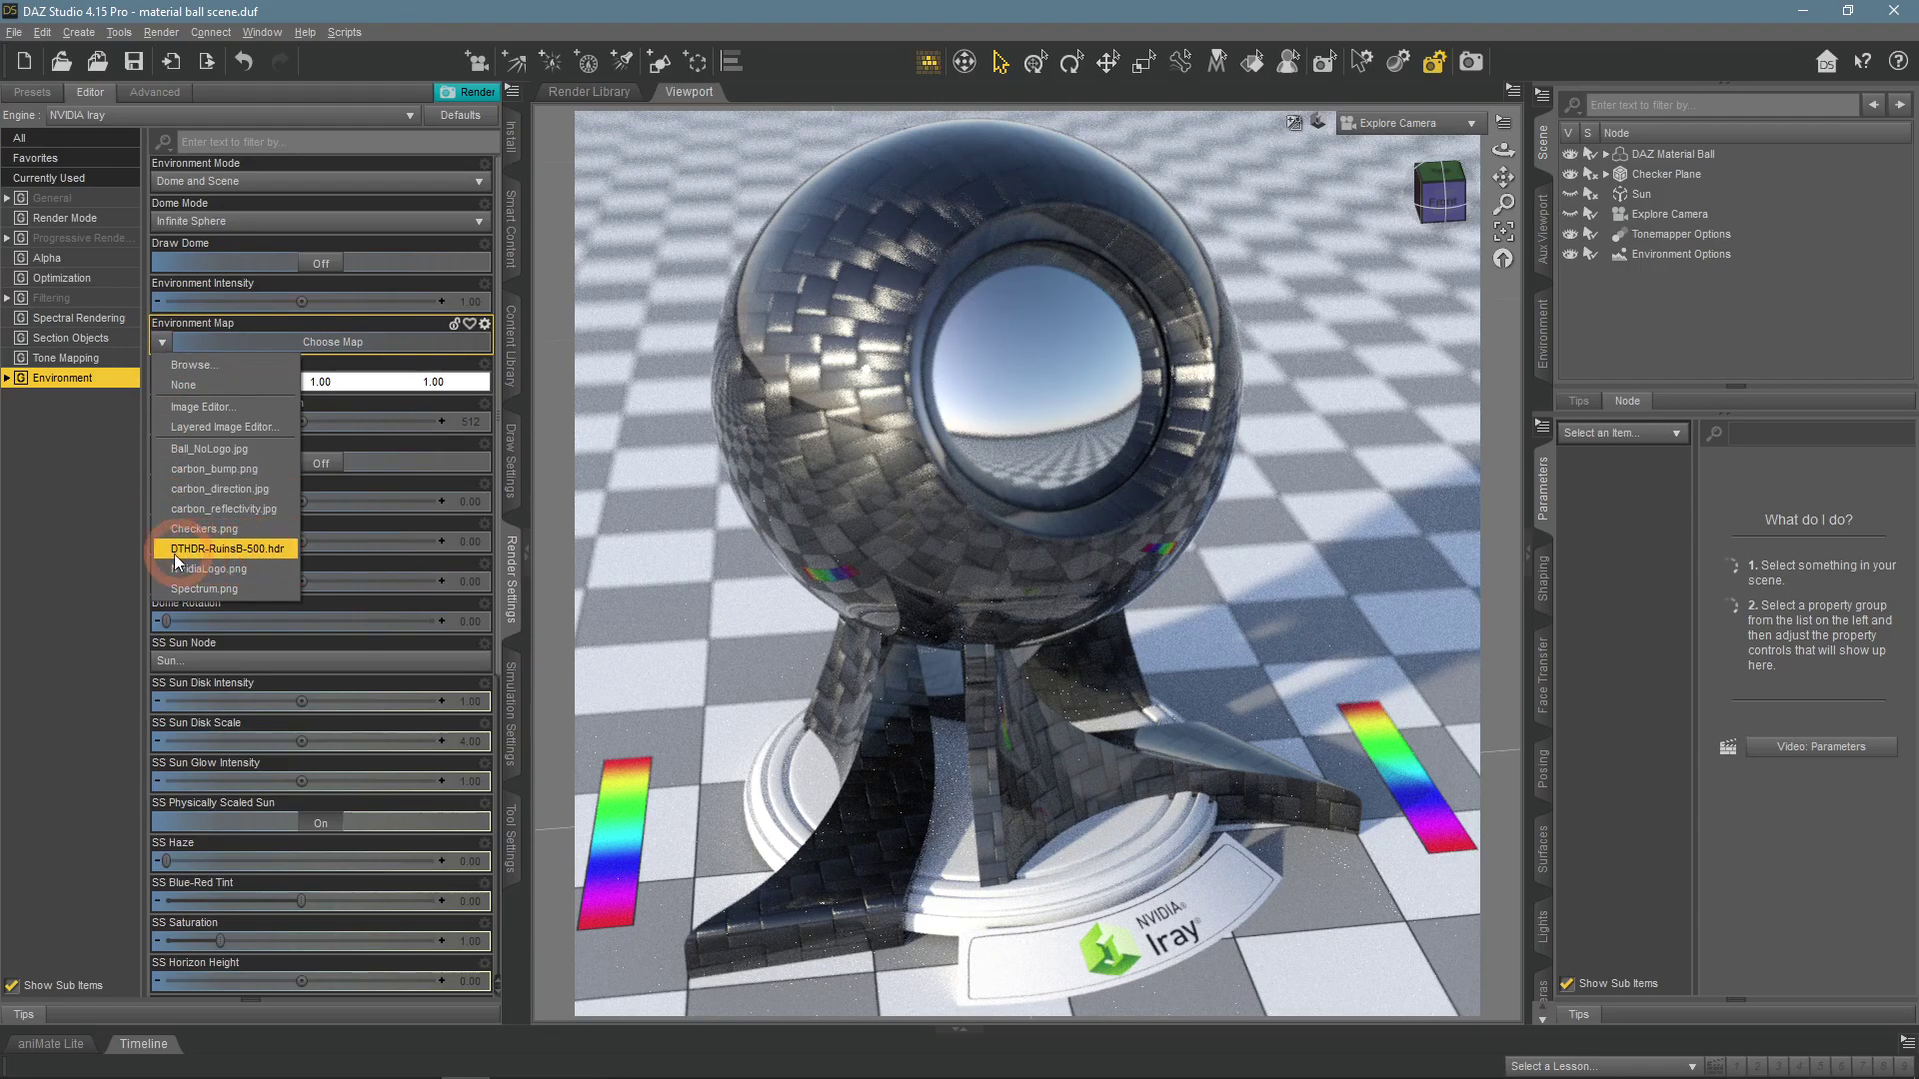
Load DTHDR-RuinsB-500.hdr as the environment map and reset its value from 2000 to 2.00
left_click(282, 549)
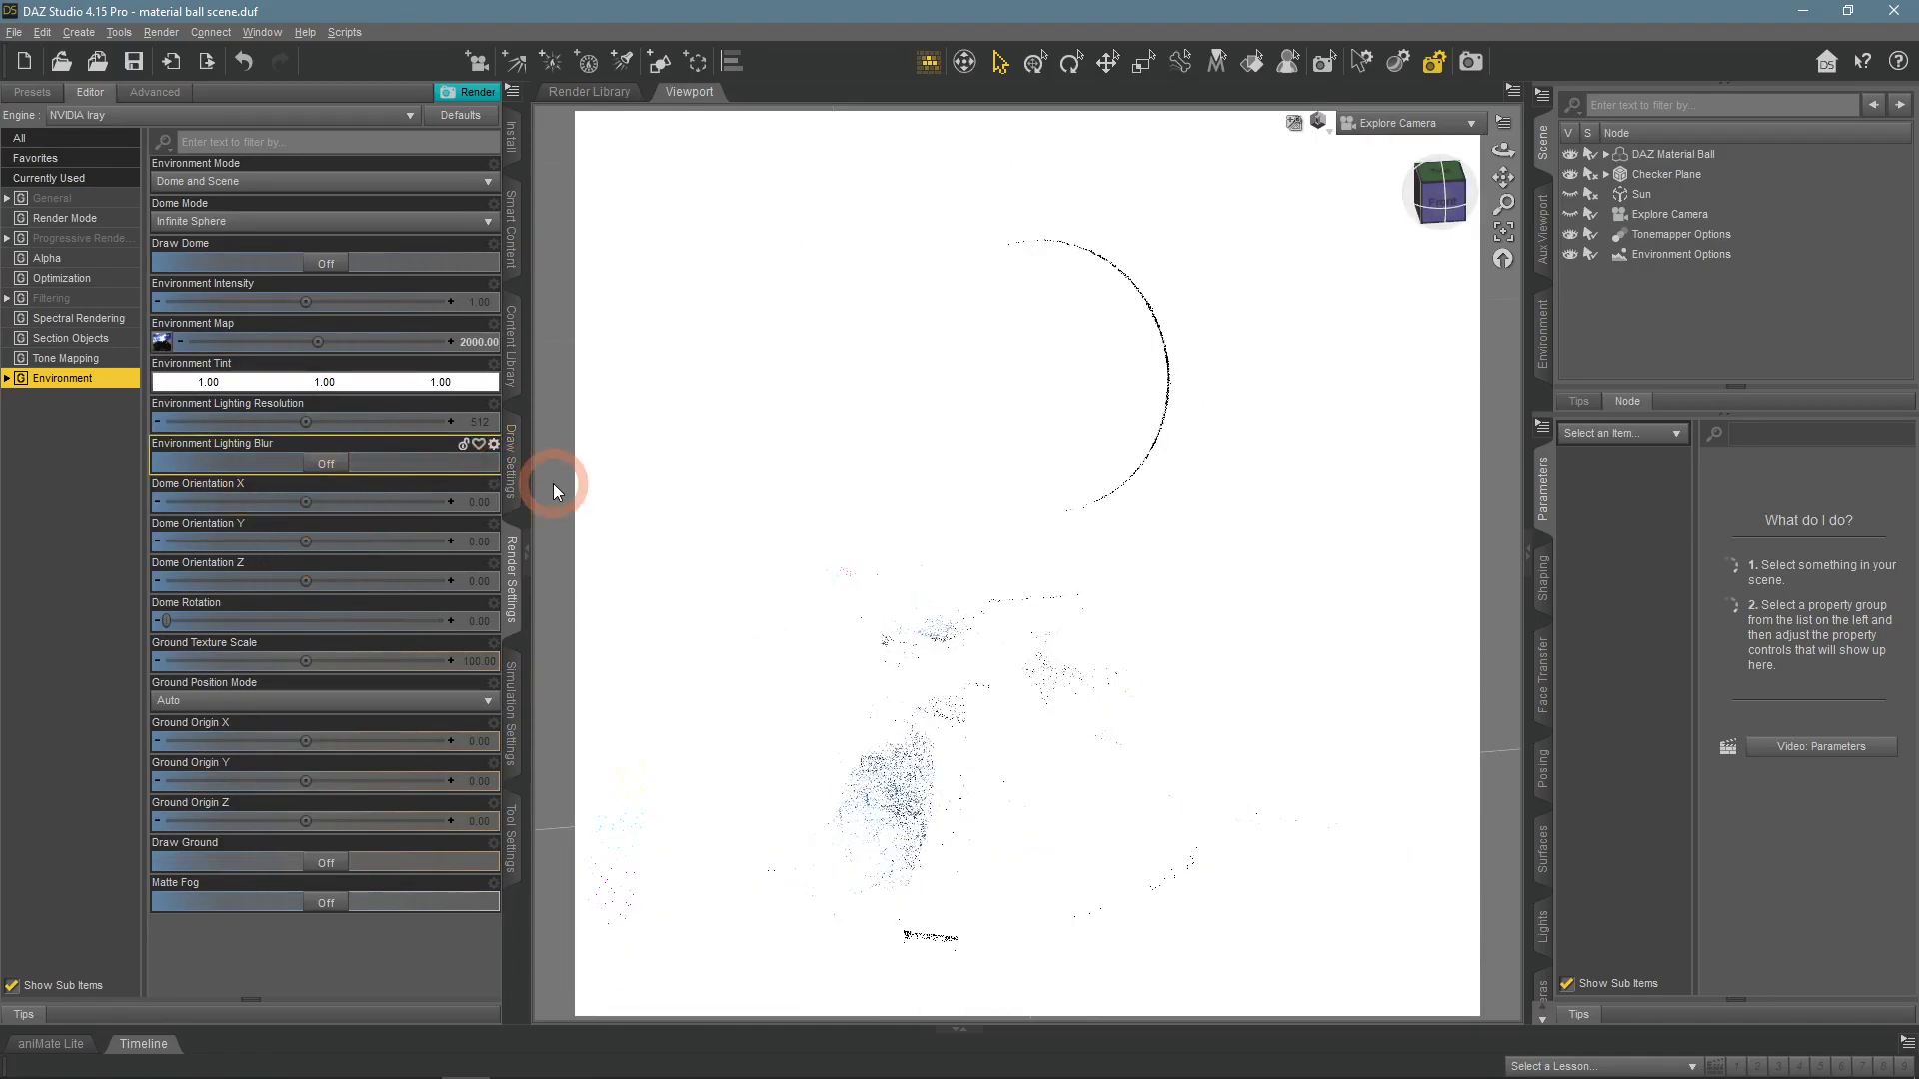
left_click(465, 342)
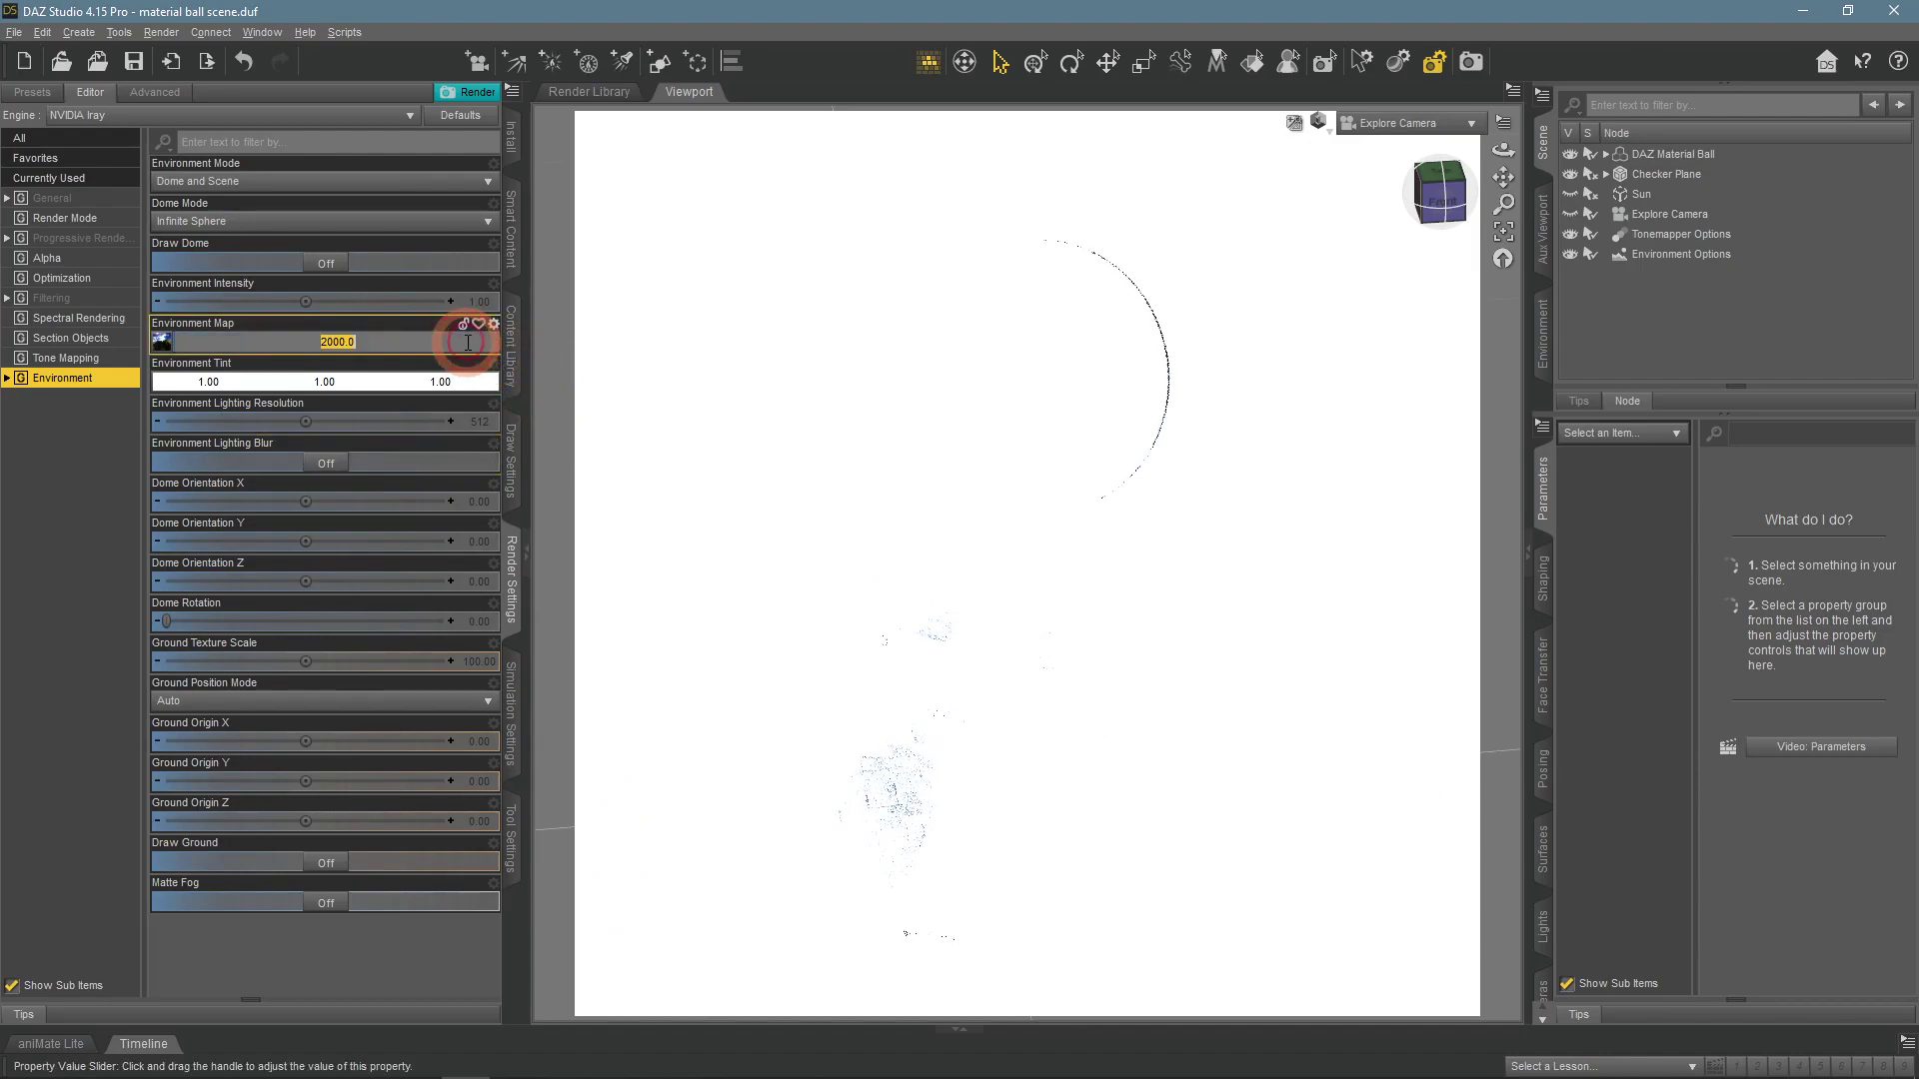
left_click(494, 323)
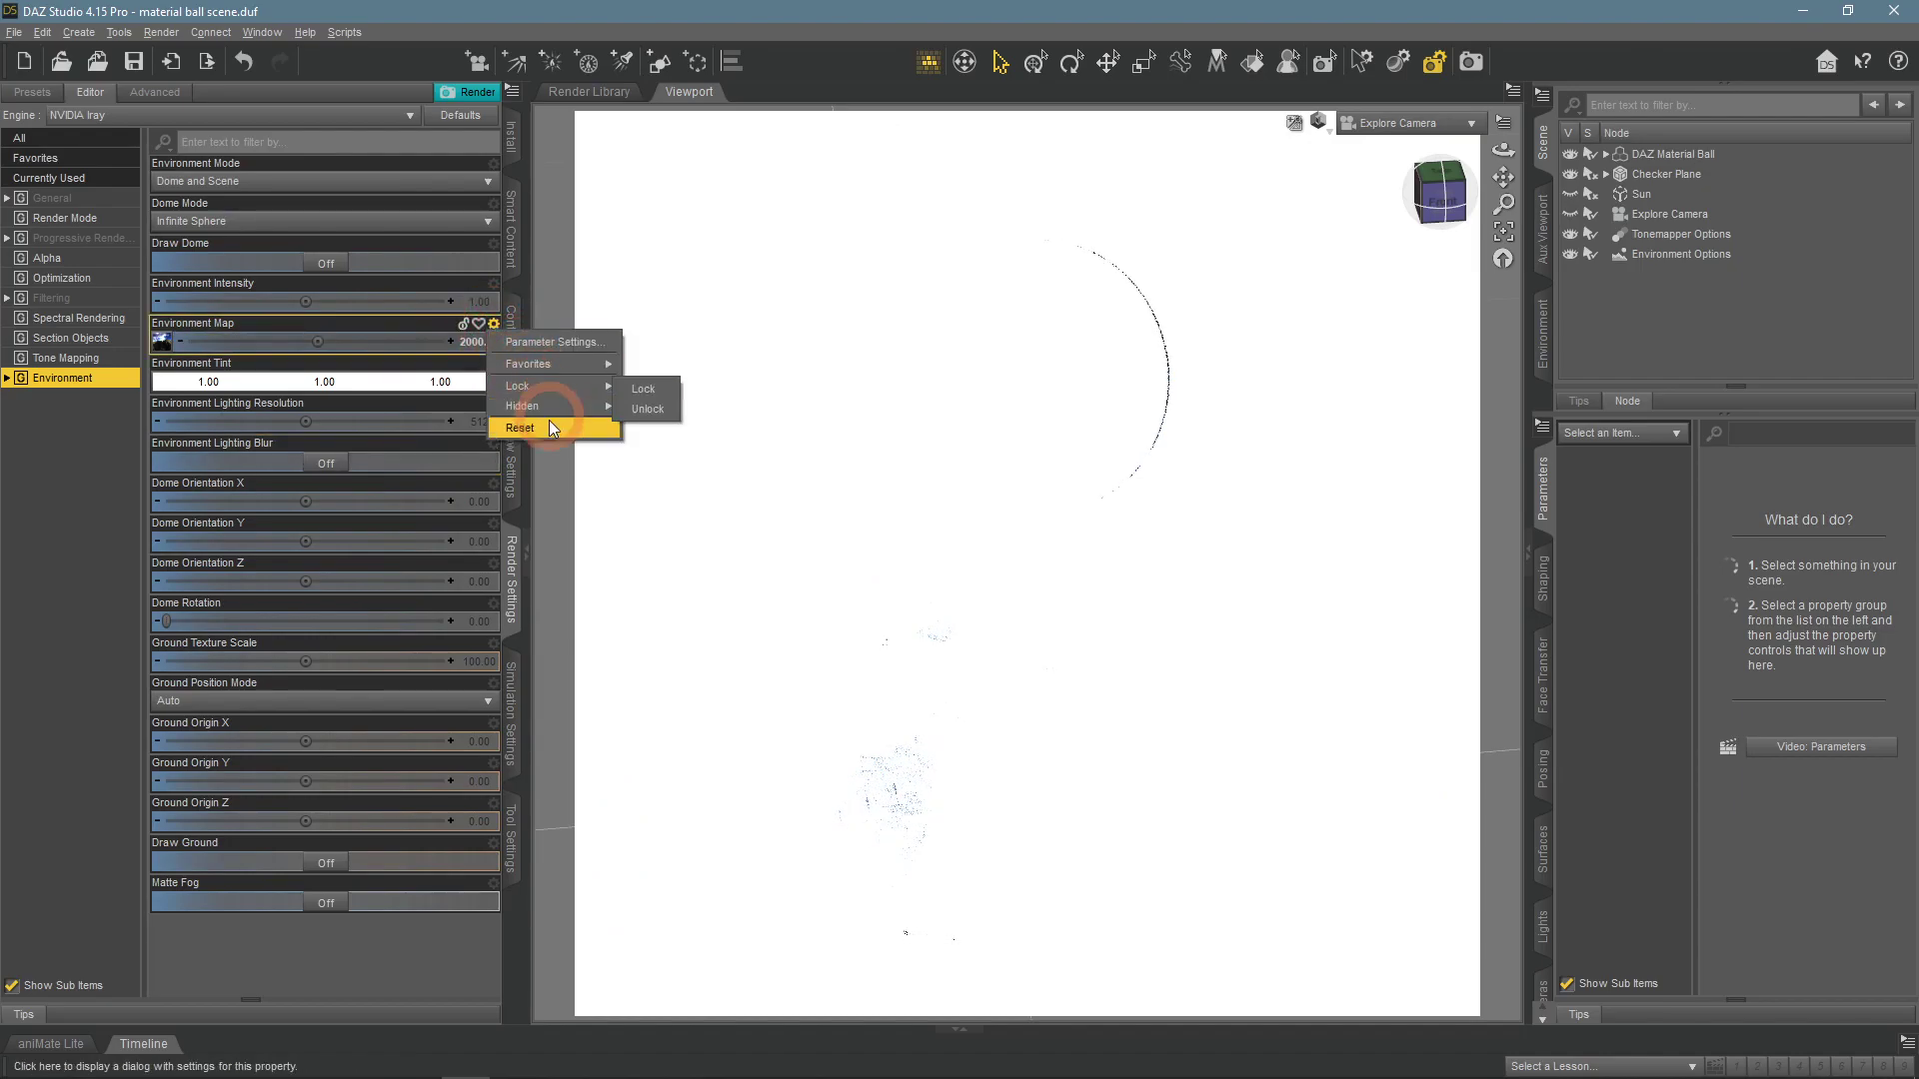
left_click(551, 437)
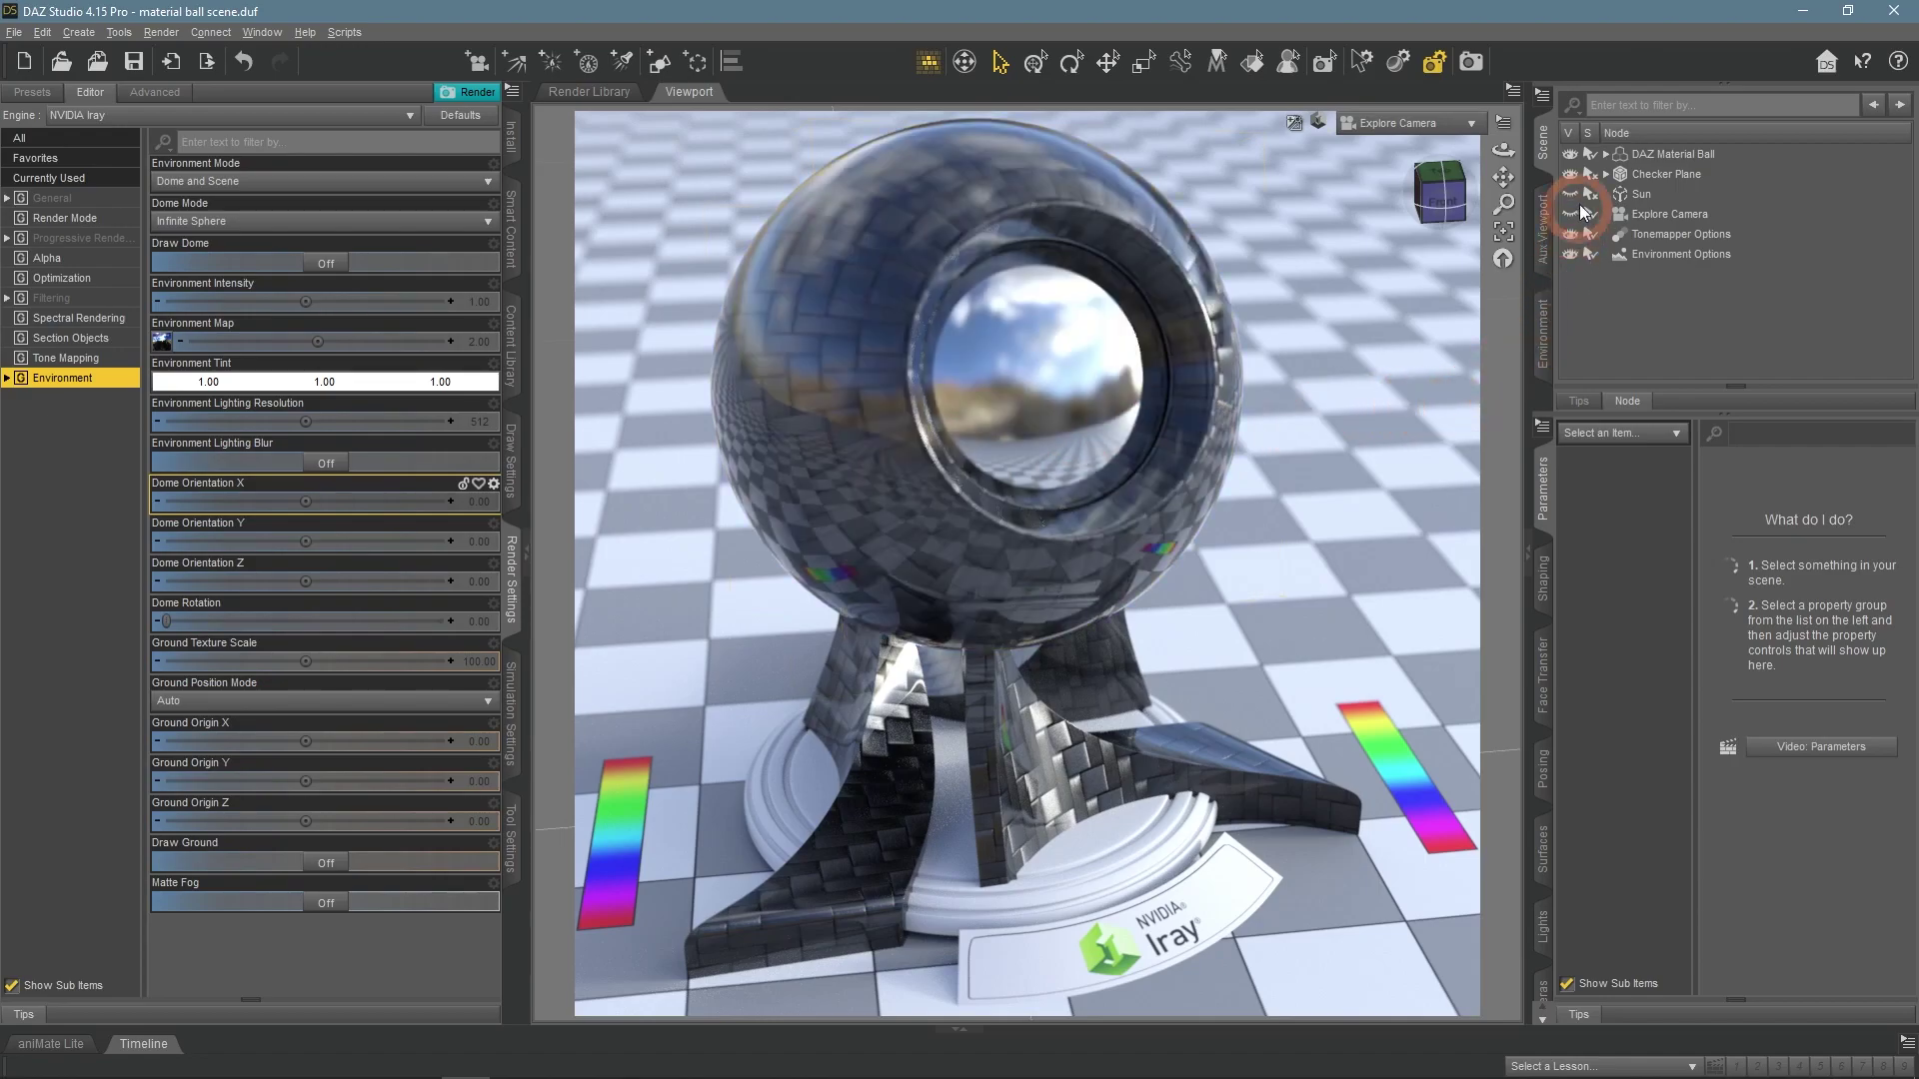
Select all and then deselect in the Scene pane, and set the viewport to Texture Shaded
key("ctrl+a")
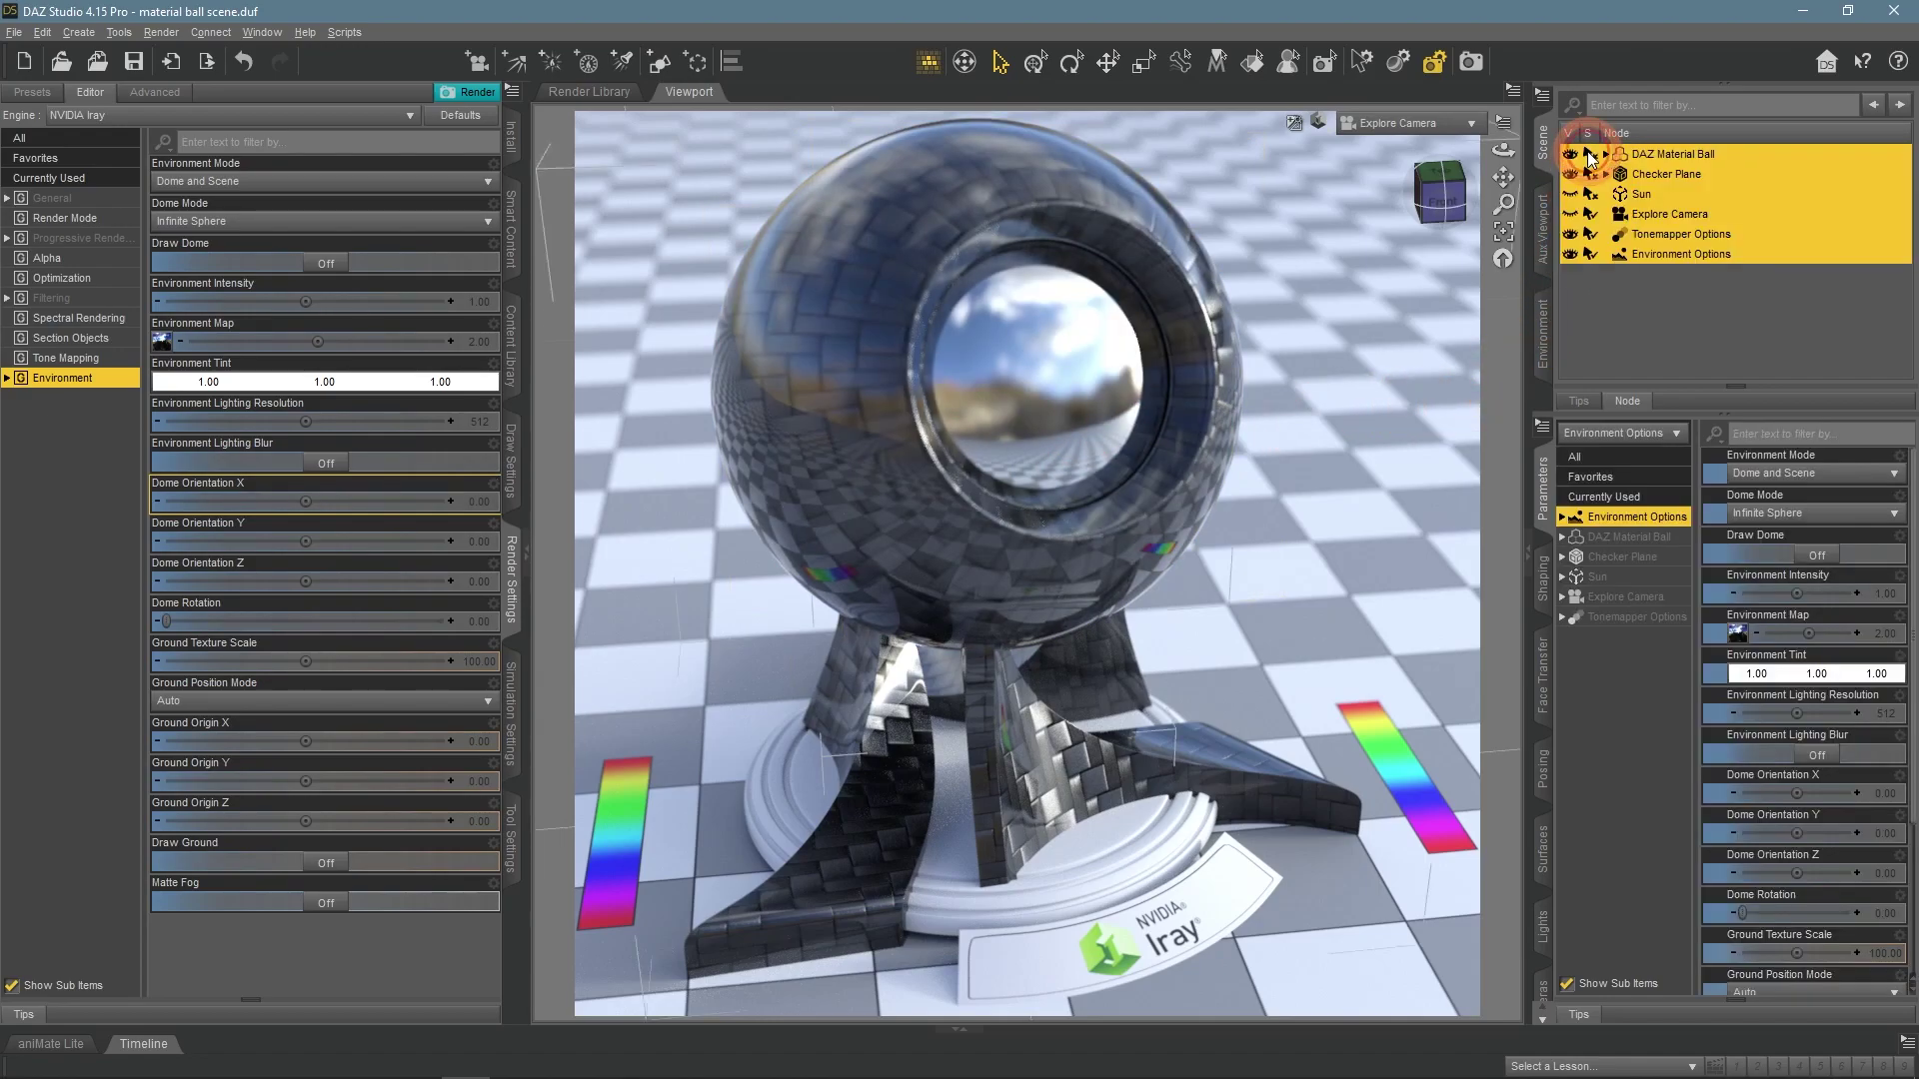
left_click(1635, 352)
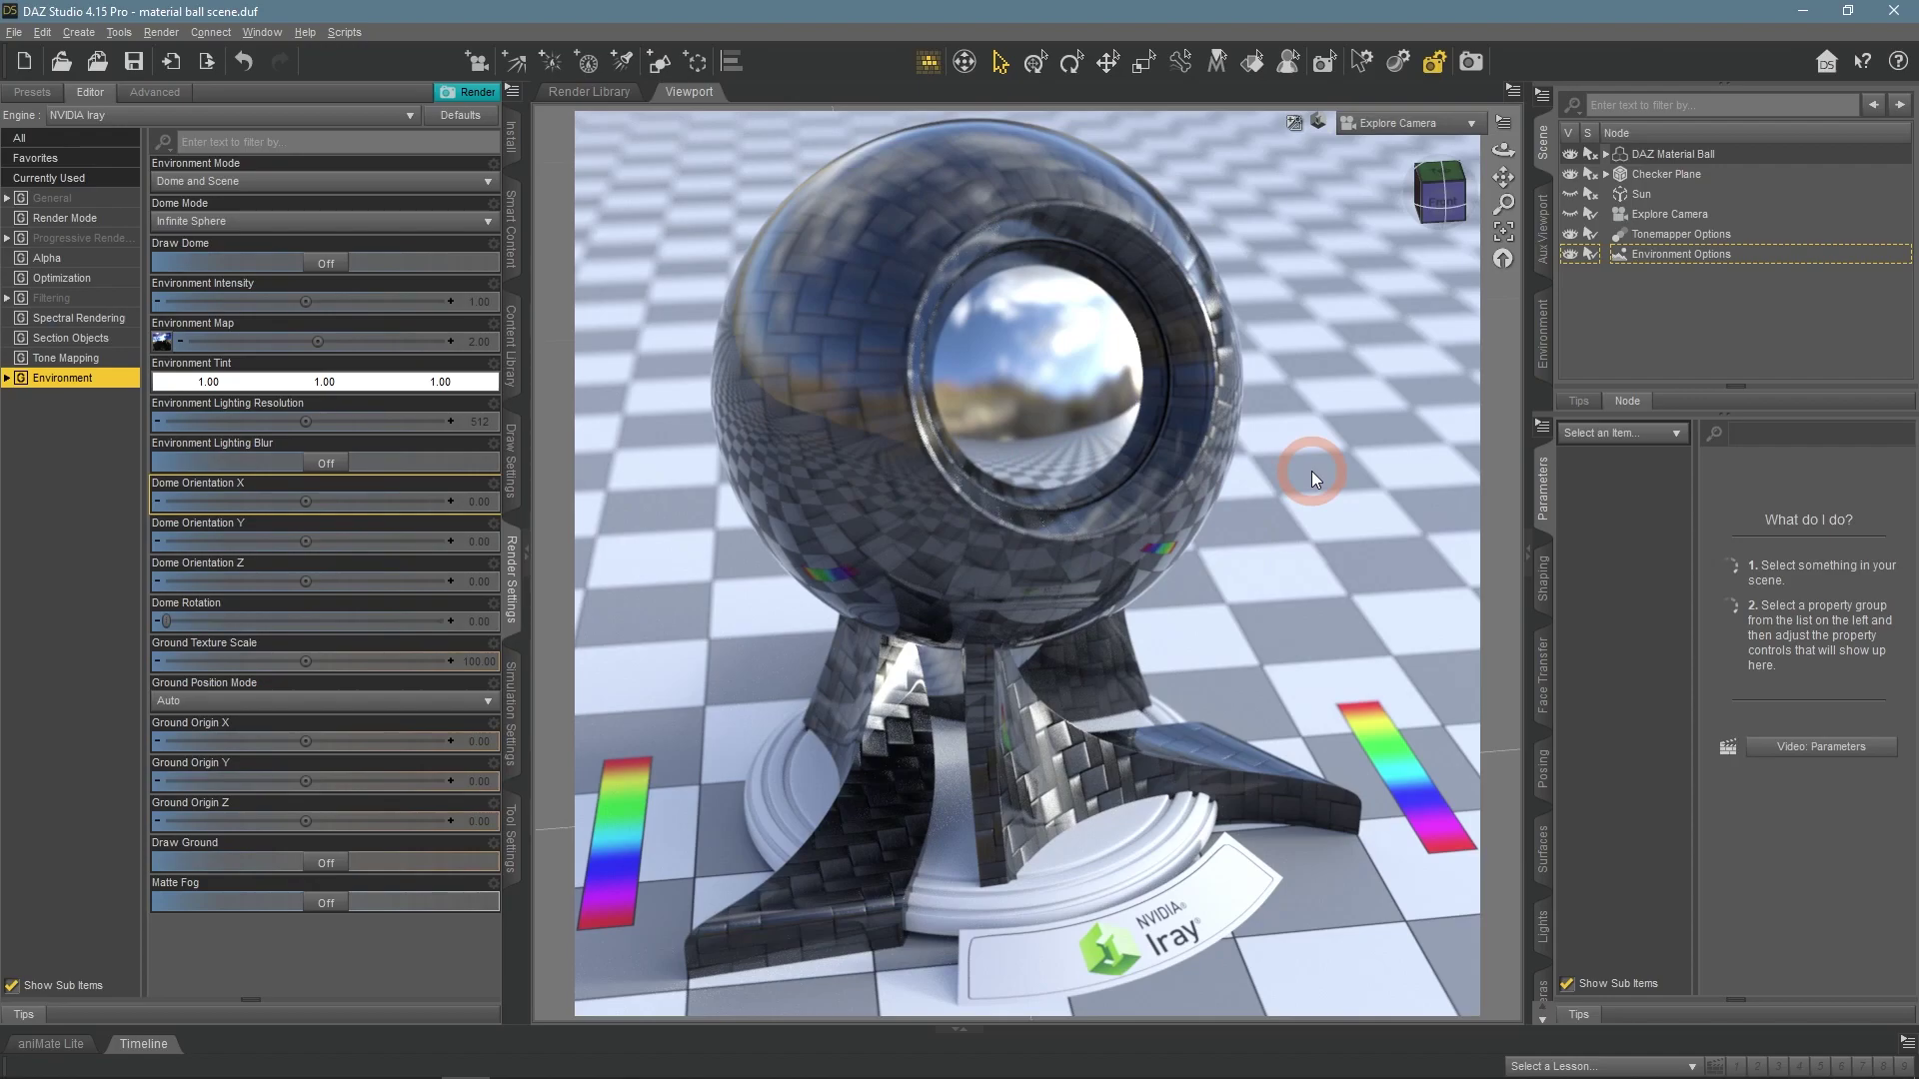
left_click(1319, 123)
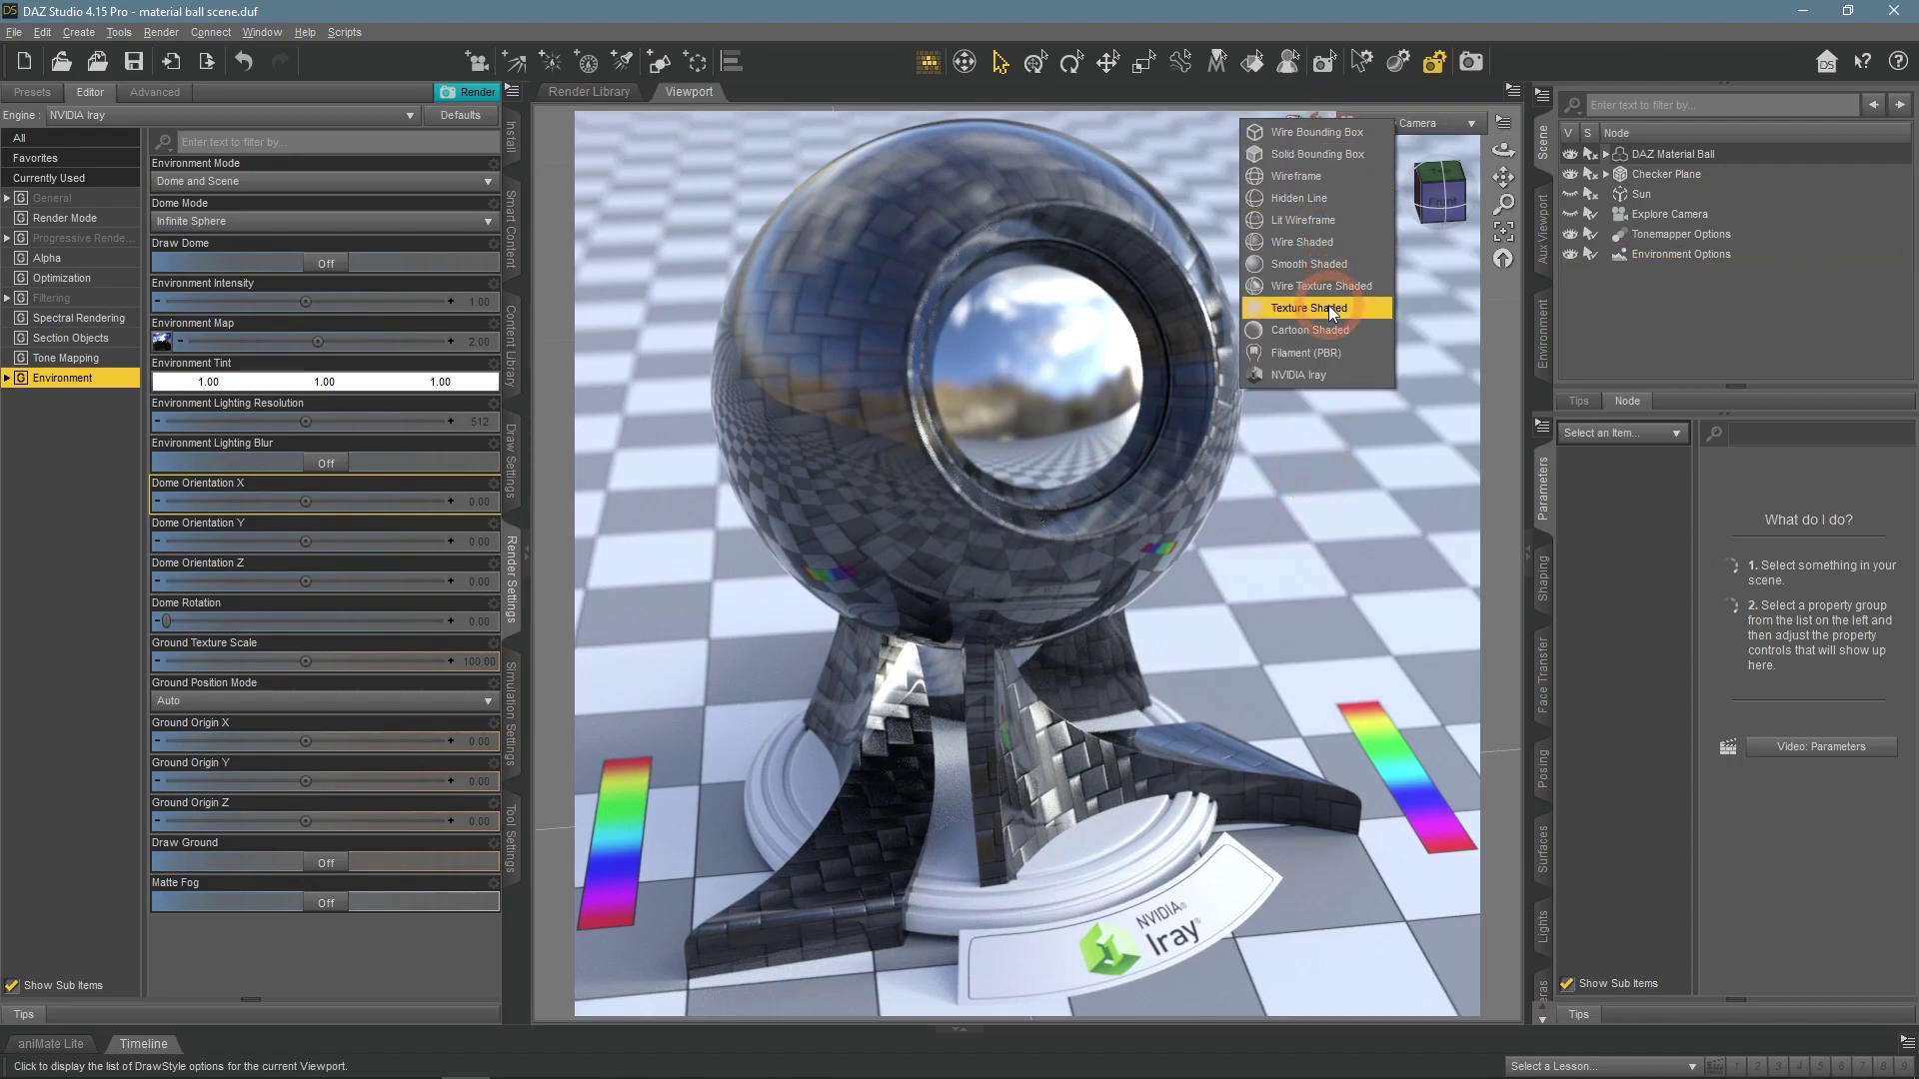
left_click(1328, 308)
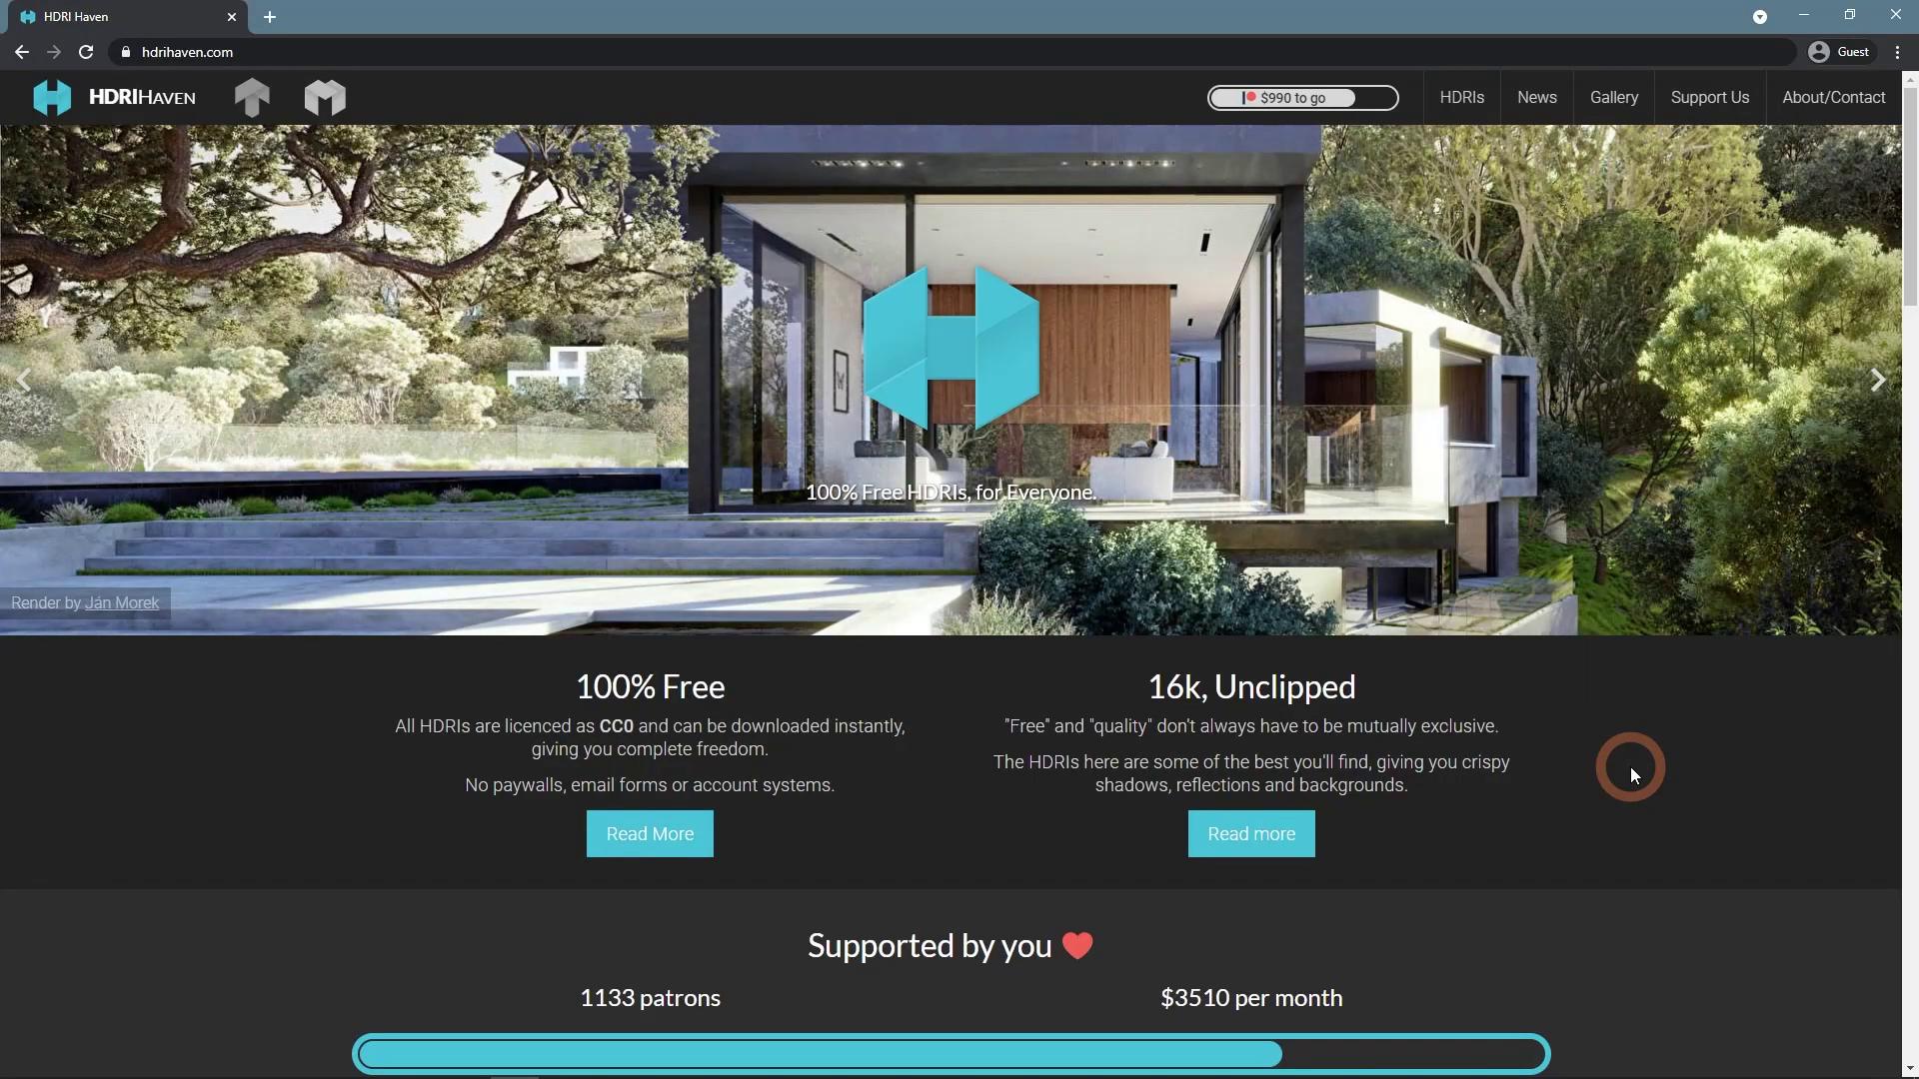
Browse HDRI Haven's Studio category and the Christmas Photo Studio 01 page, then return to the full listing
left_click(1462, 97)
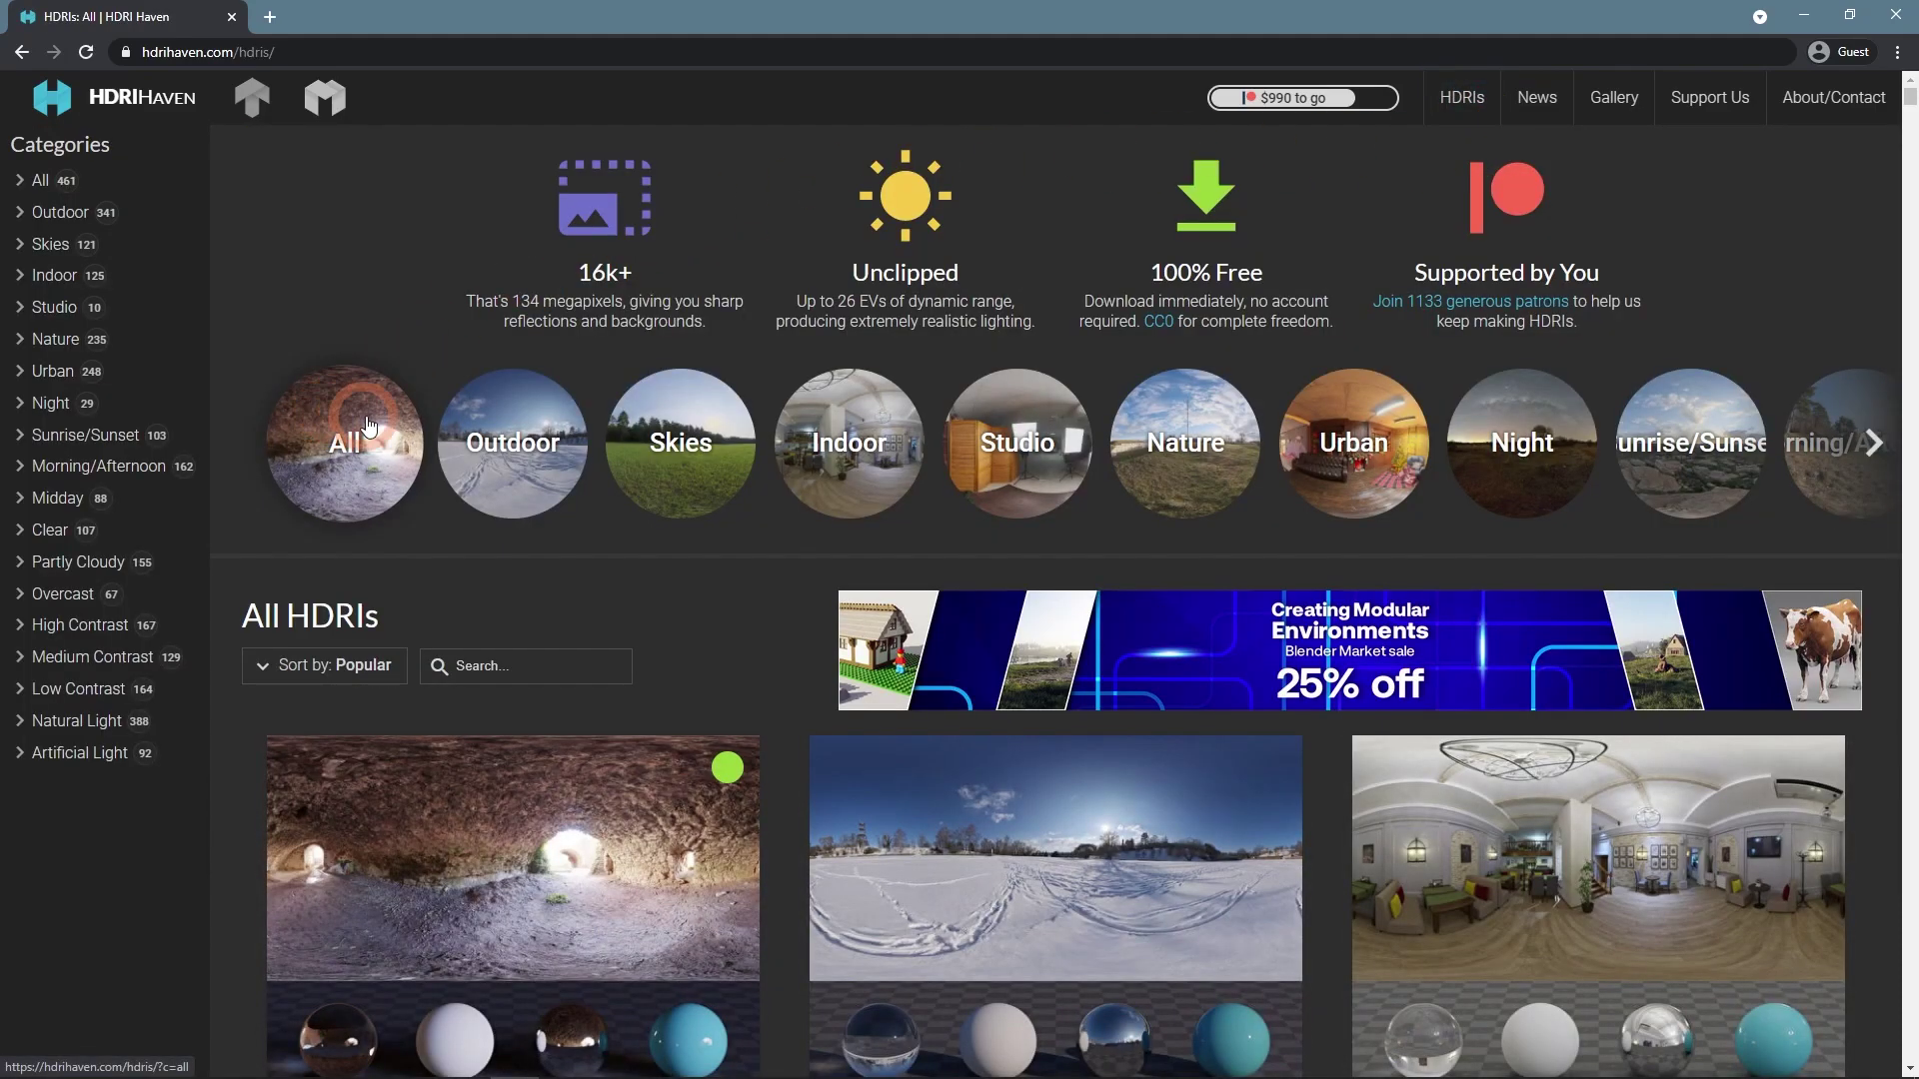
left_click(1089, 440)
scroll(1400, 600, "down", 8)
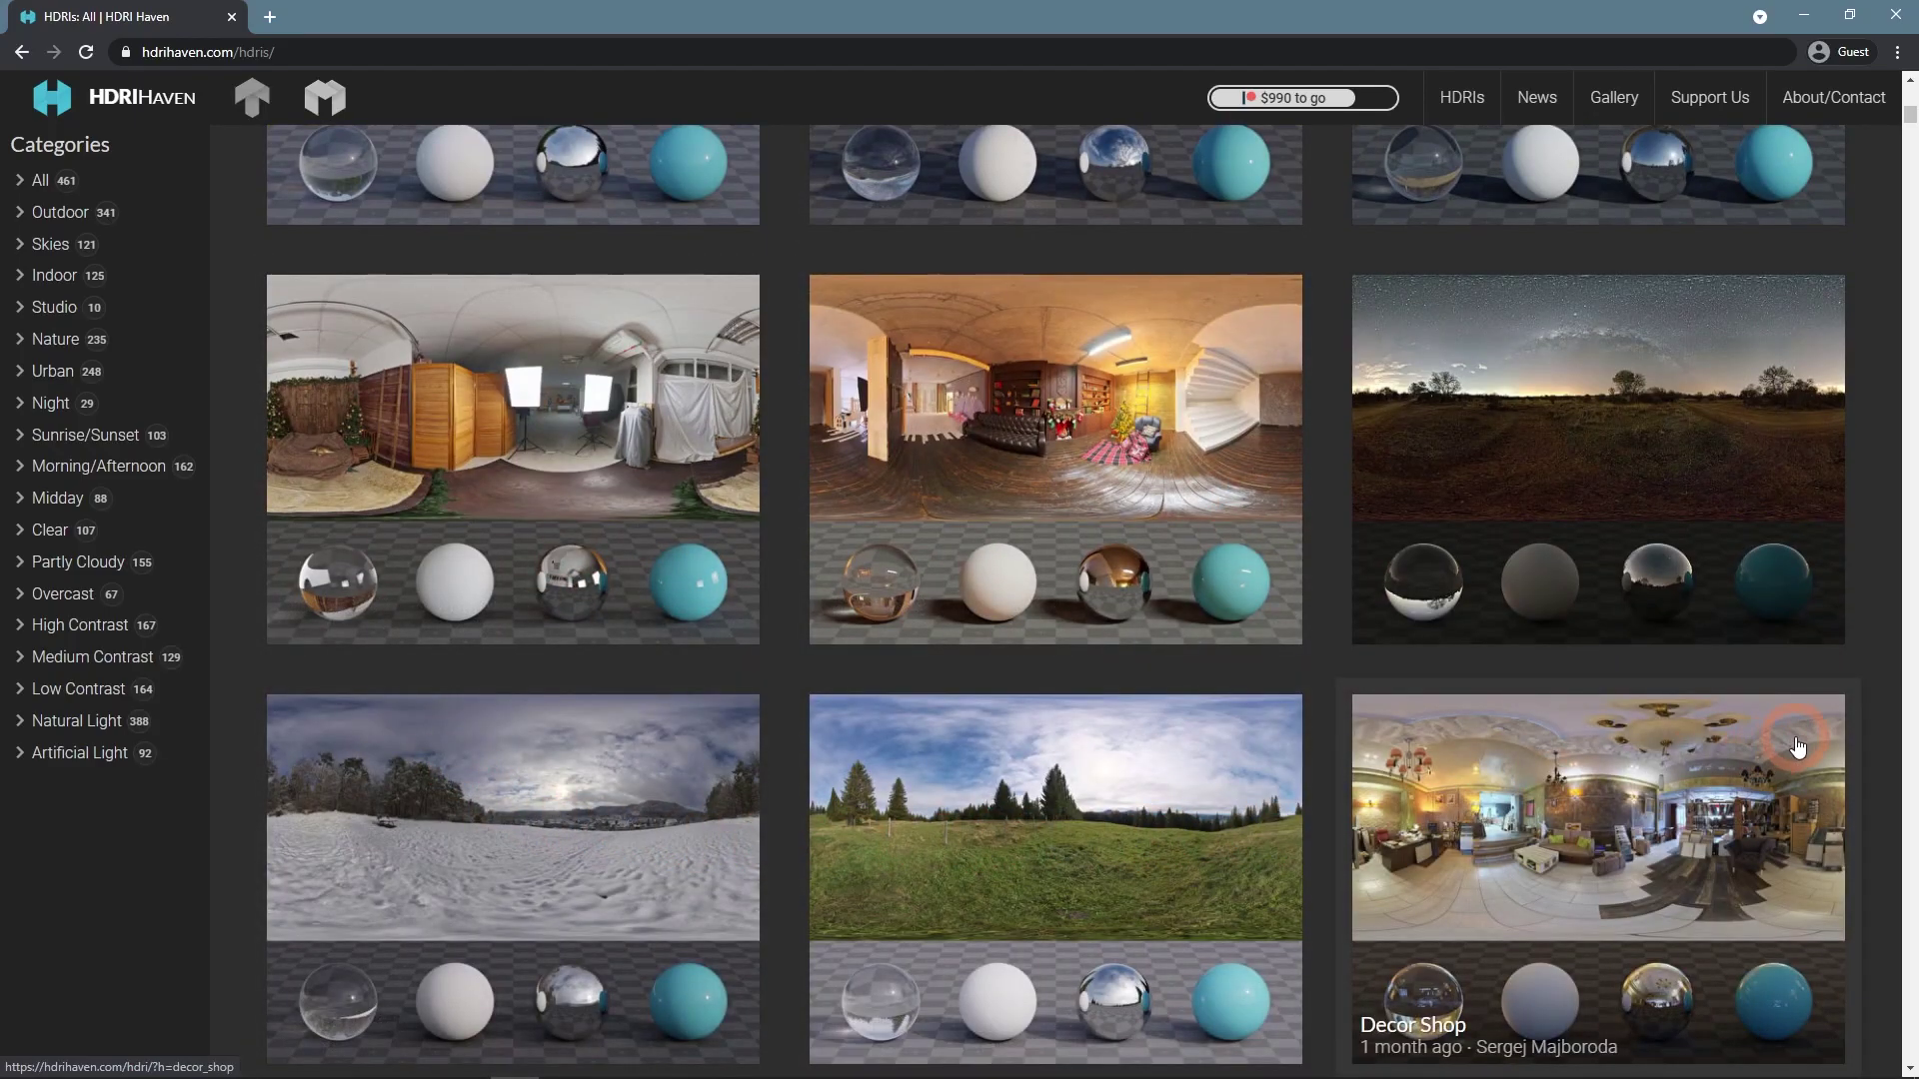
left_click(1116, 474)
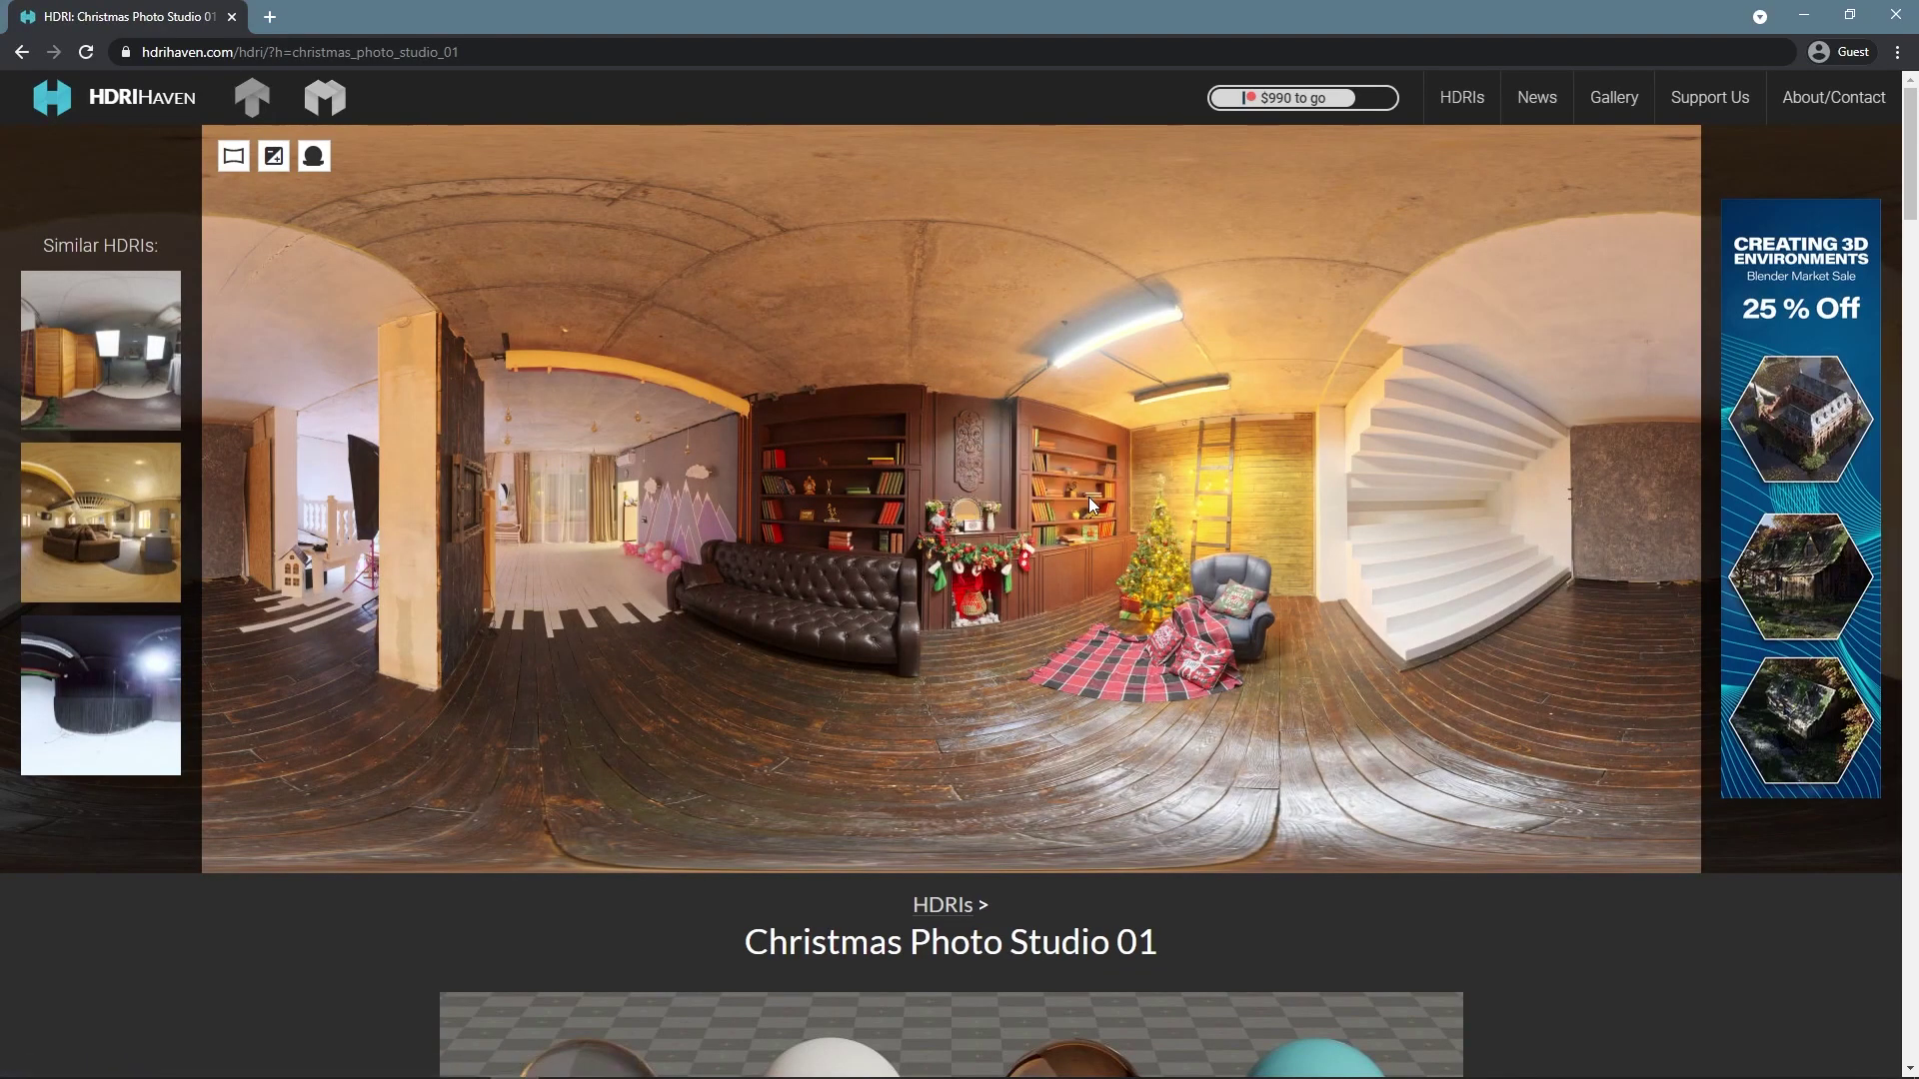
scroll(1477, 540, "down", 5)
scroll(1477, 539, "down", 3)
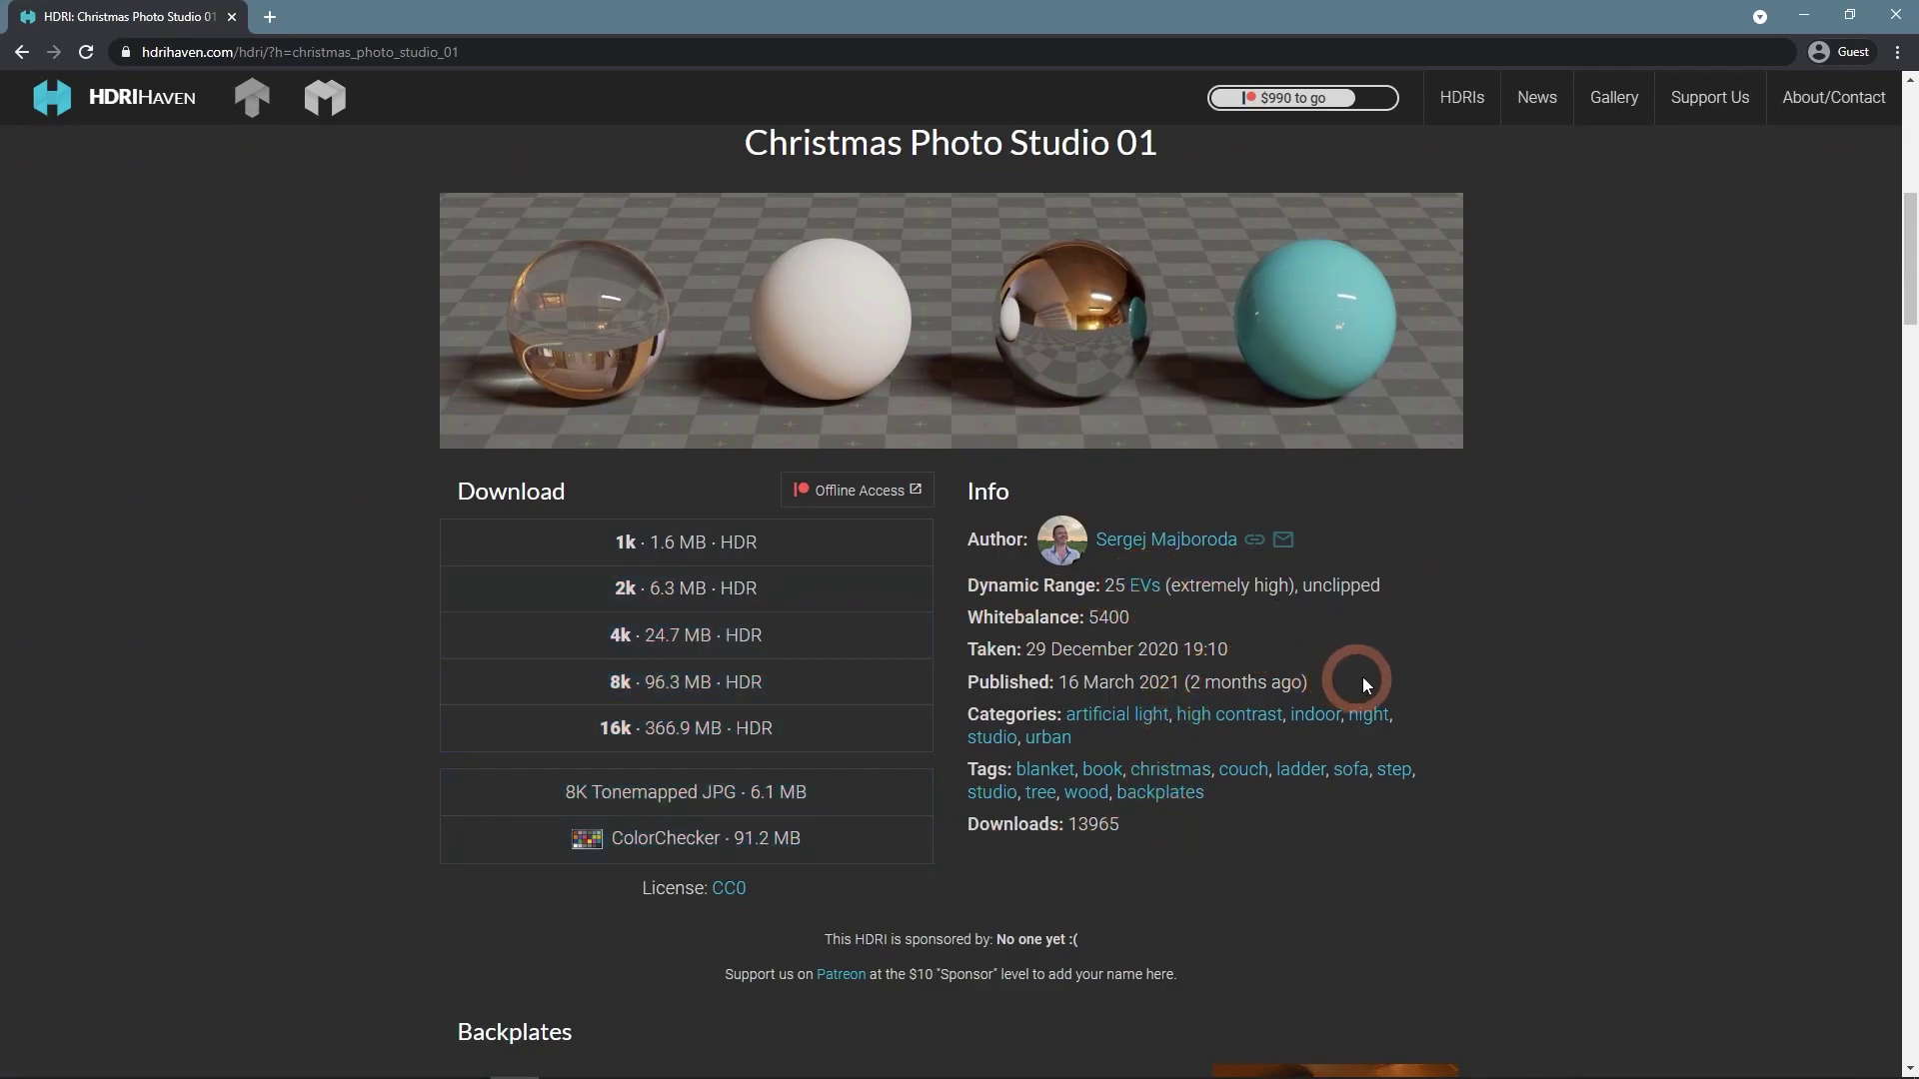
scroll(1627, 686, "up", 8)
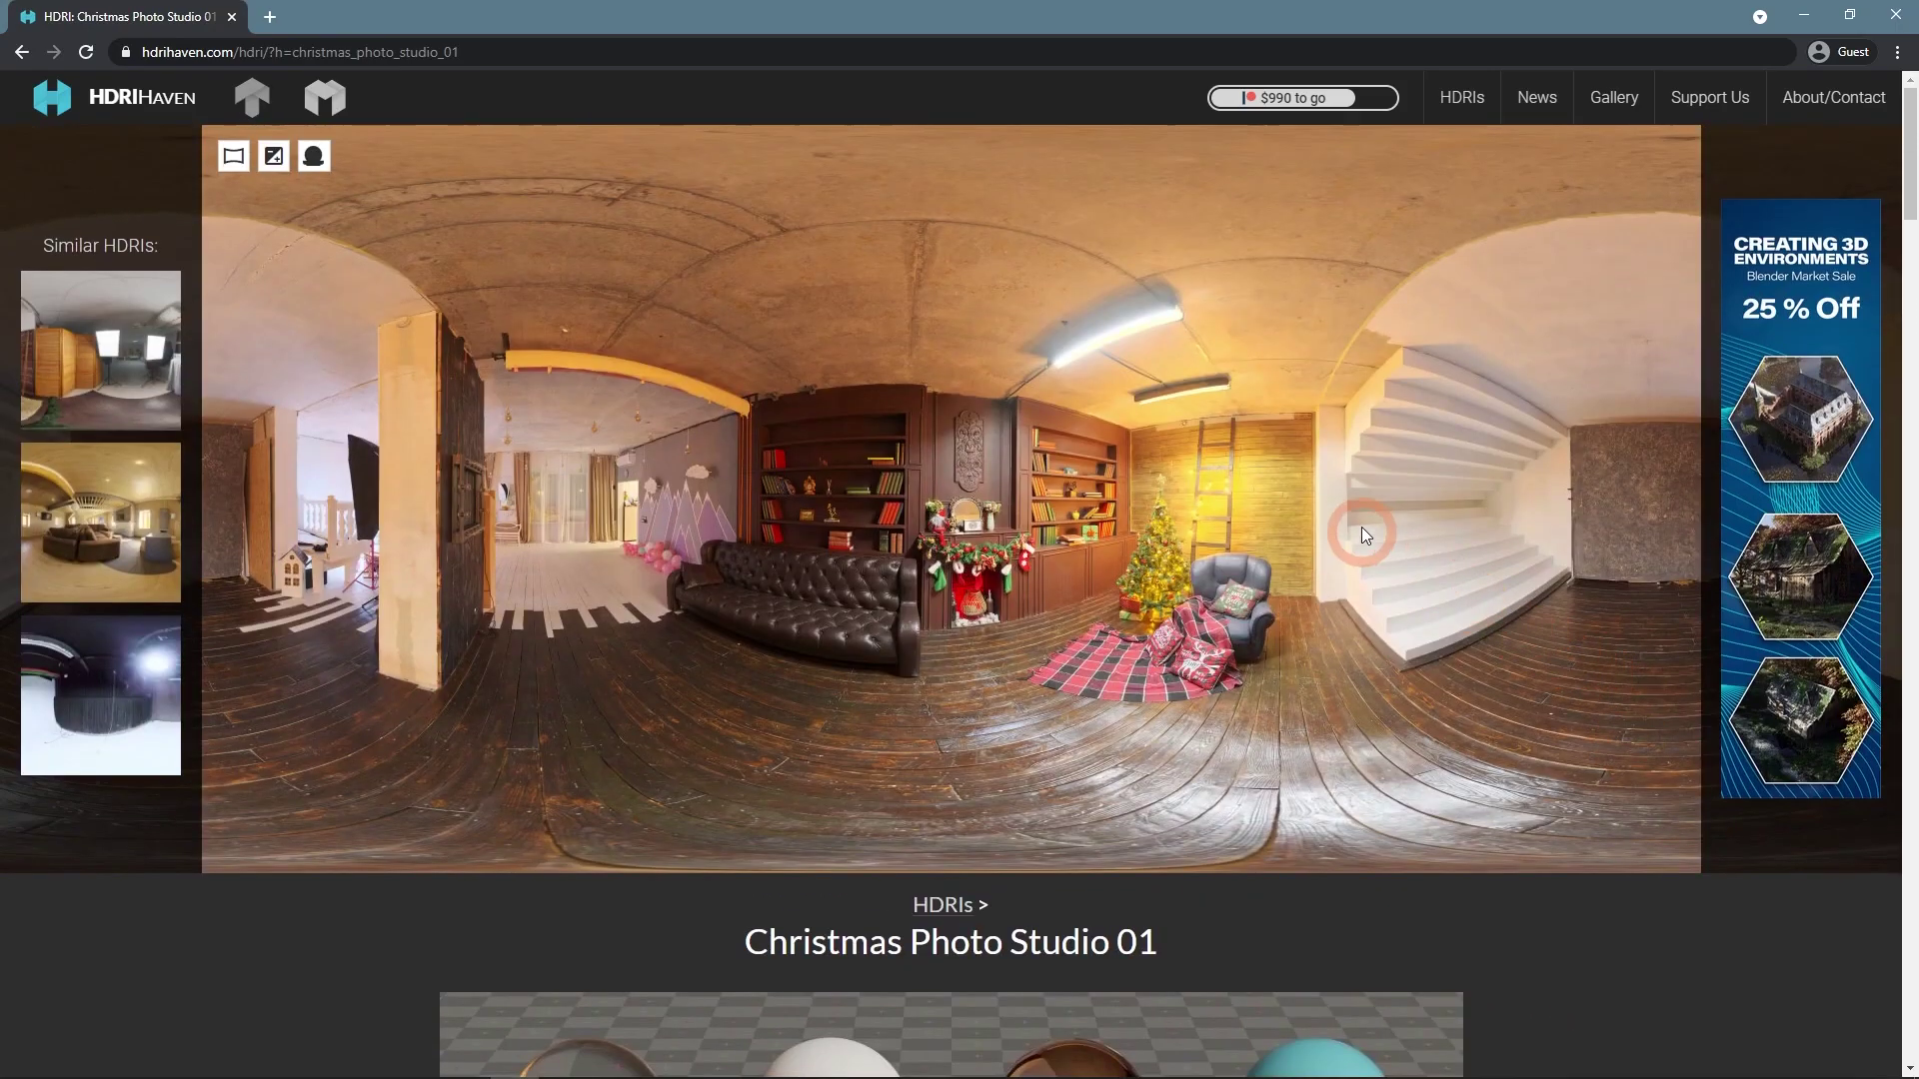
left_click(1473, 112)
Filter HDRIs to Urban > Europe and open the Dresden Square HDRI page
left_click(1424, 444)
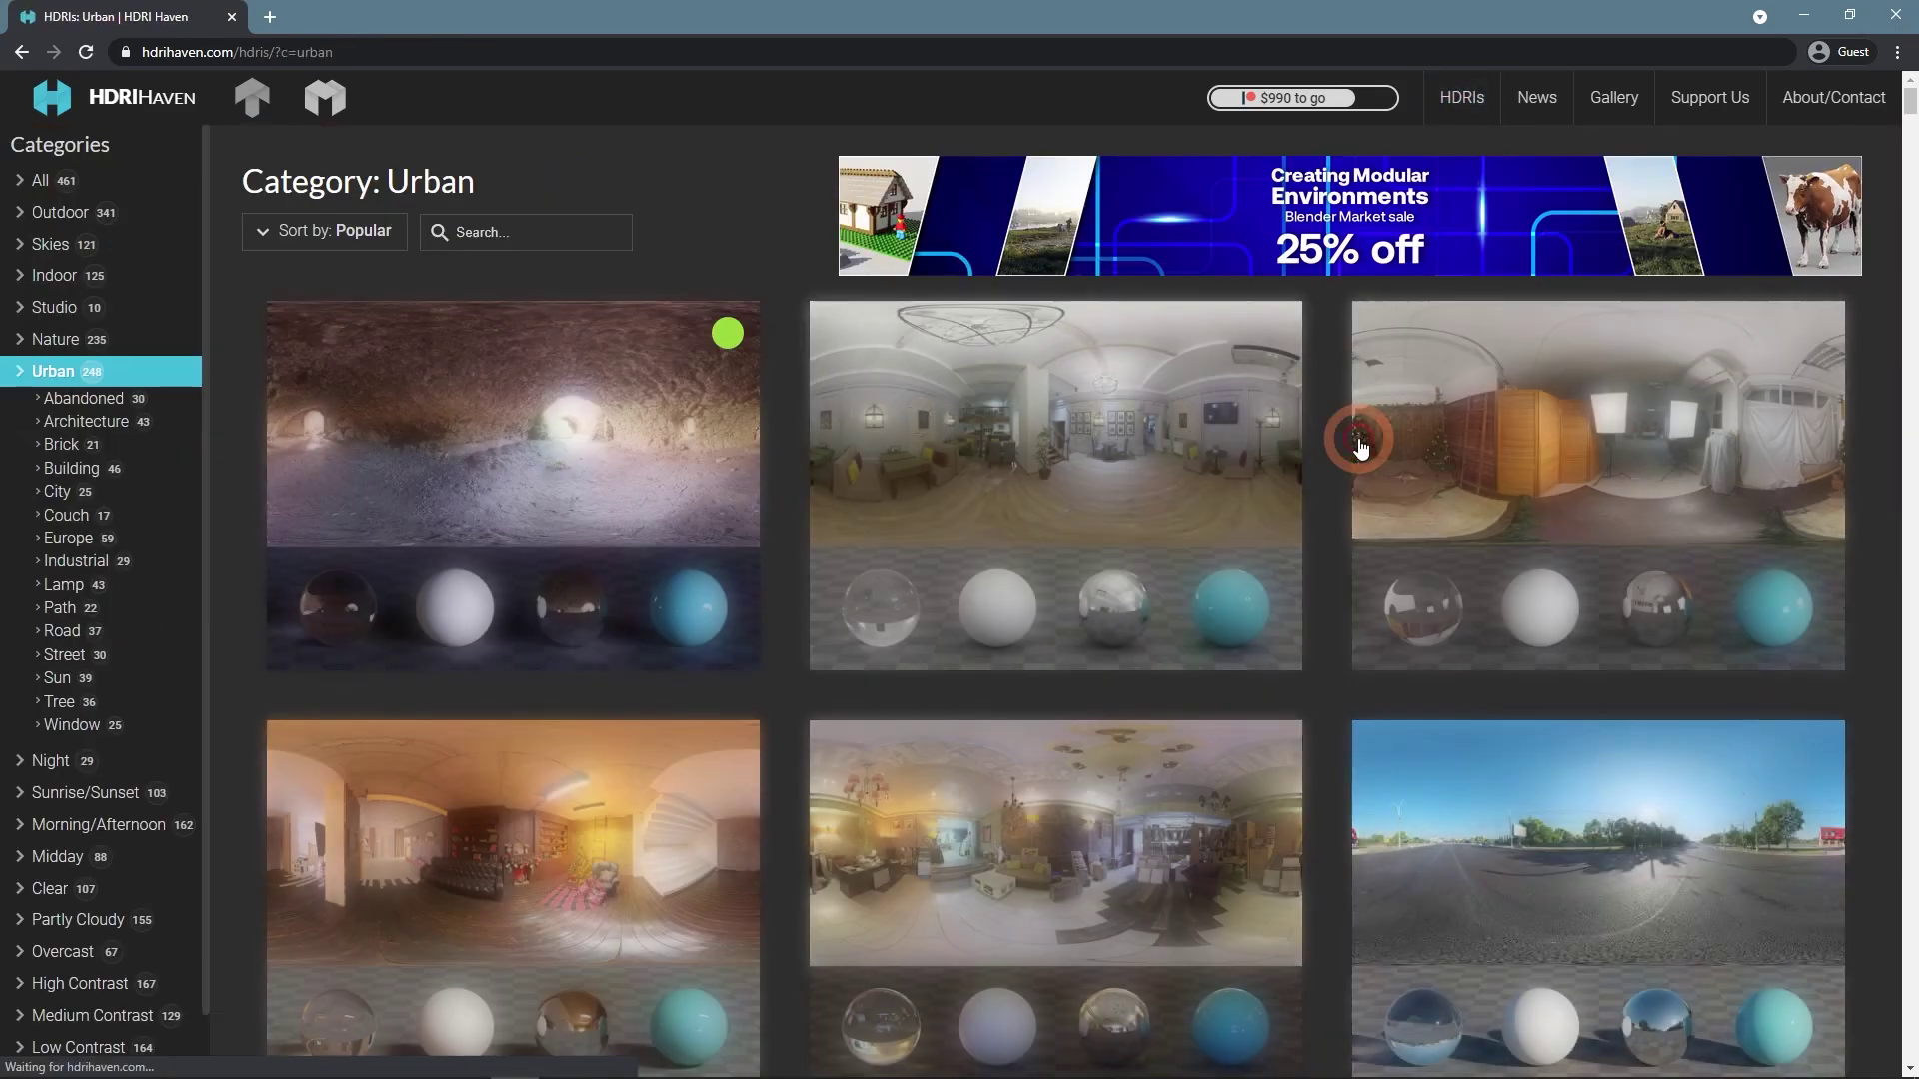
left_click(1125, 435)
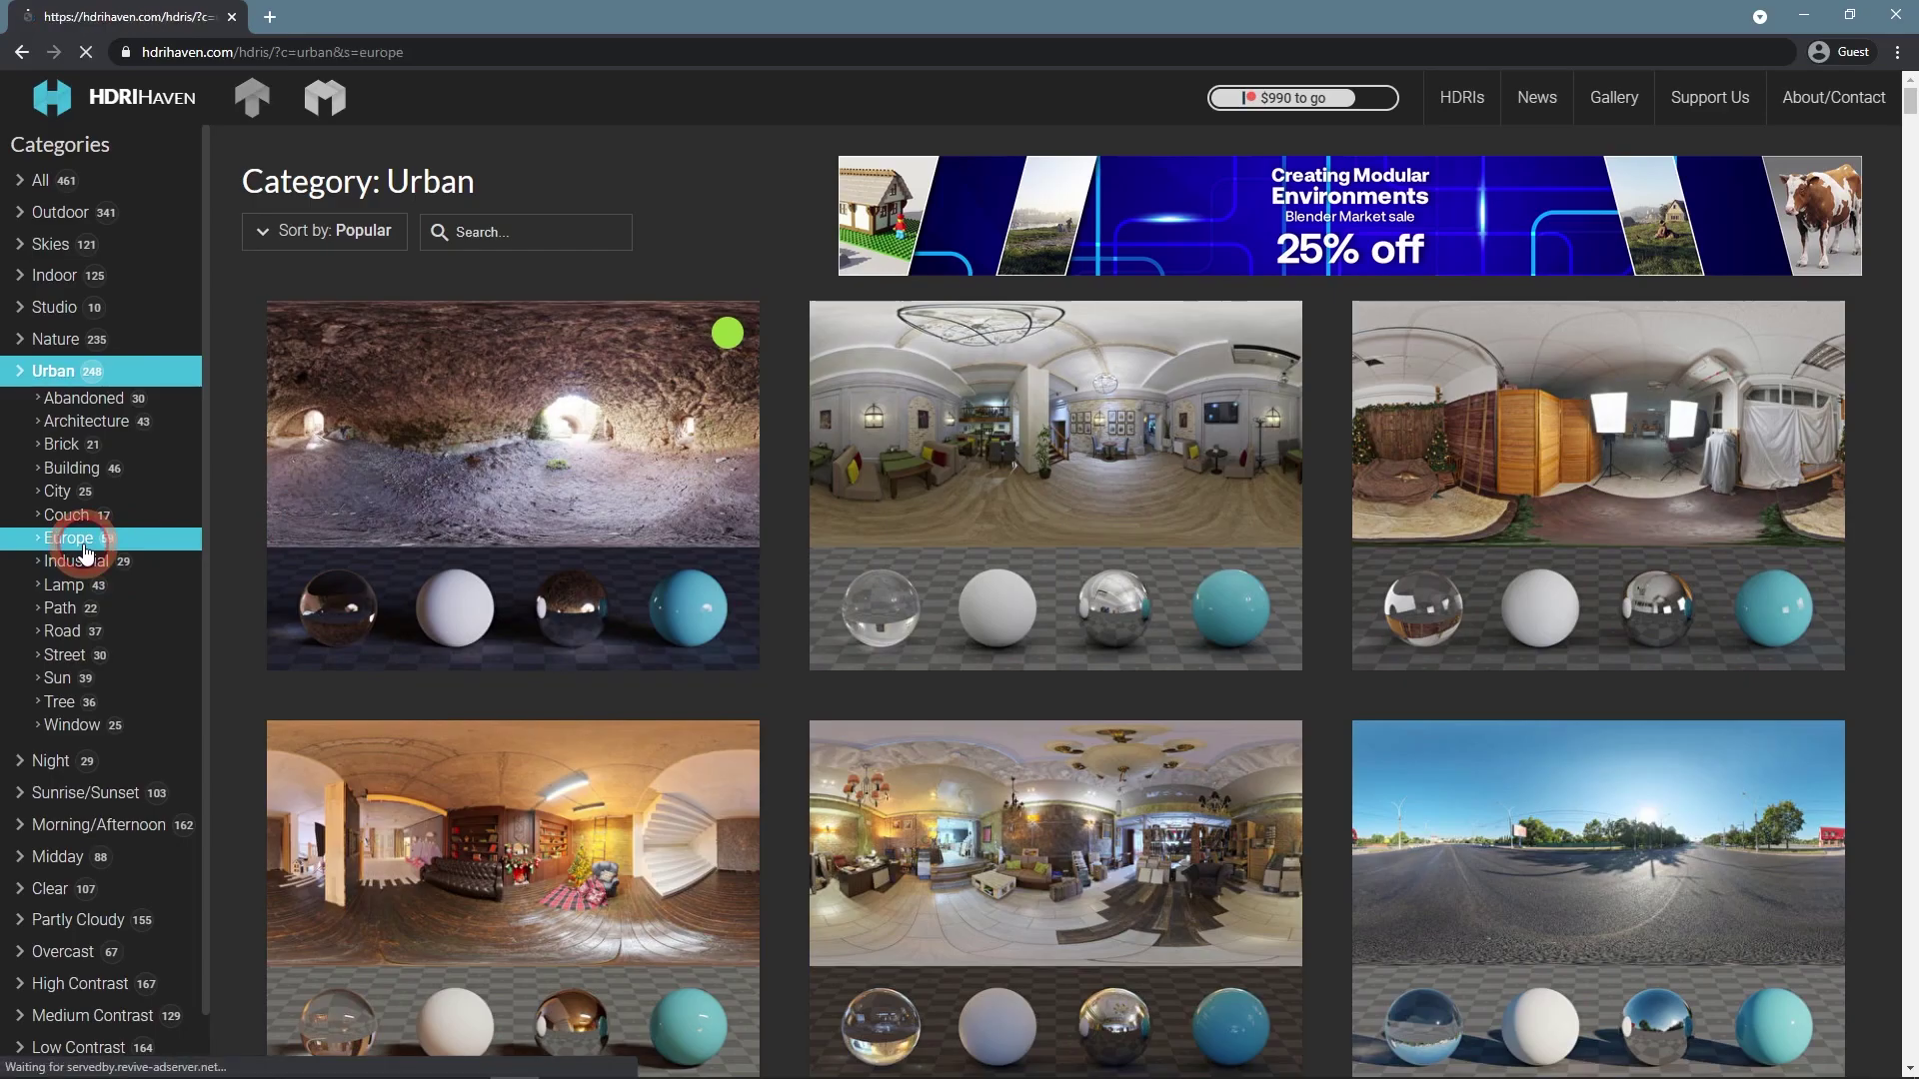
left_click(75, 540)
scroll(1380, 488, "down", 8)
scroll(1319, 485, "down", 10)
scroll(1264, 484, "down", 10)
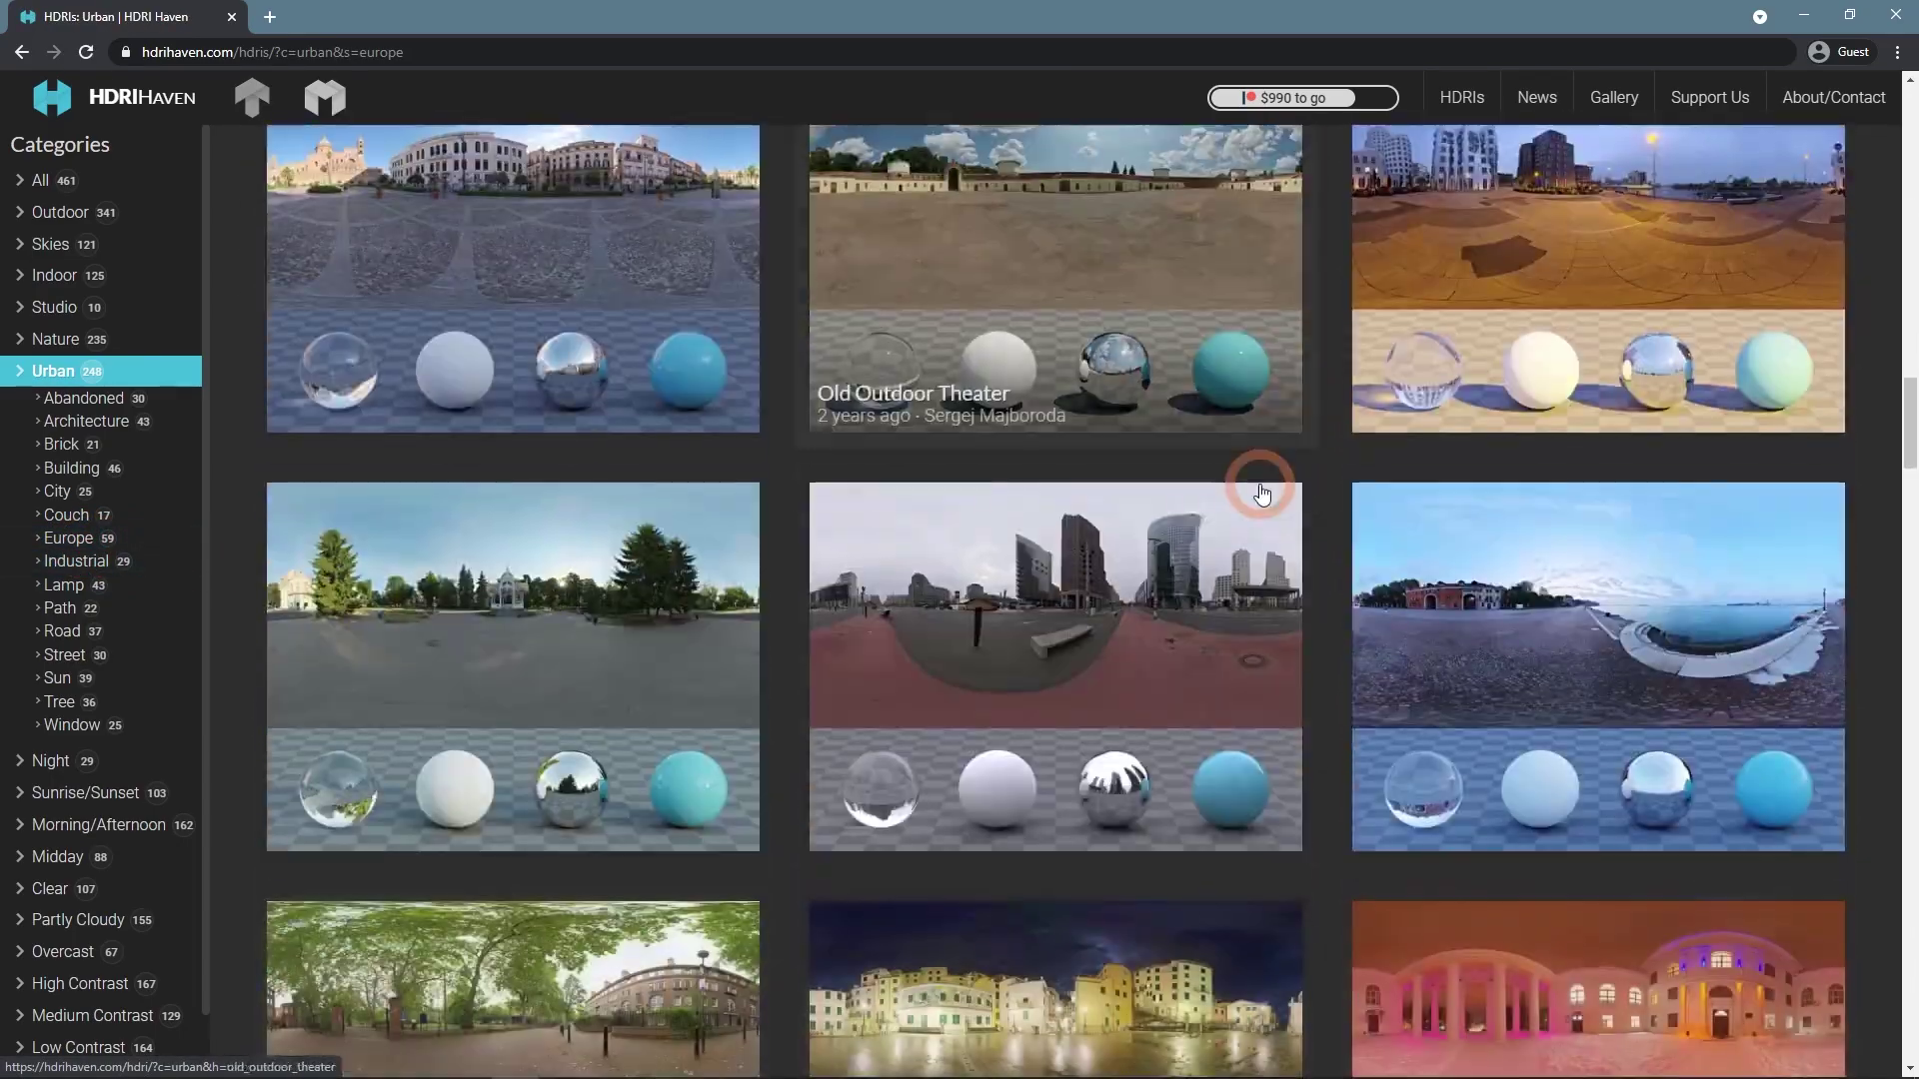
scroll(1262, 489, "down", 7)
scroll(1261, 490, "down", 6)
scroll(1259, 490, "down", 6)
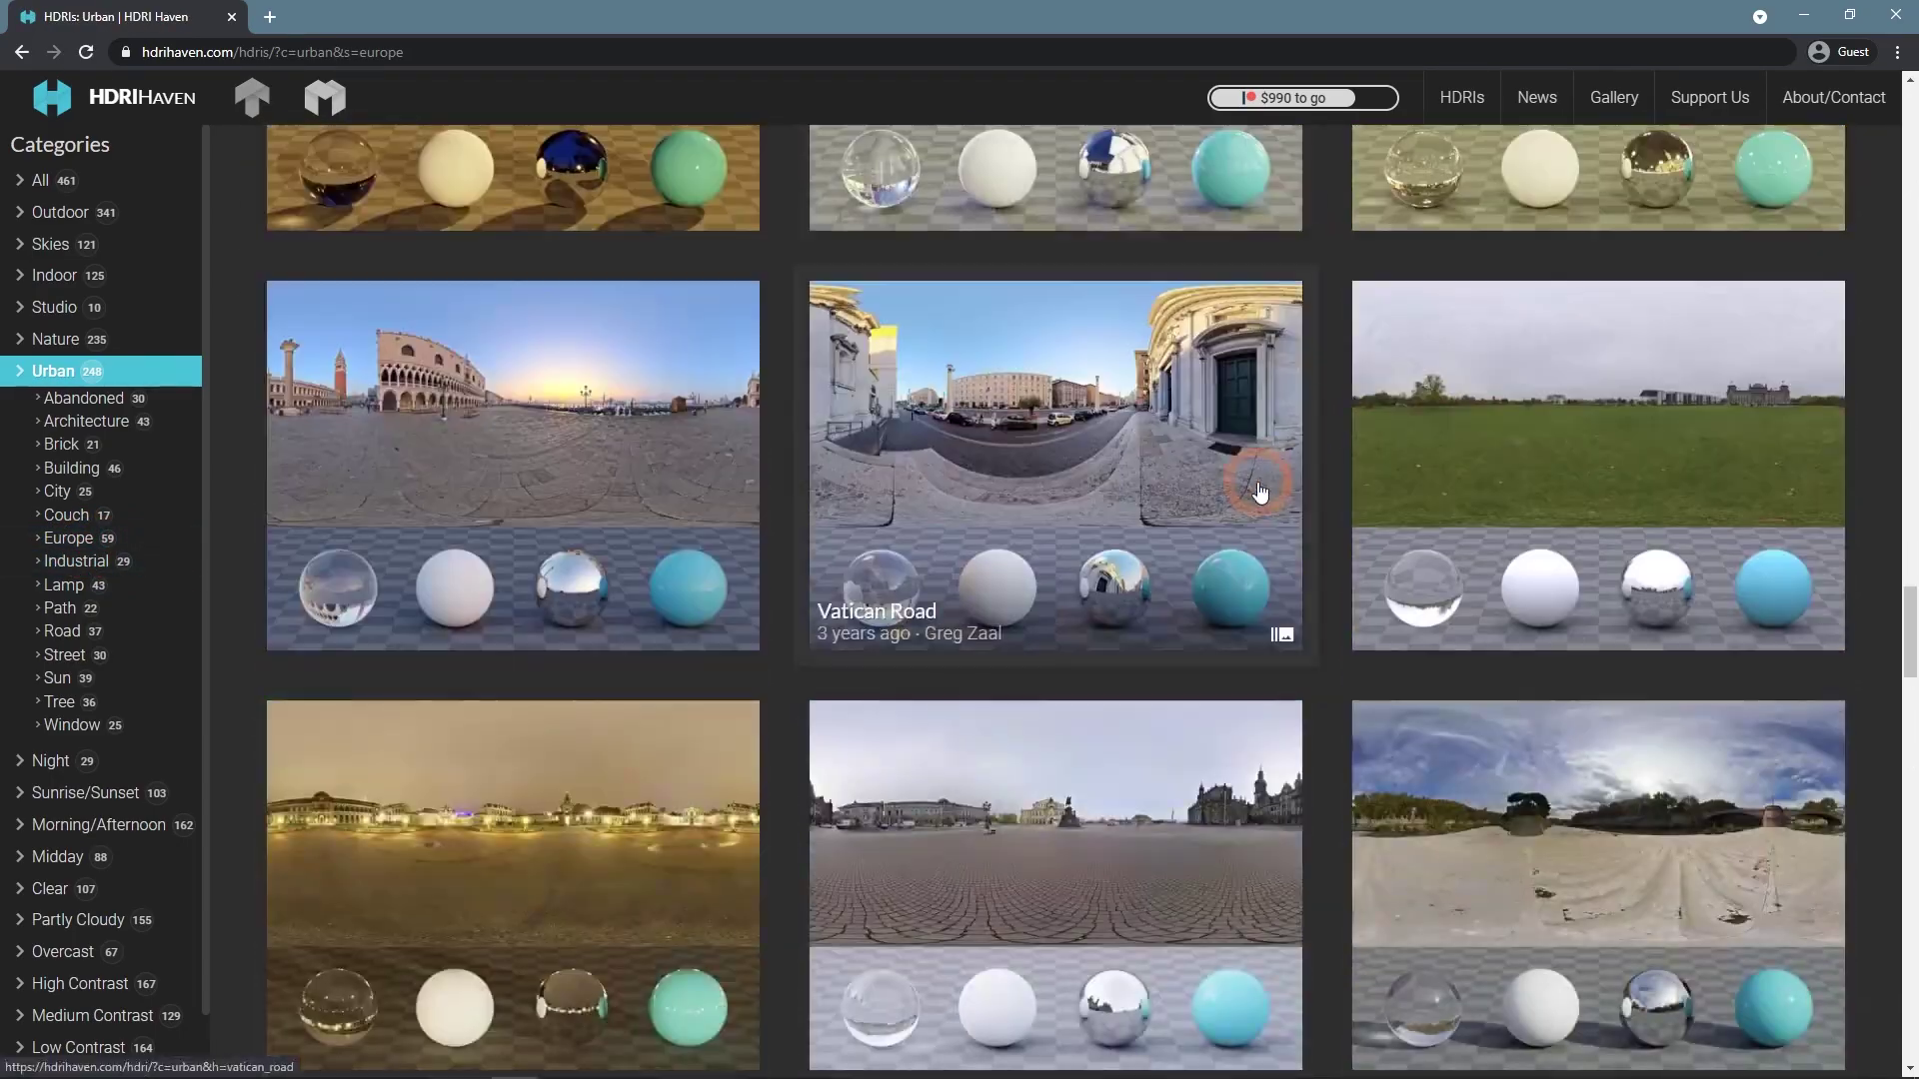
scroll(1257, 490, "down", 5)
scroll(1199, 529, "down", 3)
left_click(994, 621)
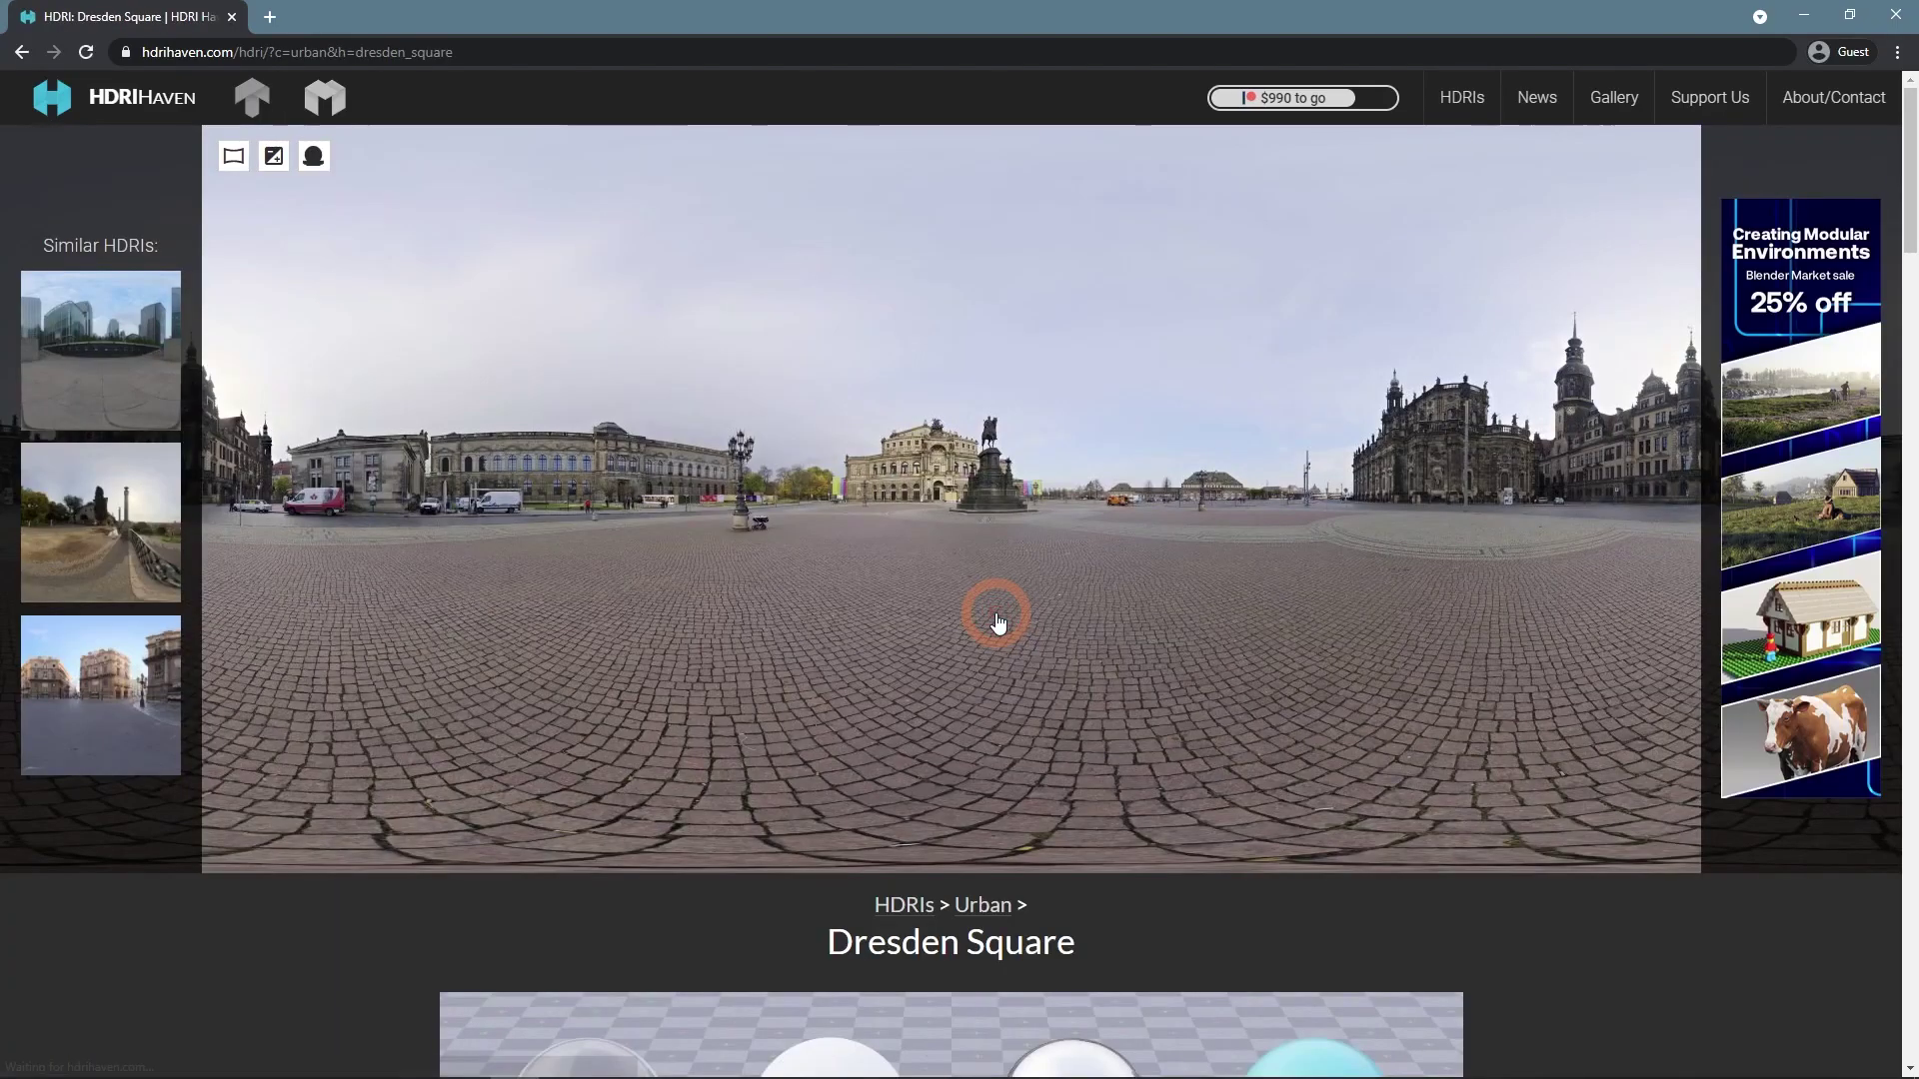
scroll(1018, 611, "down", 5)
scroll(1018, 611, "down", 4)
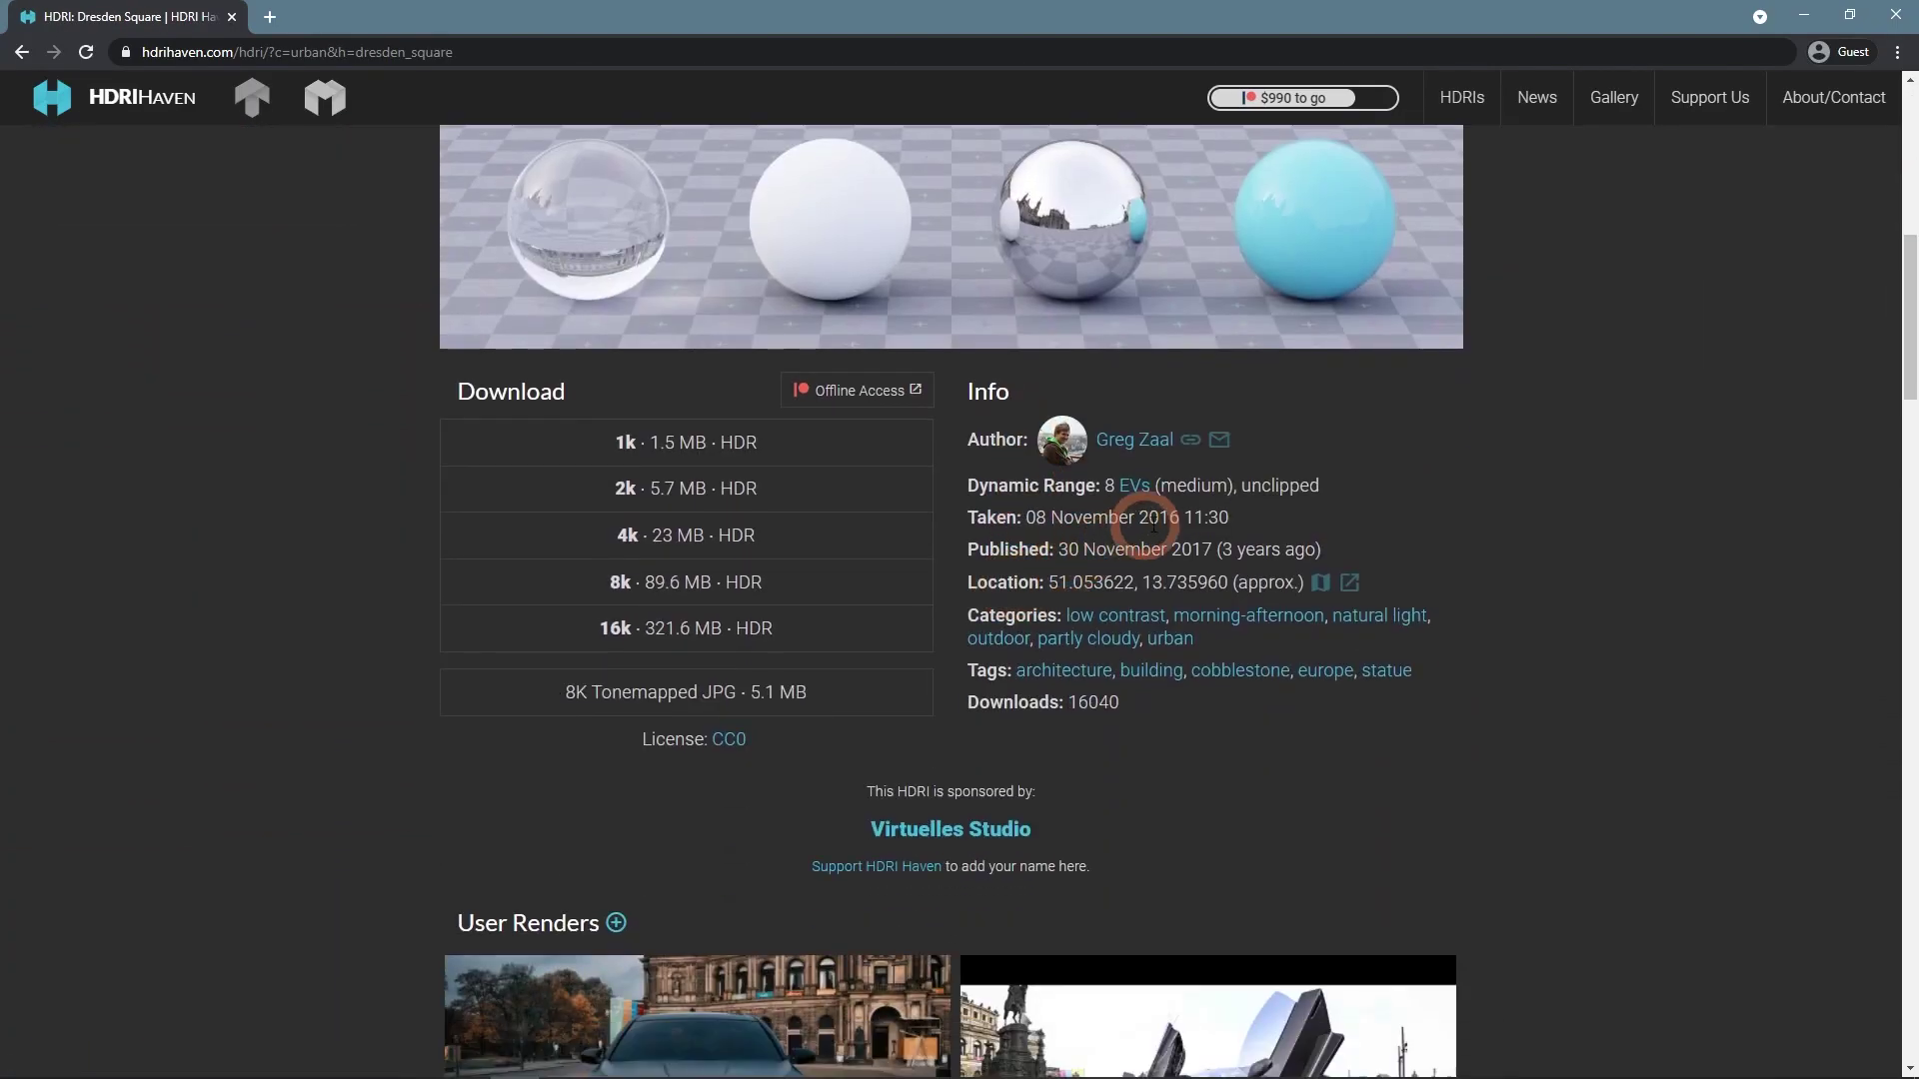
scroll(1139, 515, "up", 8)
scroll(1146, 514, "up", 2)
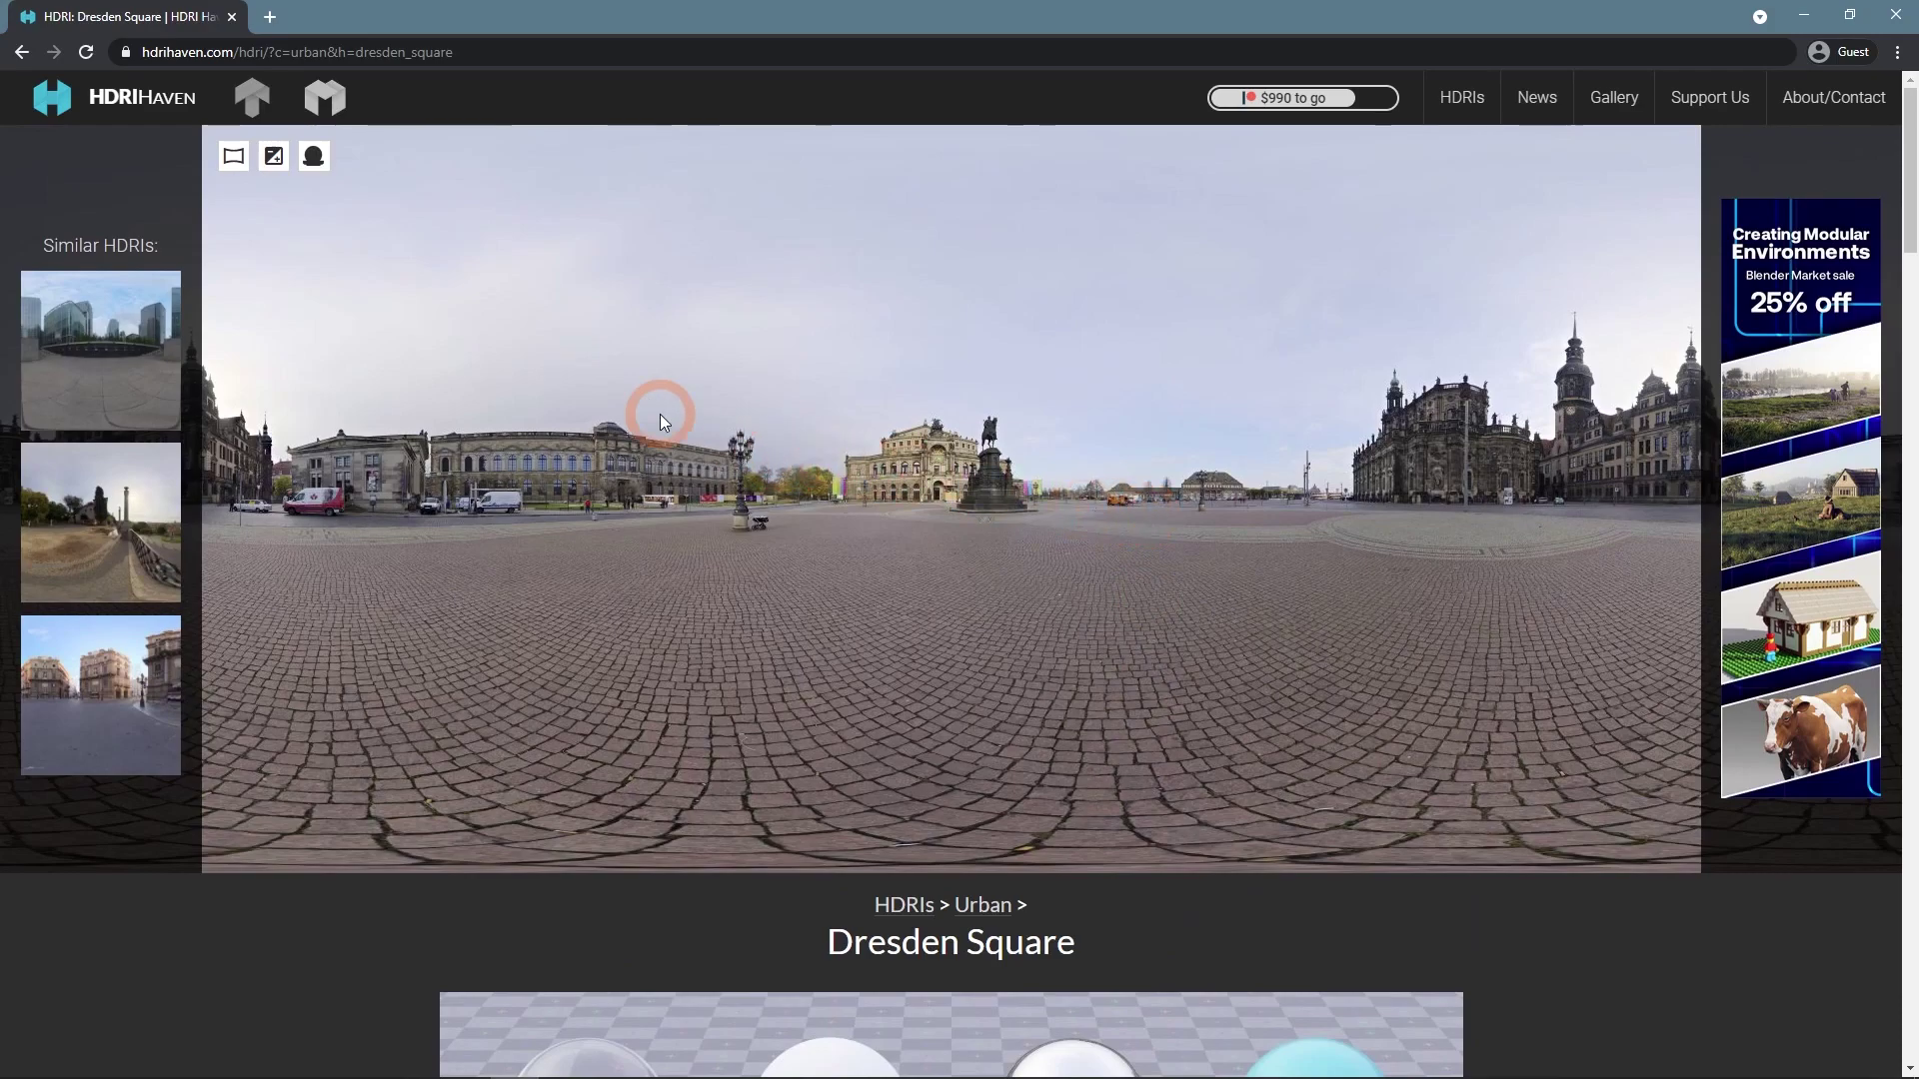
Preview Dresden Square at exposures from -4 to +4 EV, then orbit its material-sphere preview
left_click(274, 160)
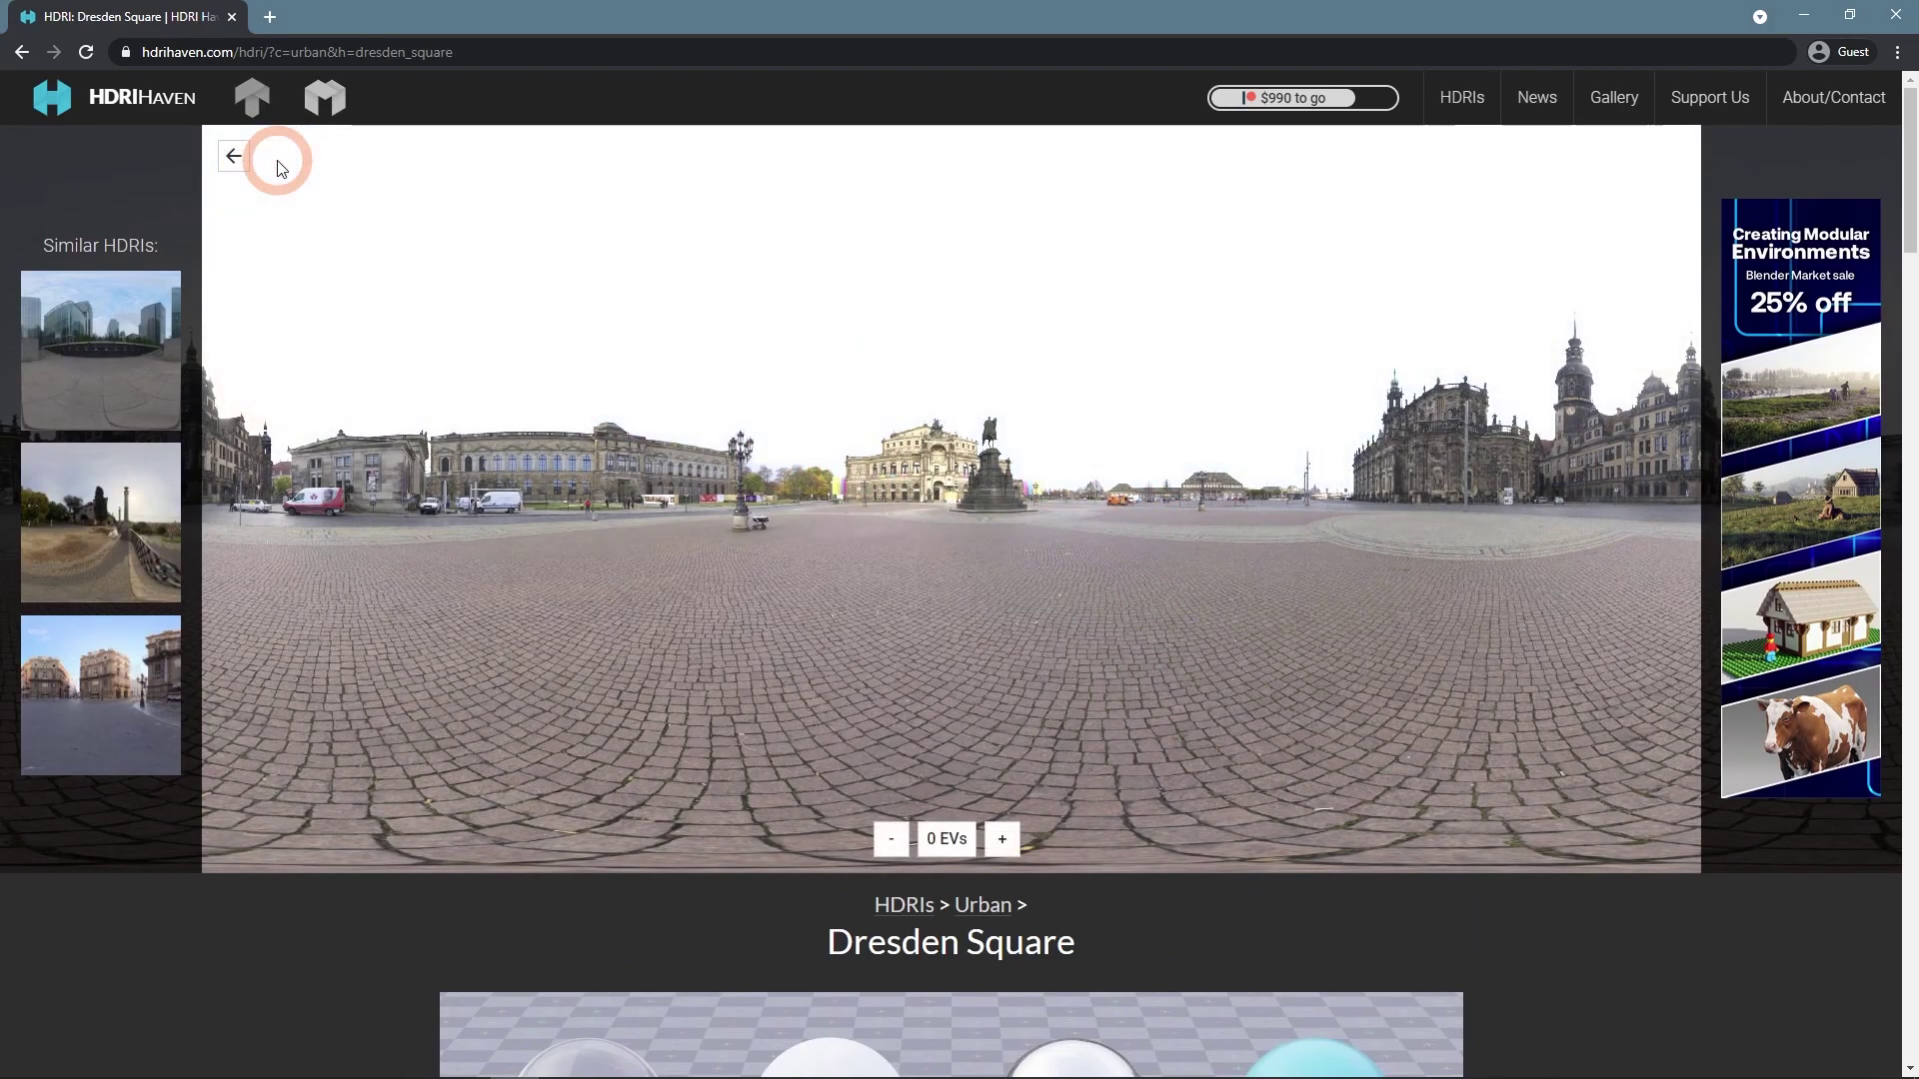
left_click(891, 843)
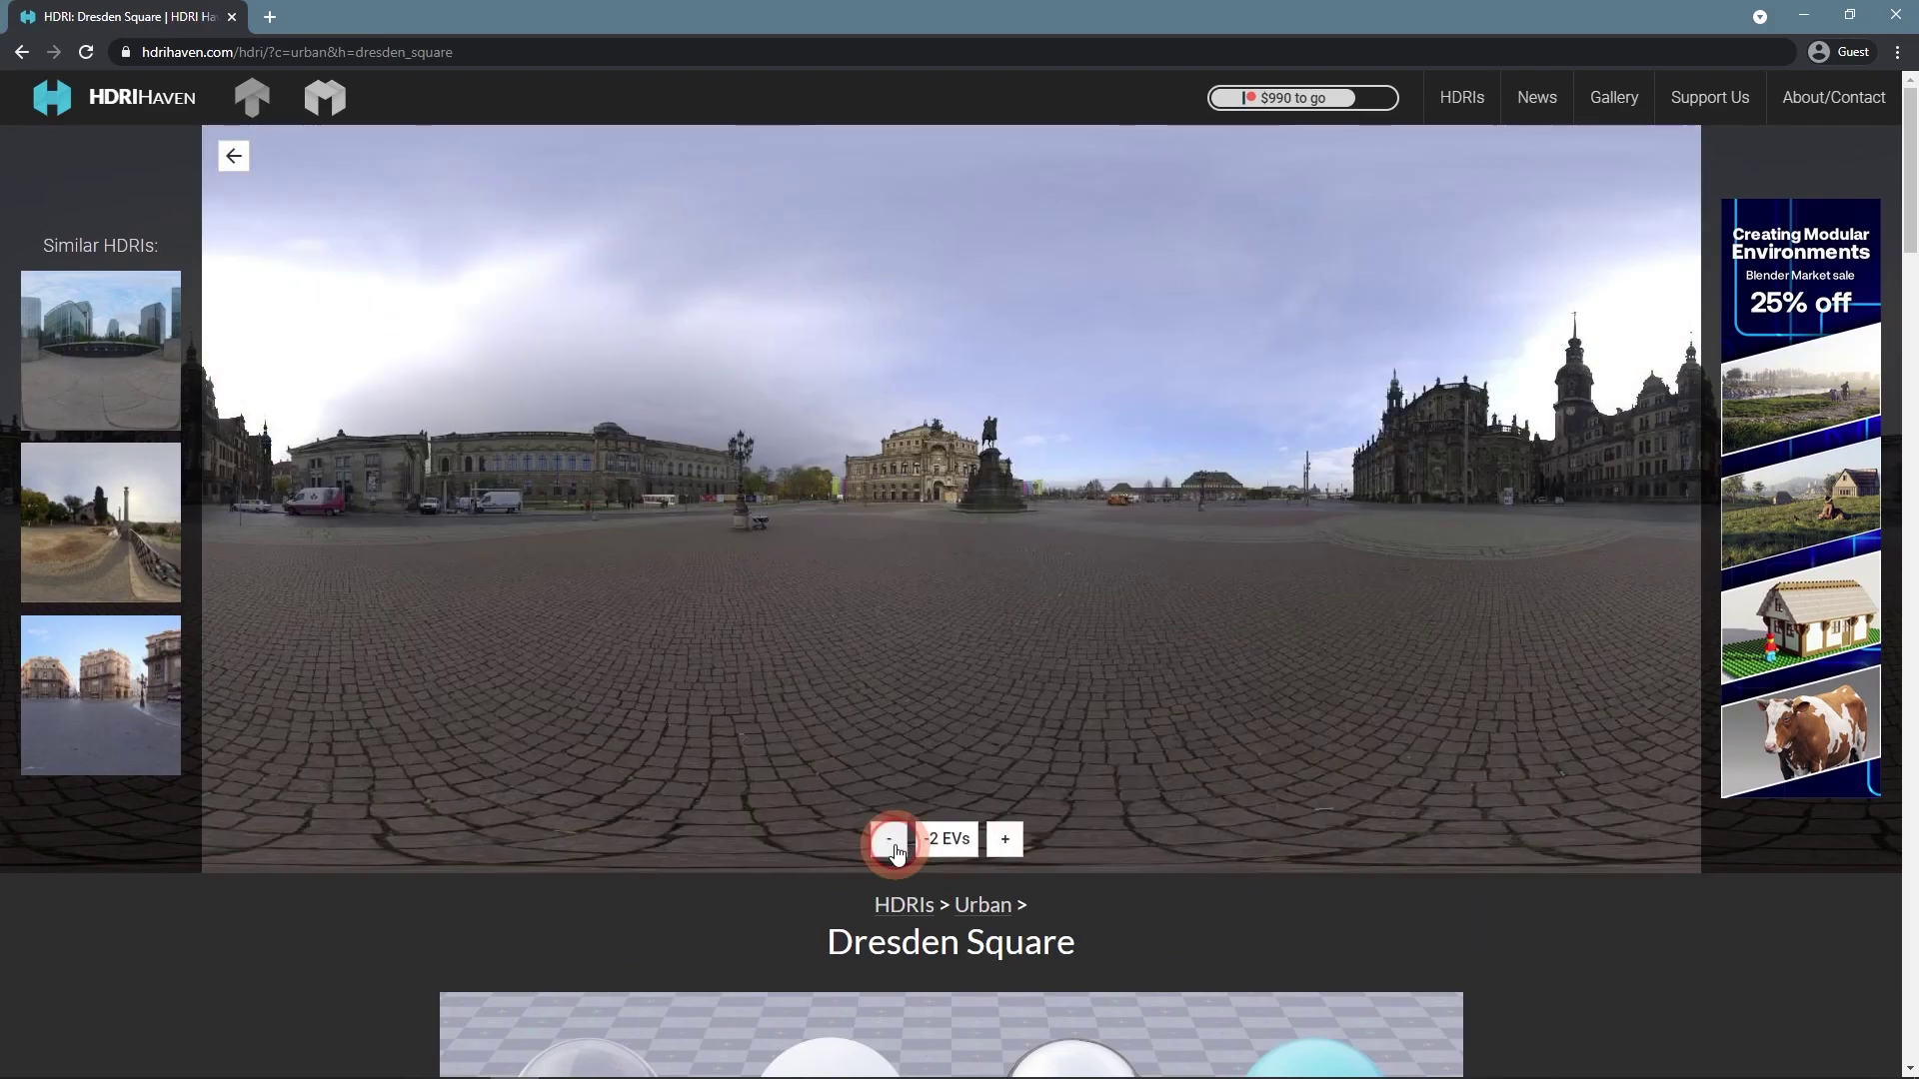
left_click(895, 847)
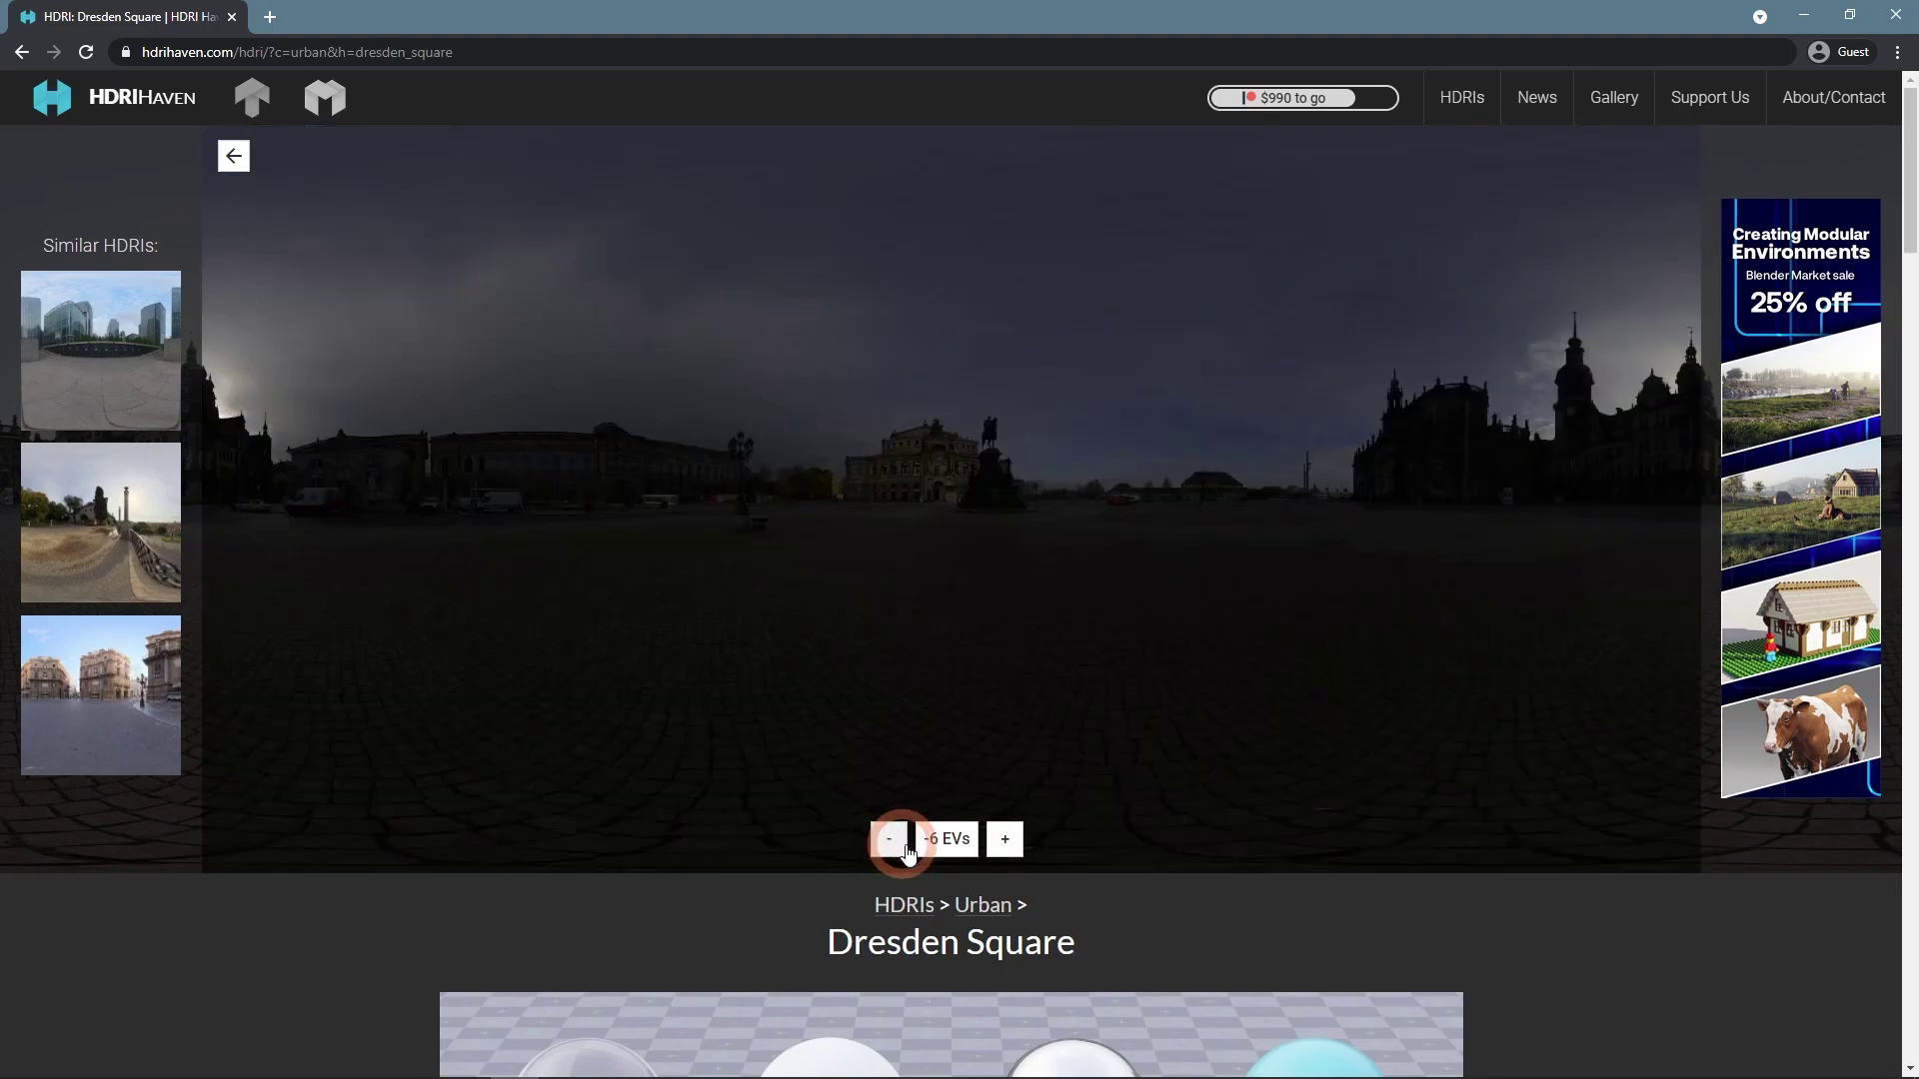
left_click(1005, 843)
right_click(1006, 847)
left_click(1004, 842)
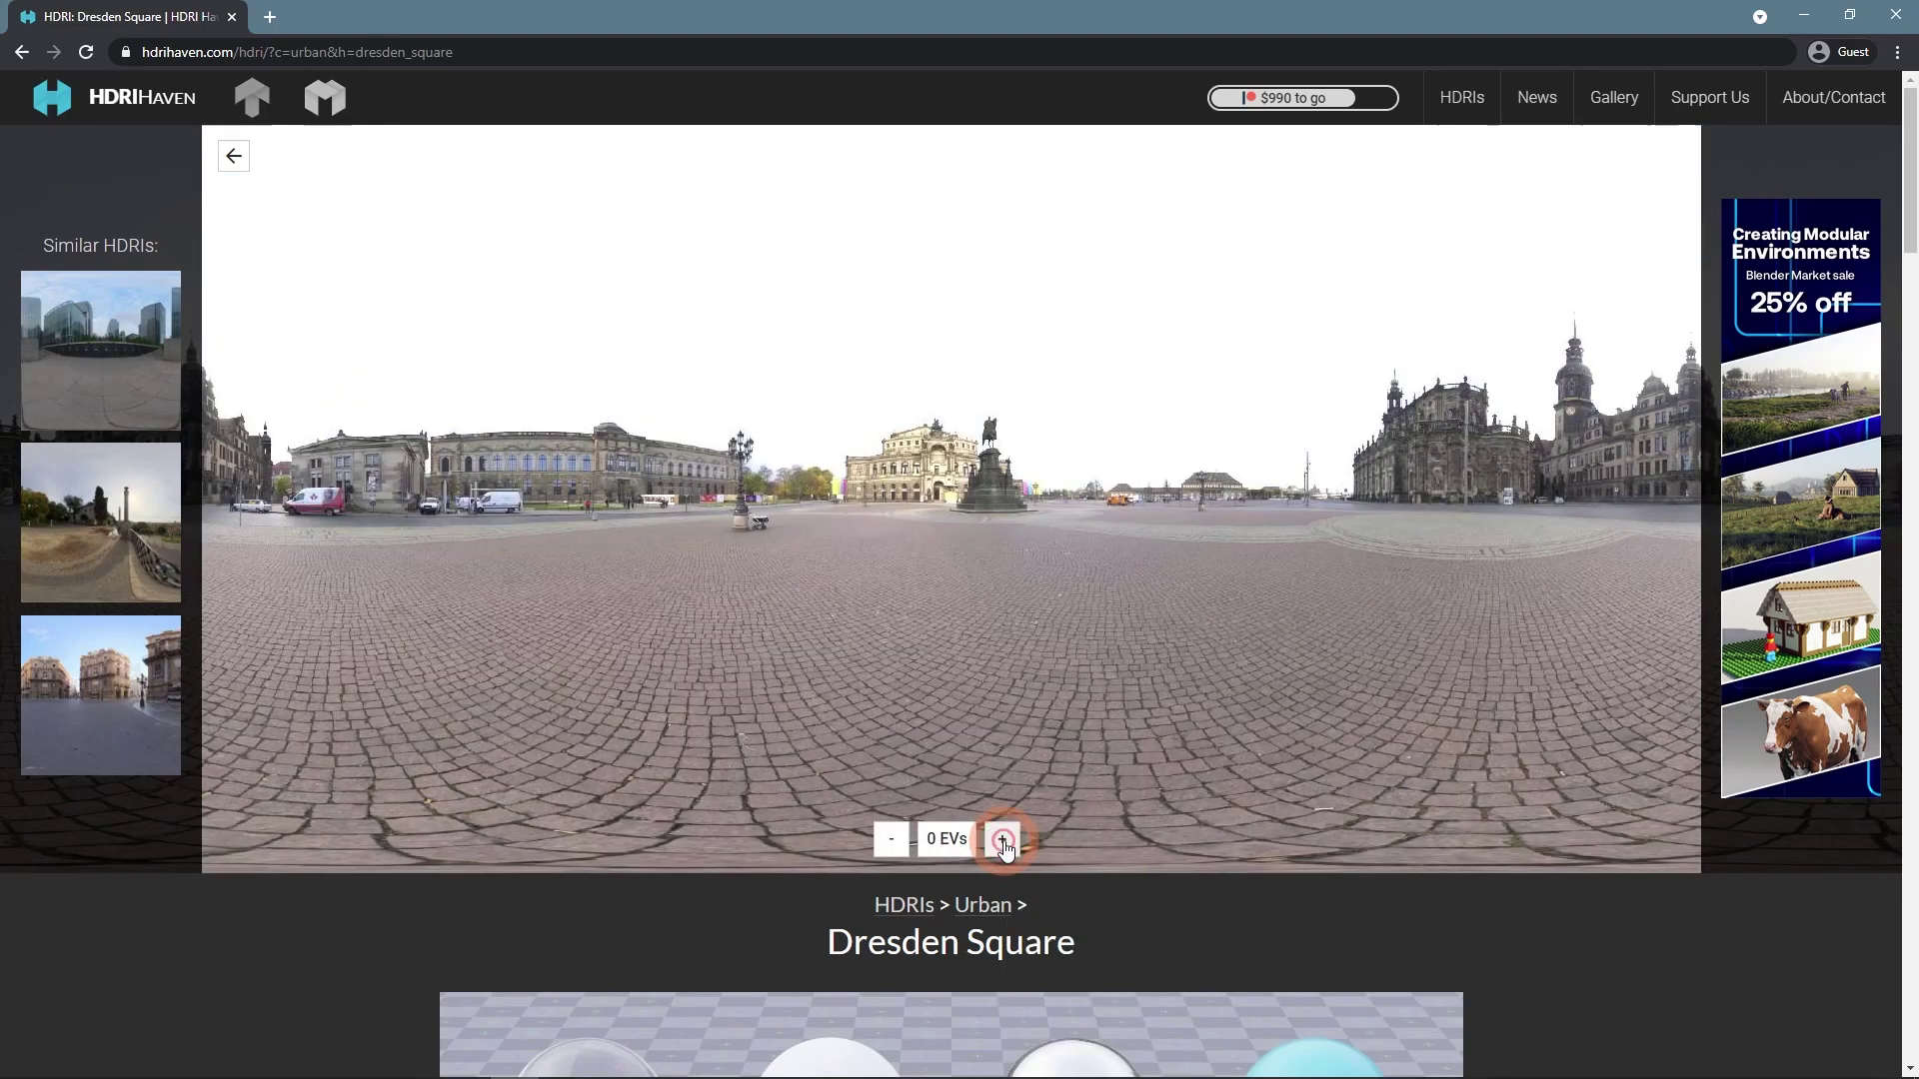
left_click(1005, 843)
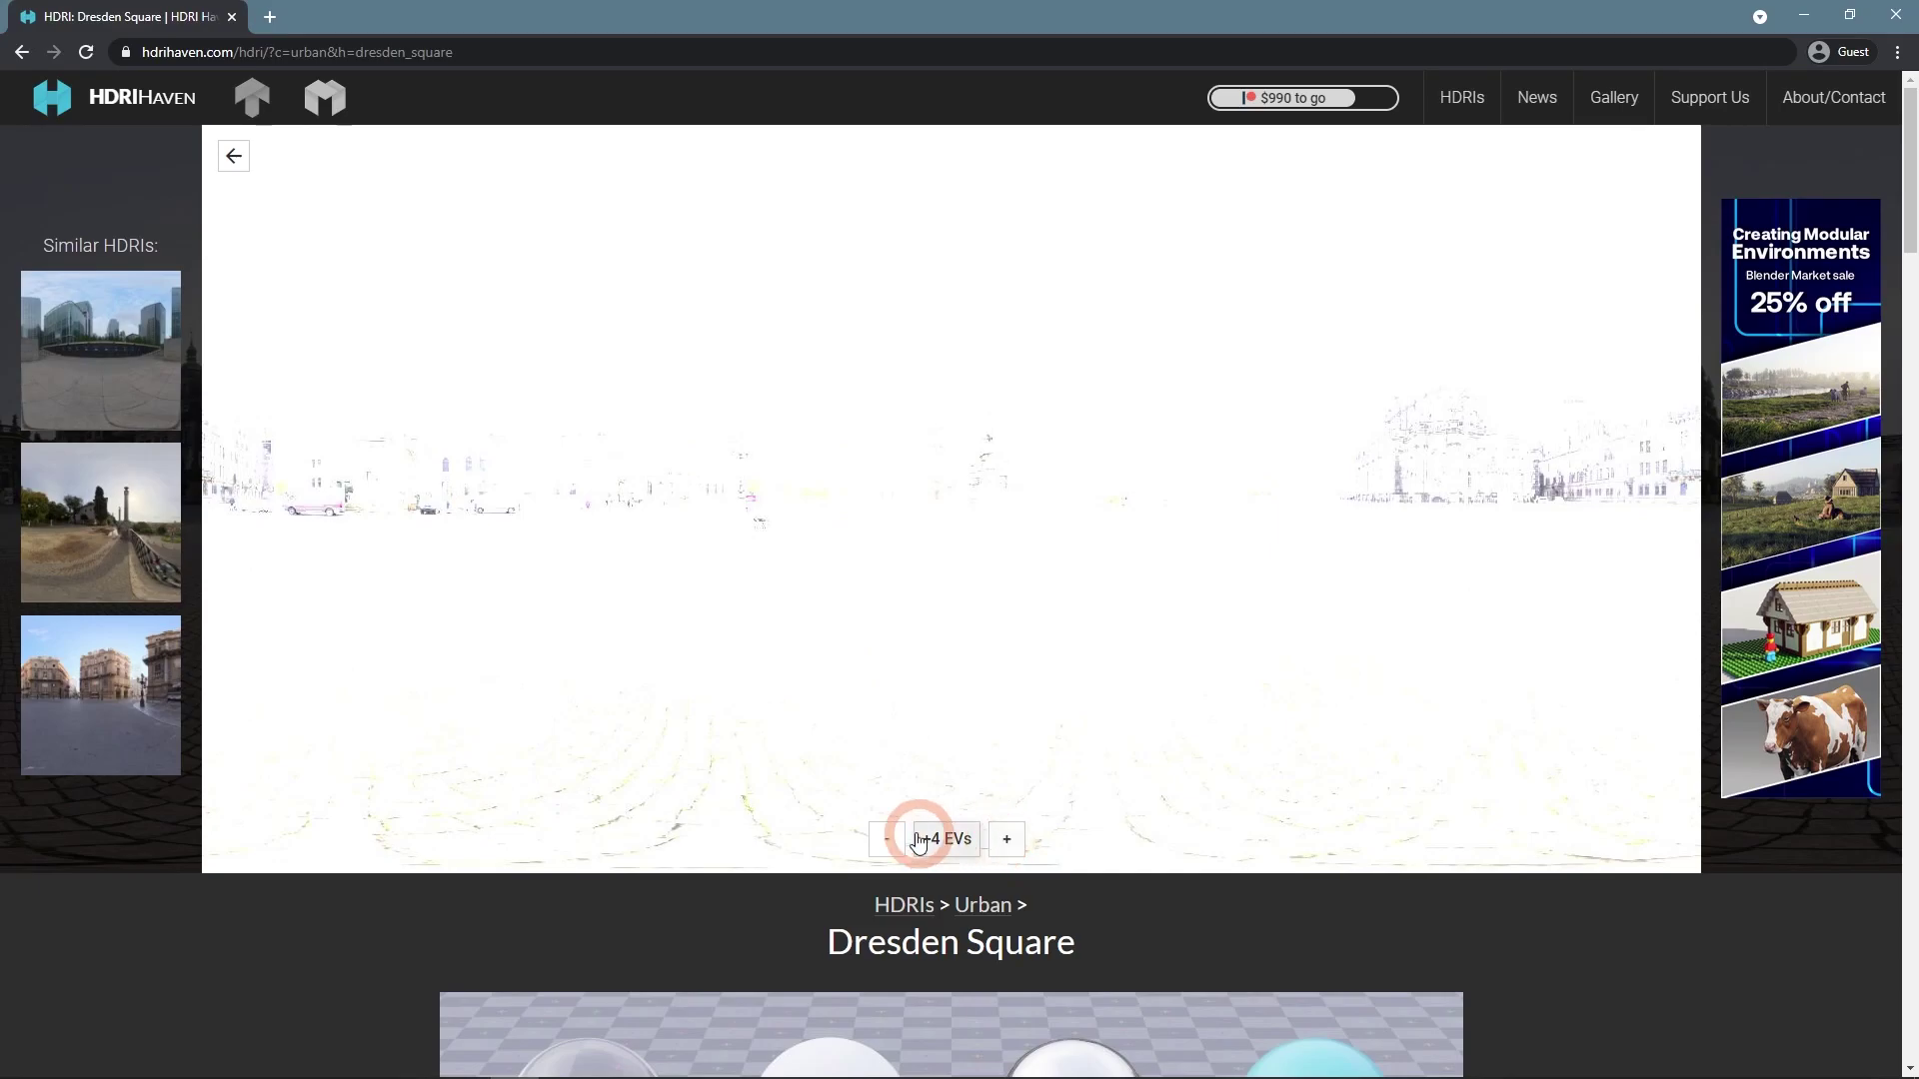
left_click(241, 160)
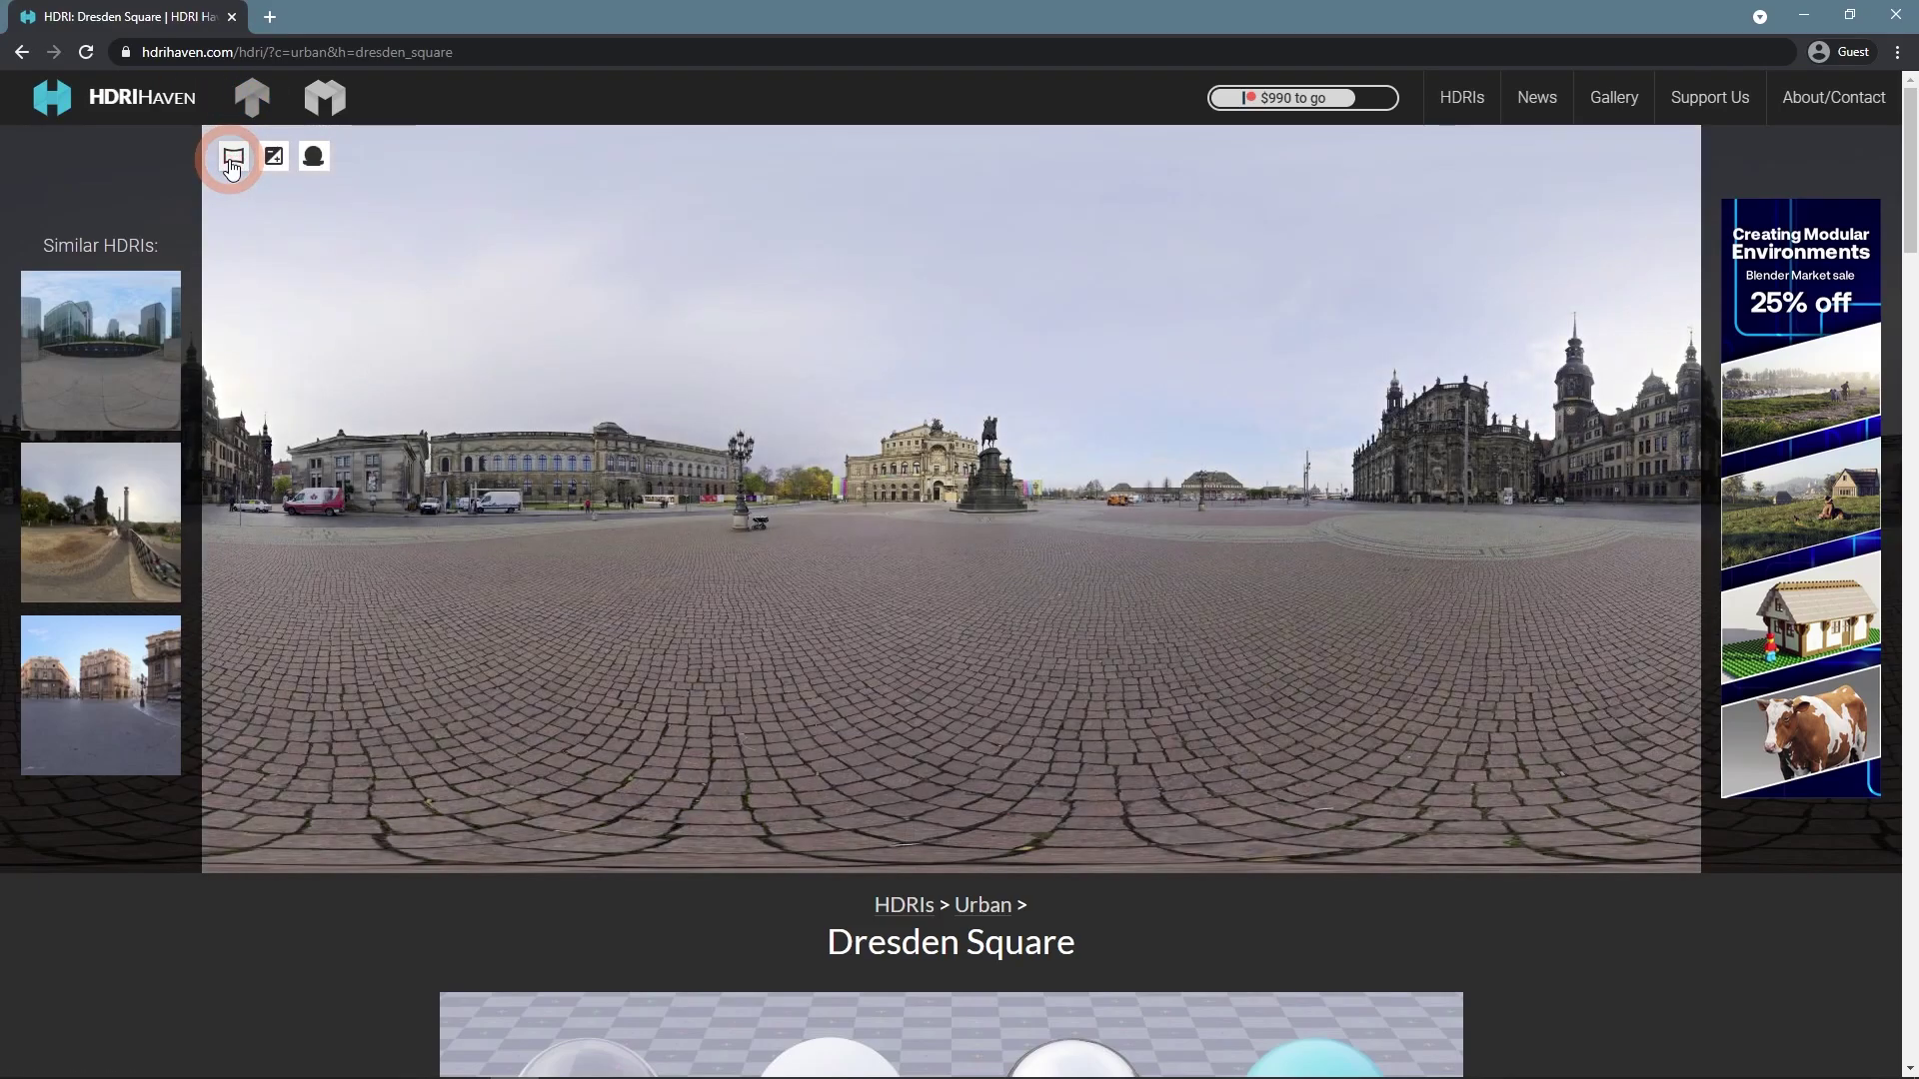
left_click(311, 158)
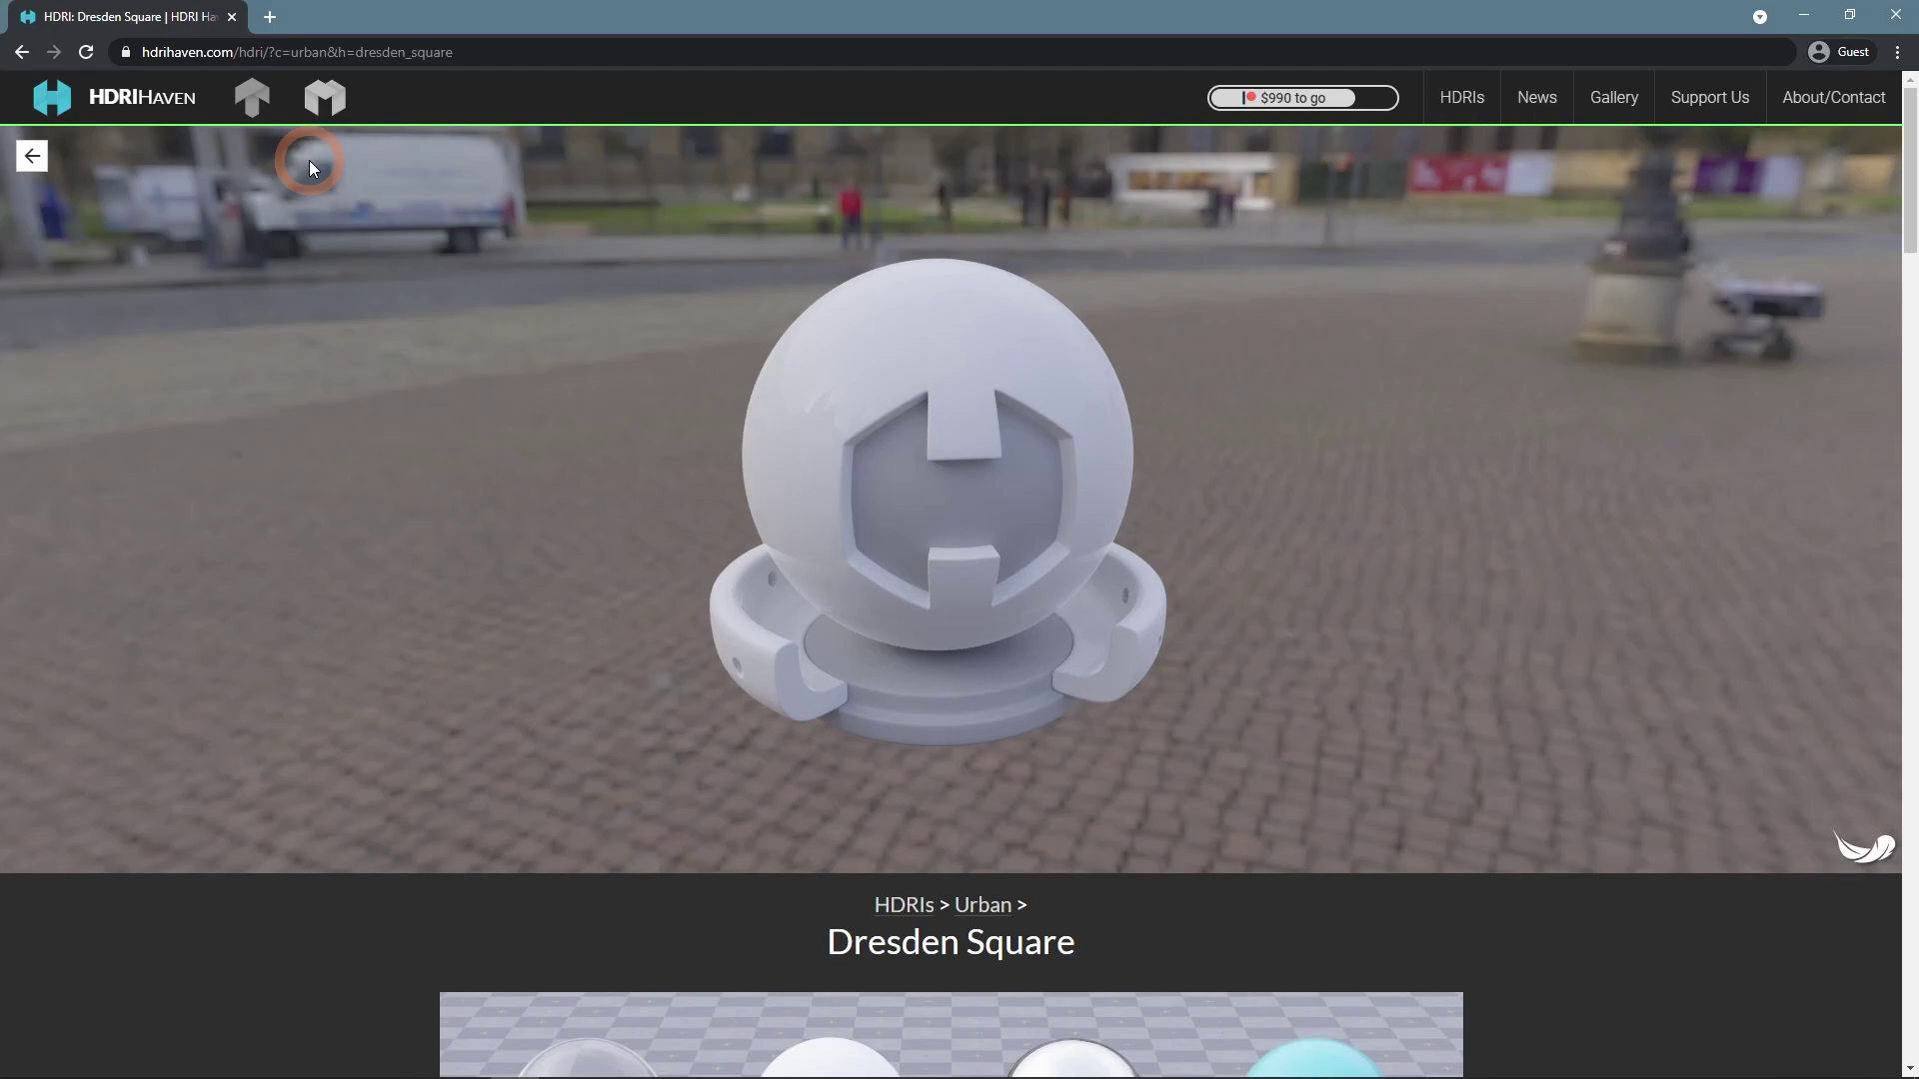
left_click_drag(309, 160, 879, 469)
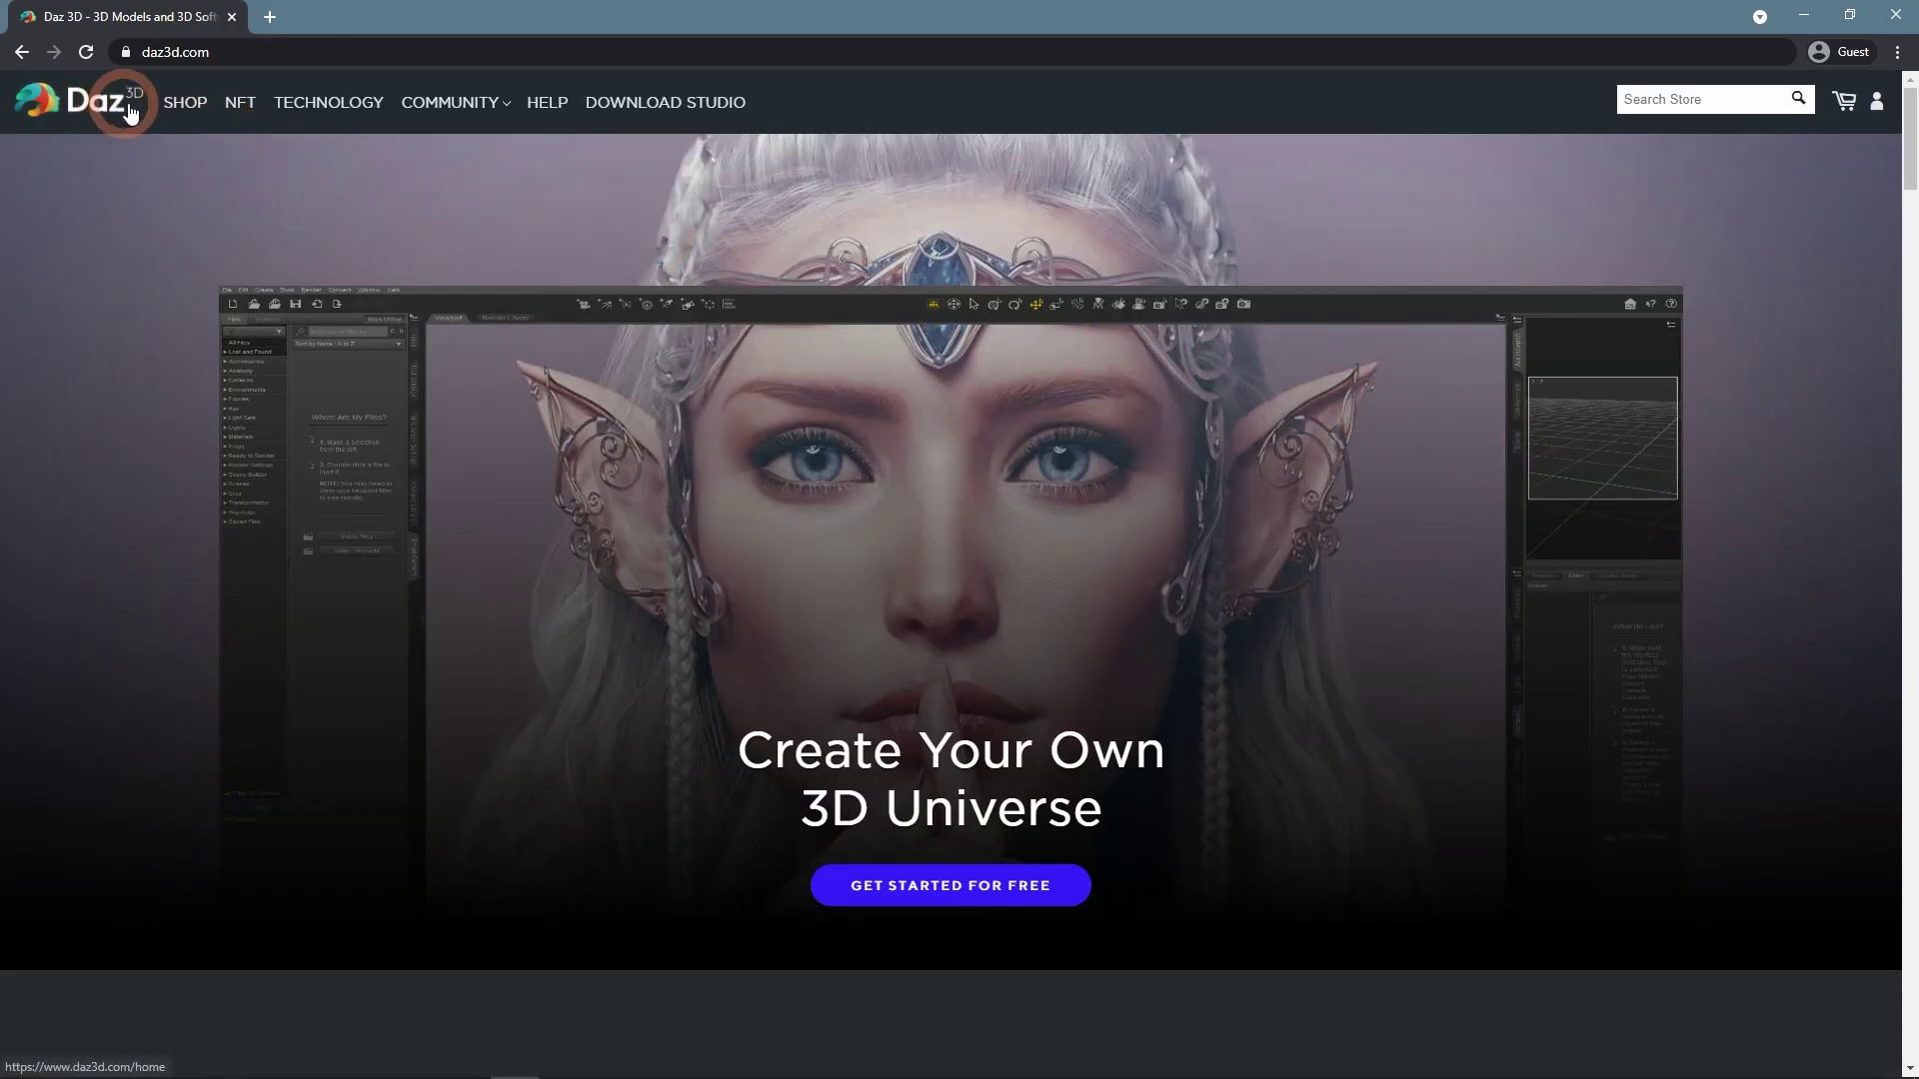
Enter the Daz 3D store and step through the iRadiance HDRI Variety Pack One product images
left_click(180, 105)
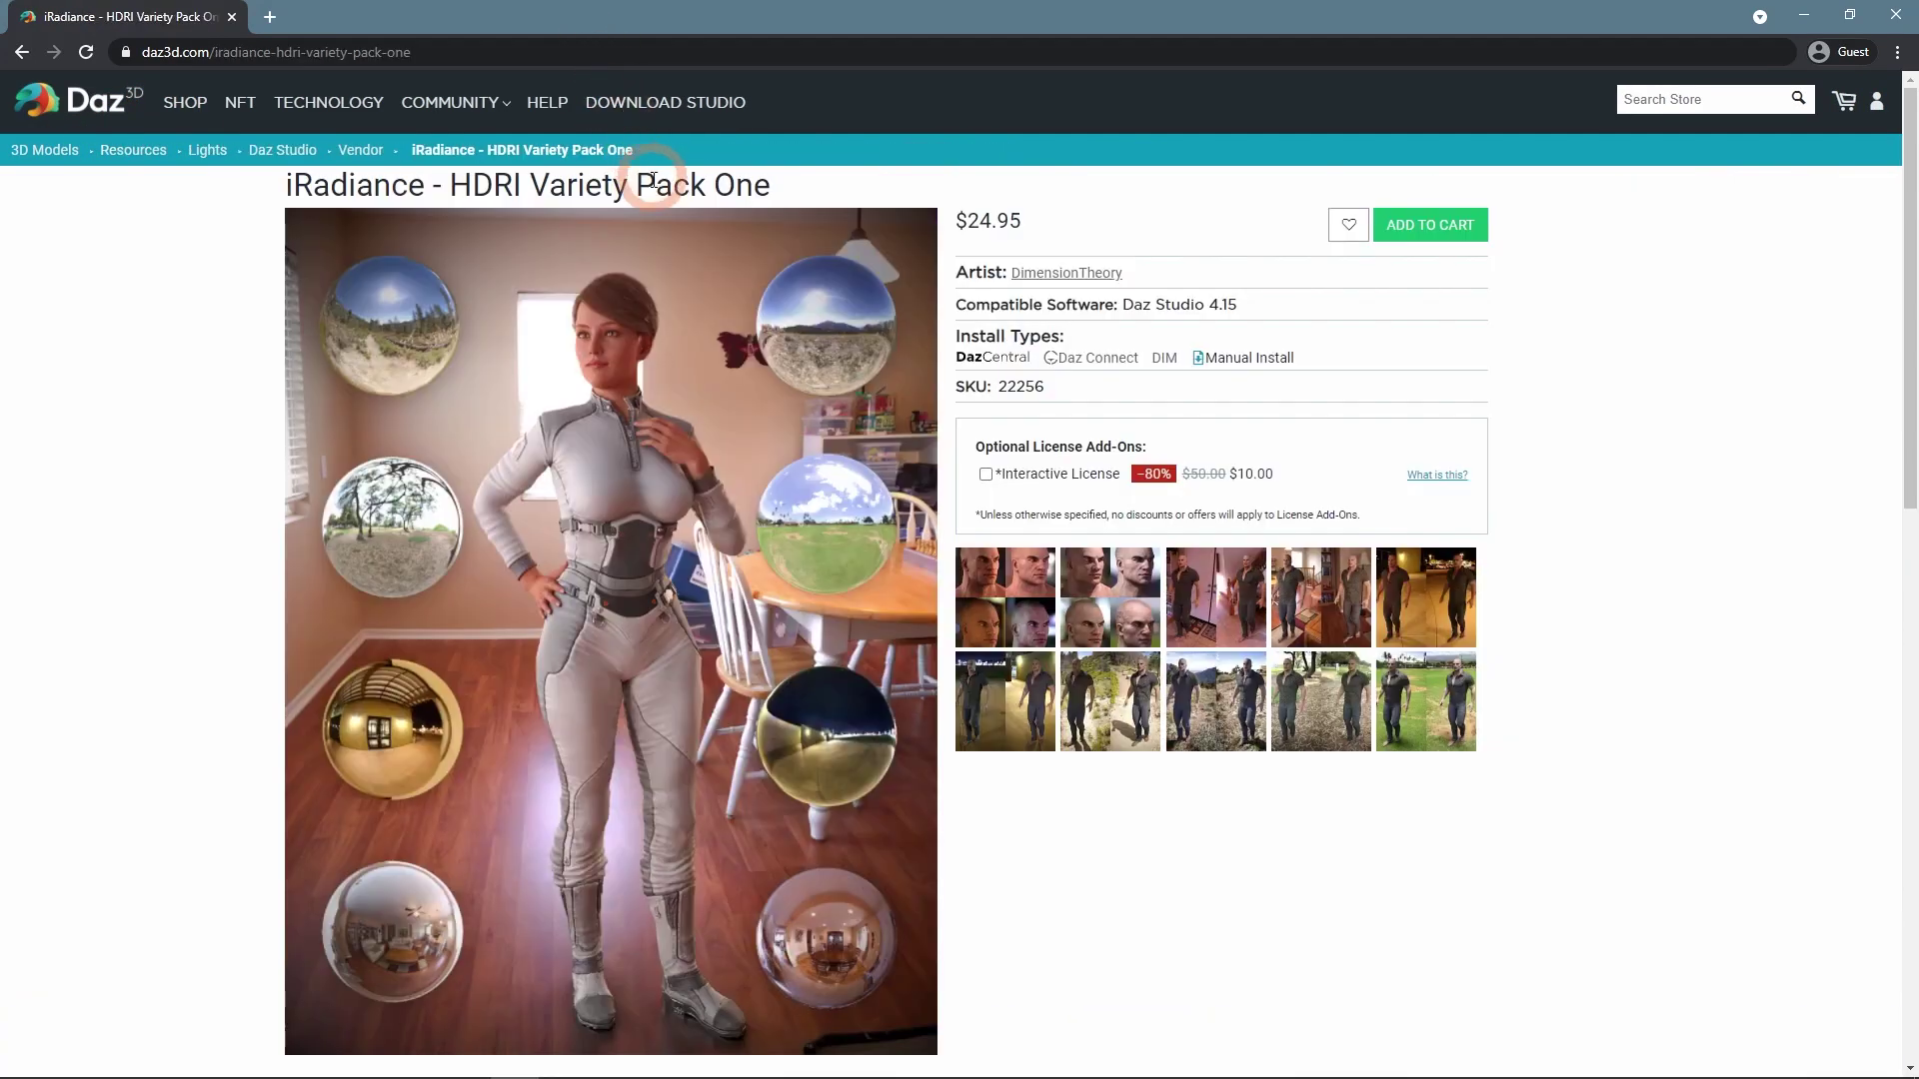
scroll(649, 190, "down", 1)
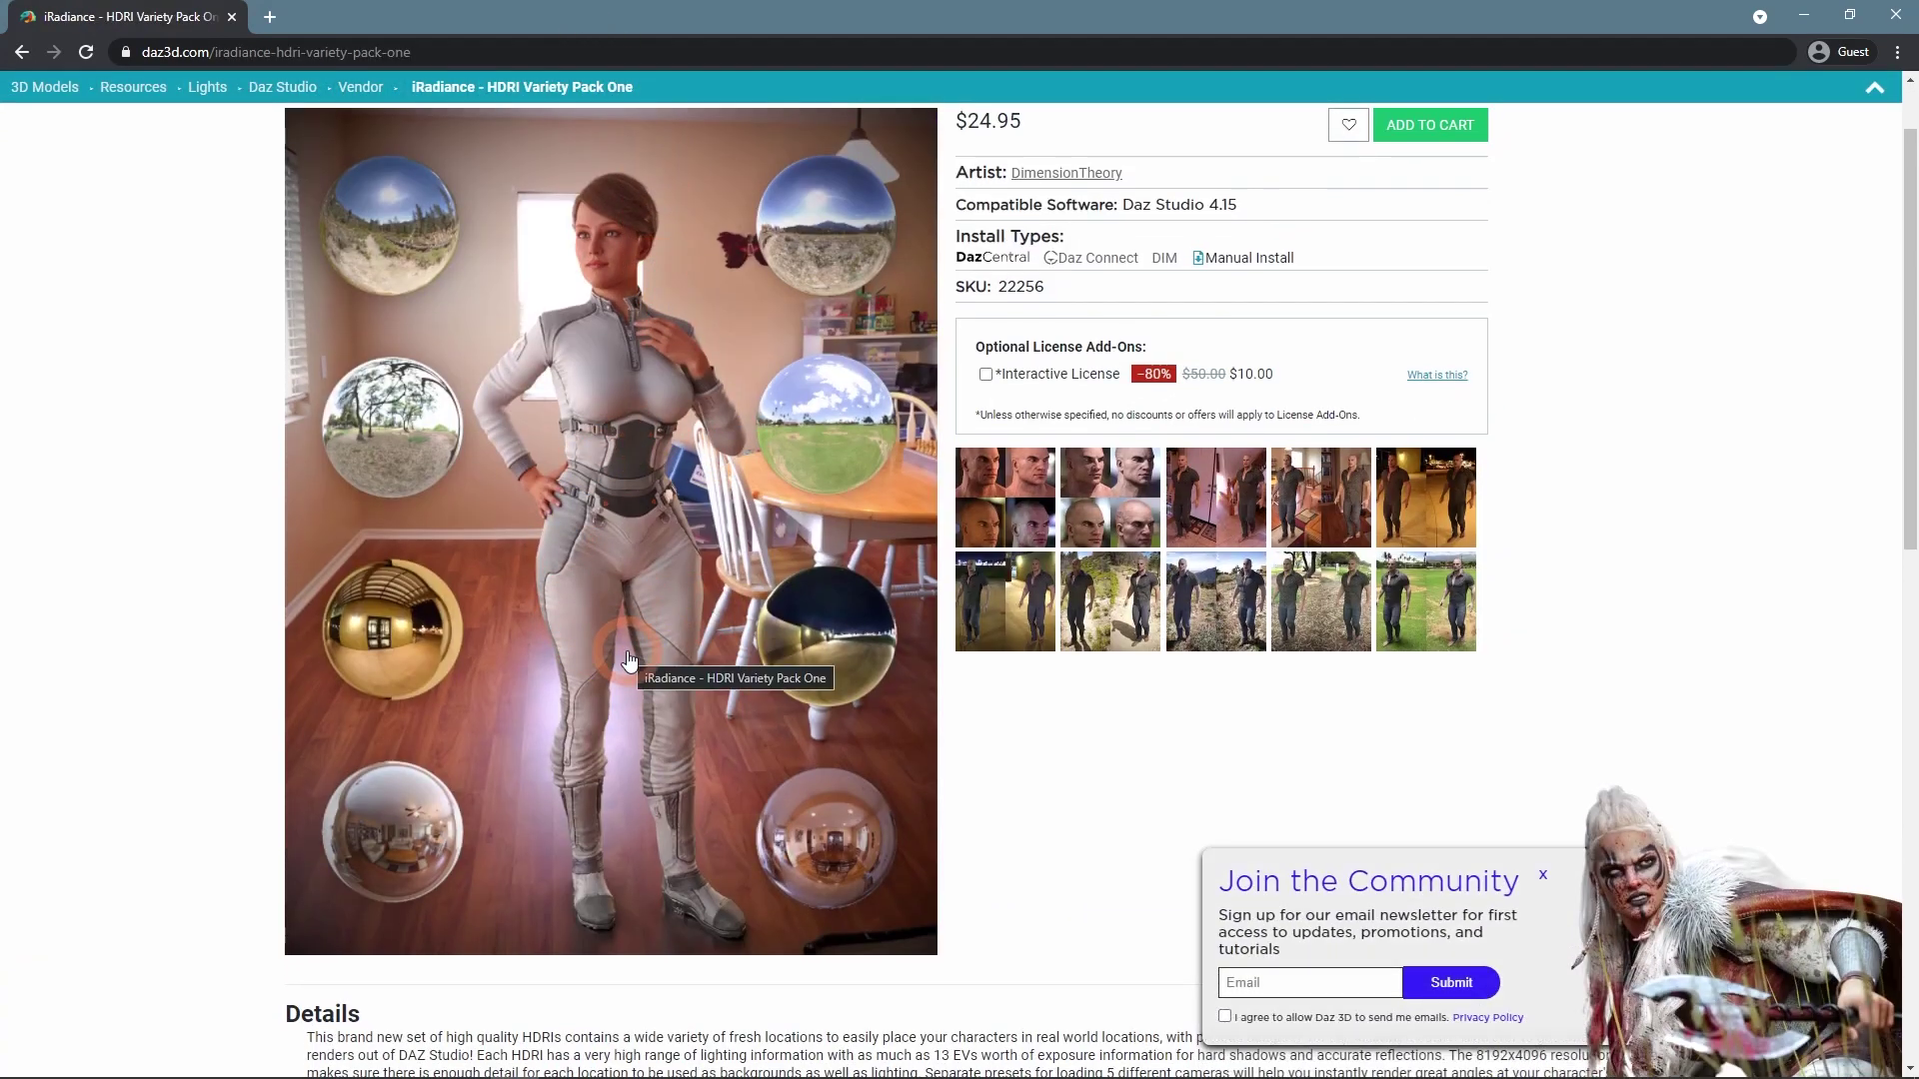
left_click(1544, 880)
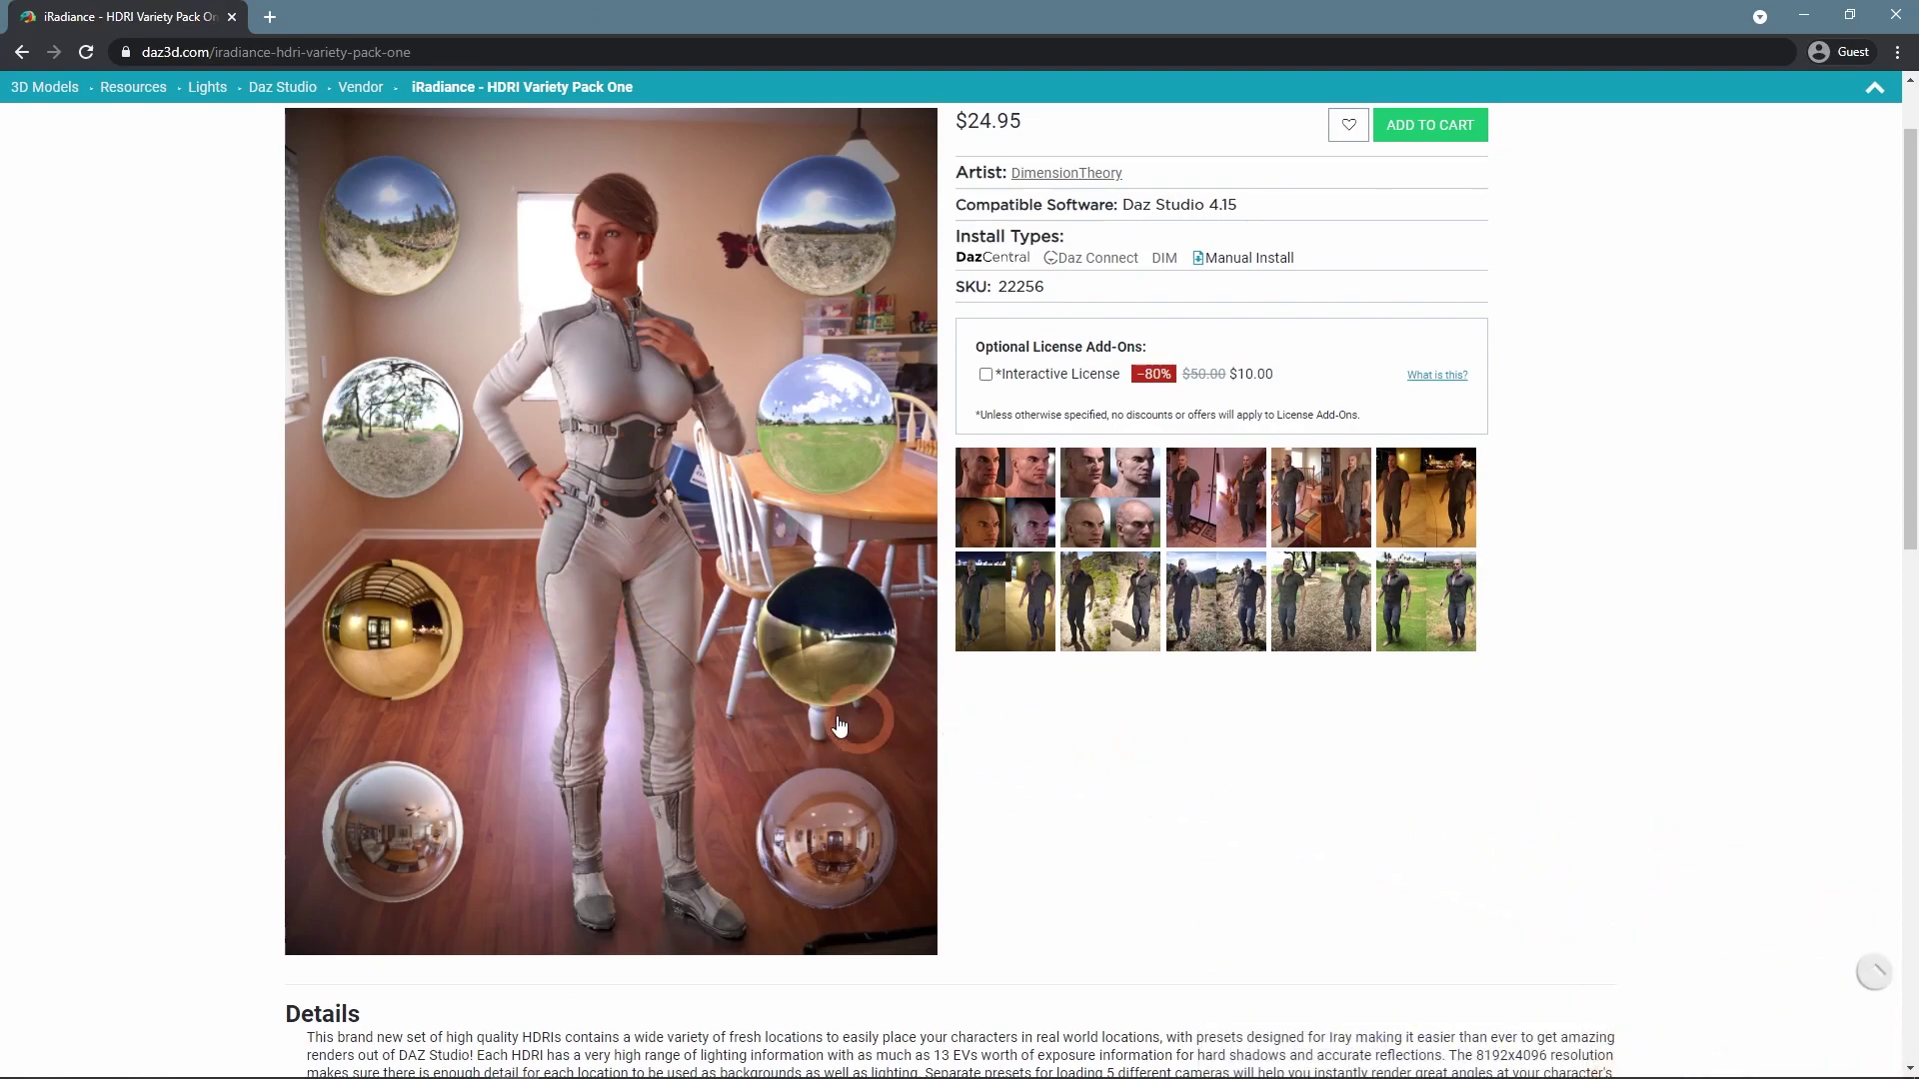
left_click(841, 686)
left_click(1308, 586)
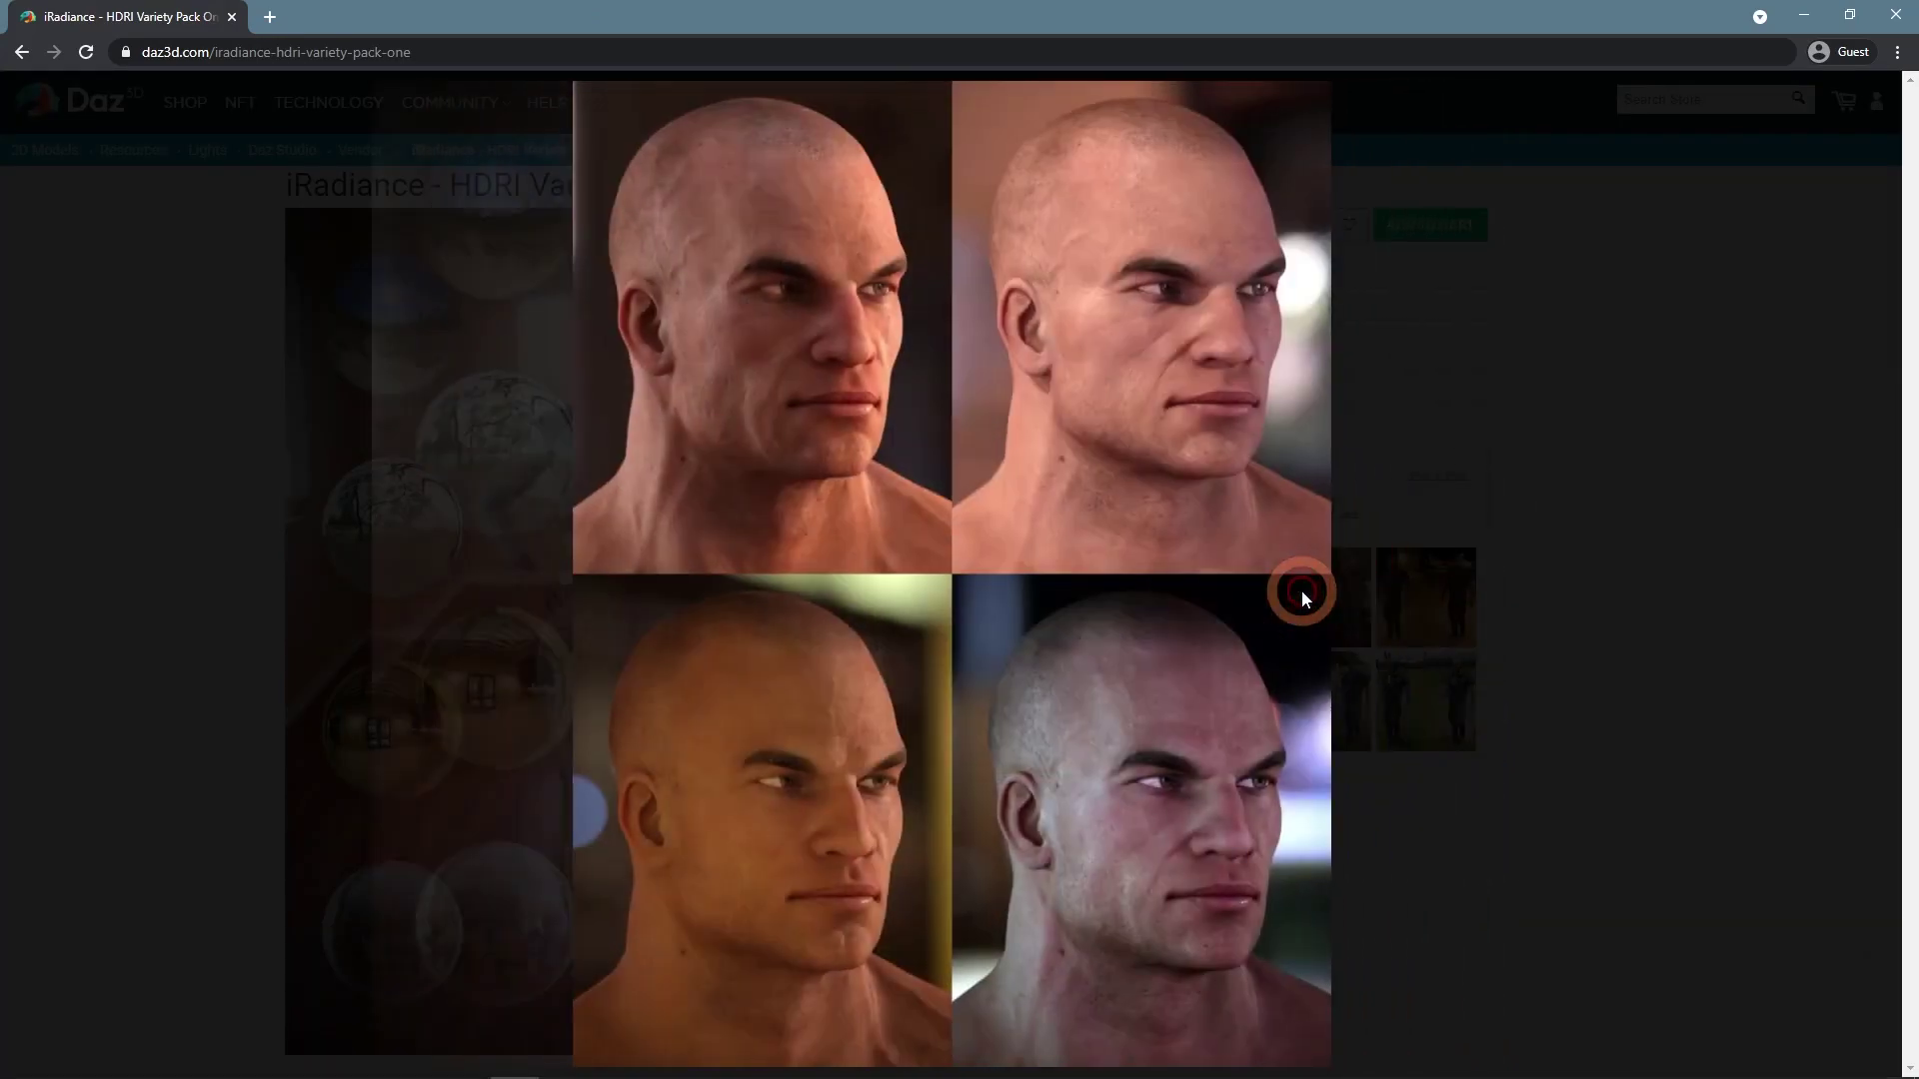
left_click(1306, 588)
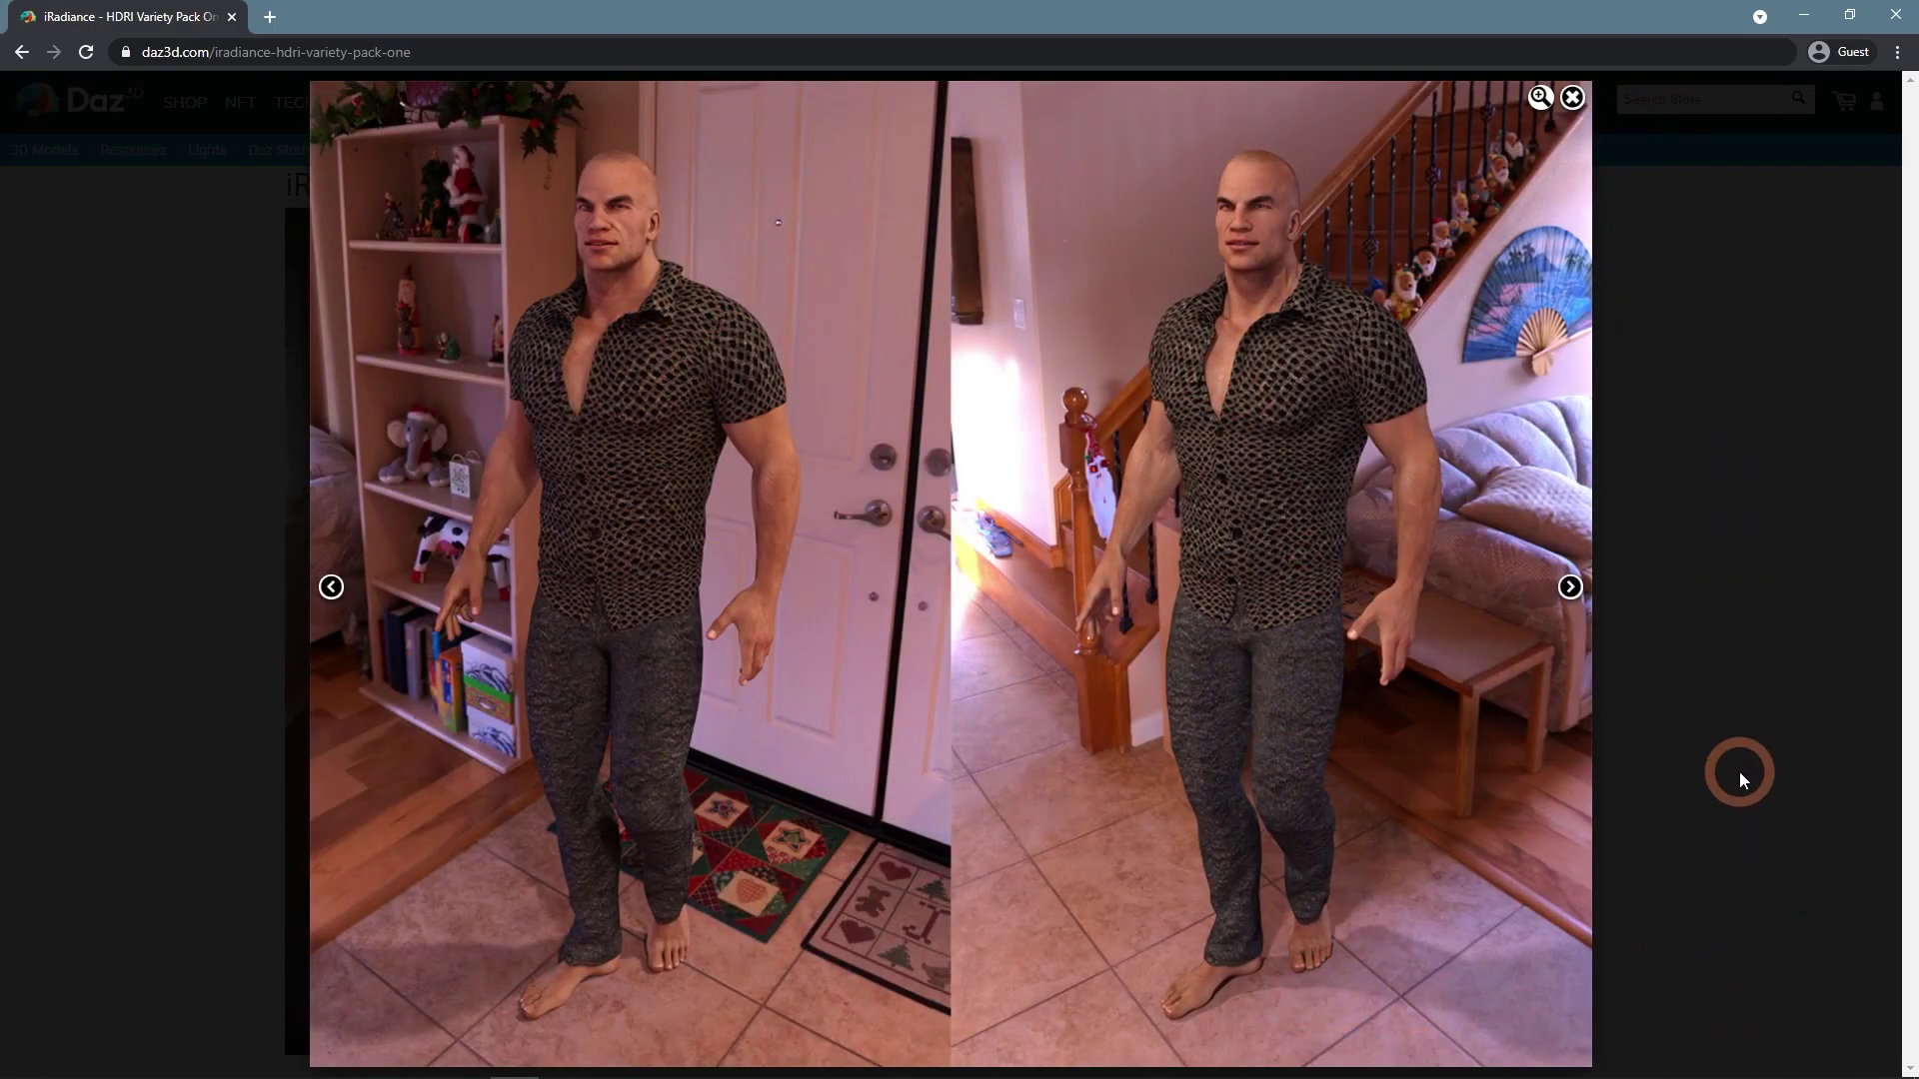
left_click(1572, 97)
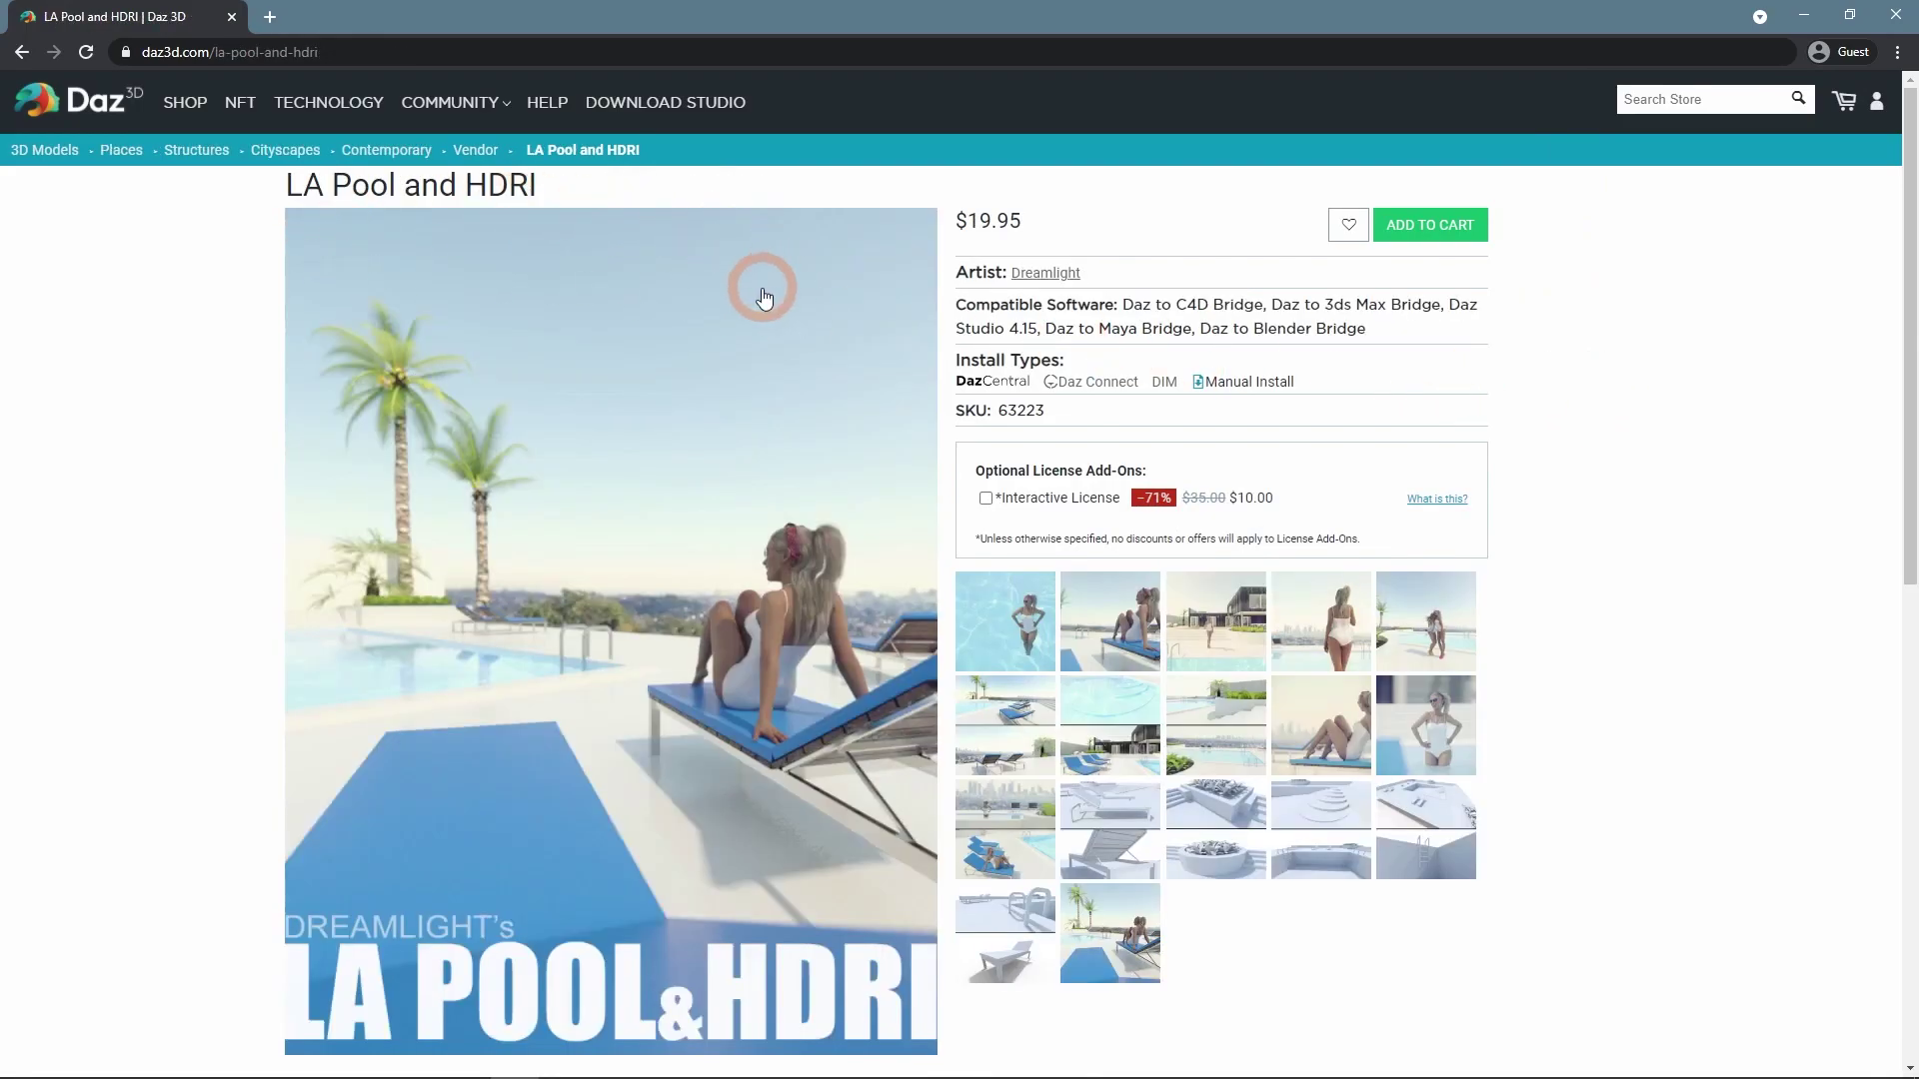
Step through the LA Pool and HDRI gallery images, ending on the pool-ladder image
scroll(692, 430, "down", 1)
left_click(692, 430)
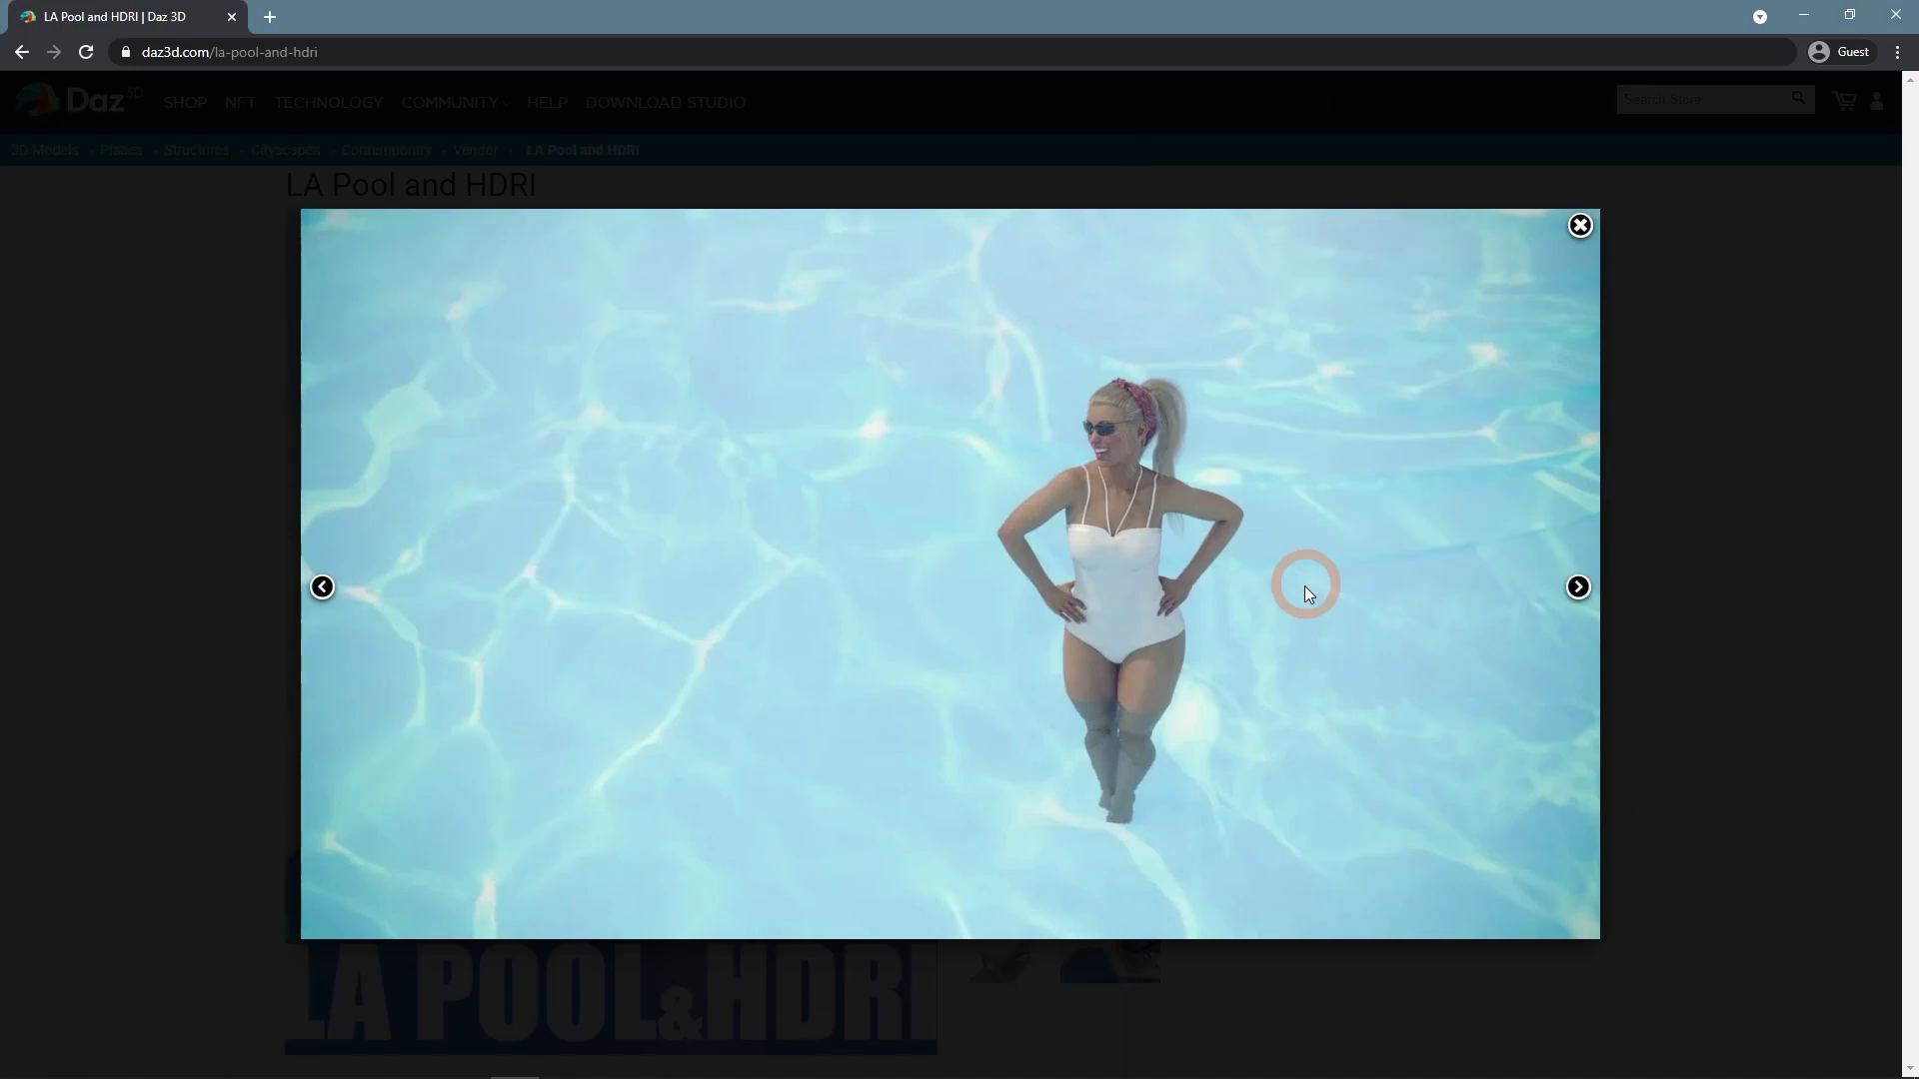
left_click(1578, 587)
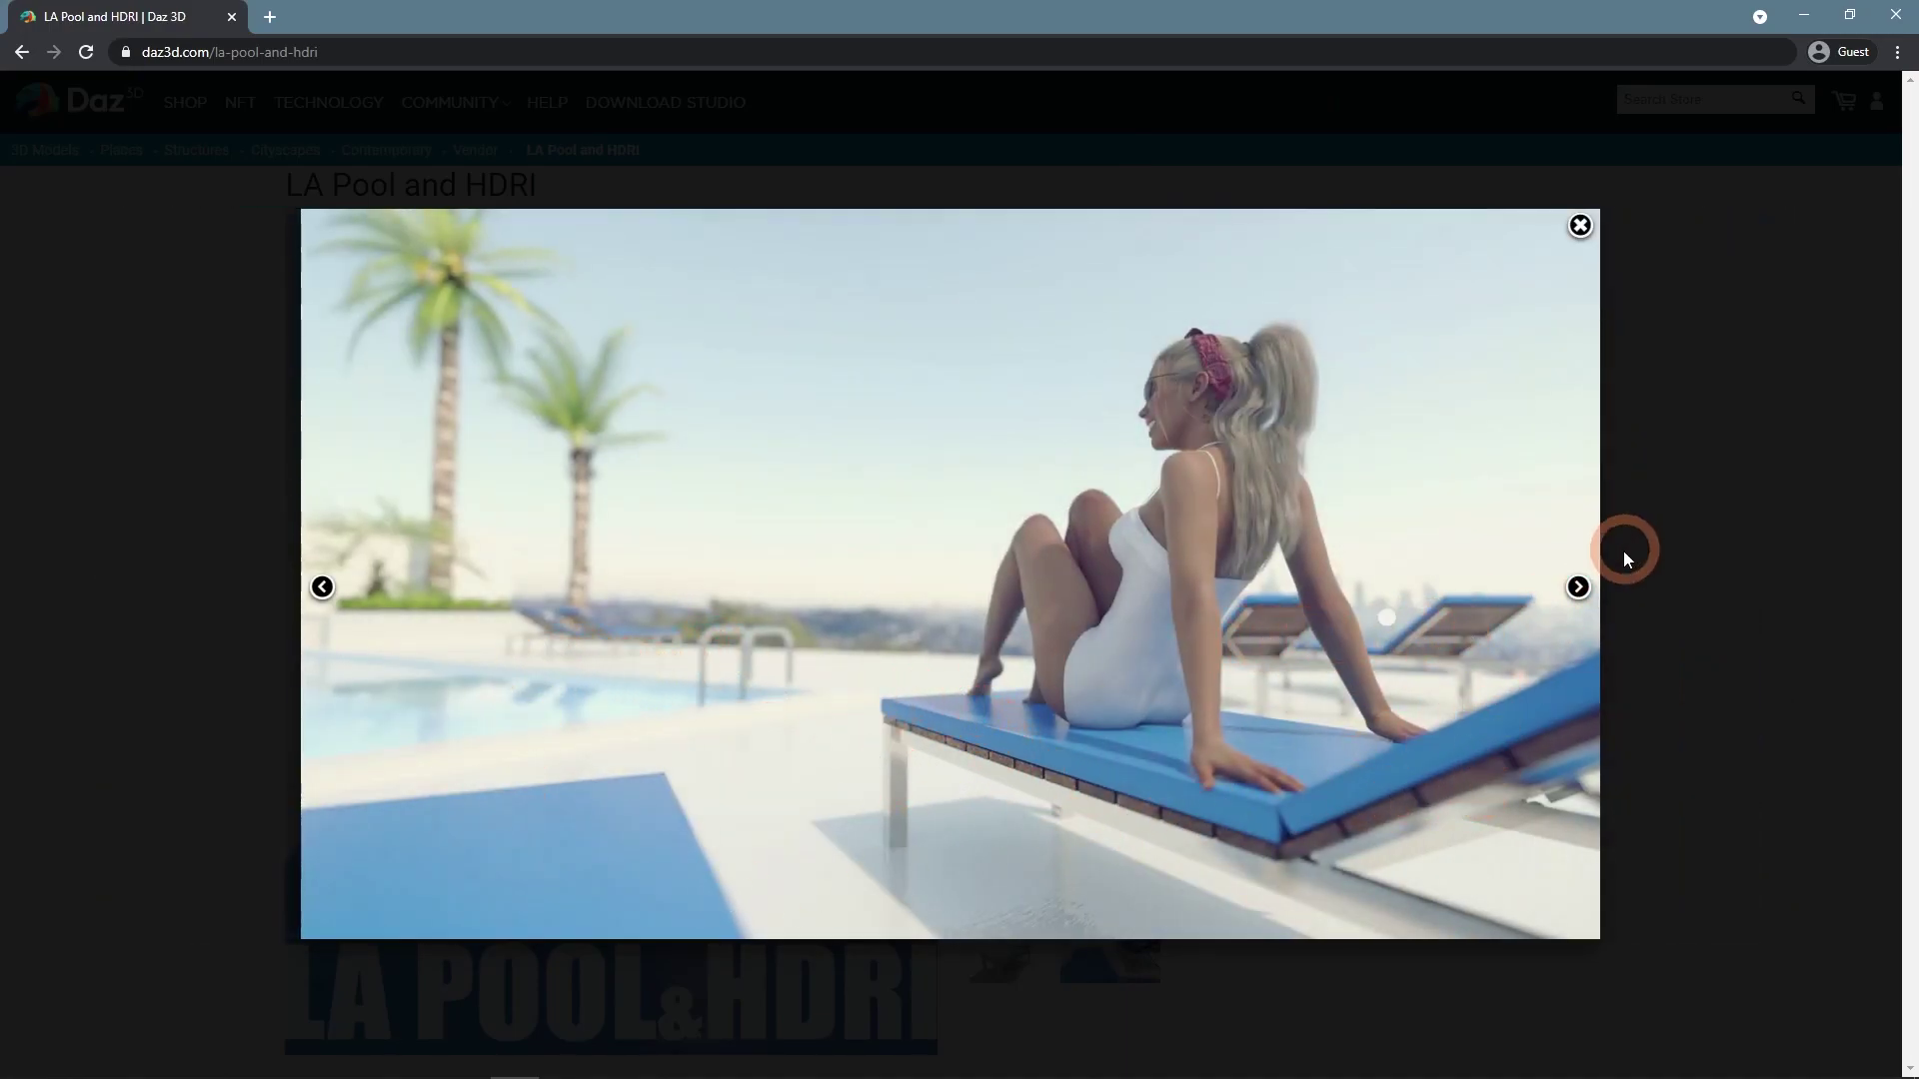
left_click(1579, 586)
left_click(1578, 586)
left_click(1683, 572)
scroll(1649, 609, "down", 1)
left_click(1439, 700)
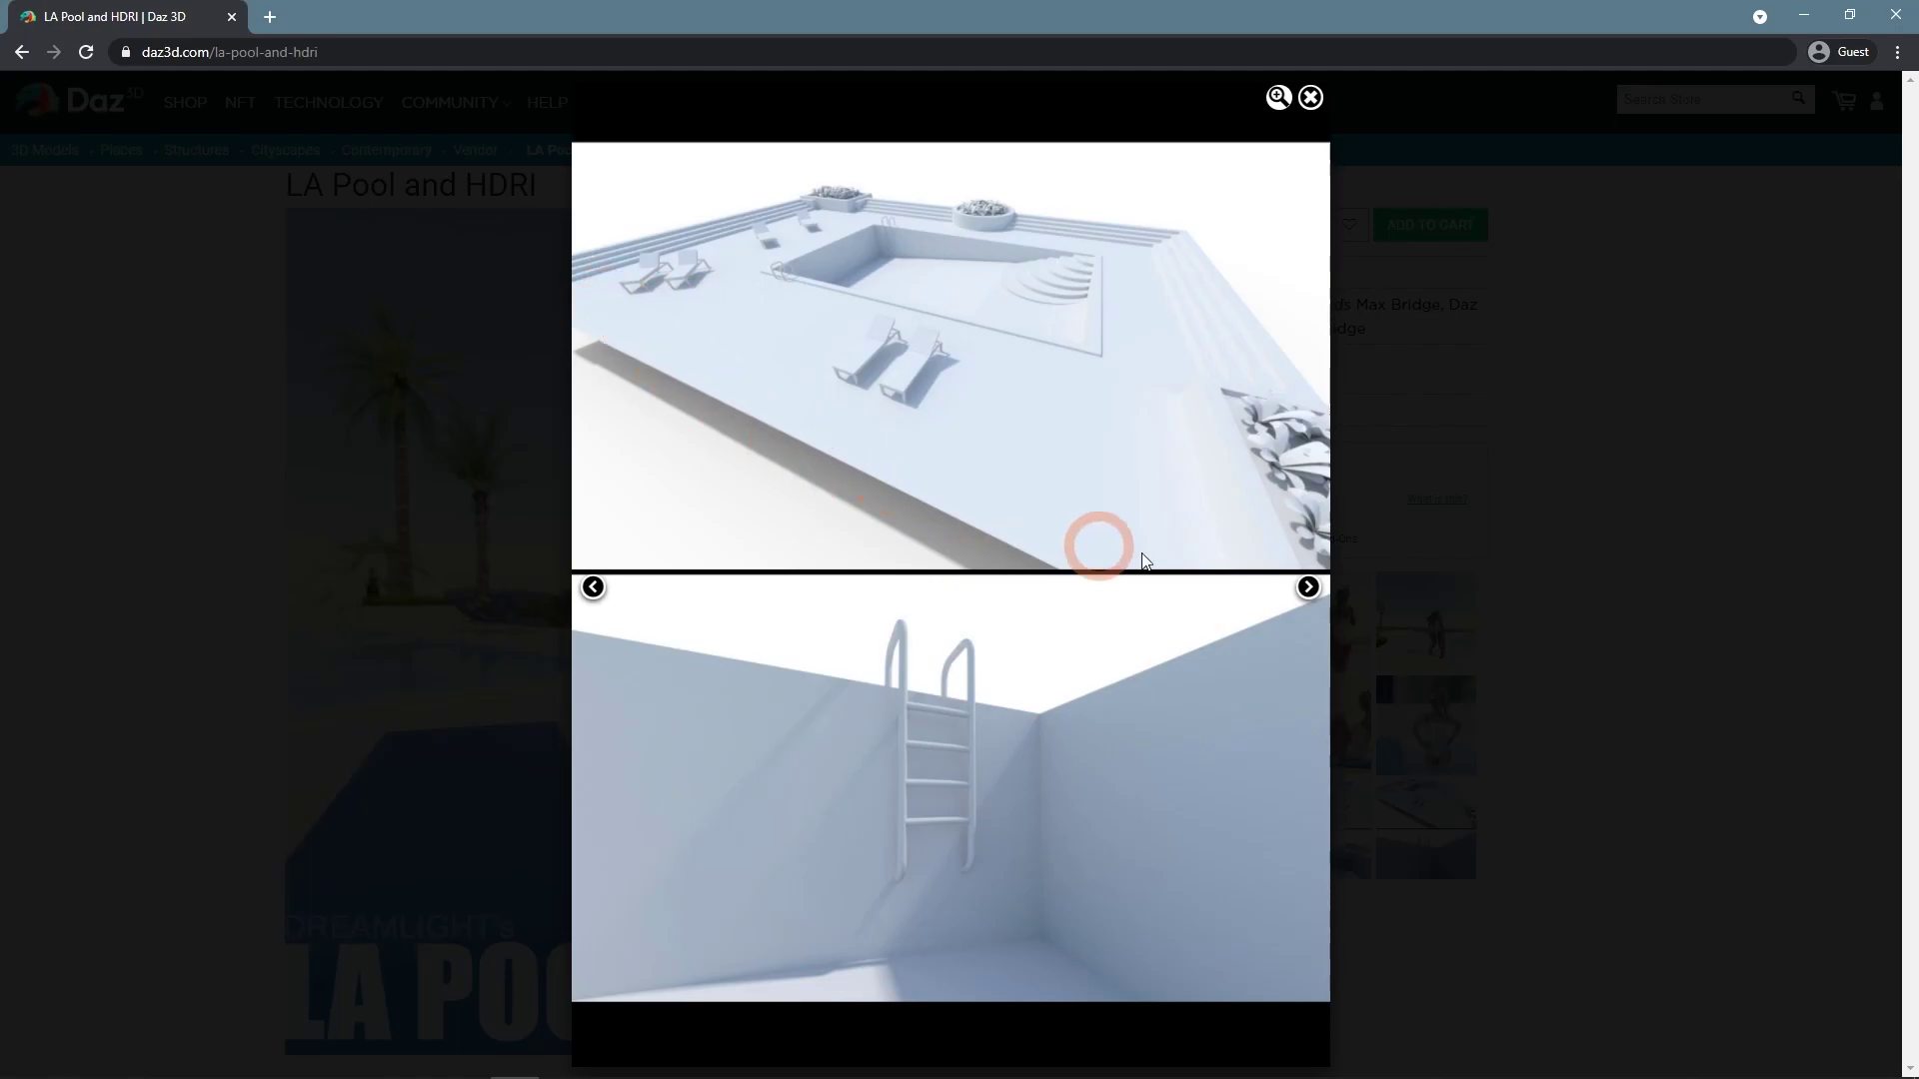
Close the gallery, check the environment map choices, and switch the viewport to NVIDIA Iray
left_click(1561, 516)
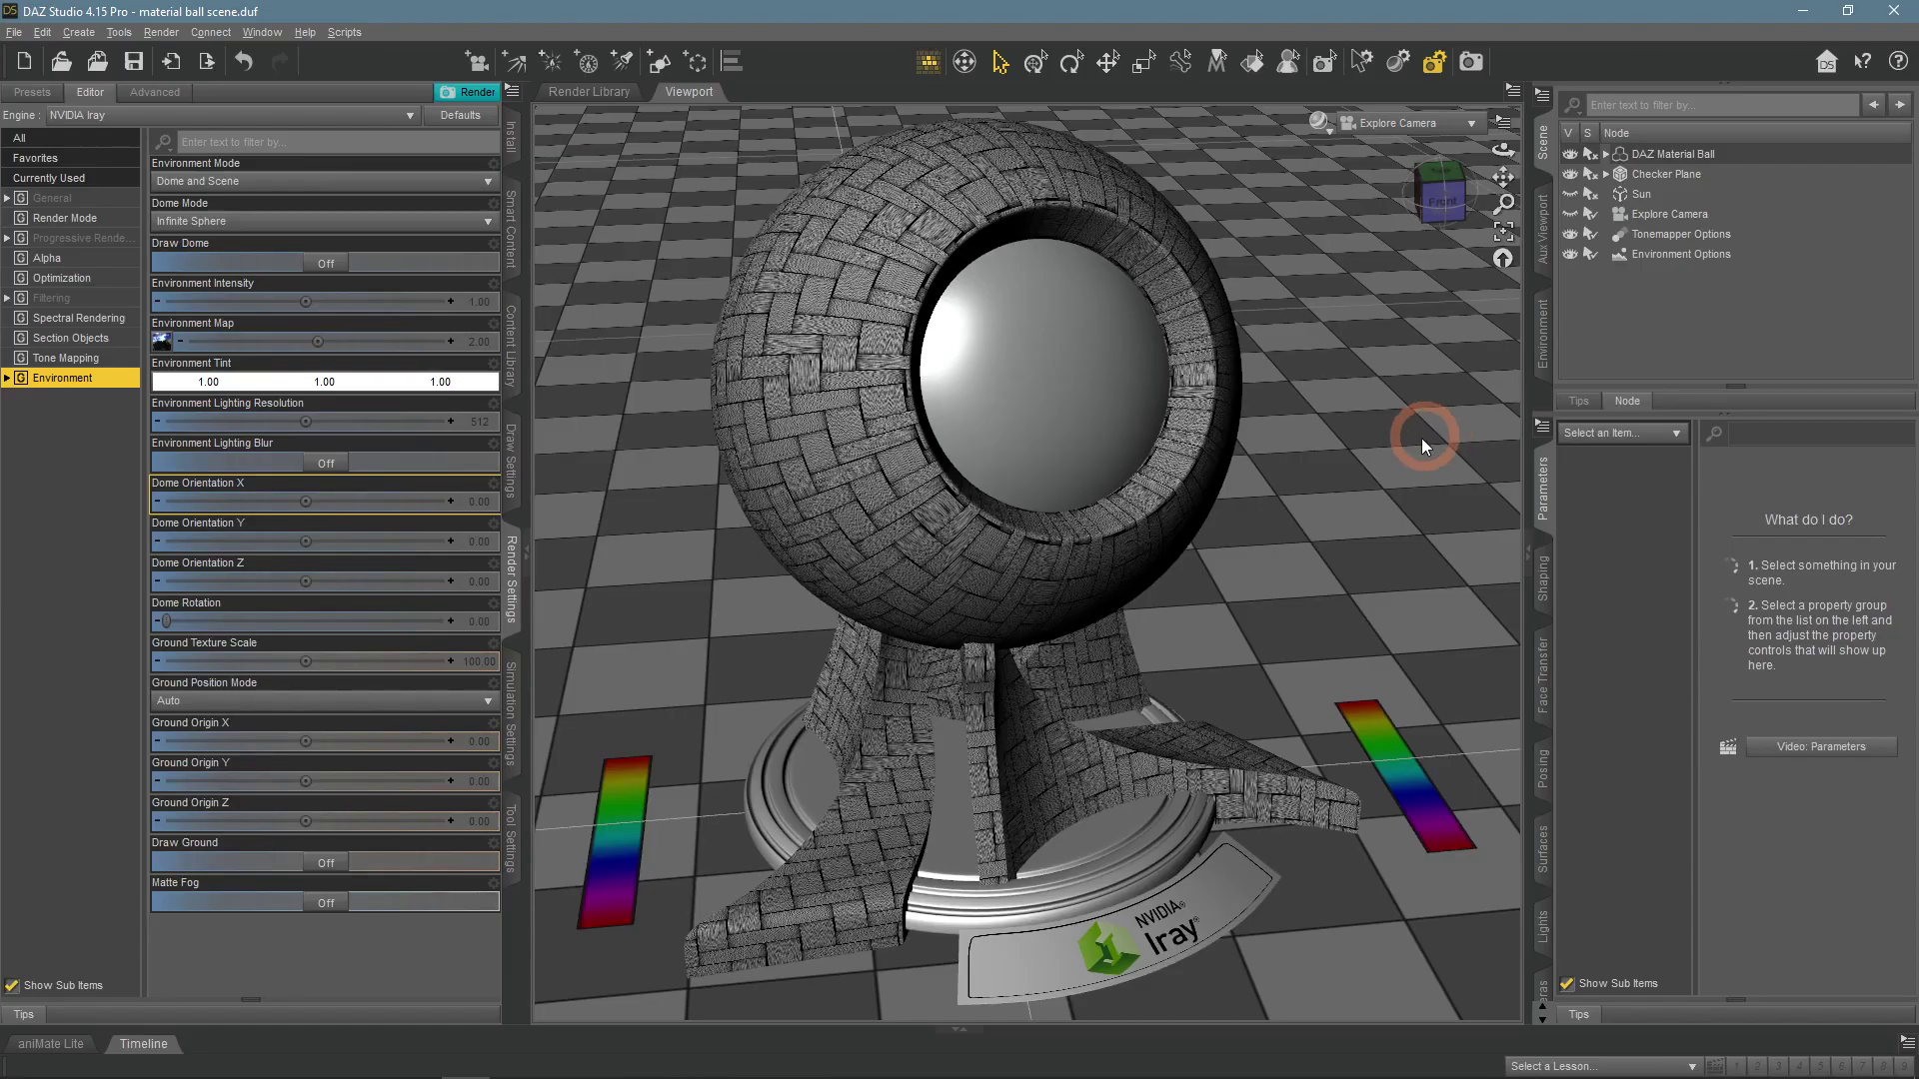
left_click(162, 342)
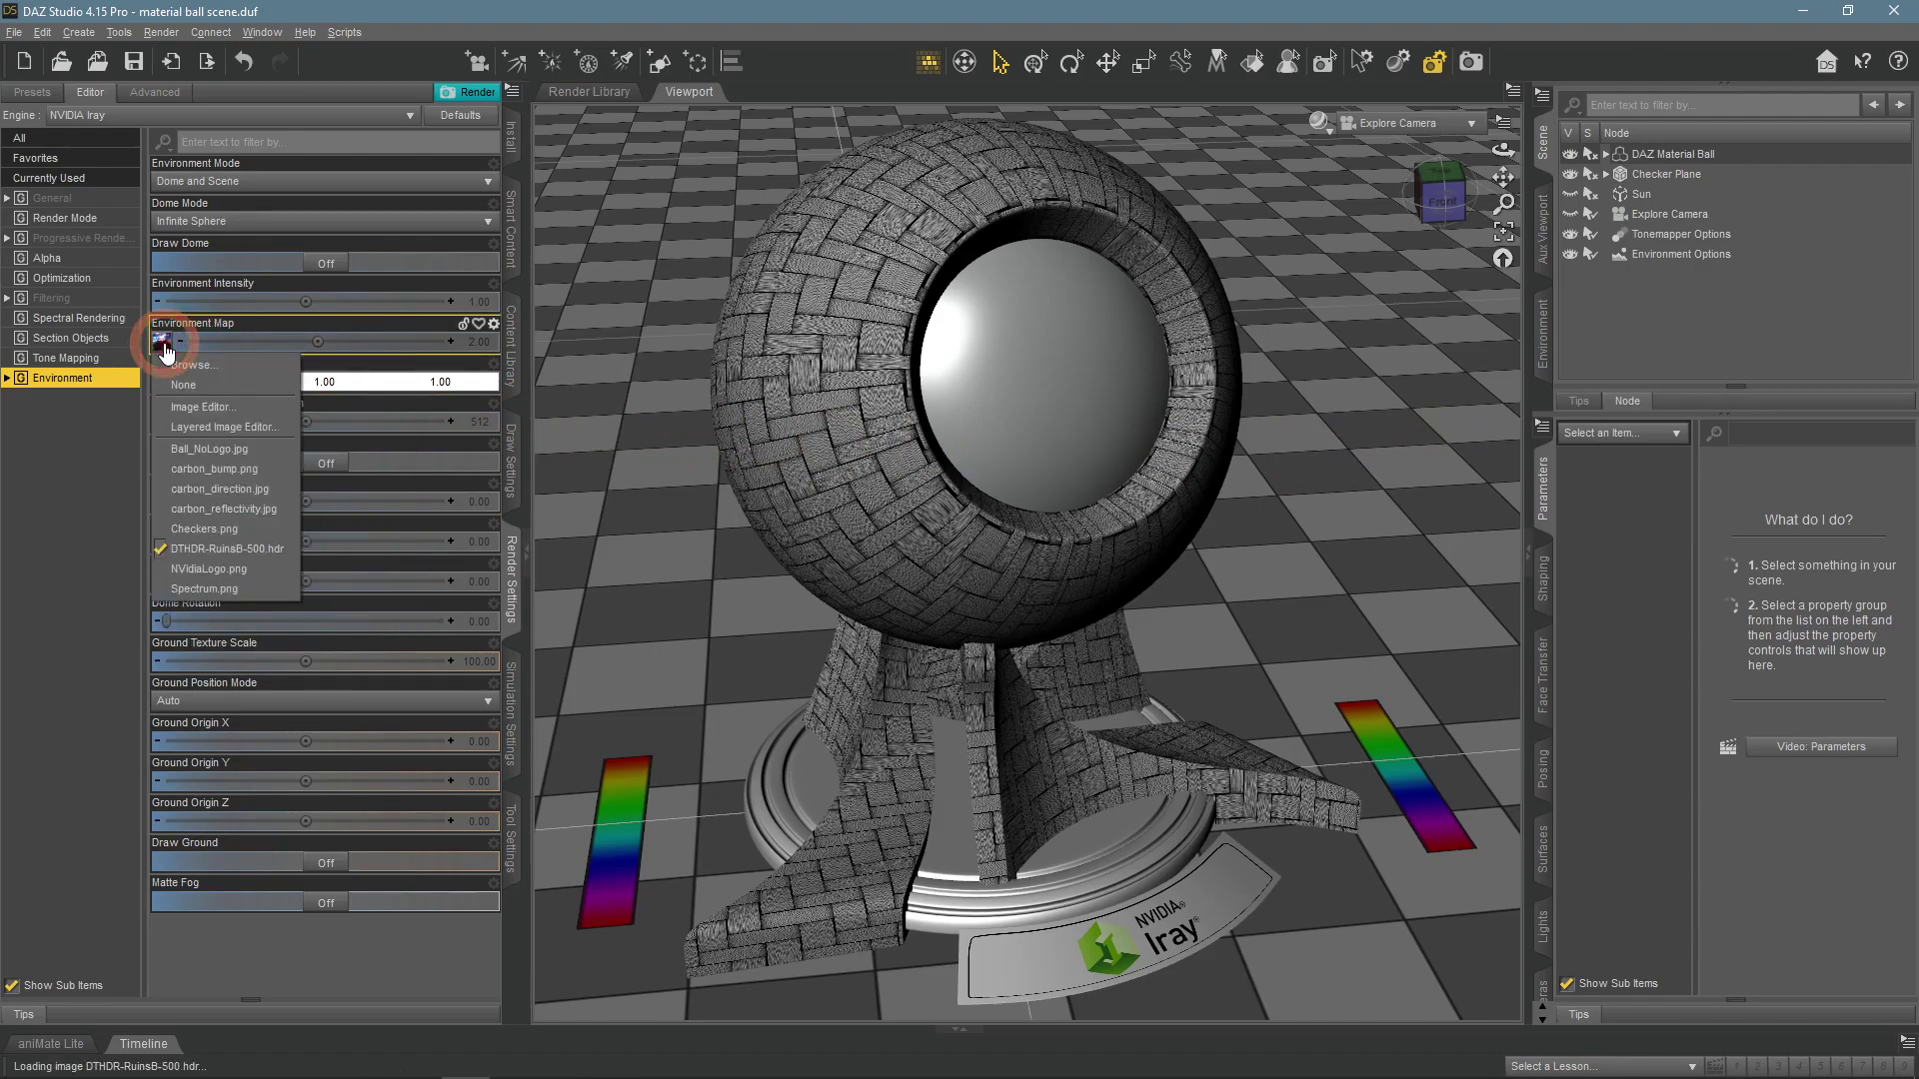
left_click(249, 369)
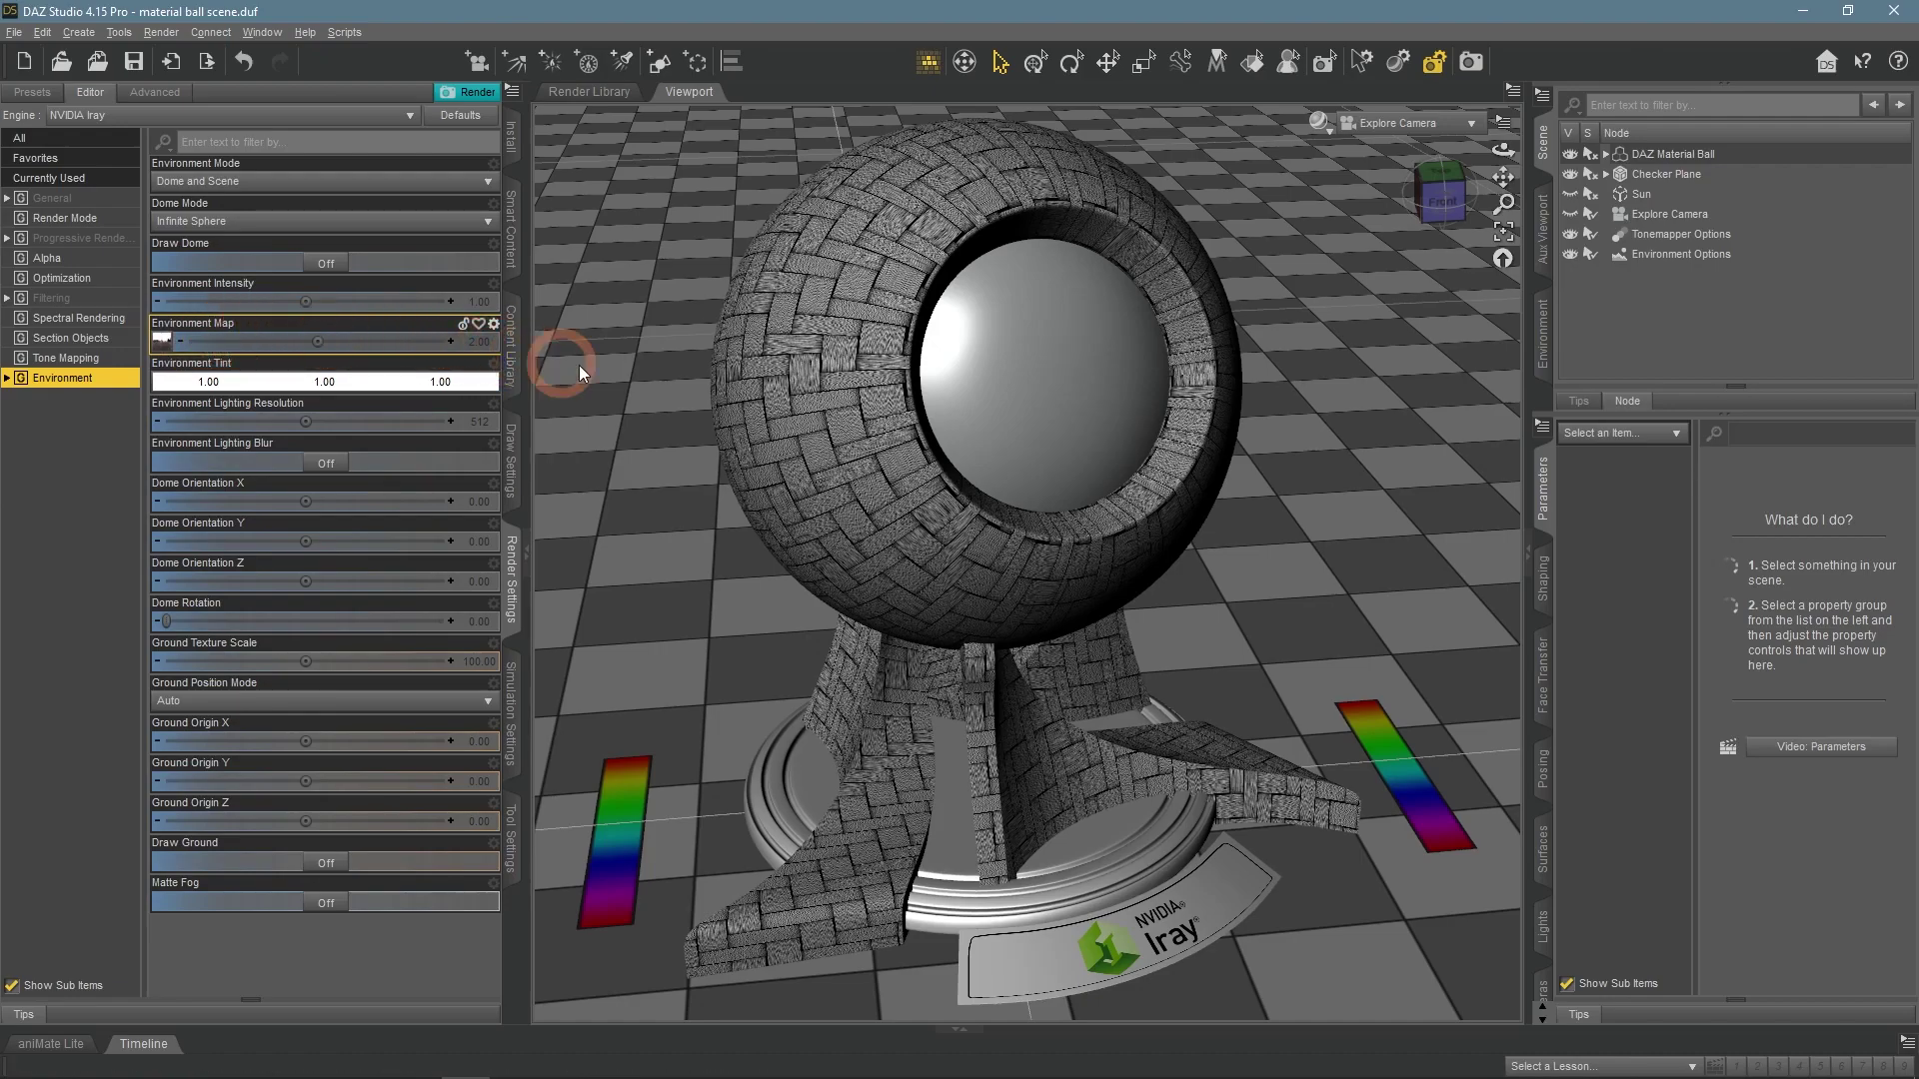
left_click(1319, 122)
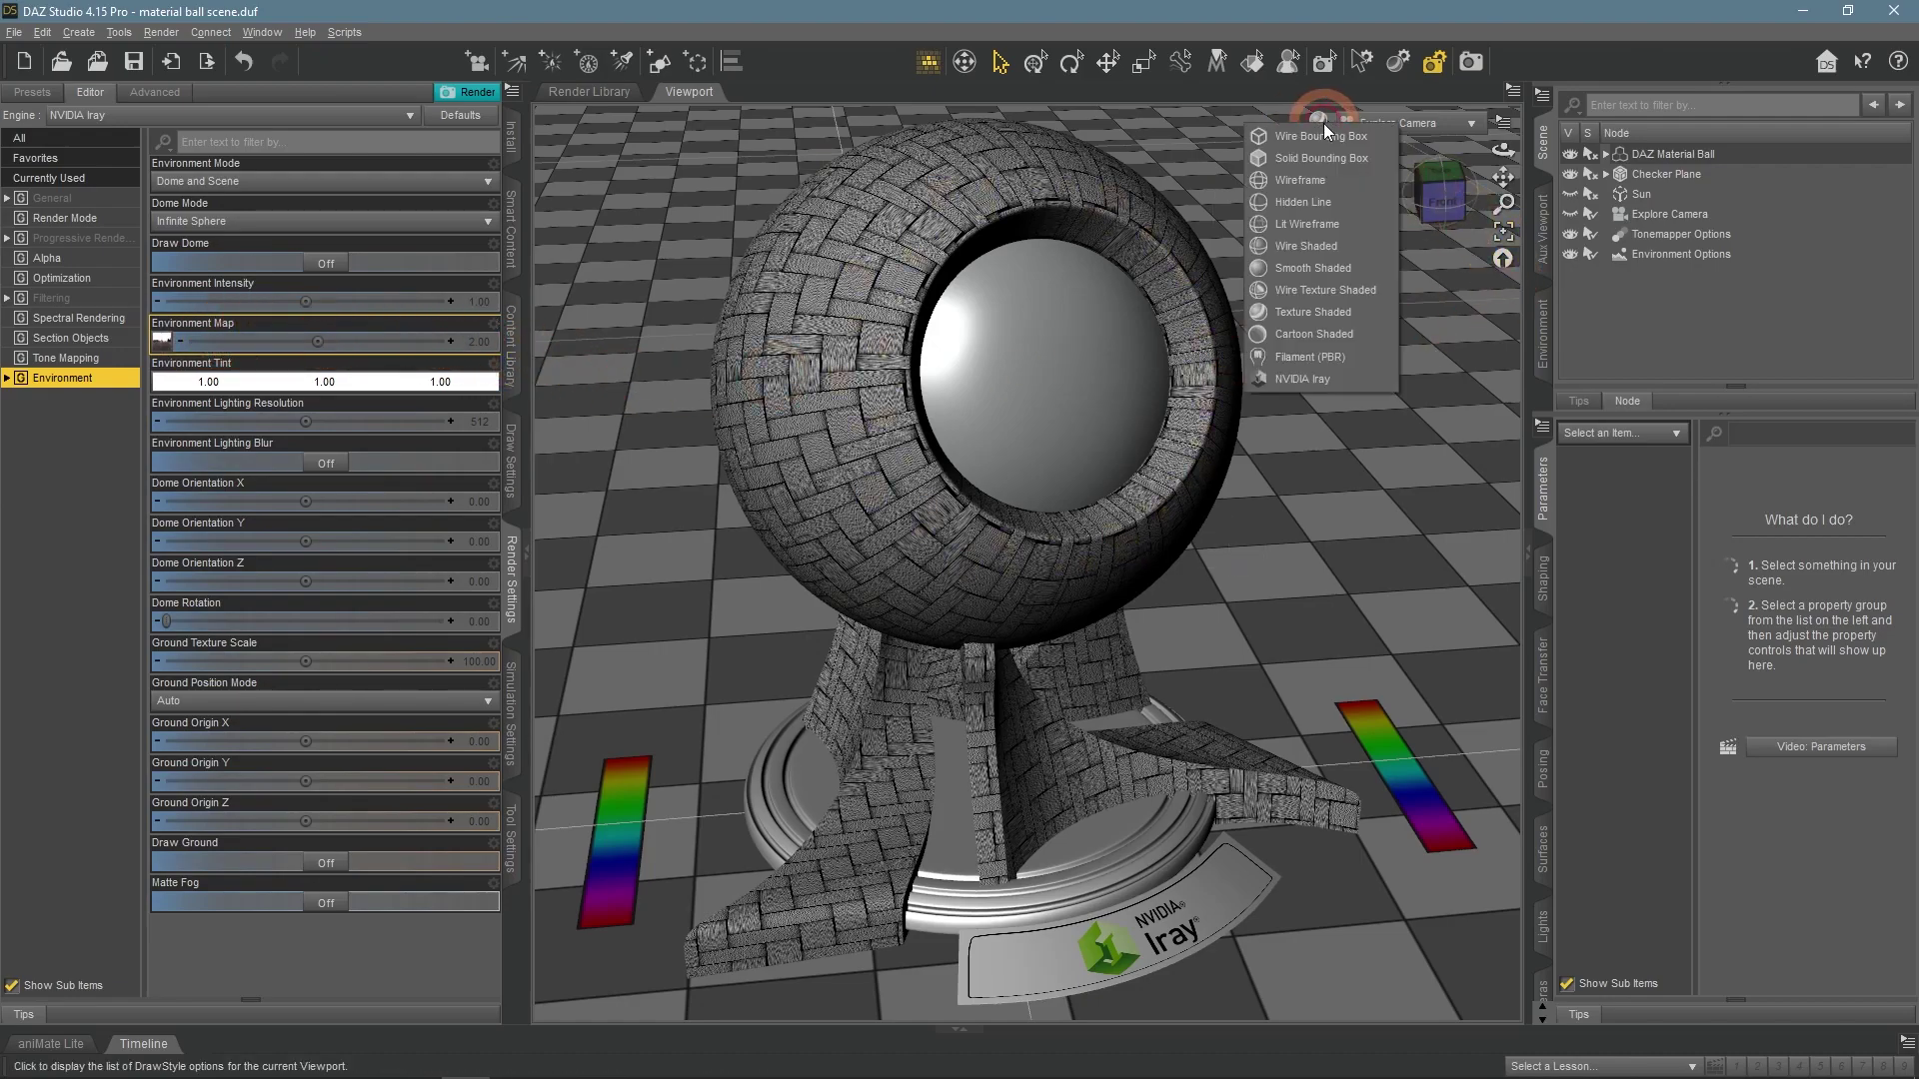
left_click(1303, 377)
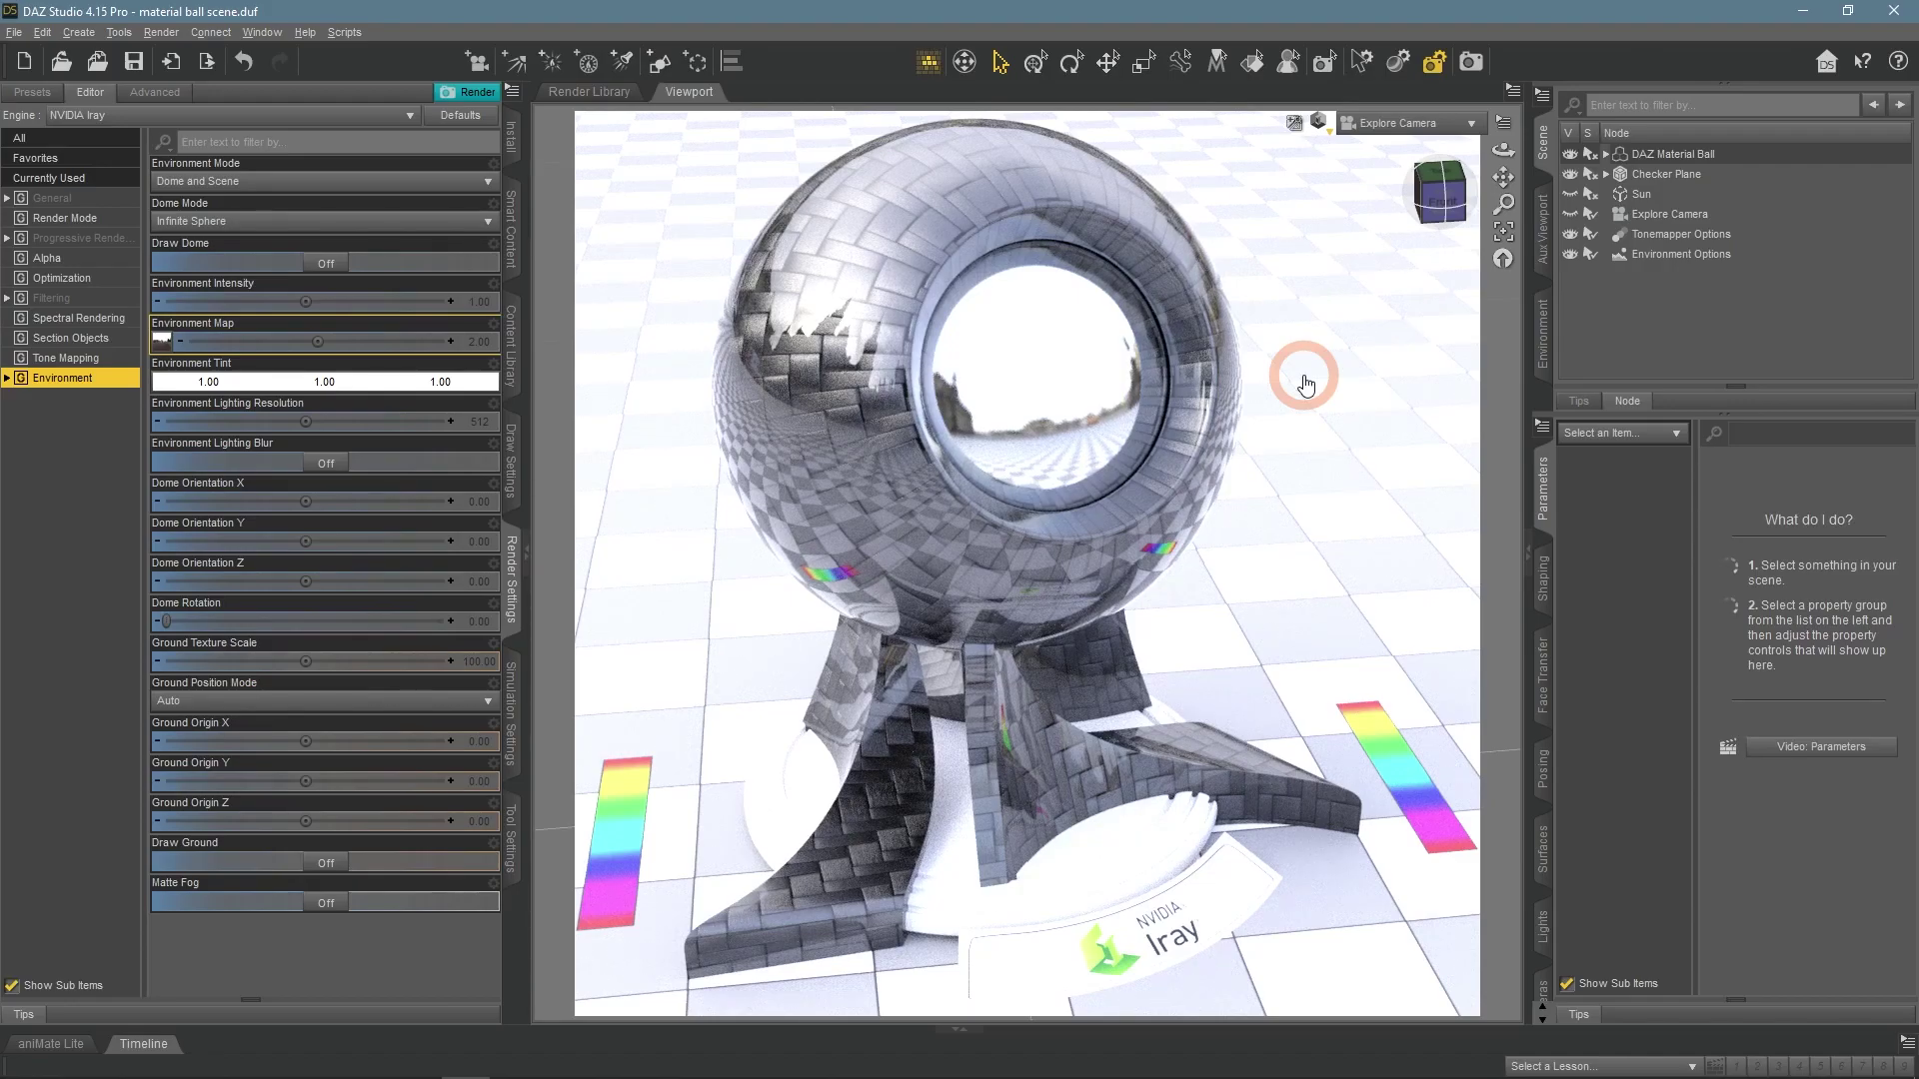
Pull back in Perspective View to see the floor, then view through the Explore Camera
left_click(1390, 123)
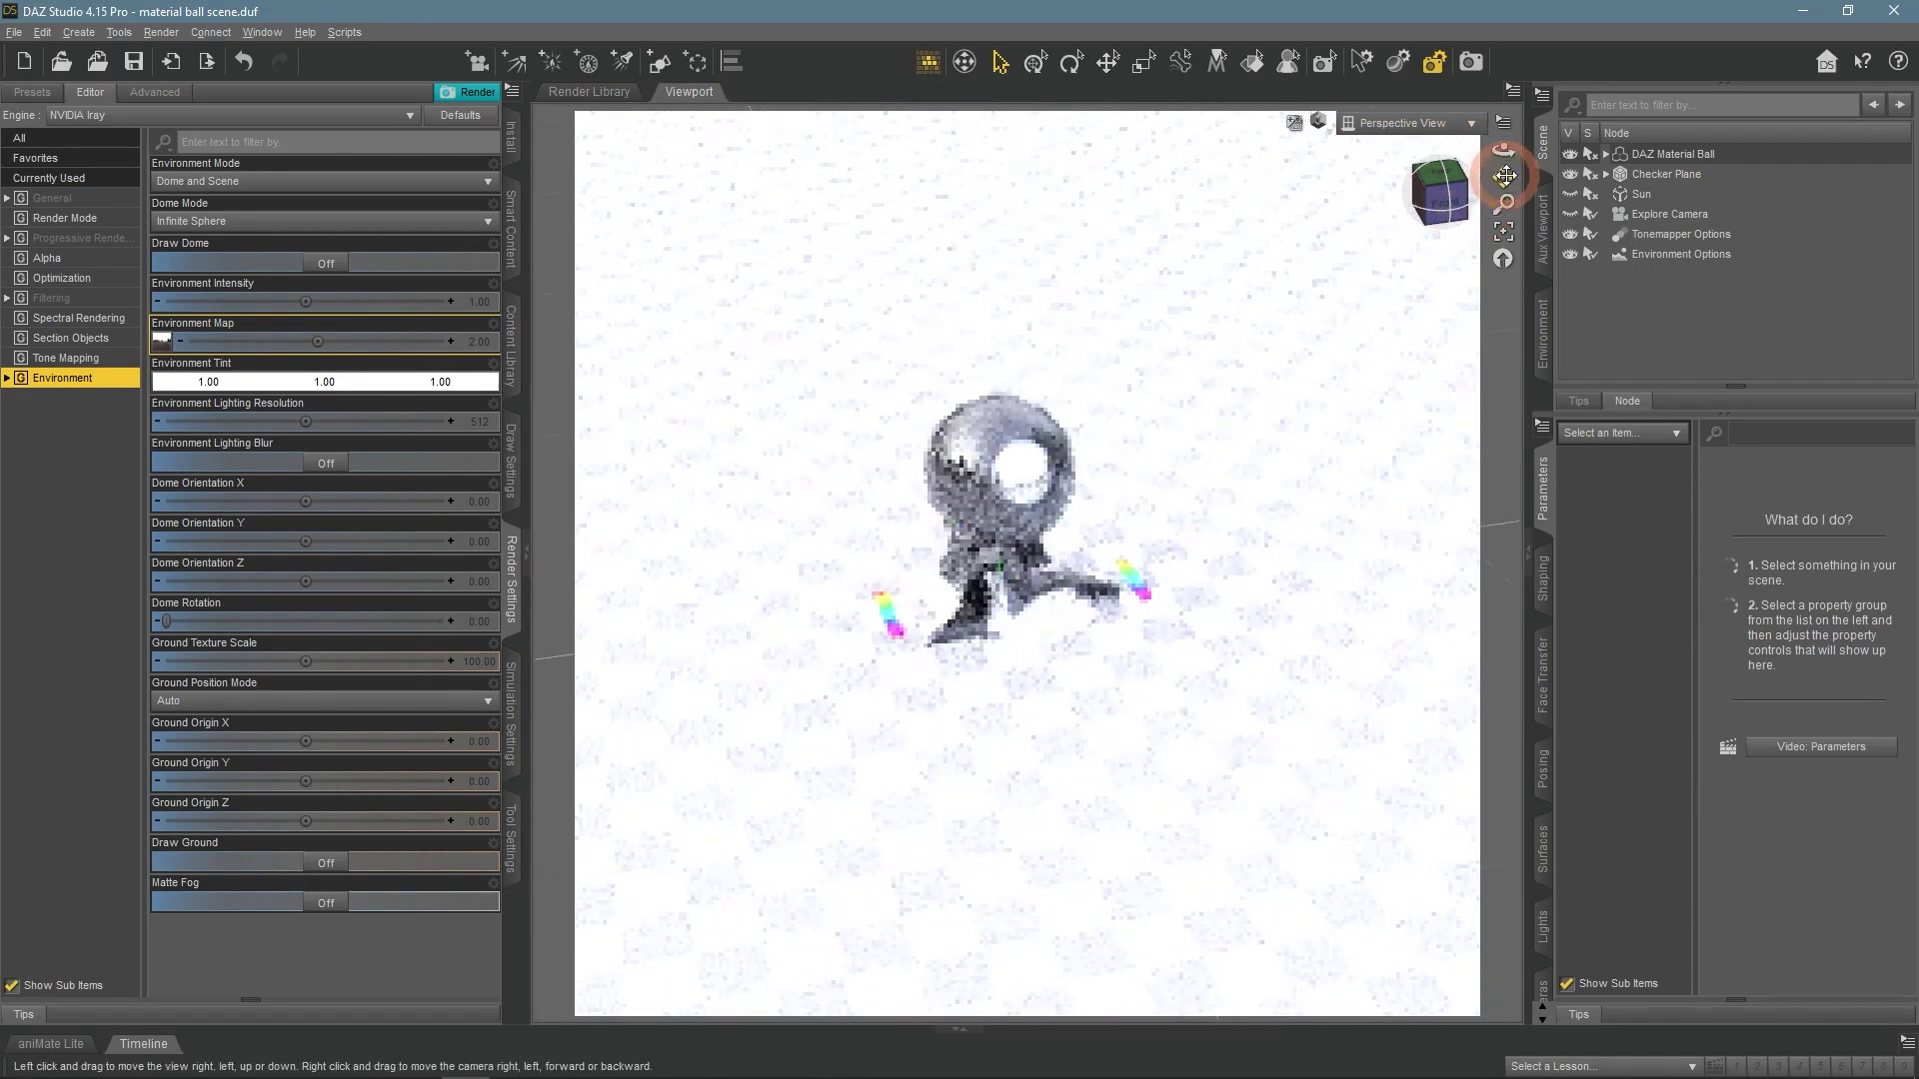
left_click_drag(1504, 176, 1502, 150)
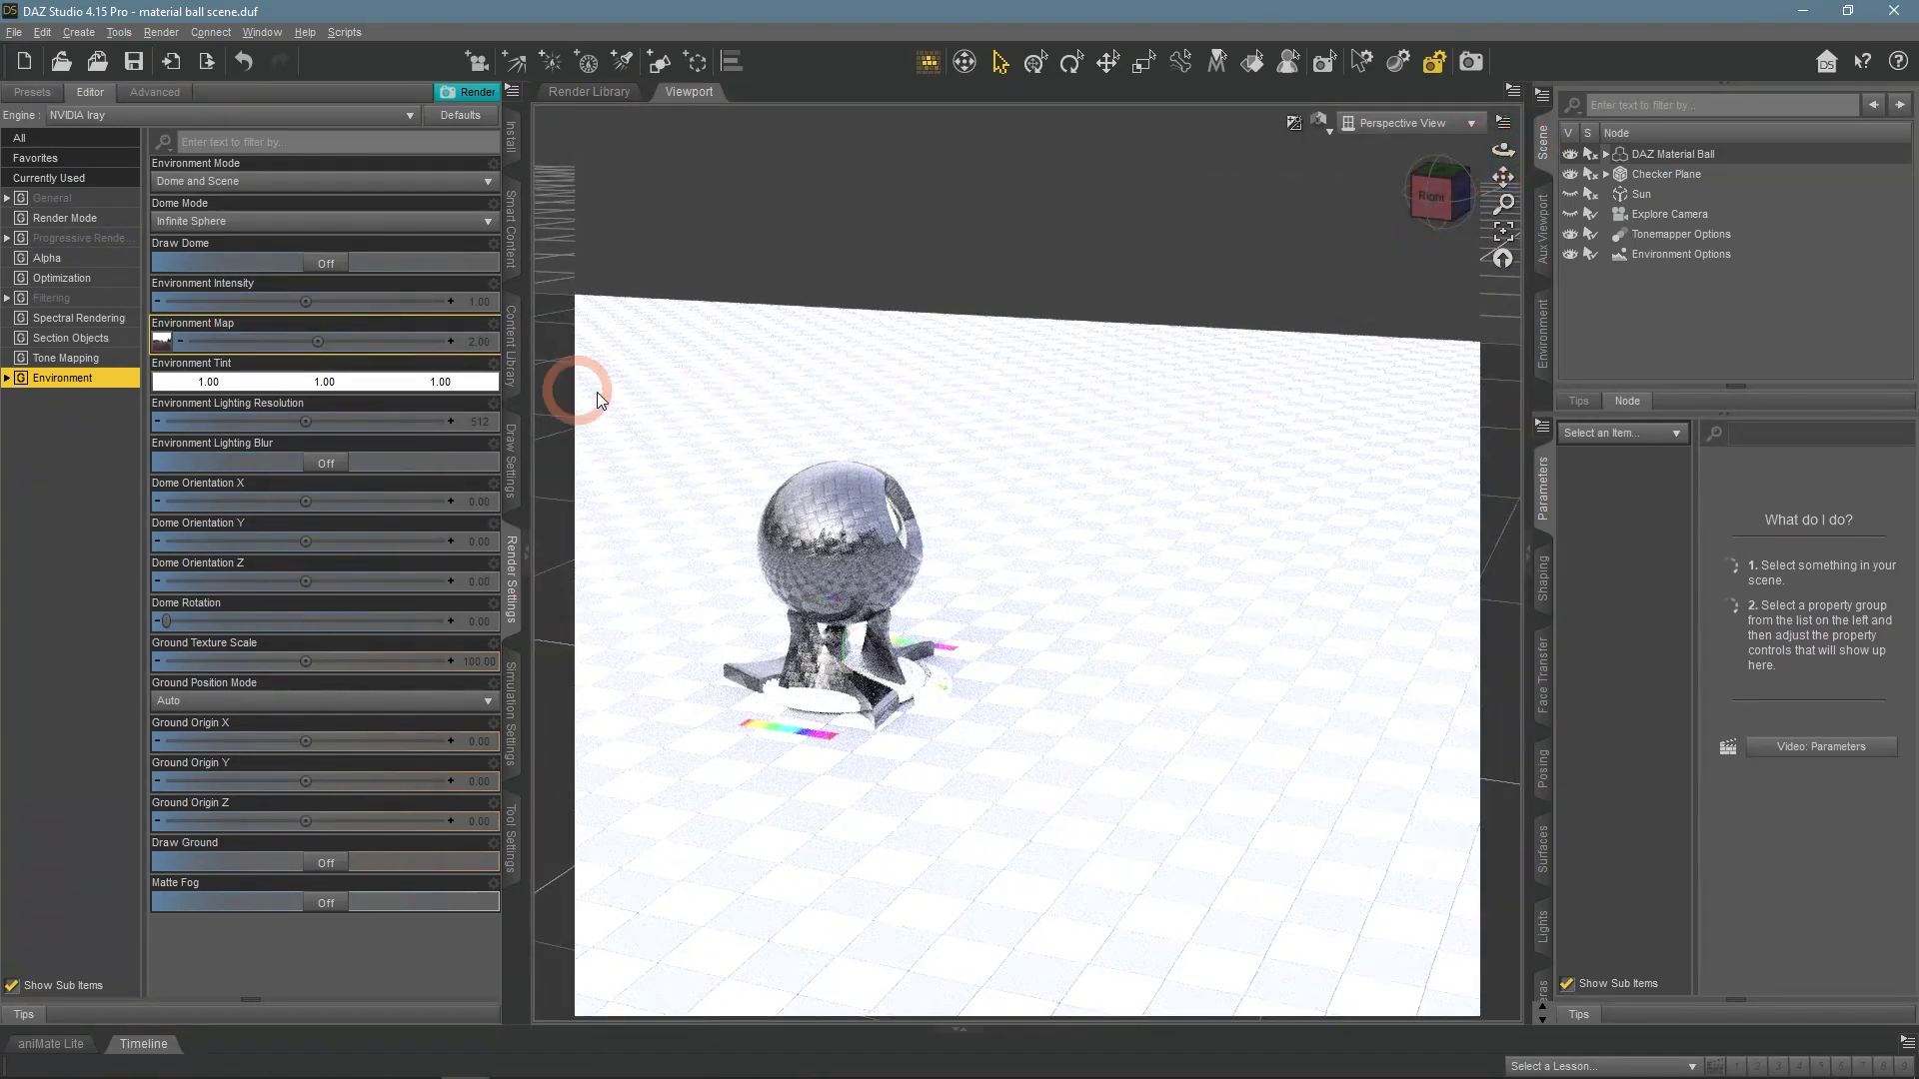
left_click(495, 343)
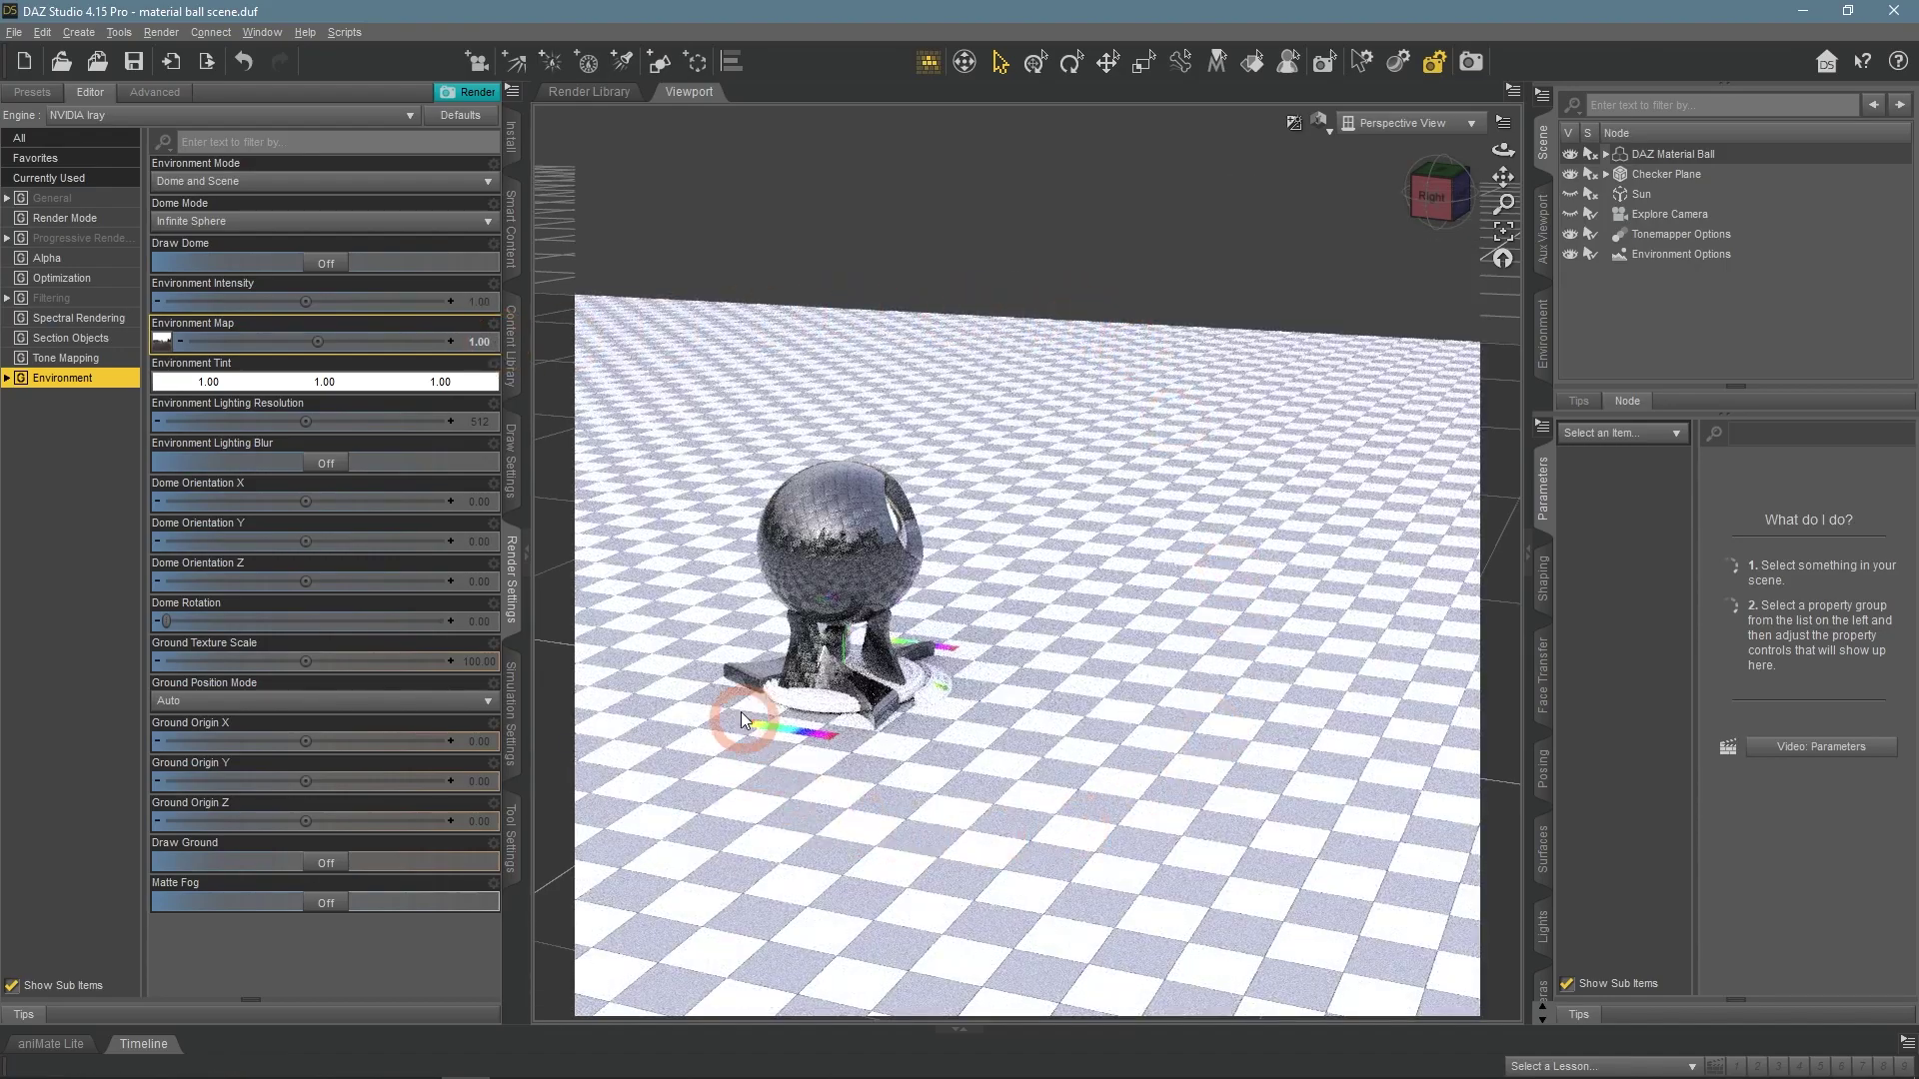
left_click(1404, 122)
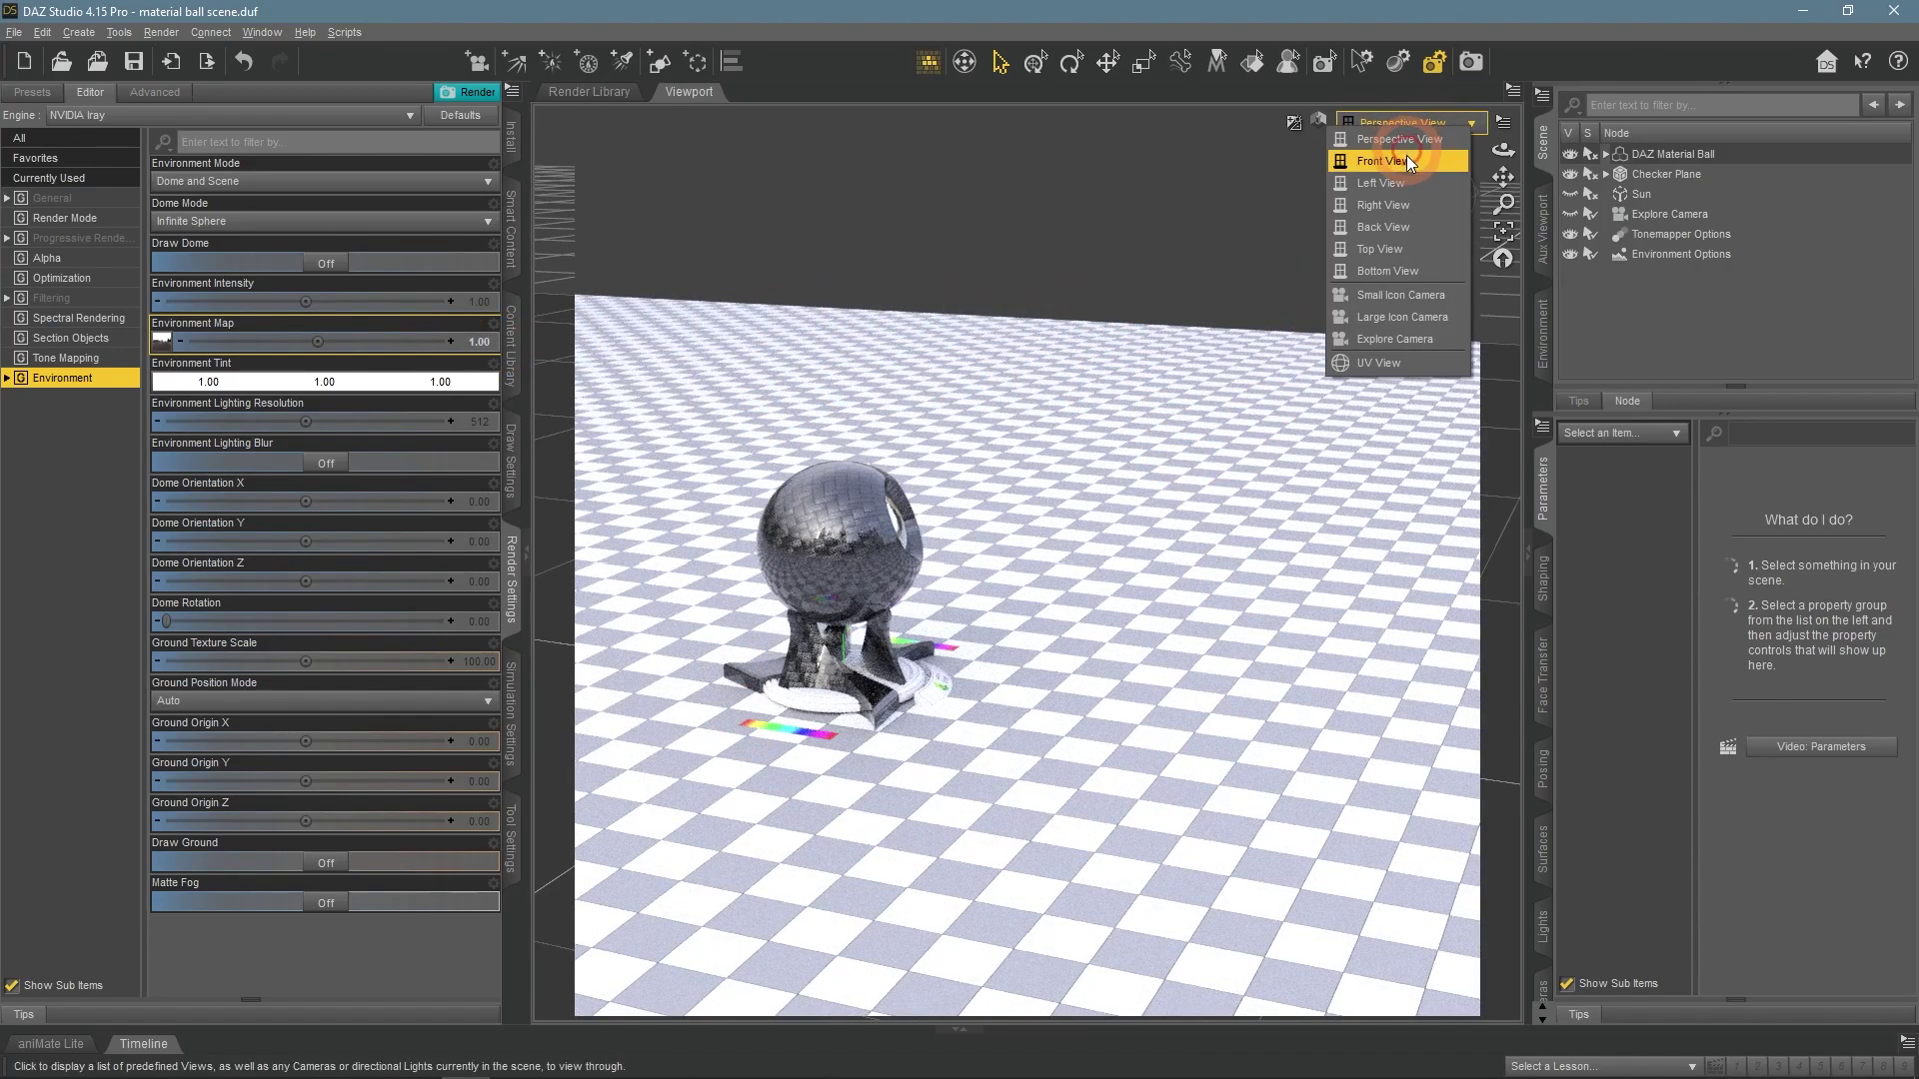
left_click(1416, 340)
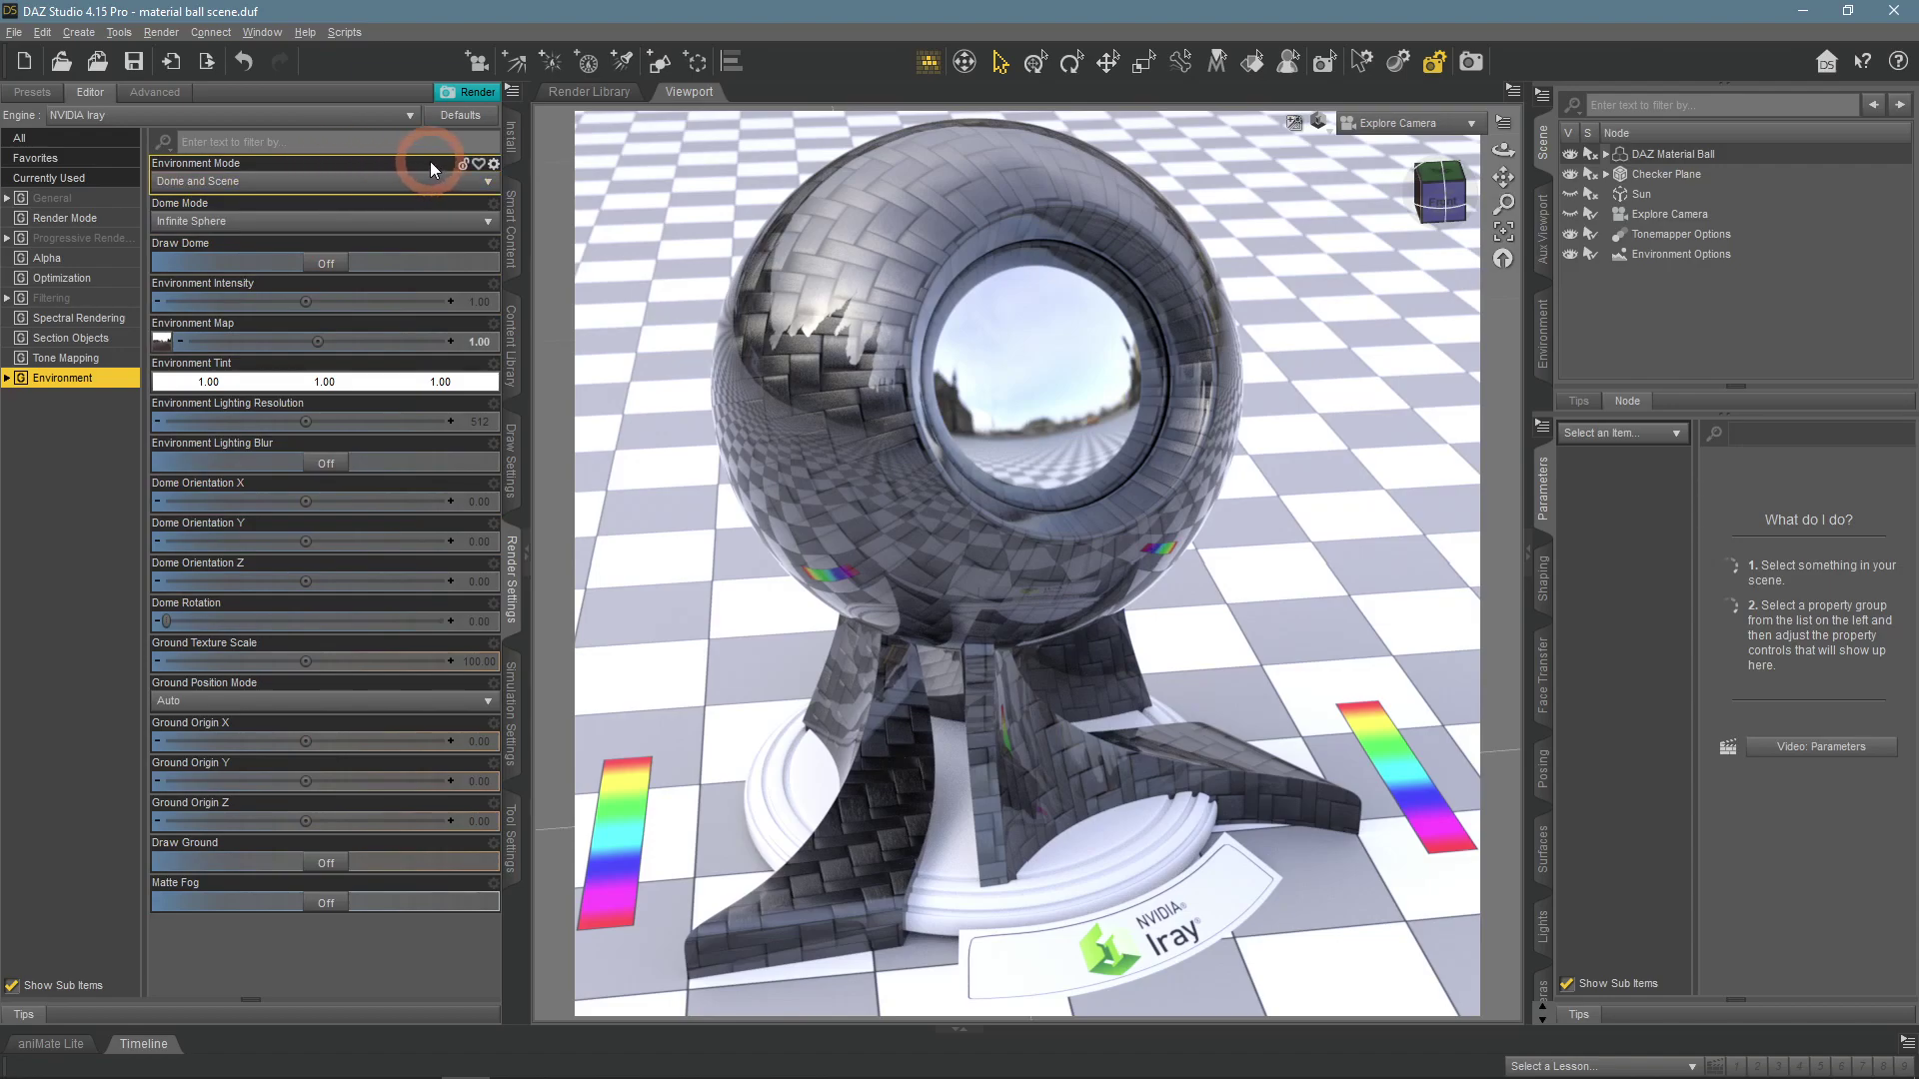
Leave Environment Mode unchanged and switch the viewport back to Perspective View
left_click(259, 187)
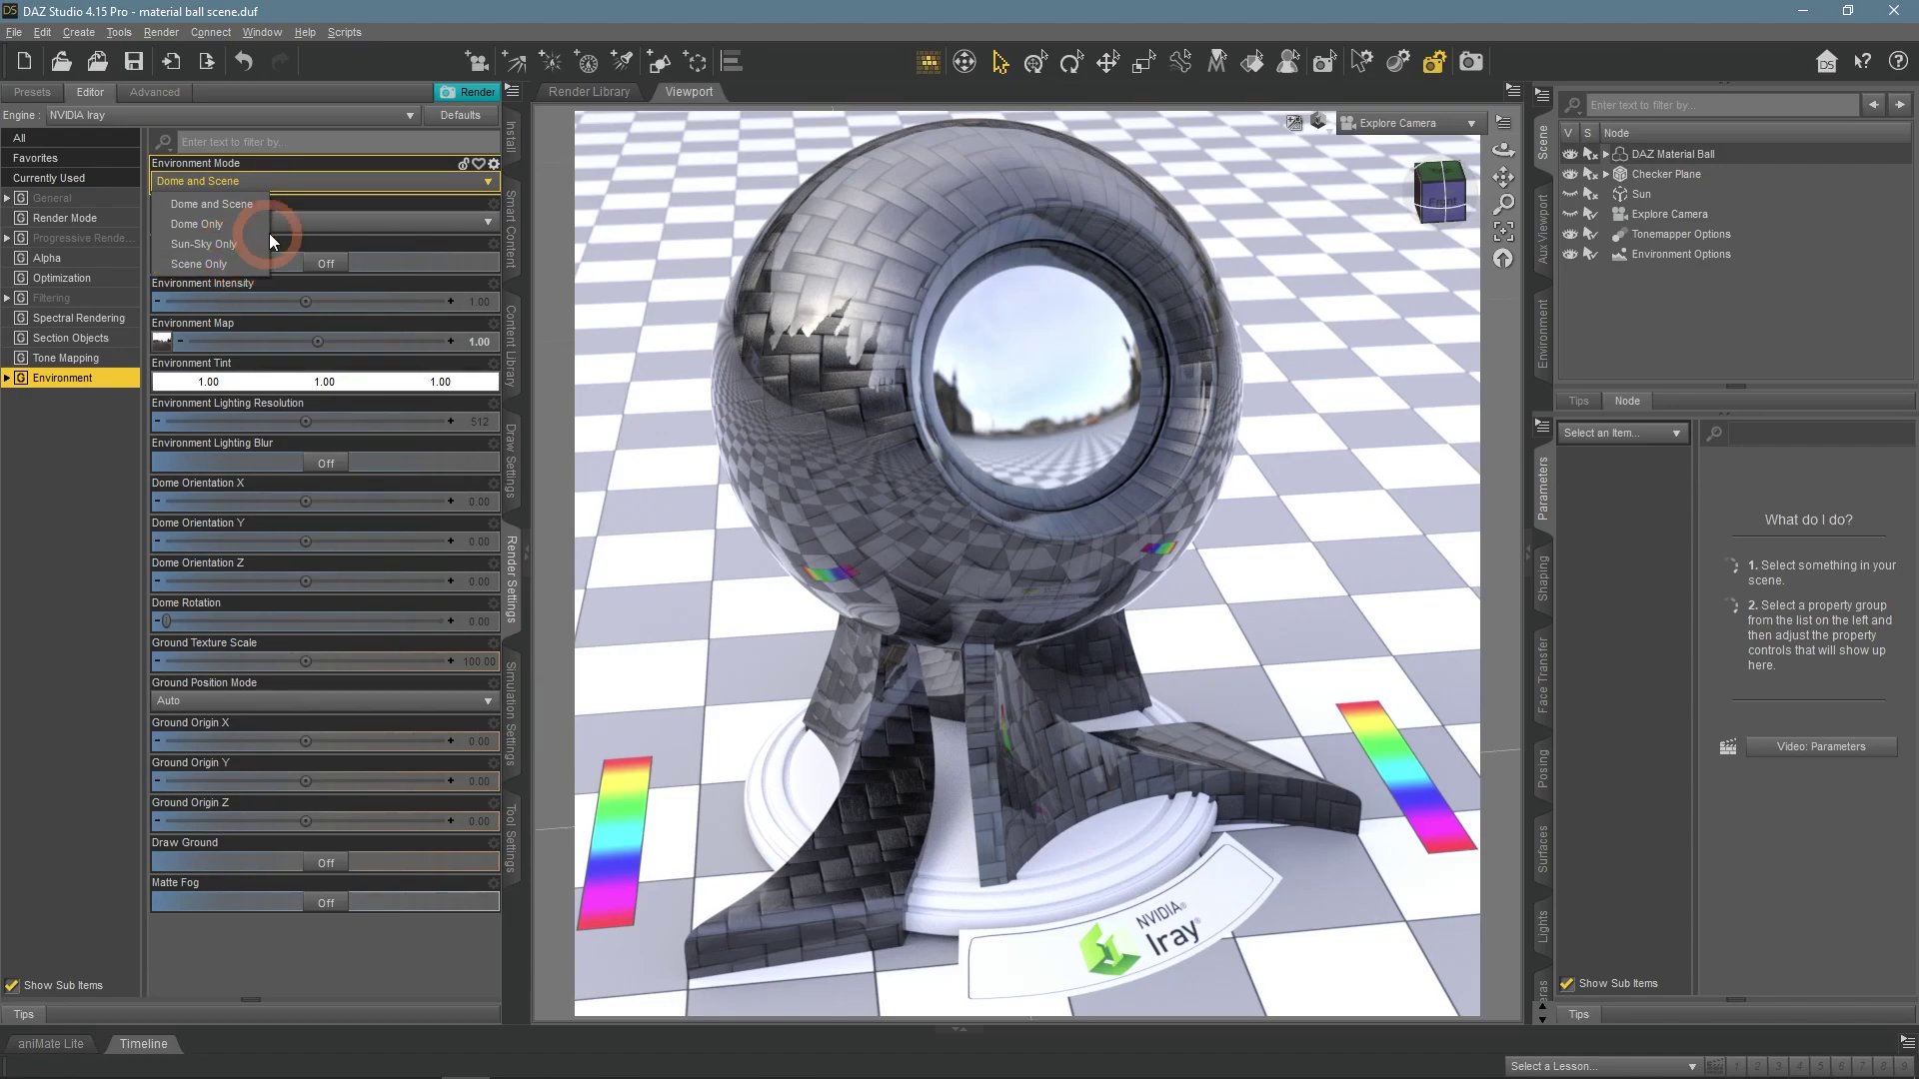
left_click(476, 198)
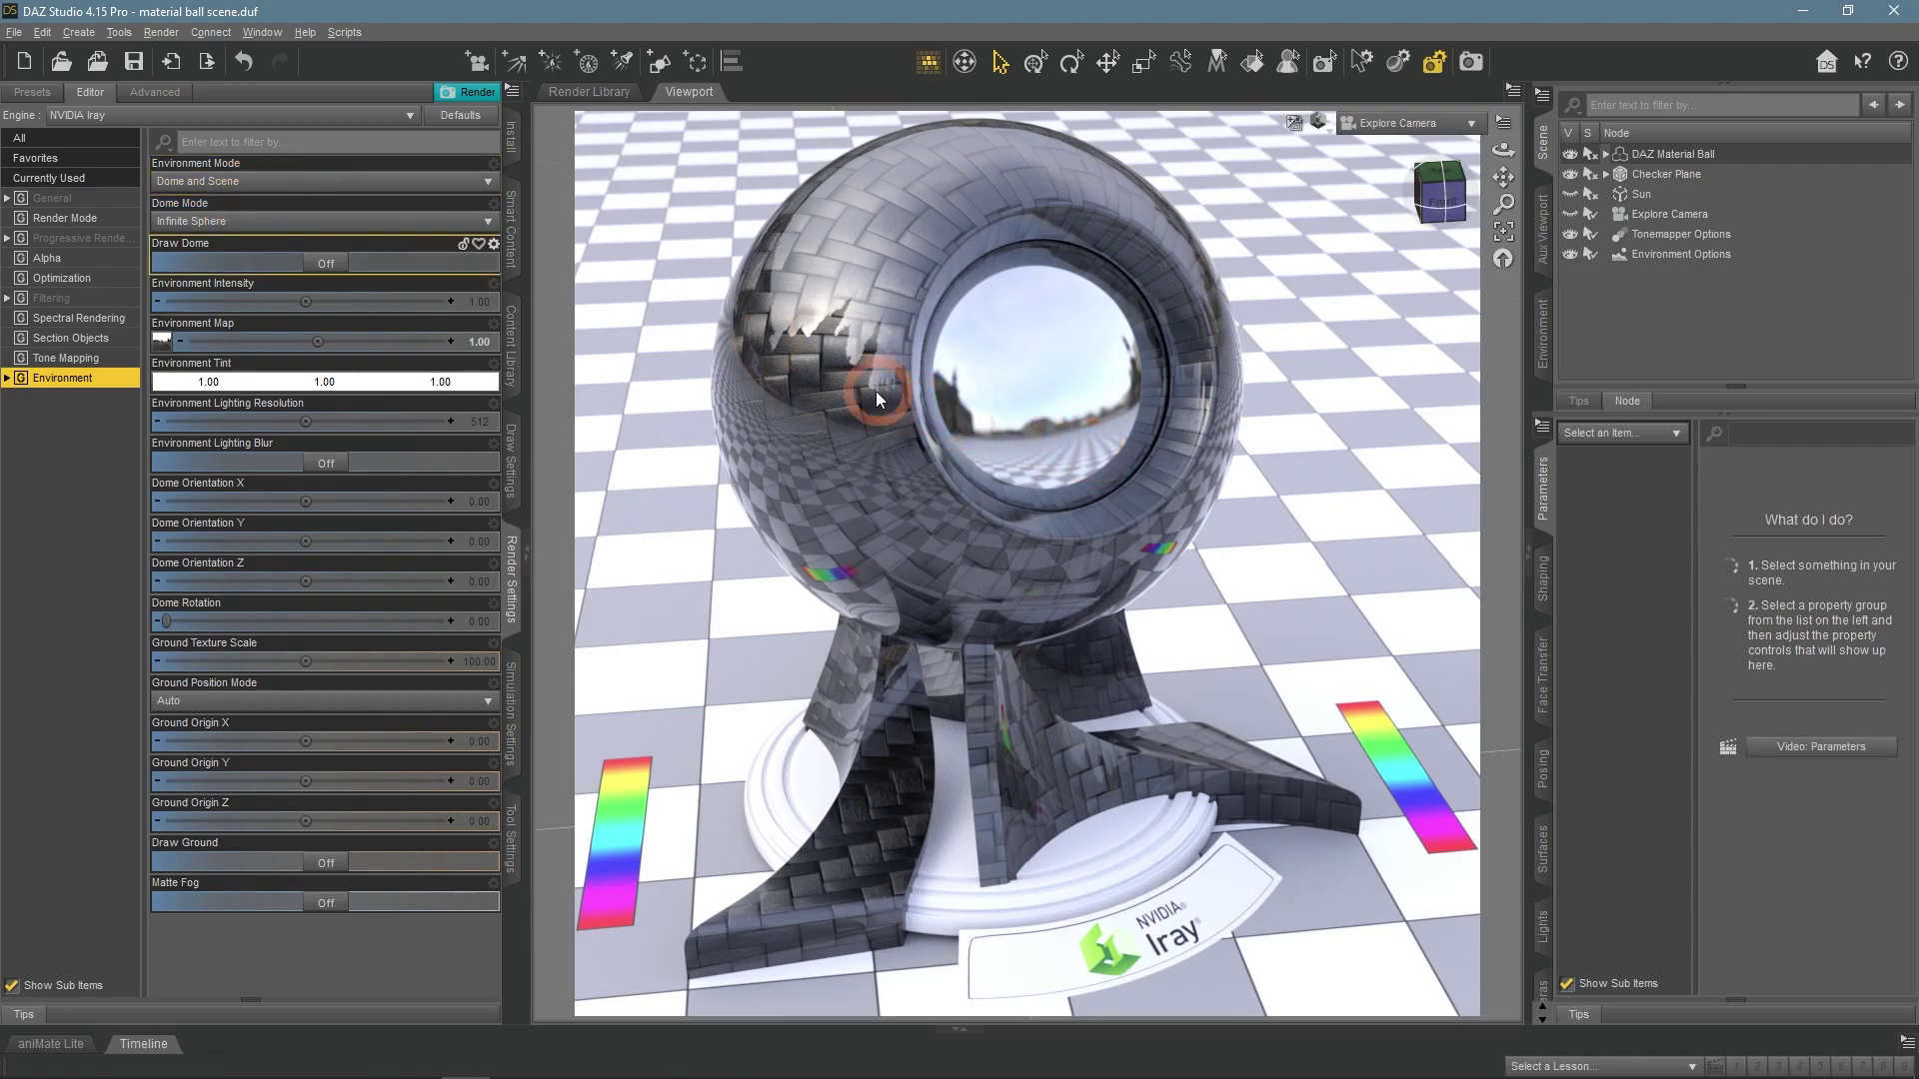
left_click(1404, 127)
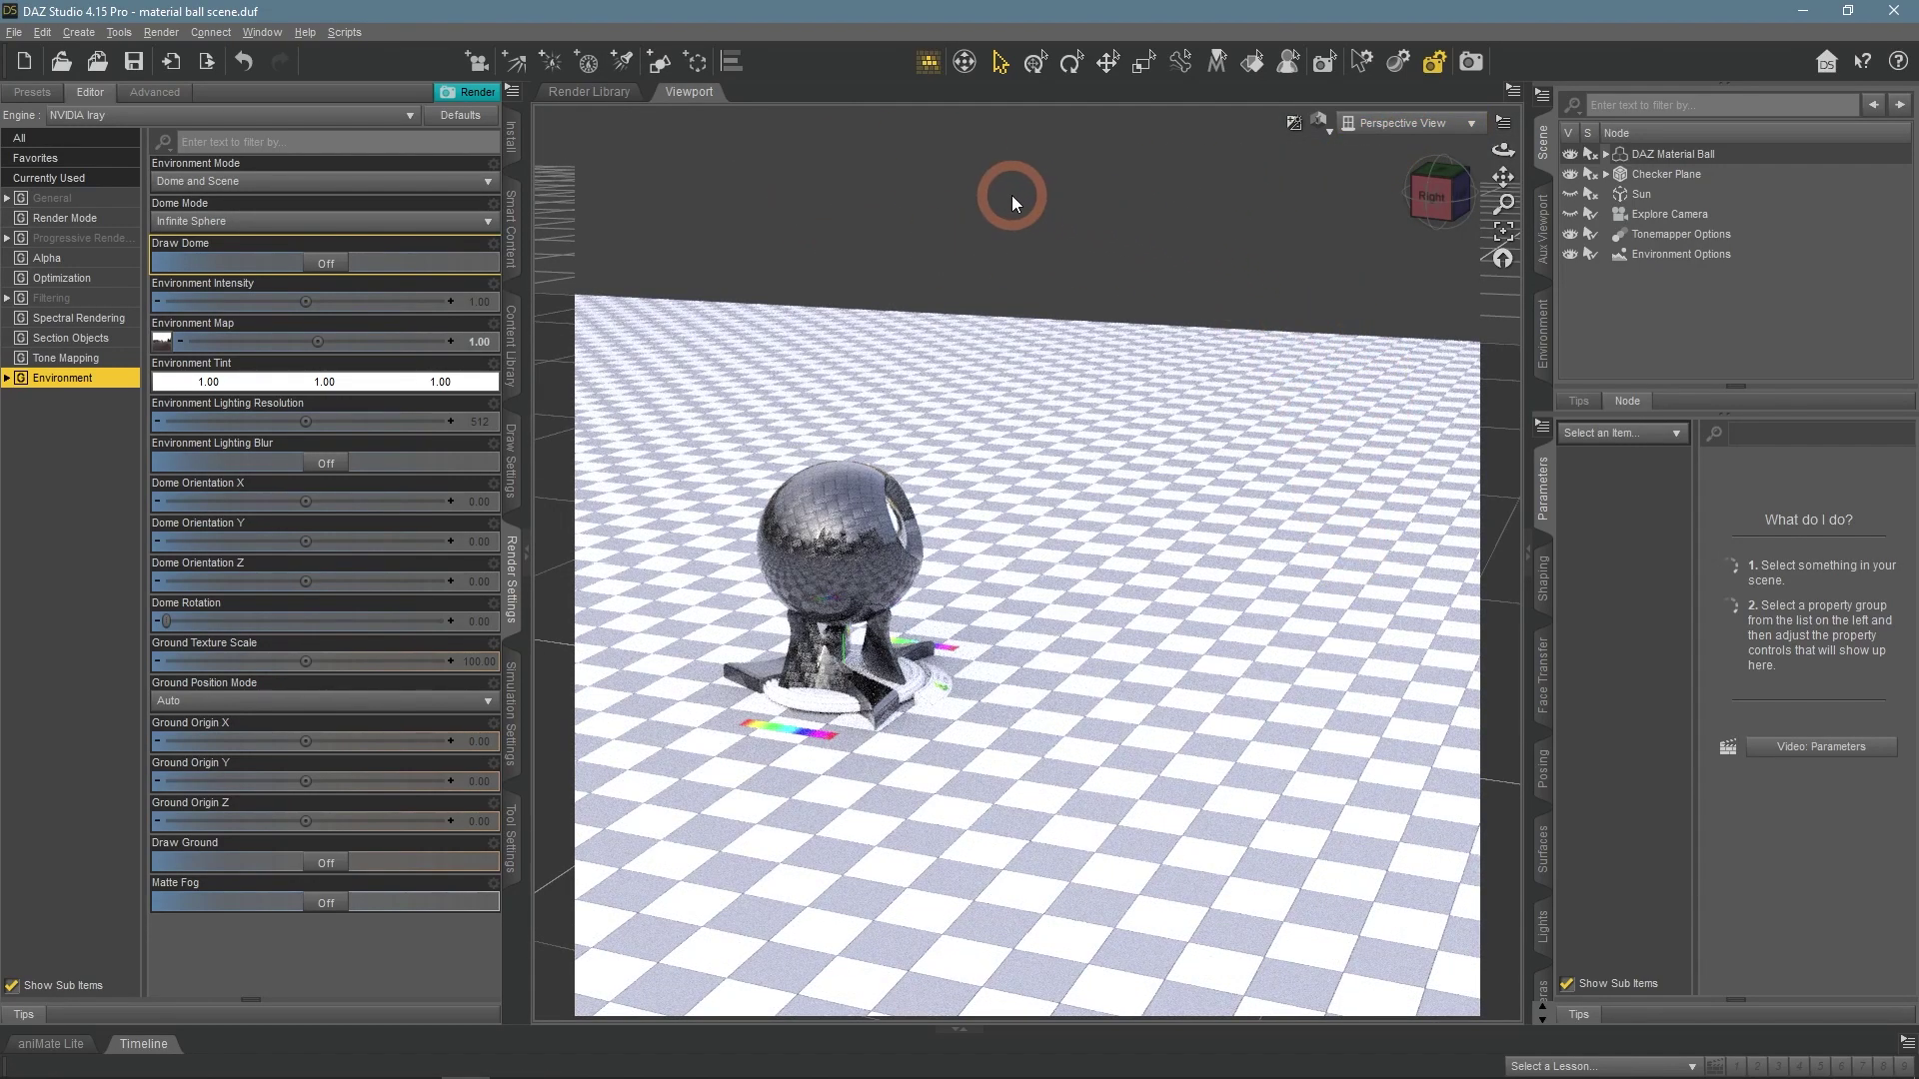
Turn Draw Dome on so the Dresden plaza HDRI appears behind the ball
left_click(314, 263)
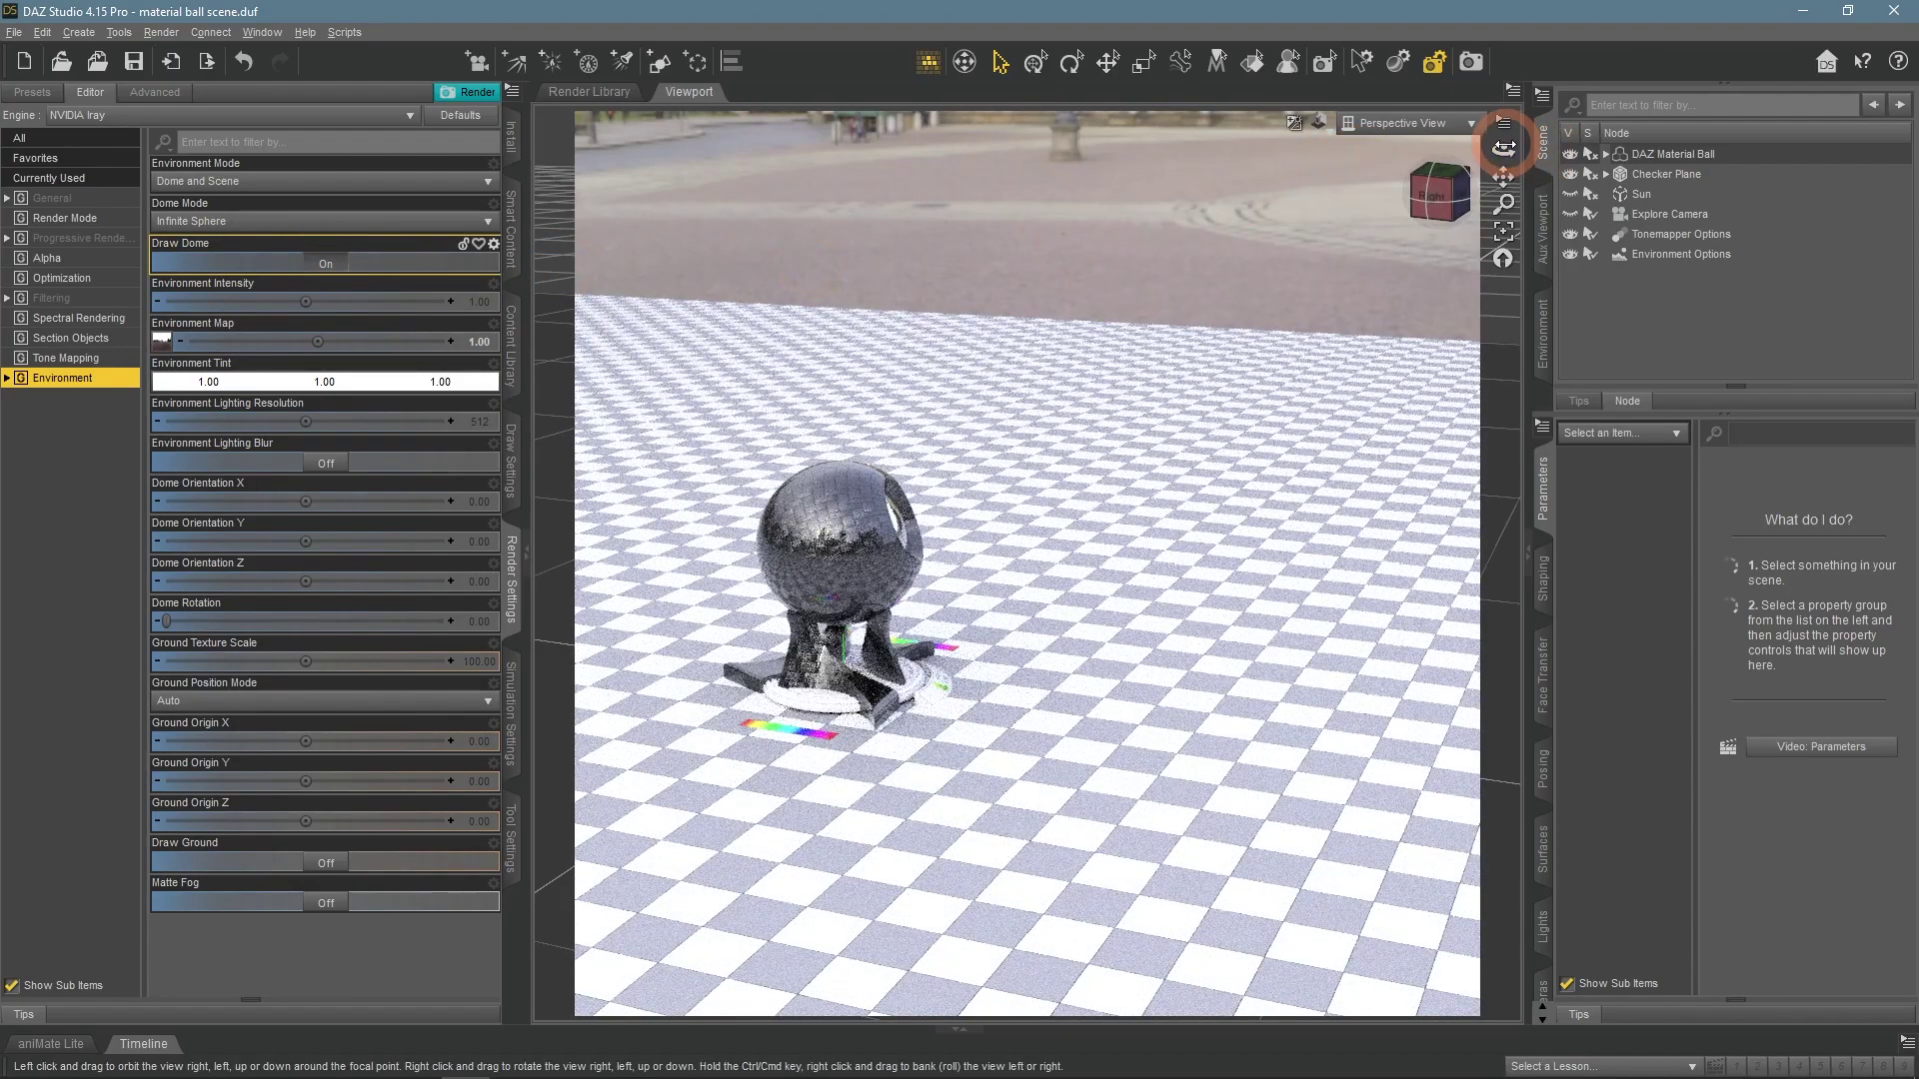
left_click_drag(1503, 149, 1504, 147)
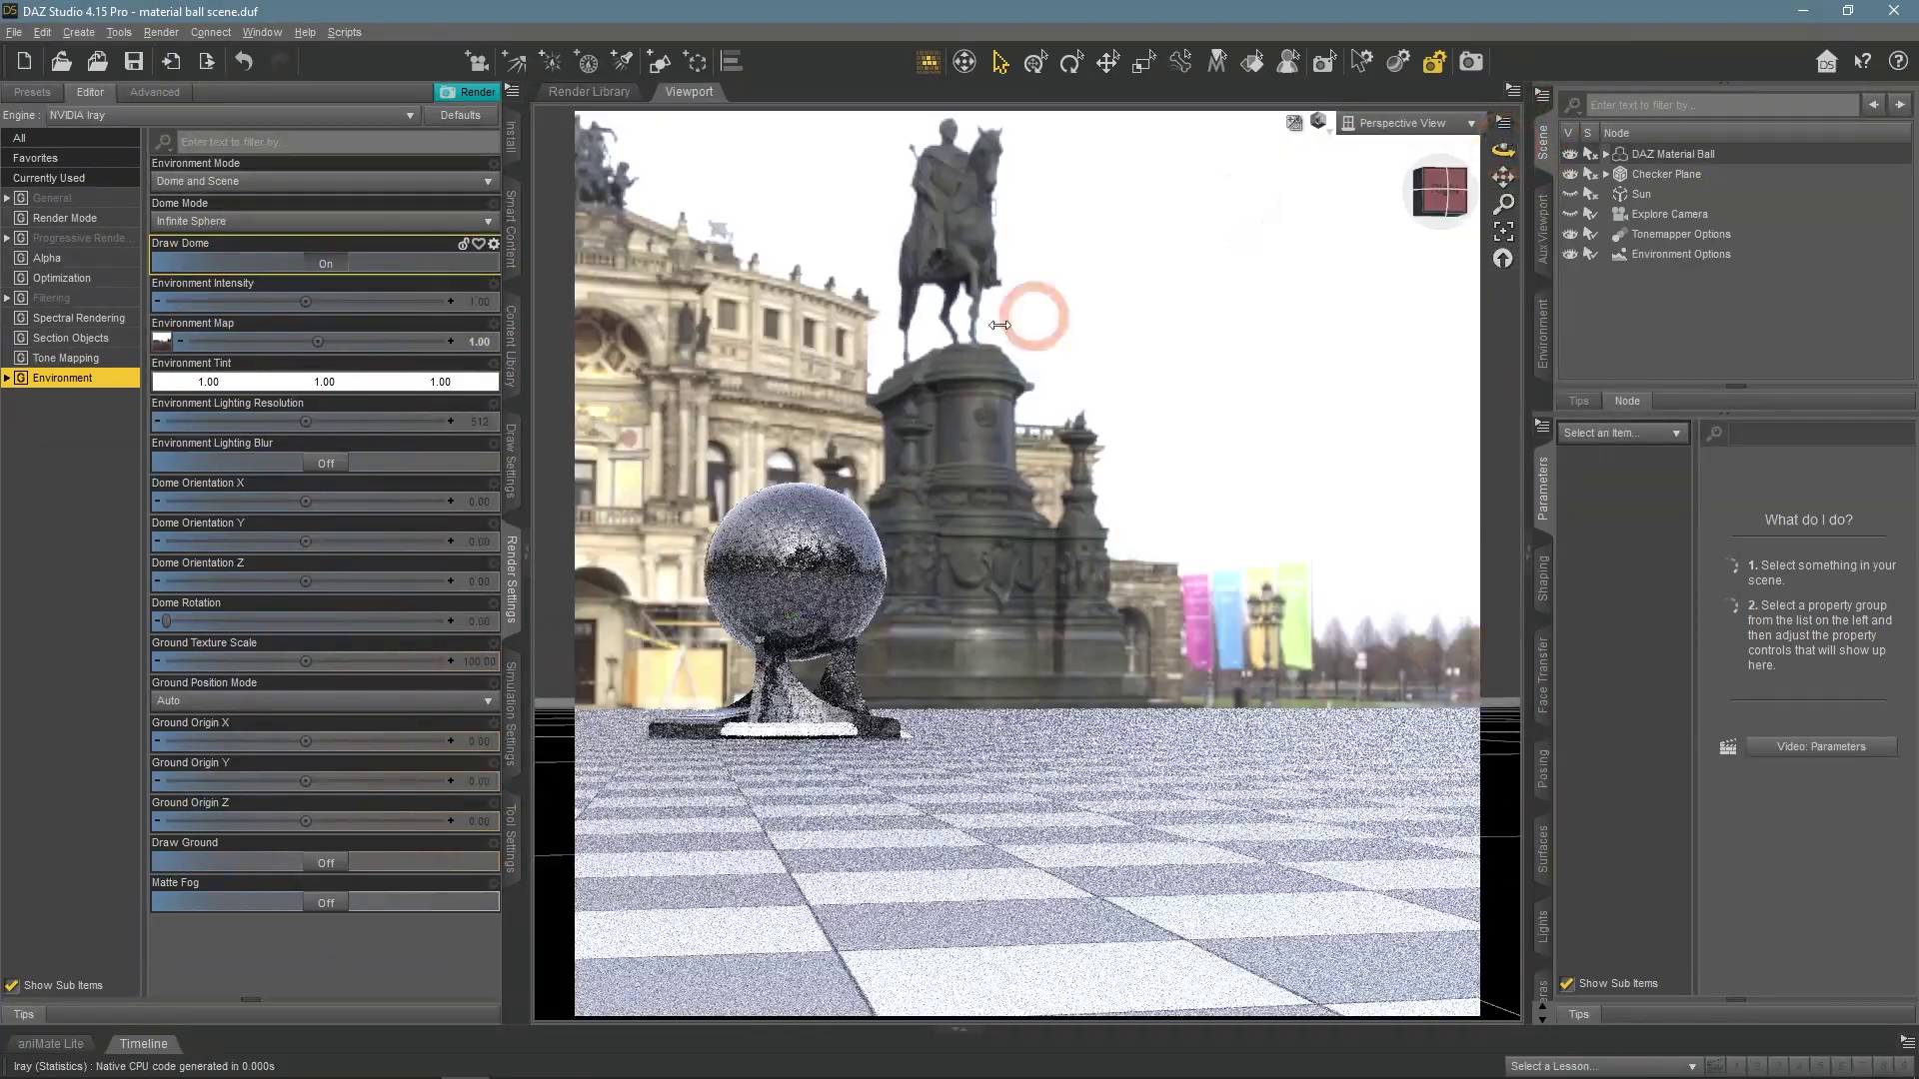
mouse_move(1010, 300)
left_mouse_down()
mouse_move(1295, 175)
mouse_move(1220, 262)
left_mouse_up()
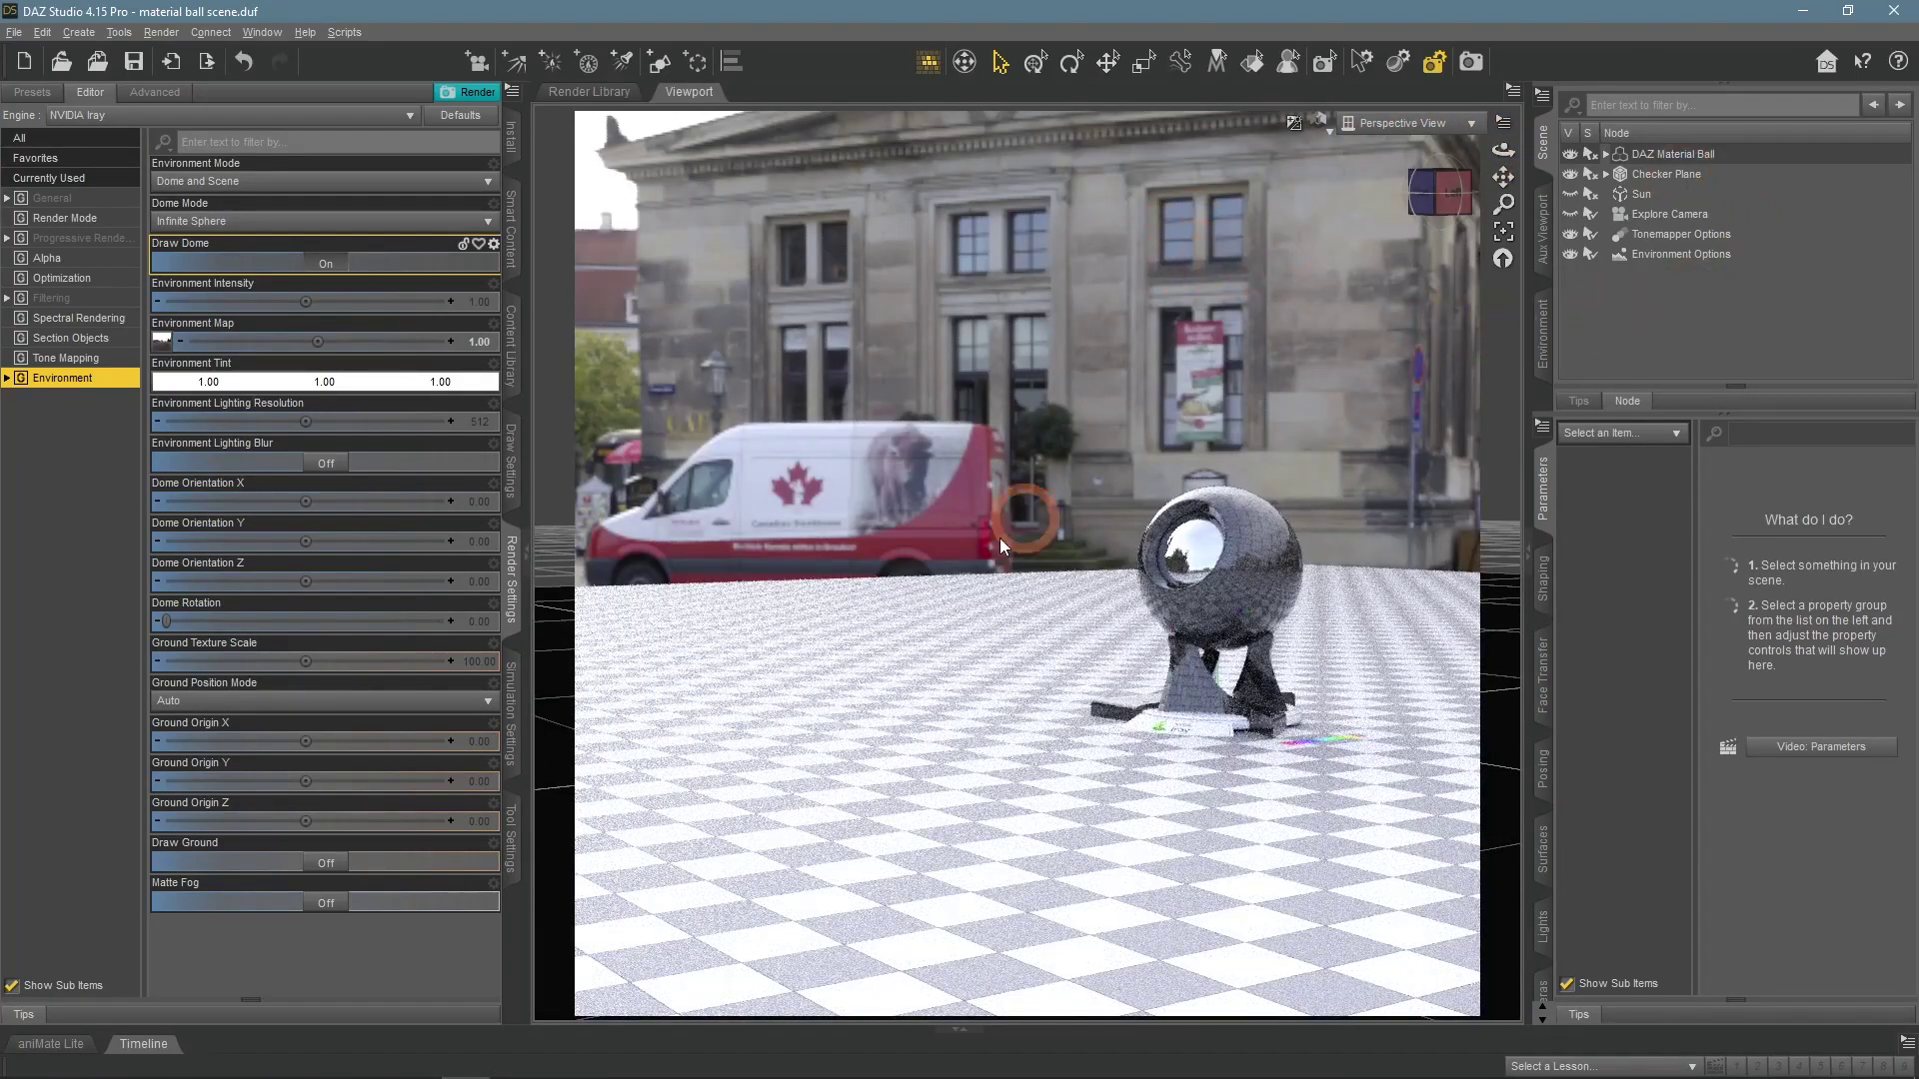
Delete the Checker Plane floor from the scene
left_click(1691, 177)
right_click(1677, 173)
left_click(1748, 206)
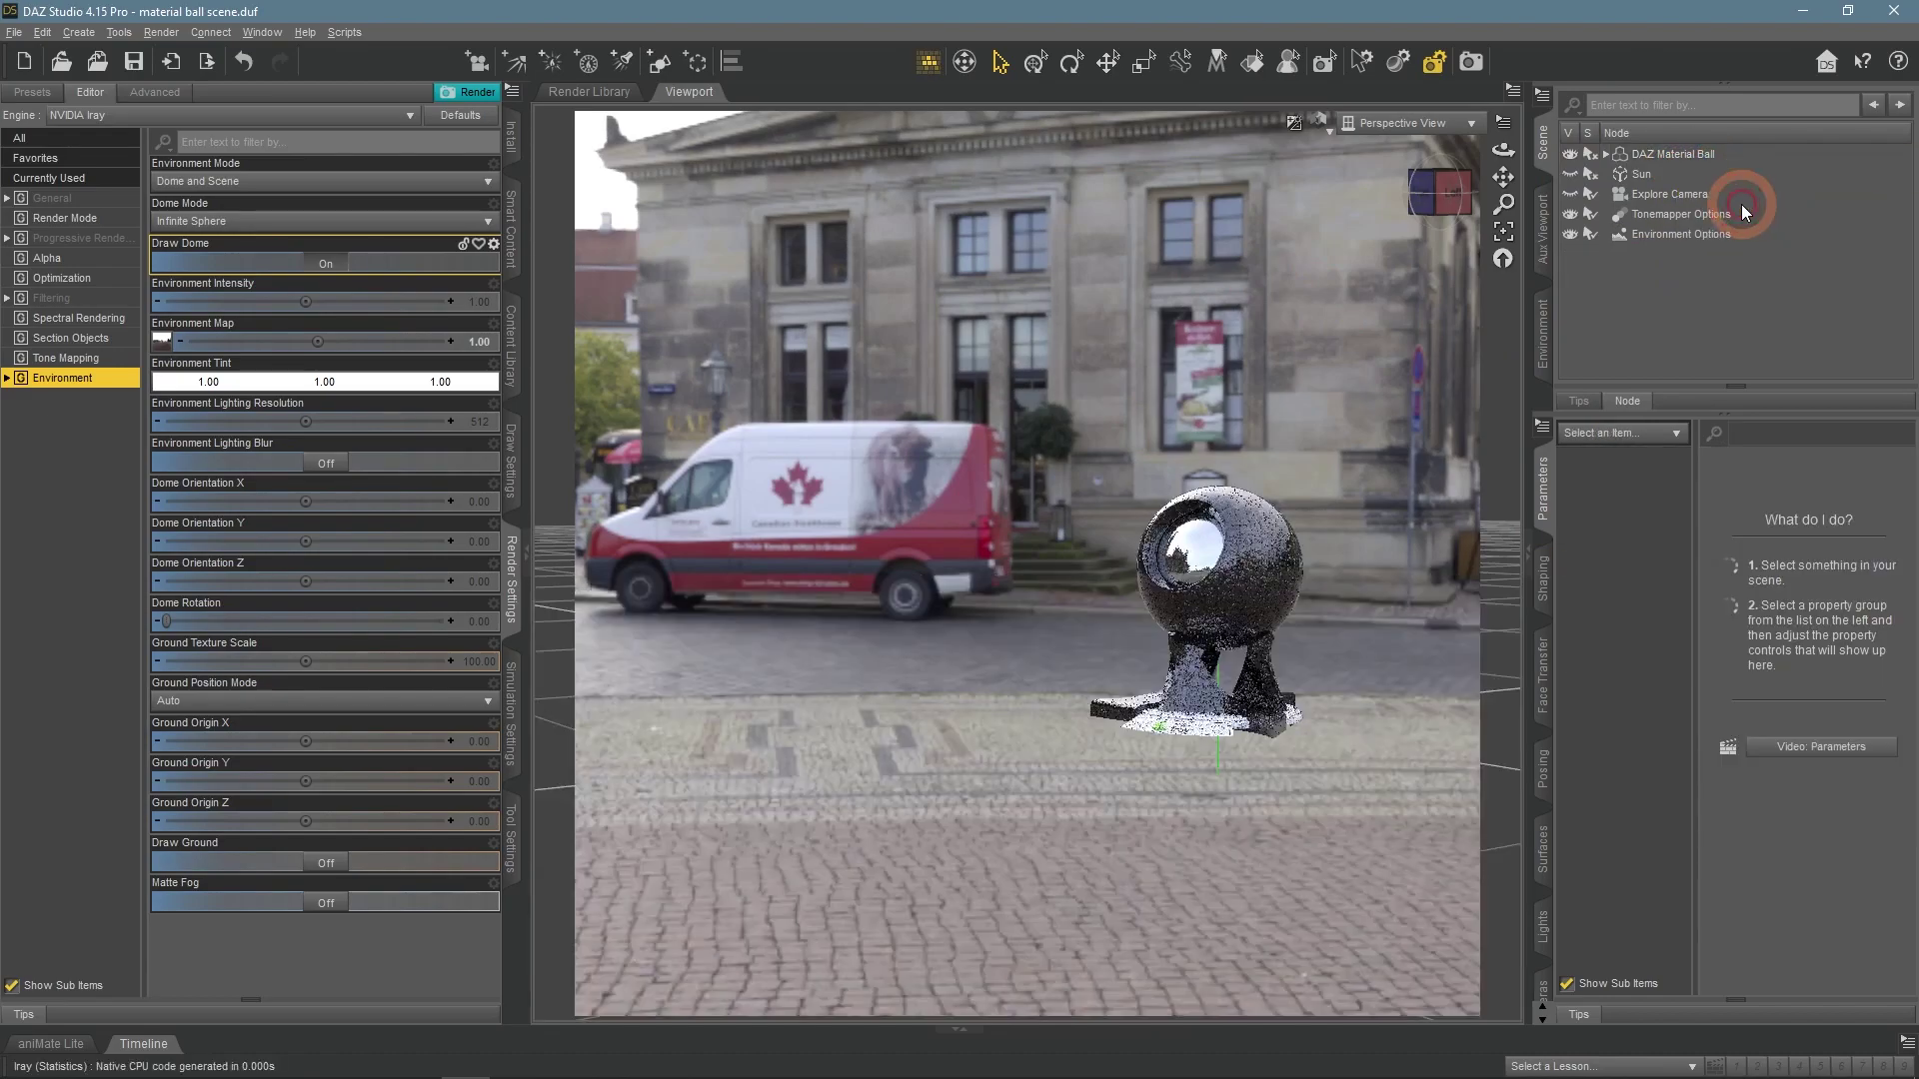
mouse_move(1503, 152)
left_mouse_down()
mouse_move(1477, 150)
mouse_move(1315, 514)
left_mouse_up()
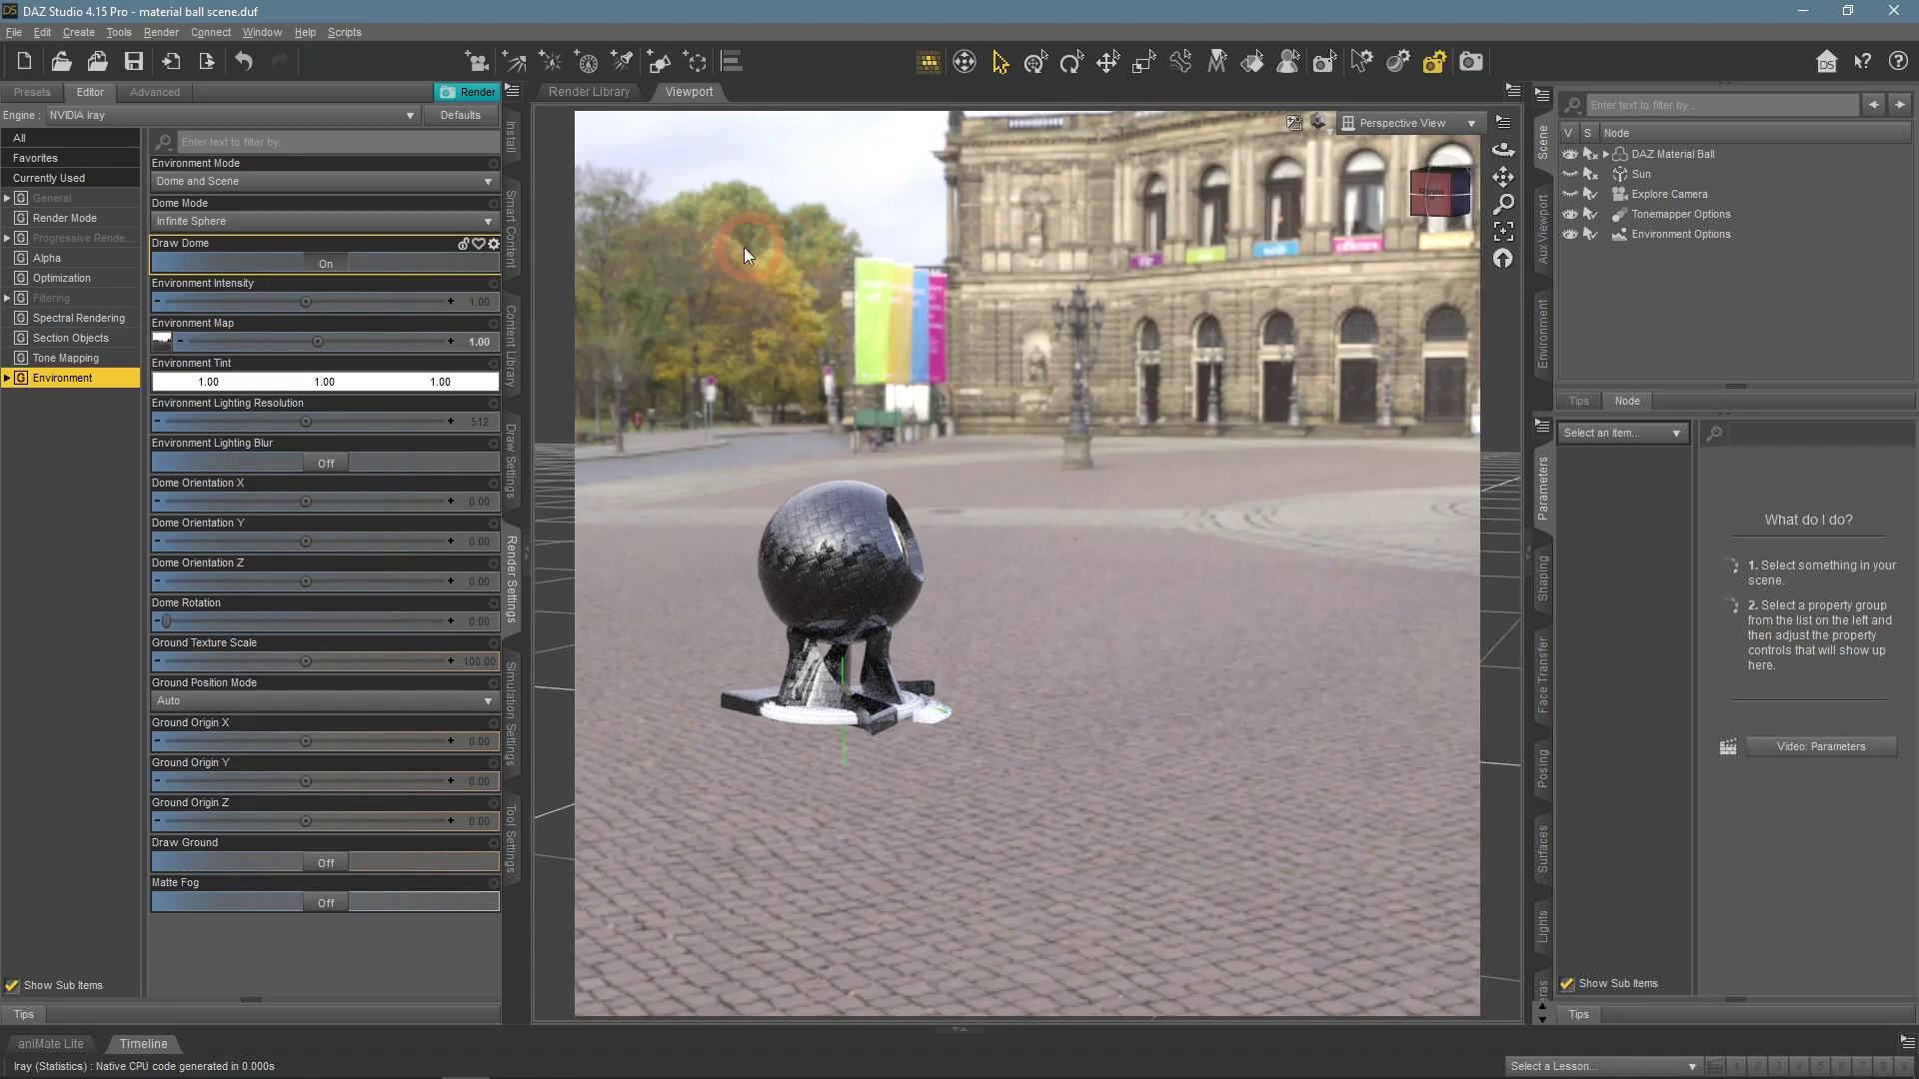
Change Dome Mode to Finite Sphere, then to Finite Box
left_click(418, 220)
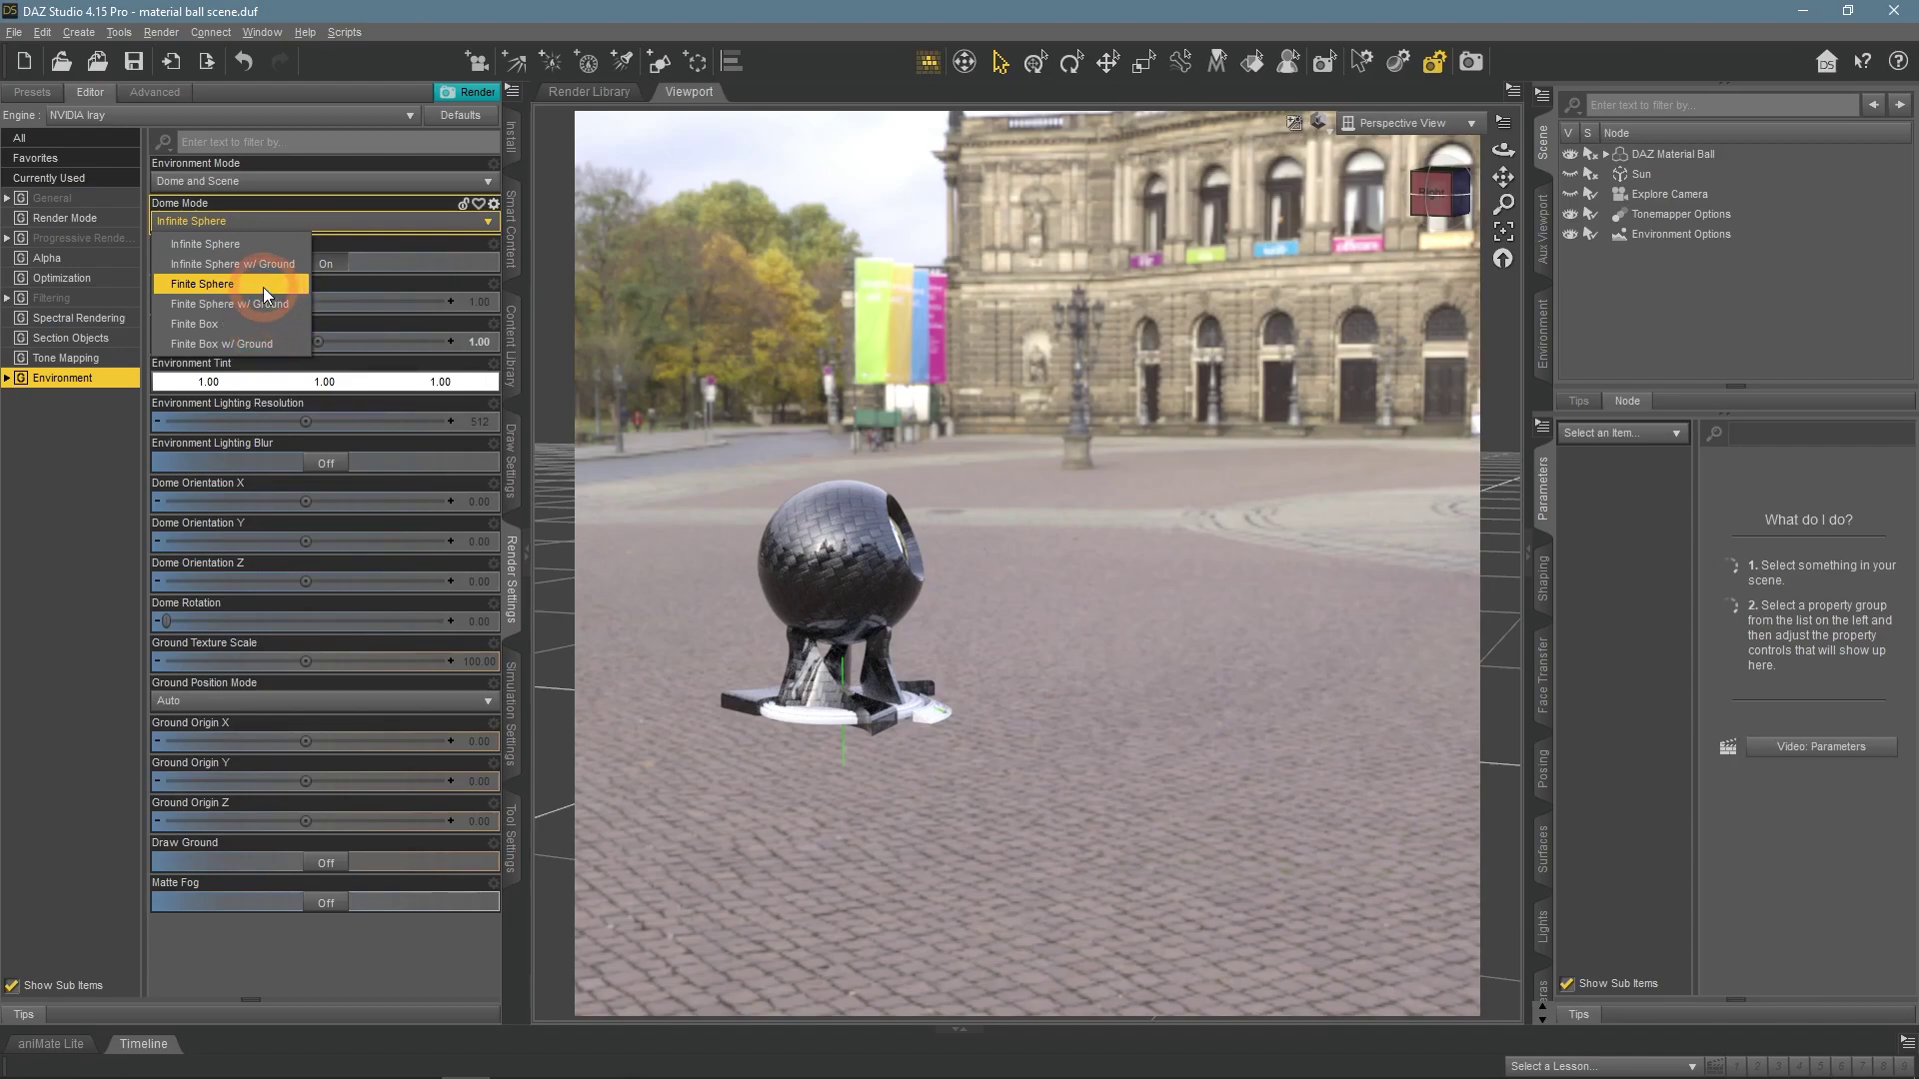
left_click(264, 285)
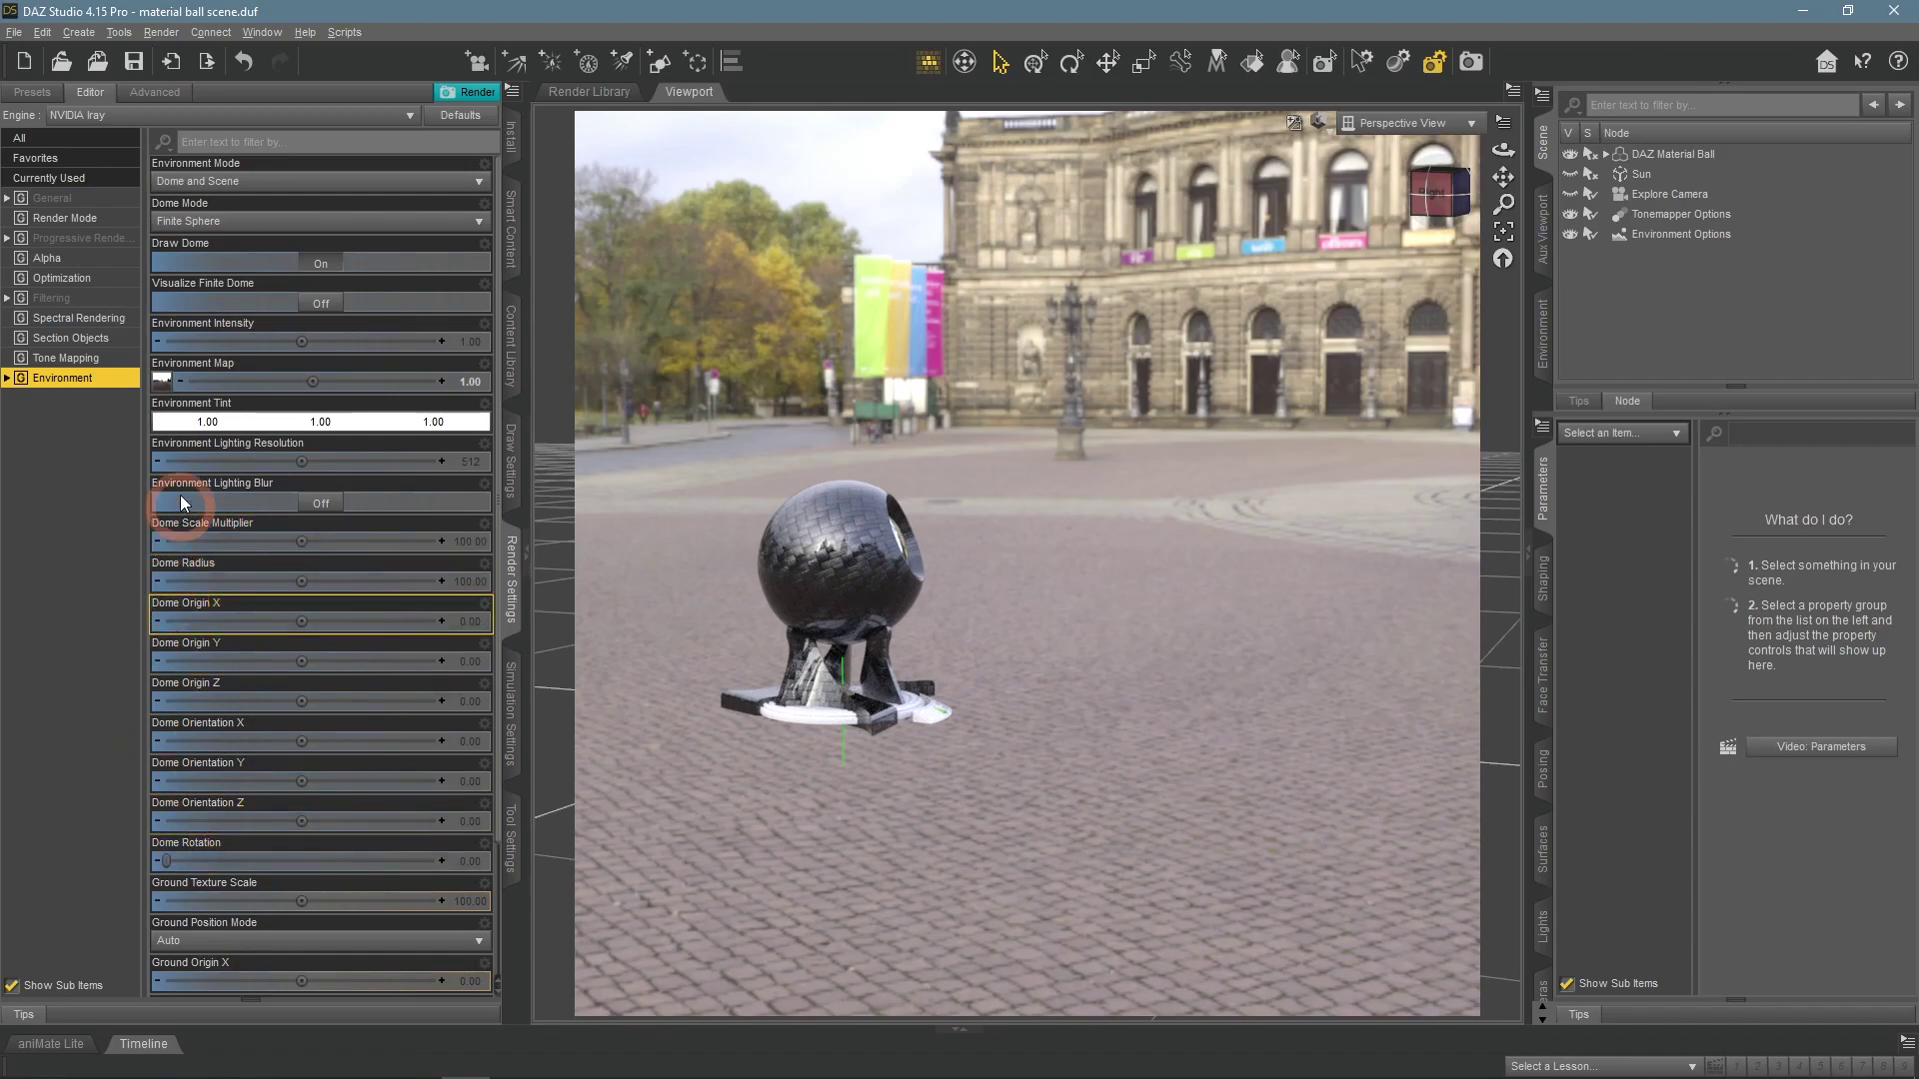
left_click(305, 220)
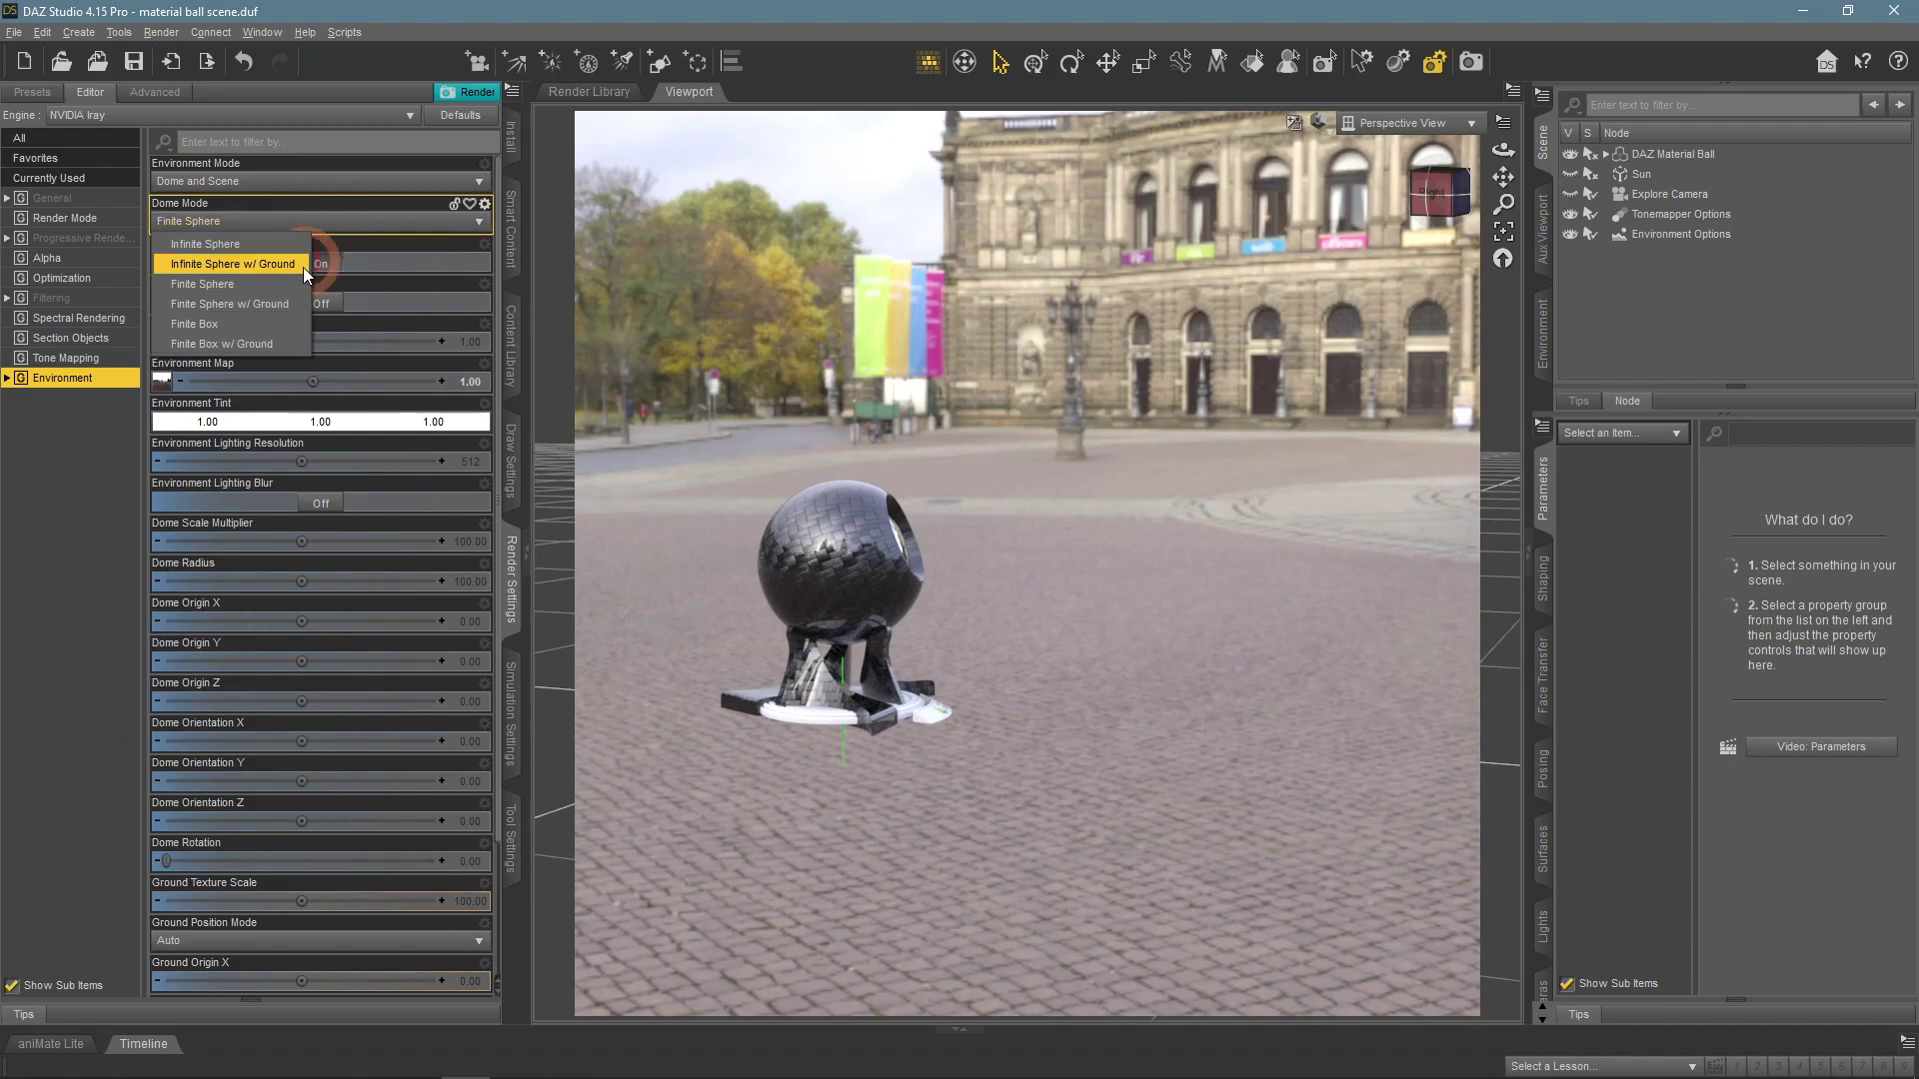
left_click(265, 325)
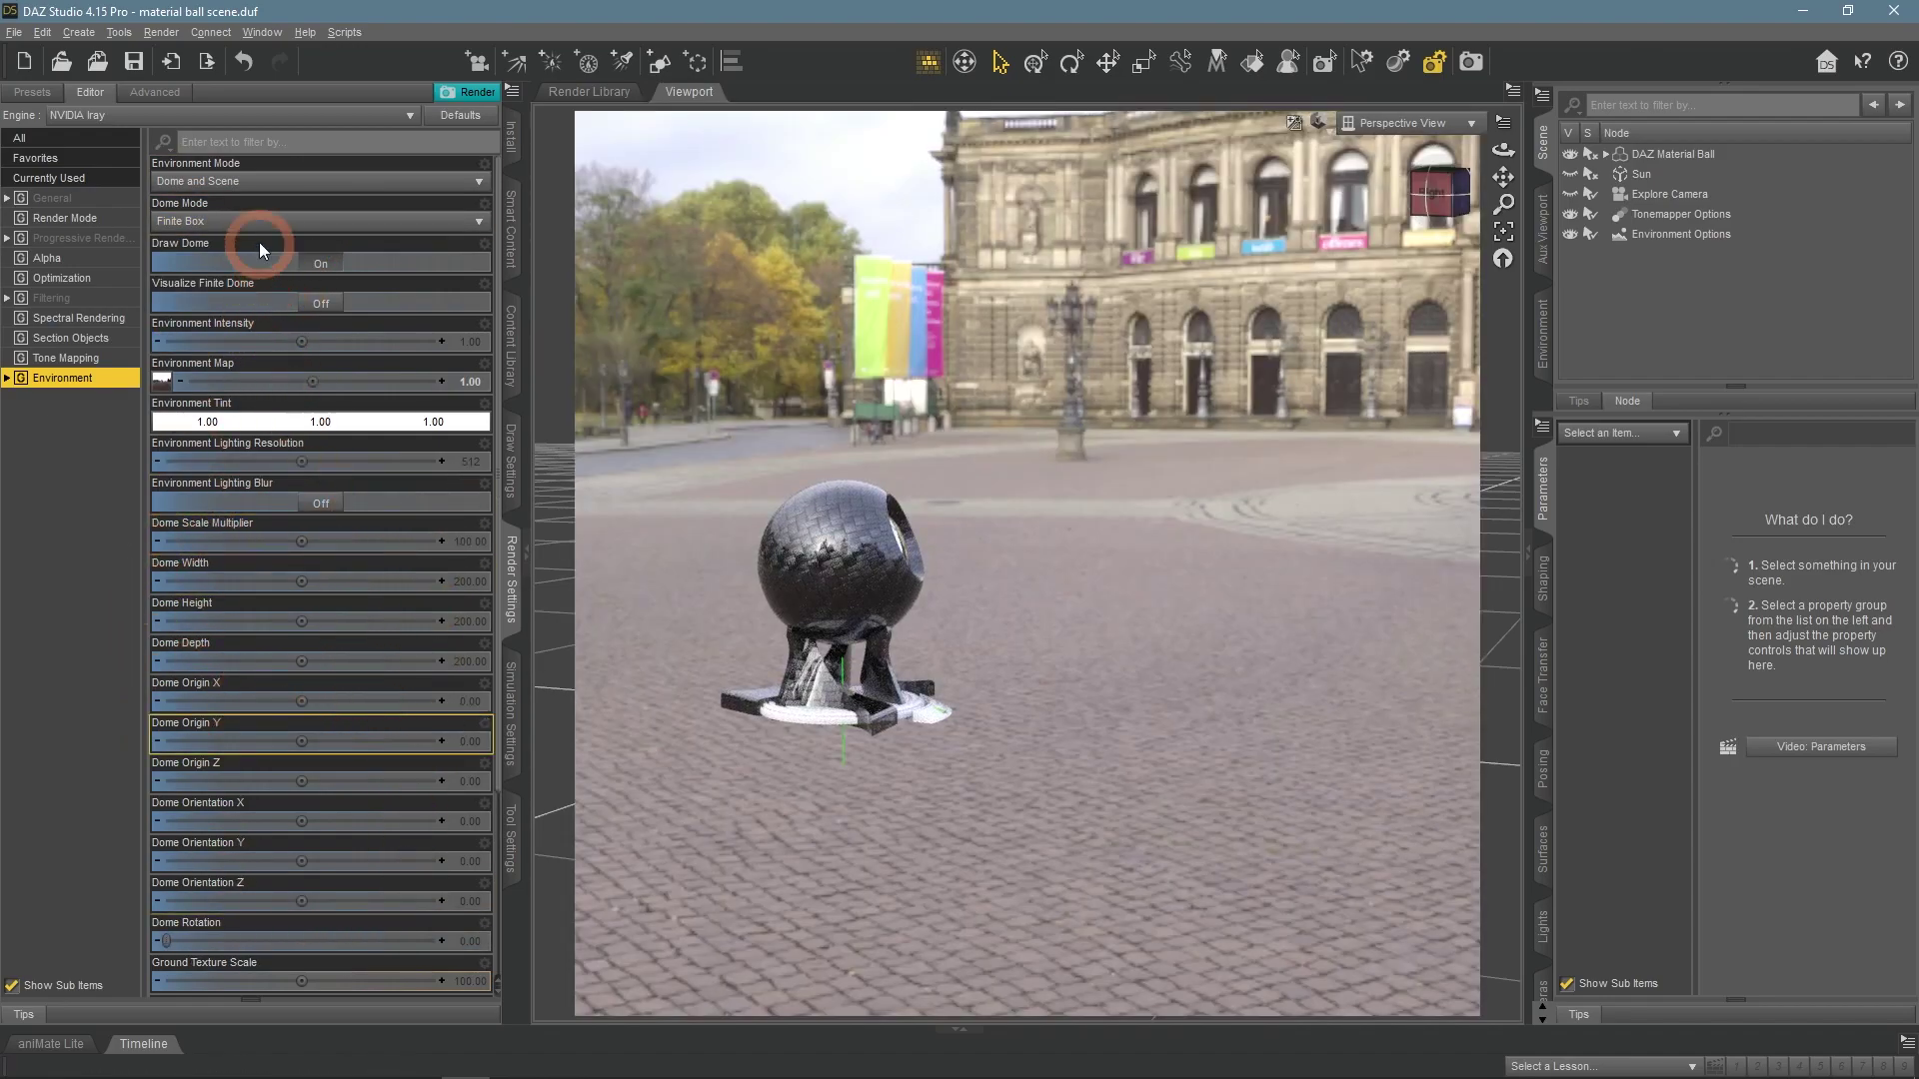
Try a Dome Scale Multiplier of 2, then settle on 1 and inspect the box
left_click(474, 556)
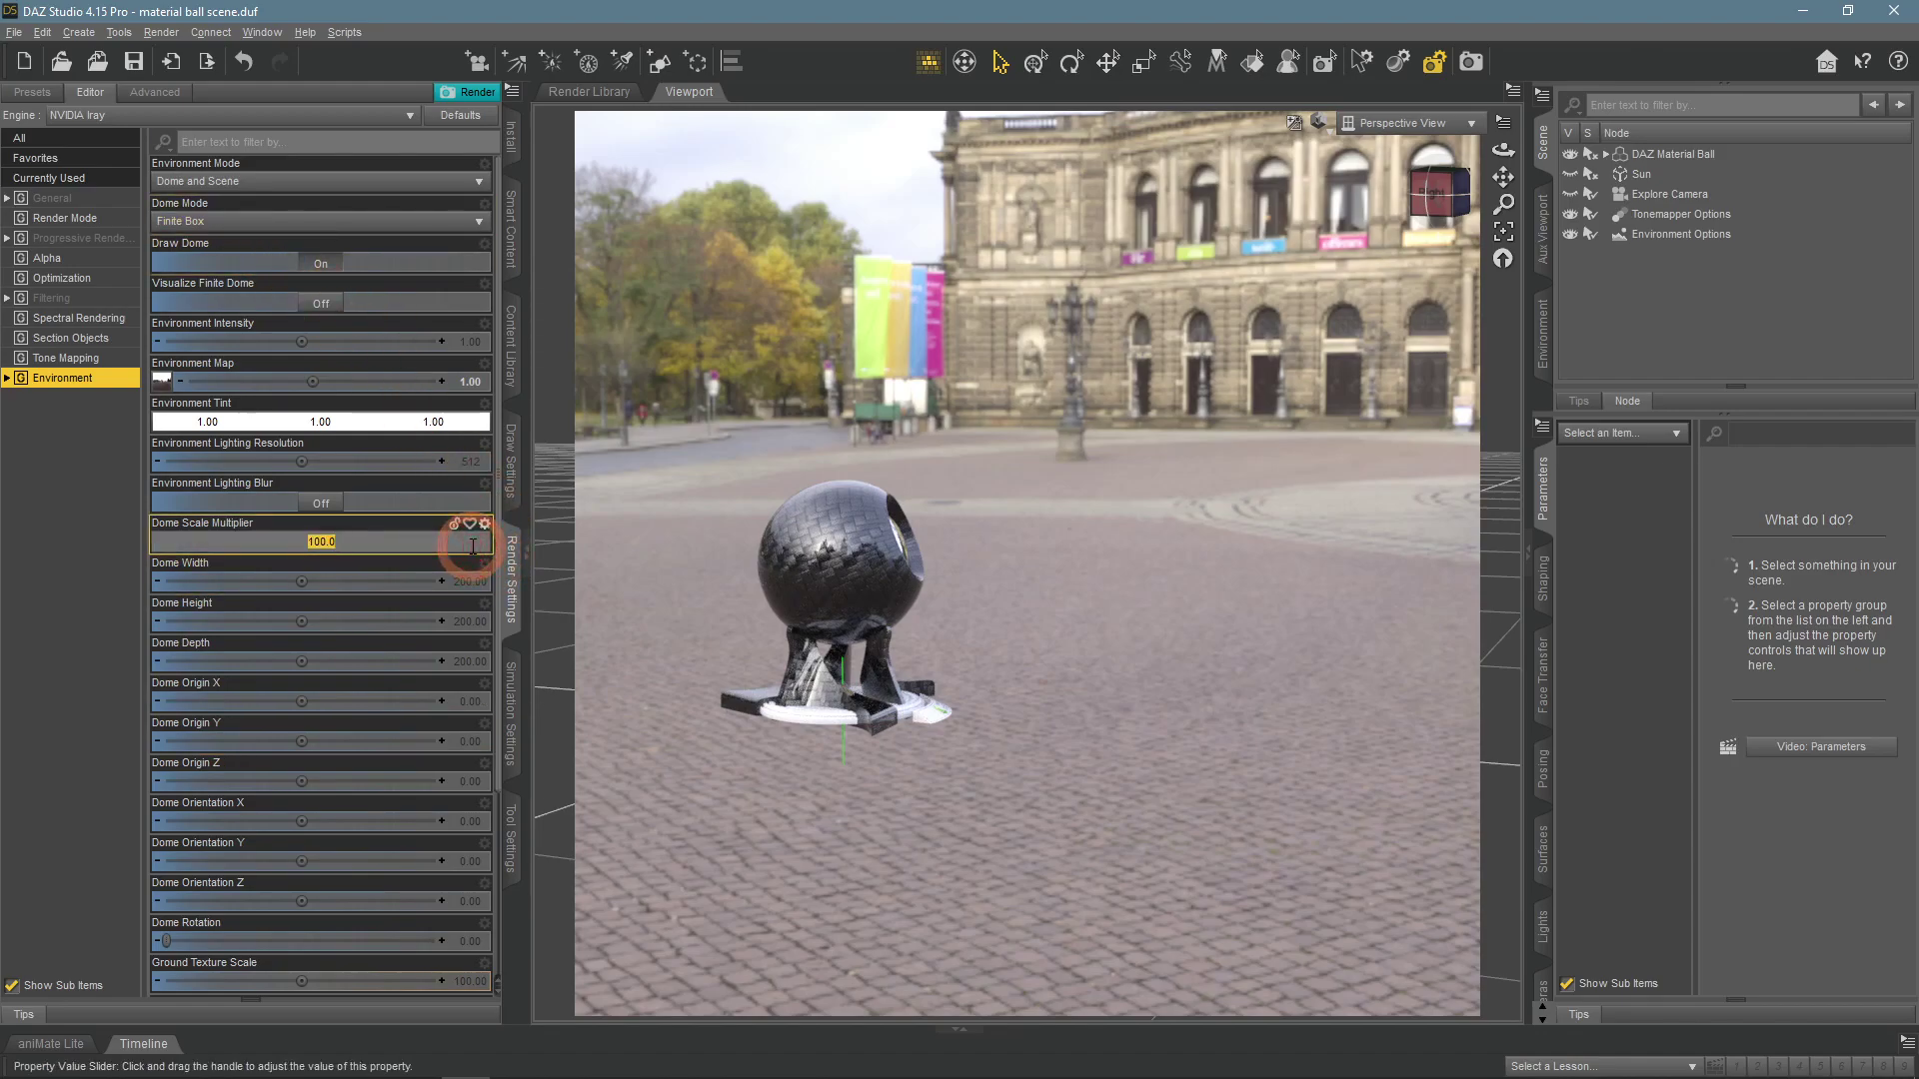
type("2")
key("Return")
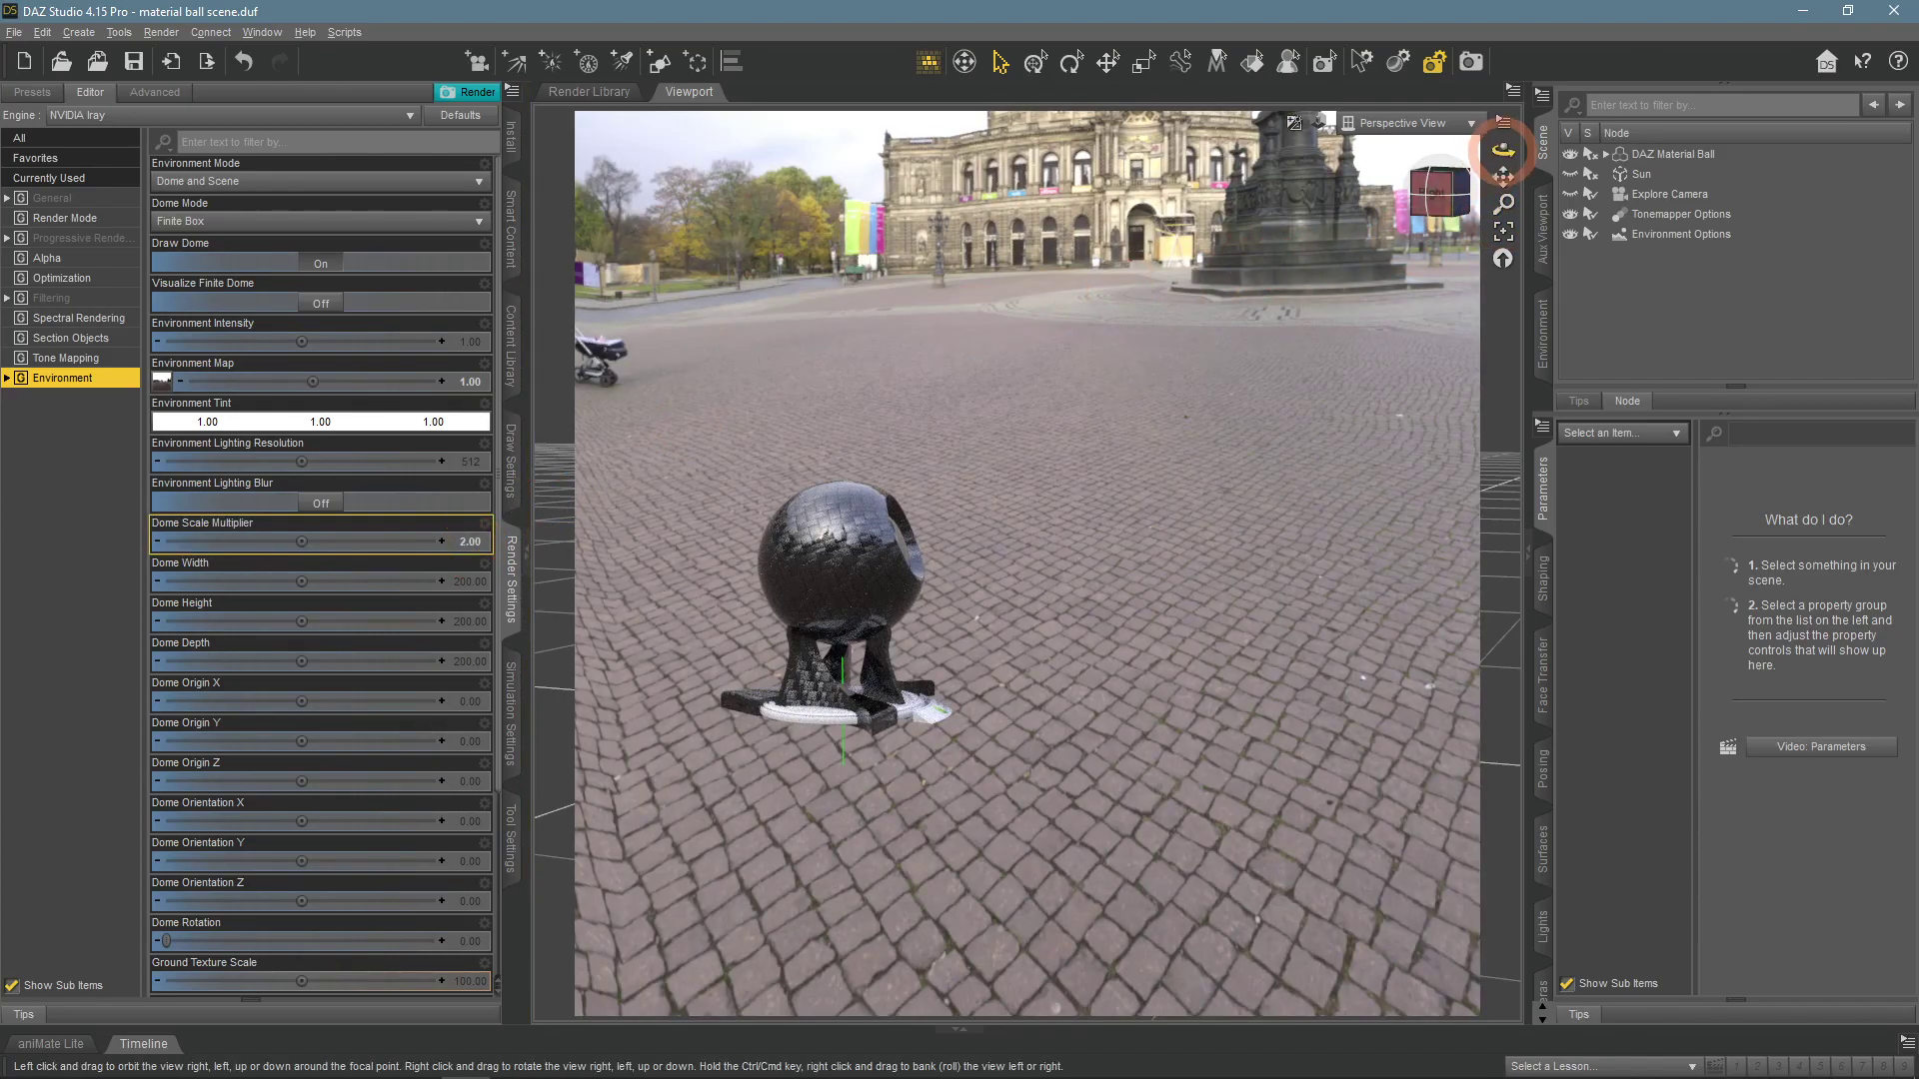
left_click_drag(1502, 159, 1503, 150)
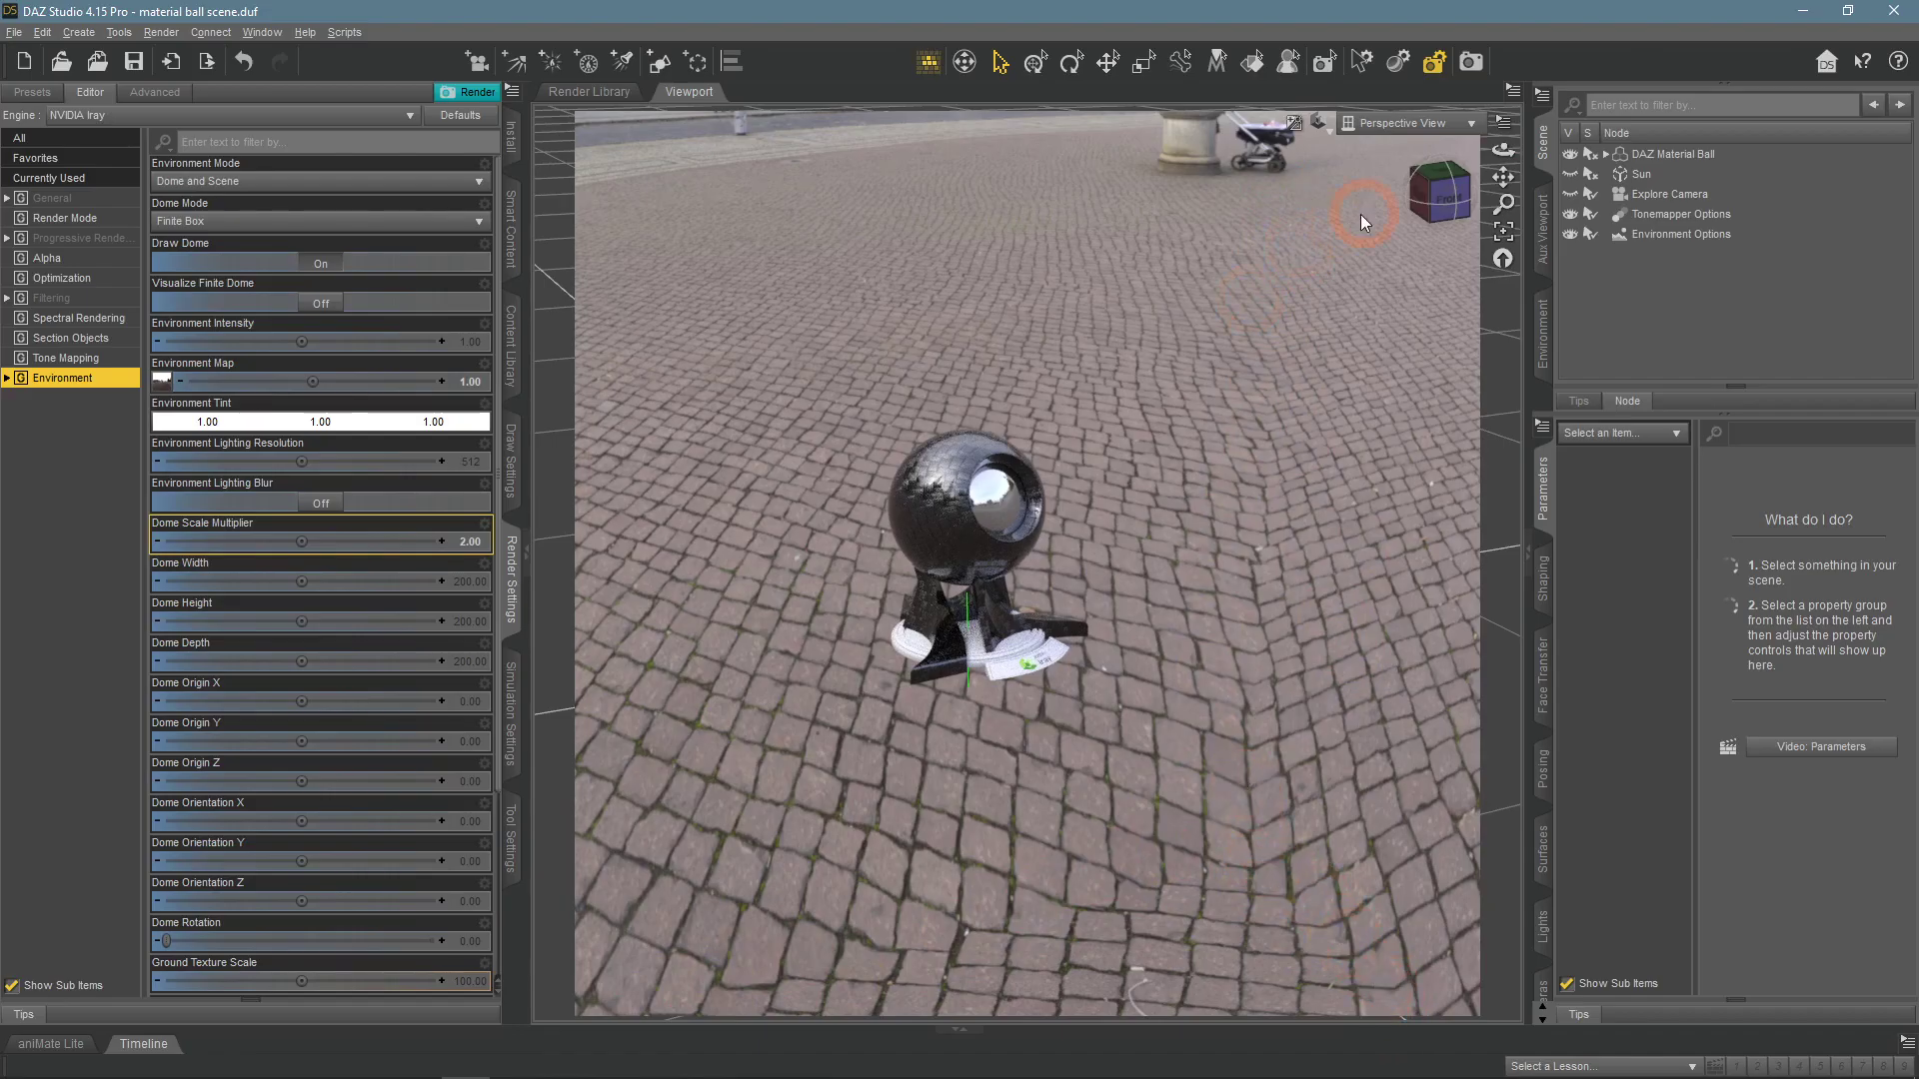
left_click_drag(1502, 150, 1503, 150)
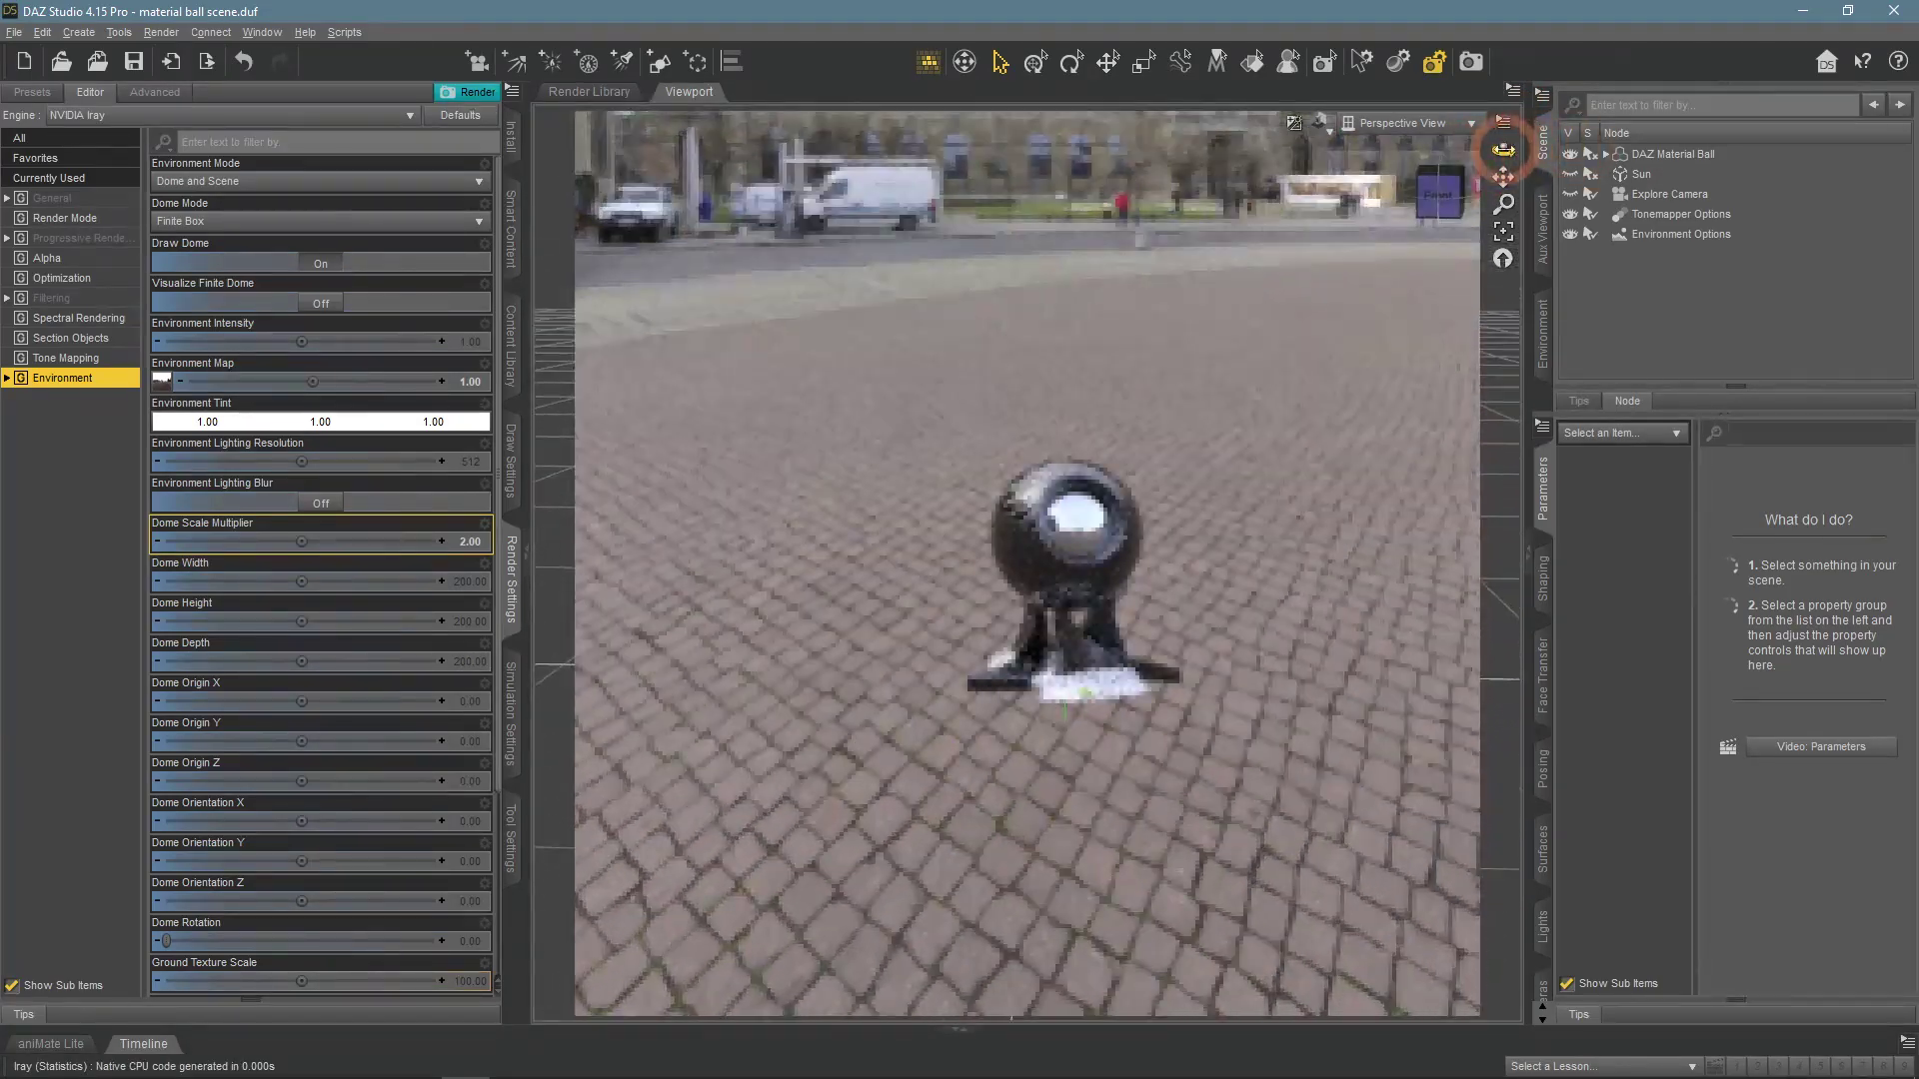
double_click(472, 544)
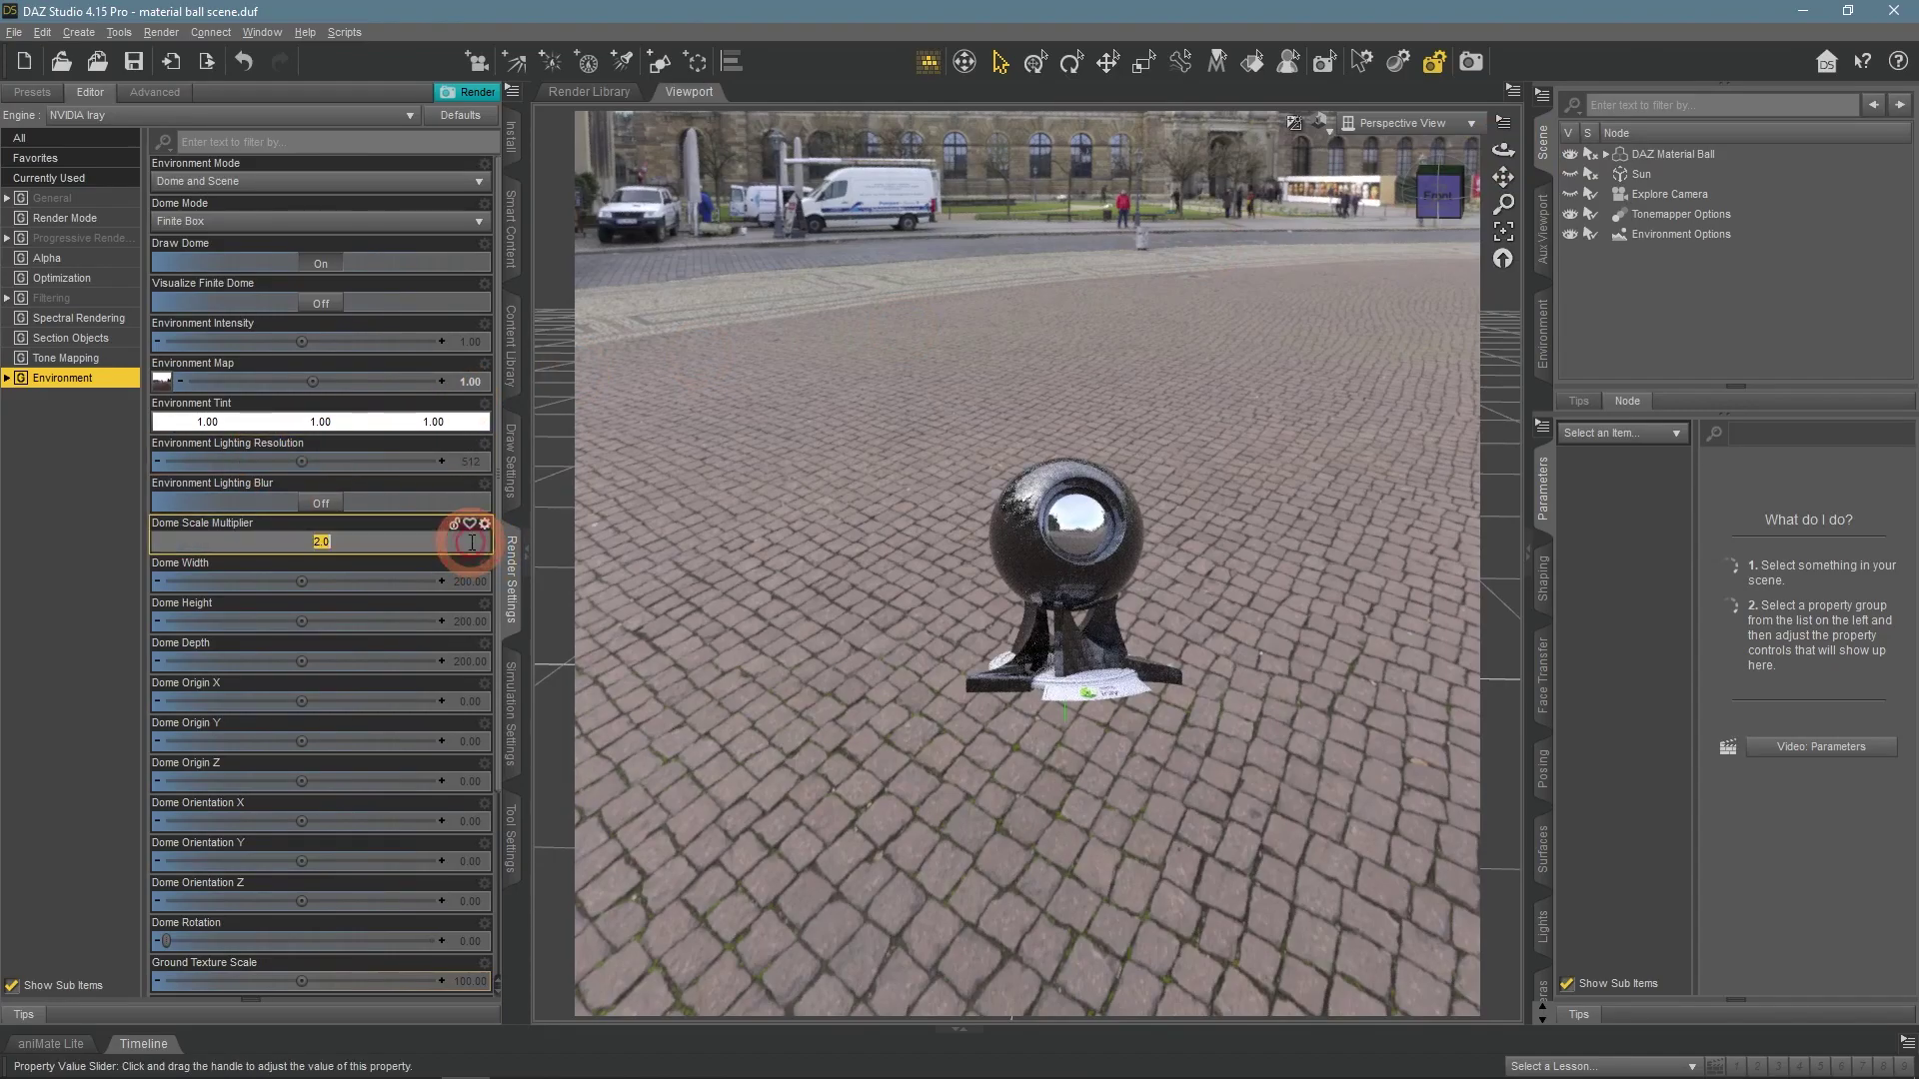
type("1")
key("Return")
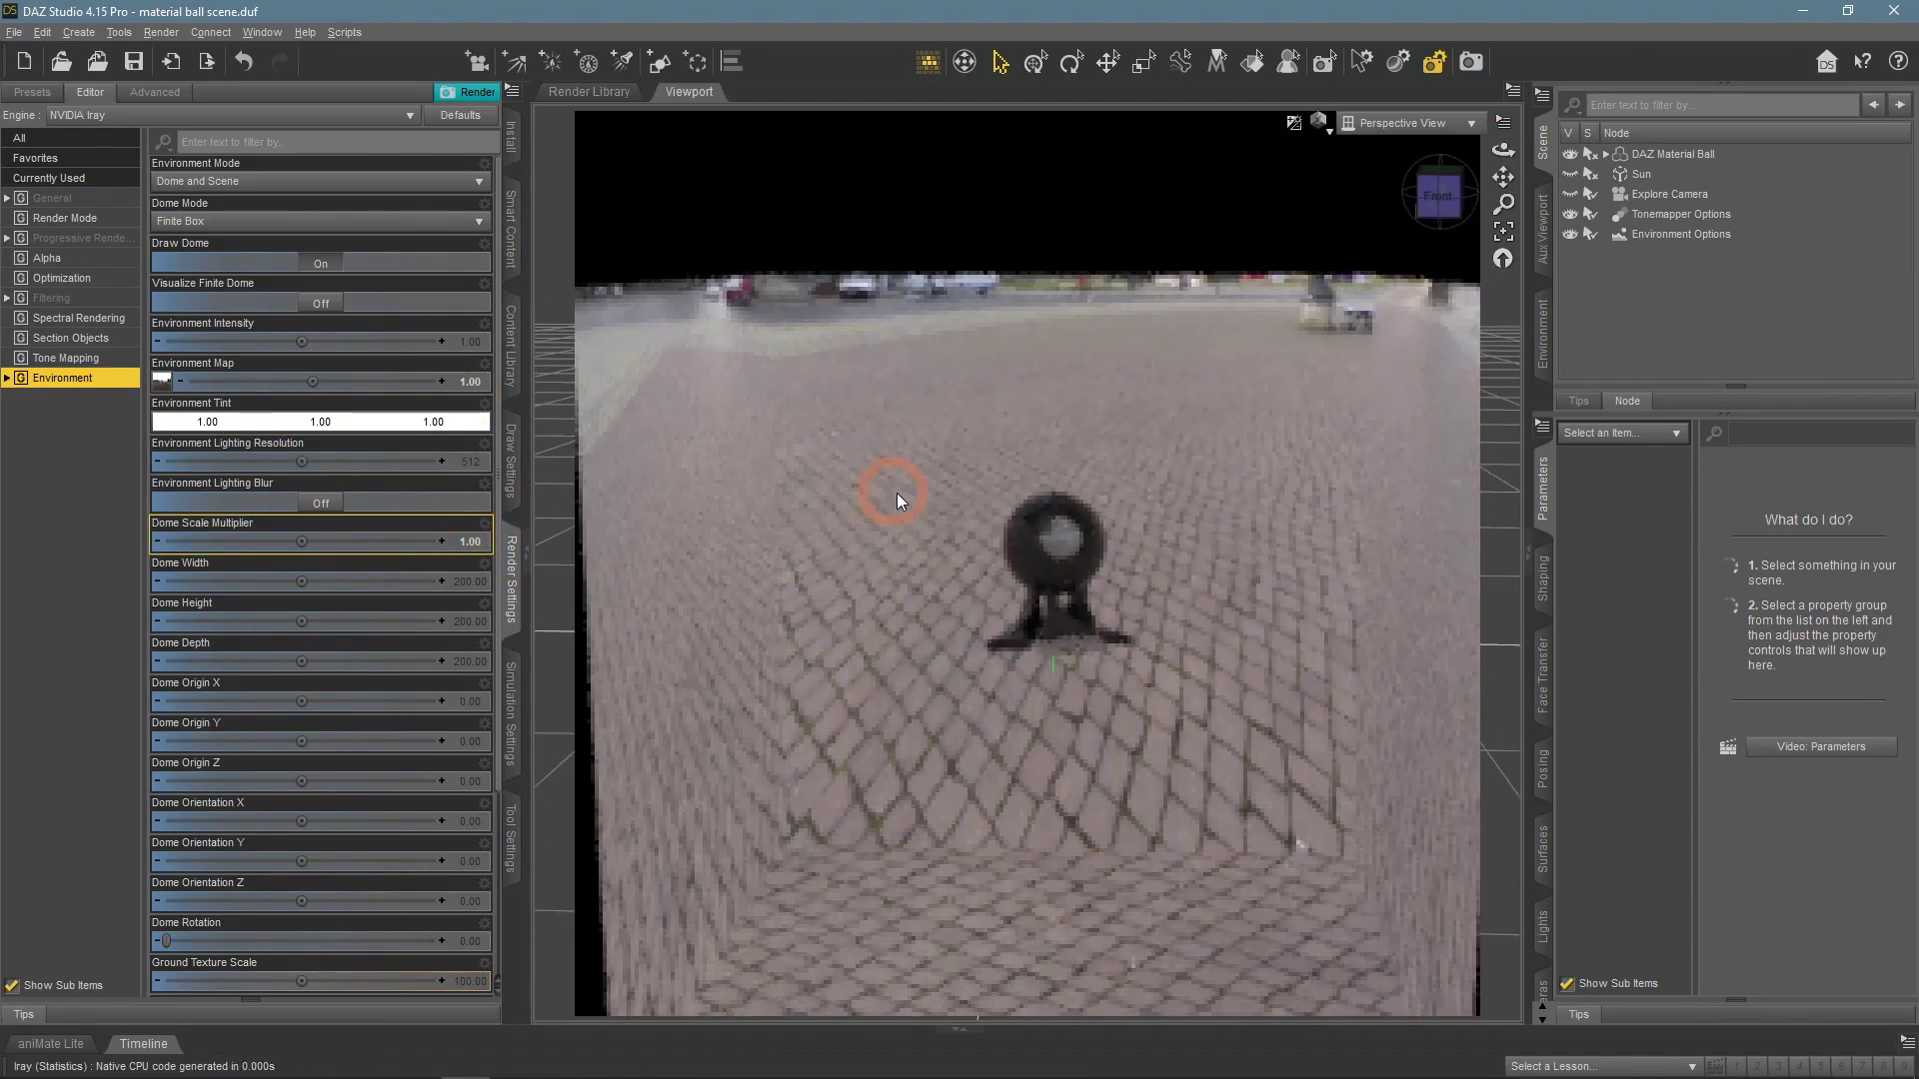
left_click_drag(1503, 148, 1499, 148)
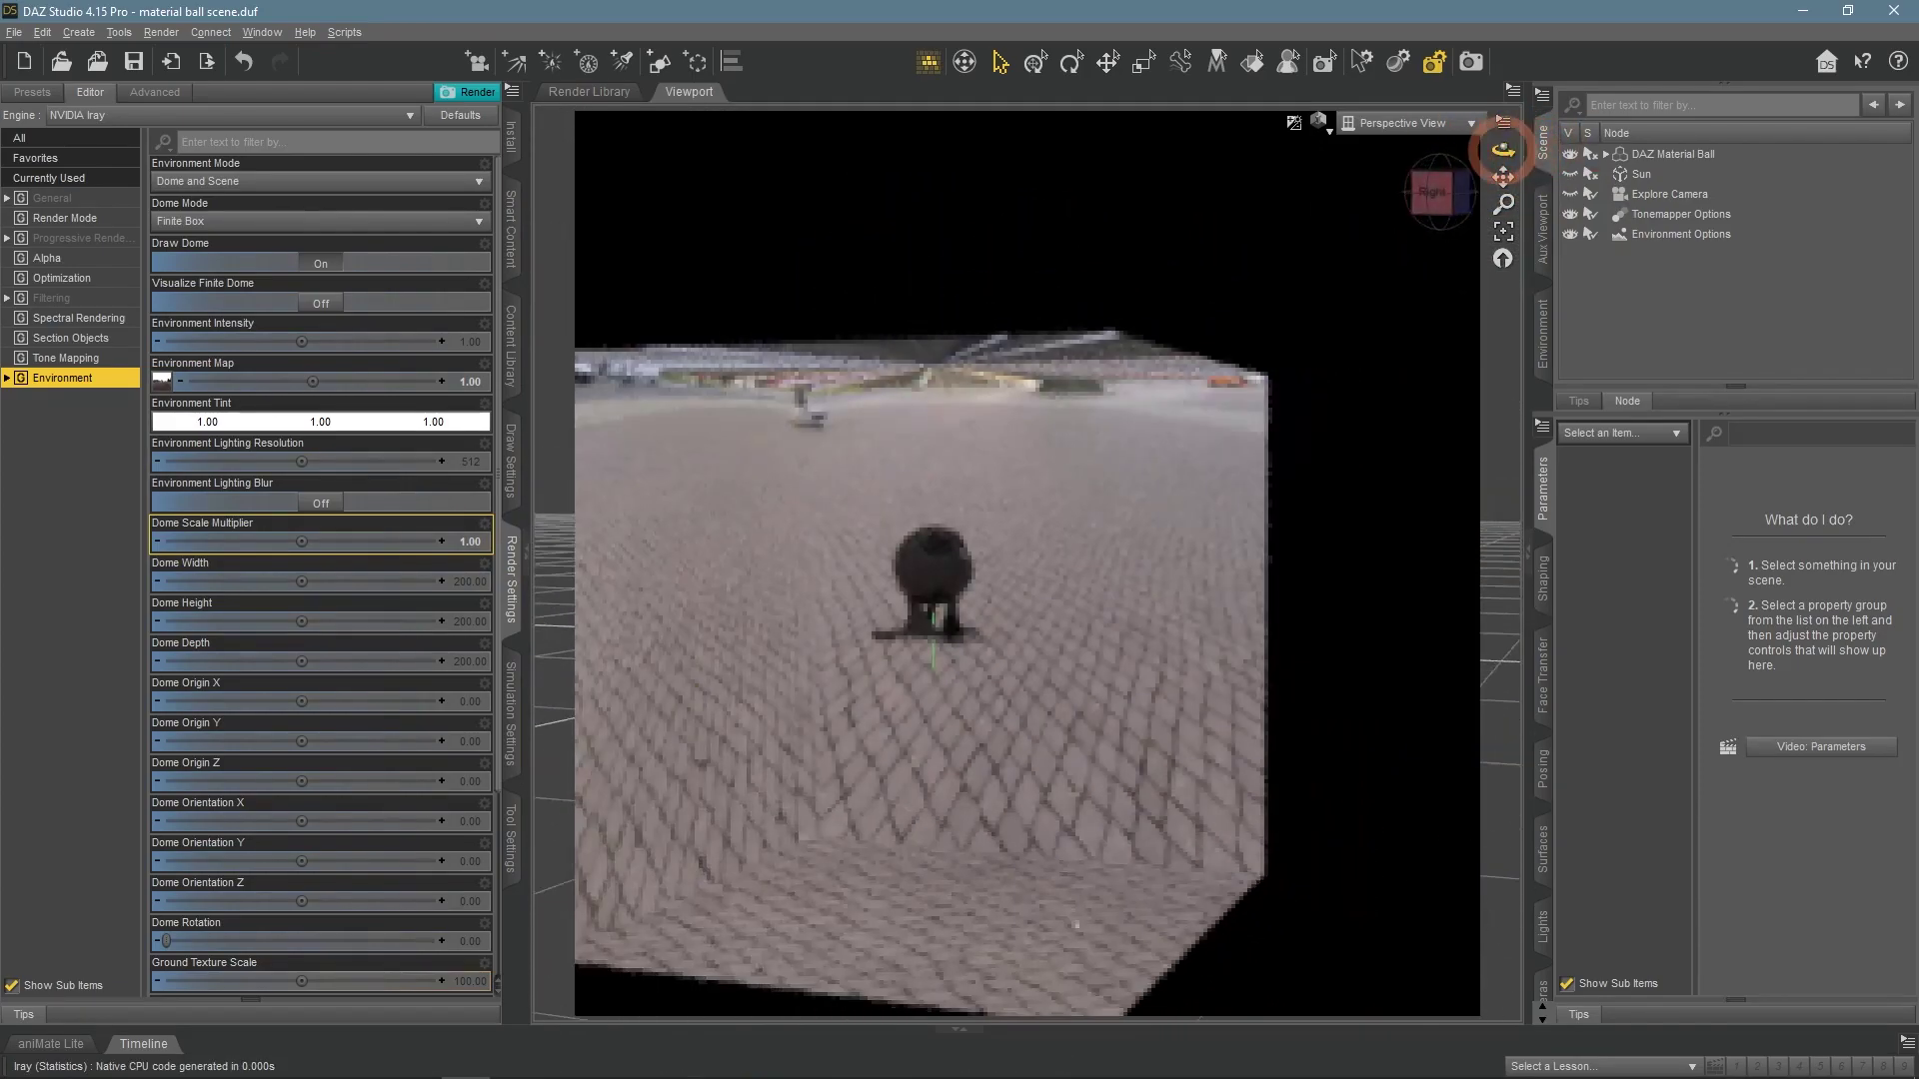
Preview through the Explore Camera, return to Perspective, and set Dome Mode to Finite Sphere
left_click(1447, 122)
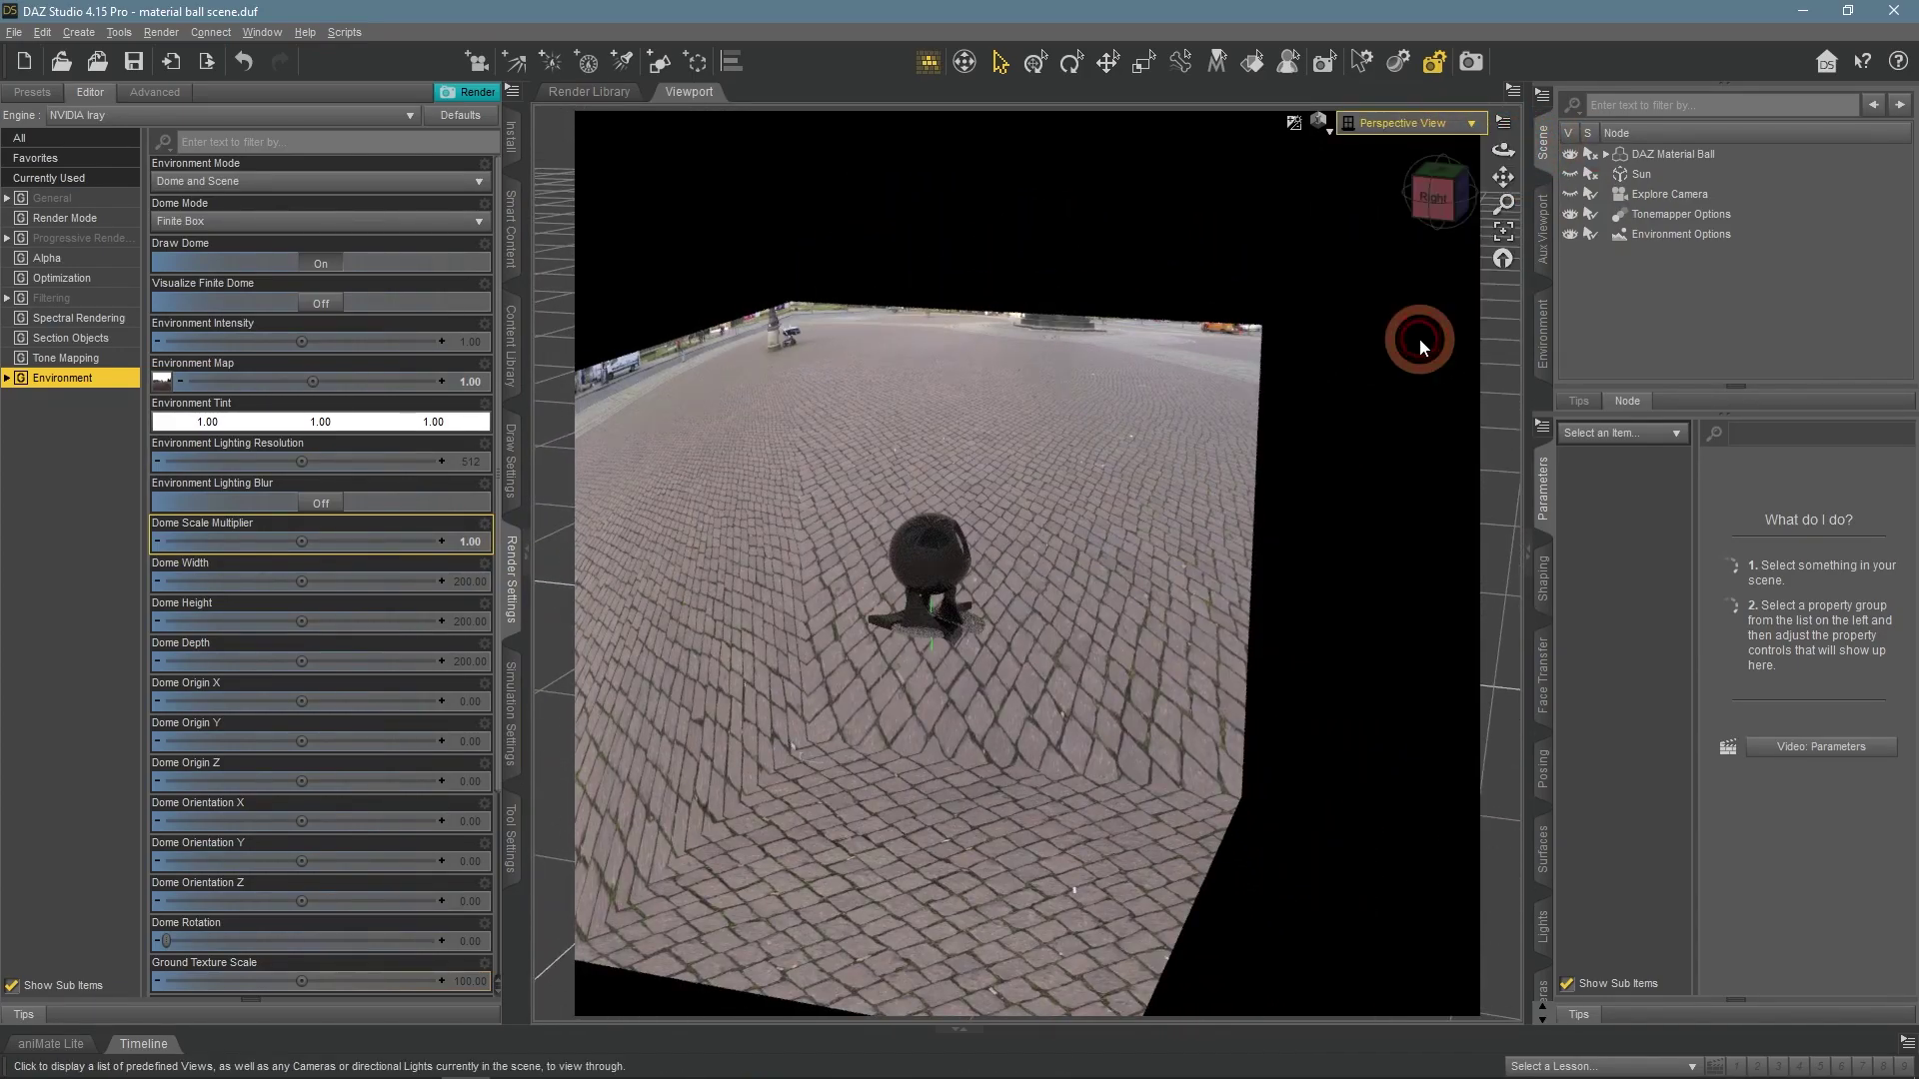
left_click(1419, 335)
left_click(1394, 122)
left_click(1388, 142)
left_click(270, 220)
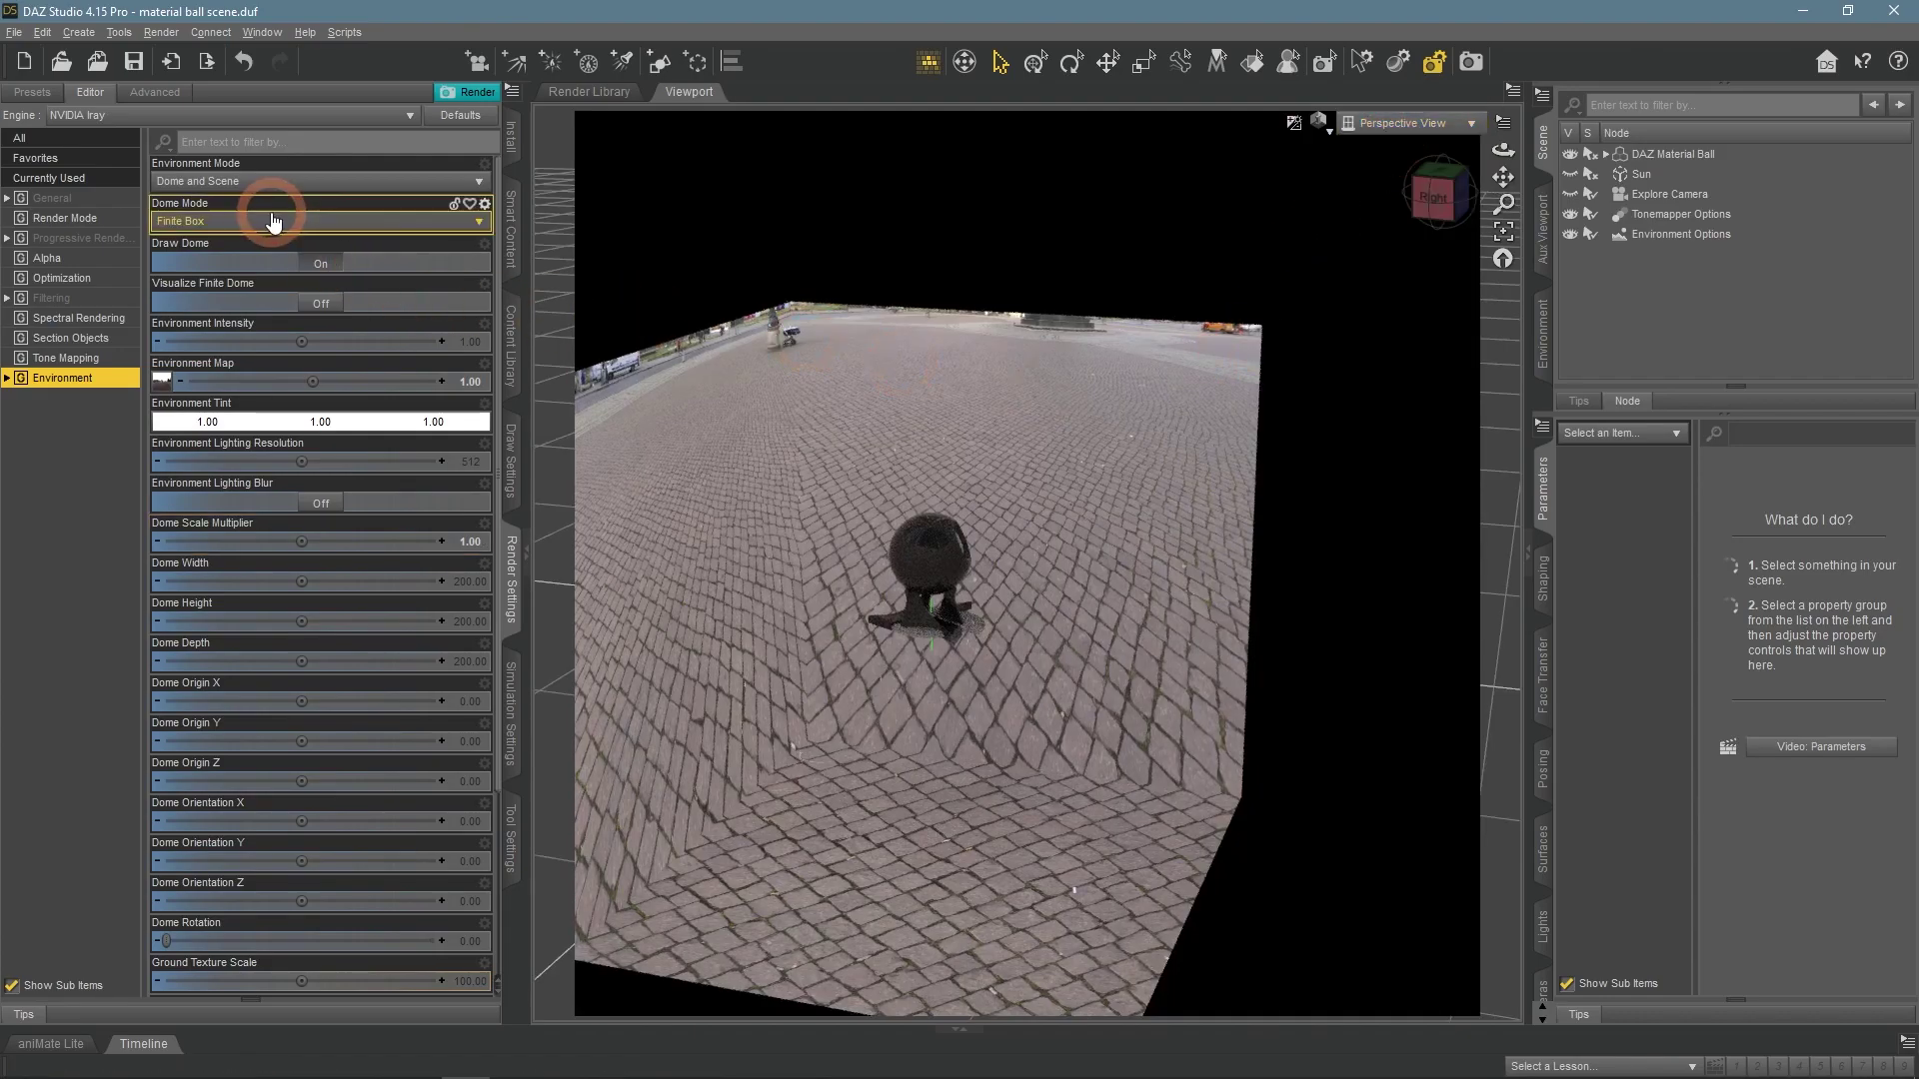
left_click(257, 284)
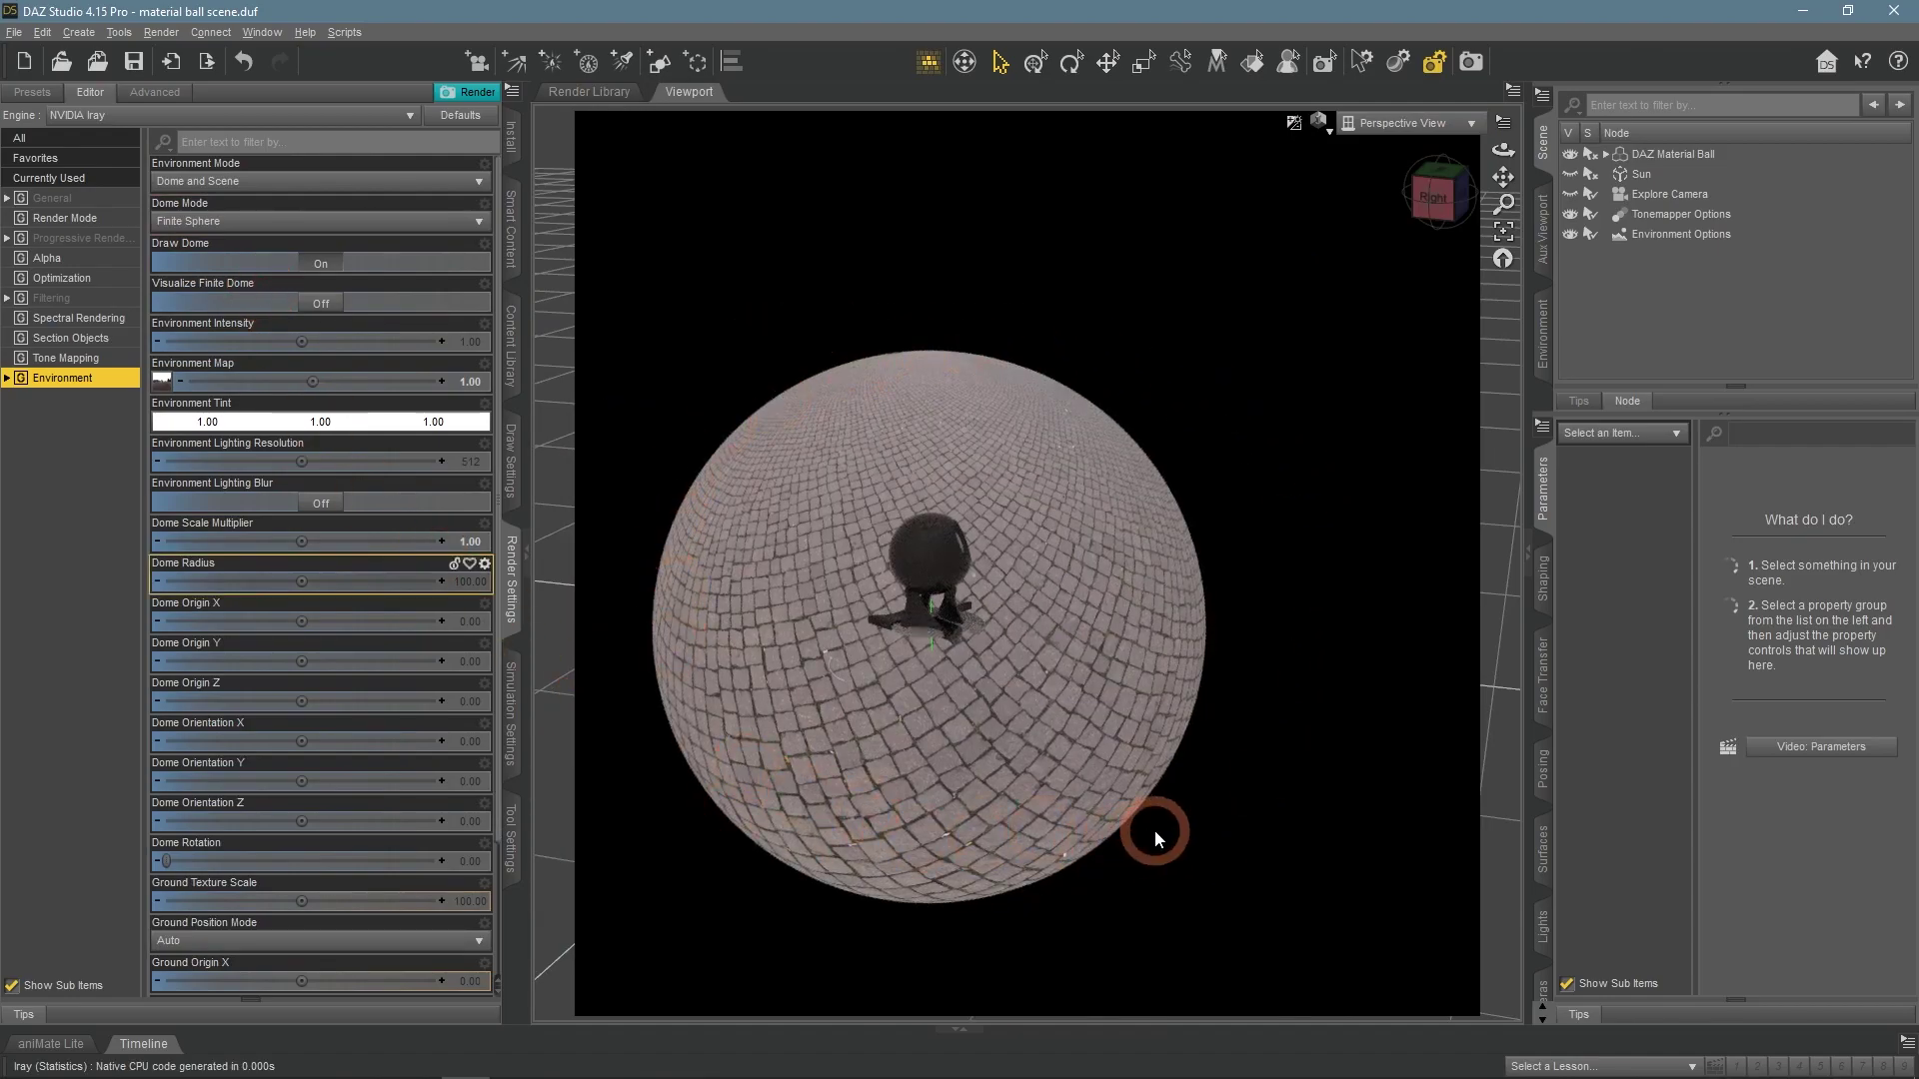
mouse_move(303, 621)
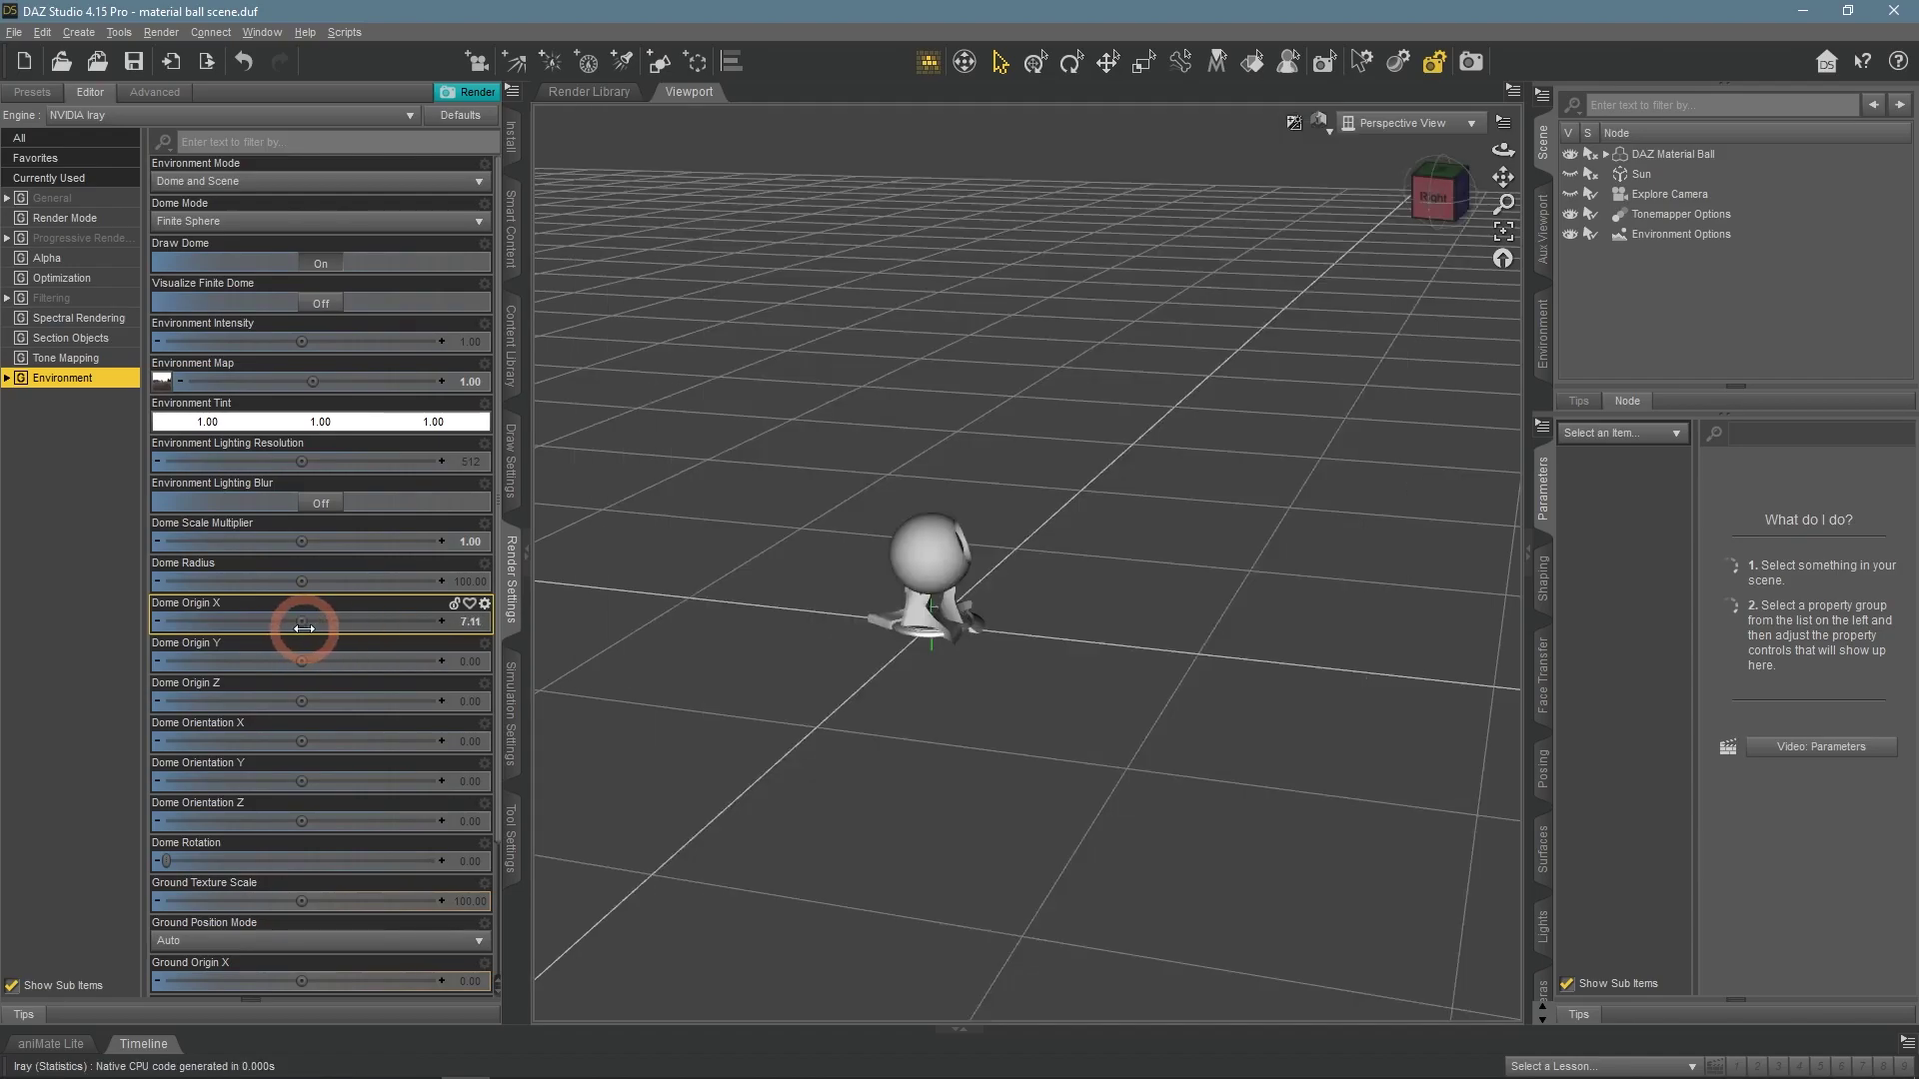
Test Dome Origin X and Y offsets, then reset both to 0
left_click_drag(304, 627, 301, 630)
left_click(472, 627)
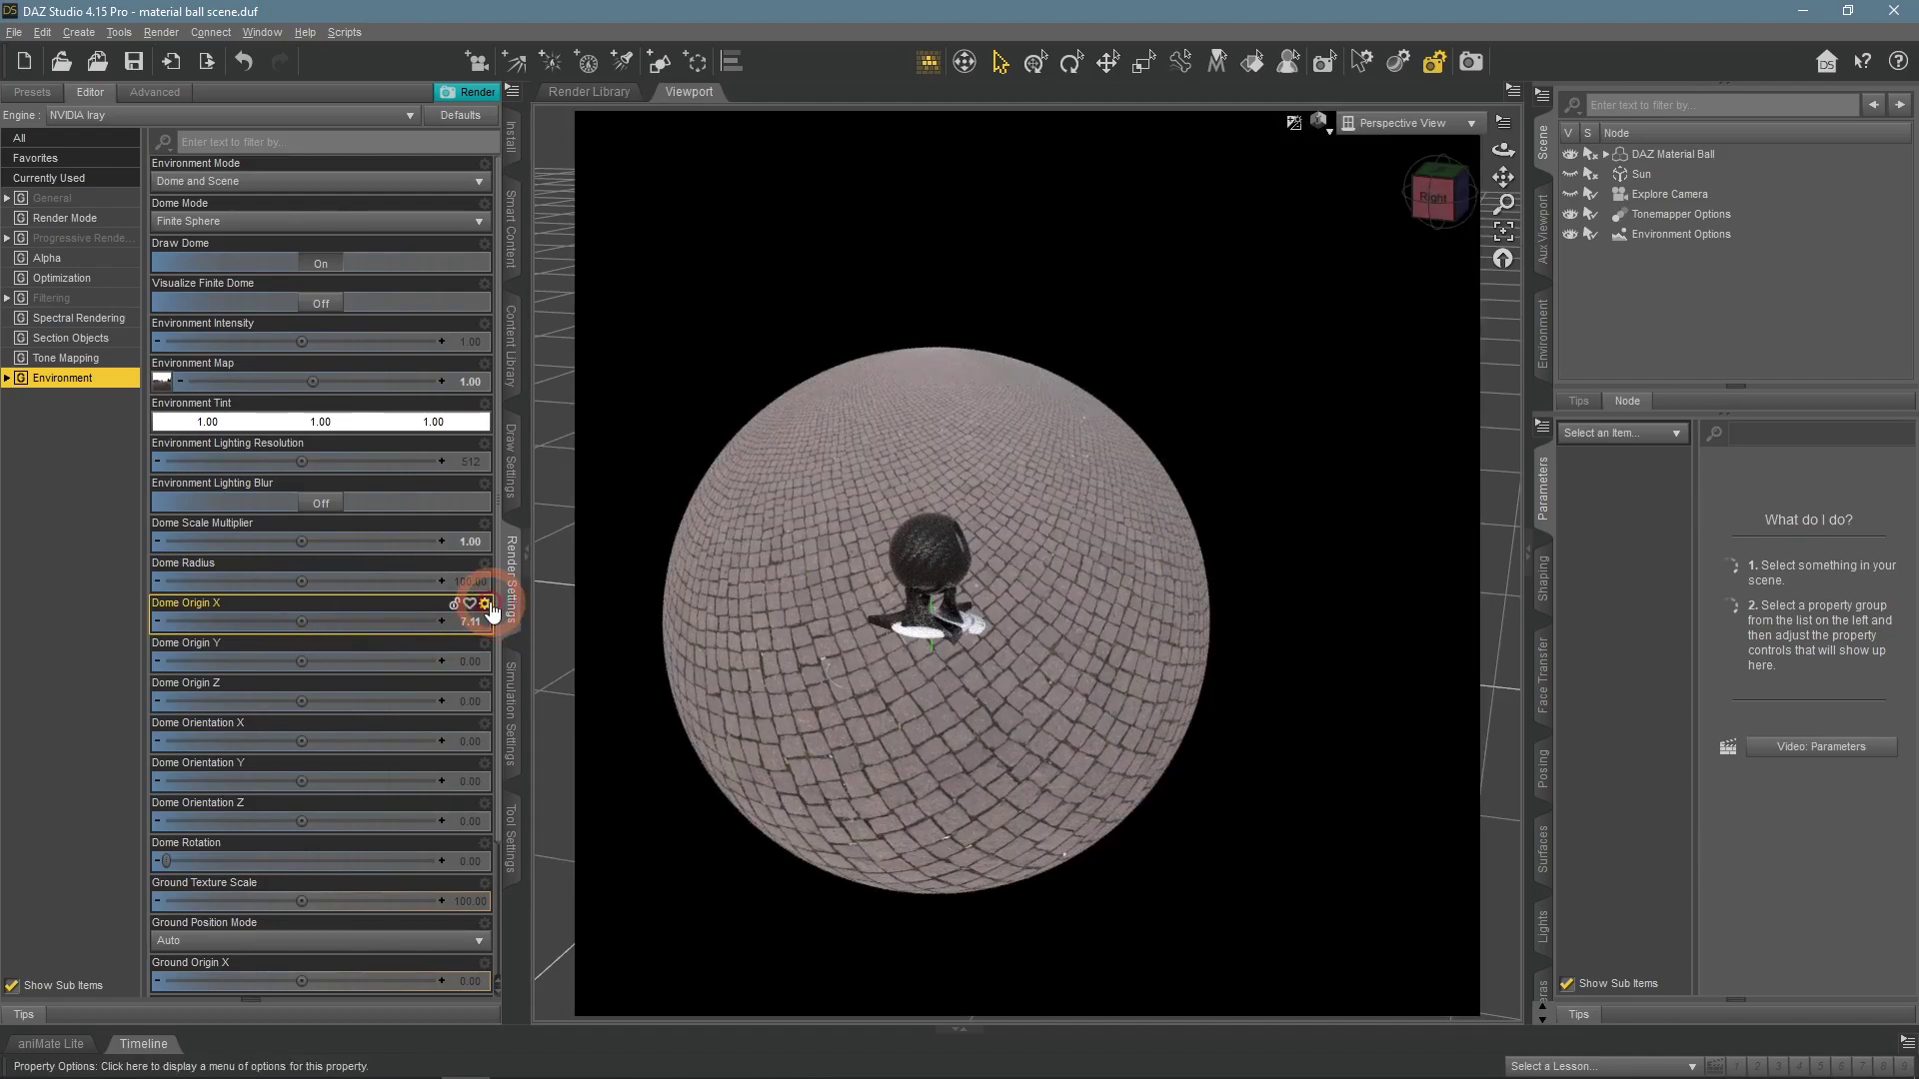
left_click(485, 603)
left_click(518, 712)
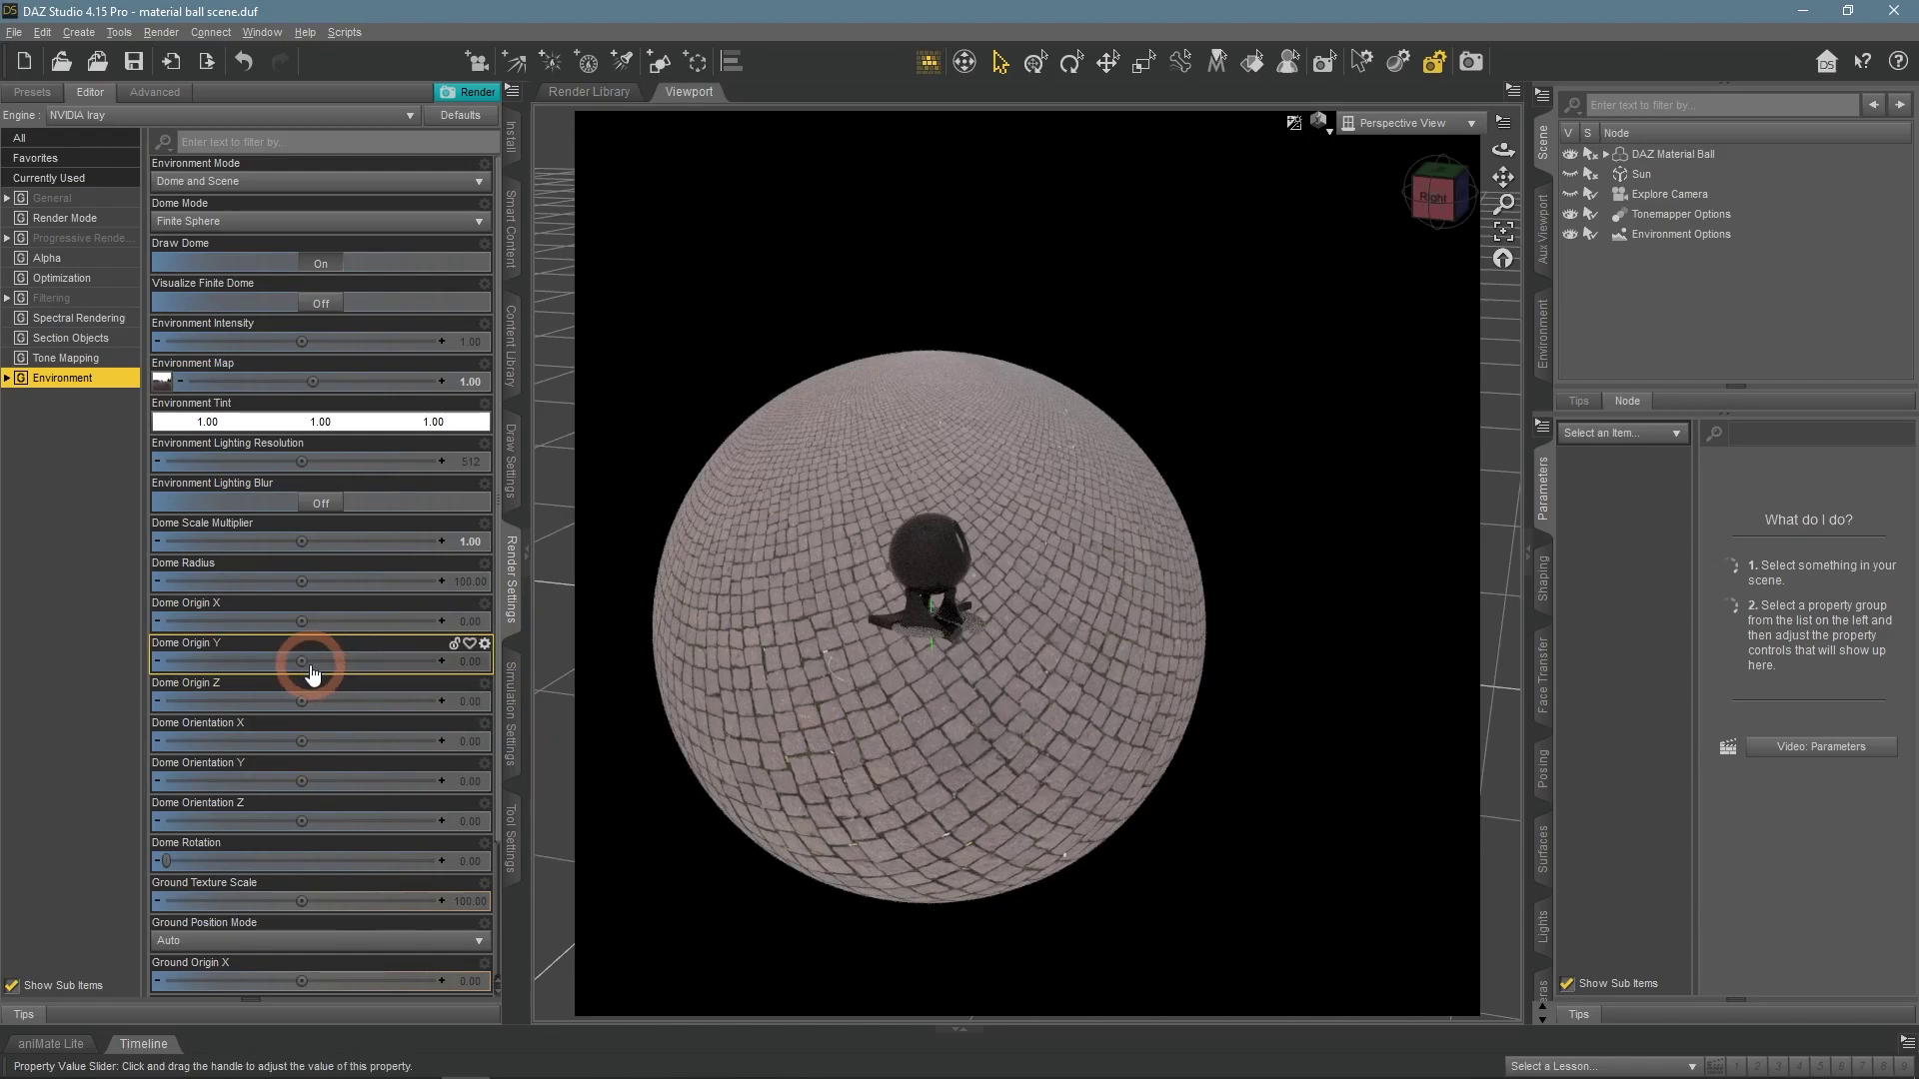
left_click_drag(309, 664, 483, 656)
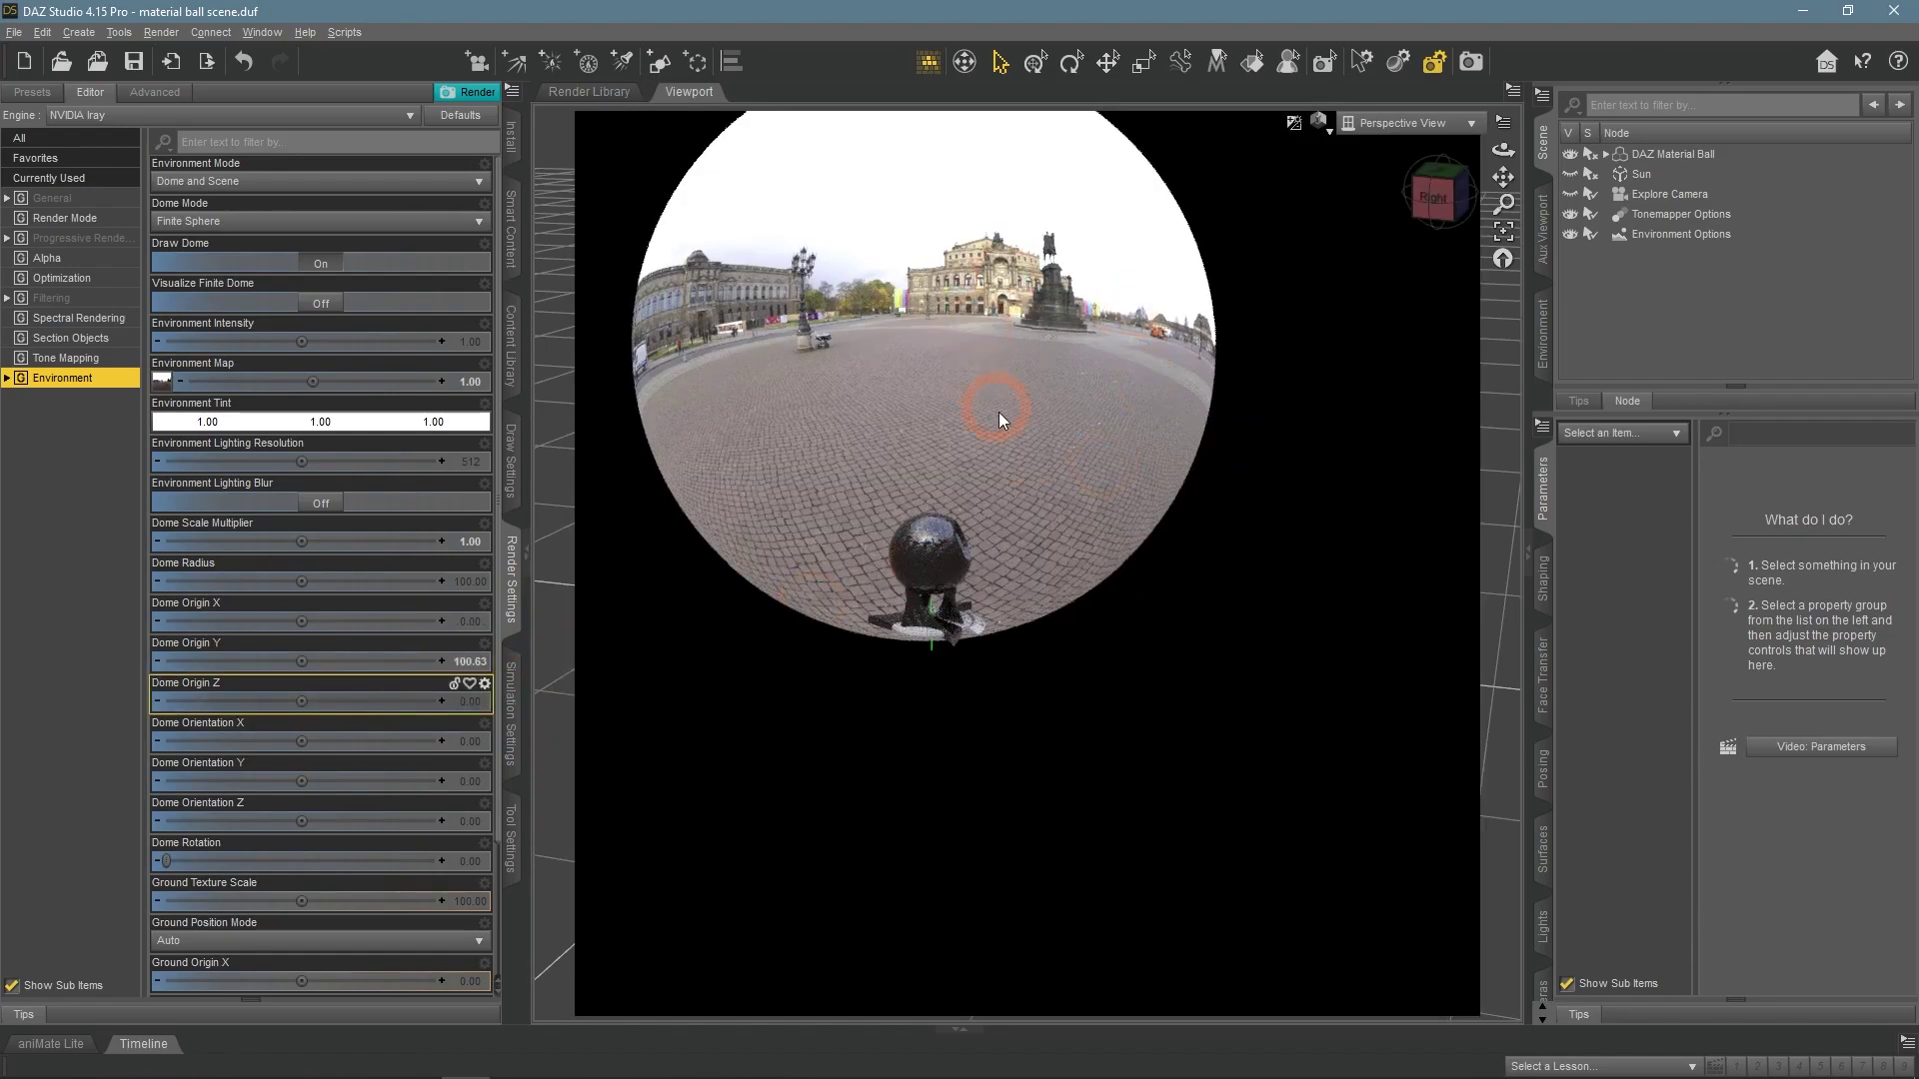
left_click(485, 643)
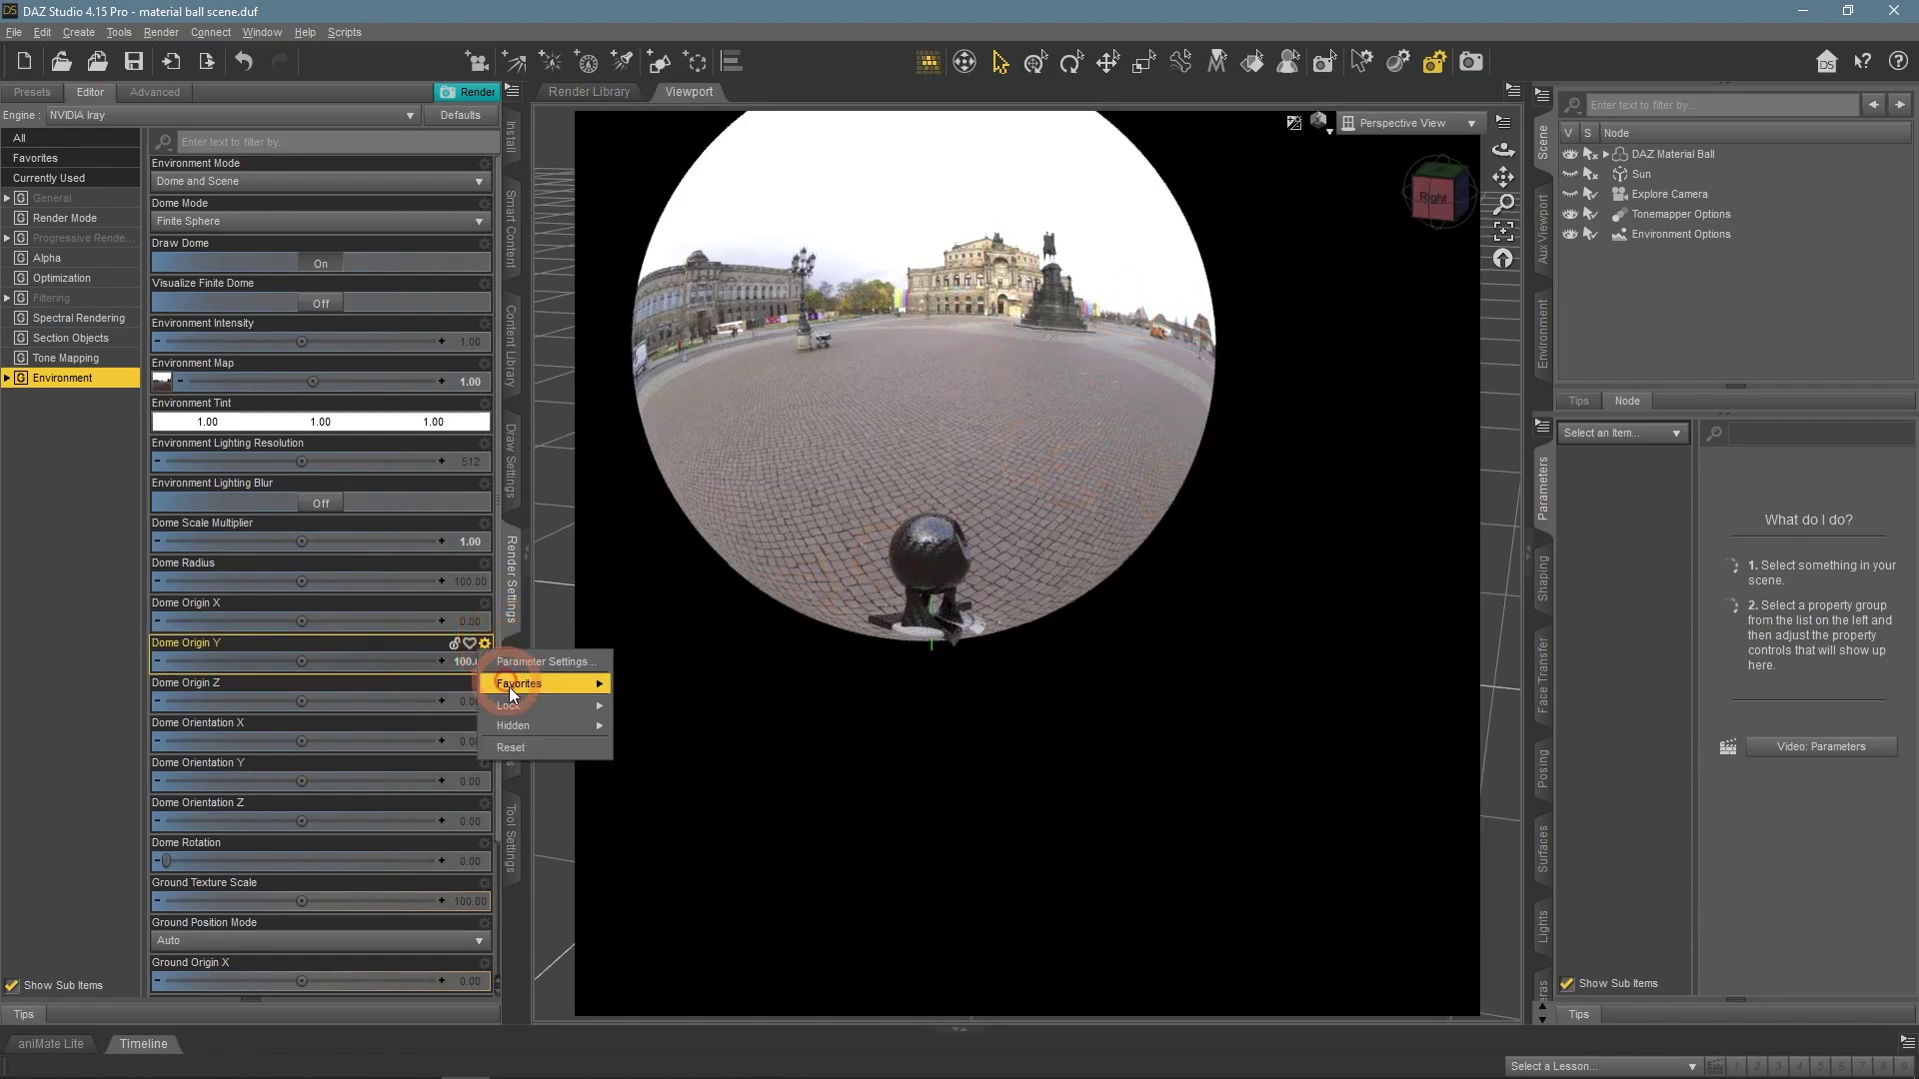
left_click(512, 698)
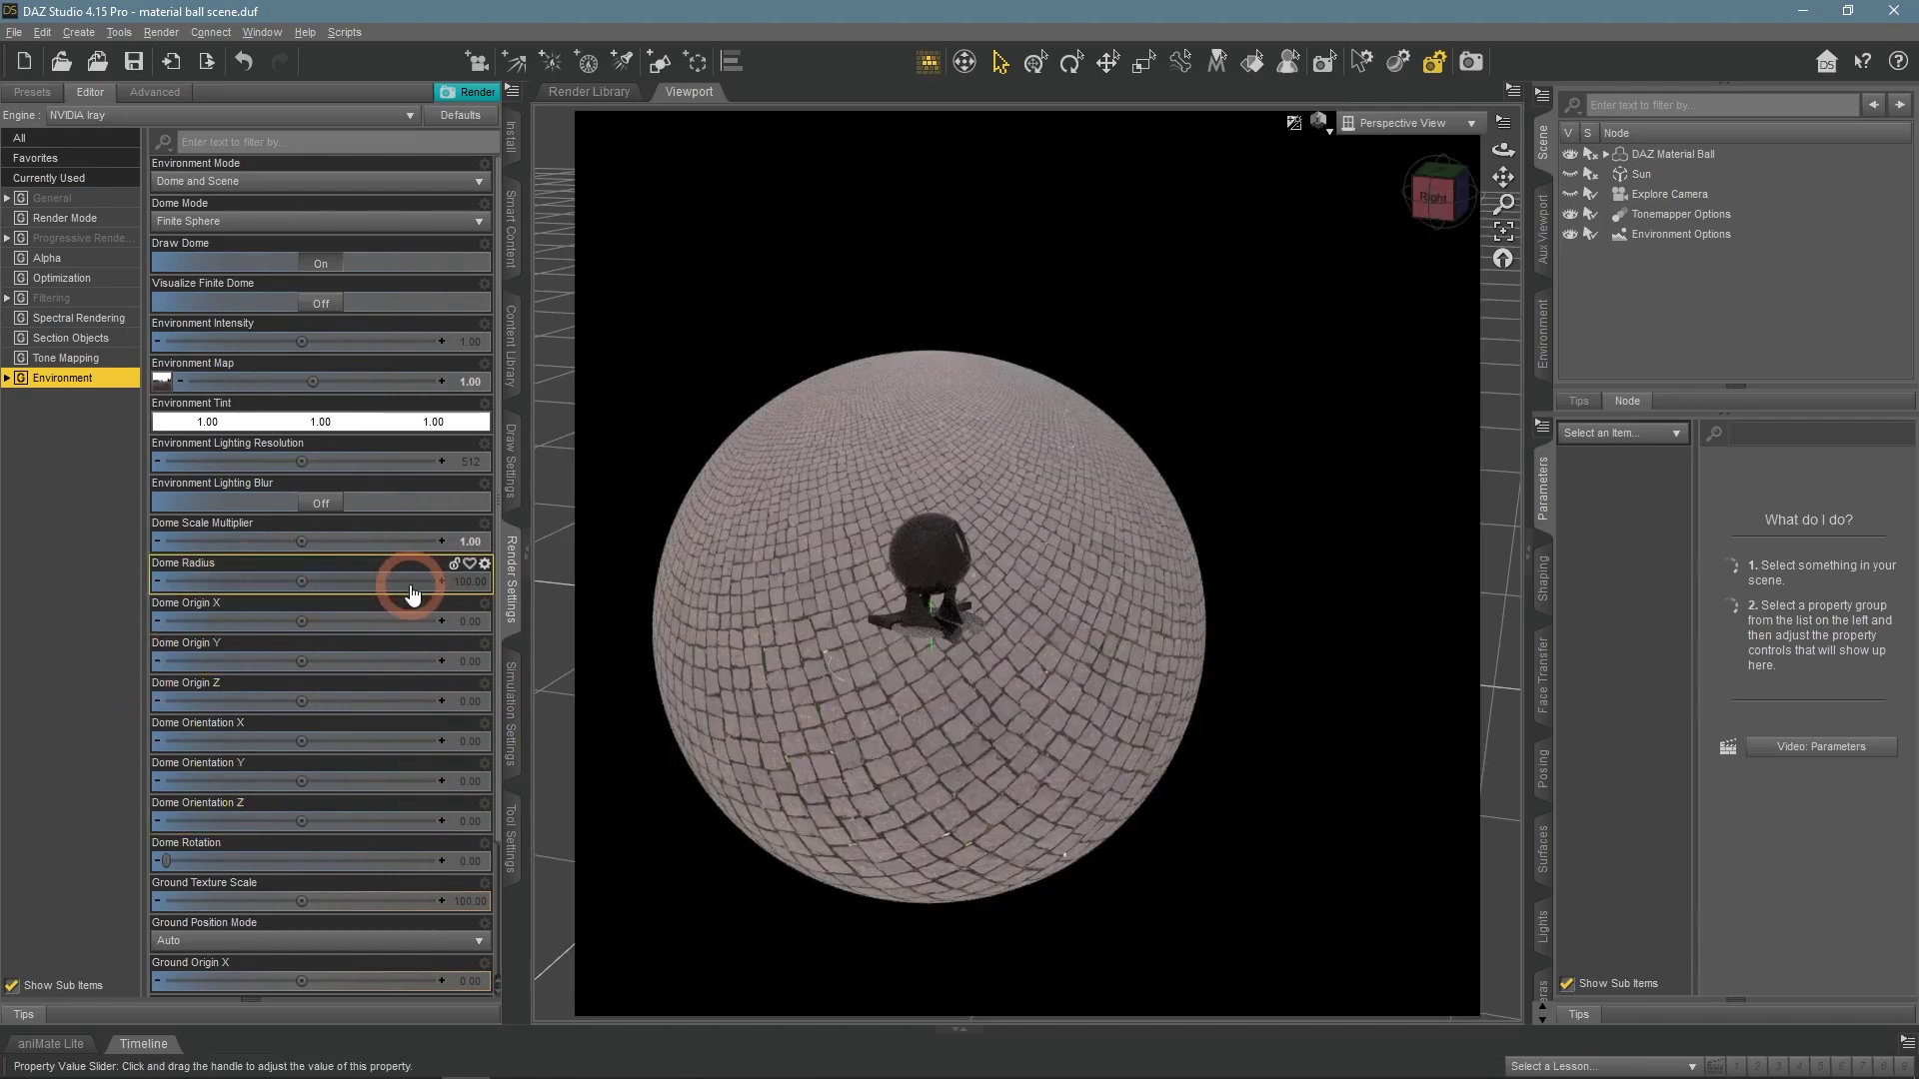
Reset Dome Scale Multiplier to 100 and switch back to Infinite Sphere
left_click(484, 522)
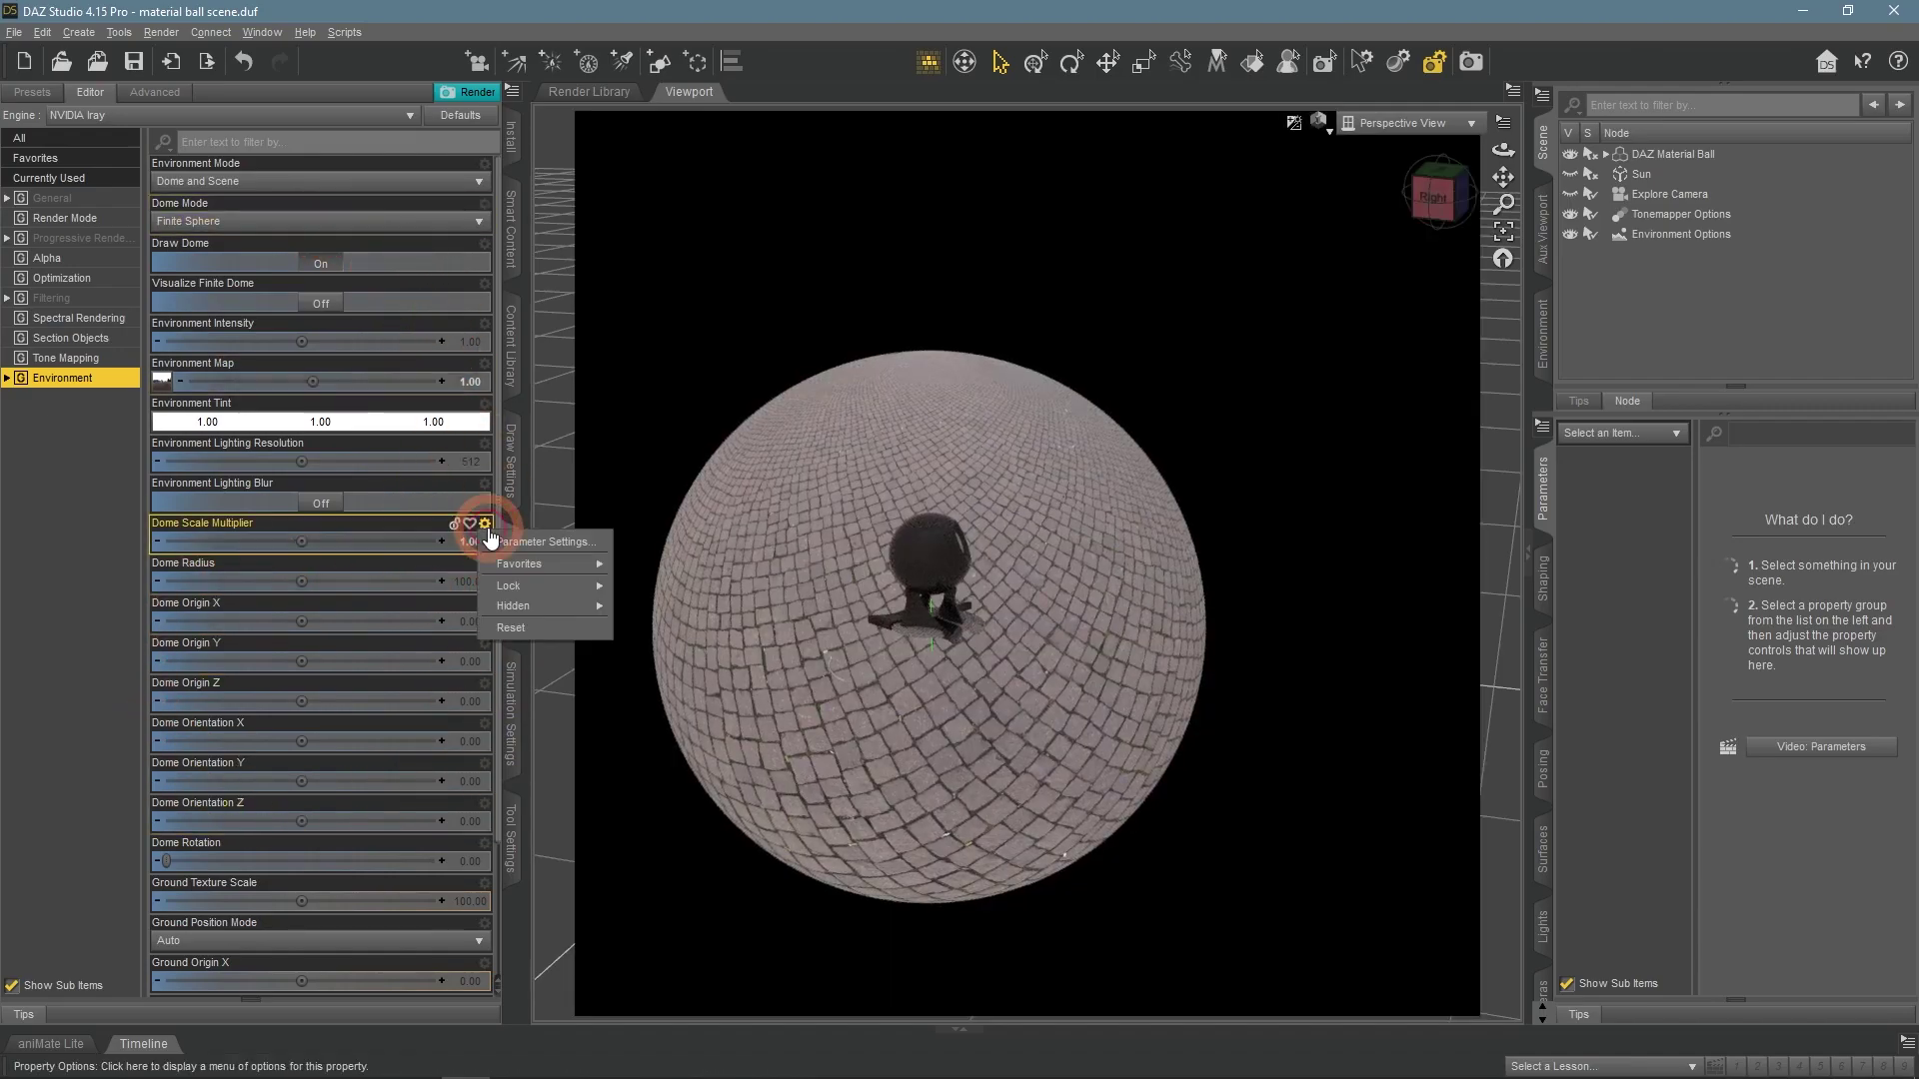
left_click(507, 632)
left_click(398, 224)
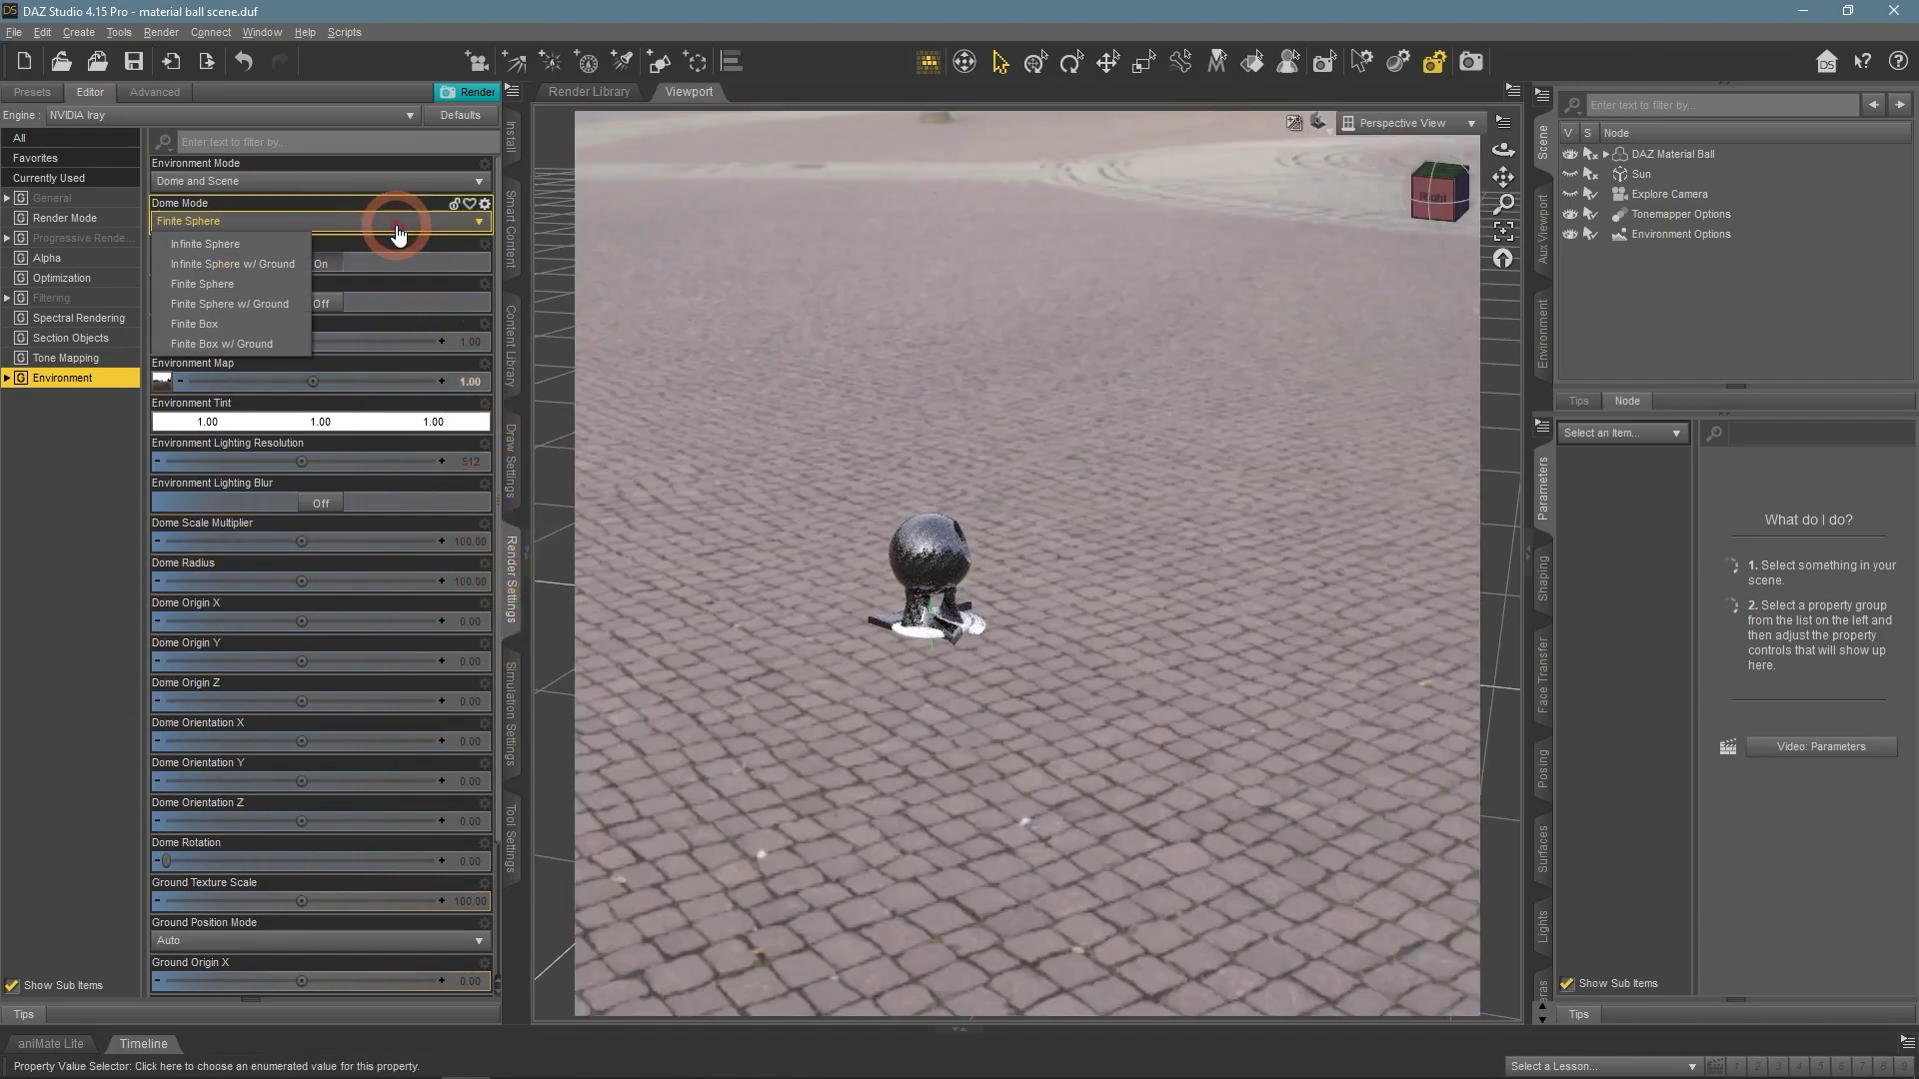
Keep the dome mode set to Infinite Sphere
left_click(233, 248)
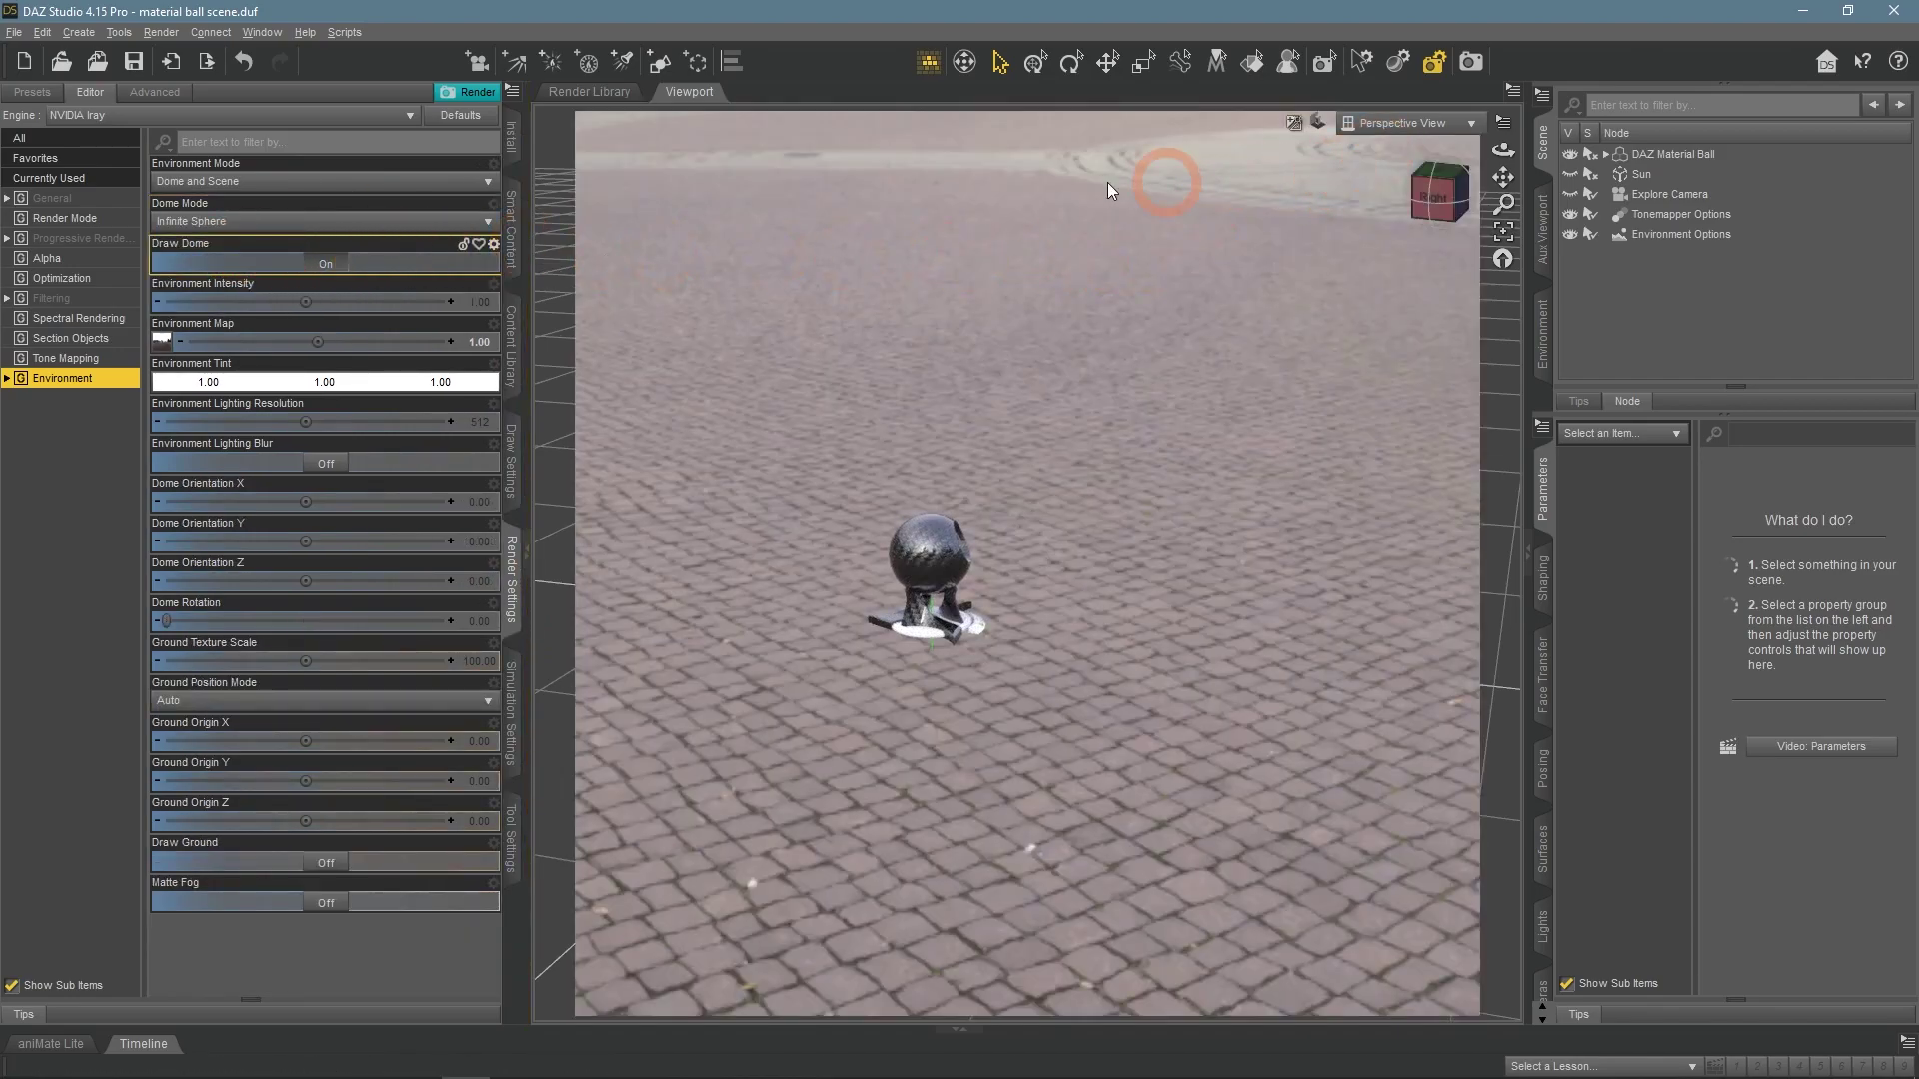
left_click(291, 219)
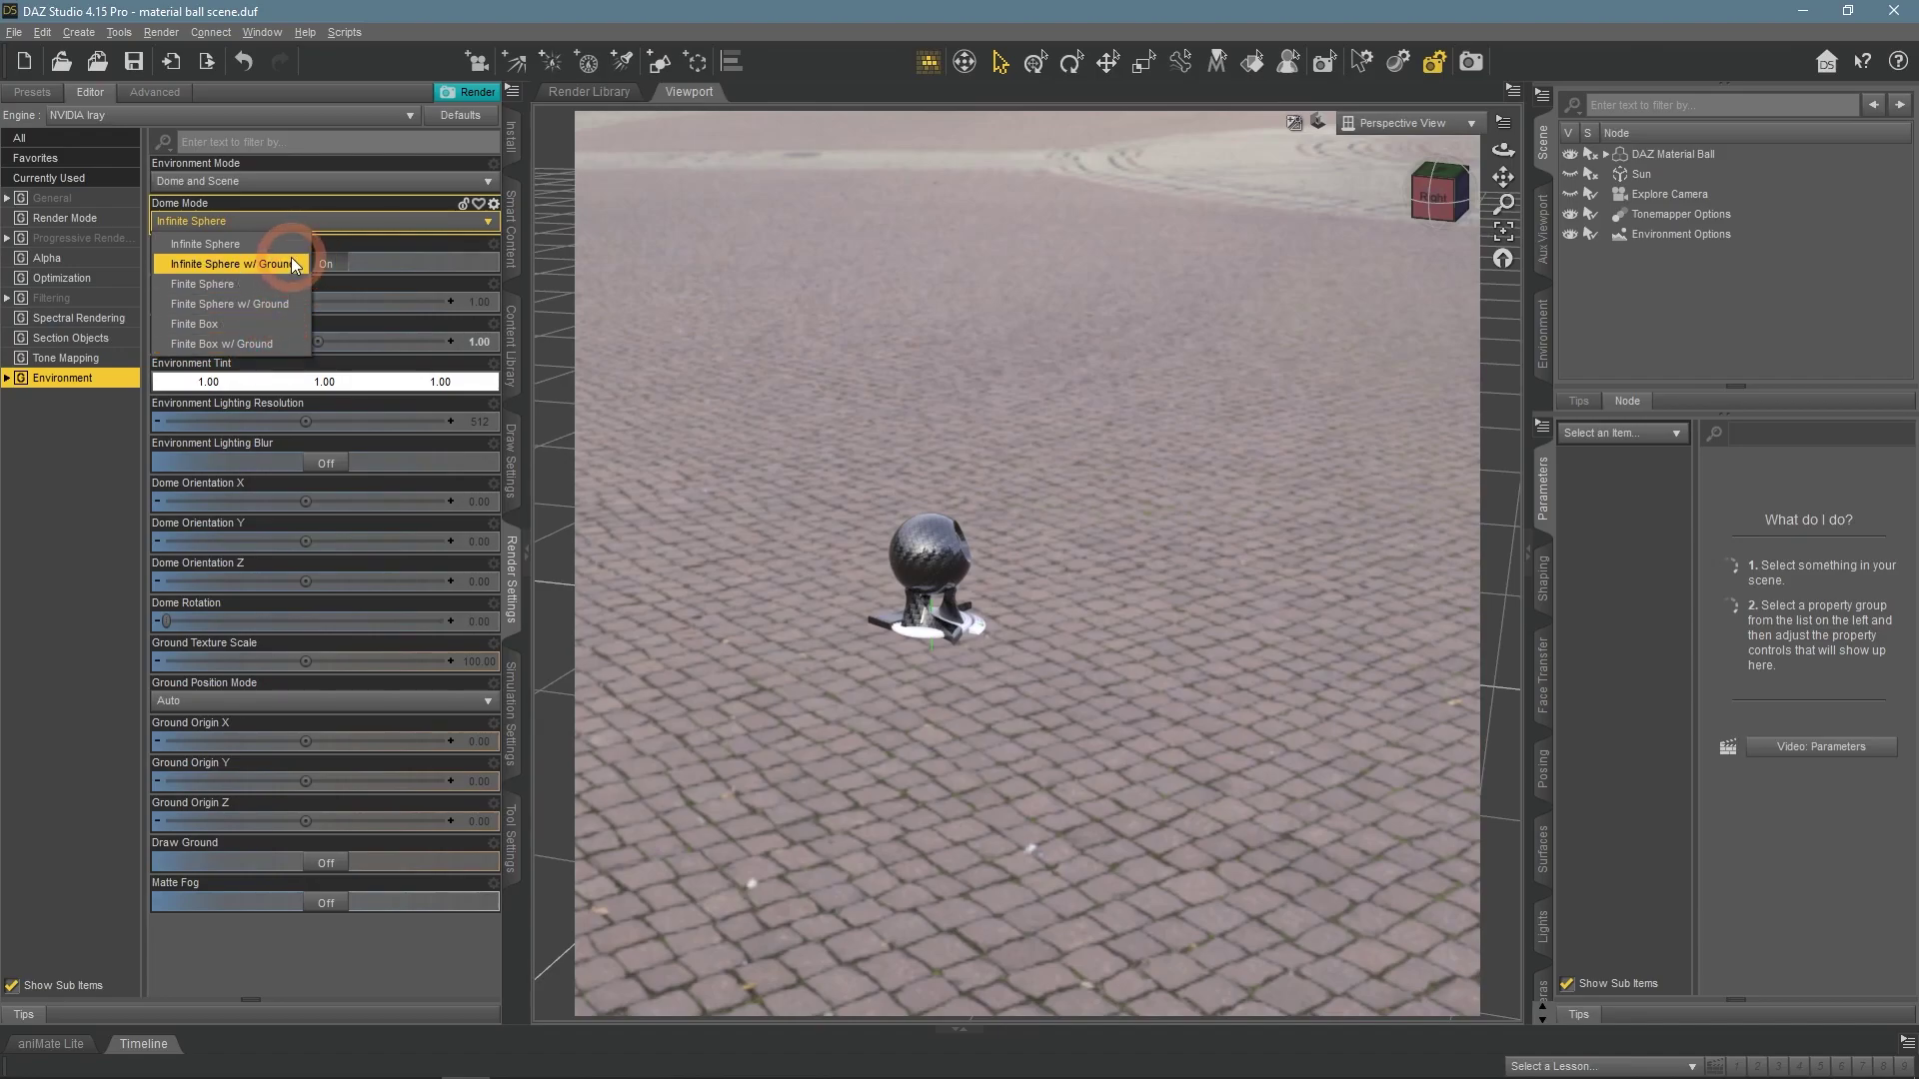
left_click(260, 244)
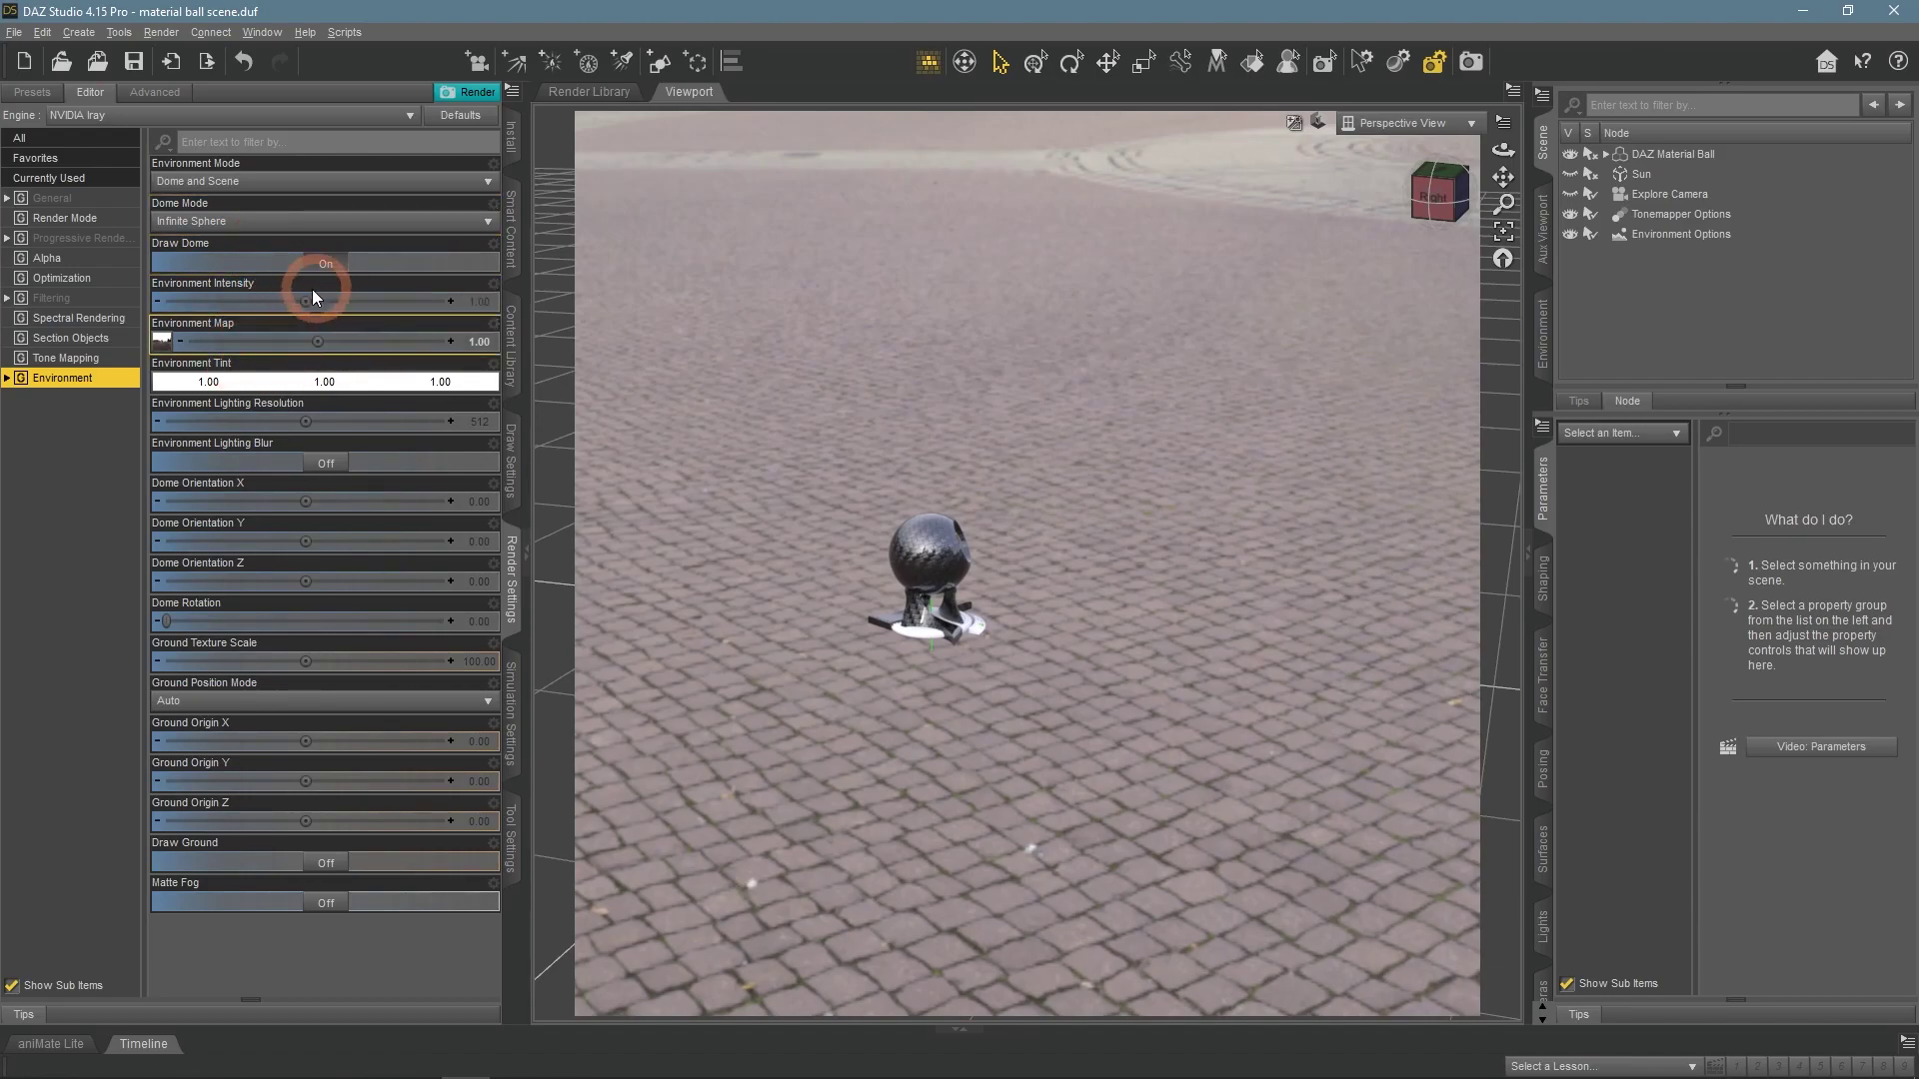
Set environment map strength to 2.00 and view through the Explore Camera
left_click(477, 346)
type("2")
key("Return")
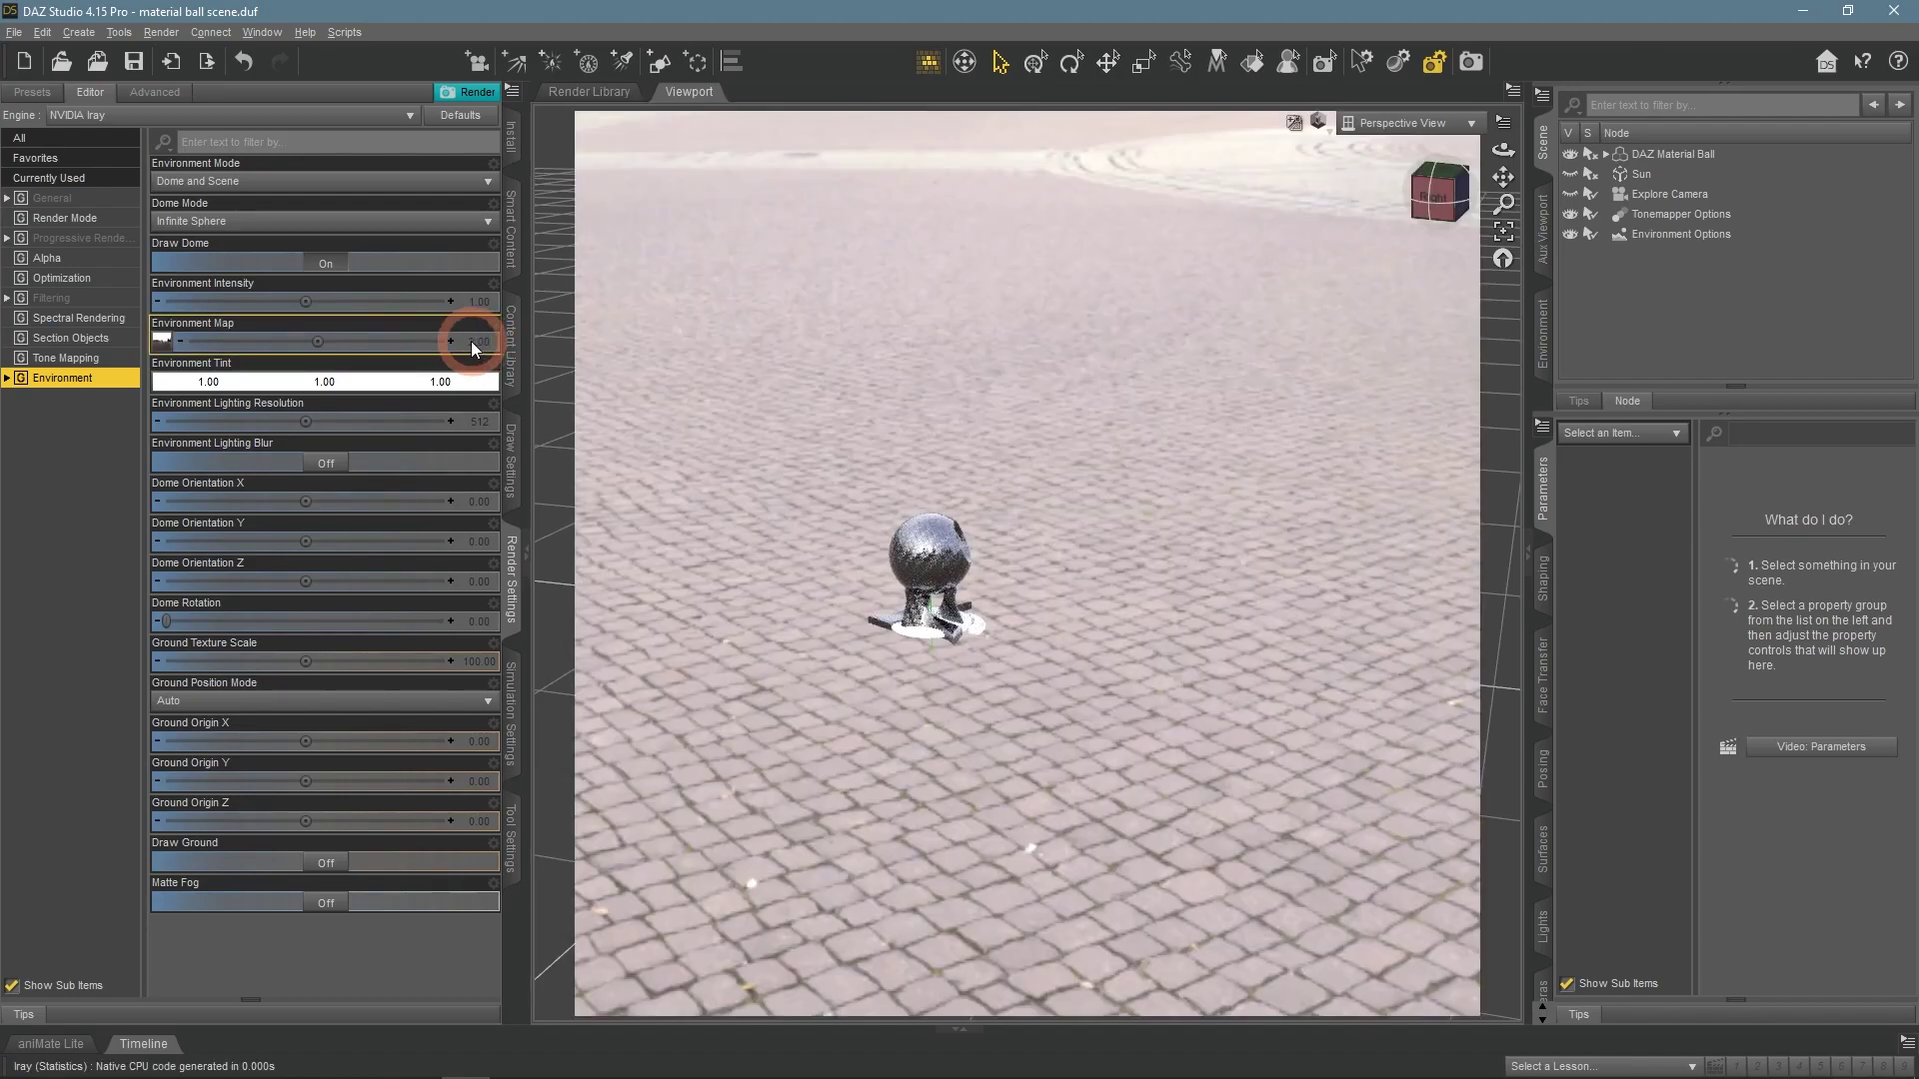
left_click(1371, 121)
left_click(1373, 342)
left_click(453, 372)
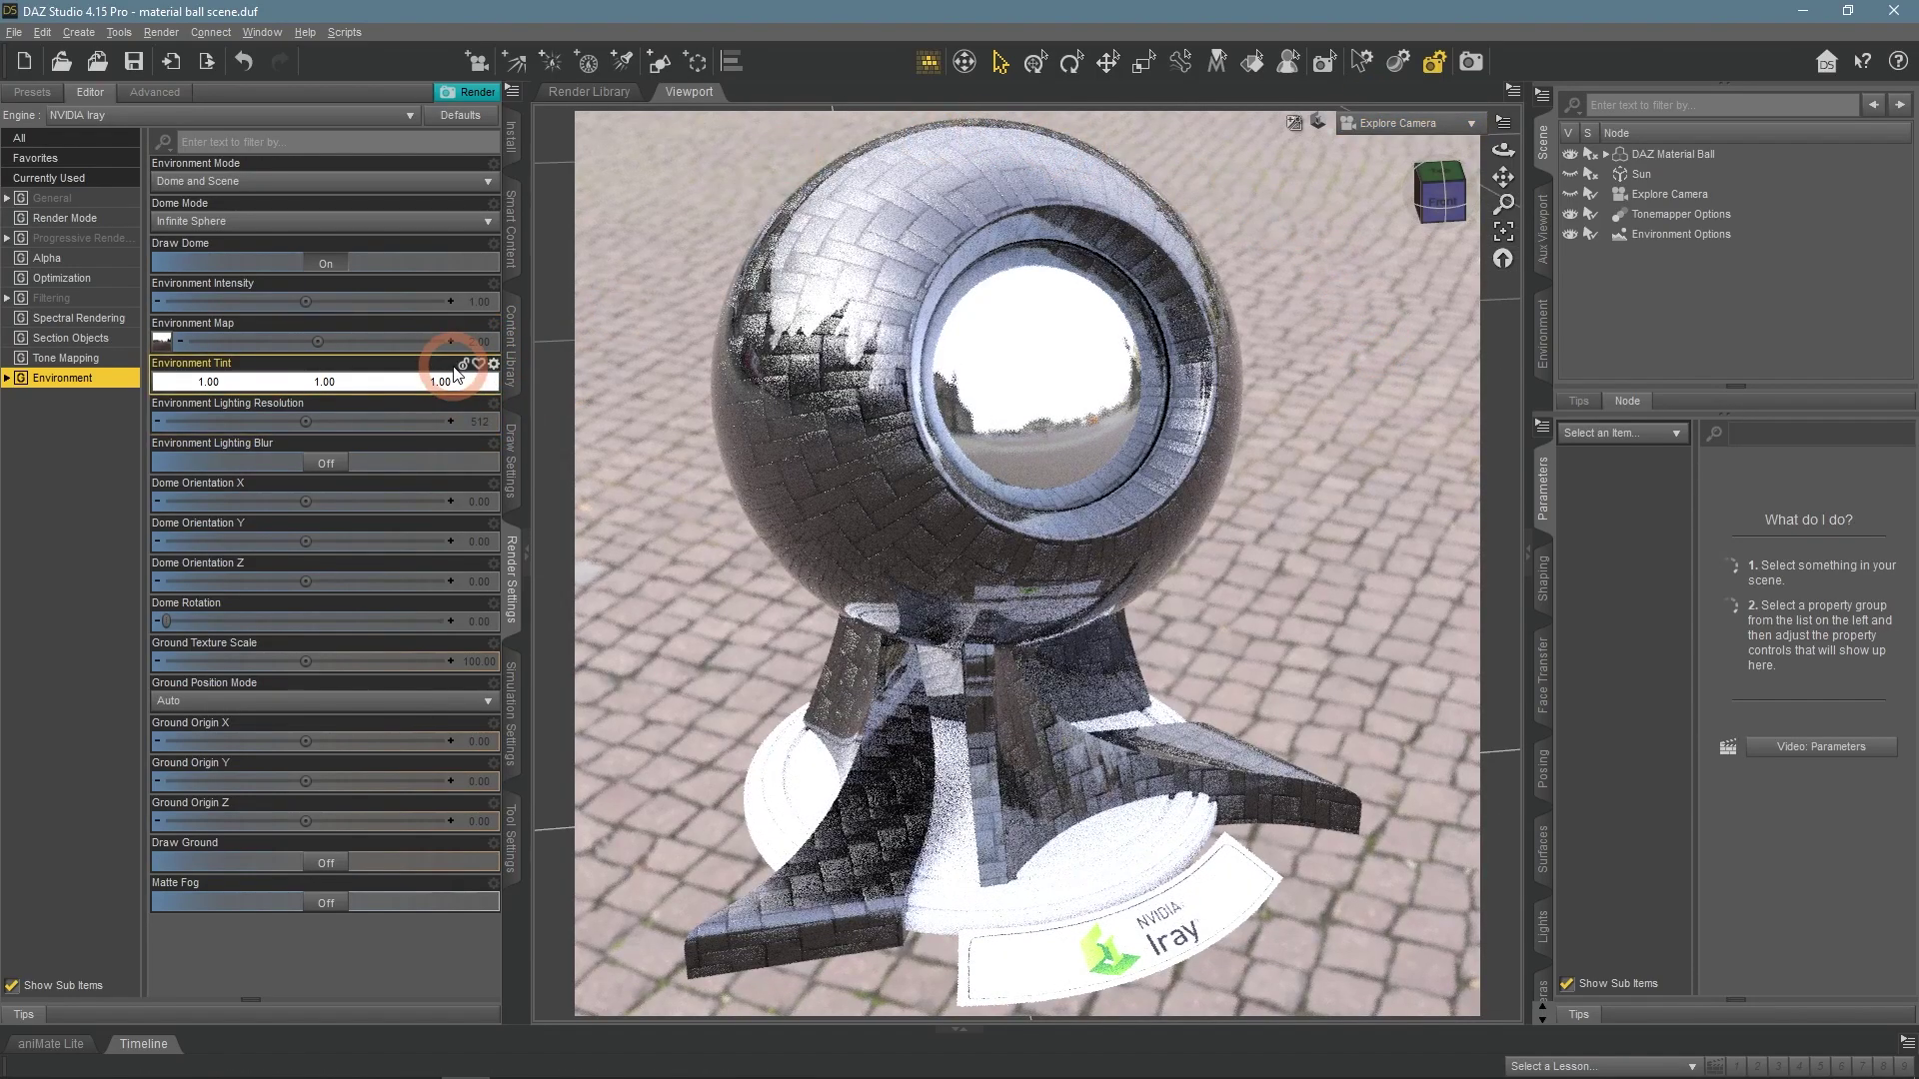
Try environment map strength 0.50 and environment intensity 0.50, then 2.00
left_click(486, 346)
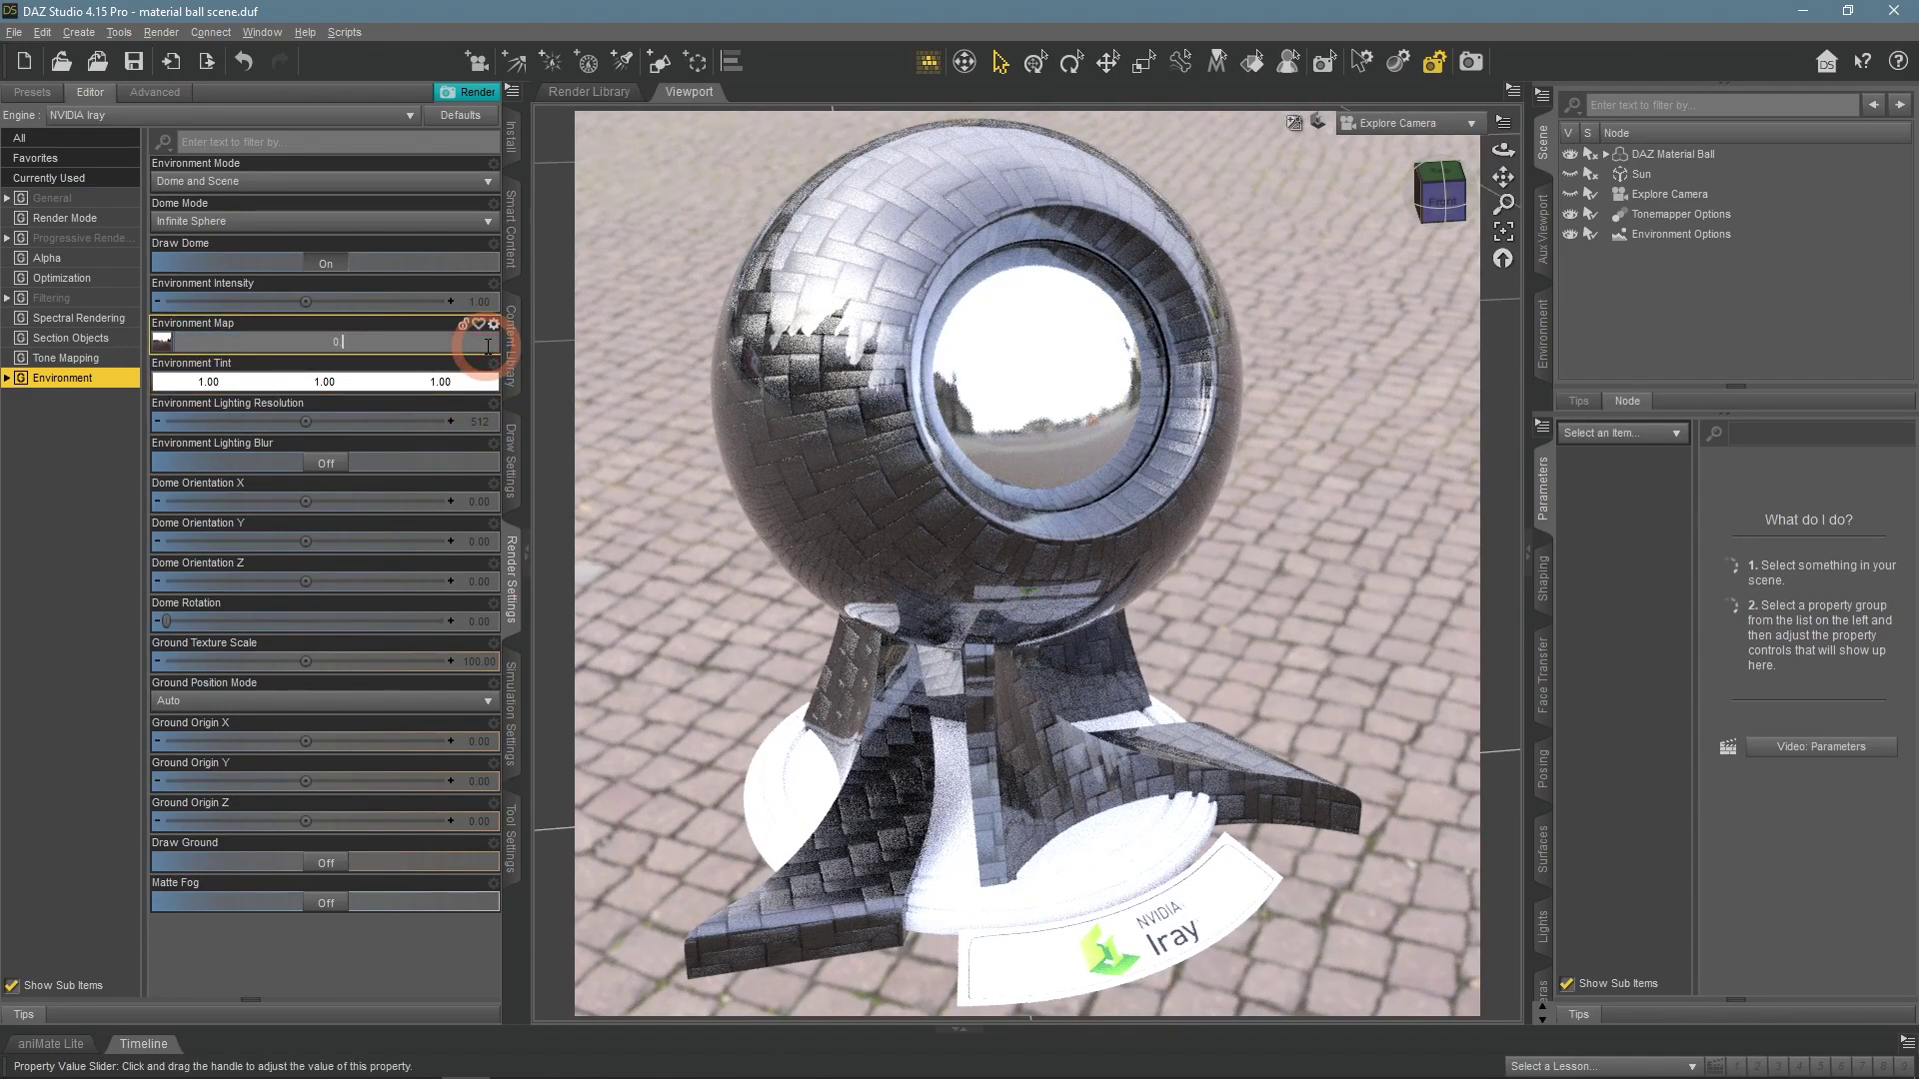
type(".5")
key("Return")
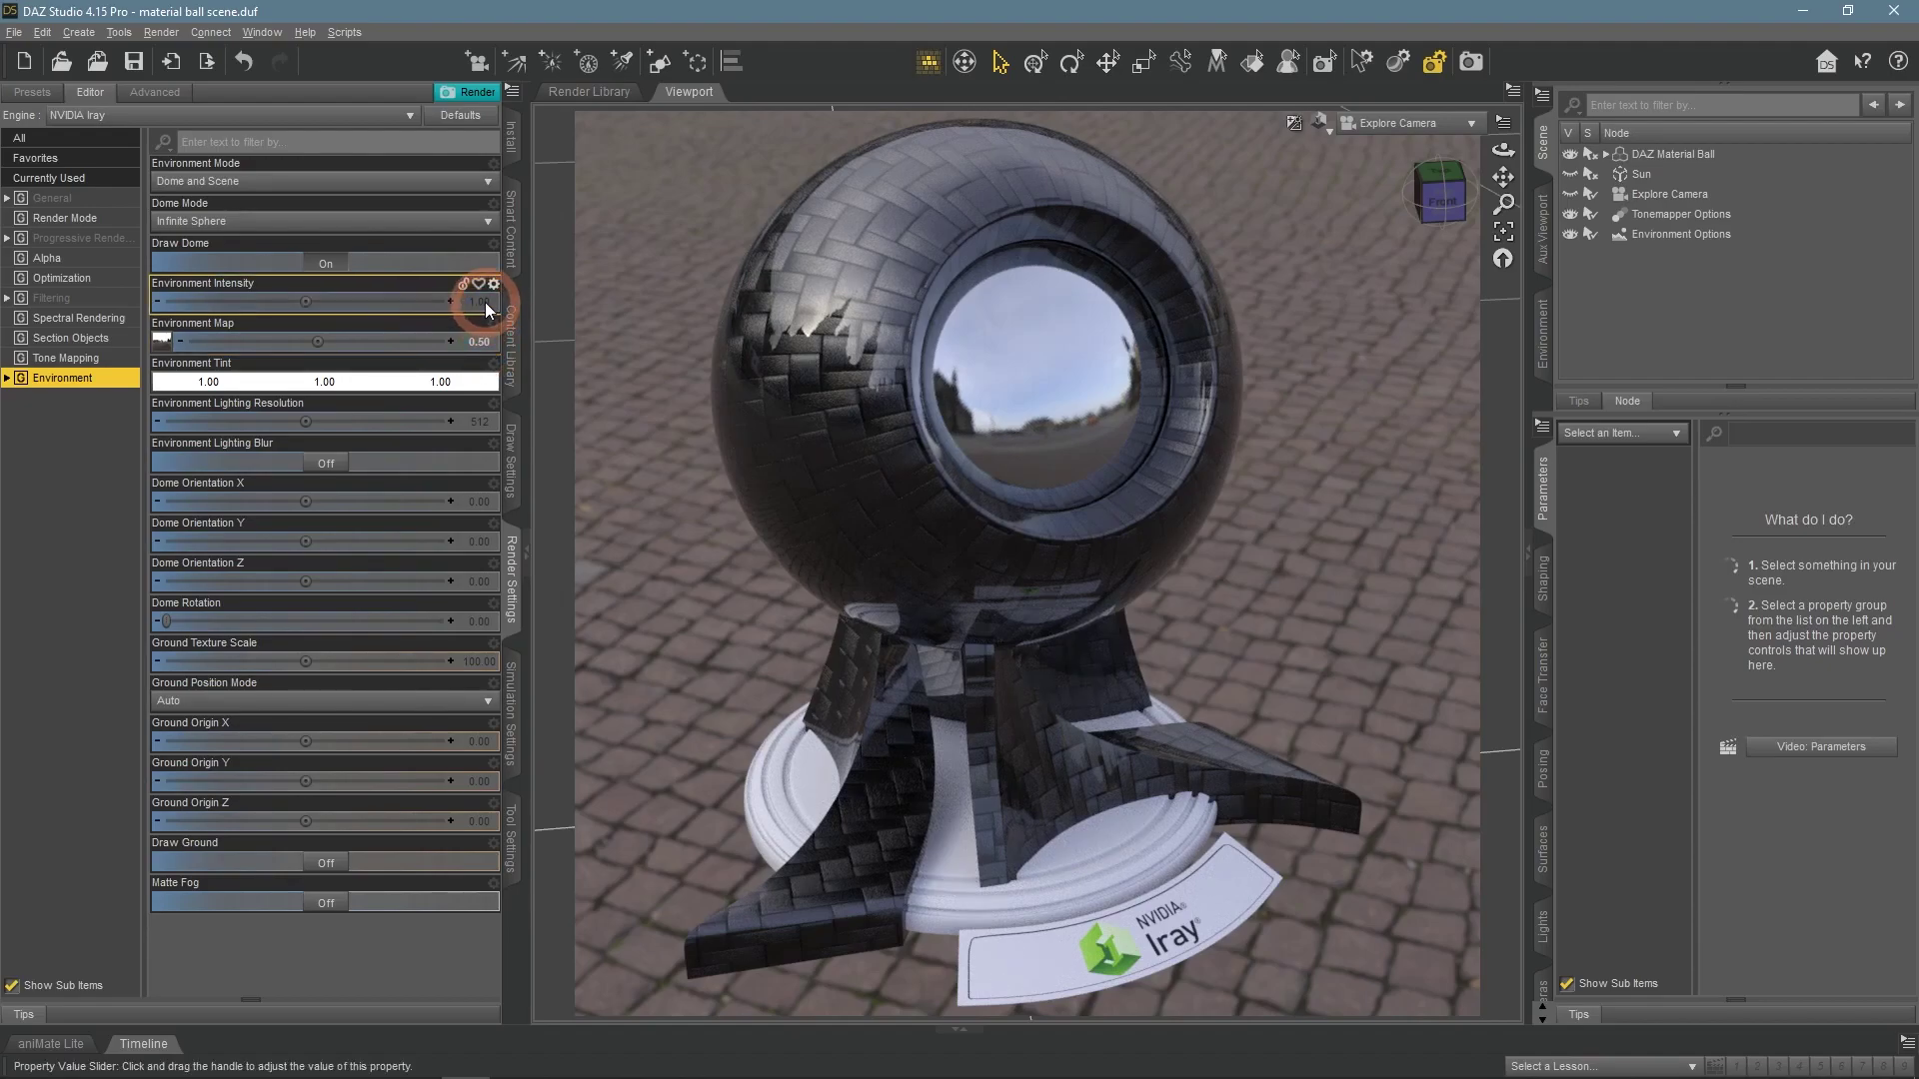
left_click(482, 304)
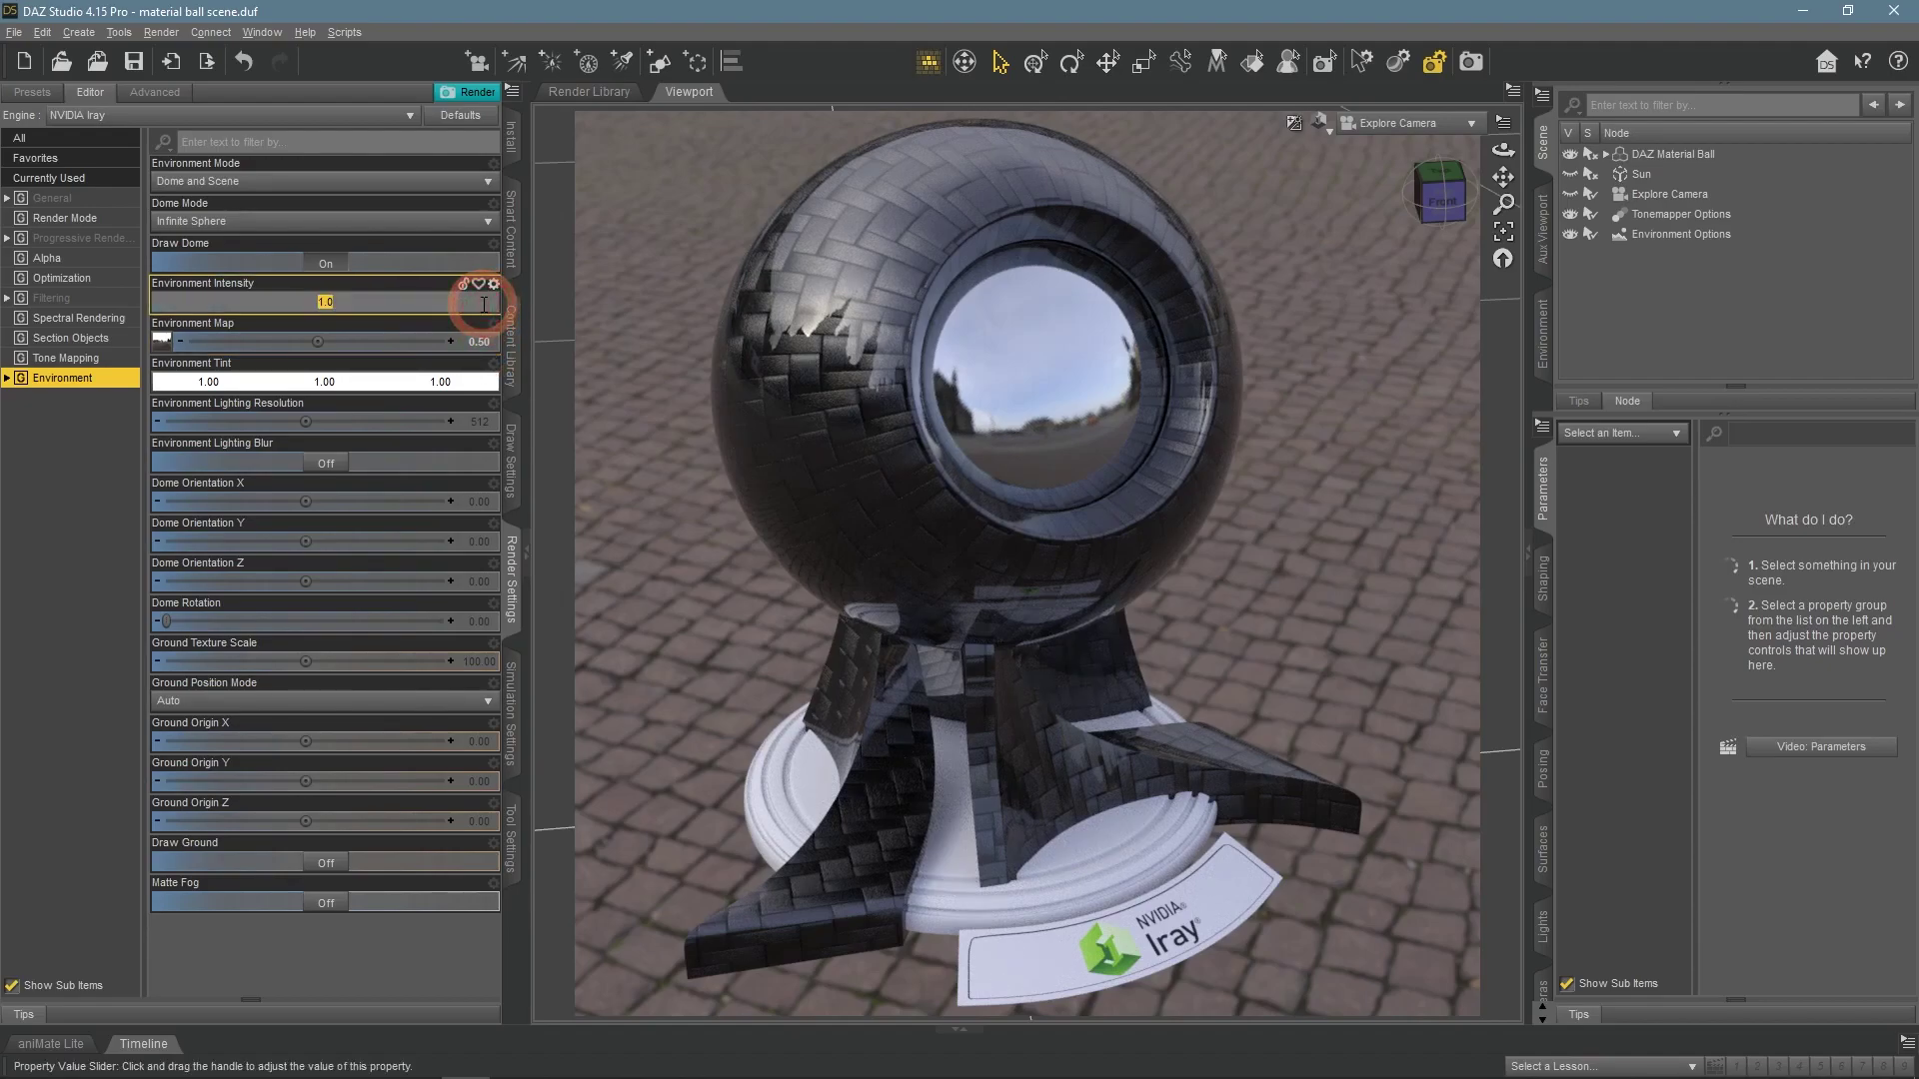
type("5")
key("Return")
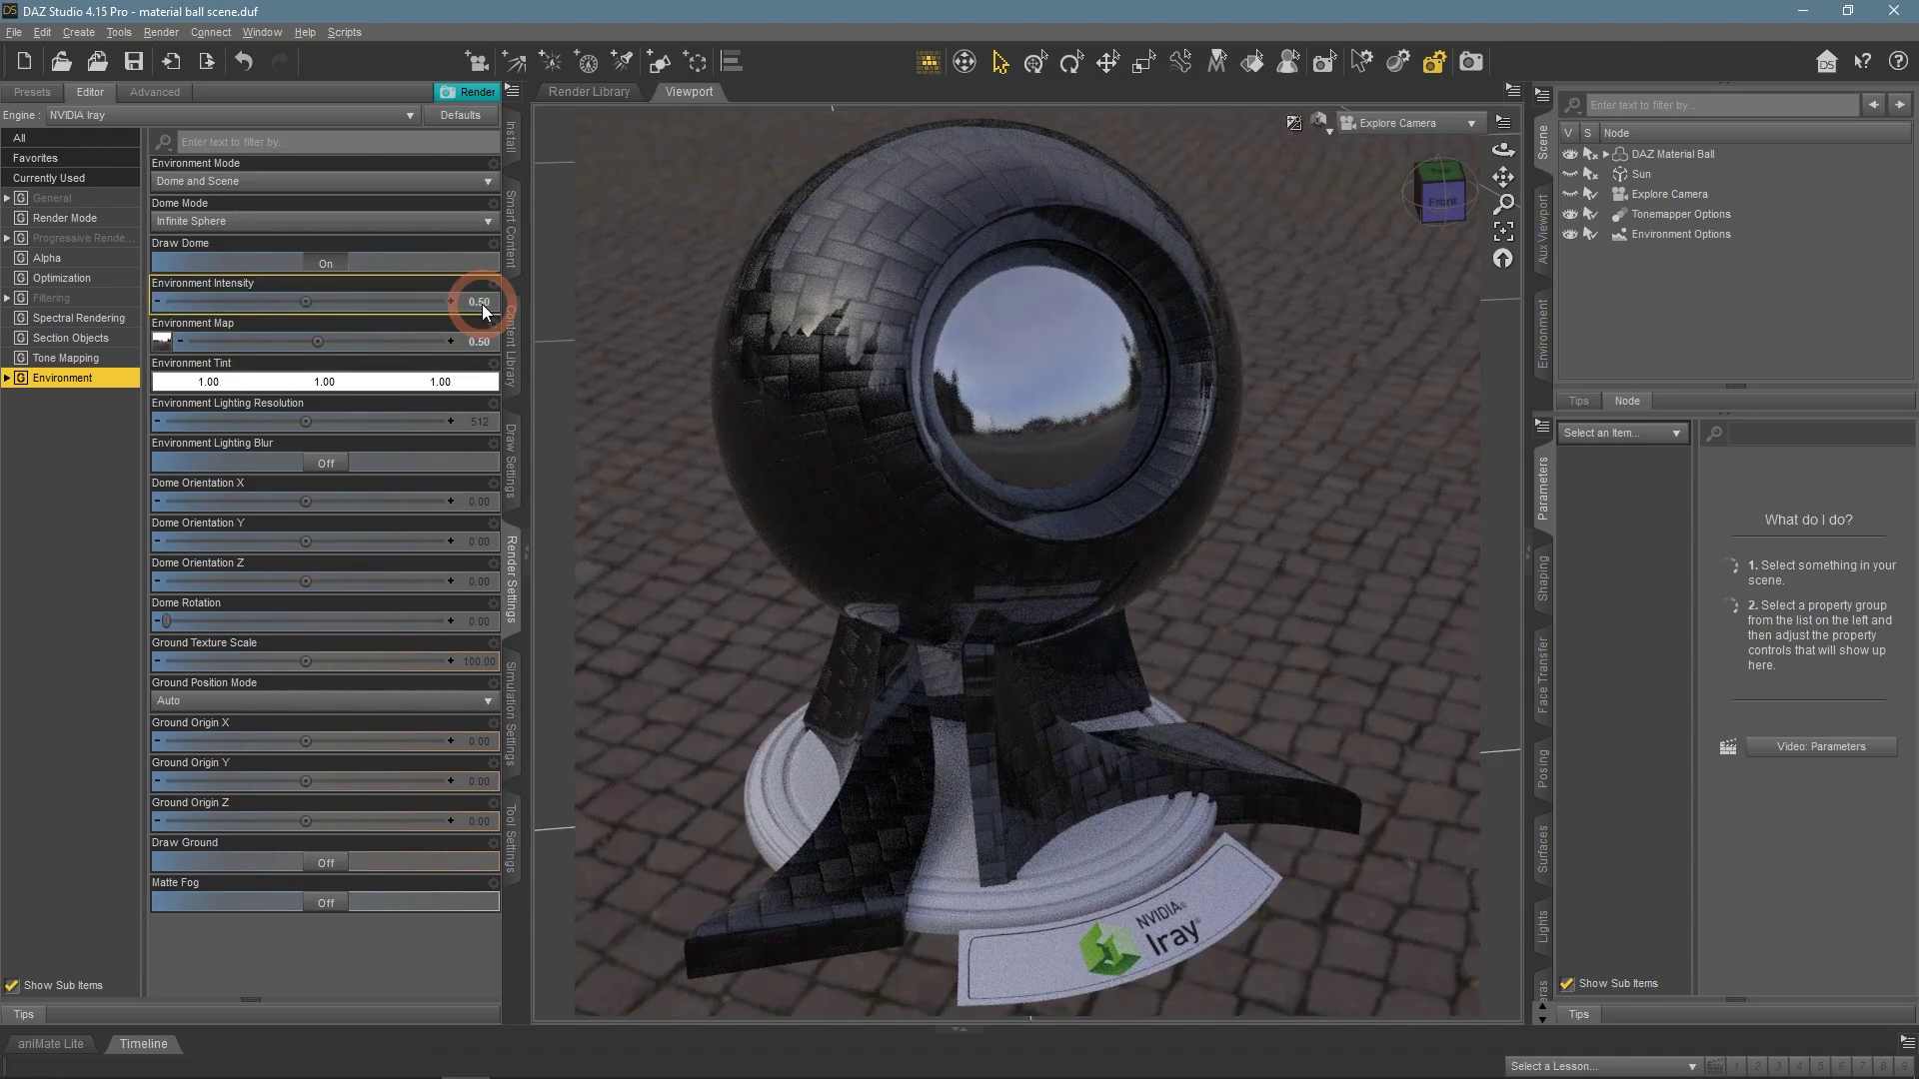
left_click(483, 304)
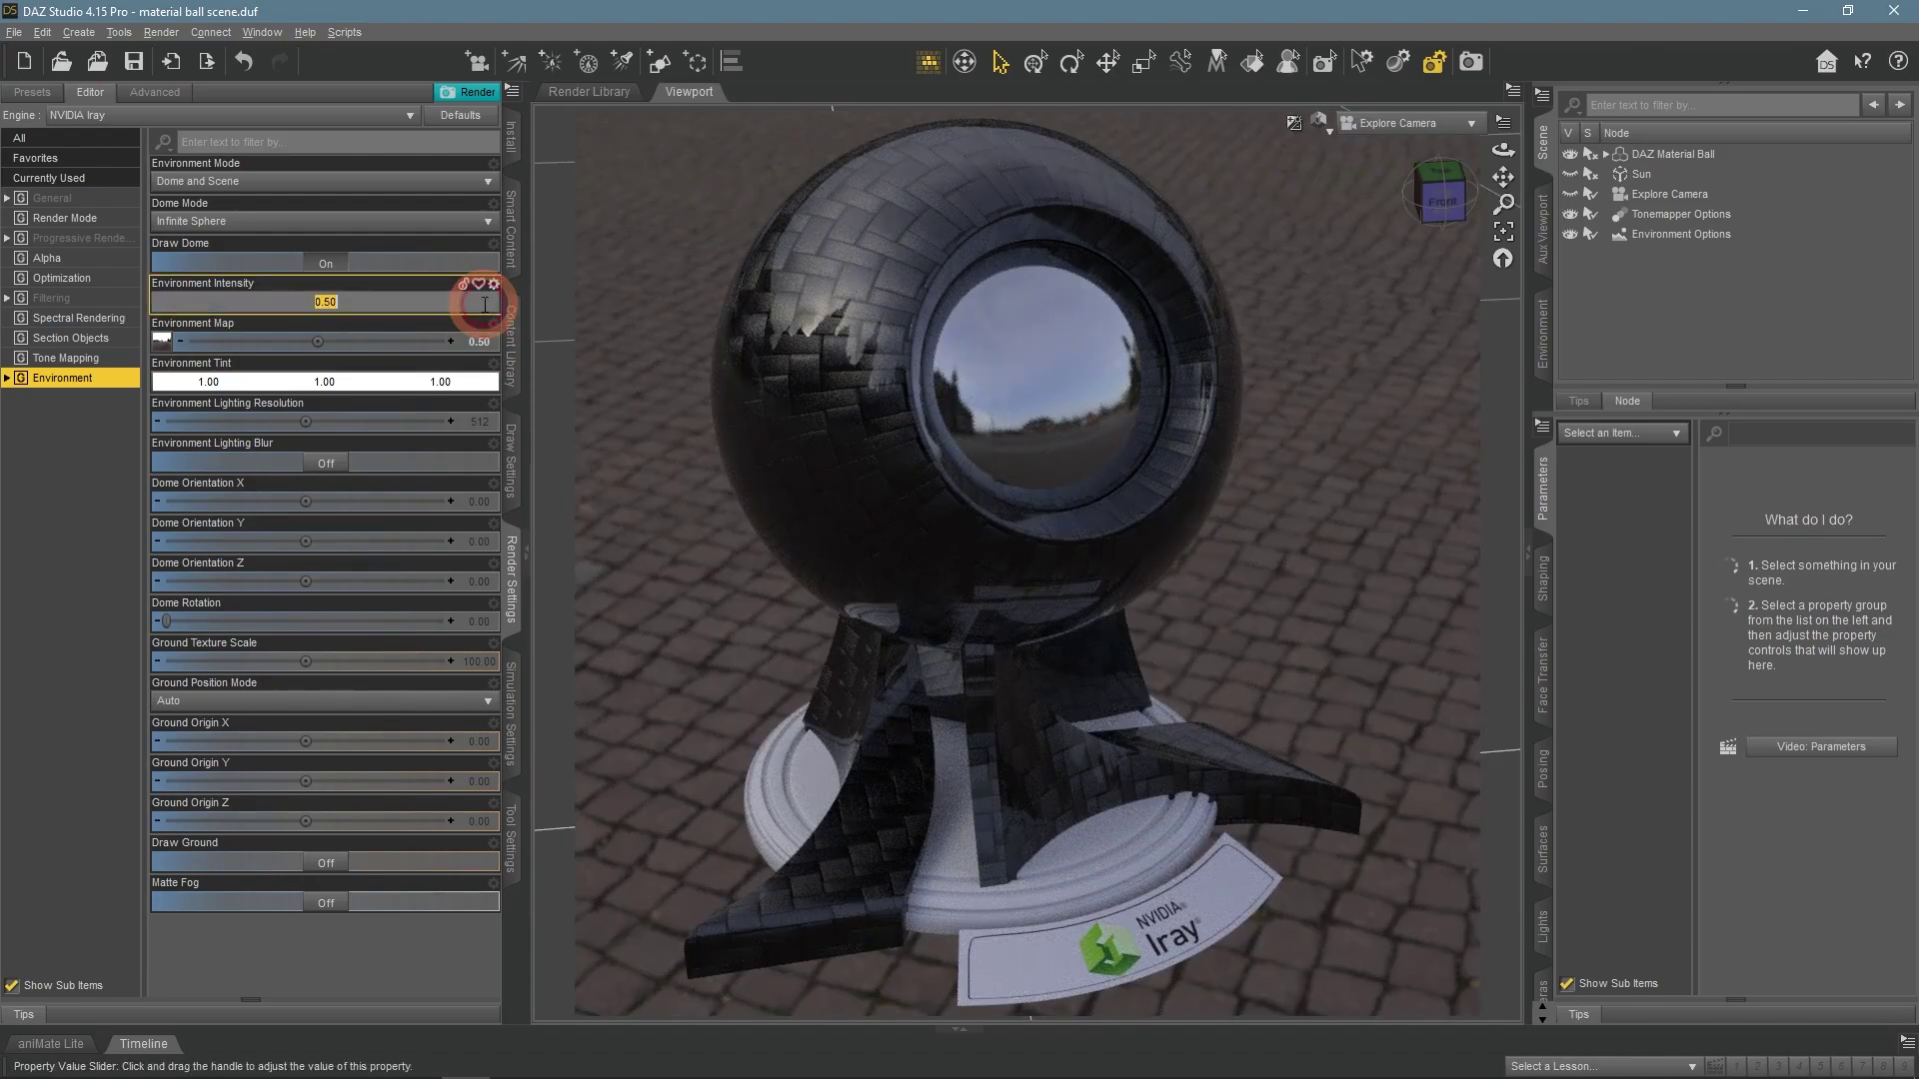
type("2")
key("Return")
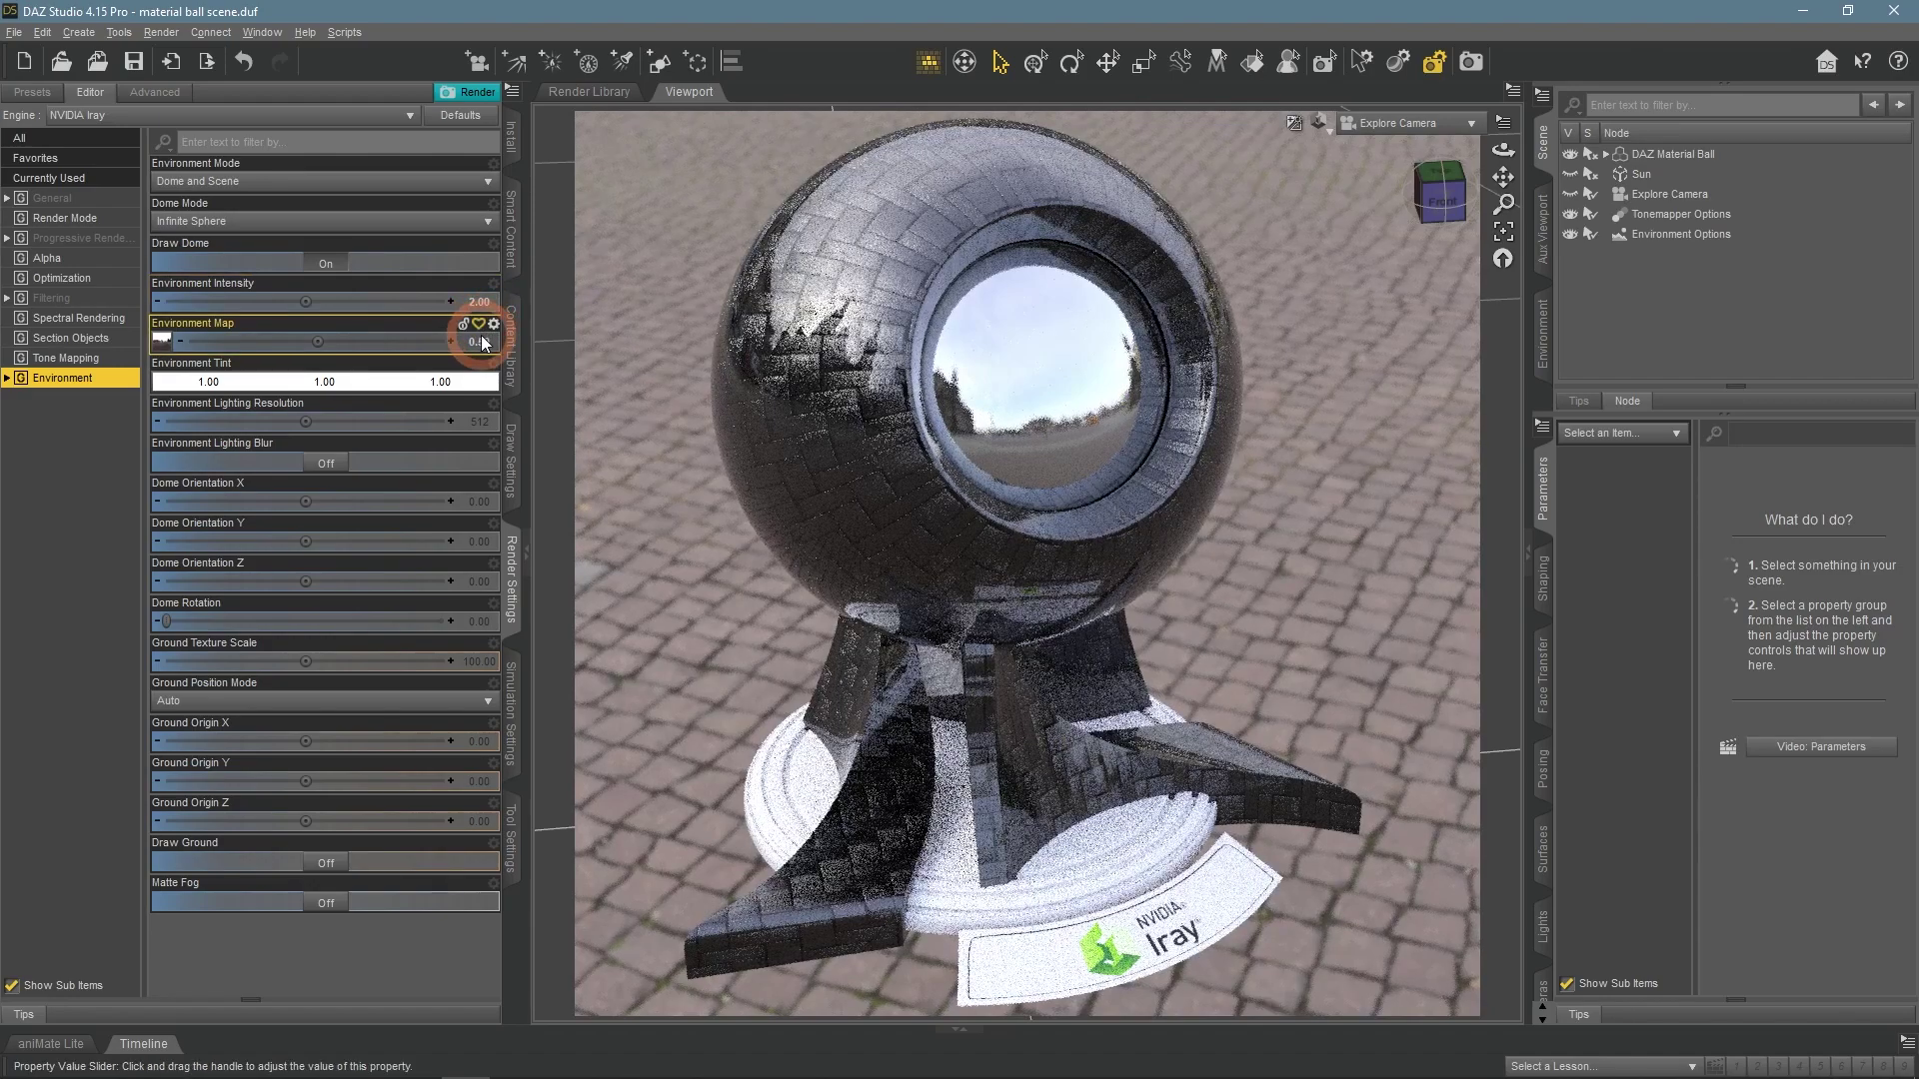
Return environment map strength and environment intensity to 1.00
left_click(481, 342)
type("1")
key("Return")
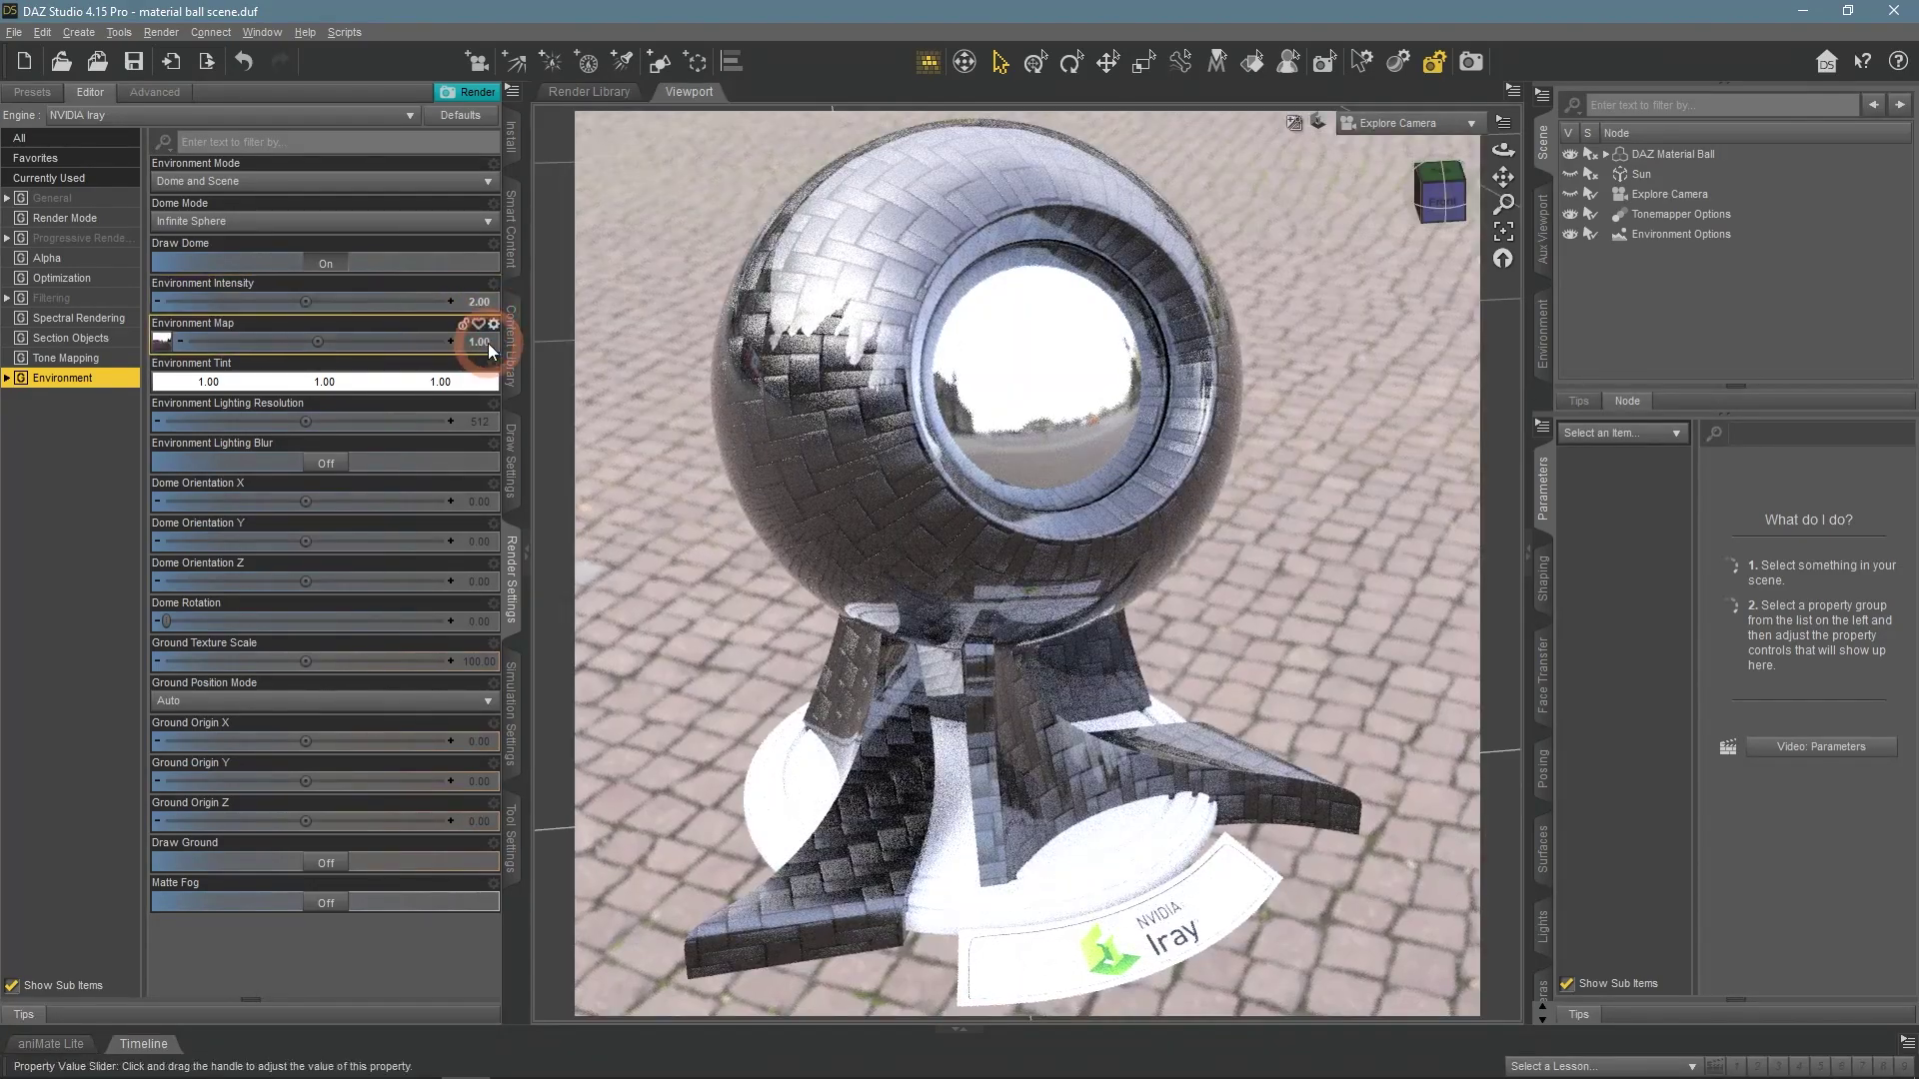
left_click(488, 304)
type("1")
key("Return")
left_click(477, 343)
Try a light green environment tint, then settle on soft pink (1.00/0.76/0.73)
left_click(483, 388)
left_click(481, 388)
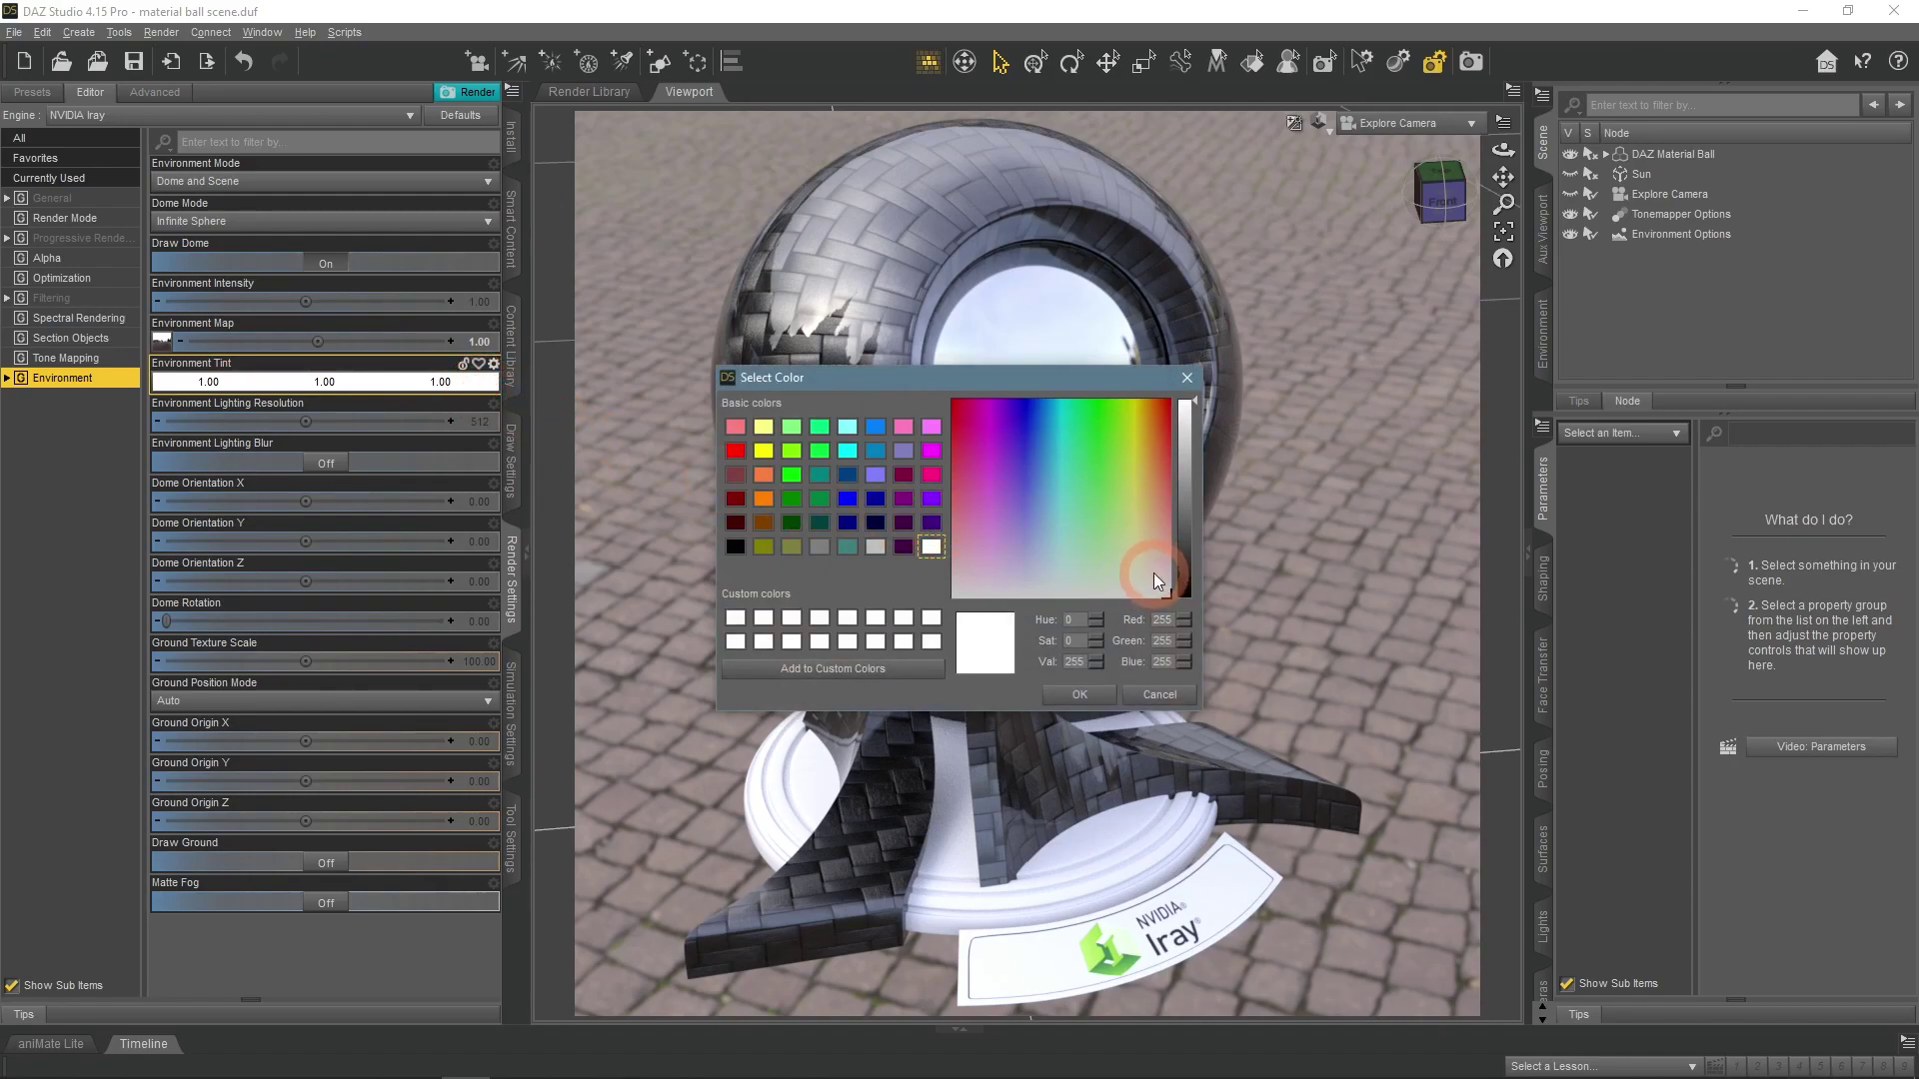
left_click(1105, 510)
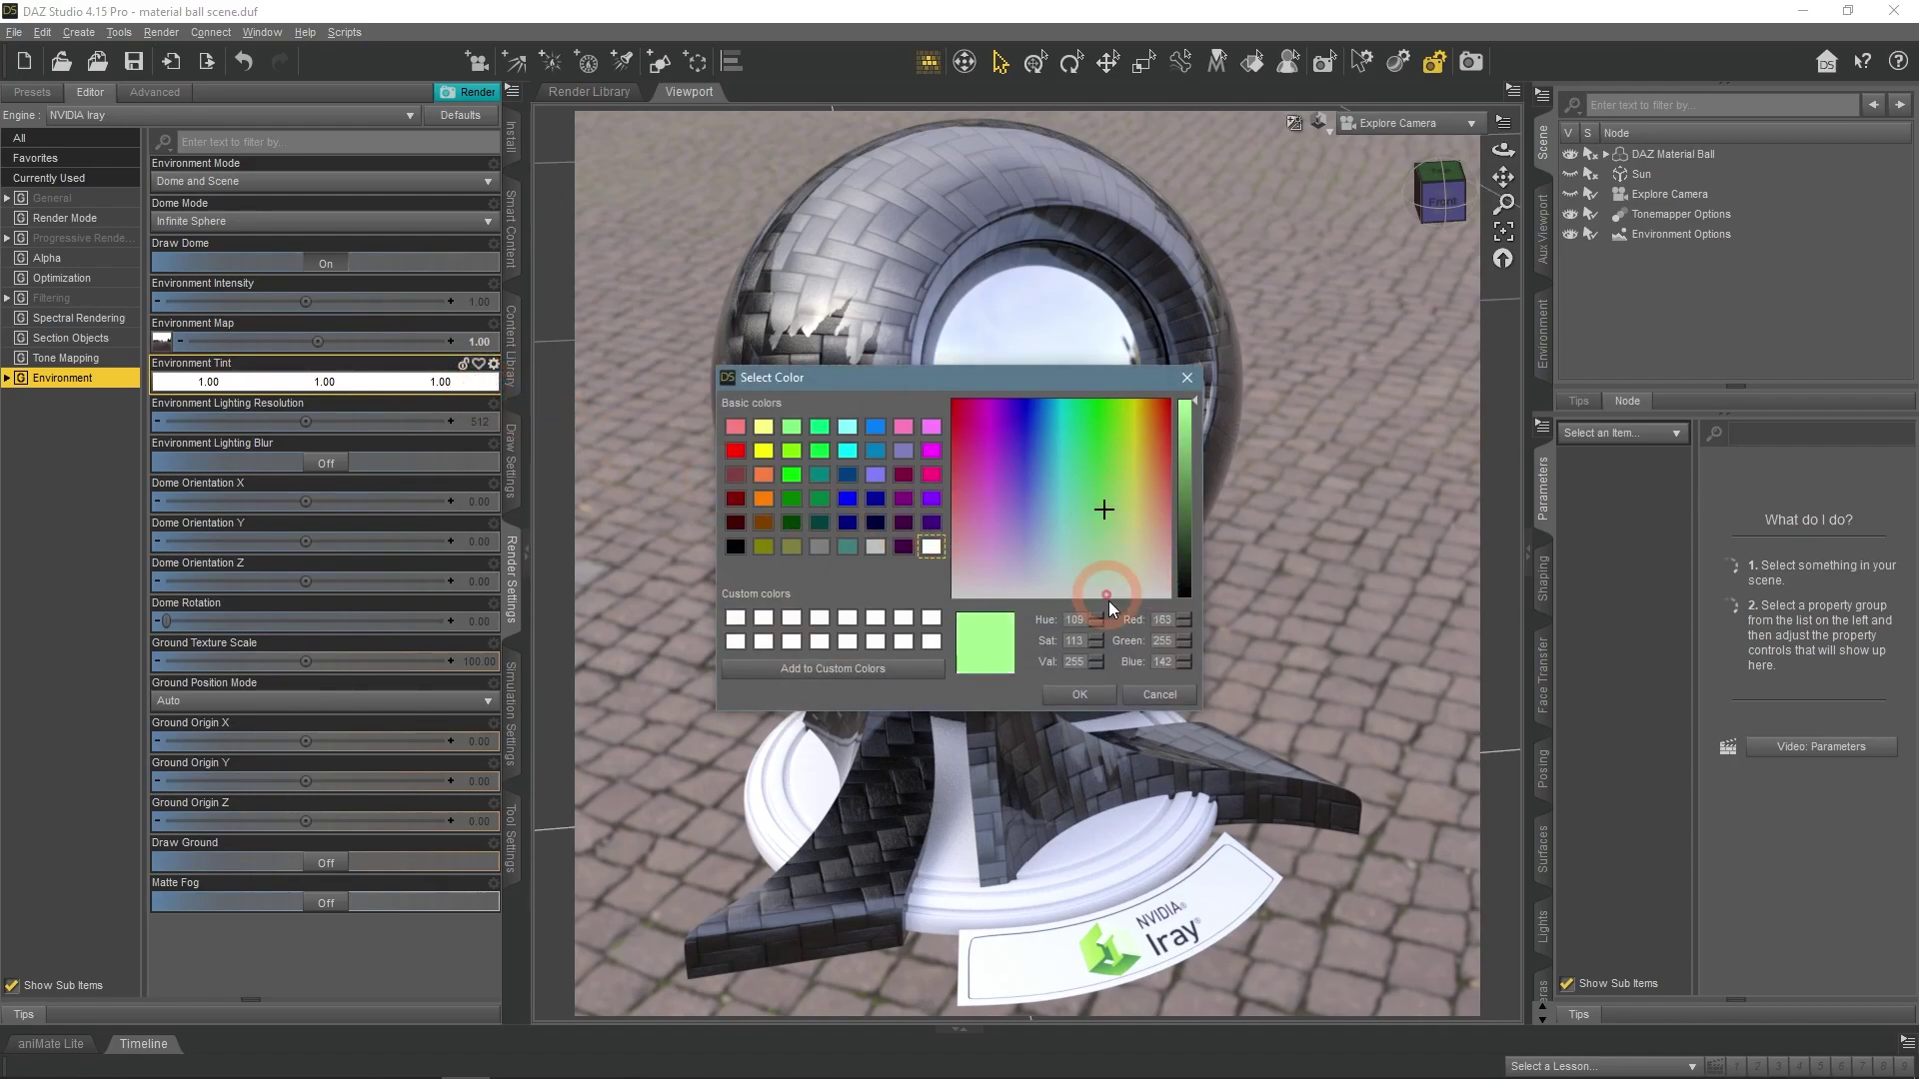
left_click(1088, 696)
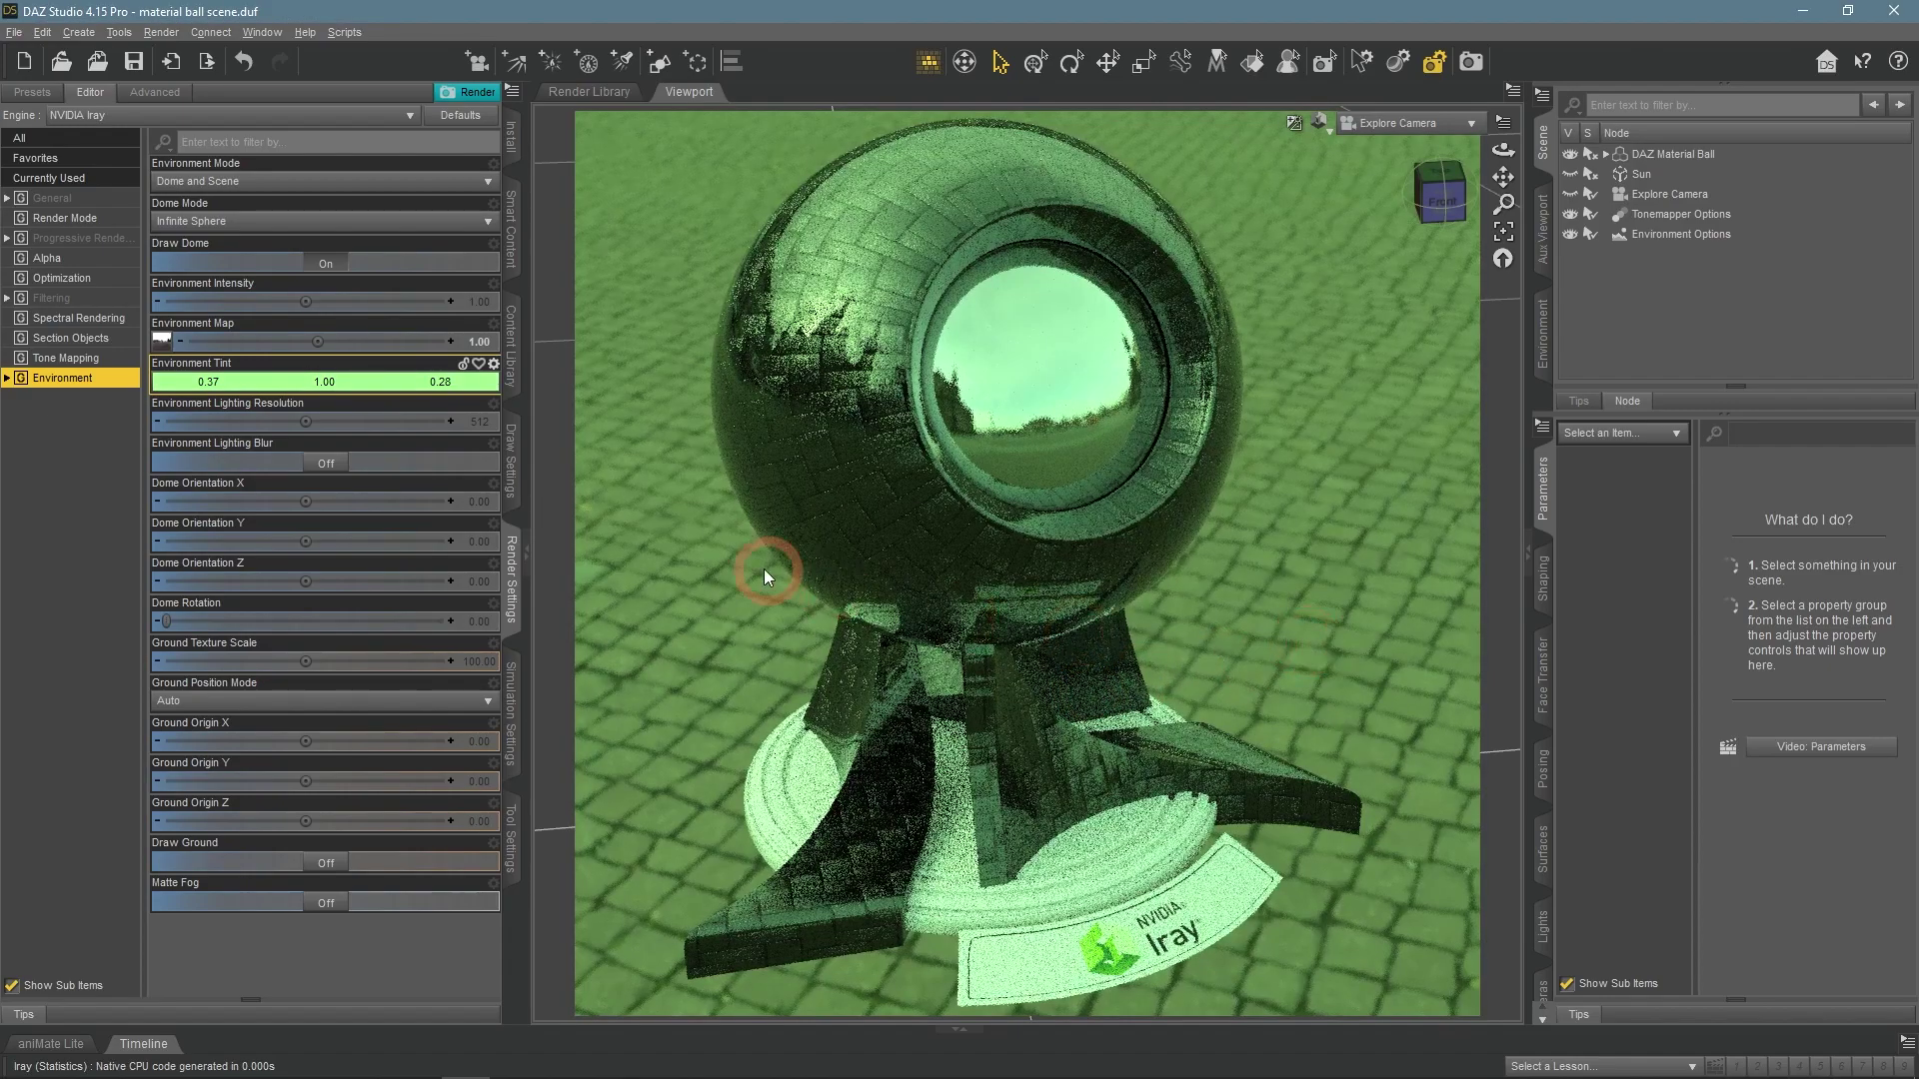
left_click(476, 396)
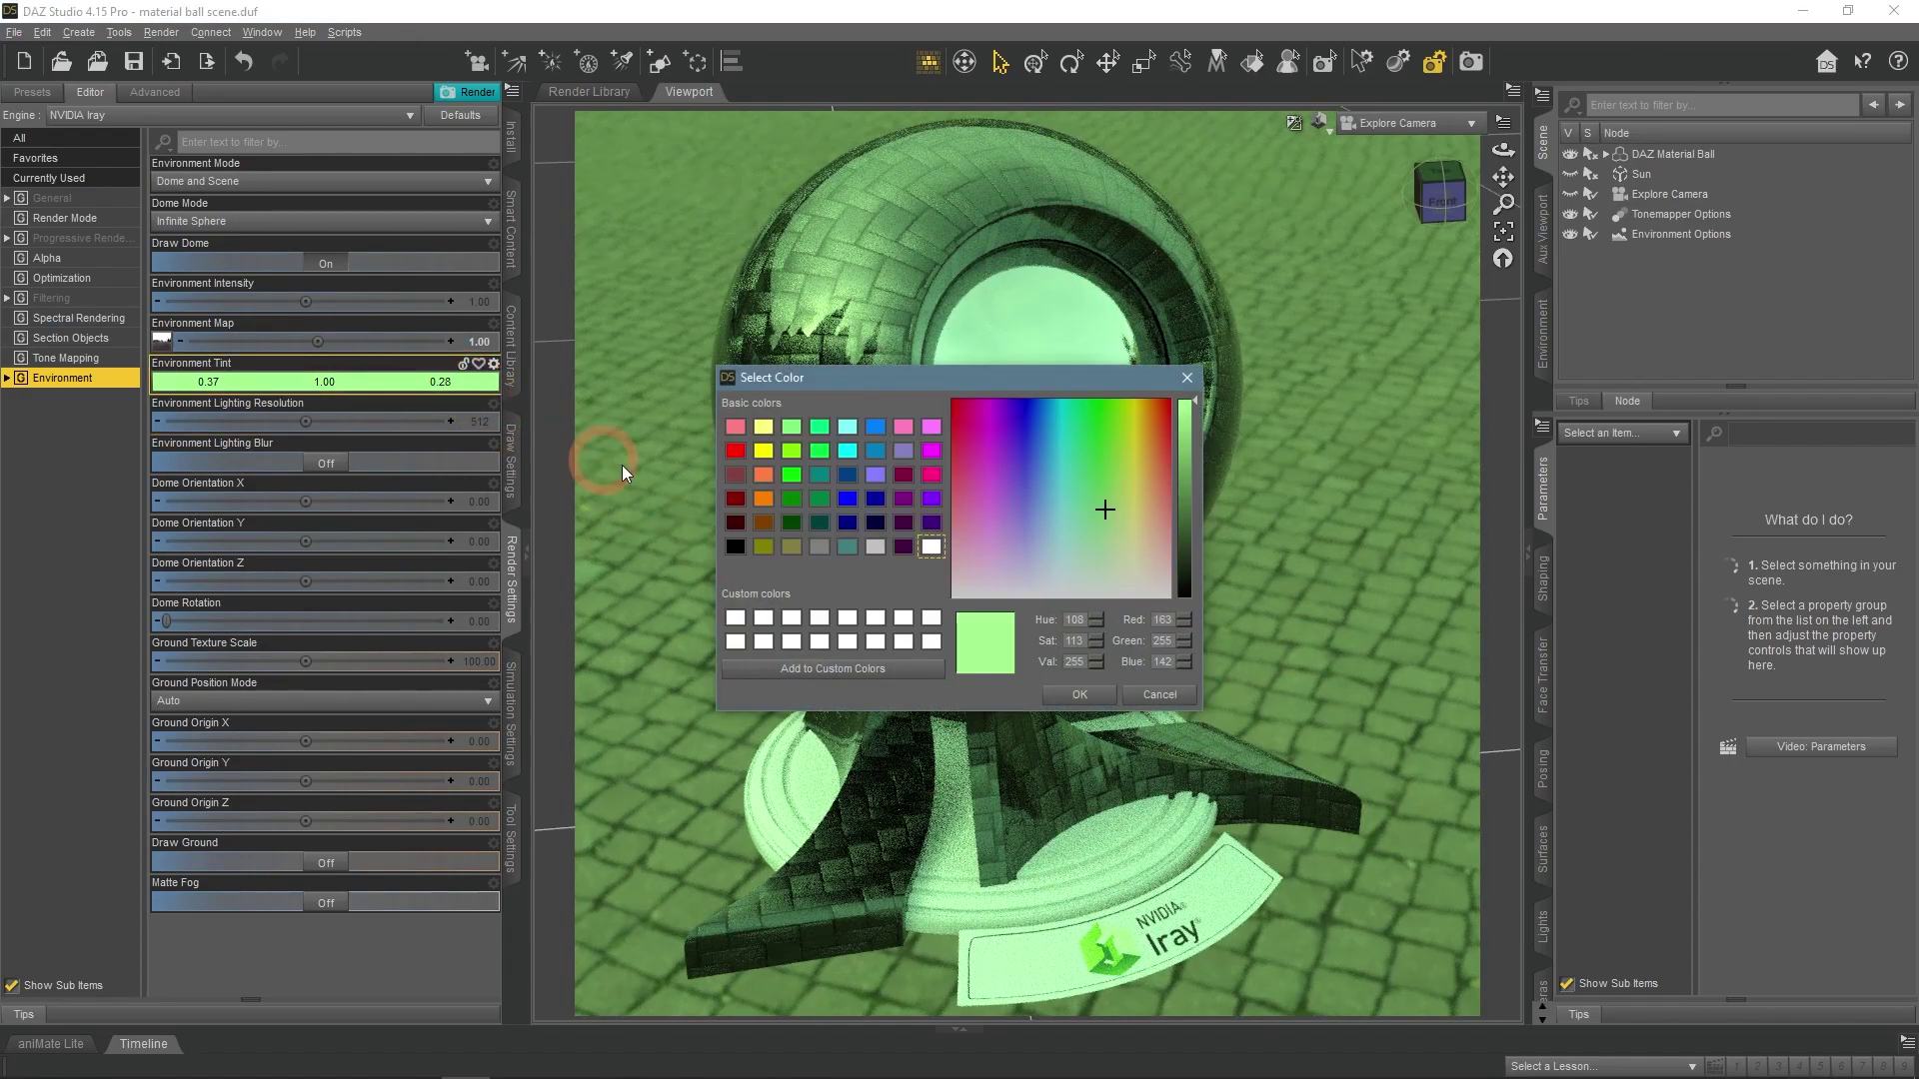
left_click(1165, 575)
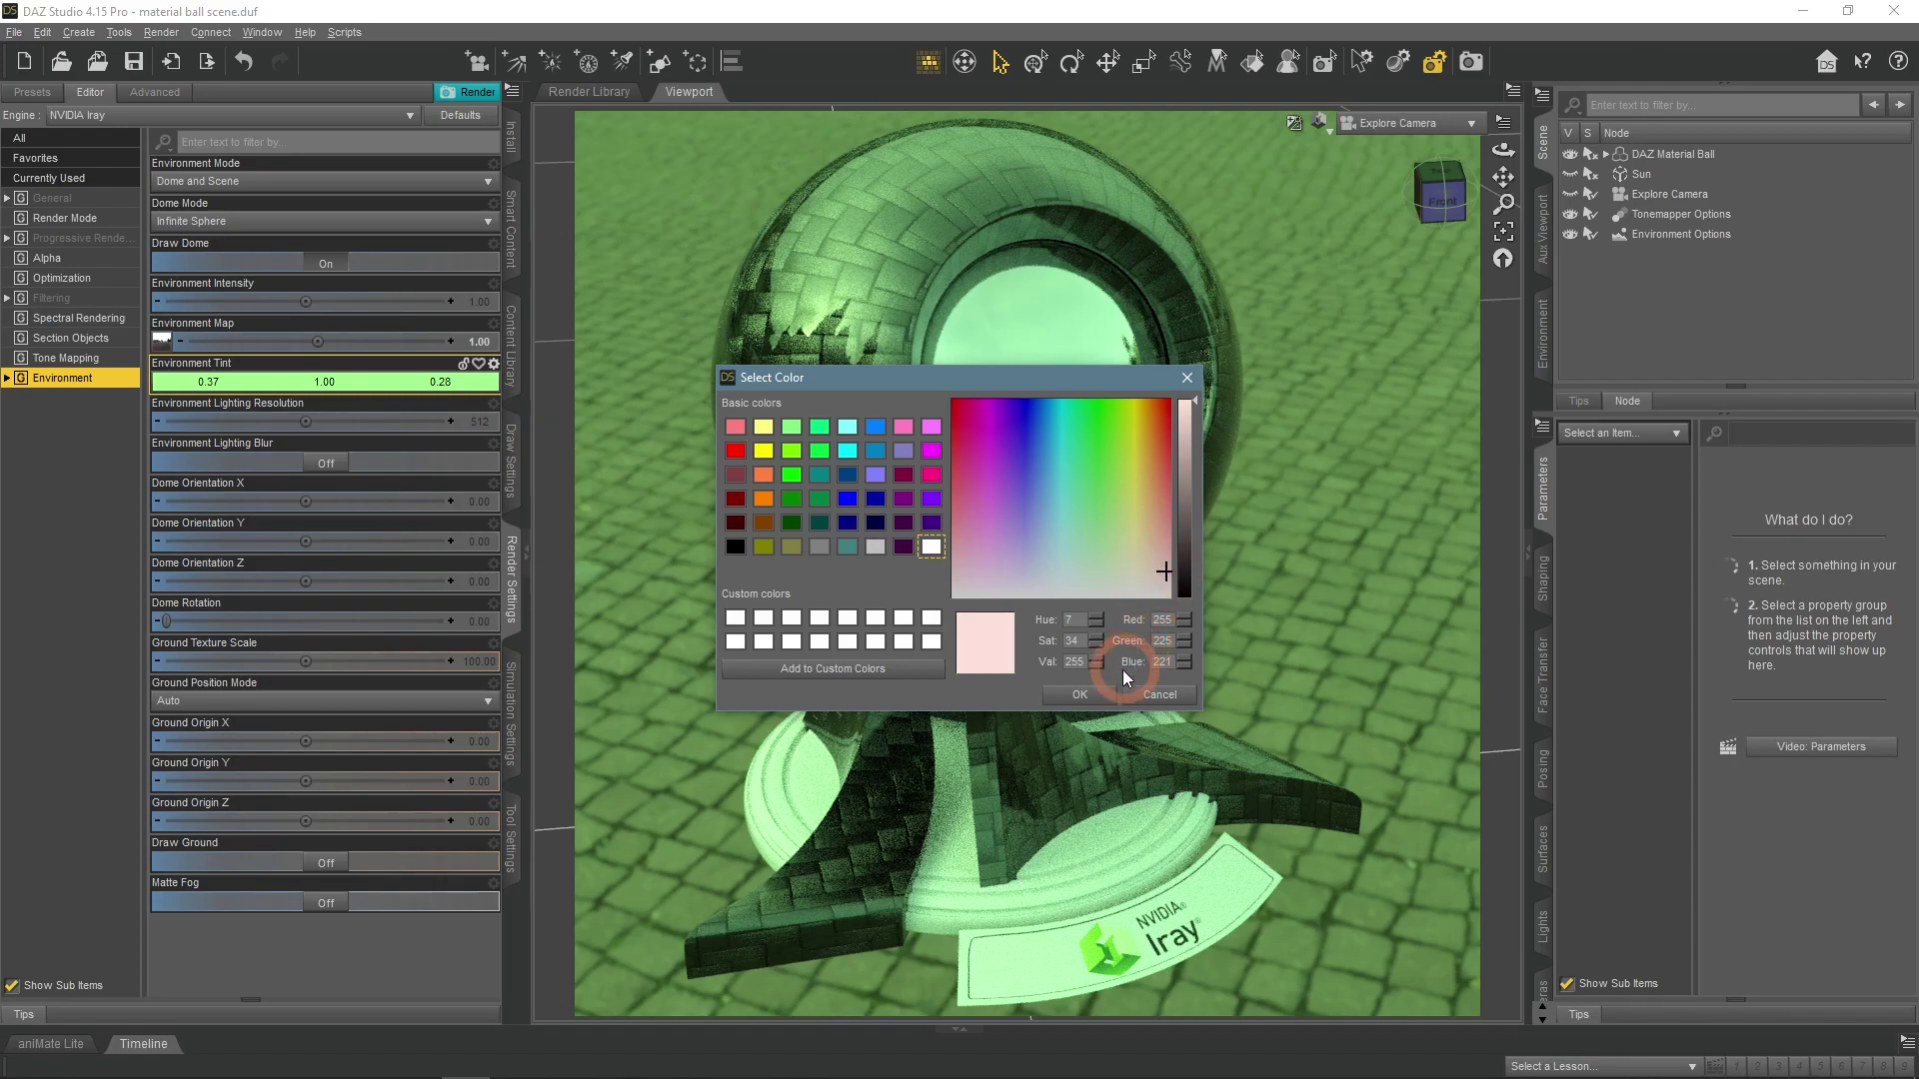
left_click(1095, 694)
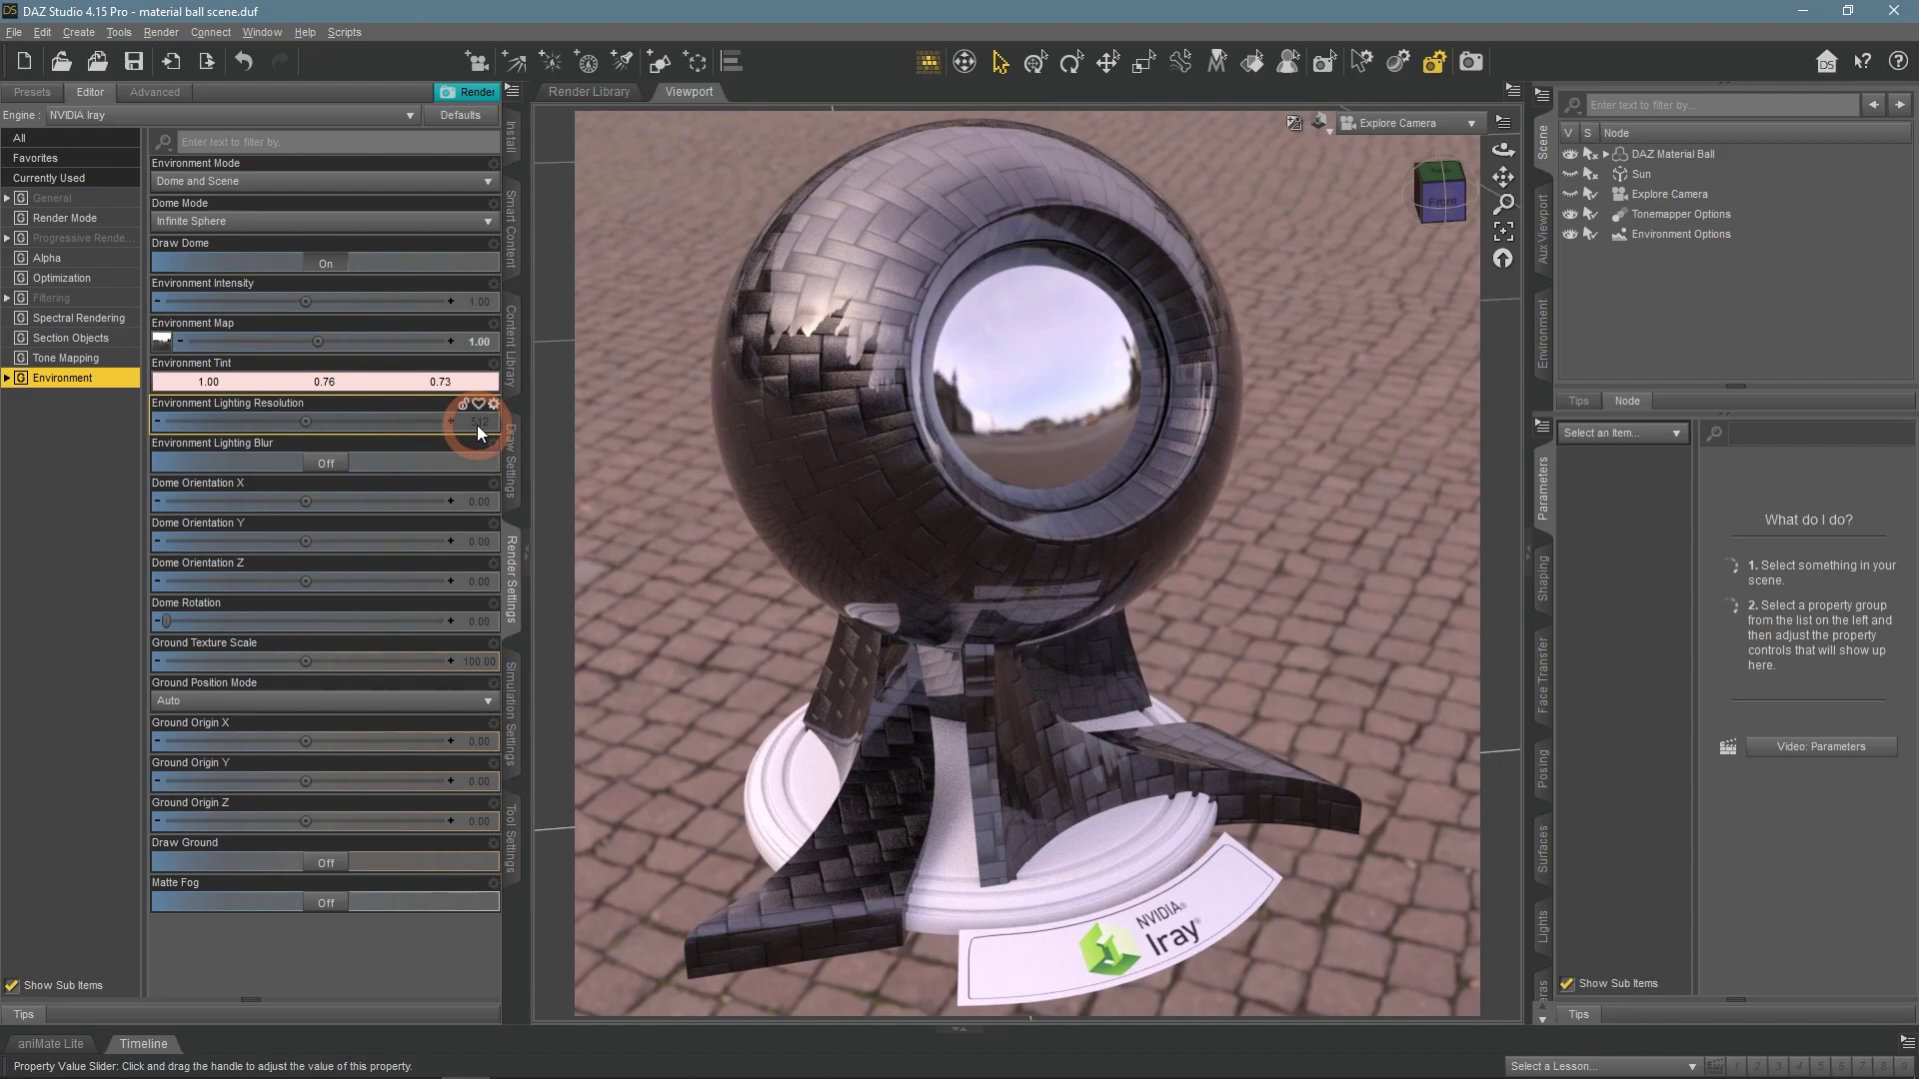
Set Environment Lighting Resolution to 4096 and leave Environment Lighting Blur on
left_click(476, 424)
type("4096")
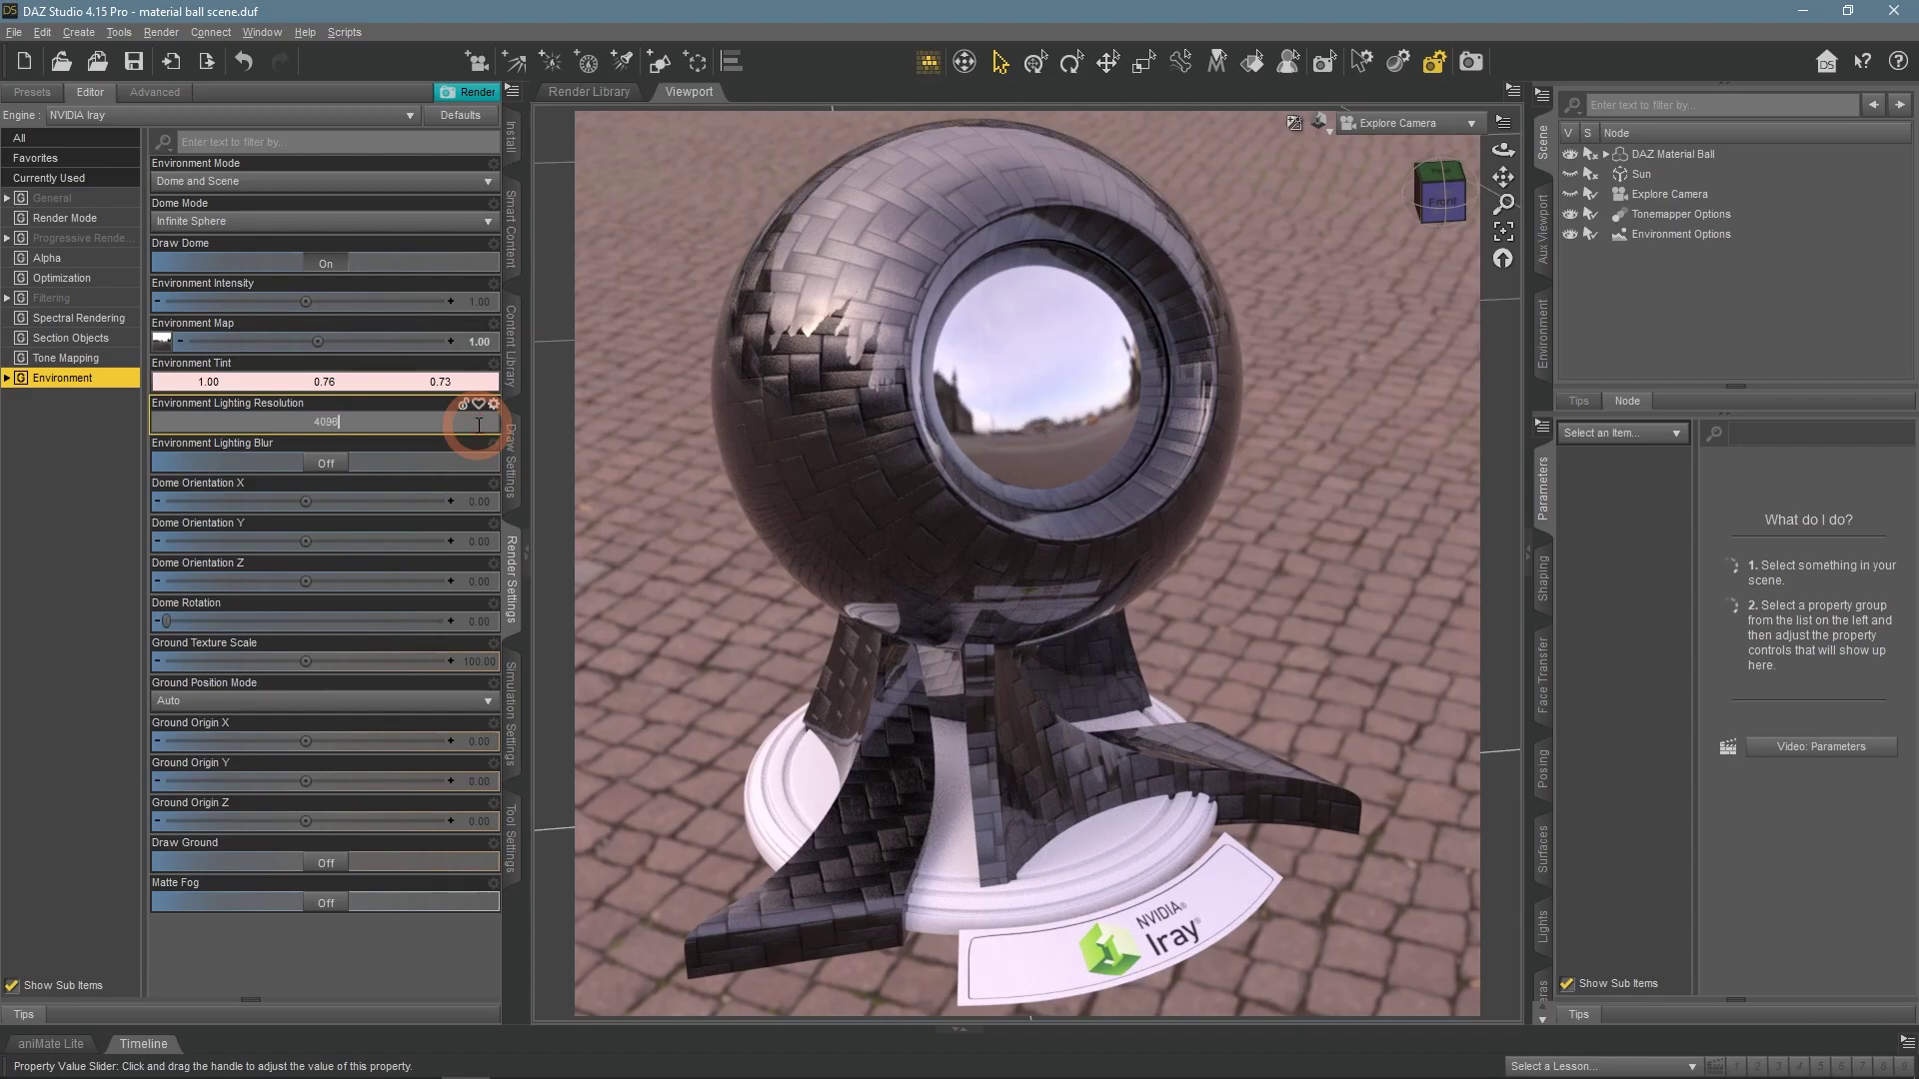
key("Return")
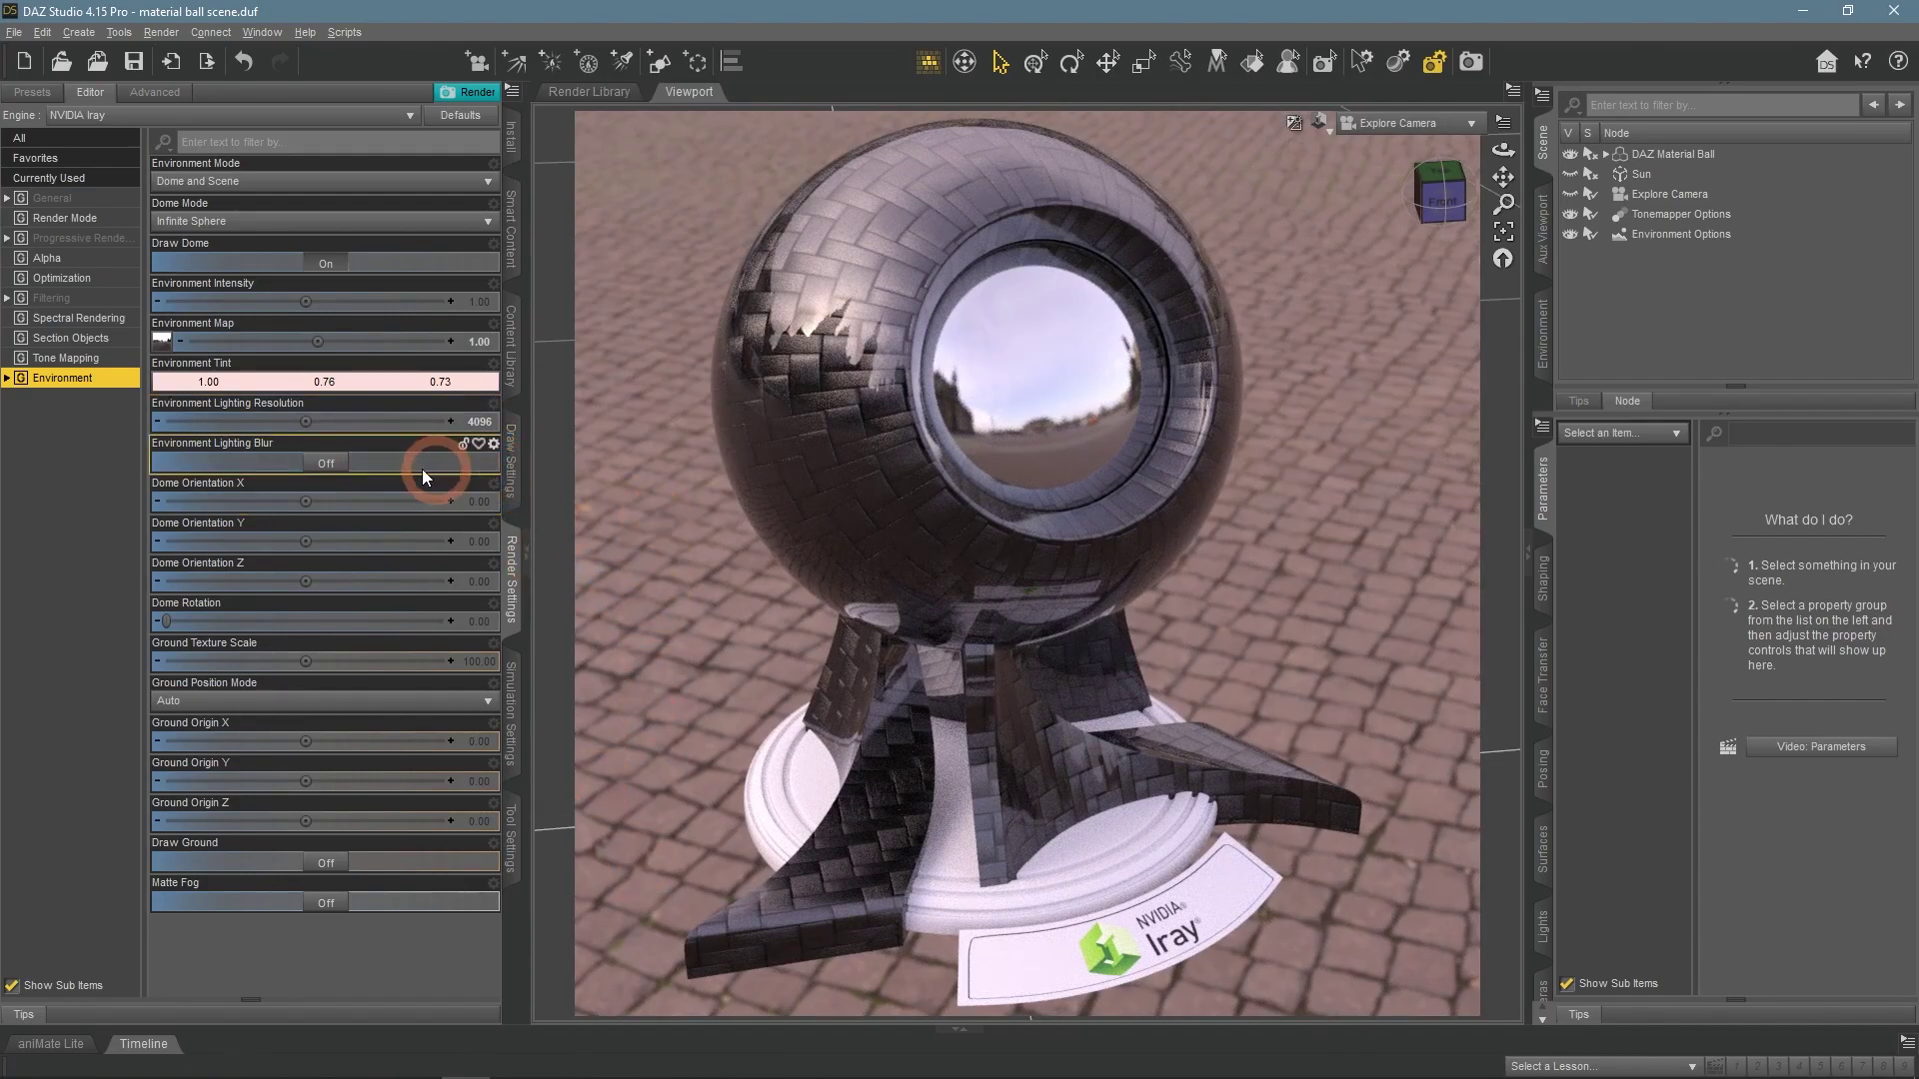
left_click(320, 464)
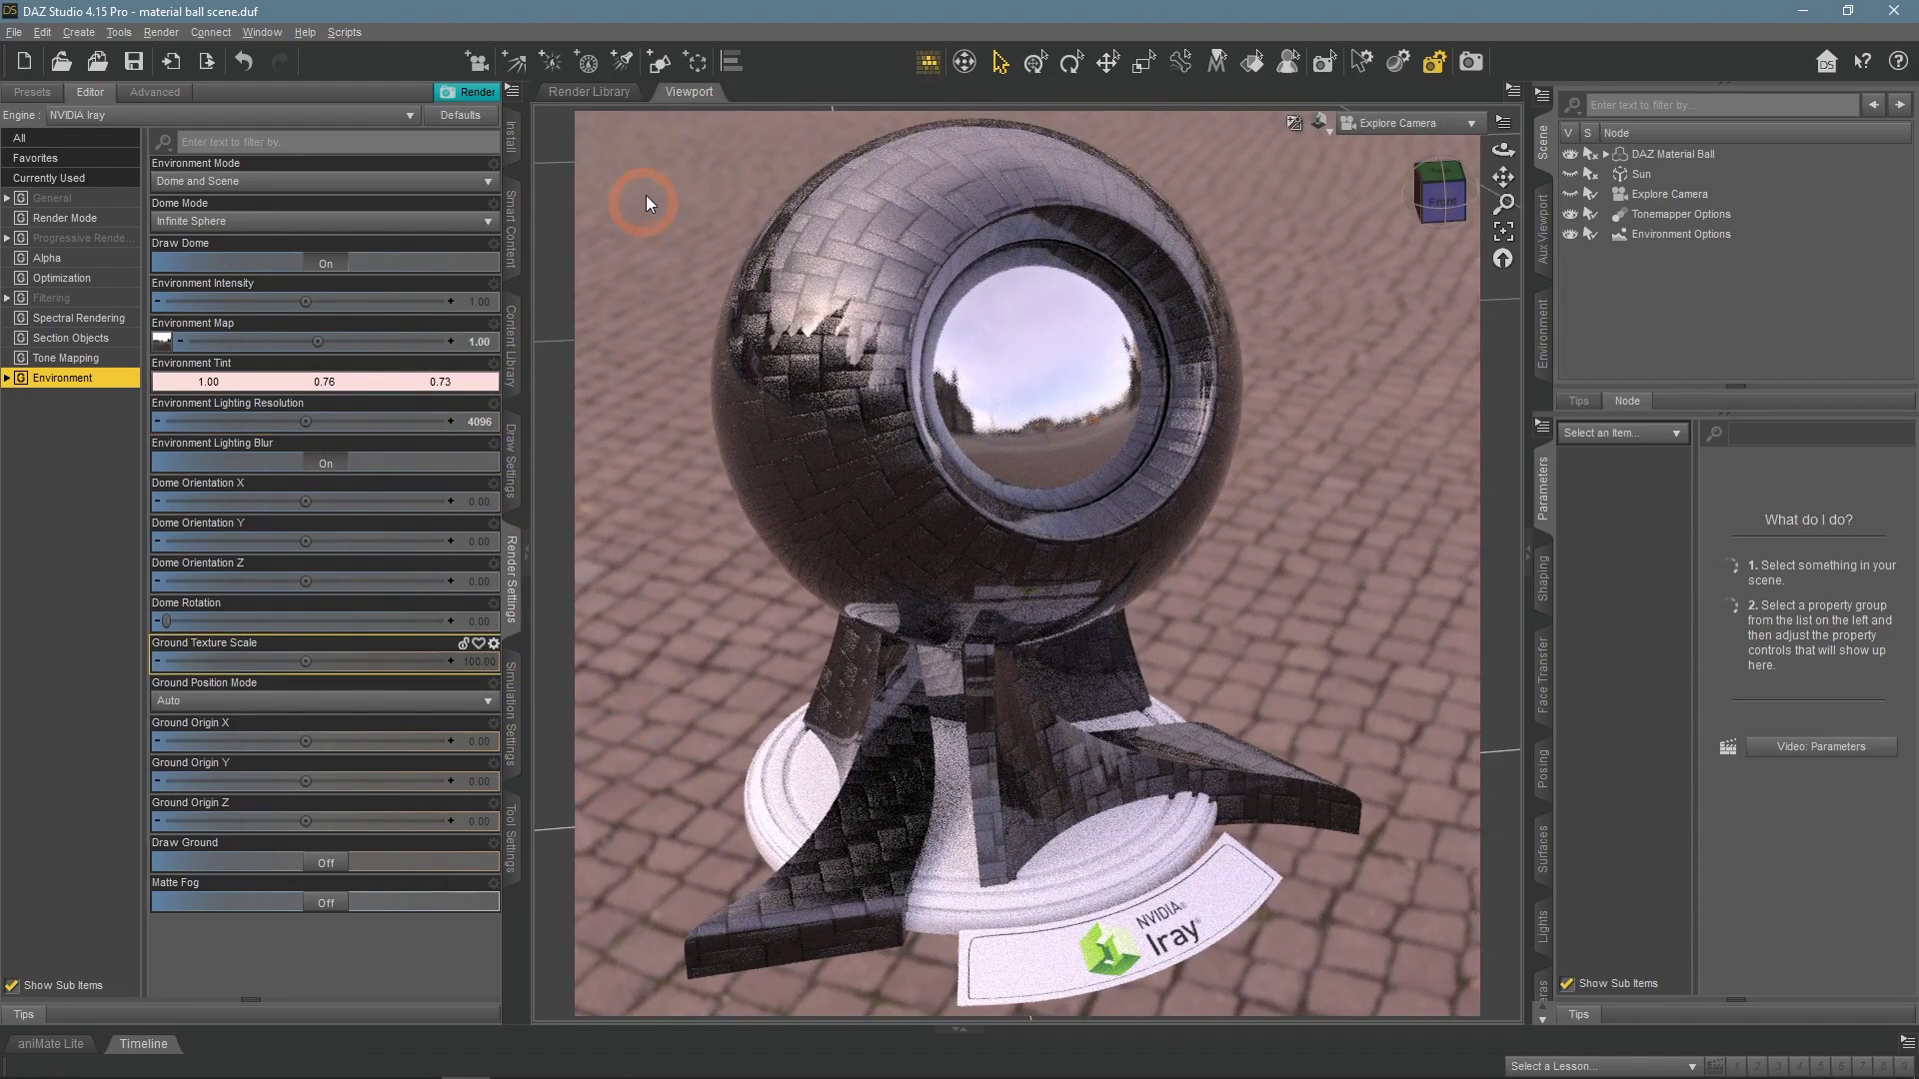
left_click(315, 466)
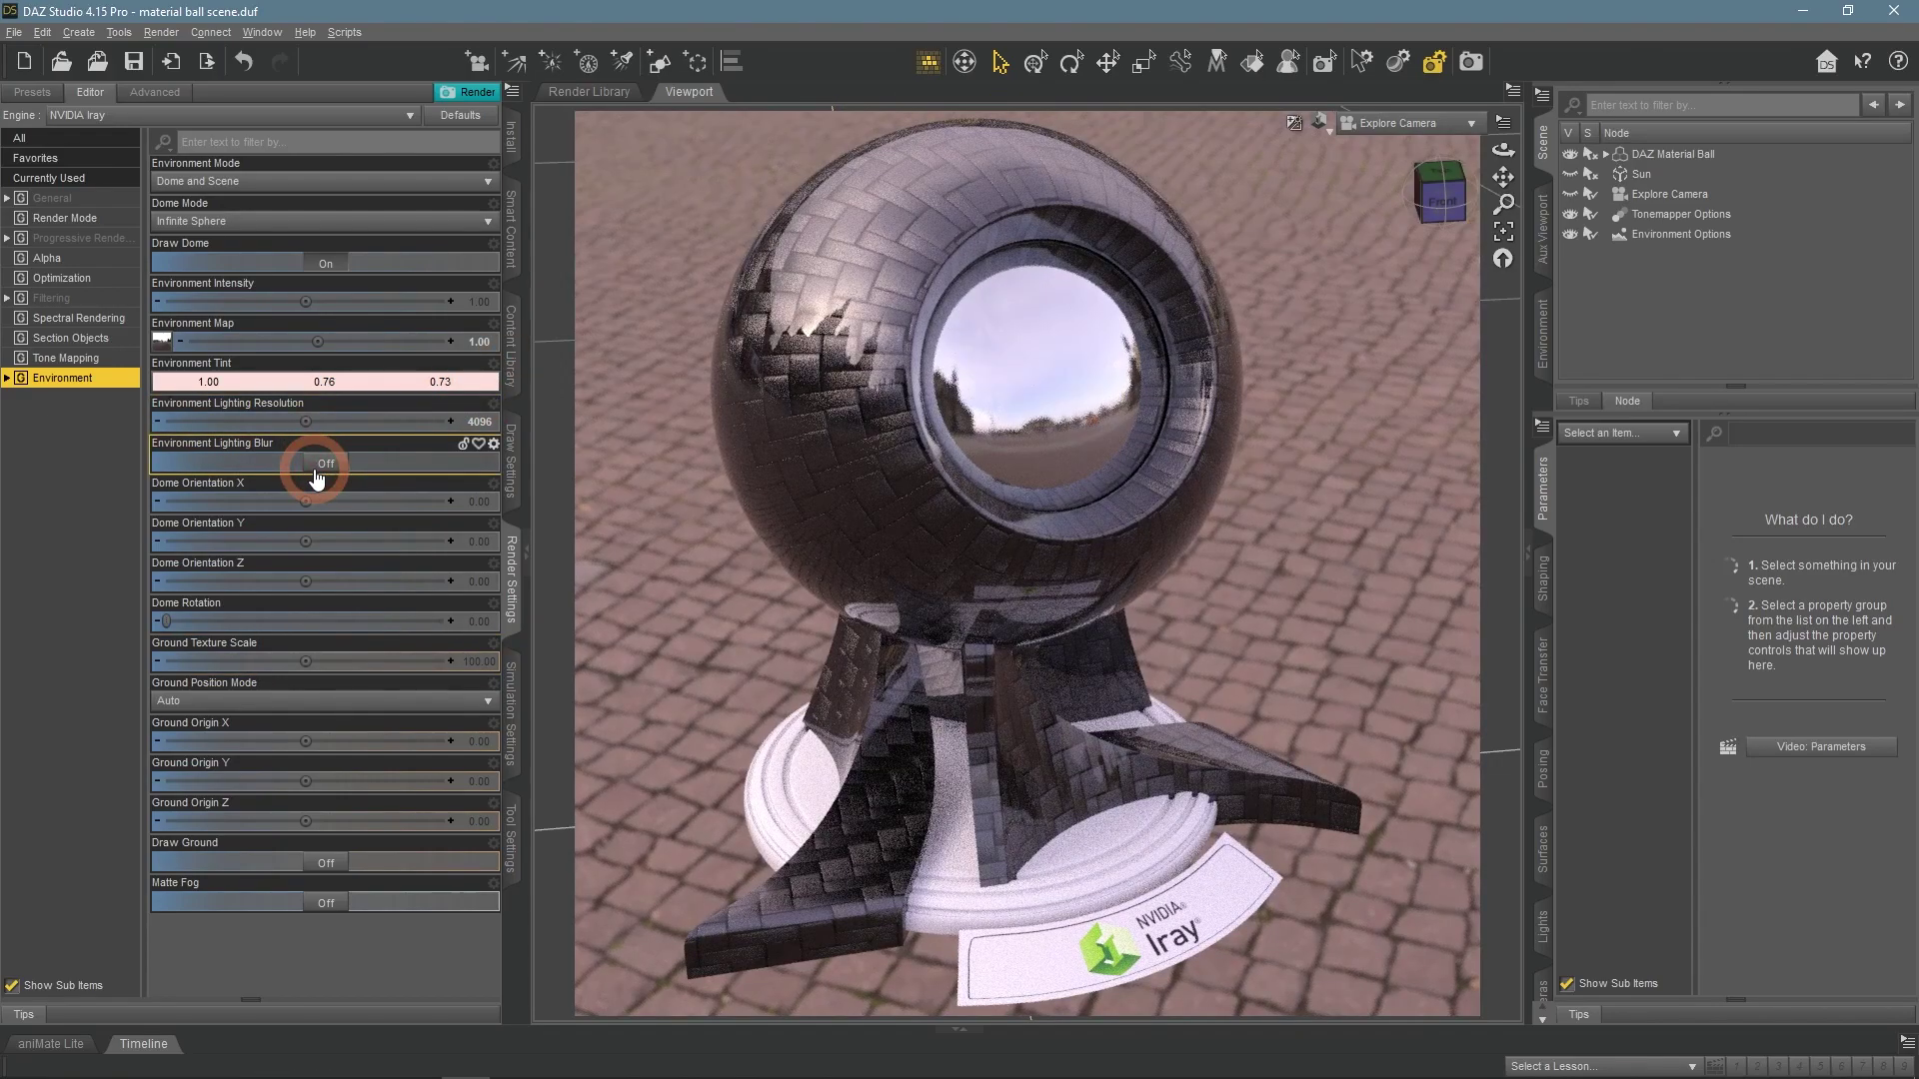
left_click(315, 469)
Reset the environment tint to white and test Dome Orientation X before zeroing it
left_click(480, 375)
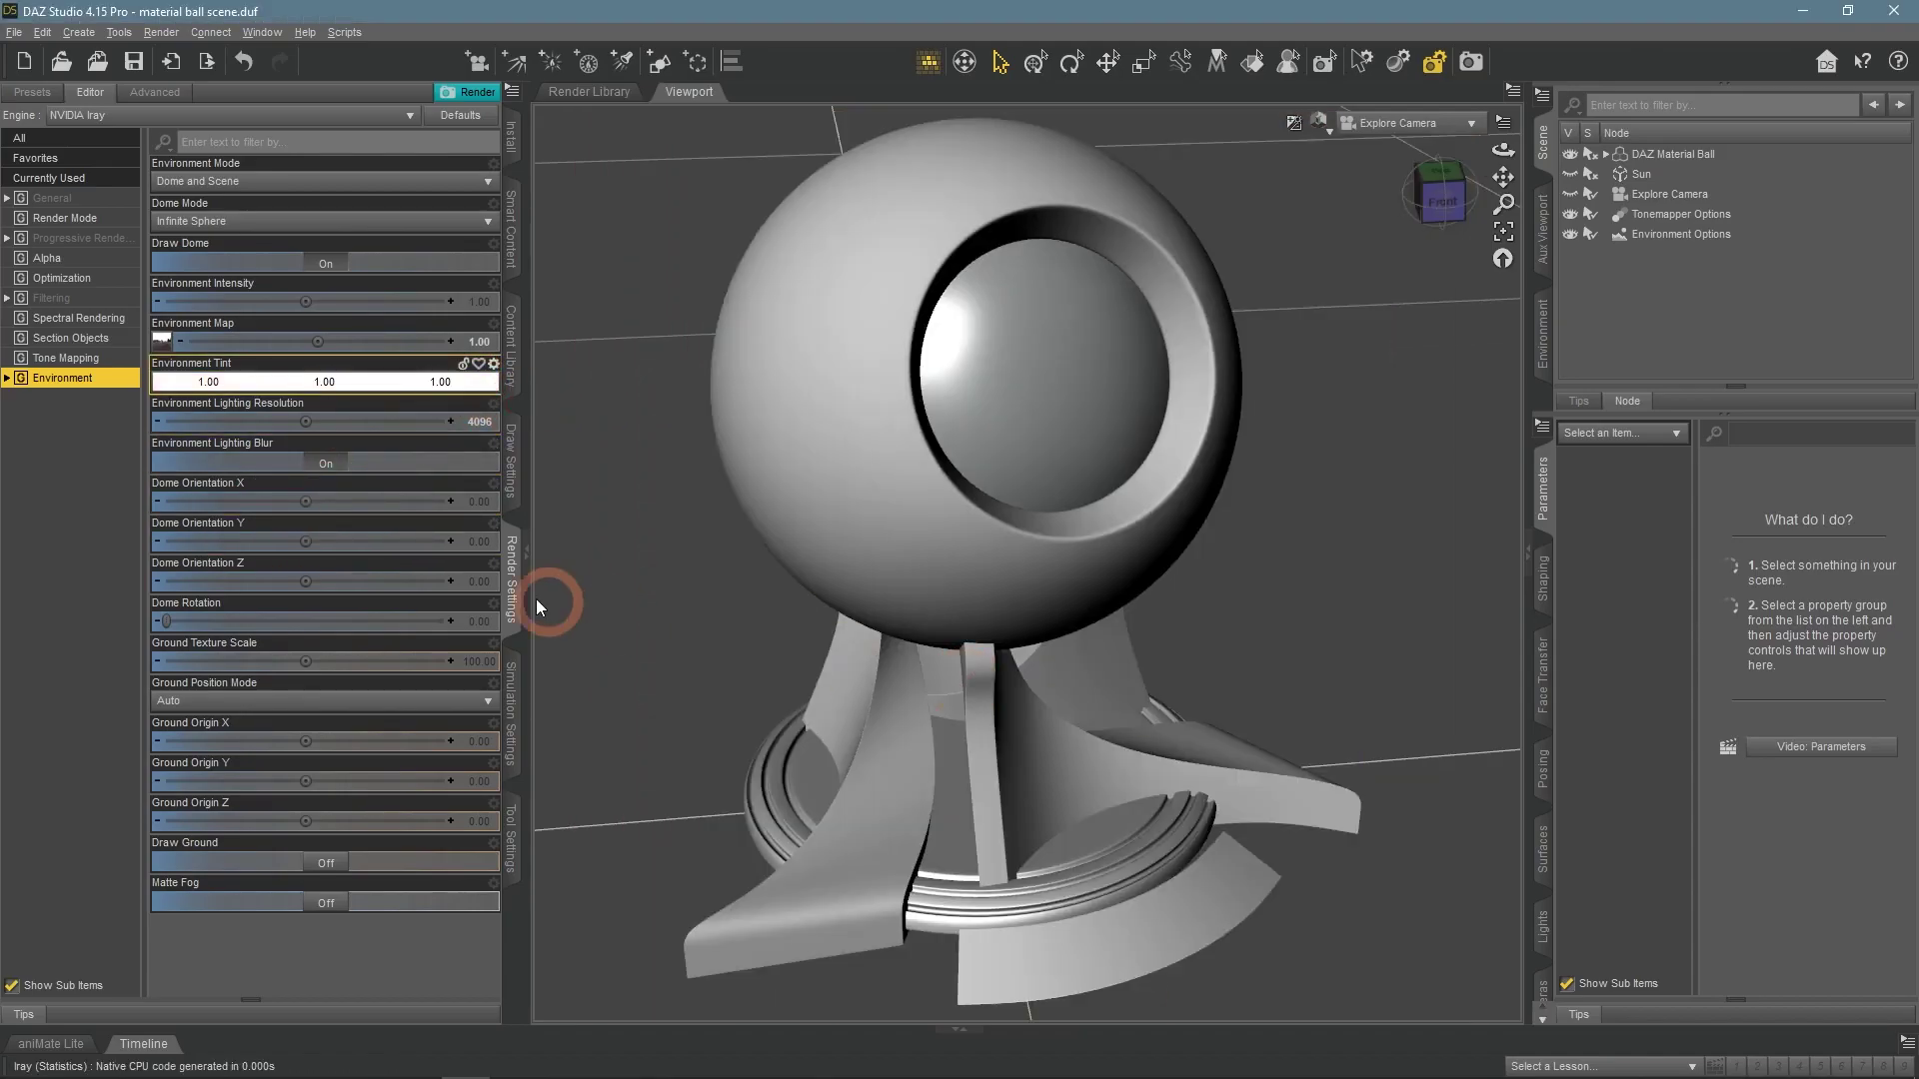
left_click_drag(307, 512, 312, 502)
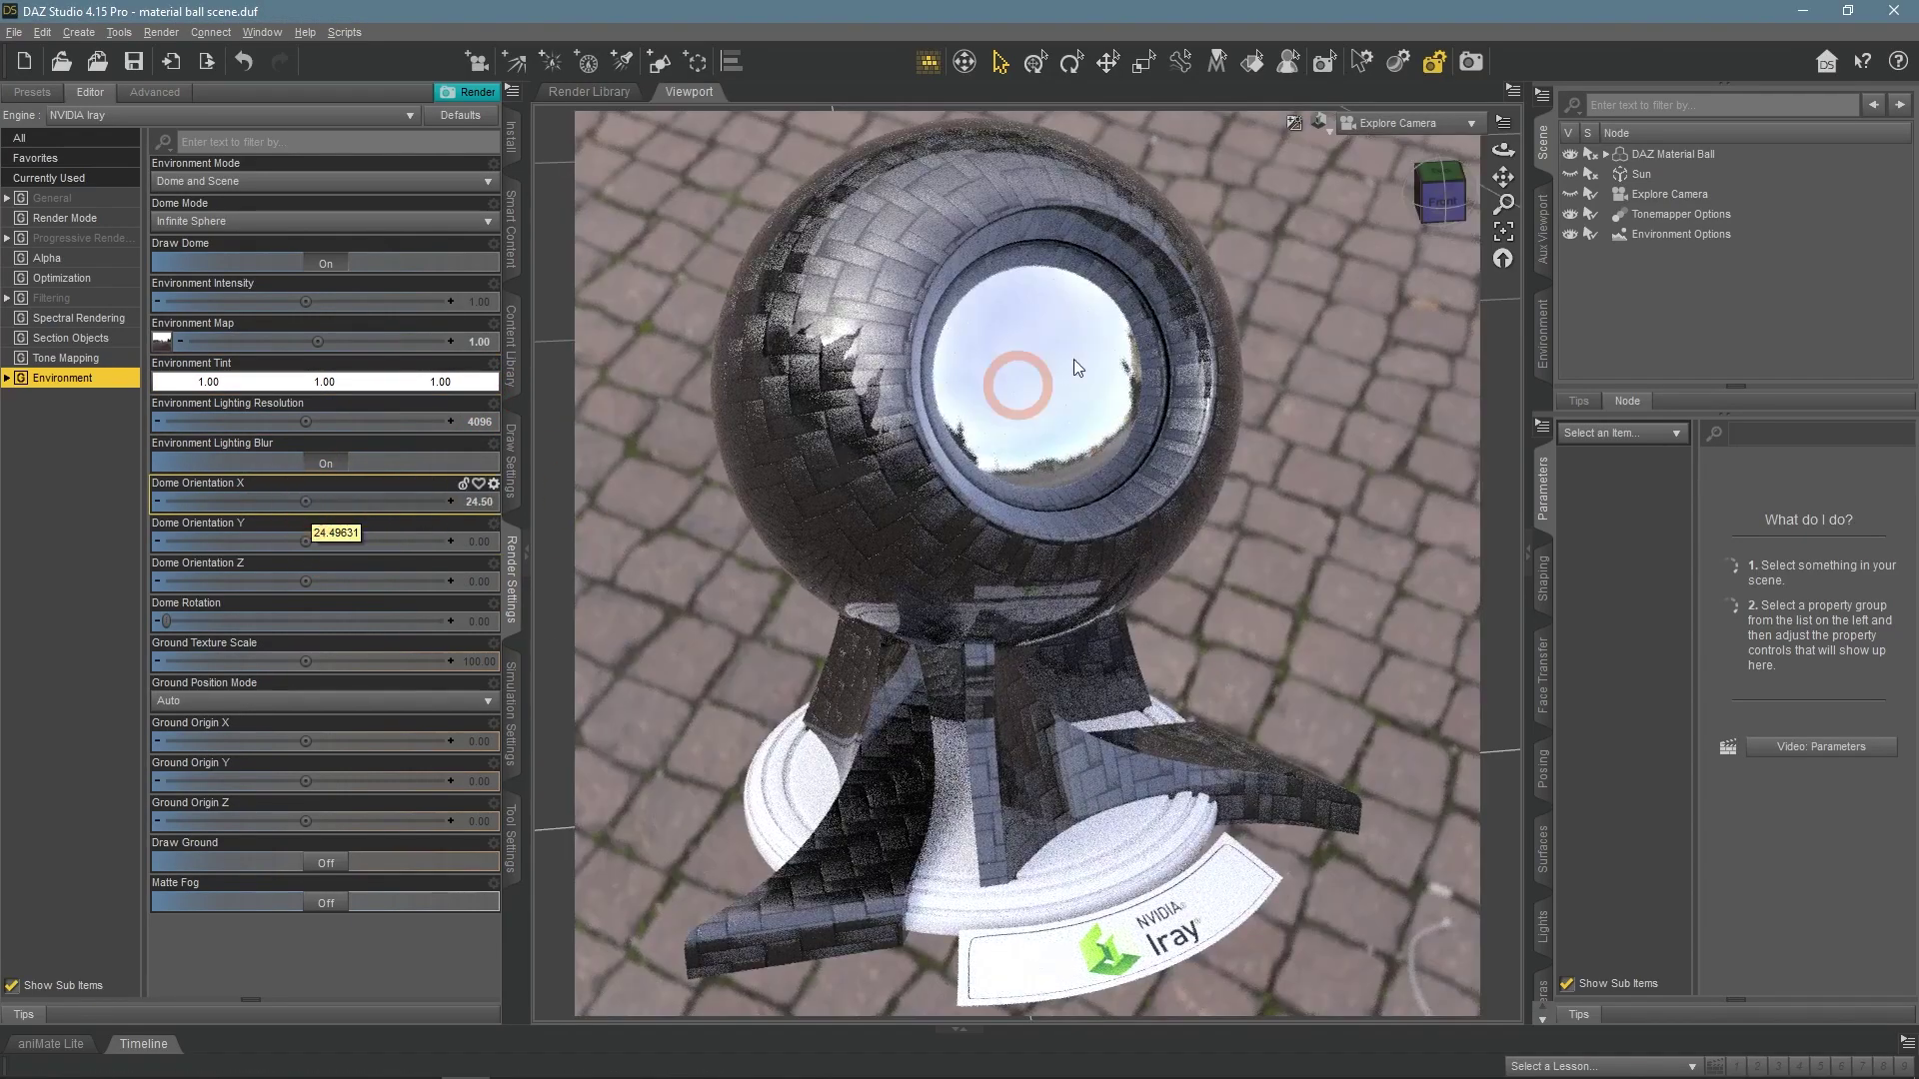
left_click_drag(1503, 150, 1503, 152)
left_click_drag(495, 500, 300, 505)
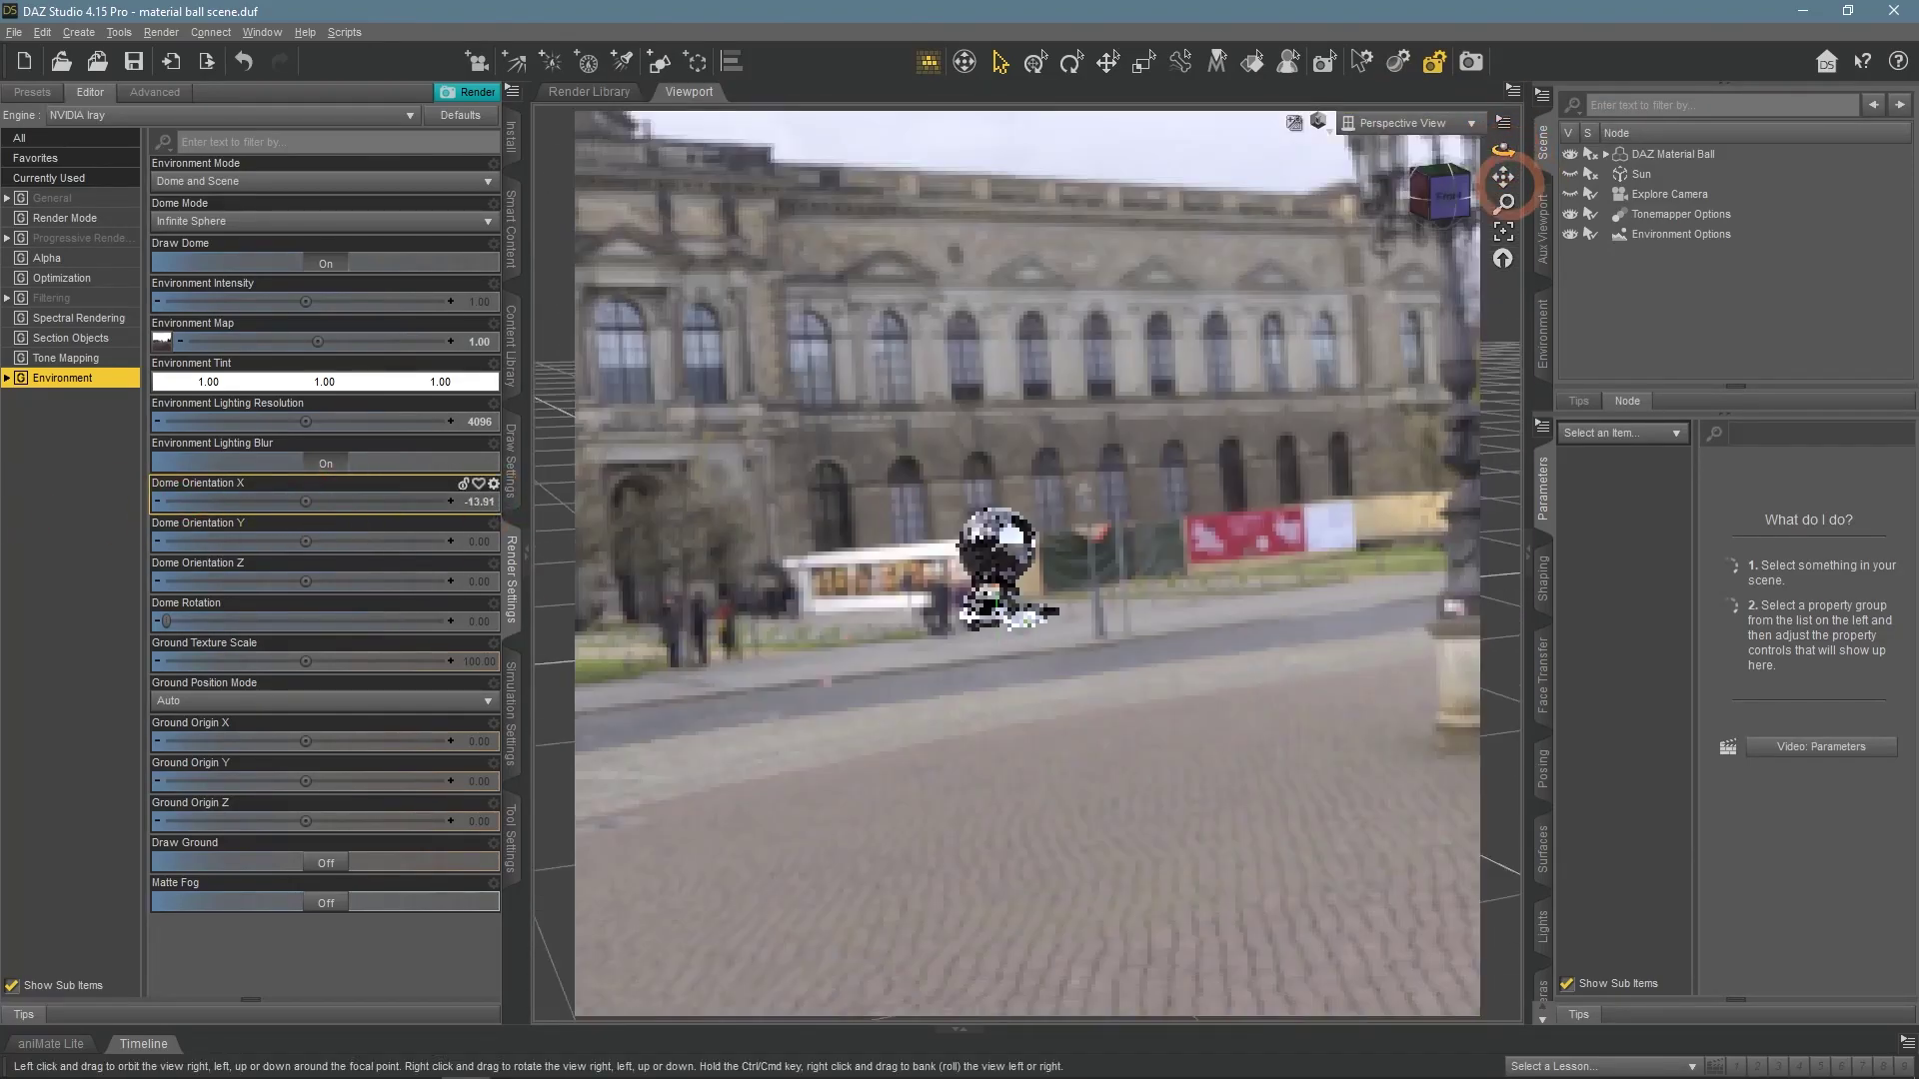
mouse_move(489, 502)
left_mouse_down()
mouse_move(408, 562)
mouse_move(1018, 218)
left_mouse_up()
left_click(814, 332)
Test Dome Orientation Y and Z, then set both to 0
left_click_drag(369, 541, 283, 541)
left_click_drag(393, 582, 308, 578)
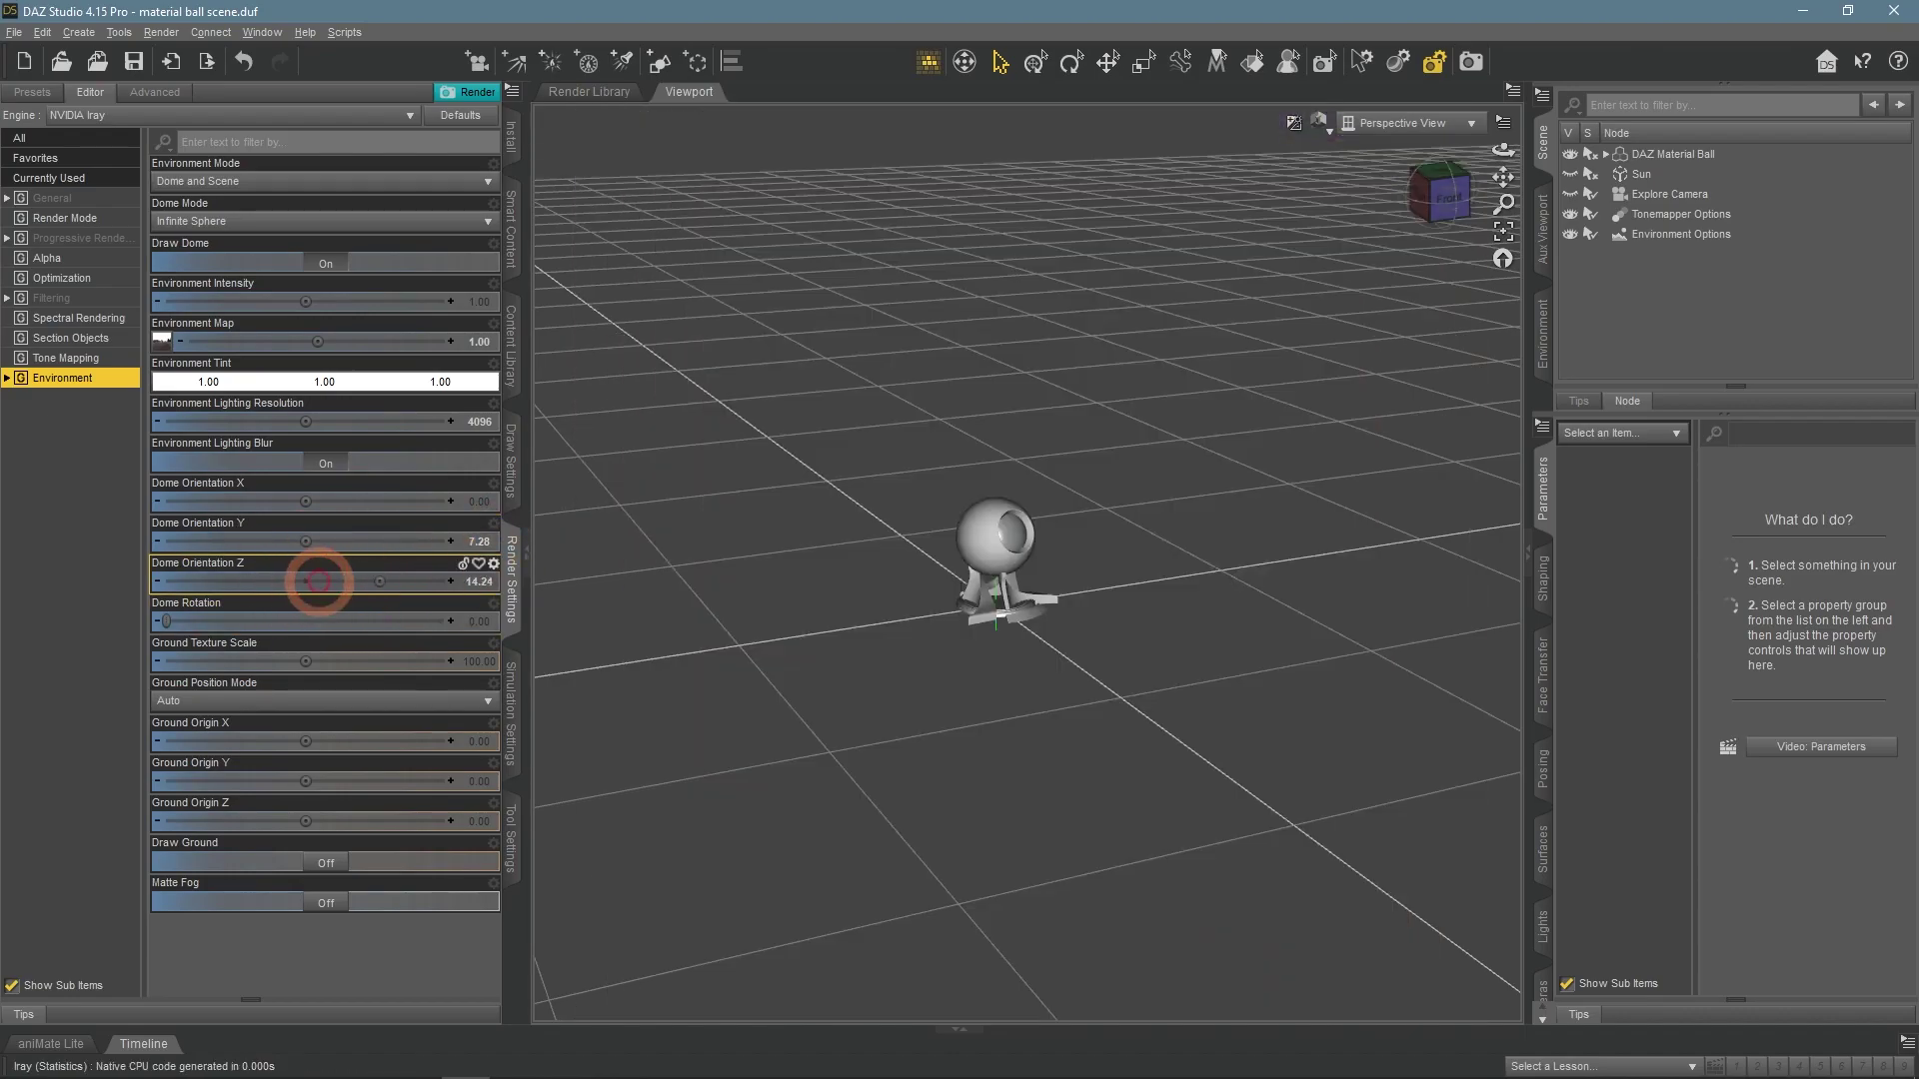
left_click(480, 580)
type("0")
key("Return")
left_click(480, 540)
type("0")
key("Return")
Spin the Dome Rotation, reset it to 0, and view through the Explore Camera
left_click_drag(167, 621, 278, 622)
left_click_drag(1502, 150, 1011, 214)
mouse_move(278, 620)
left_mouse_down()
mouse_move(459, 614)
mouse_move(5, 611)
left_mouse_up()
left_click(639, 364)
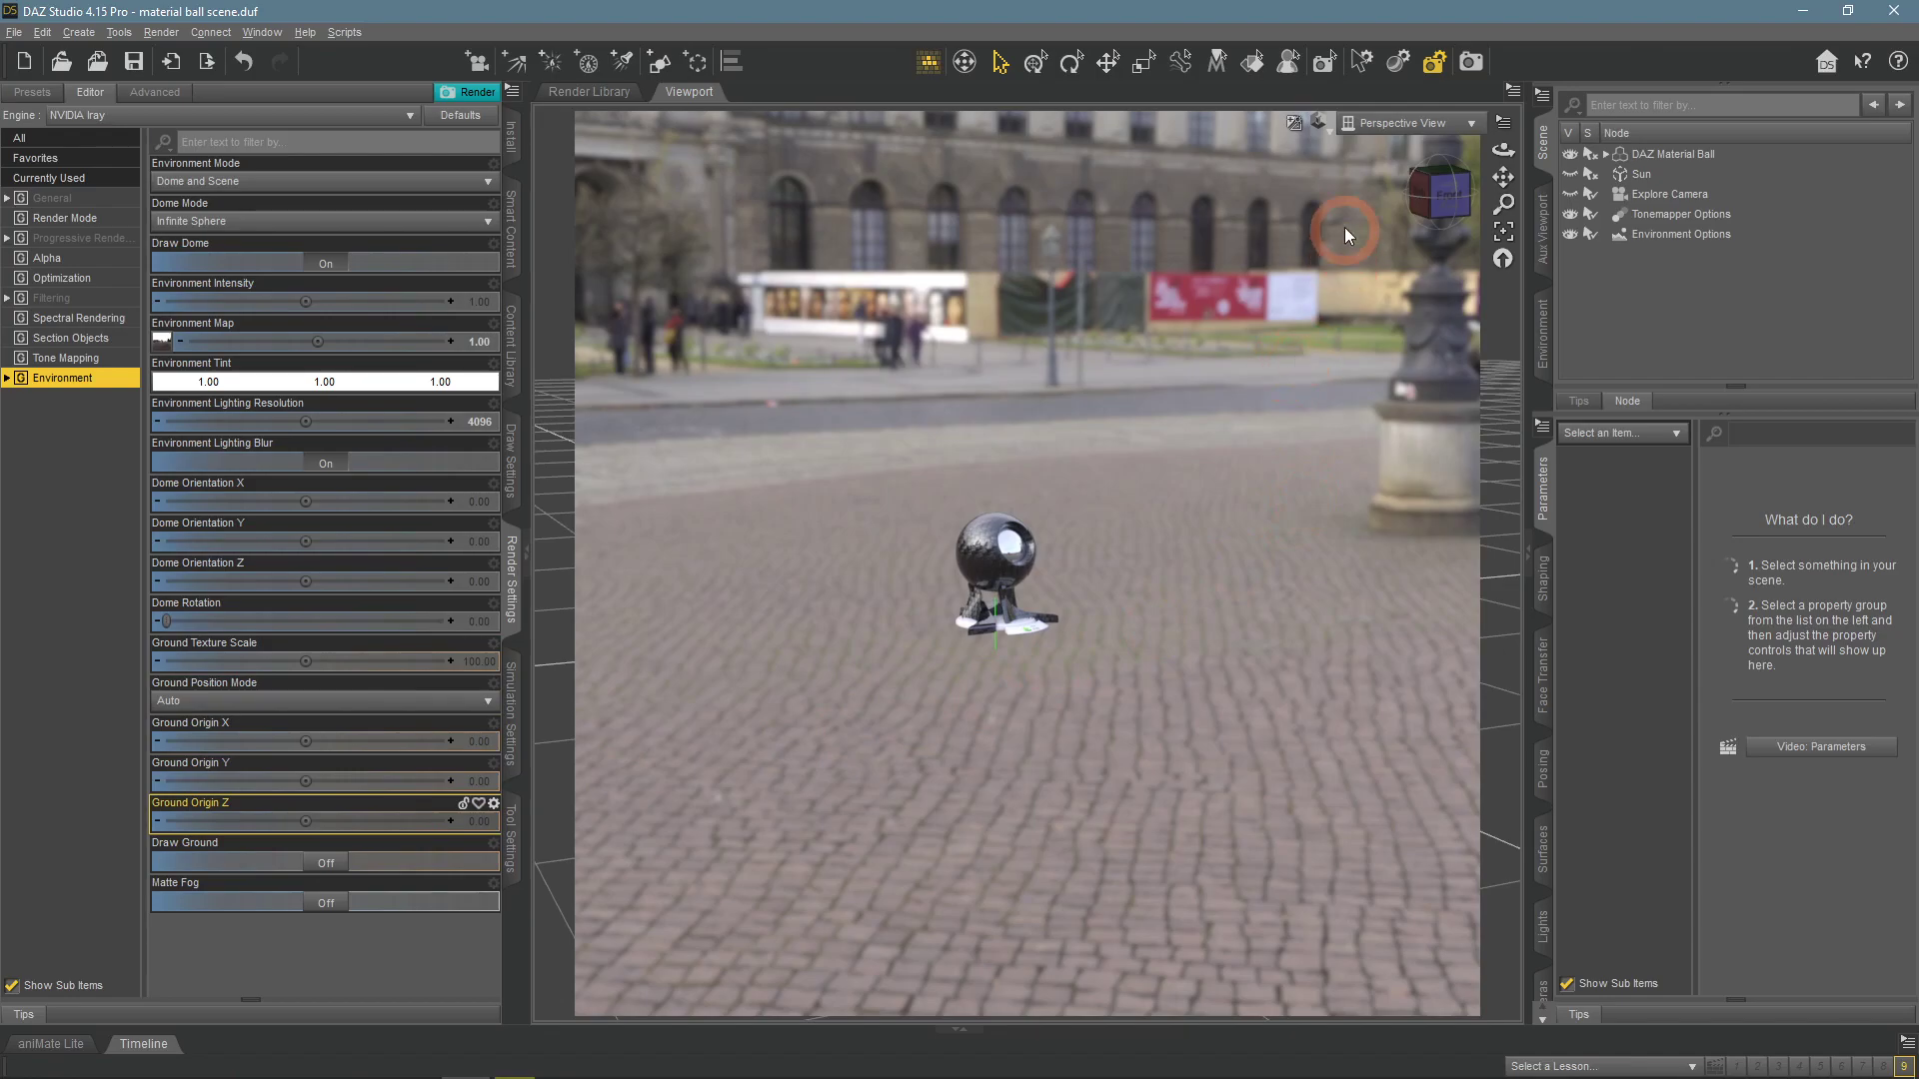
mouse_move(1503, 150)
left_mouse_down()
mouse_move(1503, 200)
mouse_move(1503, 130)
mouse_move(1503, 190)
left_mouse_up()
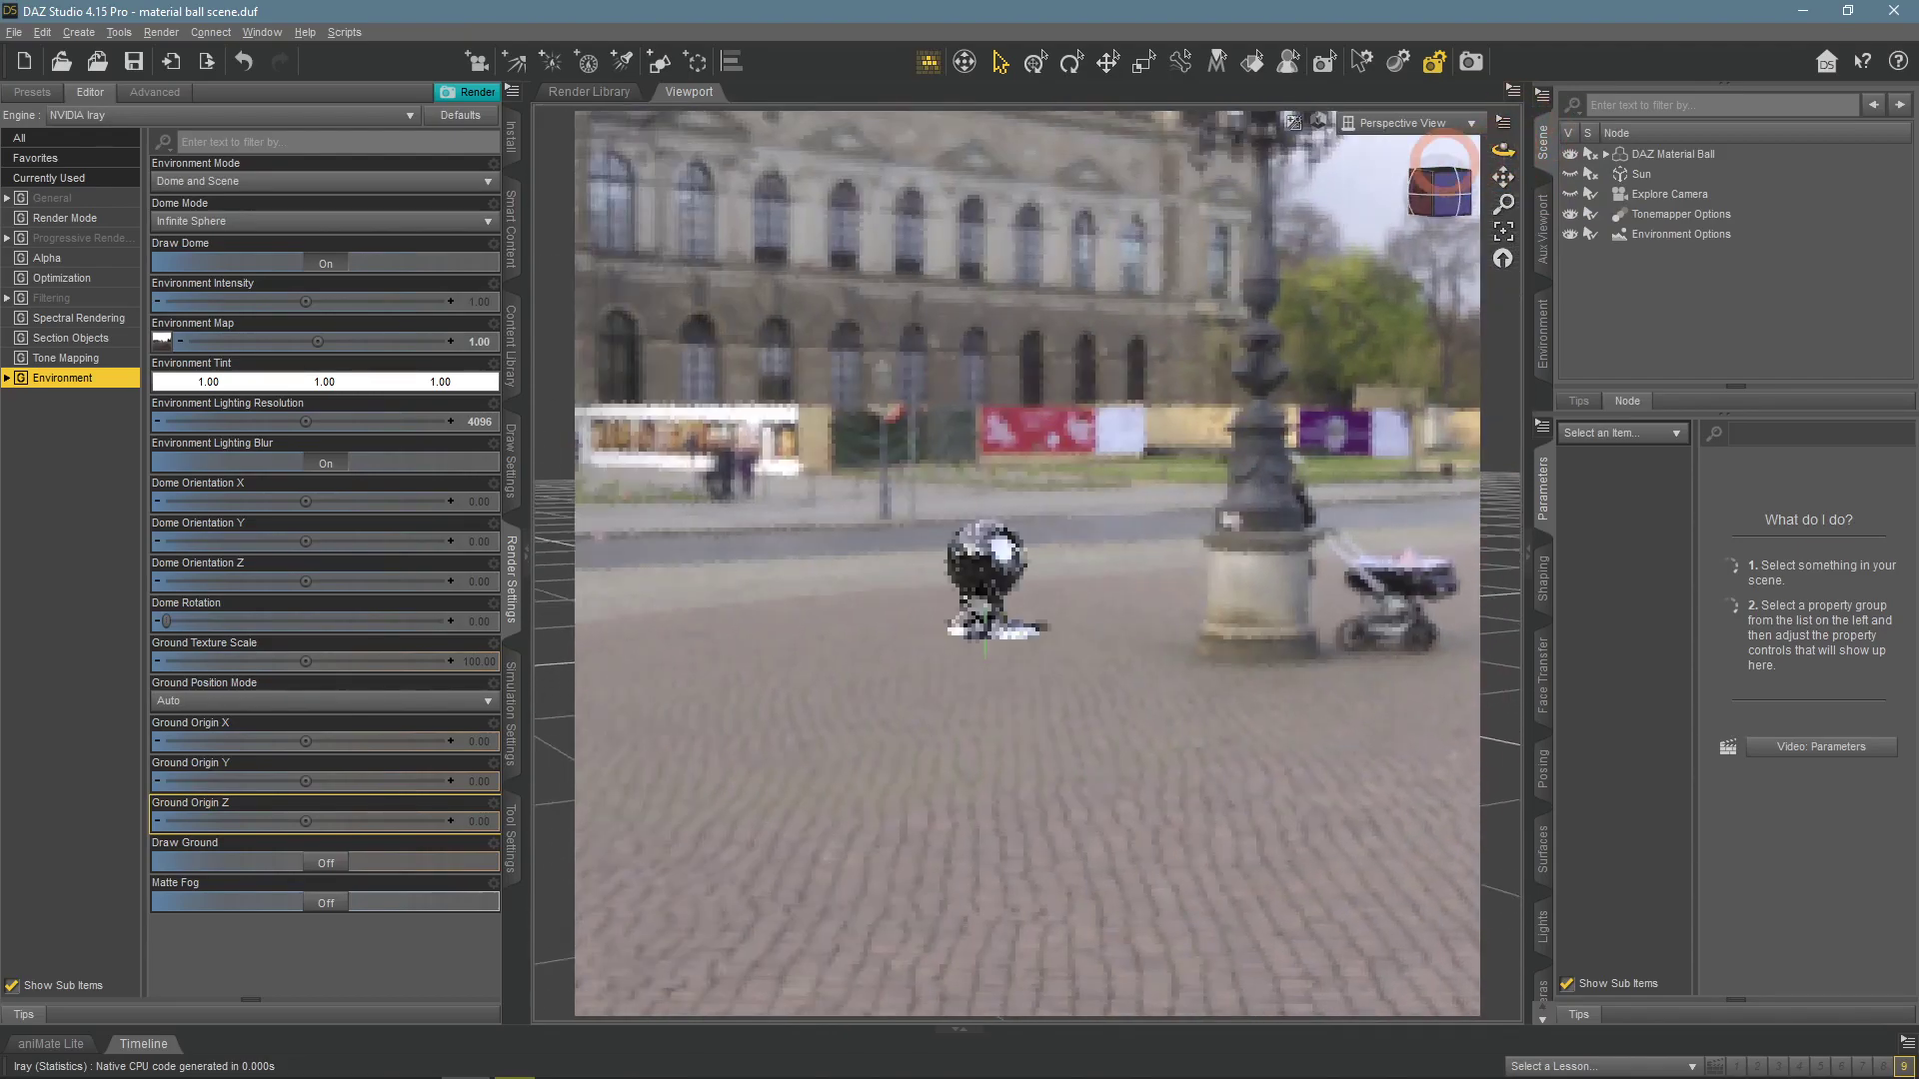
left_click(1423, 123)
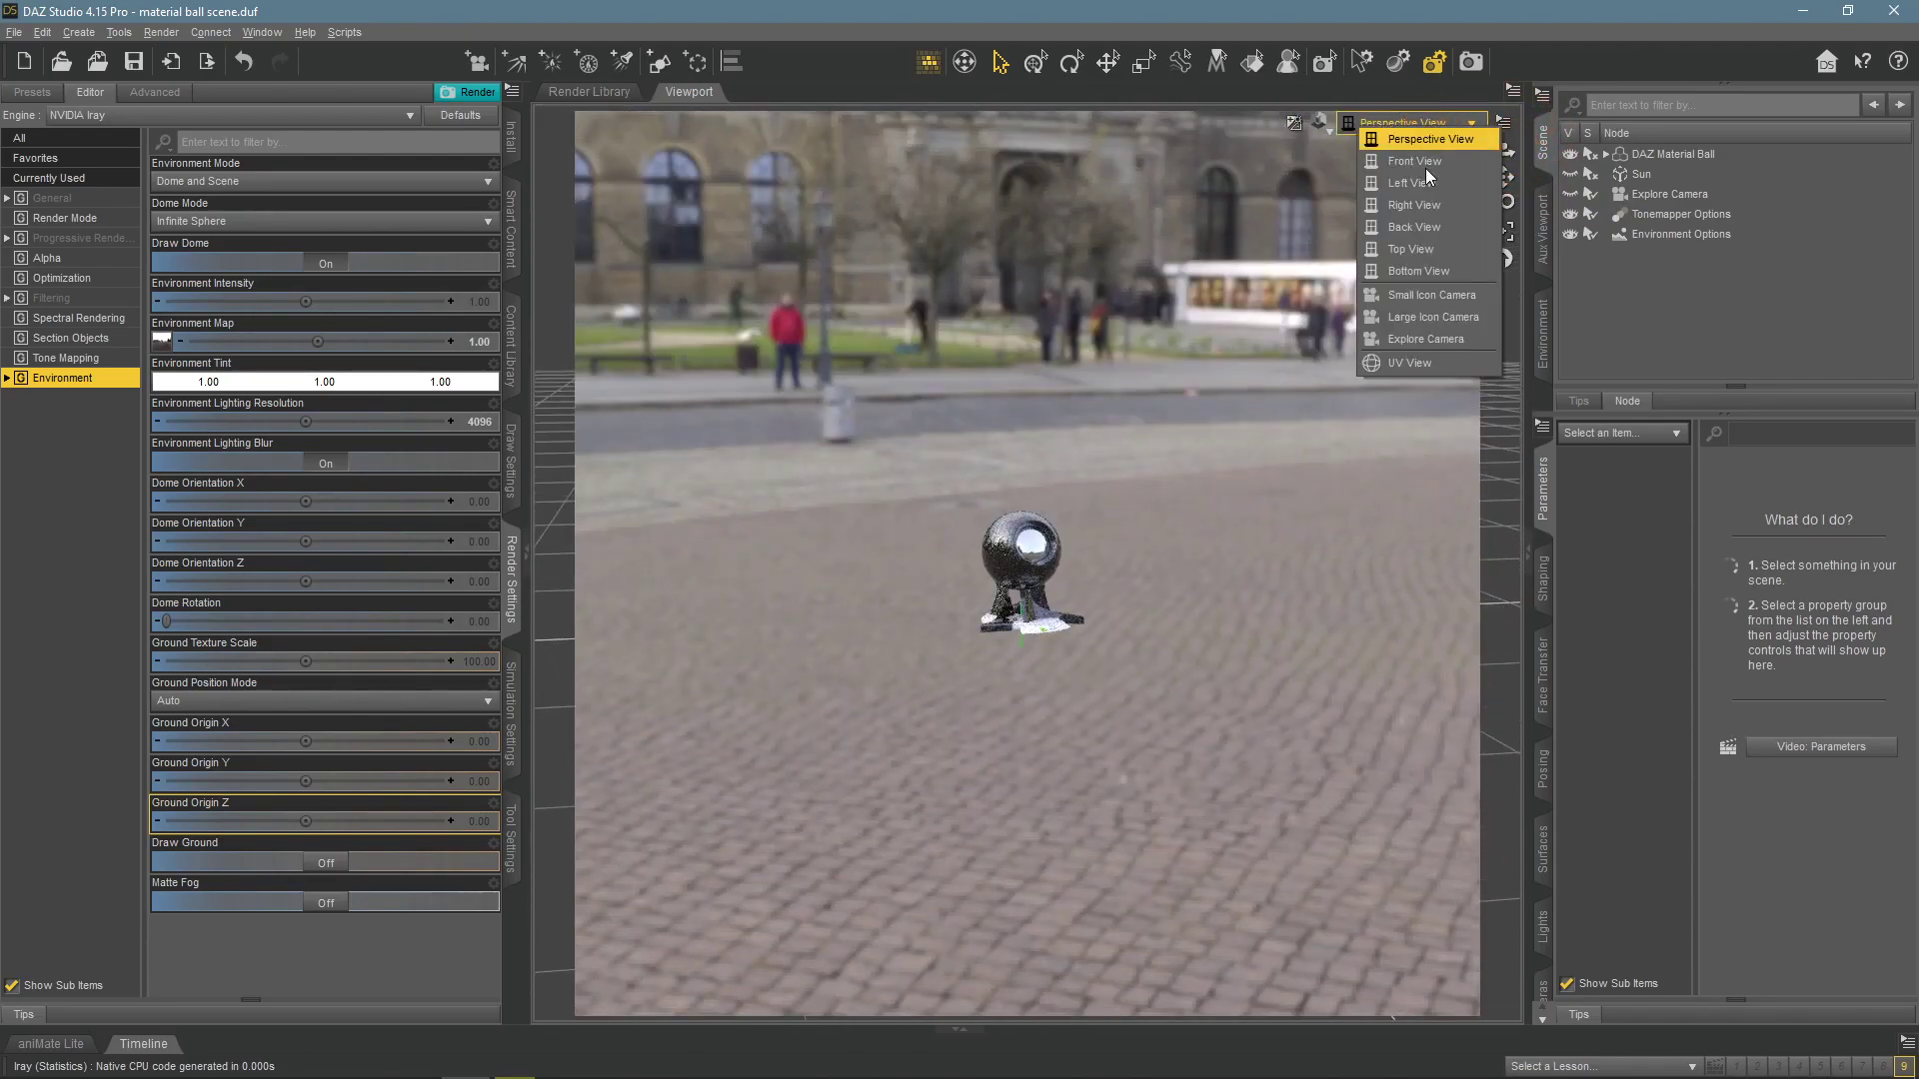
left_click(1427, 341)
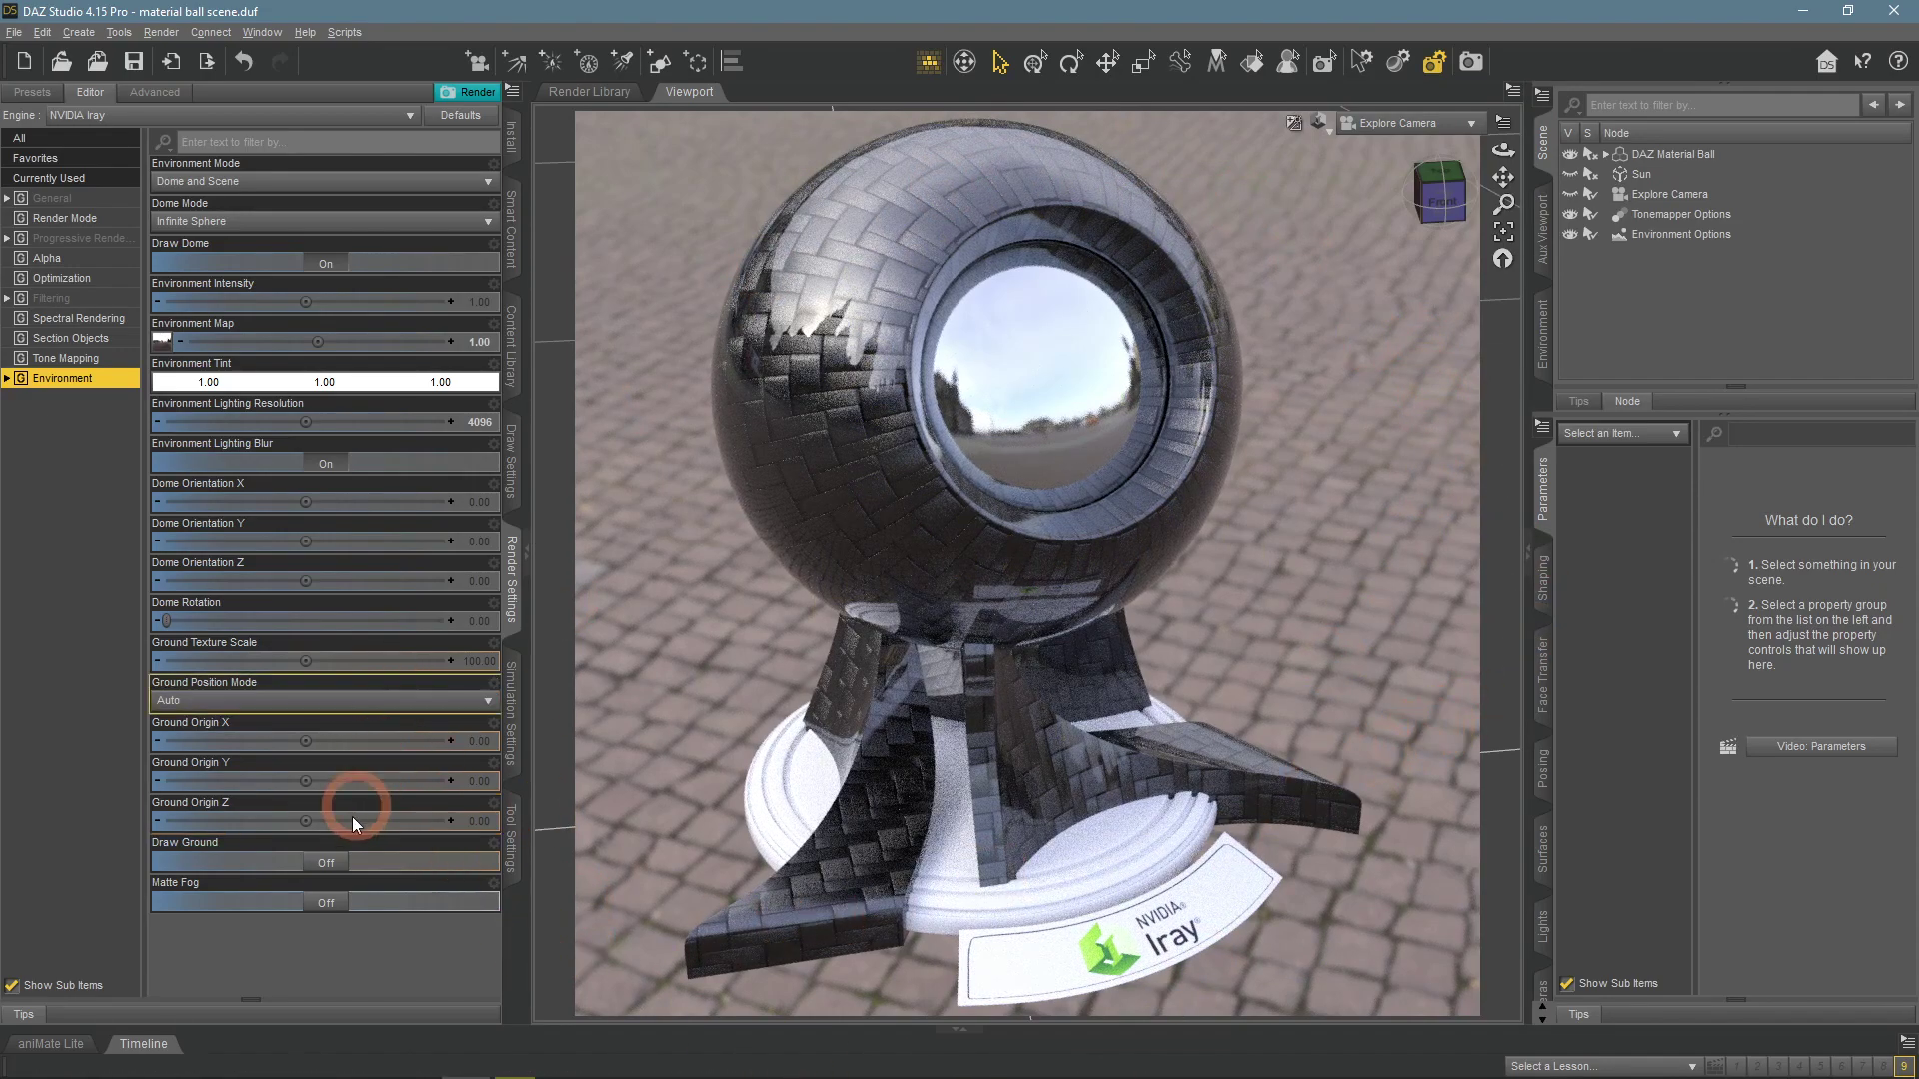
Turn on drawing the ground and set ground shadow intensity to 2.00
left_click(330, 865)
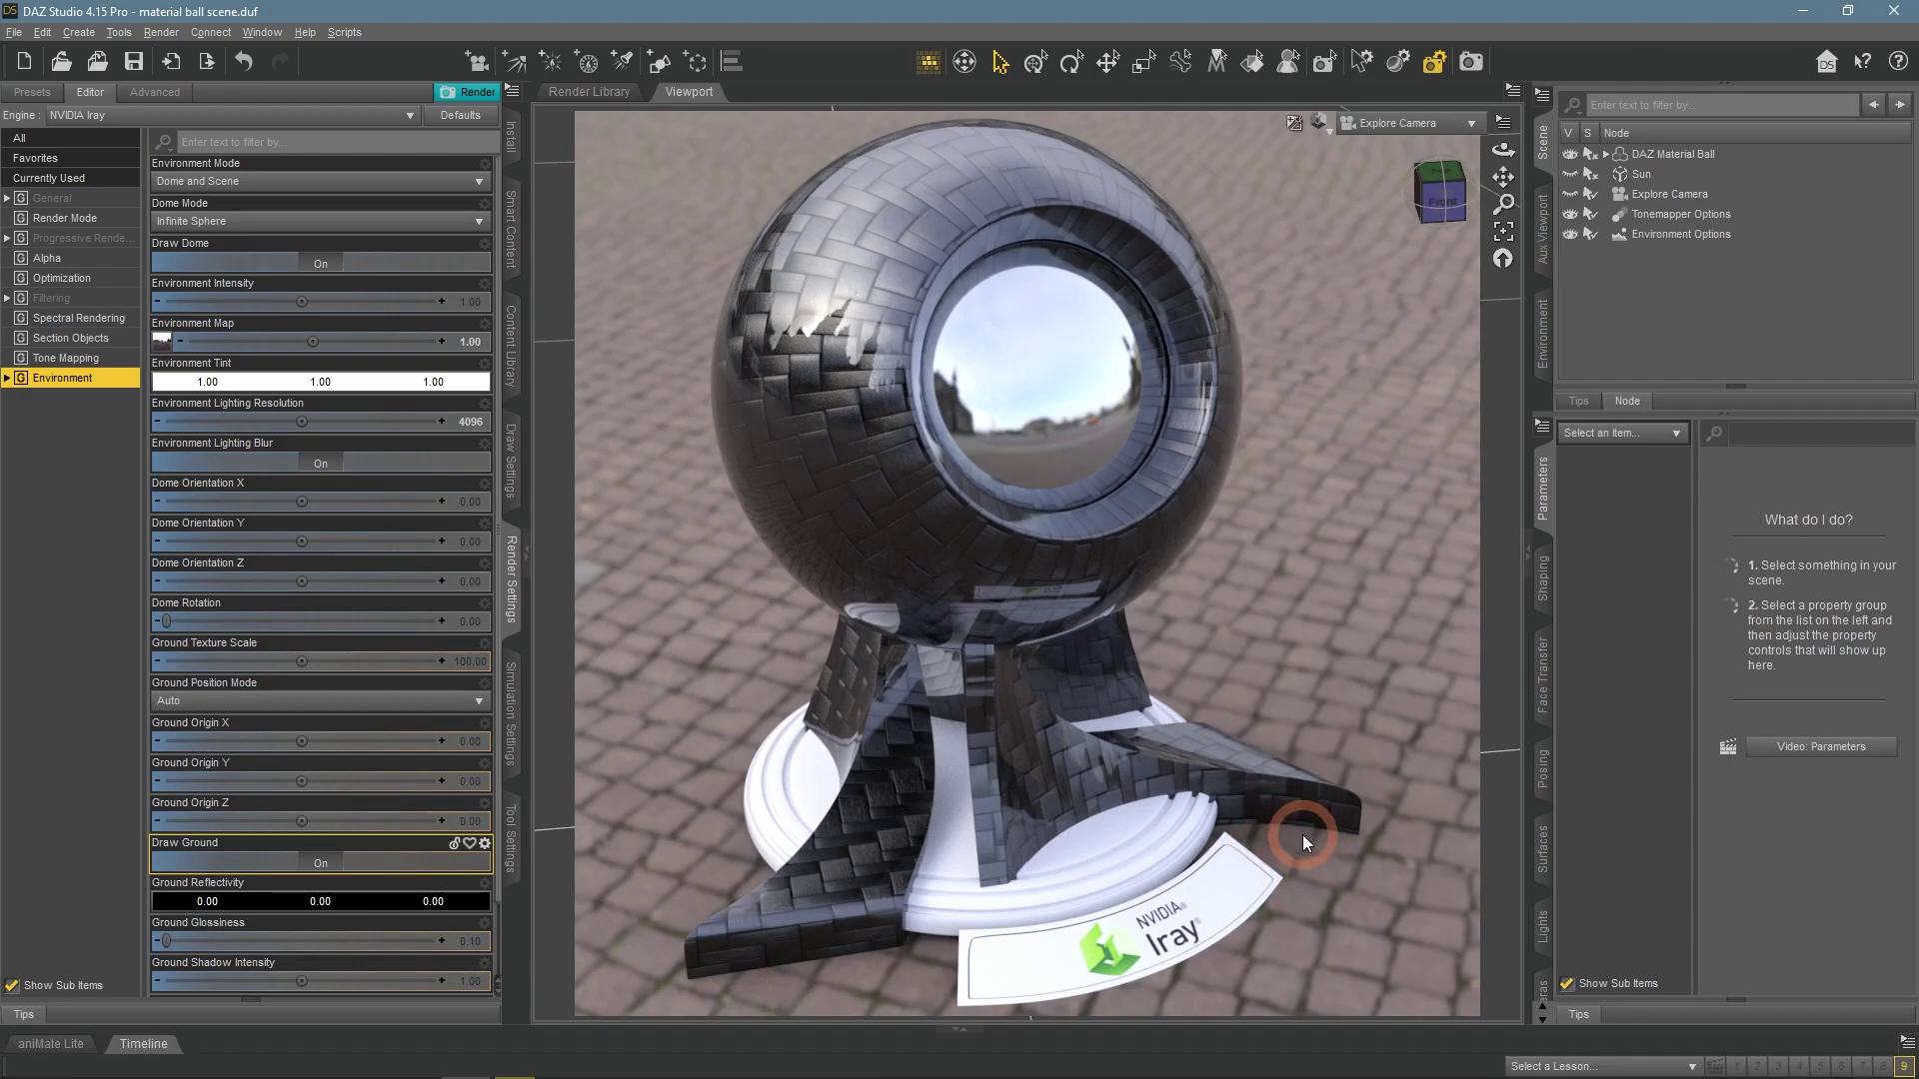
scroll(387, 929, "down", 2)
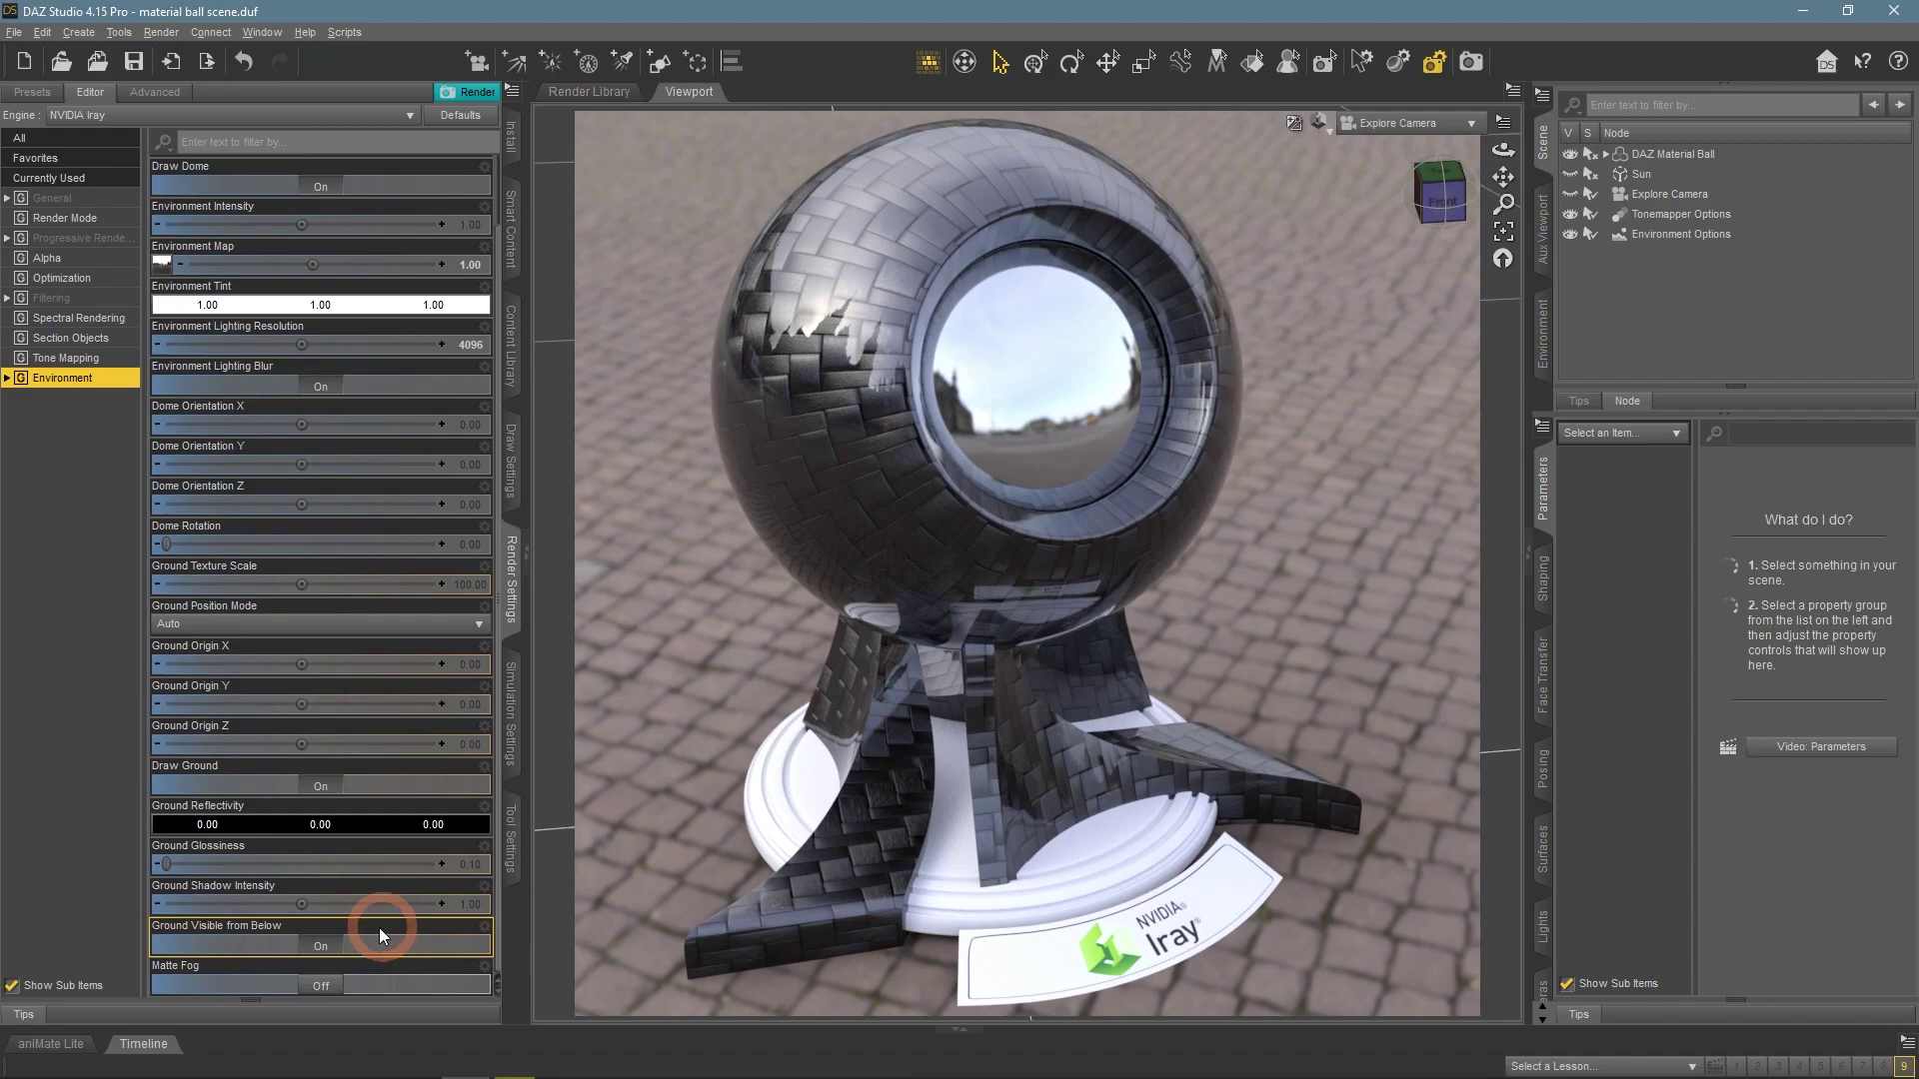
left_click(475, 913)
type("2")
key("Return")
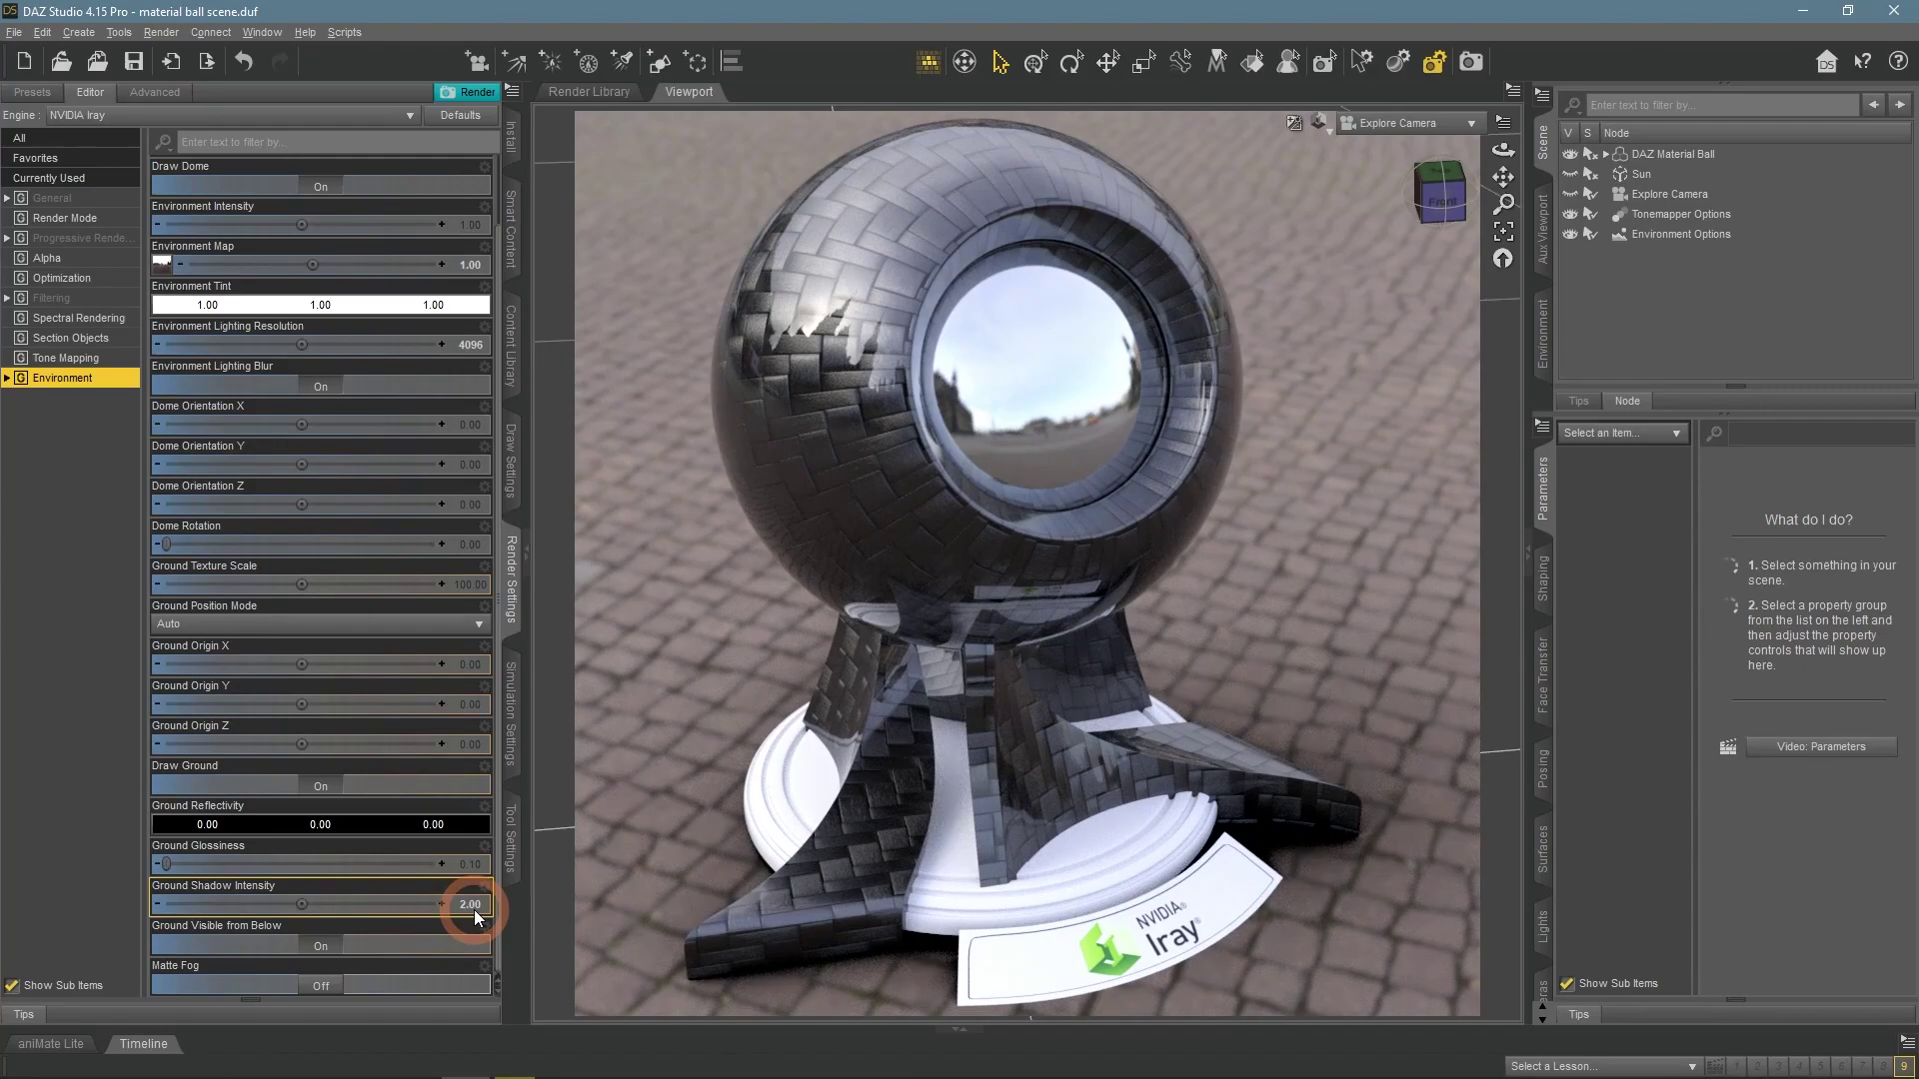
Set the ground reflectivity colour to bright green
left_click(465, 825)
left_click(1108, 484)
left_click_drag(1102, 477, 1090, 405)
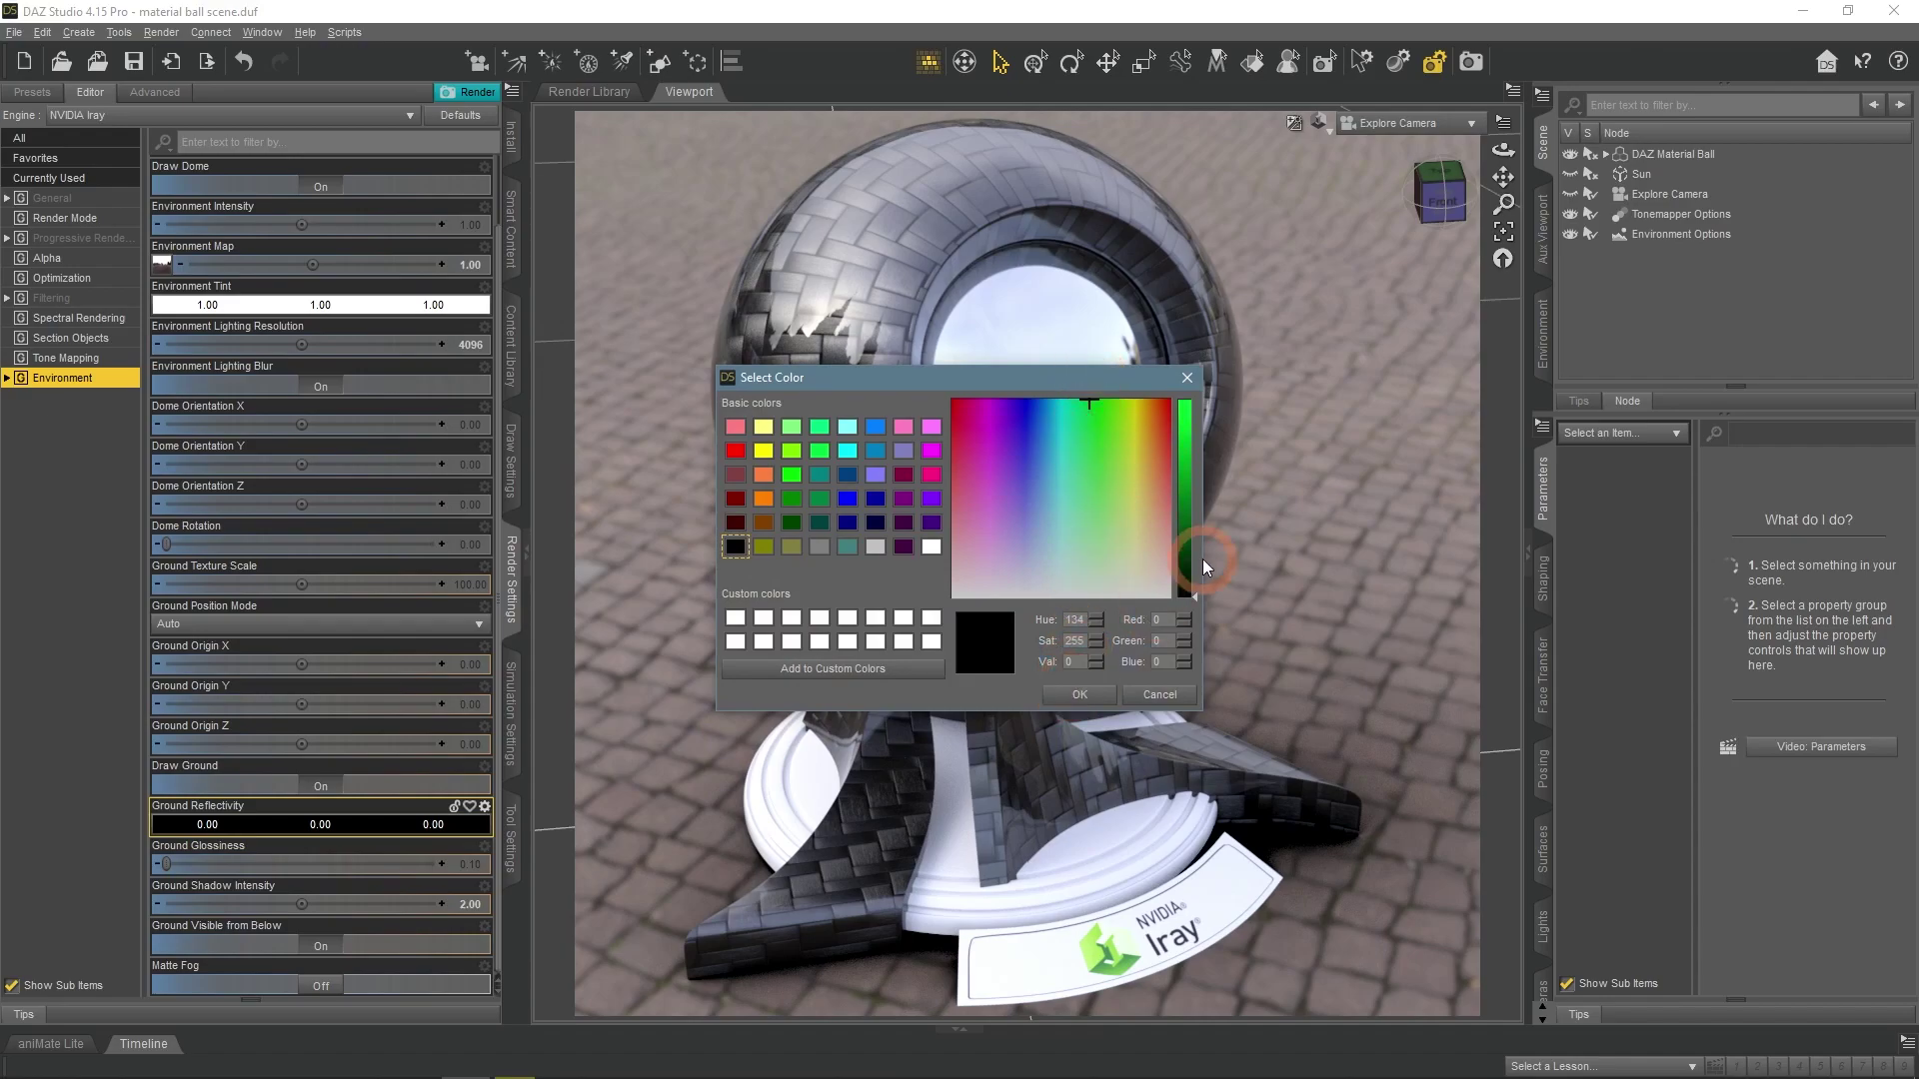
left_click_drag(1194, 593, 1189, 375)
left_click(1079, 695)
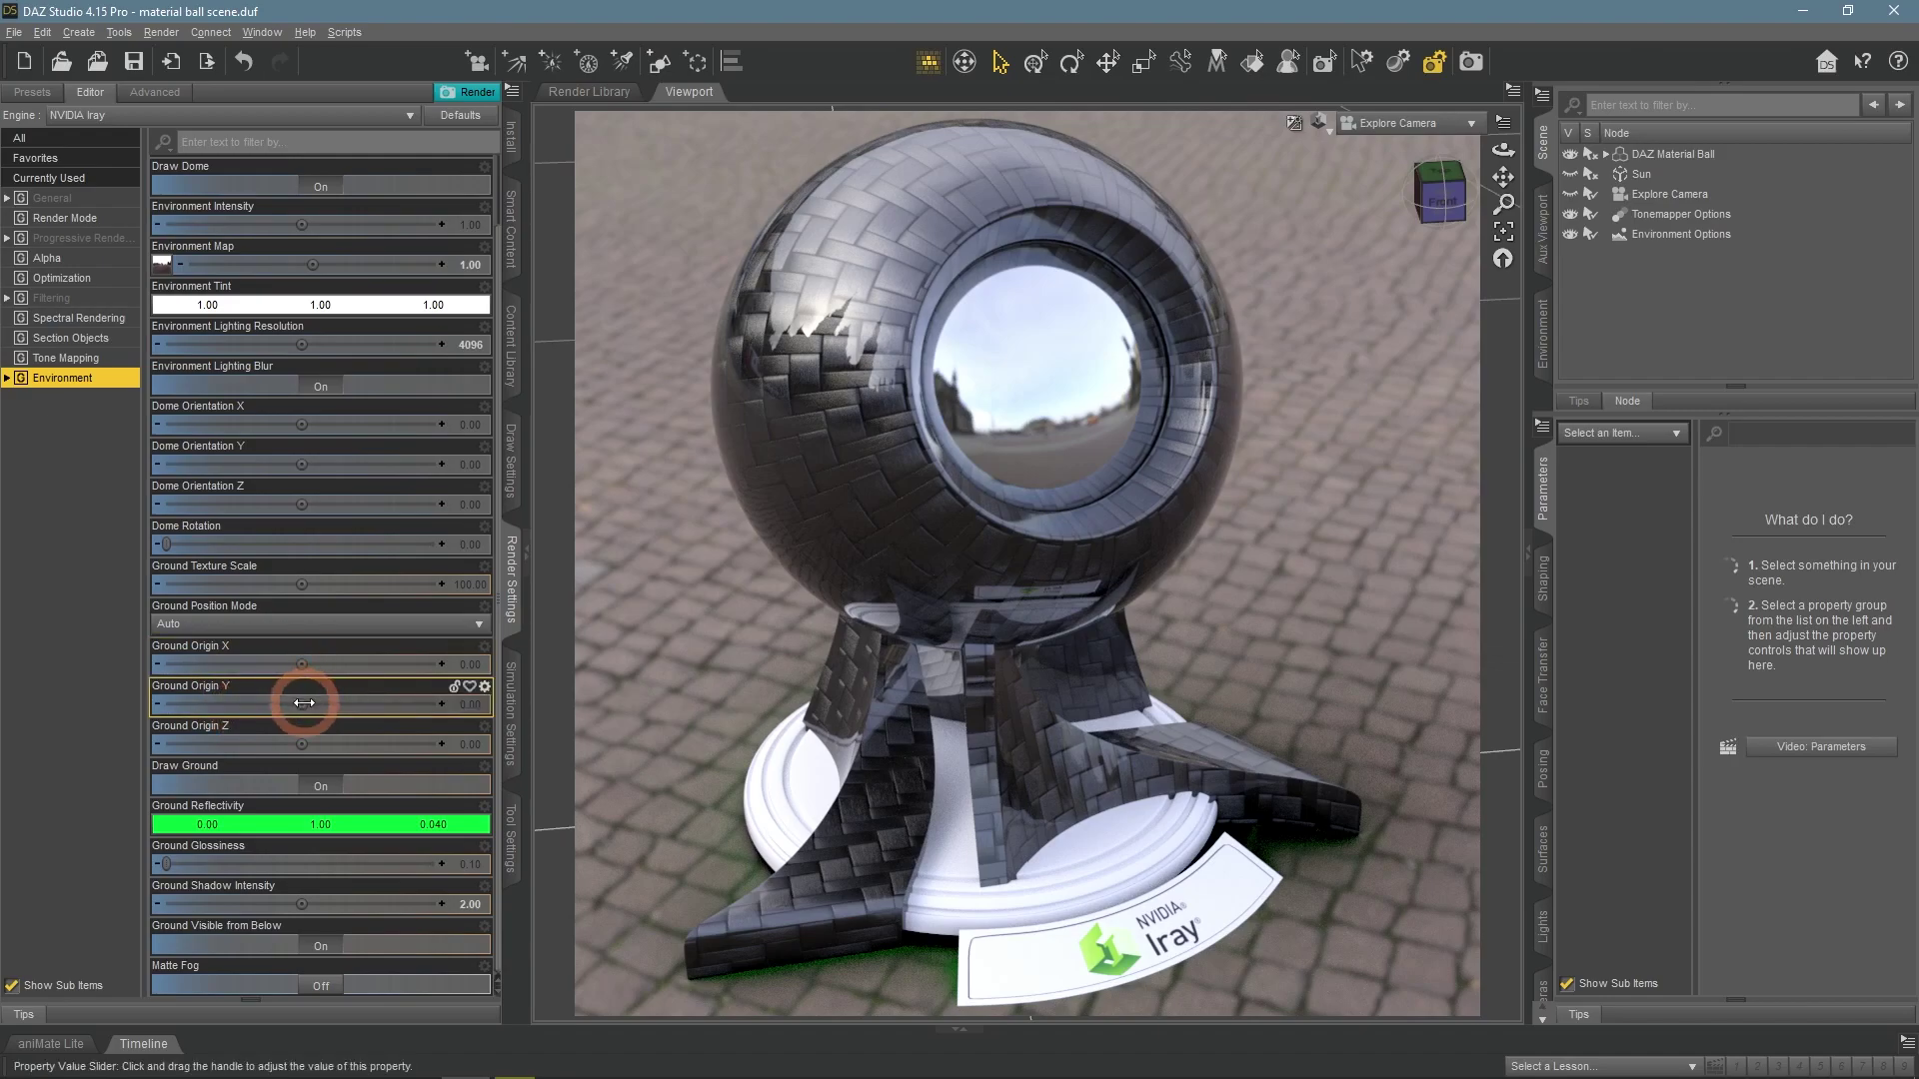
Switch Ground Position Mode to Manual and raise Ground Origin Y to 7.63
mouse_move(309, 704)
left_mouse_down()
mouse_move(341, 705)
mouse_move(302, 703)
left_mouse_up()
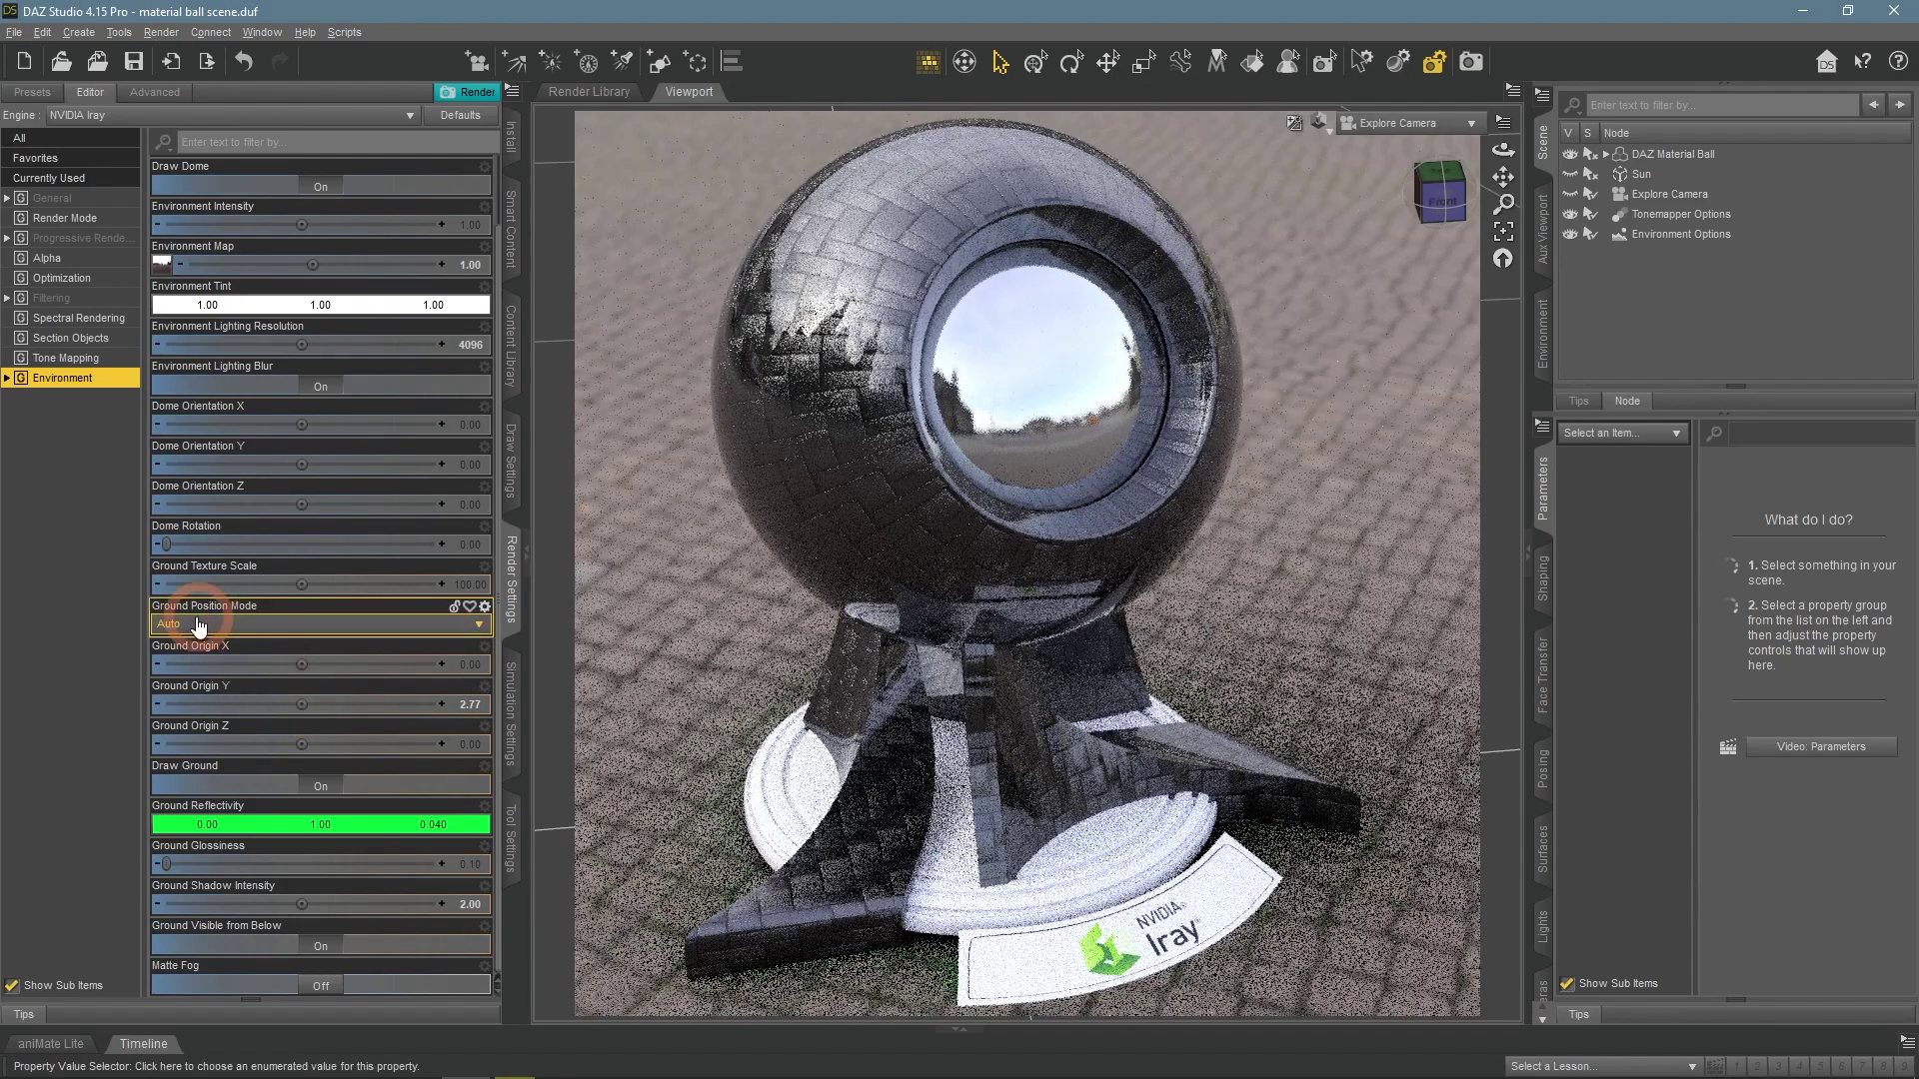
left_click(232, 628)
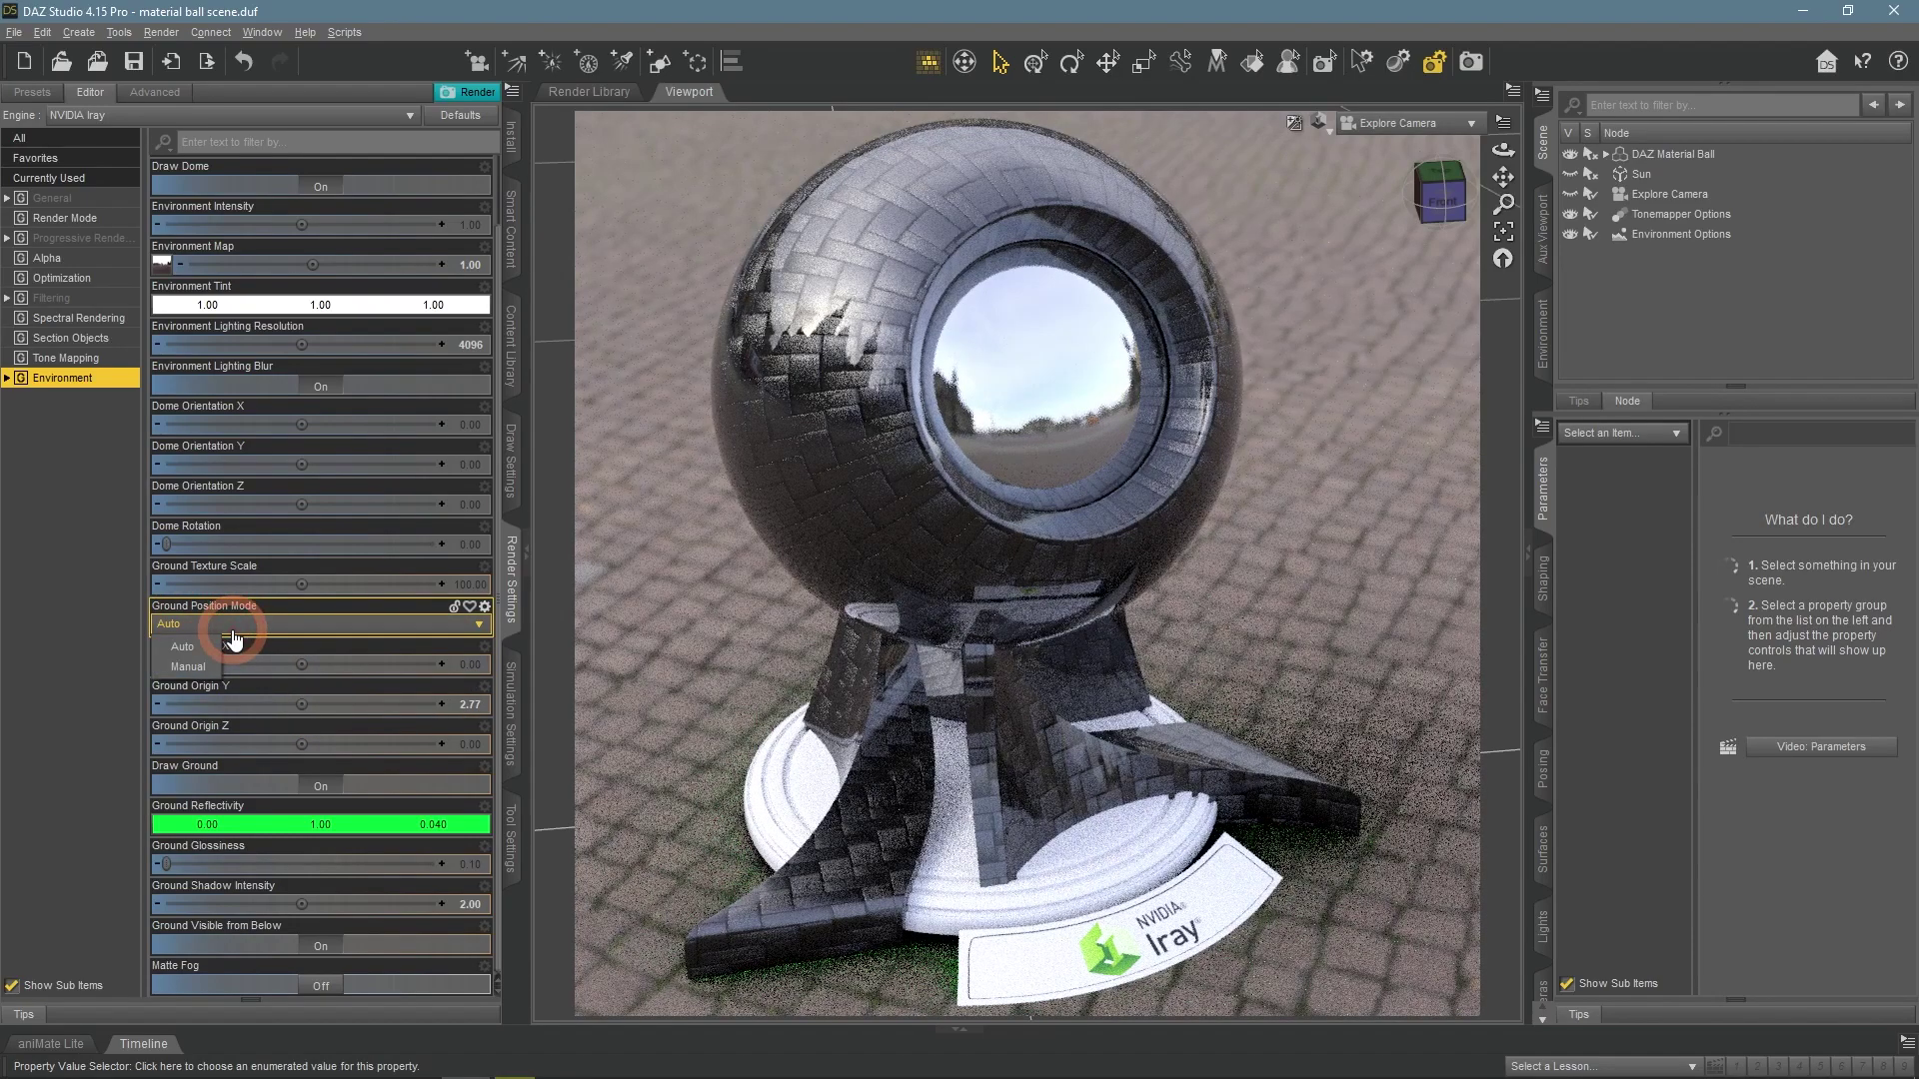
left_click(207, 666)
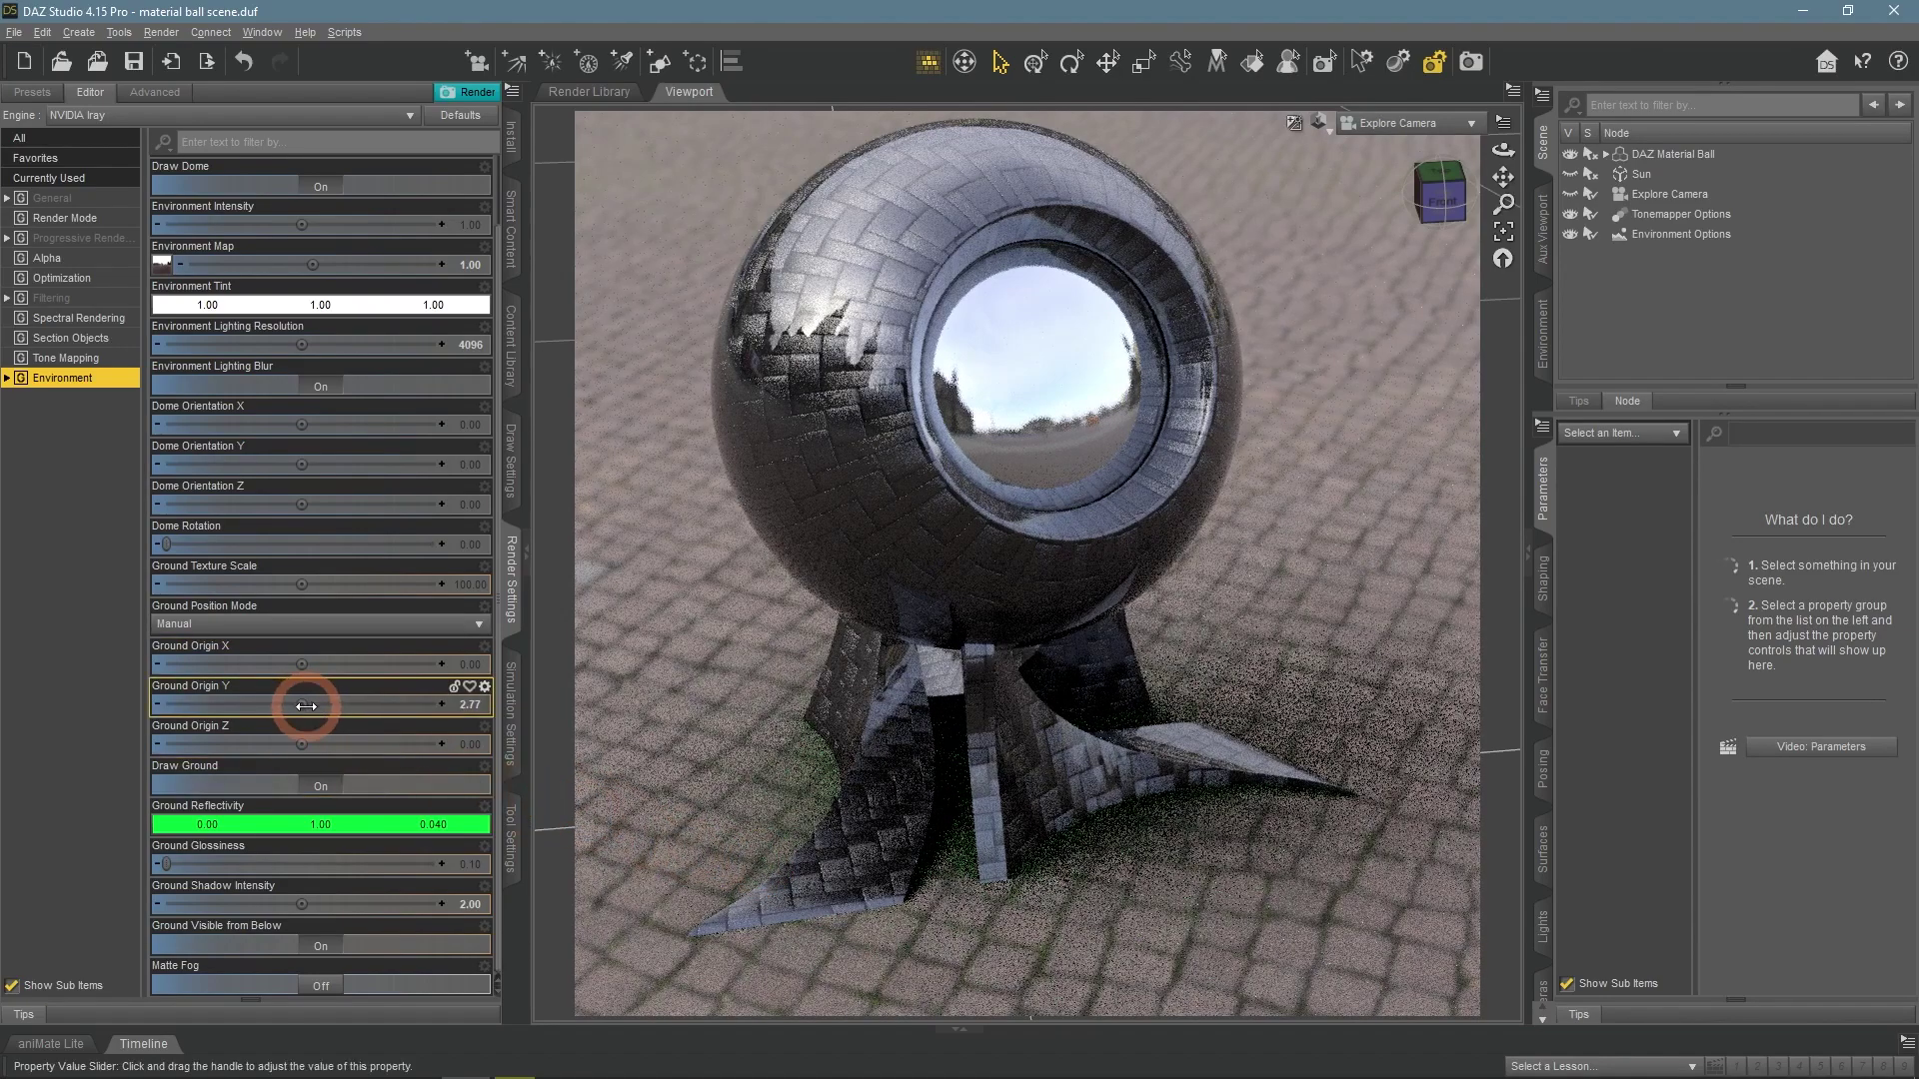
left_click_drag(308, 715, 308, 716)
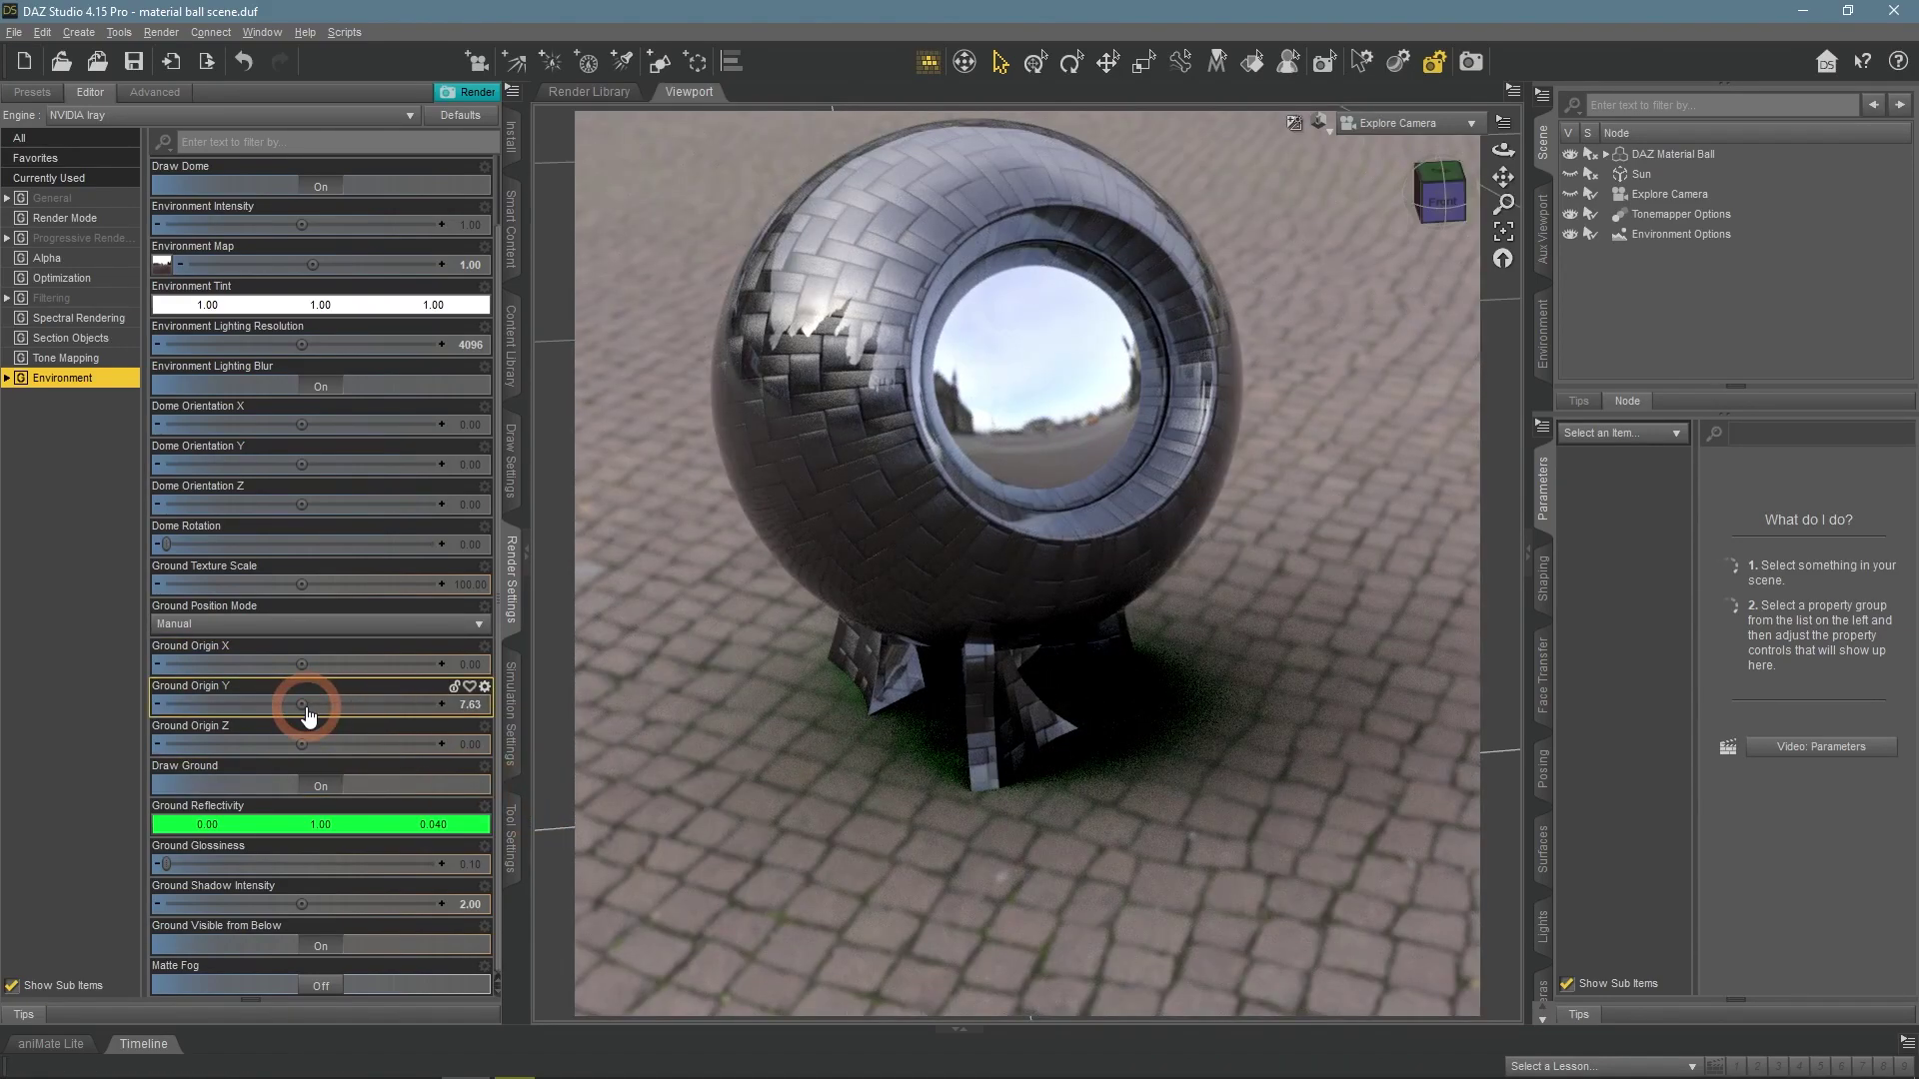
Return Ground Position Mode to Auto and reset ground reflectivity to black
left_click(425, 623)
left_click(214, 645)
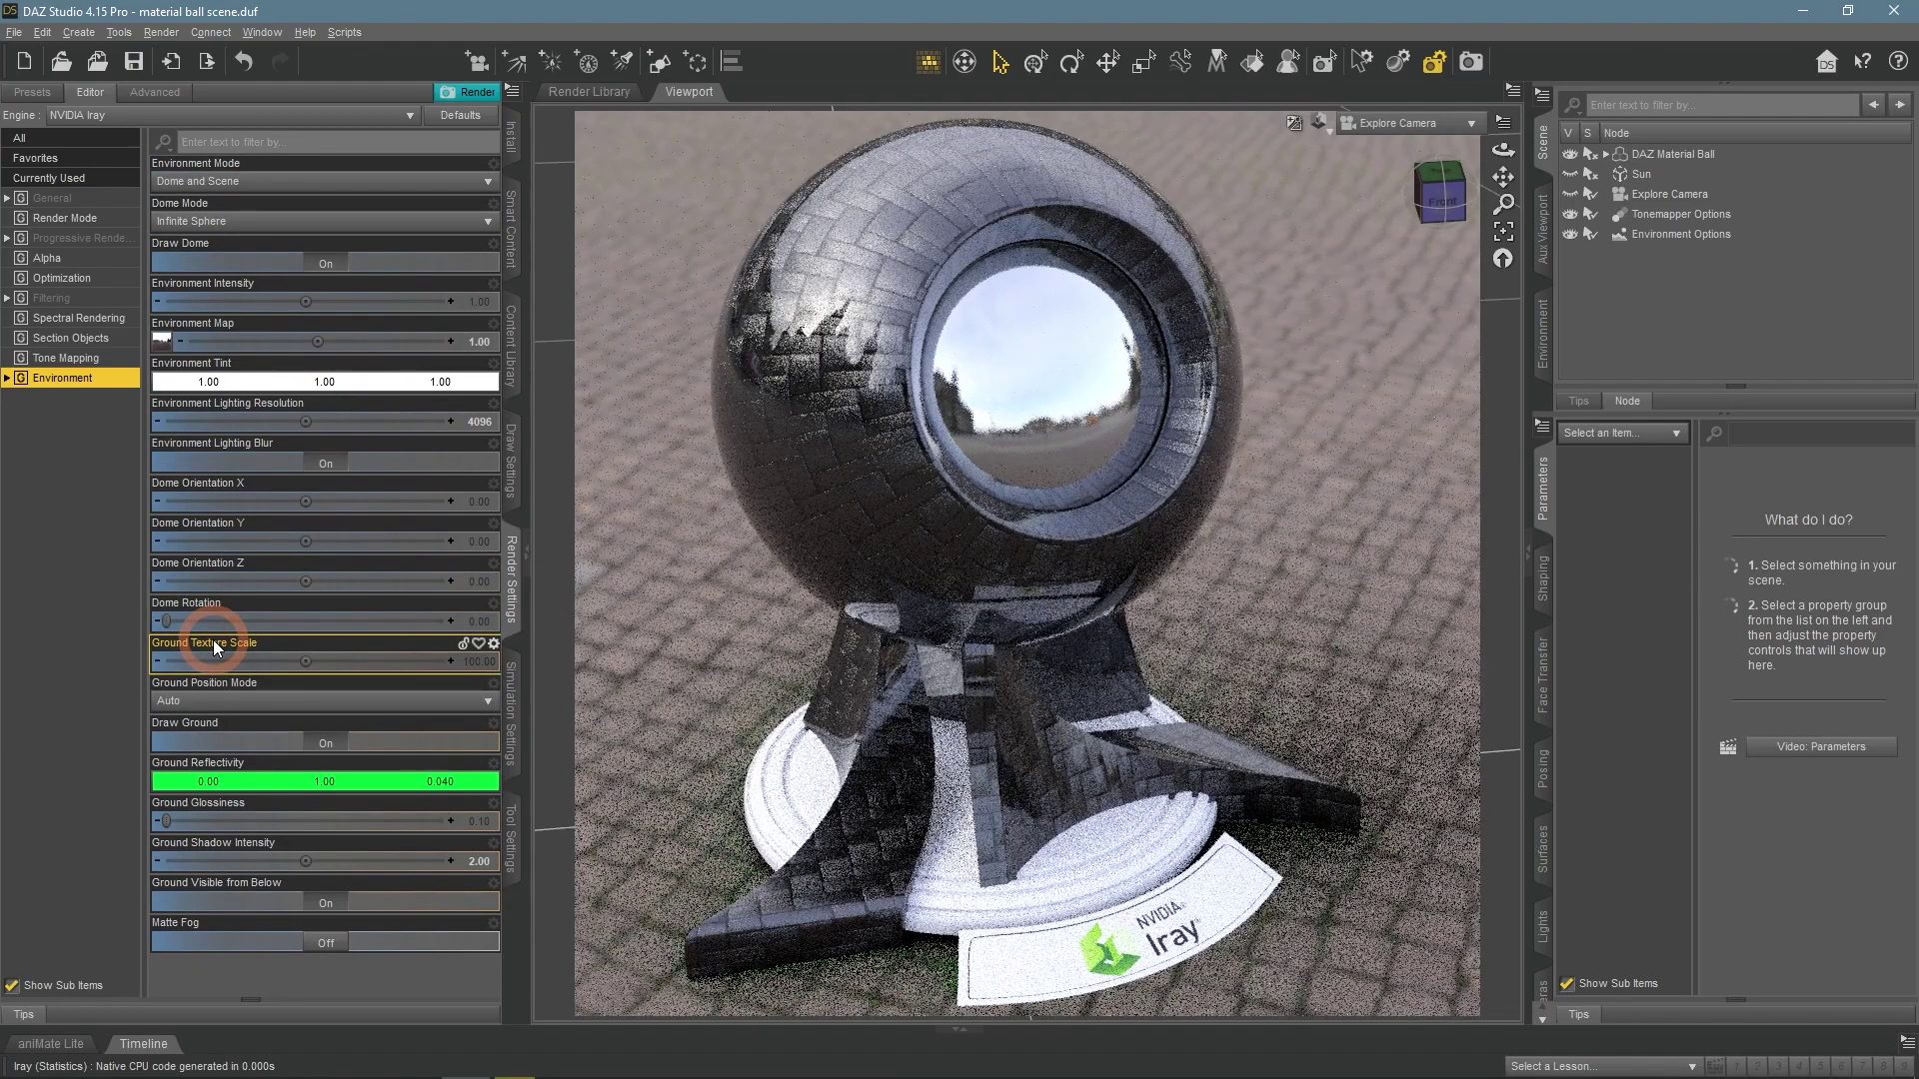
left_click(325, 780)
left_click_drag(1177, 572, 1177, 660)
left_click(1119, 705)
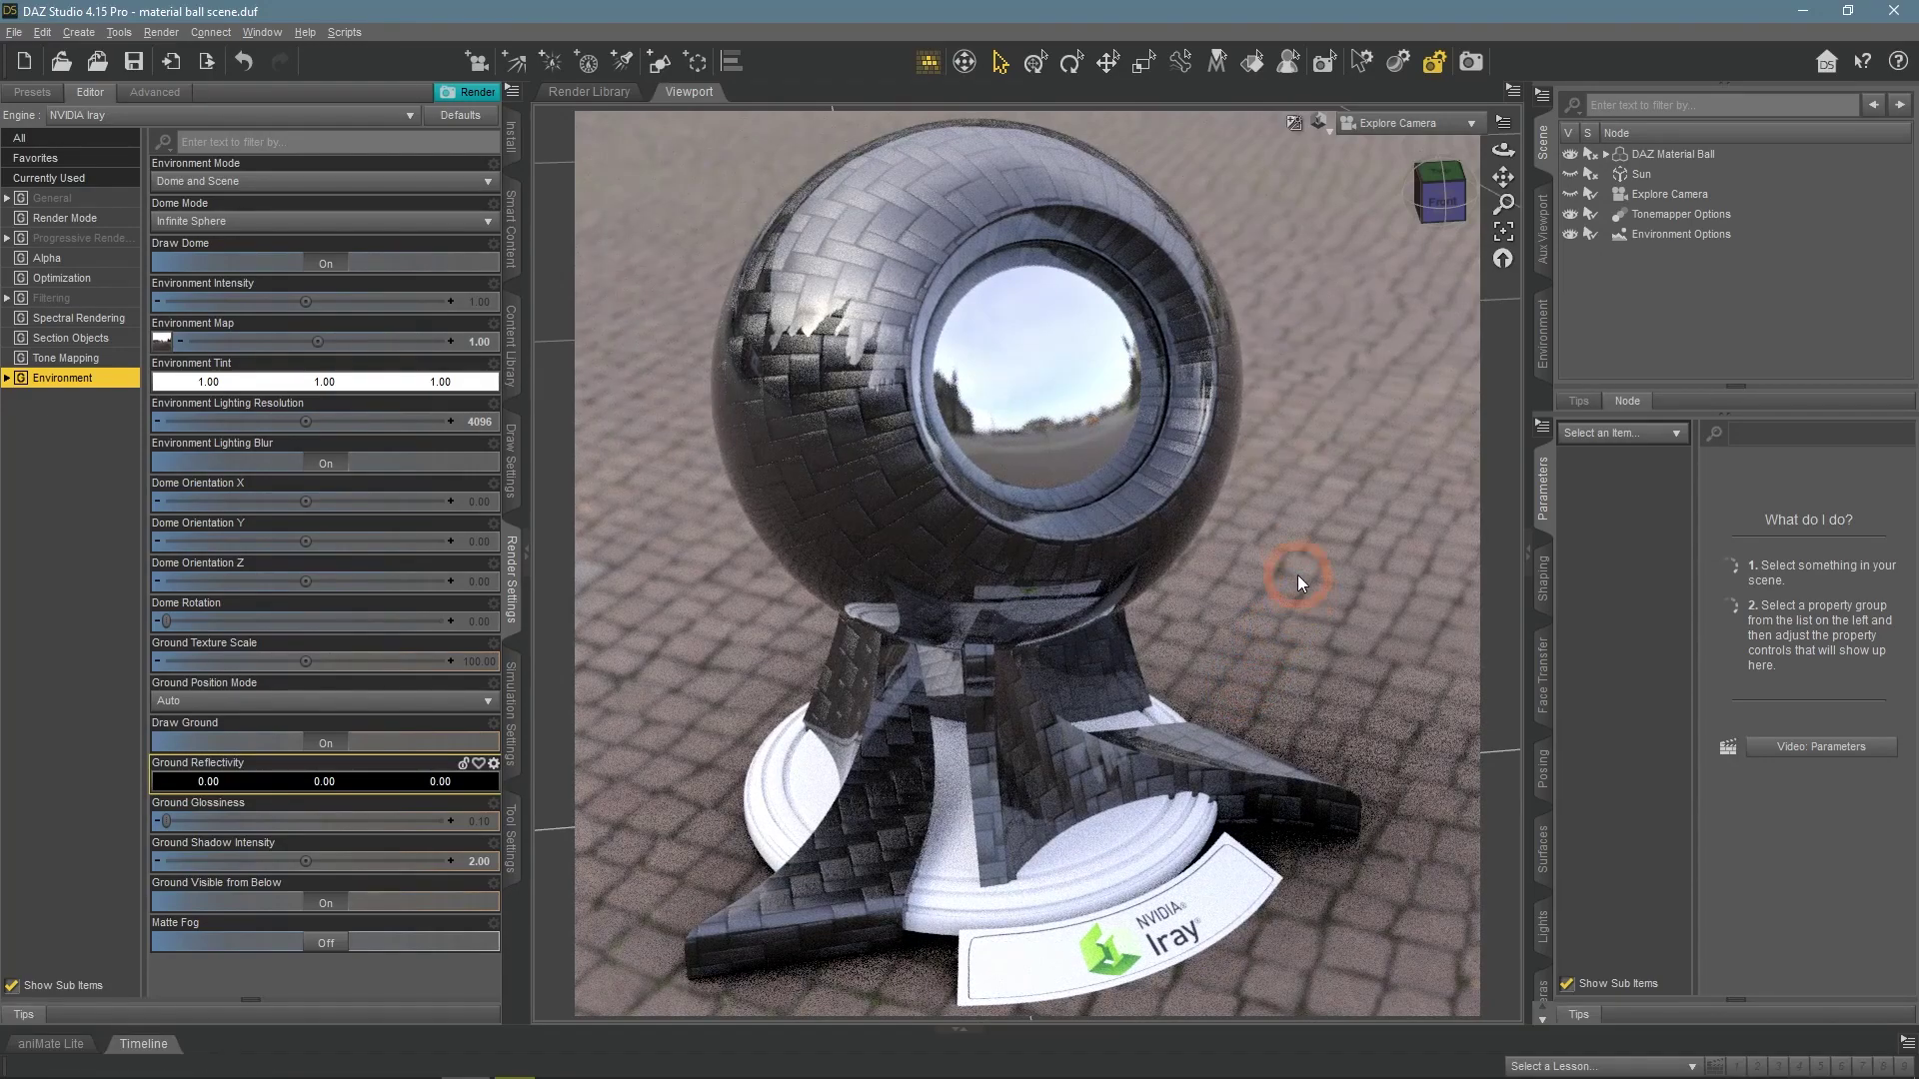
Orbit around the plaza in Perspective View, then return to the Explore Camera
left_click(1411, 124)
left_click(1415, 140)
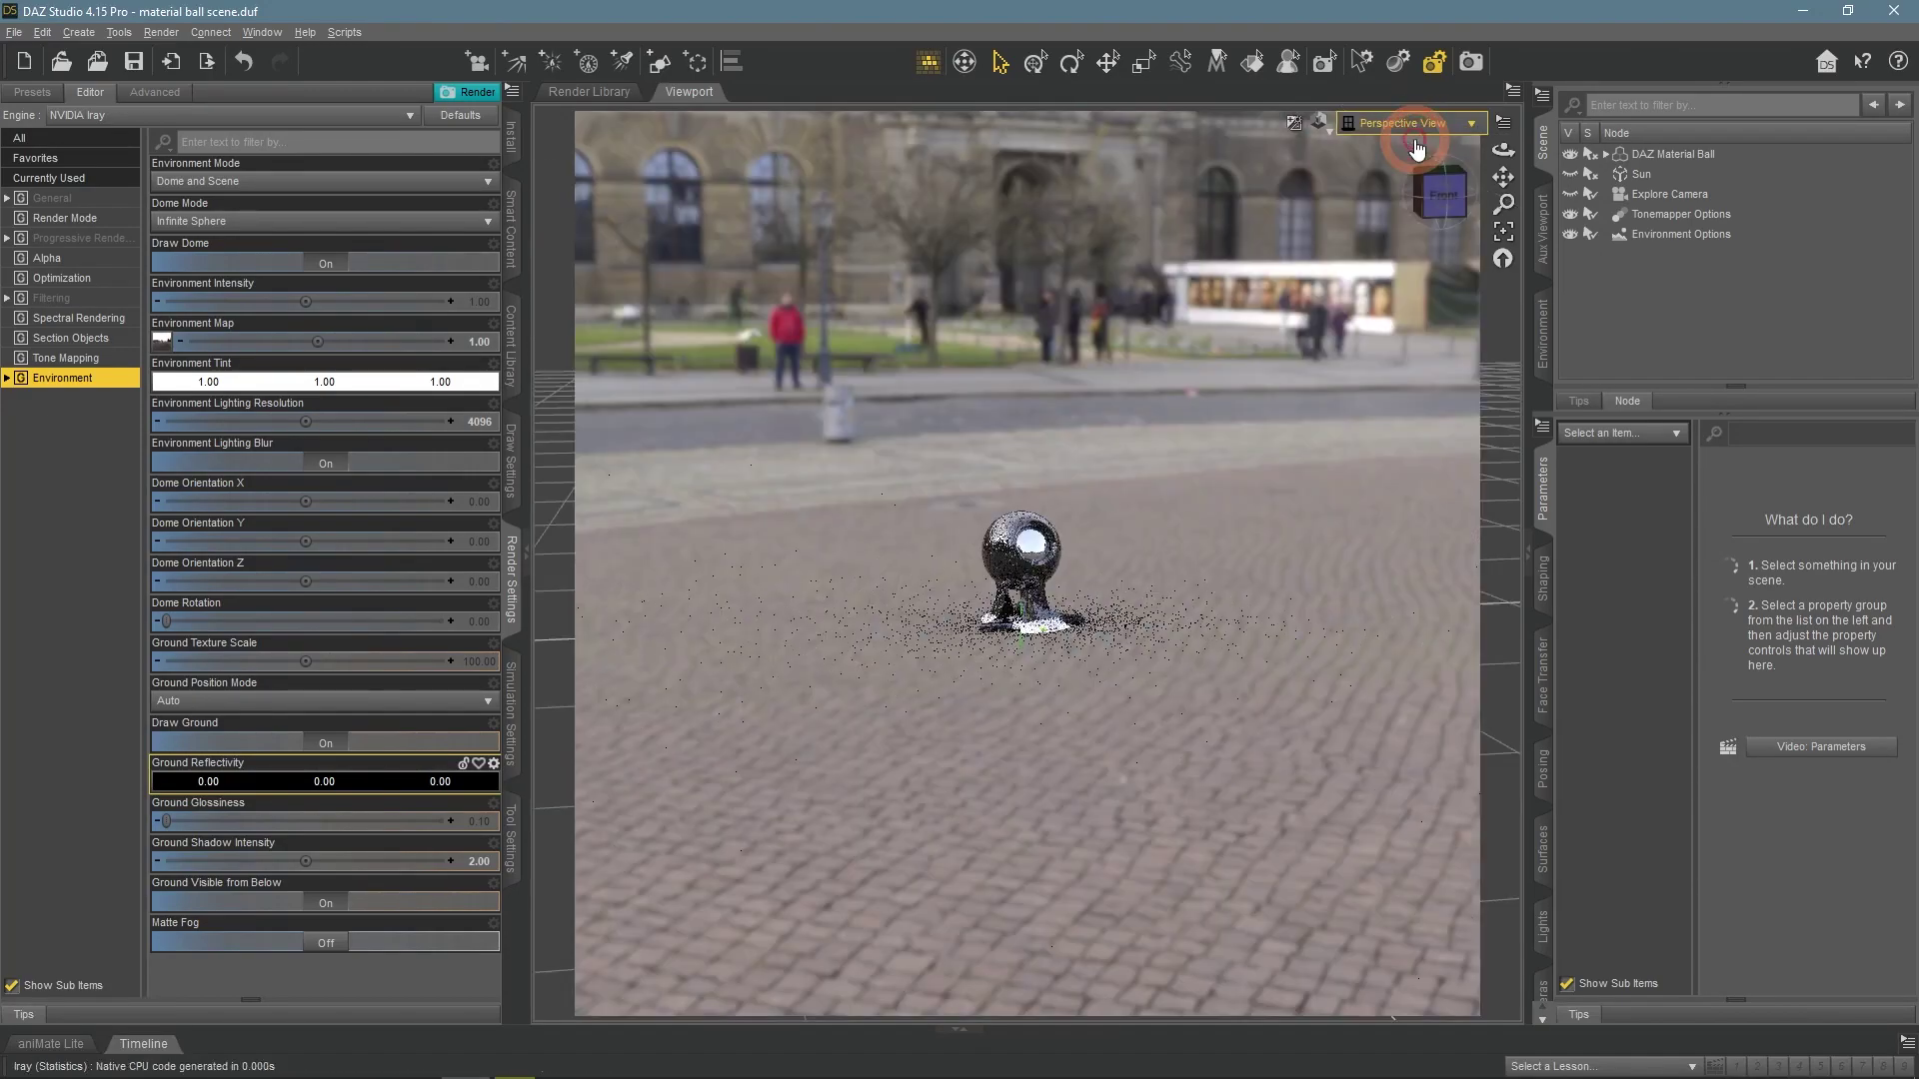
left_click_drag(1503, 150, 878, 631)
left_click_drag(1503, 149, 1413, 370)
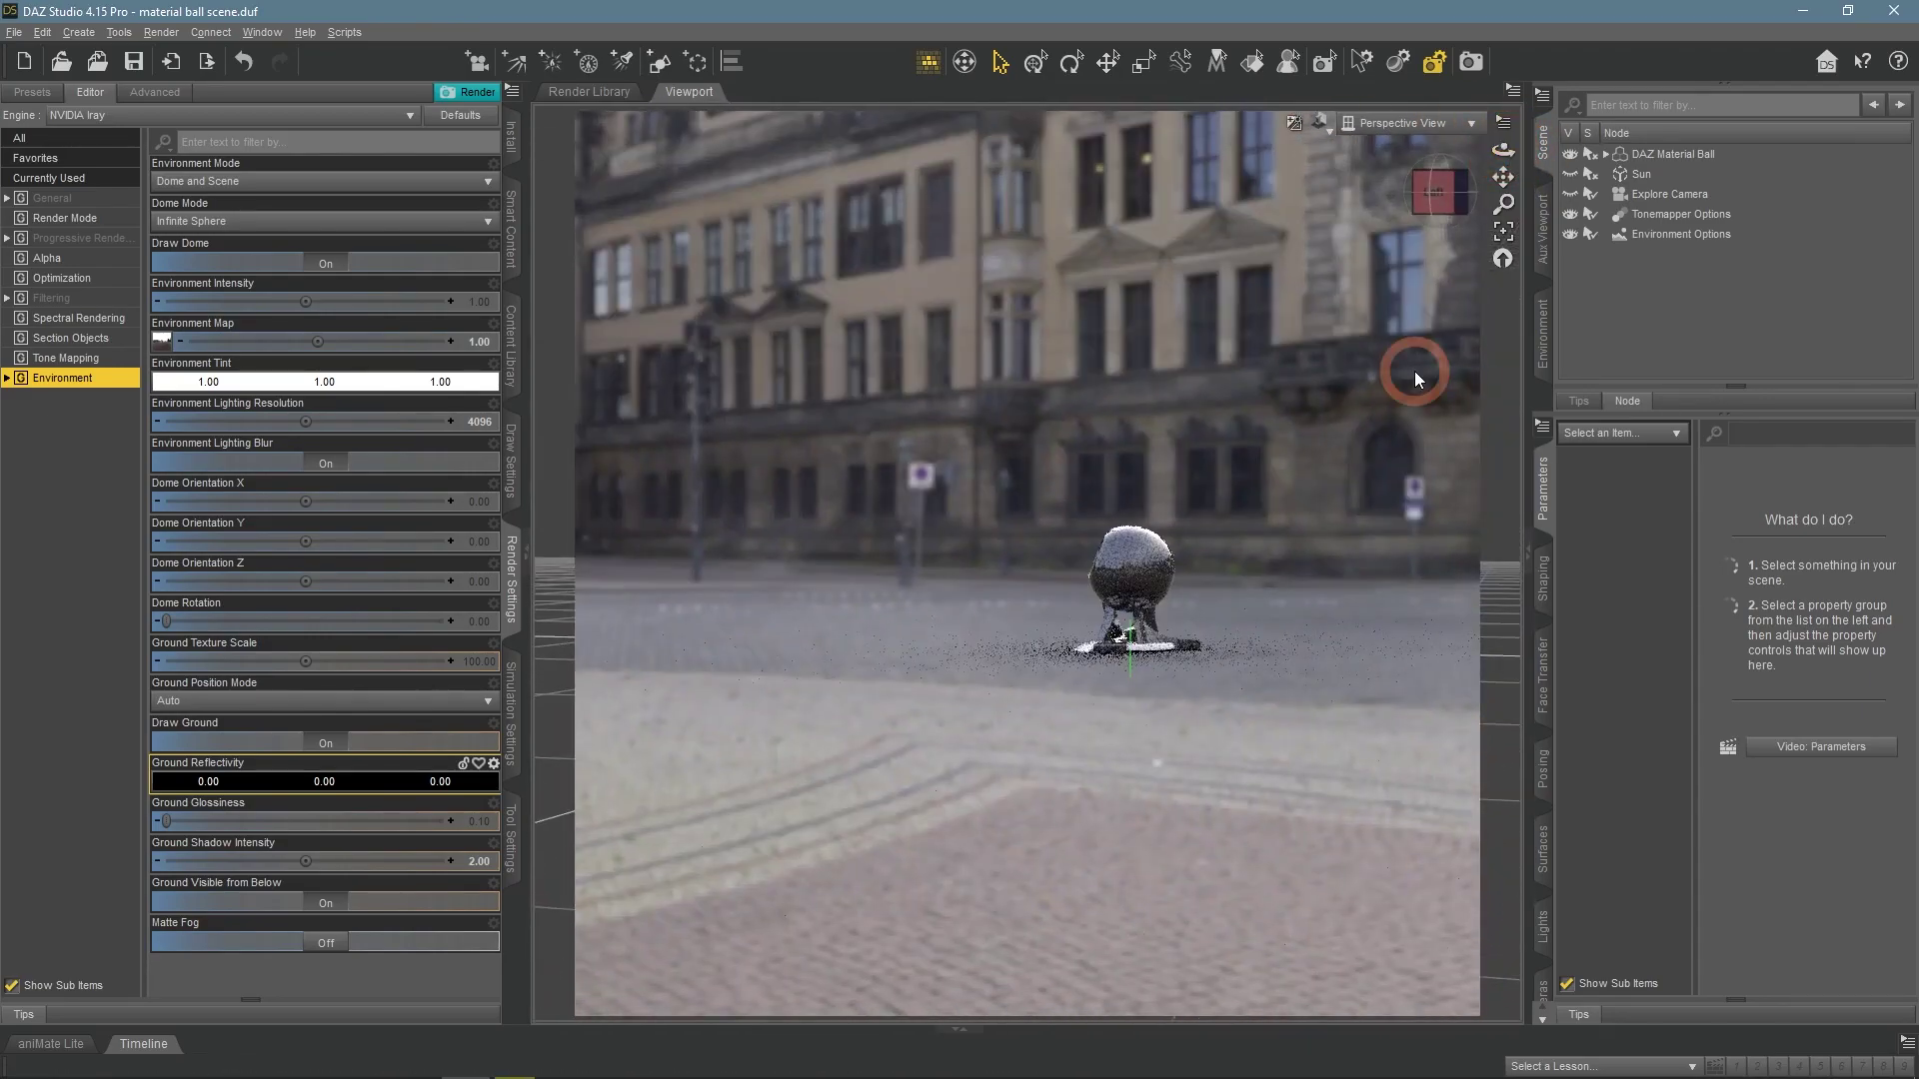
left_click(1396, 125)
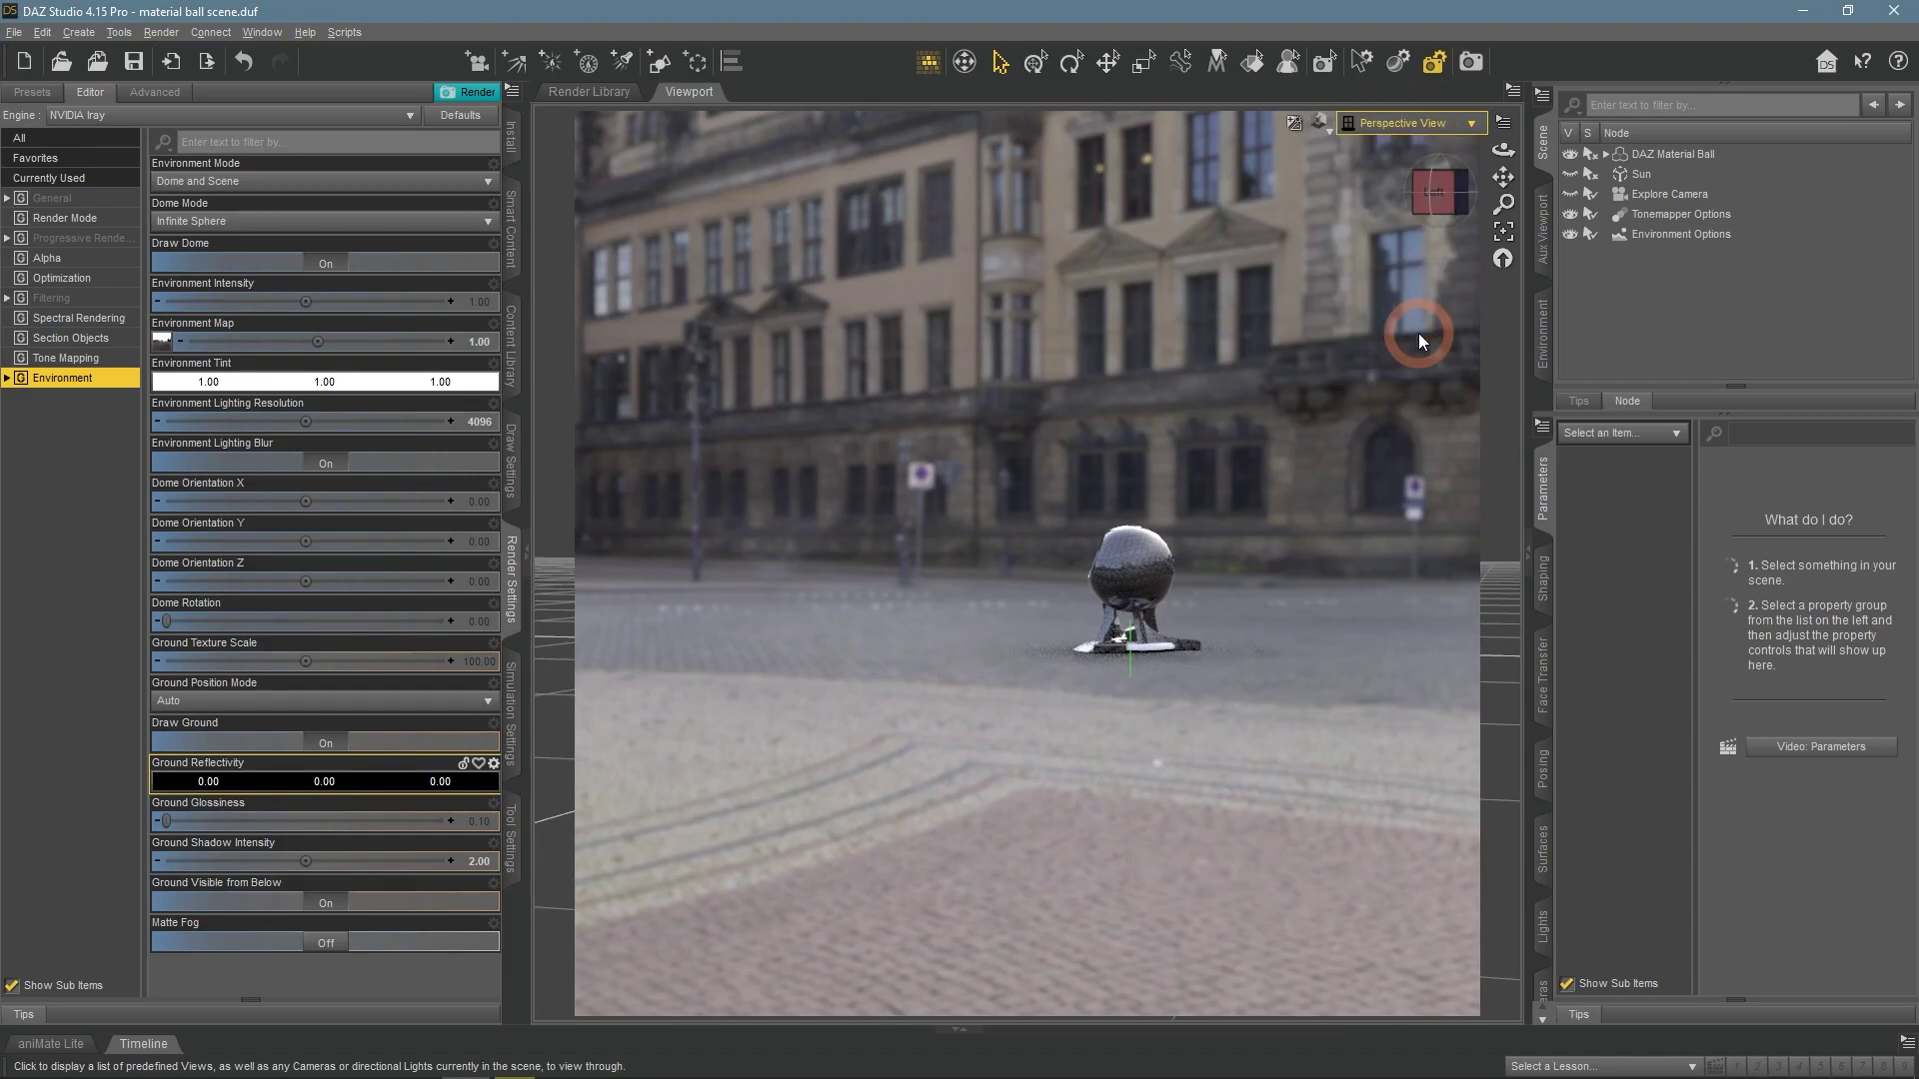
left_click(1420, 334)
Switch Dome Mode to Infinite Sphere w/ Ground and view it through Perspective View
left_click(423, 267)
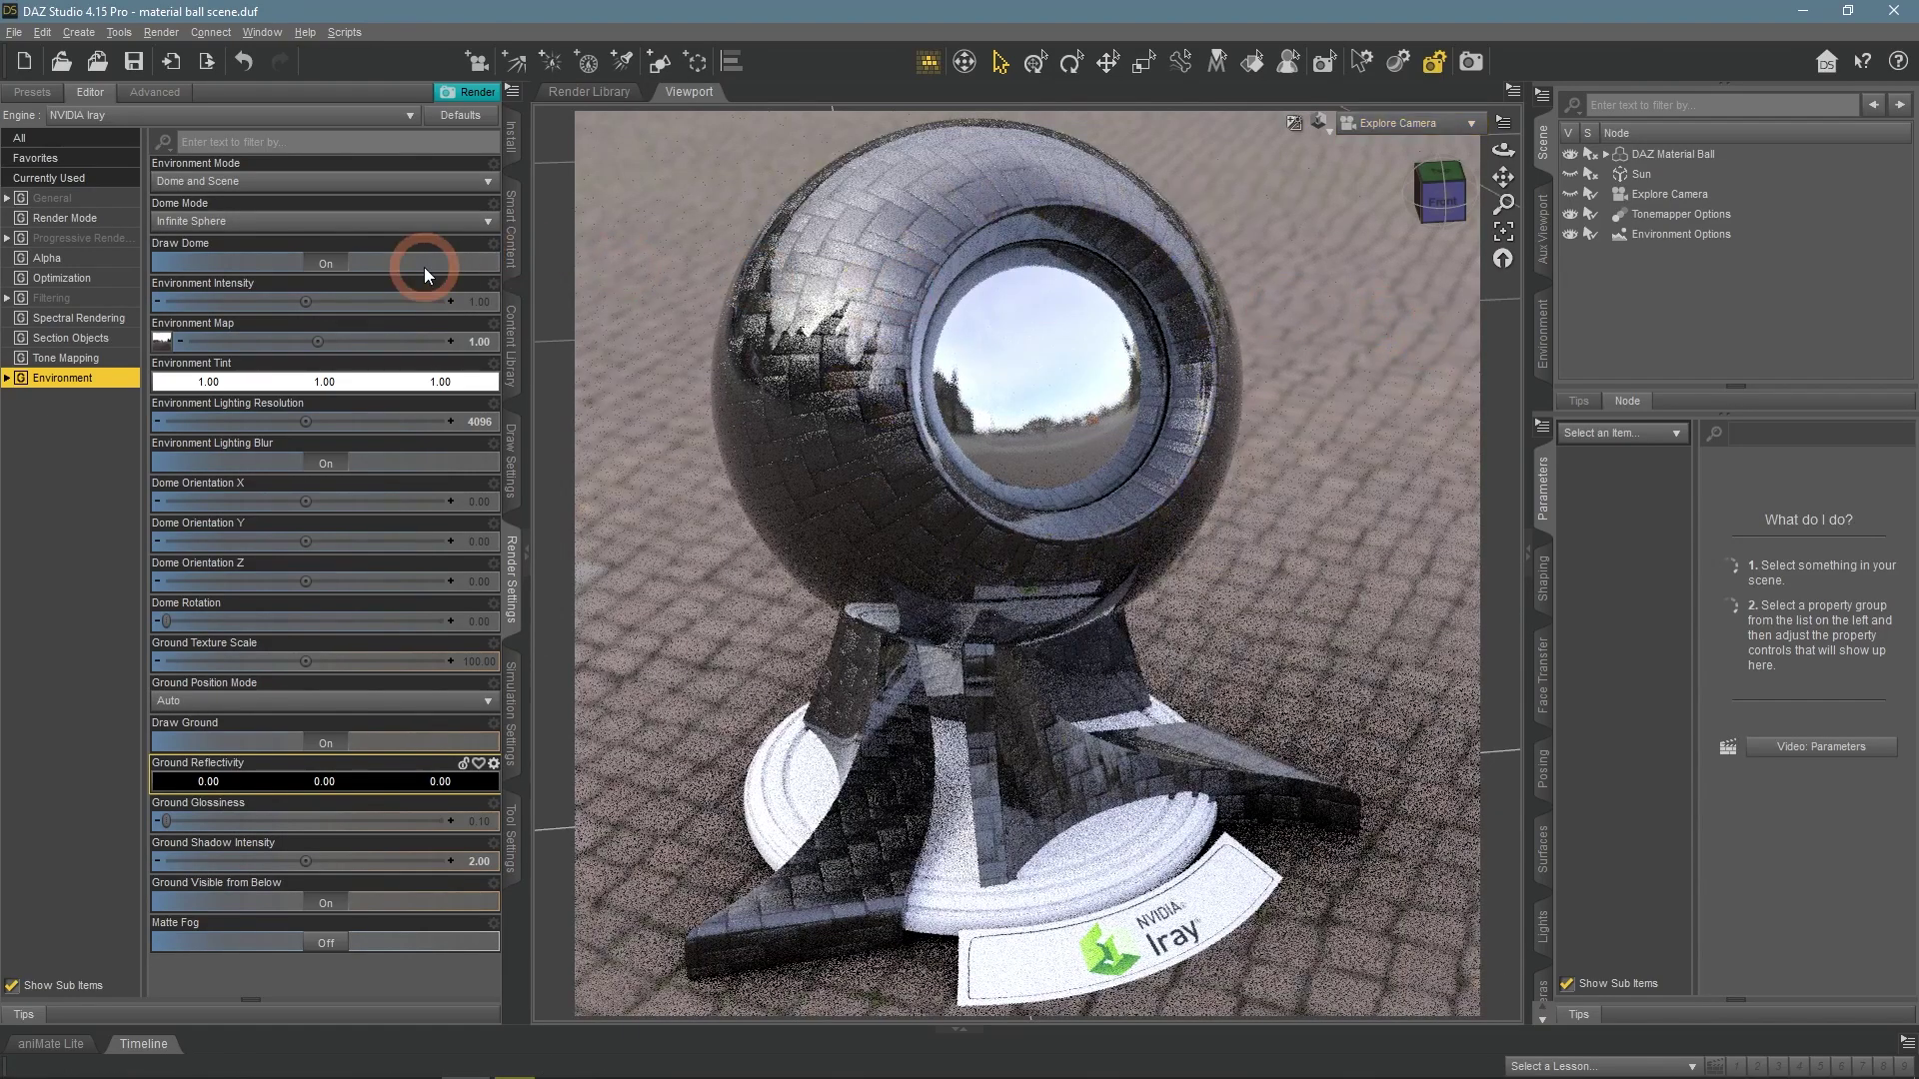
left_click(280, 221)
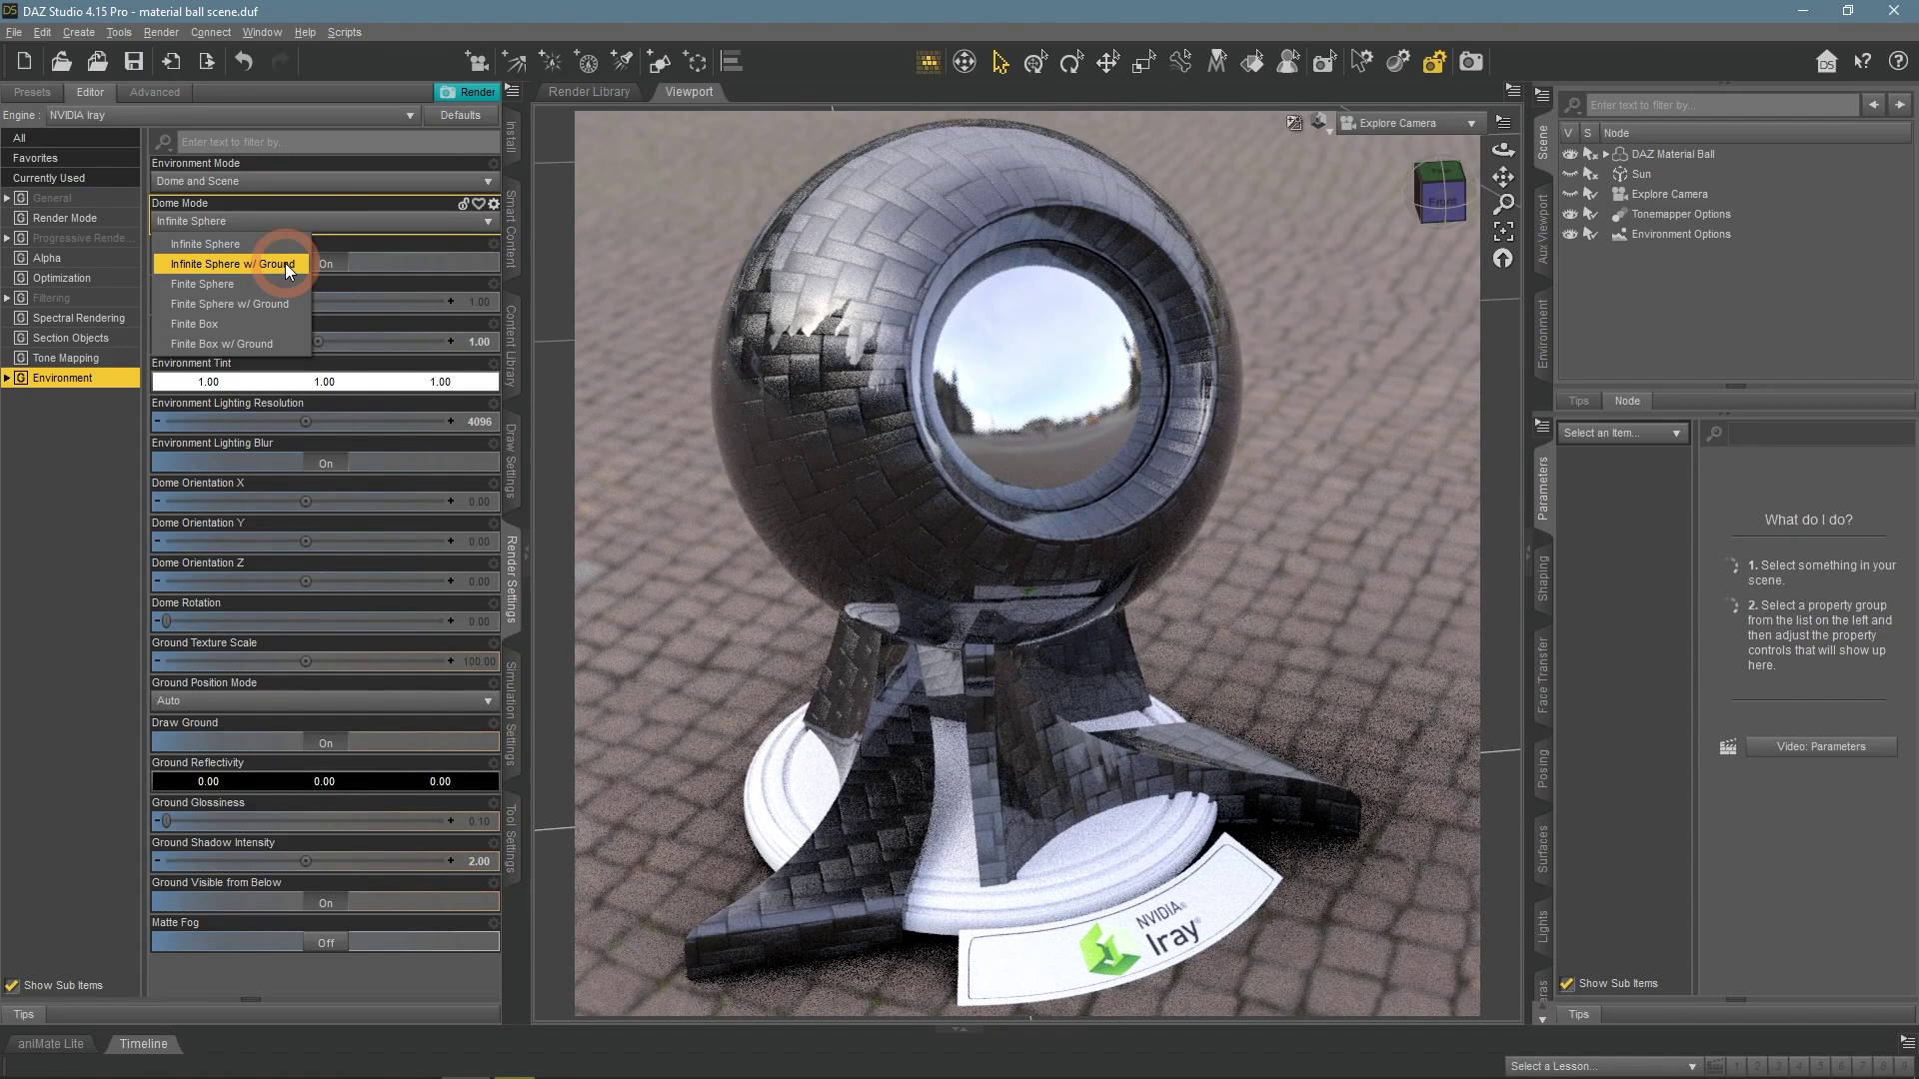
left_click(285, 264)
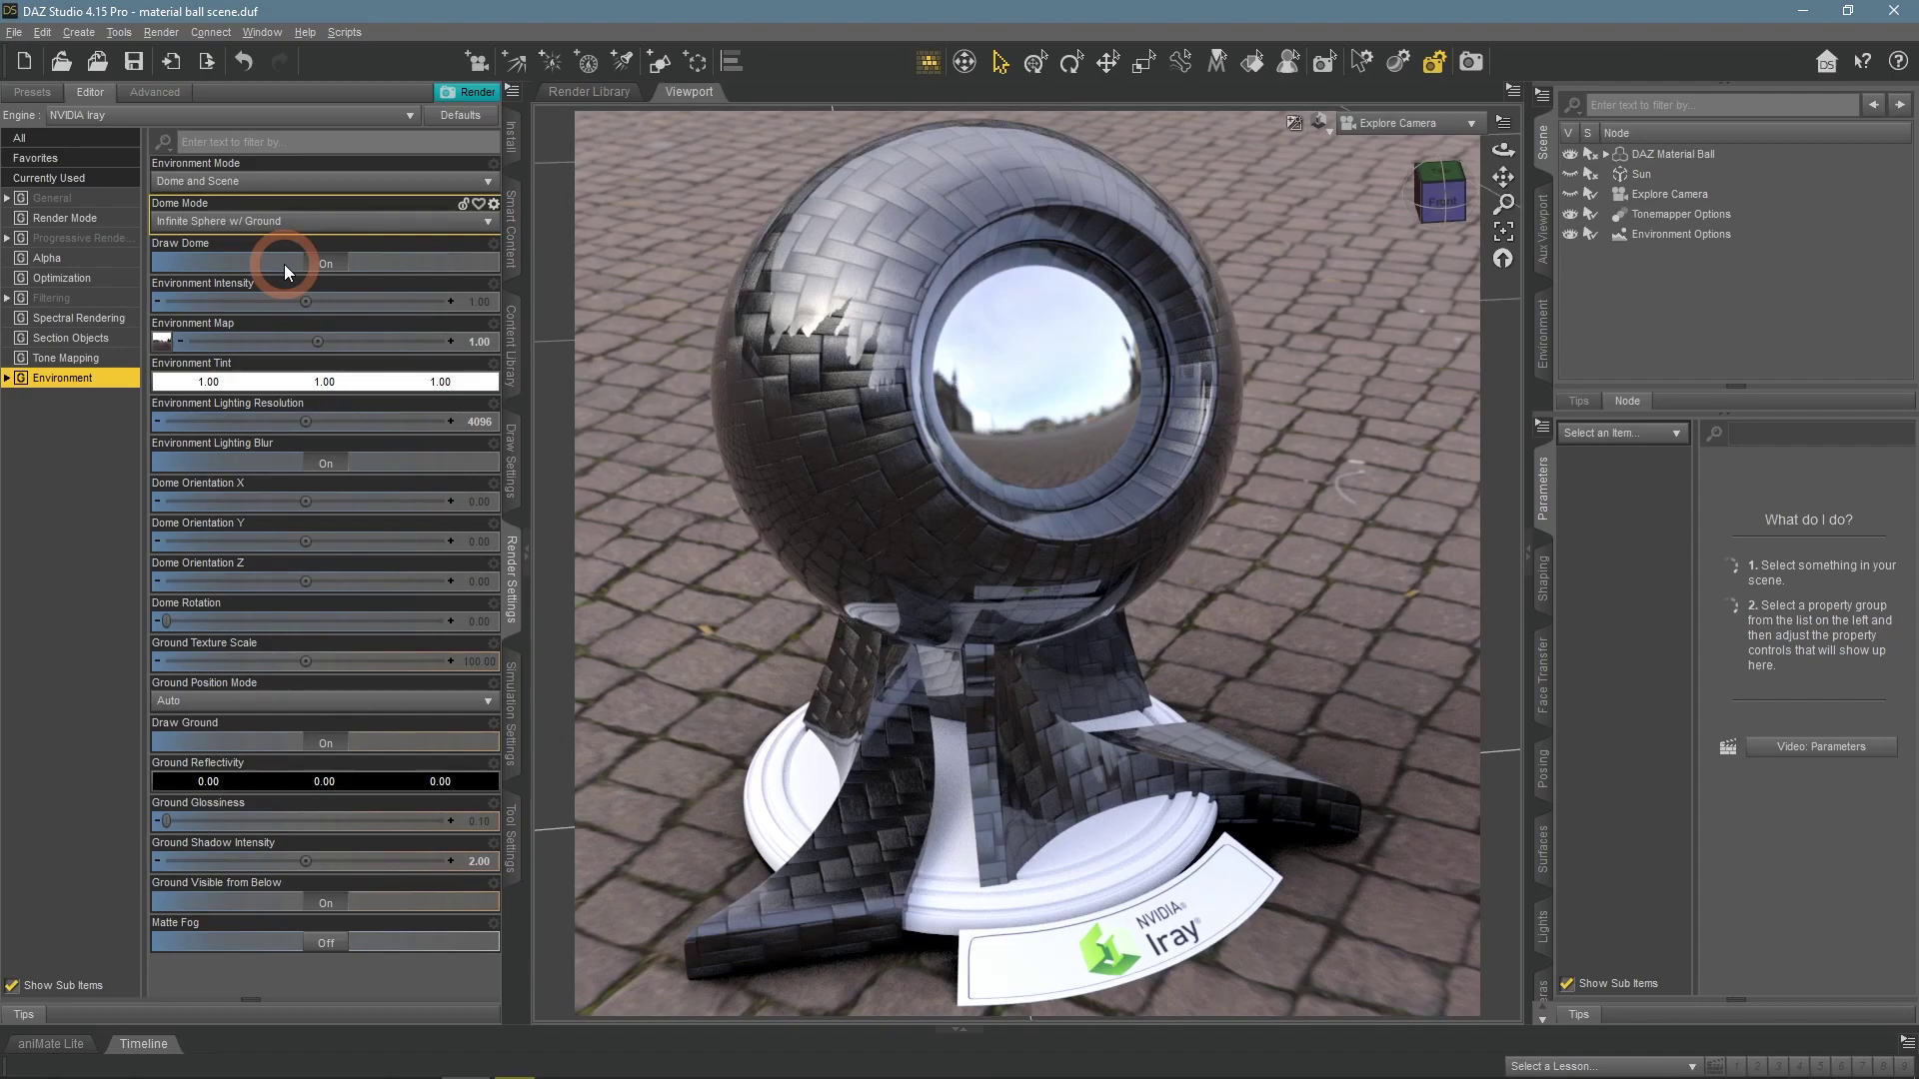
left_click(1418, 135)
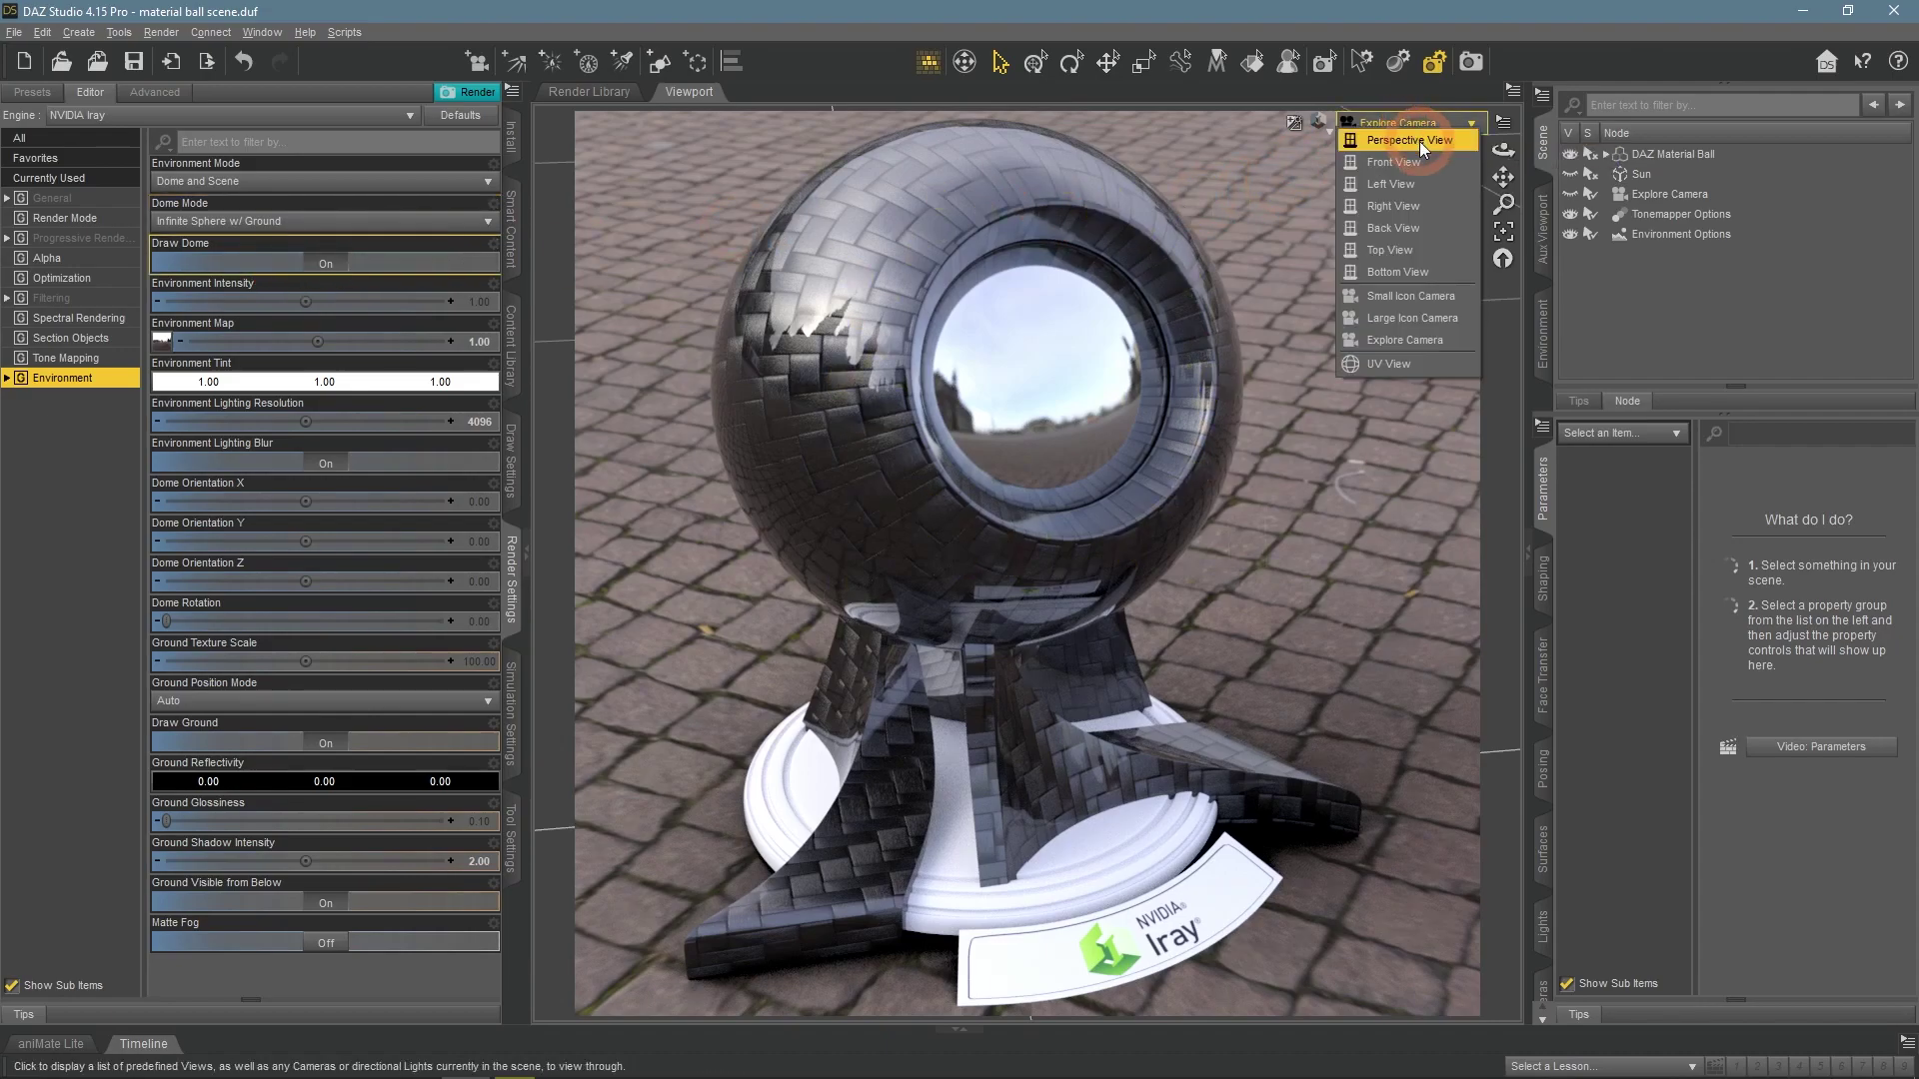
left_click(1418, 142)
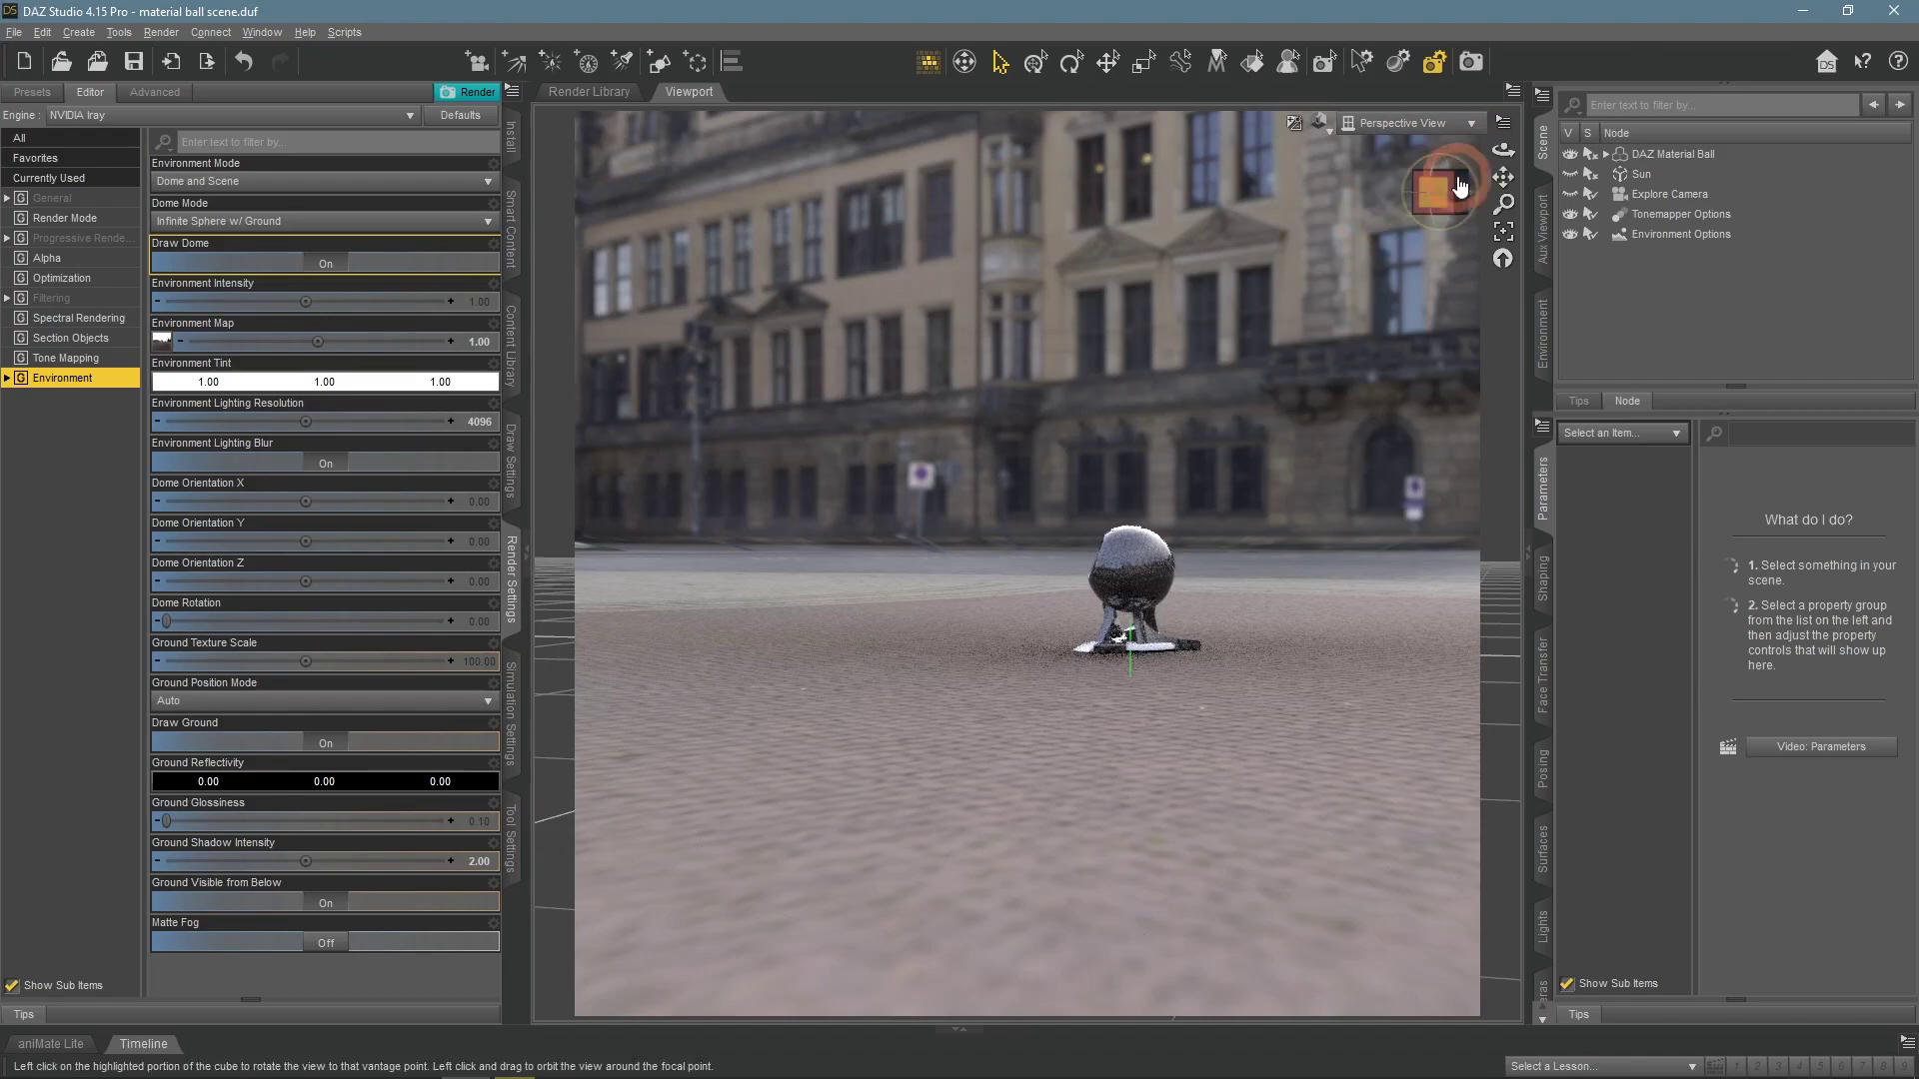
left_click_drag(1502, 149, 1502, 152)
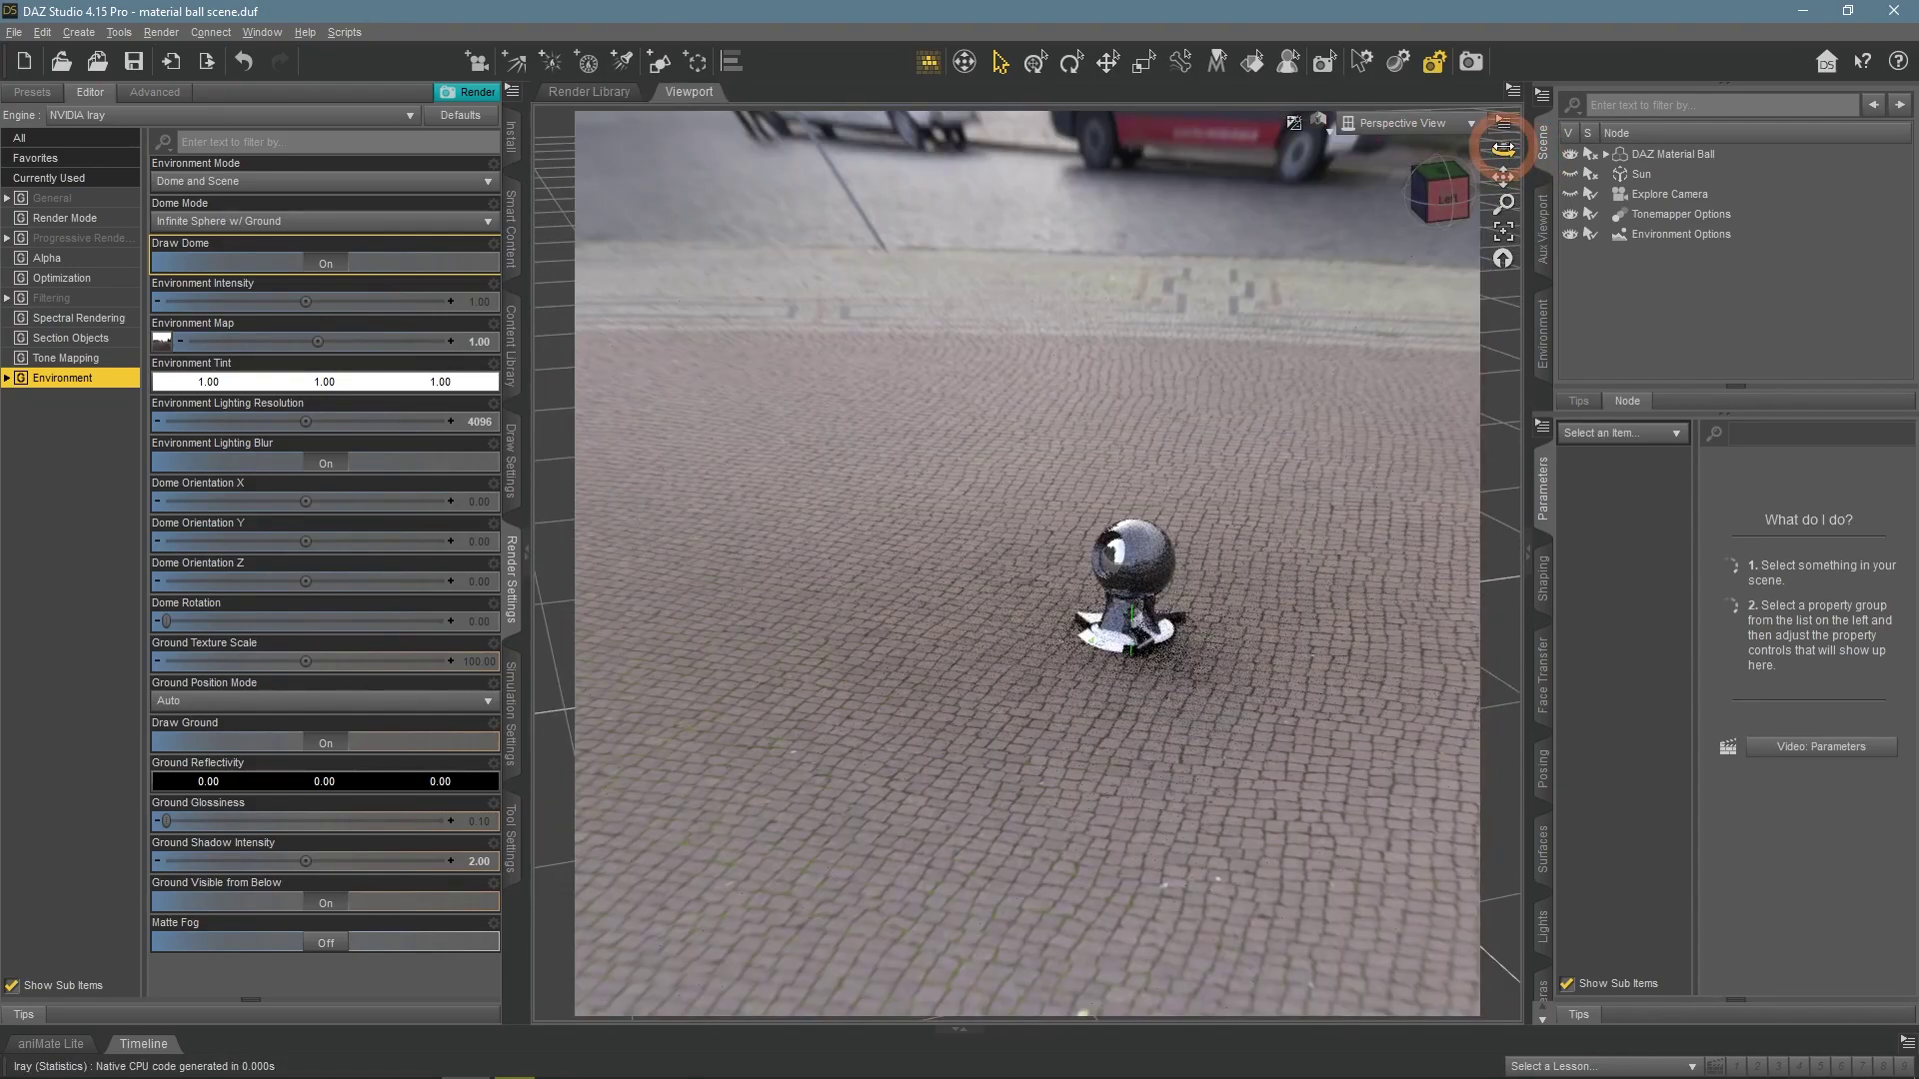
Set Ground Shadow Intensity to 1 and orbit to check the square and trees
left_click(486, 860)
type("1")
key("Return")
left_click(1045, 741)
left_click_drag(1502, 149, 1651, 150)
left_click_drag(1502, 149, 1502, 149)
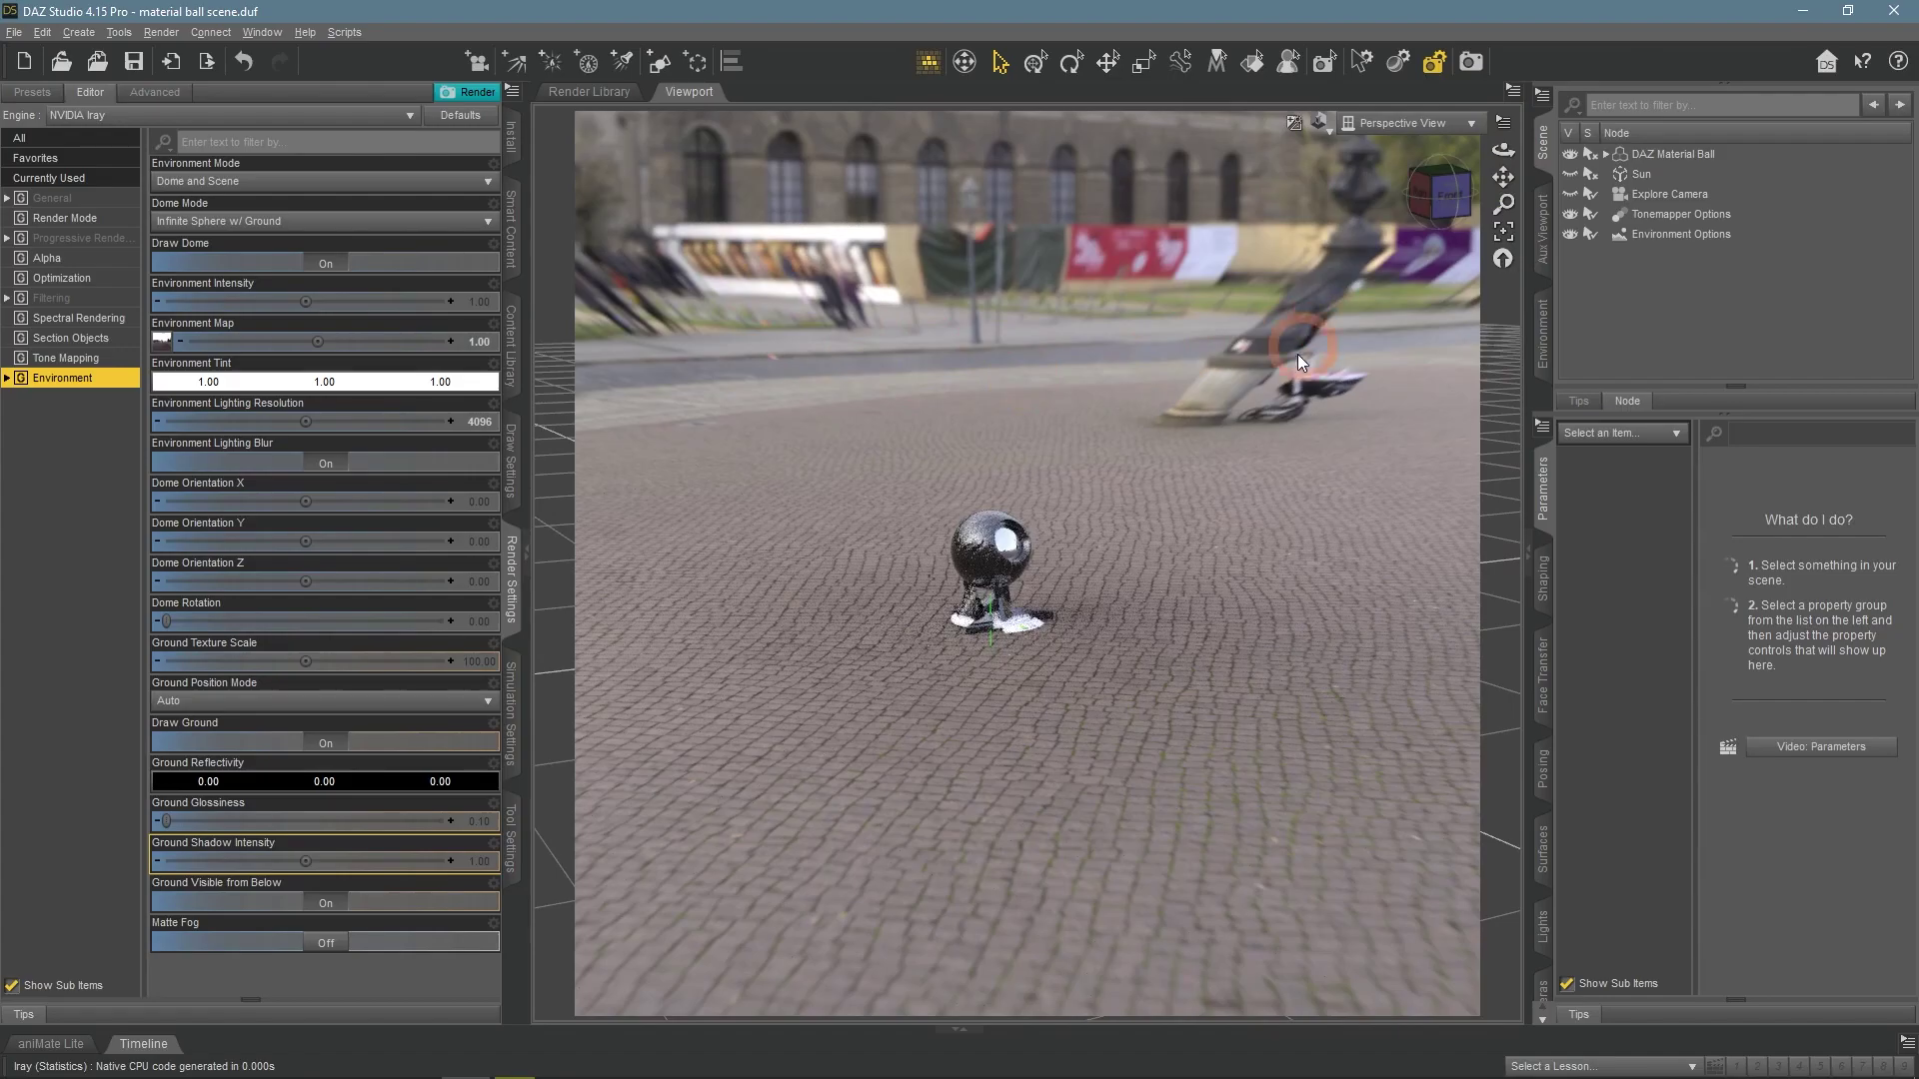
left_click_drag(1502, 148, 1502, 149)
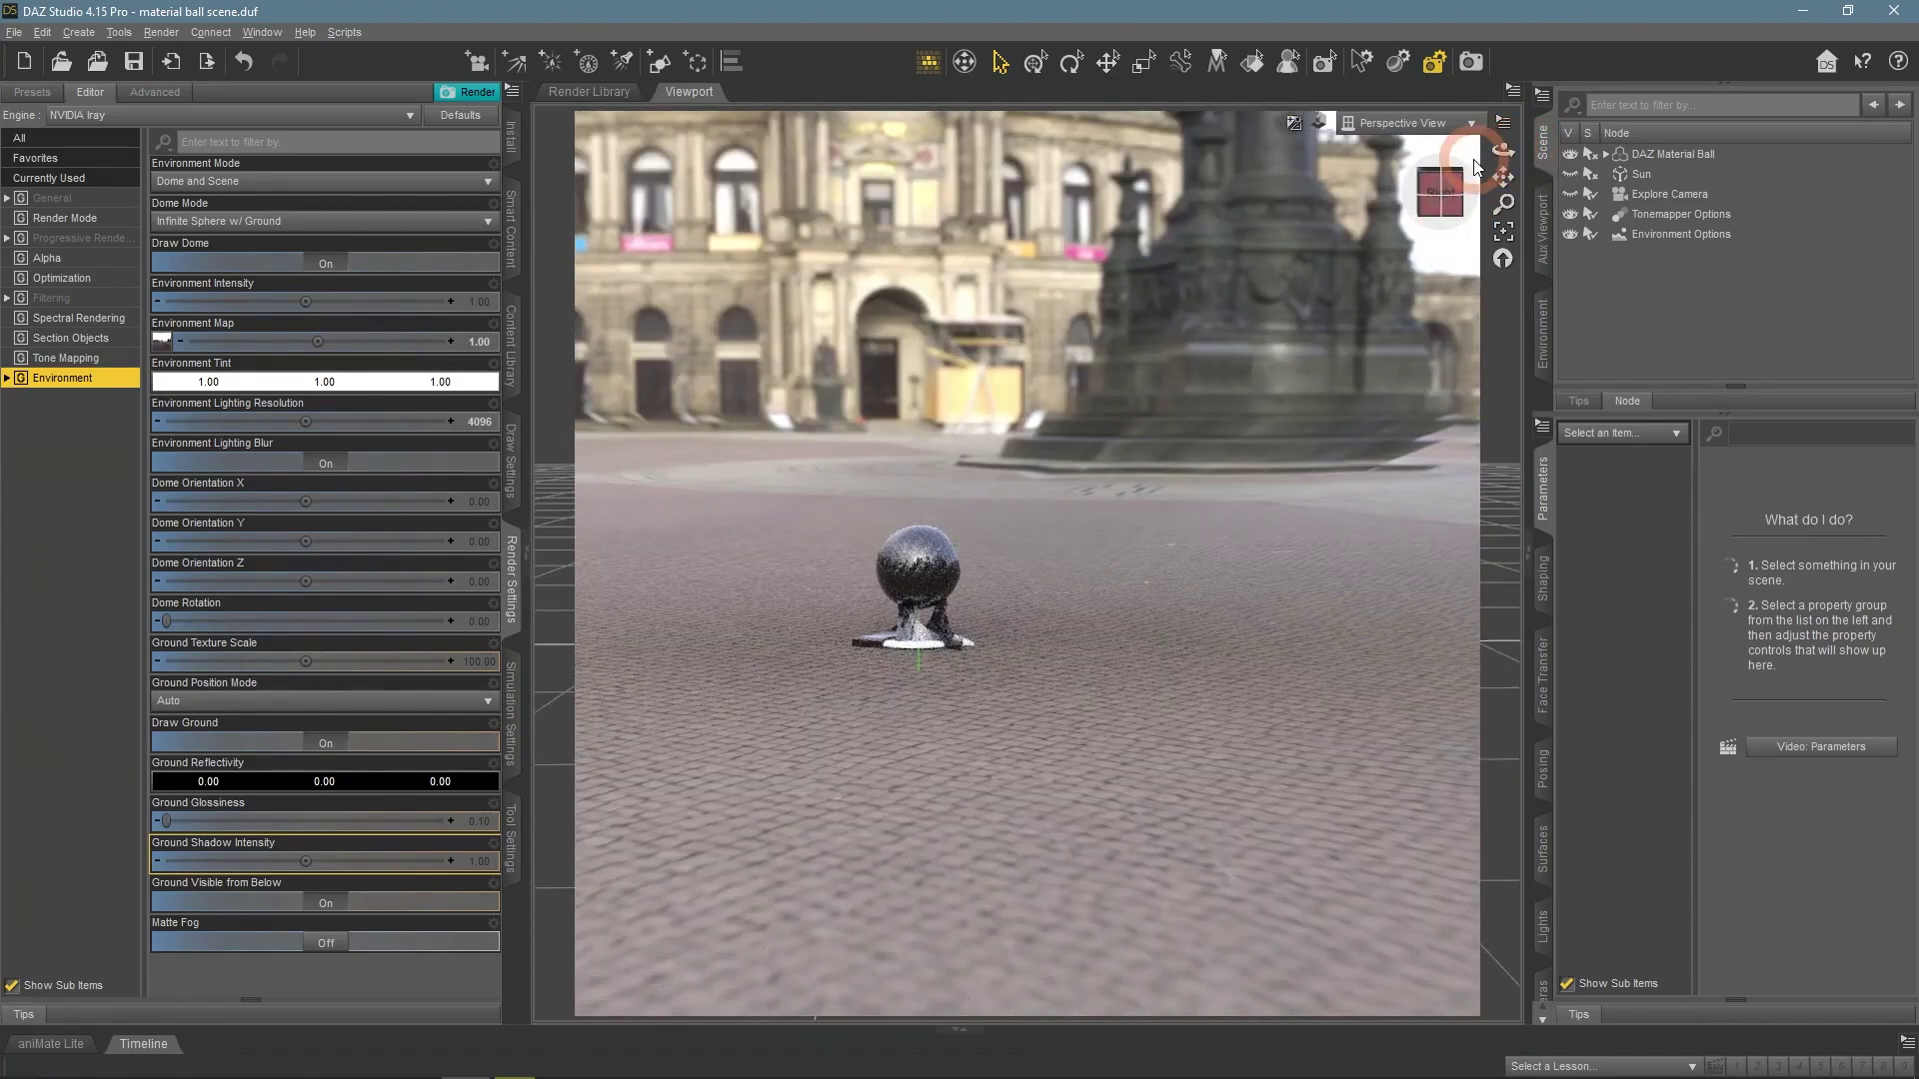
Try Ground Texture Scale values of 50, 200 and 250
mouse_move(324, 659)
left_click(482, 666)
type("50")
key("Return")
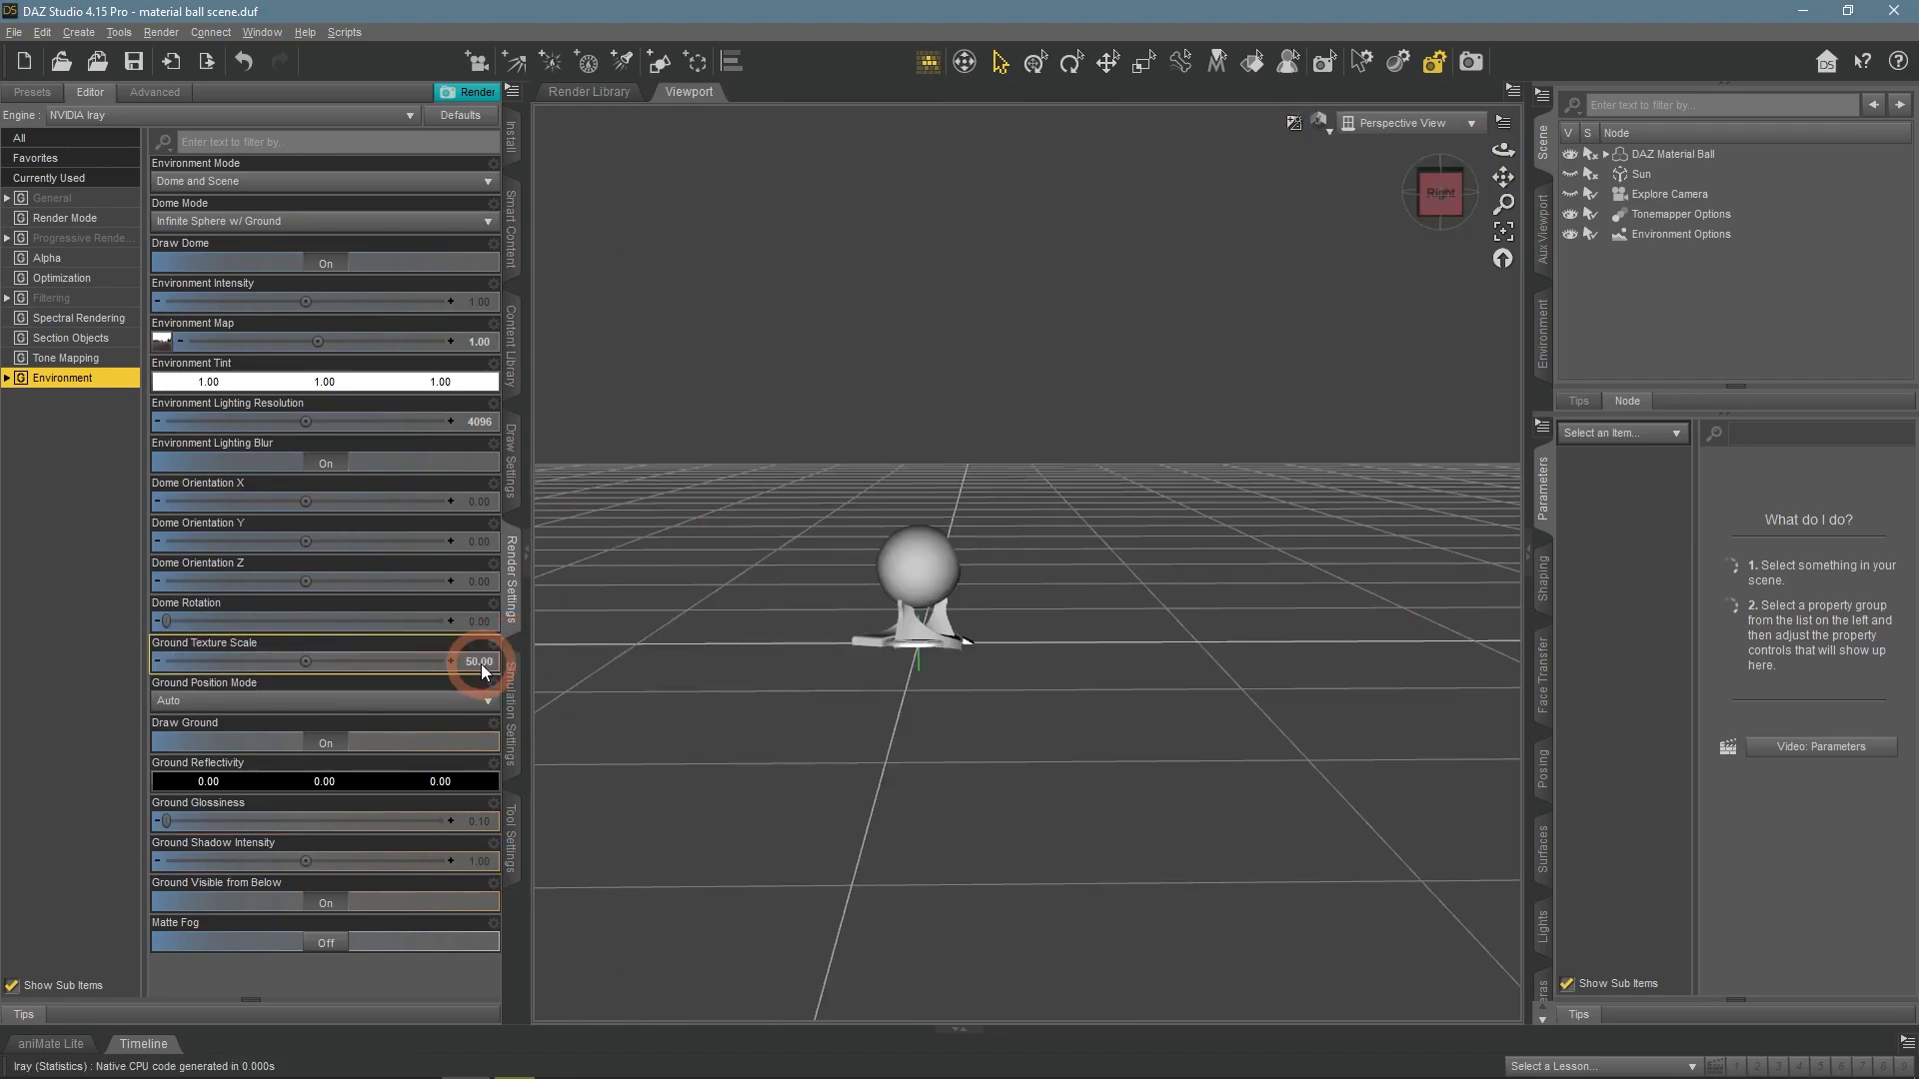
left_click(482, 663)
type("200")
key("Return")
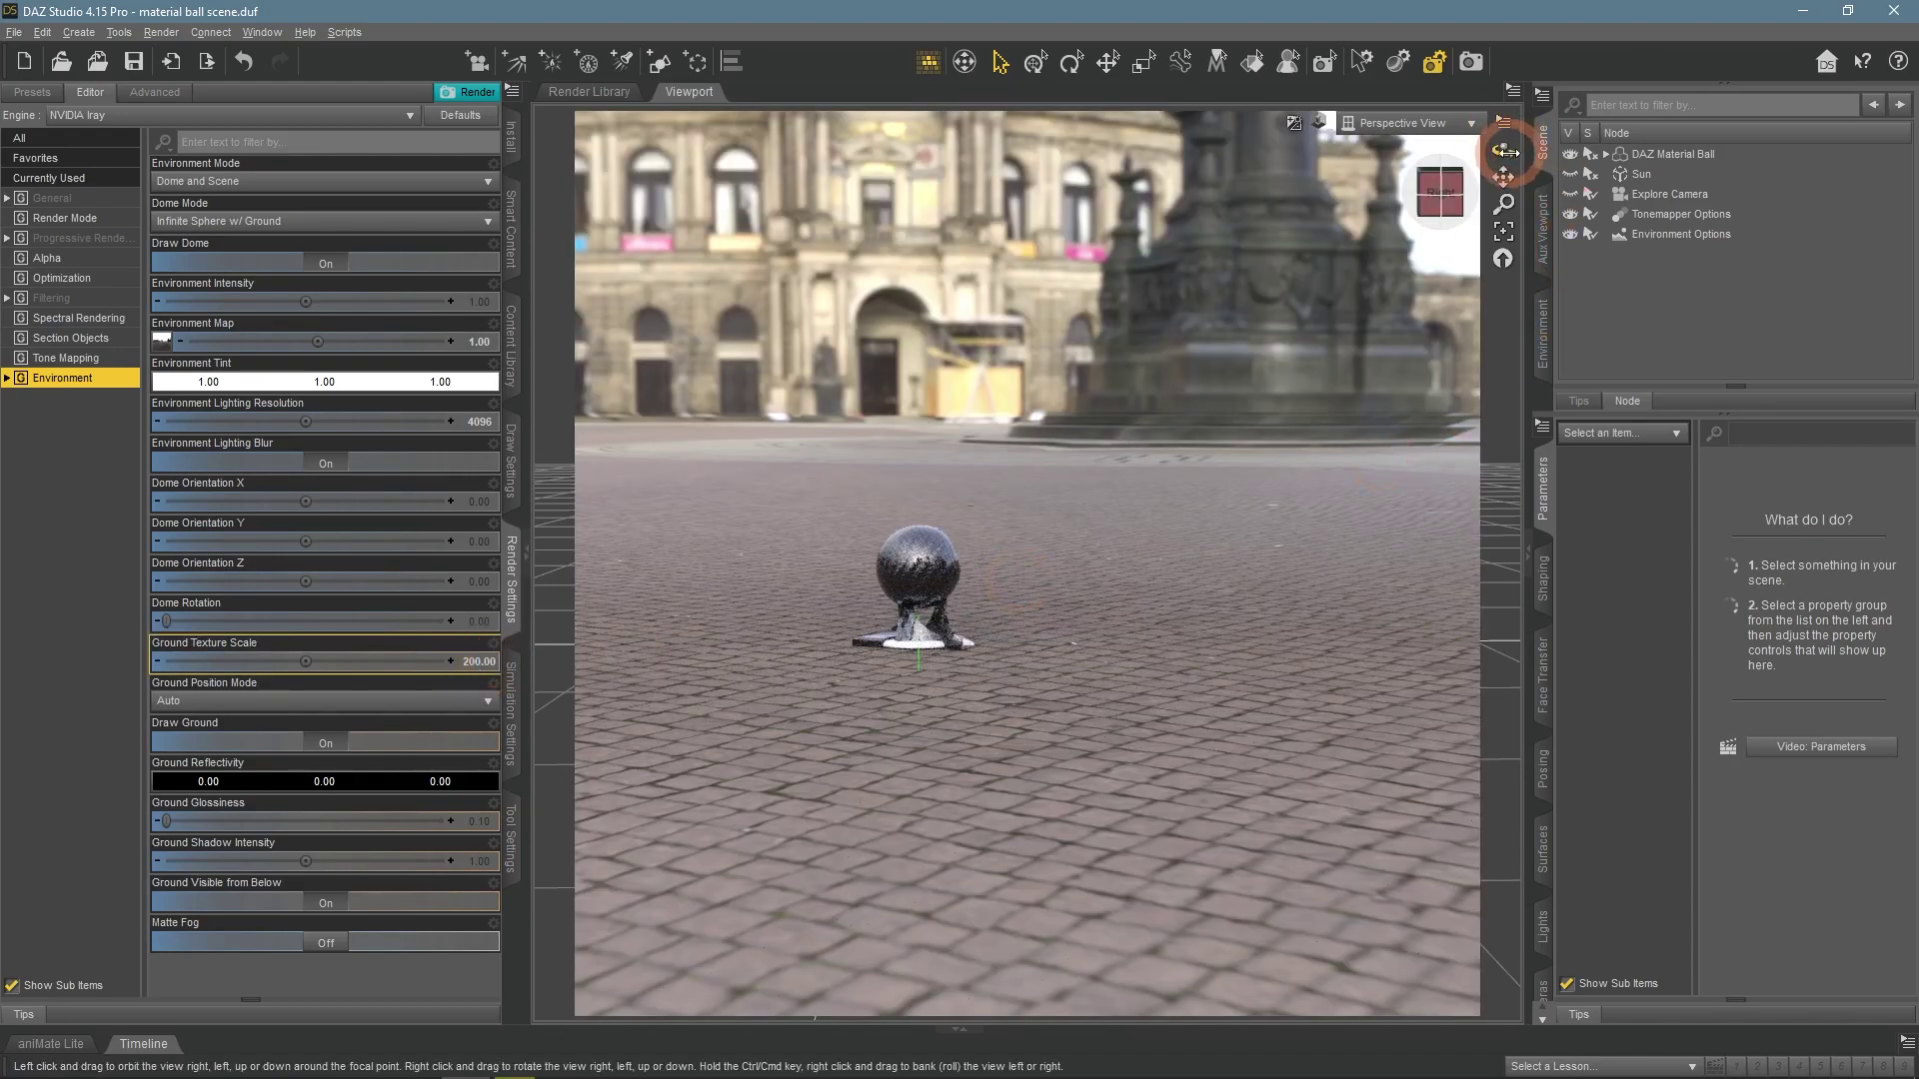
mouse_move(1501, 134)
left_mouse_down()
mouse_move(1506, 150)
mouse_move(1232, 236)
left_mouse_up()
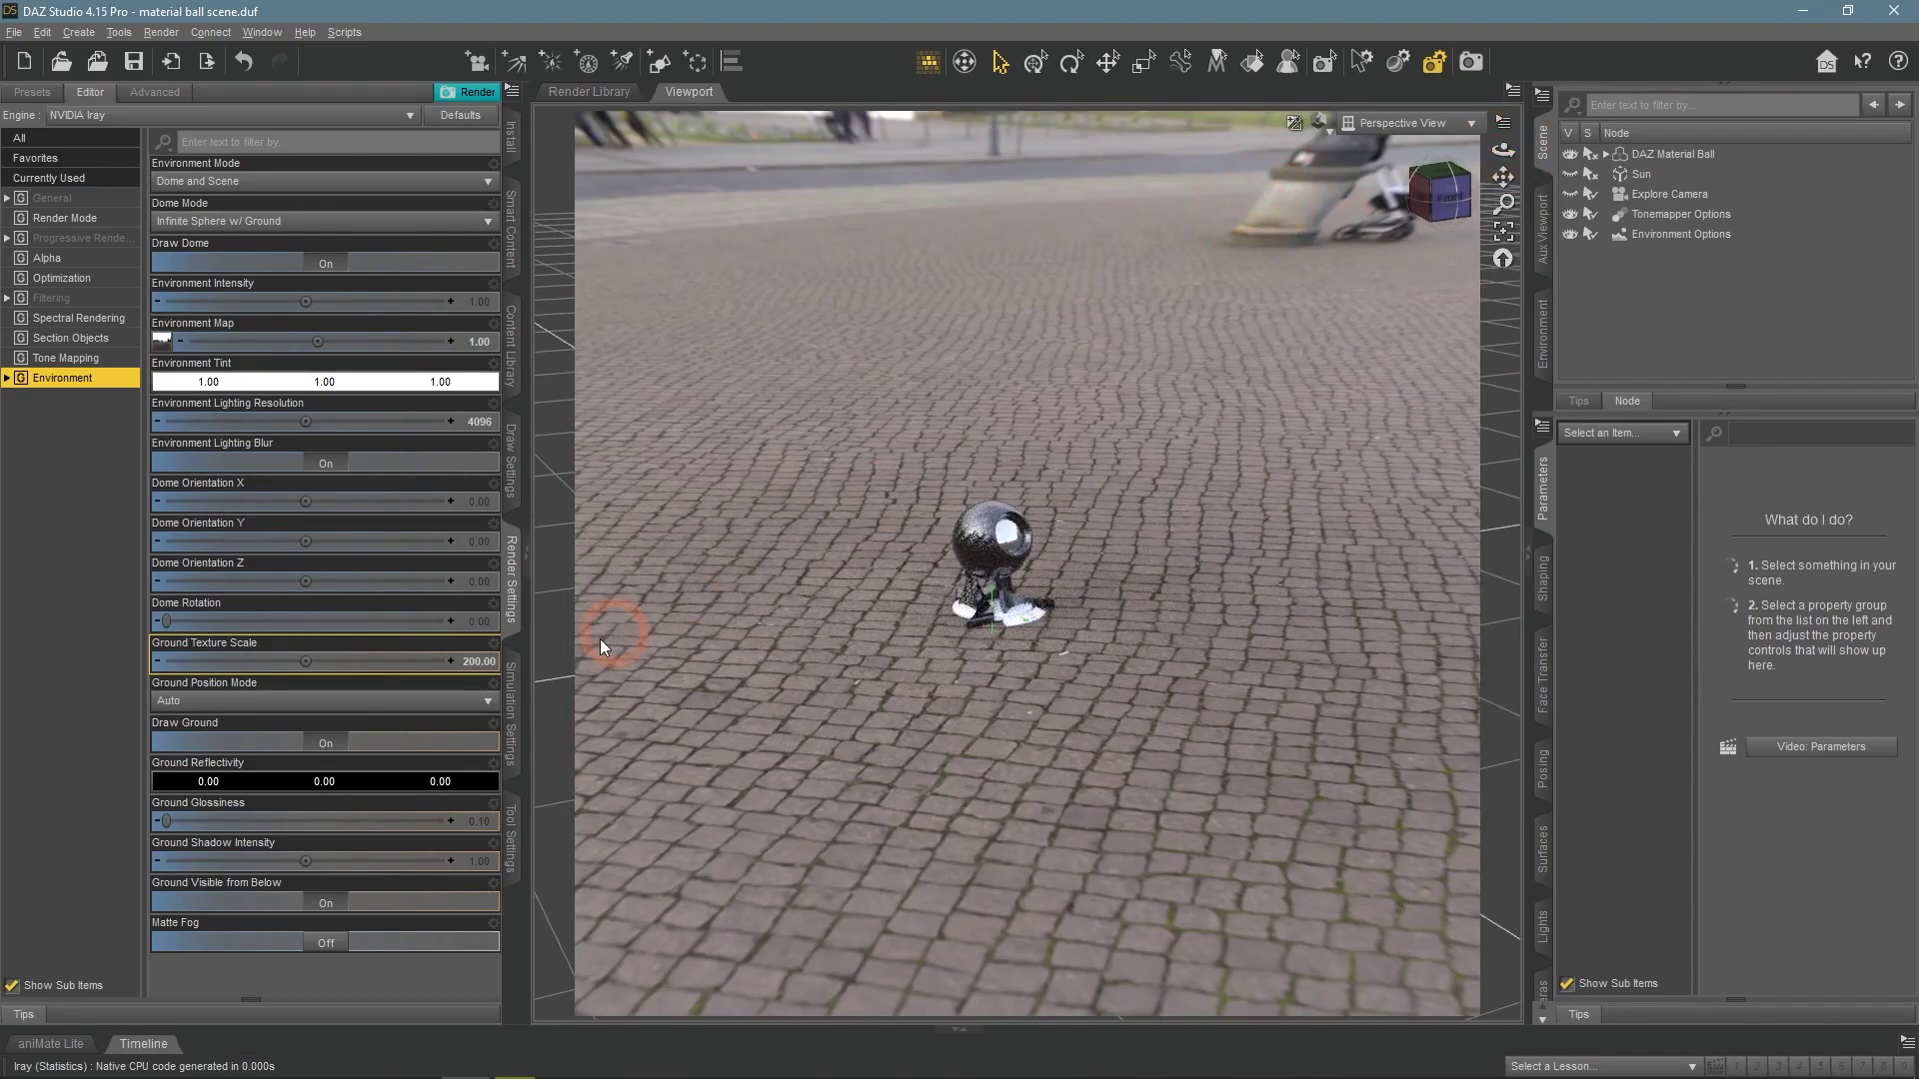
left_click(482, 662)
type("250")
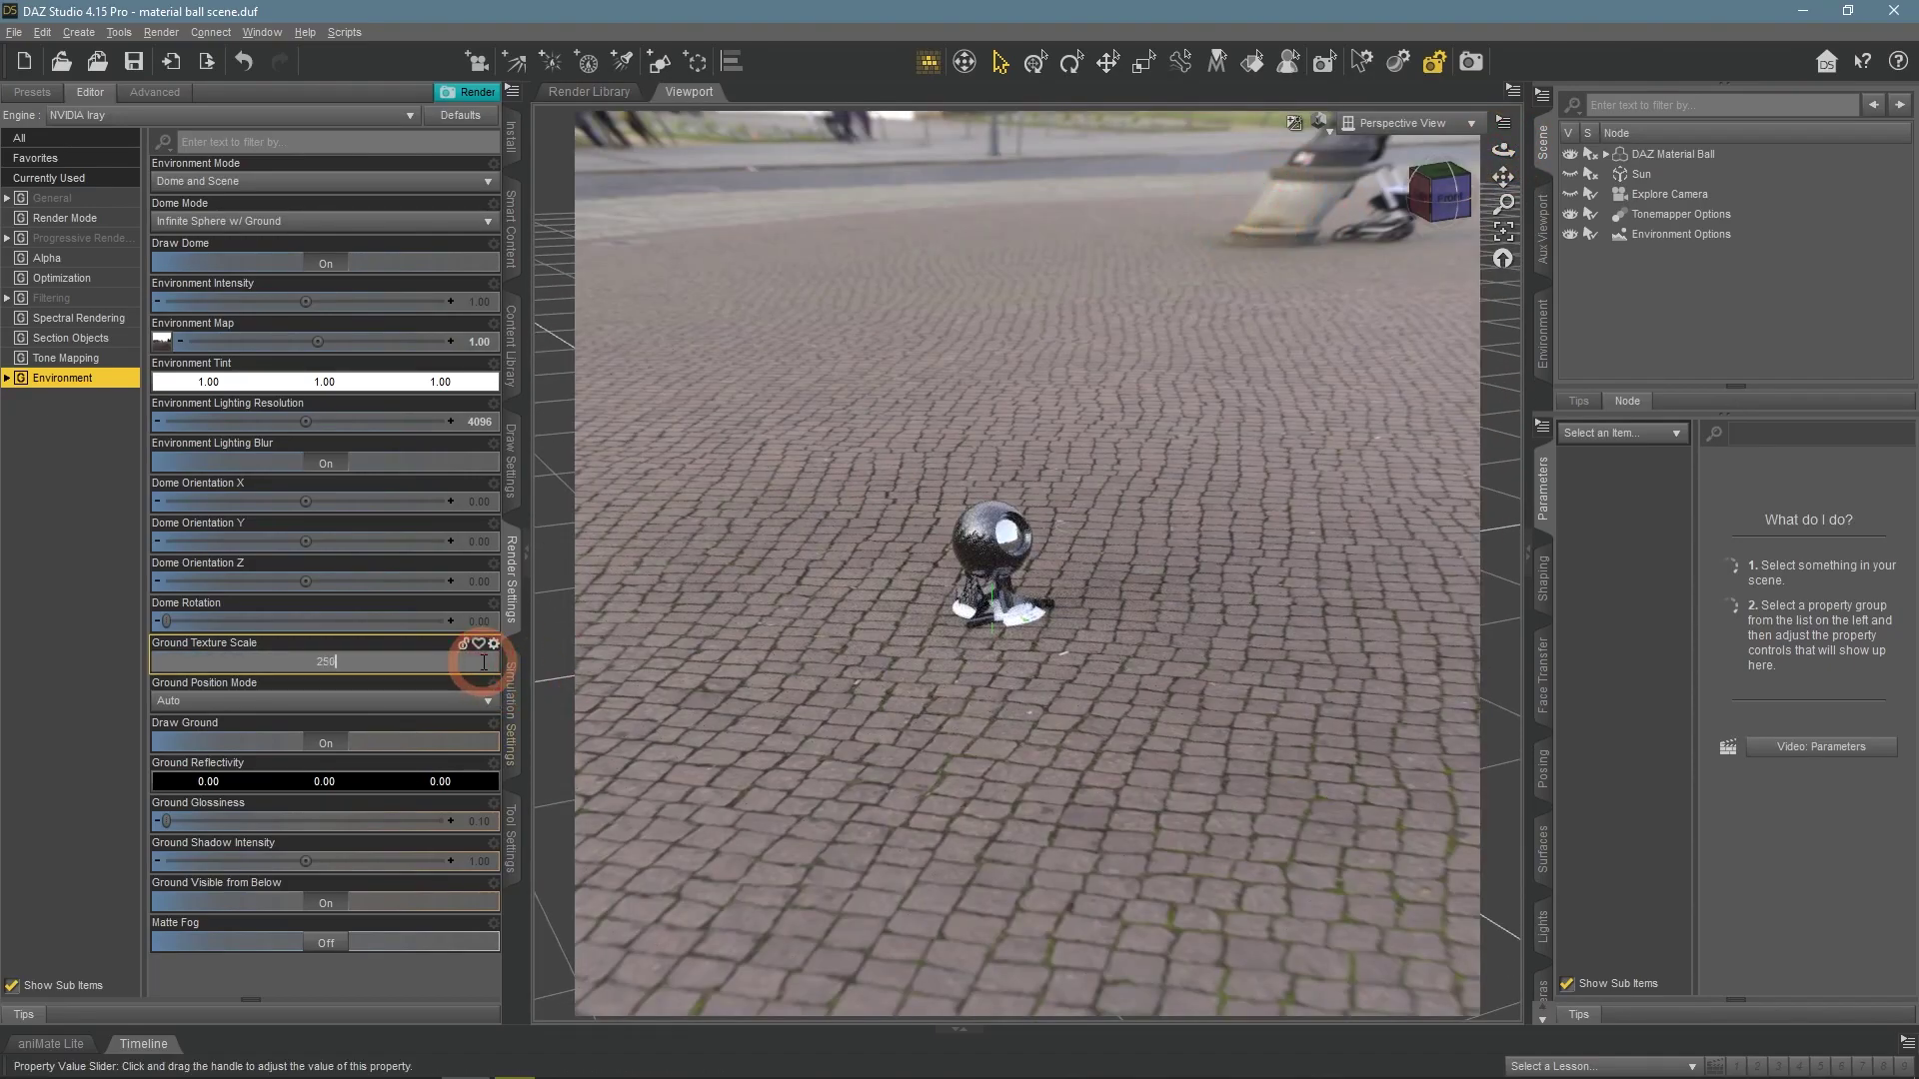
key("Return")
Try a Ground Texture Scale of 300, checking the buildings, statue and cobblestones
left_click(483, 664)
type("300")
key("Return")
left_click_drag(1517, 153, 1210, 348)
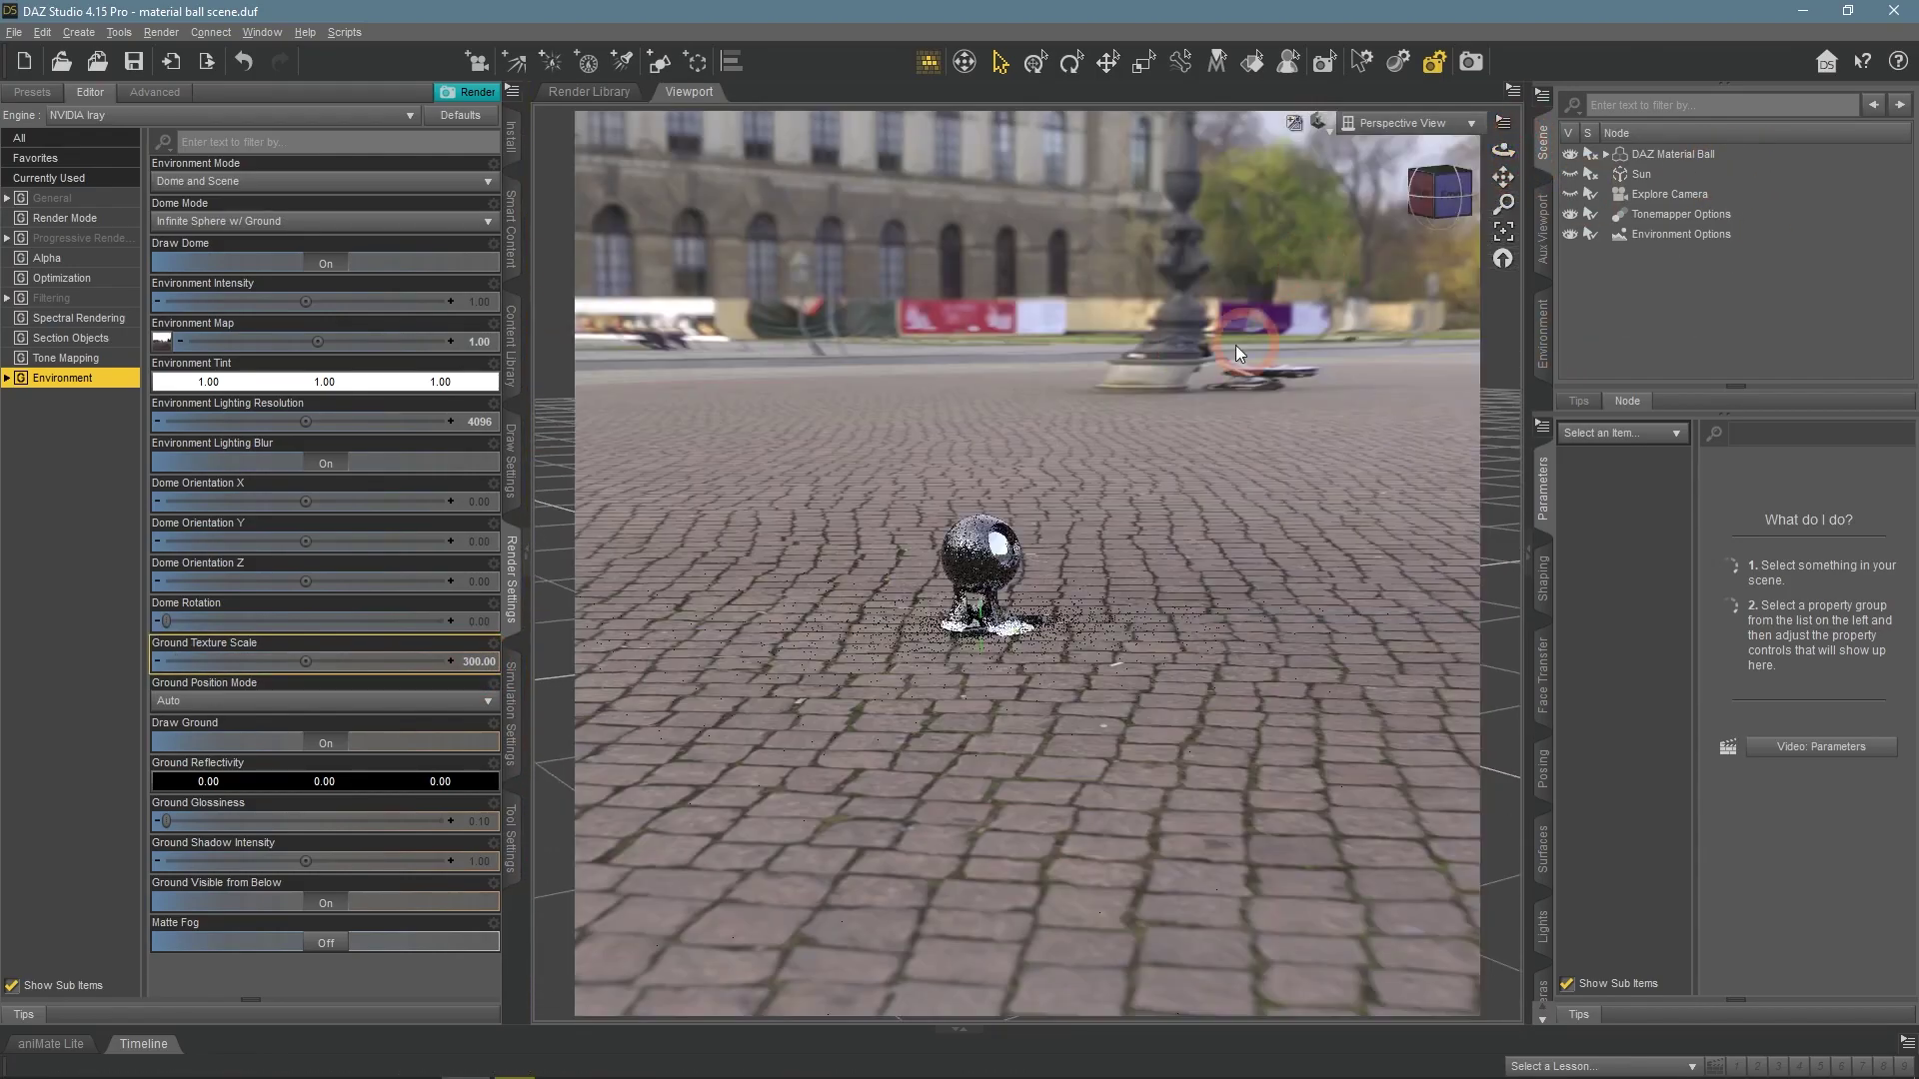
mouse_move(1503, 150)
left_mouse_down()
mouse_move(1459, 160)
mouse_move(868, 685)
left_mouse_up()
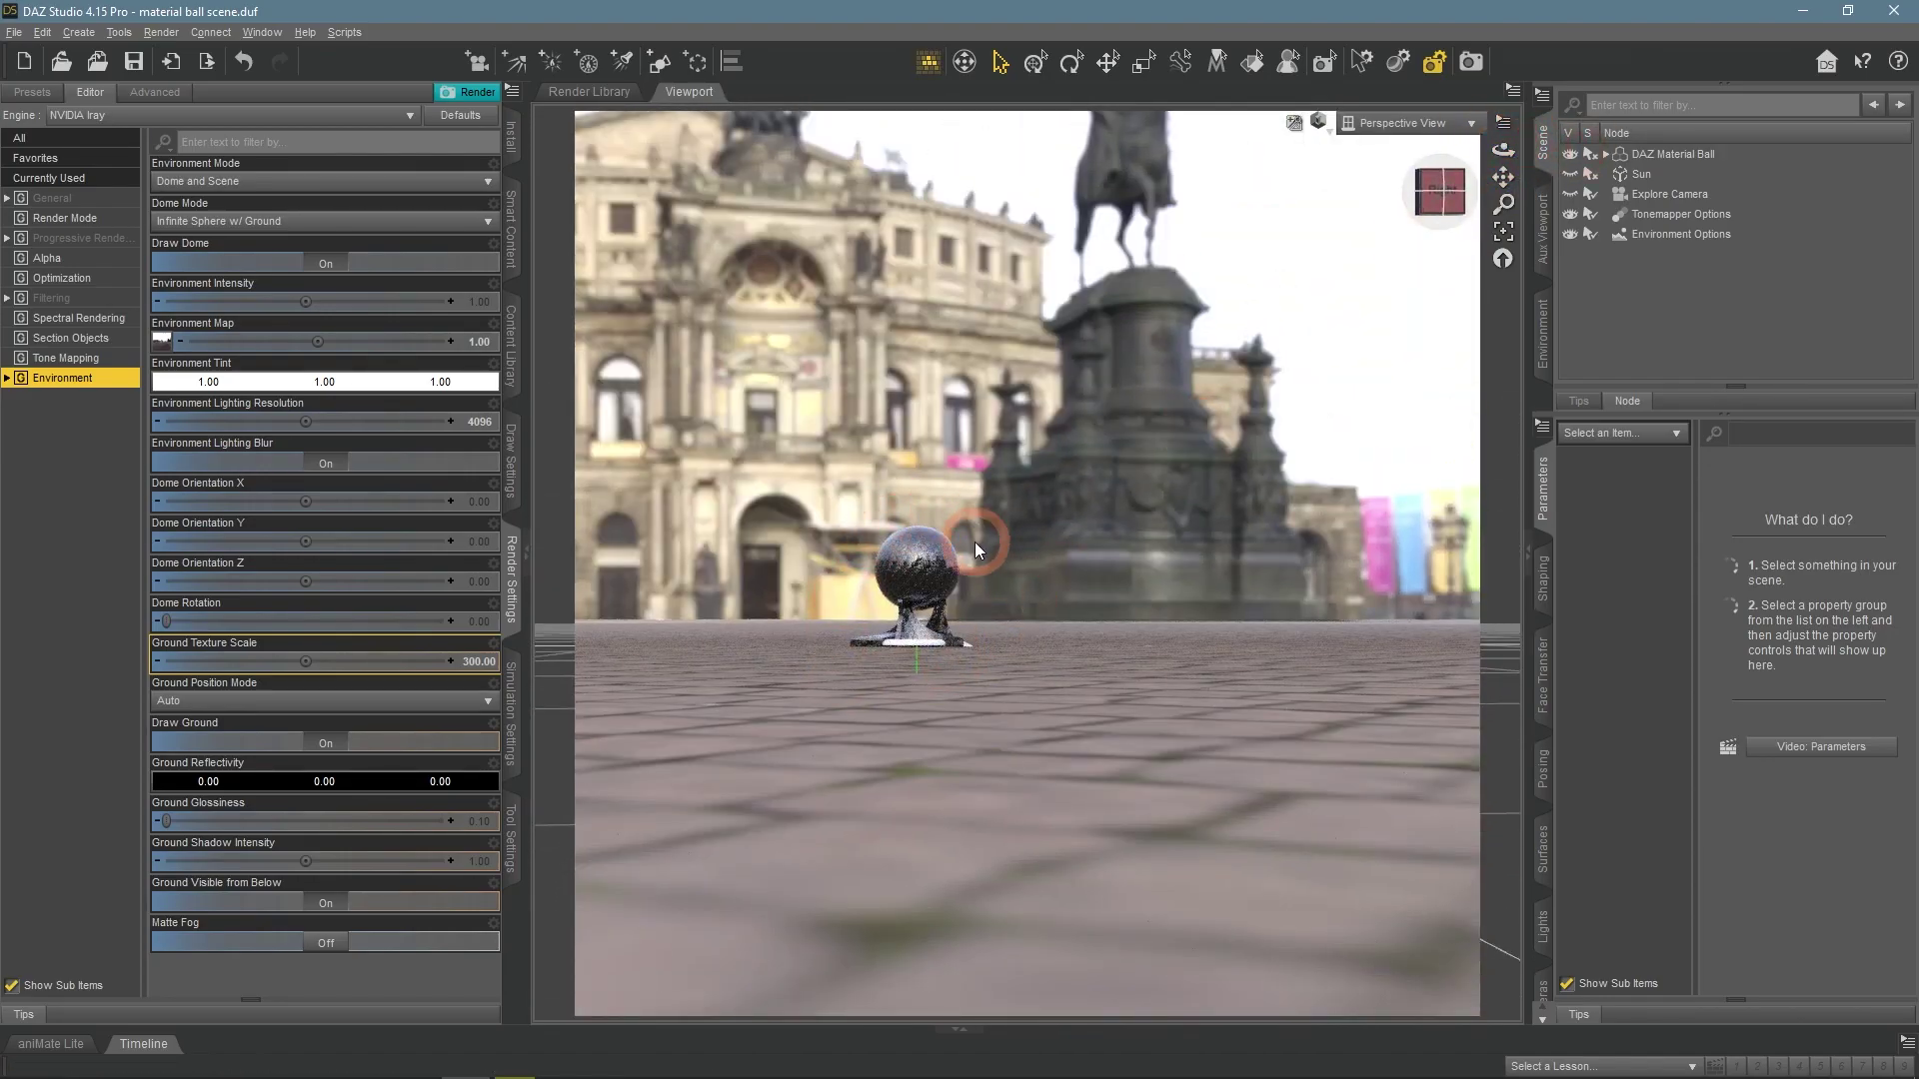
left_click(1394, 361)
left_click_drag(1503, 150, 1149, 579)
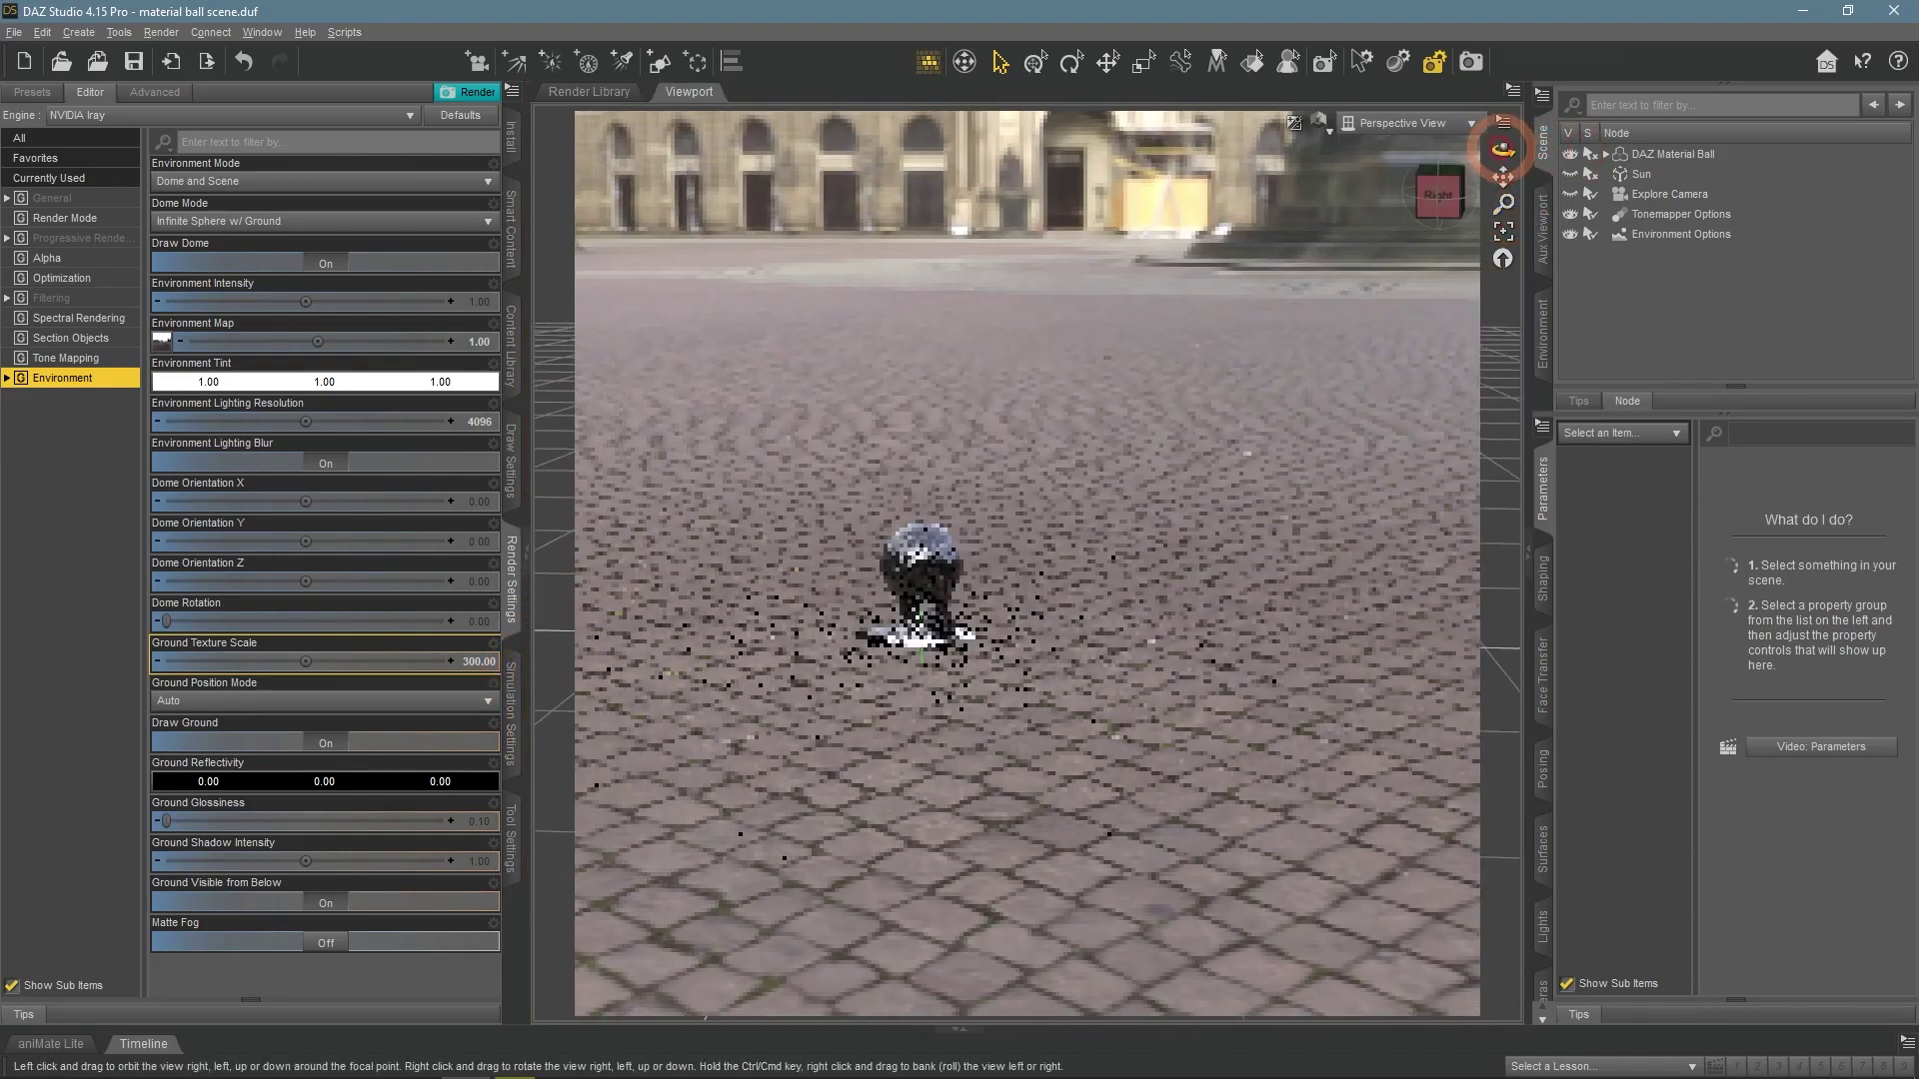
Try a Ground Texture Scale of 100, then settle on 50
left_click(480, 663)
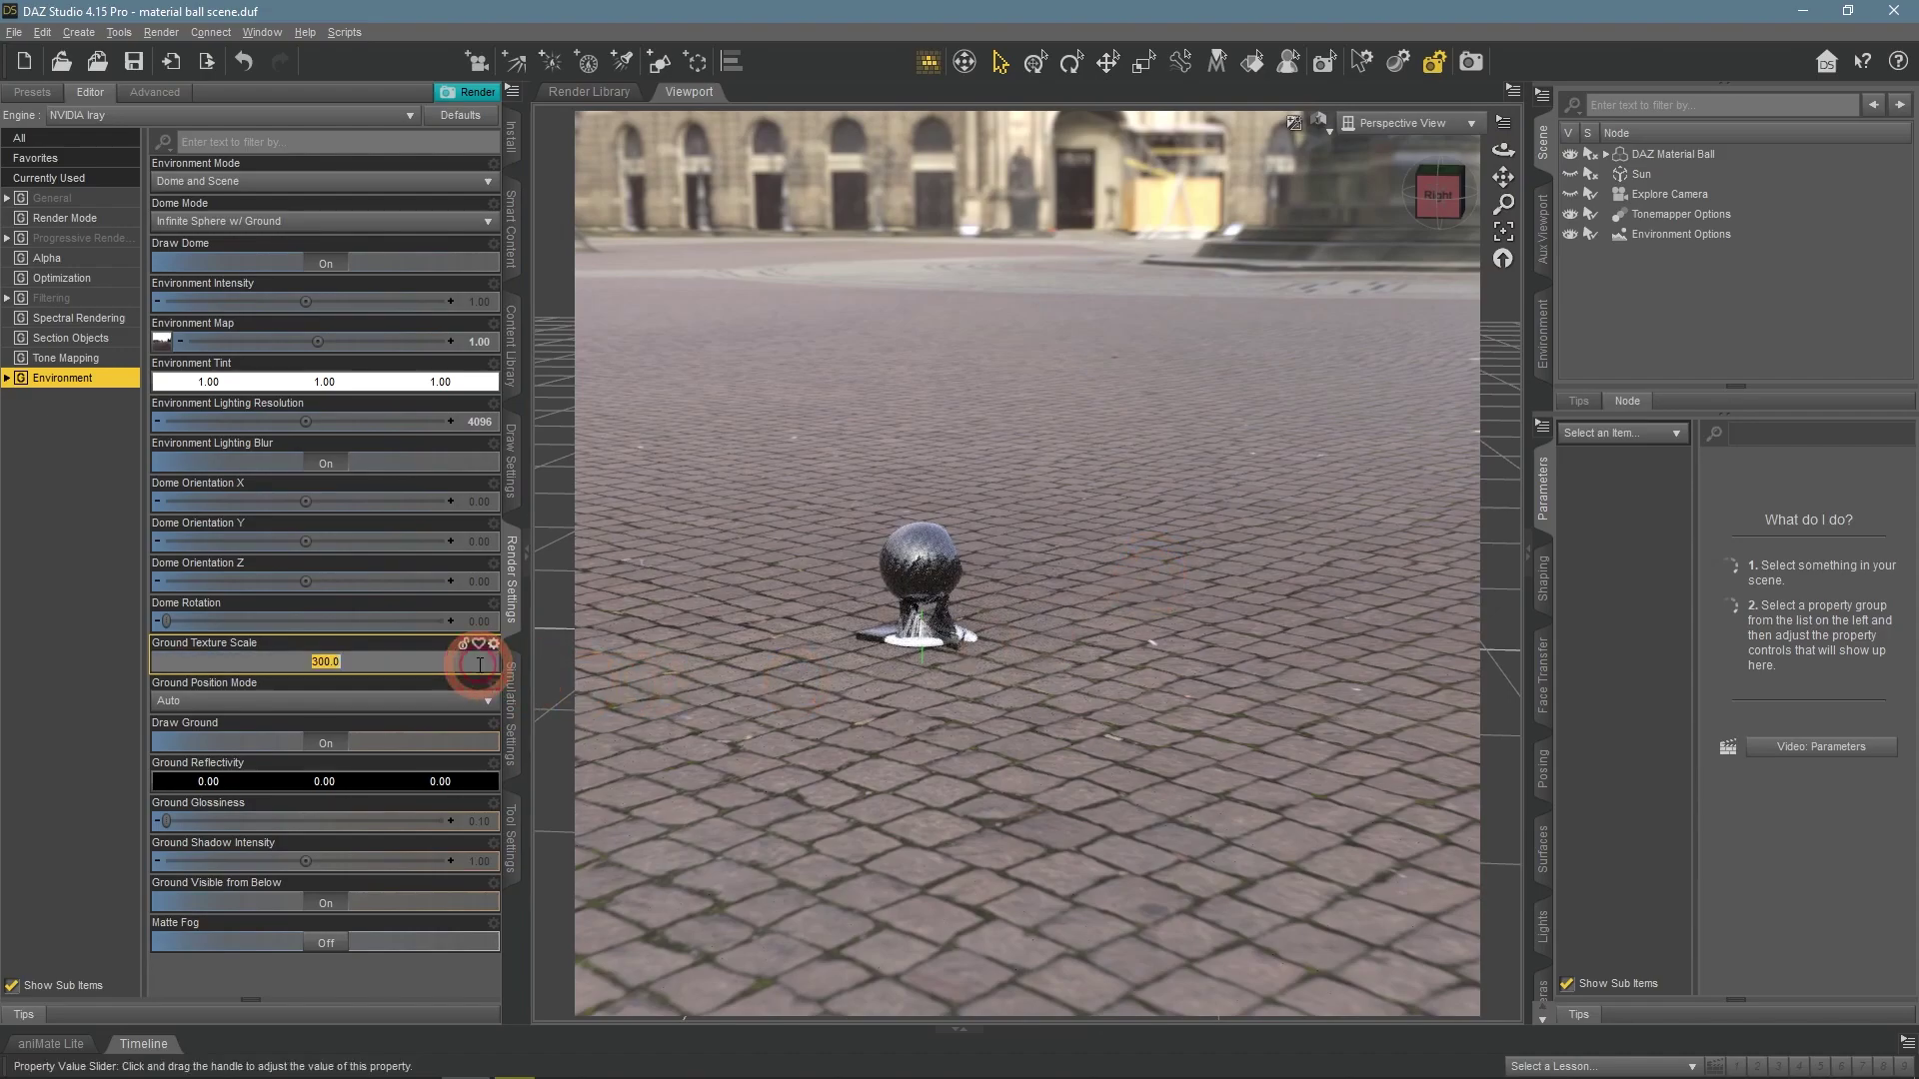
type("10")
key("Return")
left_click(1094, 638)
mouse_move(1503, 150)
left_mouse_down()
mouse_move(1489, 140)
mouse_move(590, 663)
left_mouse_up()
left_click(482, 660)
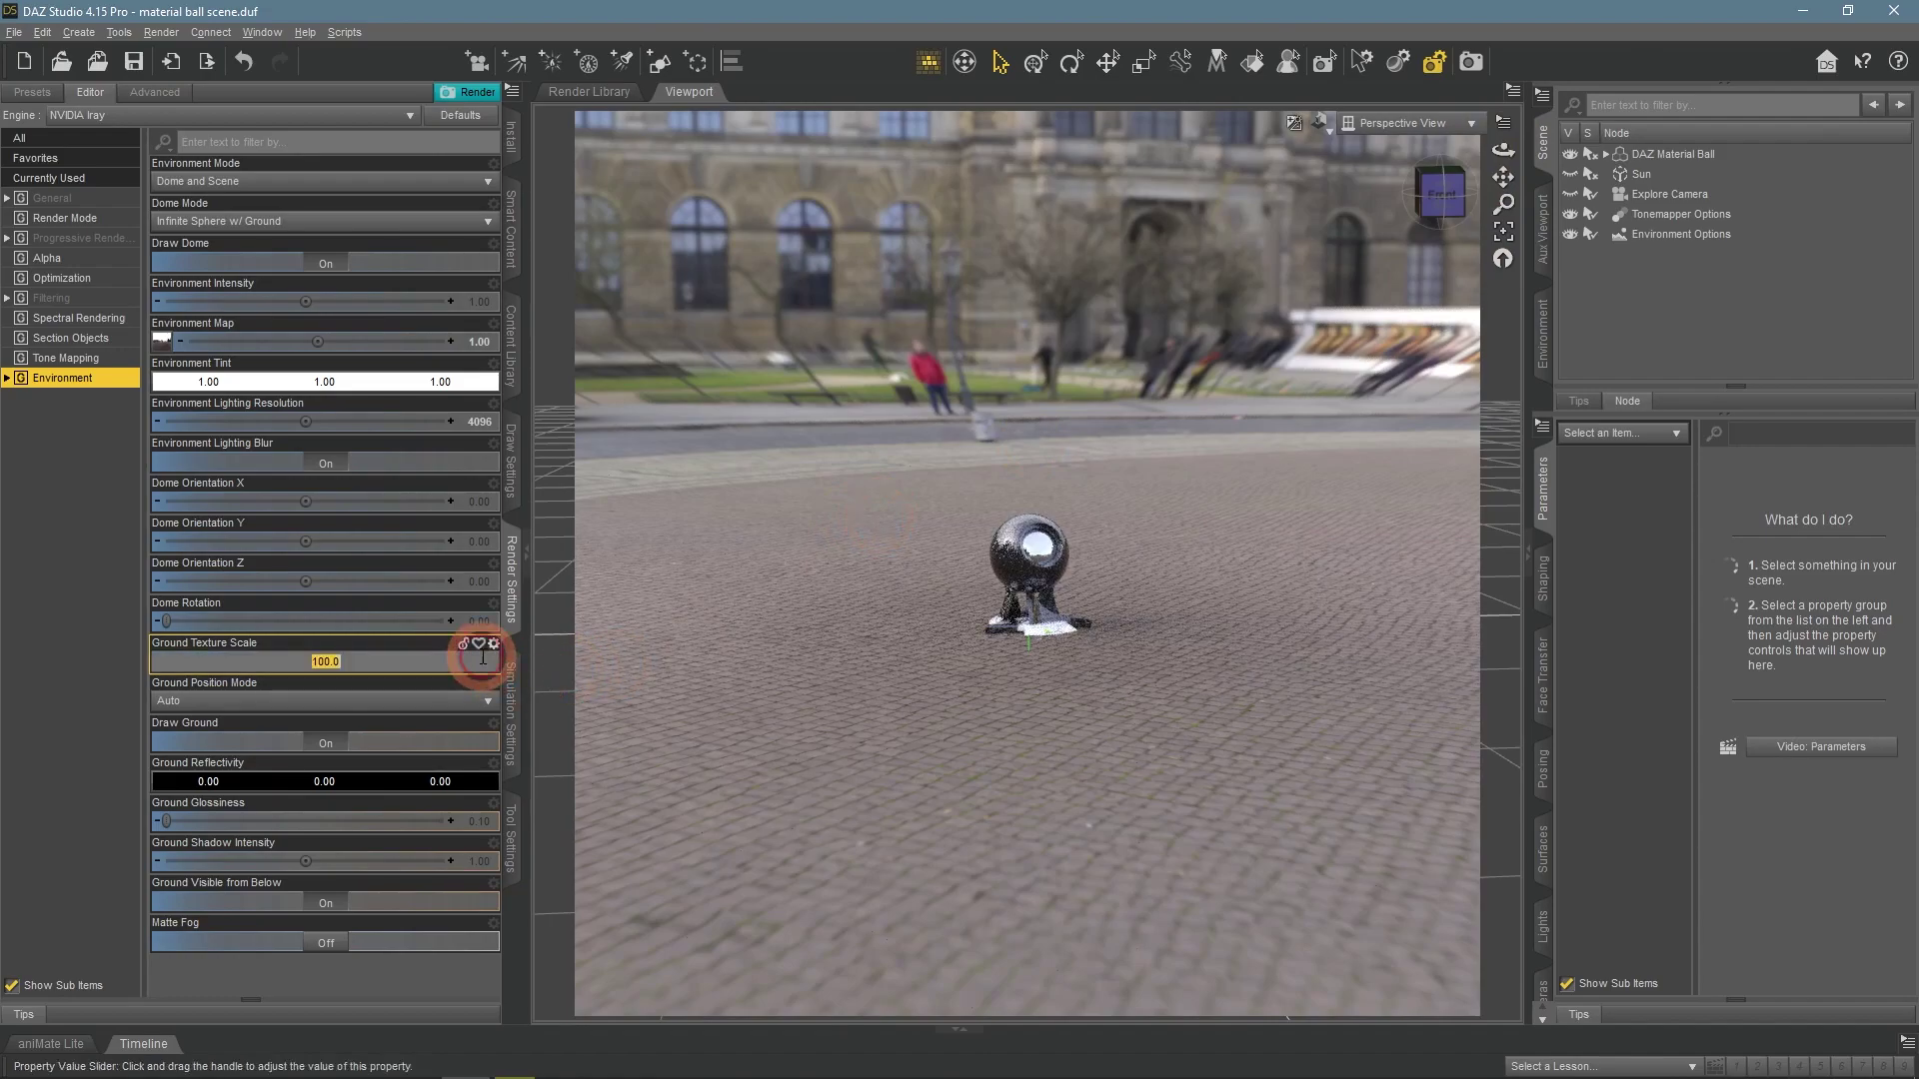
type("50")
key("Return")
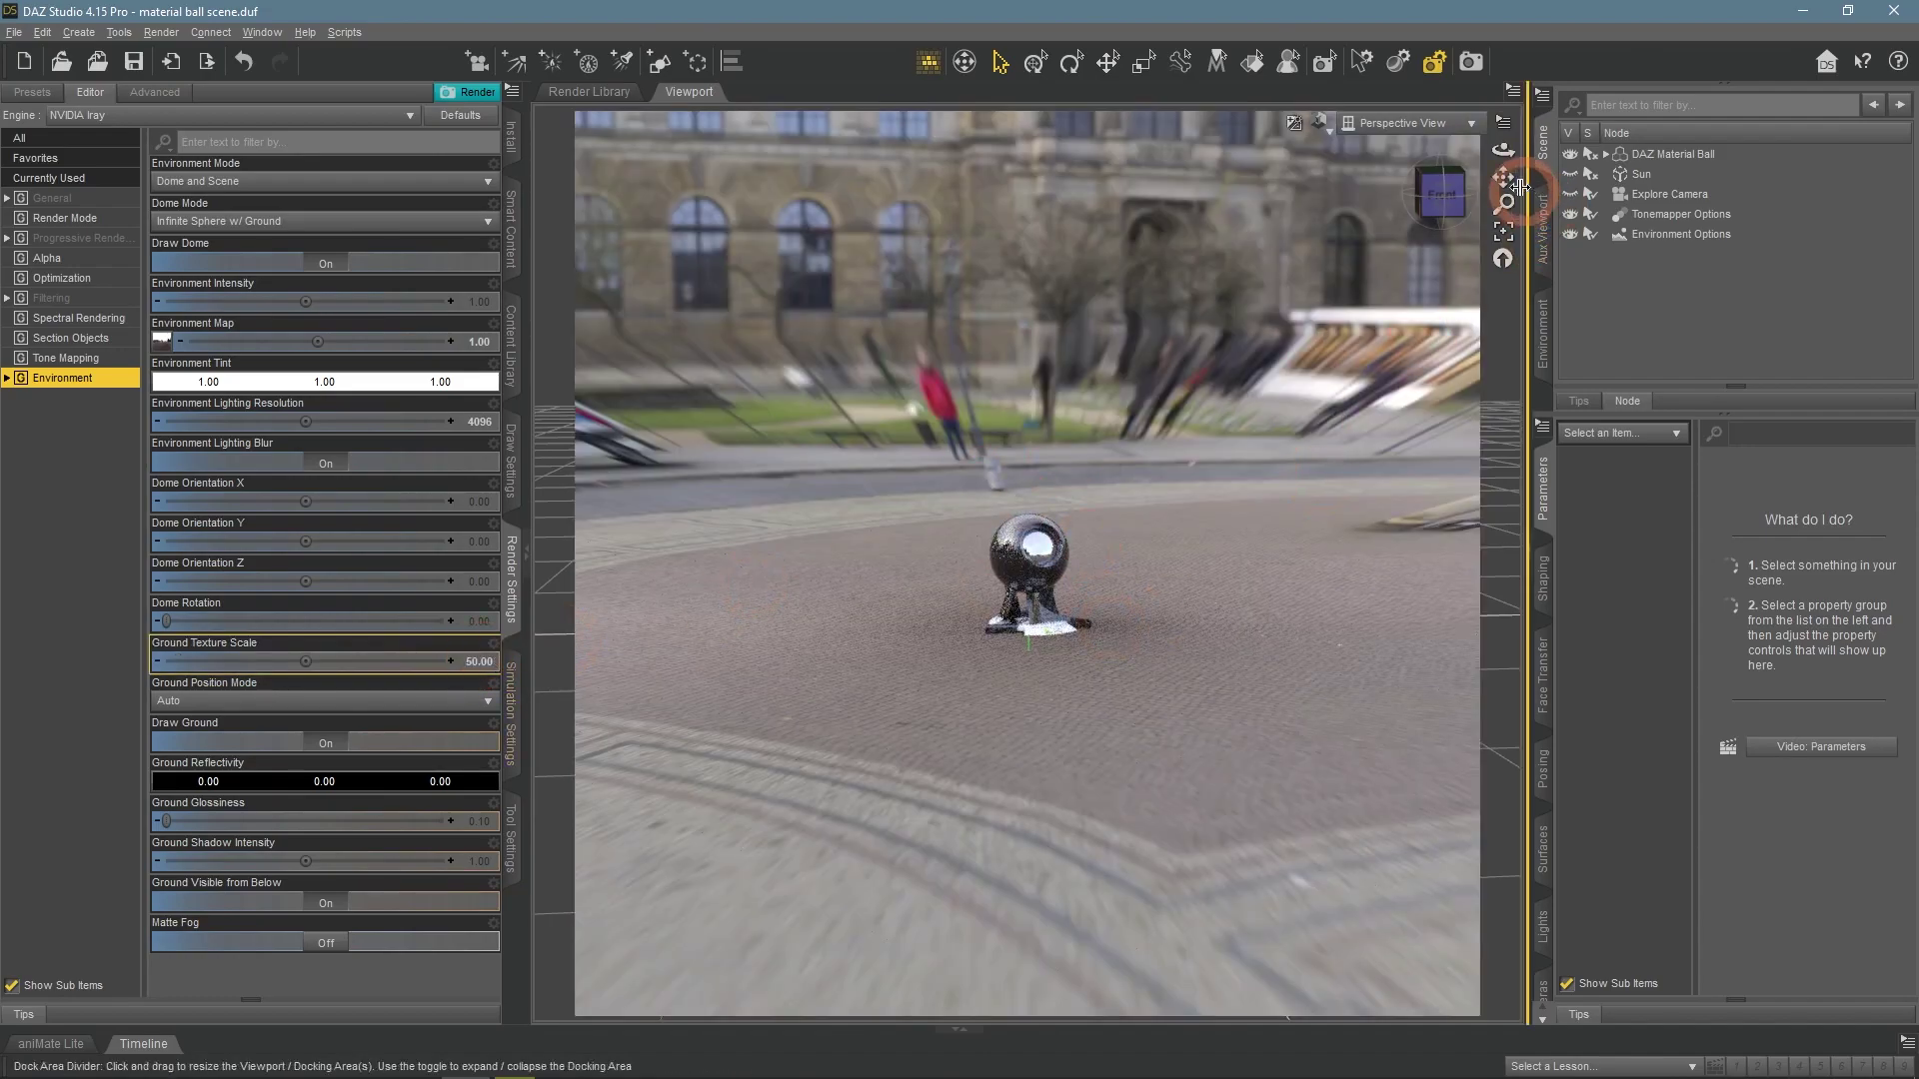
left_click_drag(1503, 150, 1500, 152)
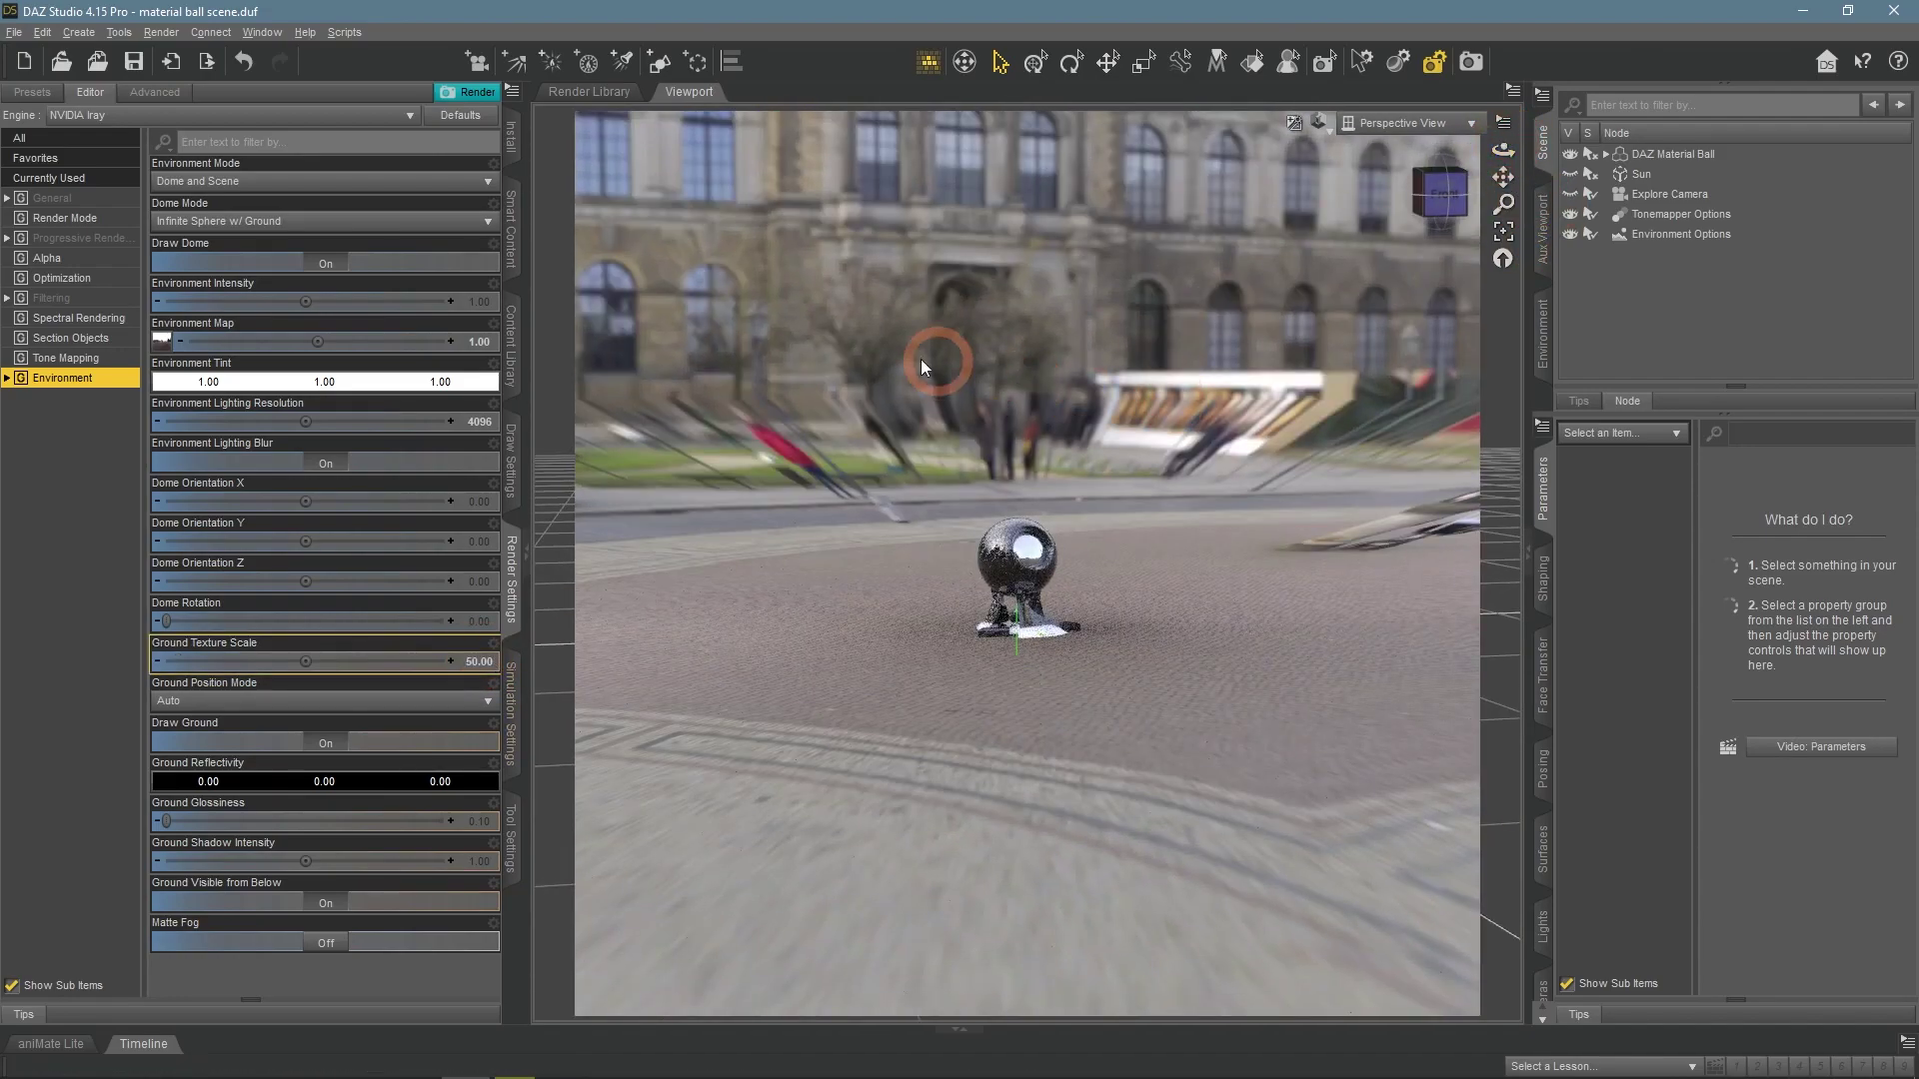
Switch the dome to Finite Sphere w/ Ground with Ground Texture Scale 100
left_click(291, 223)
left_click(255, 283)
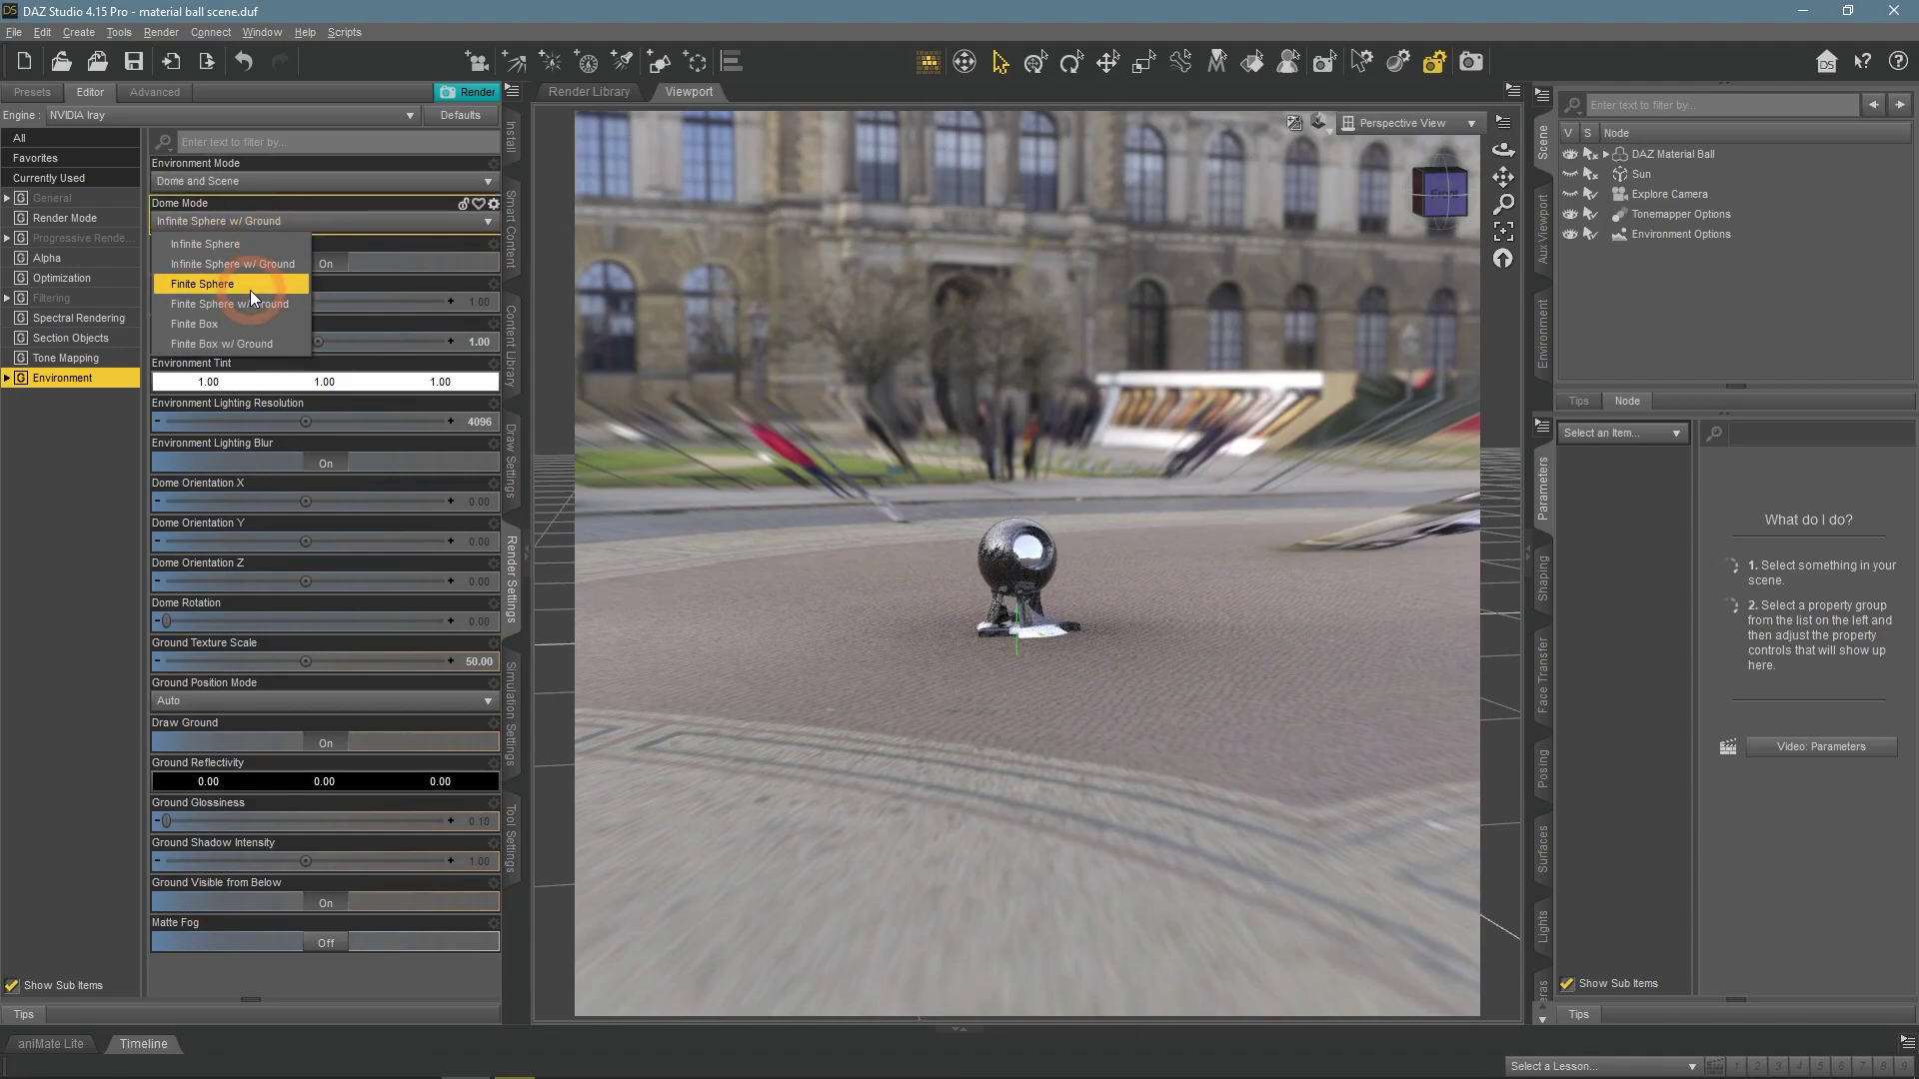
left_click(286, 302)
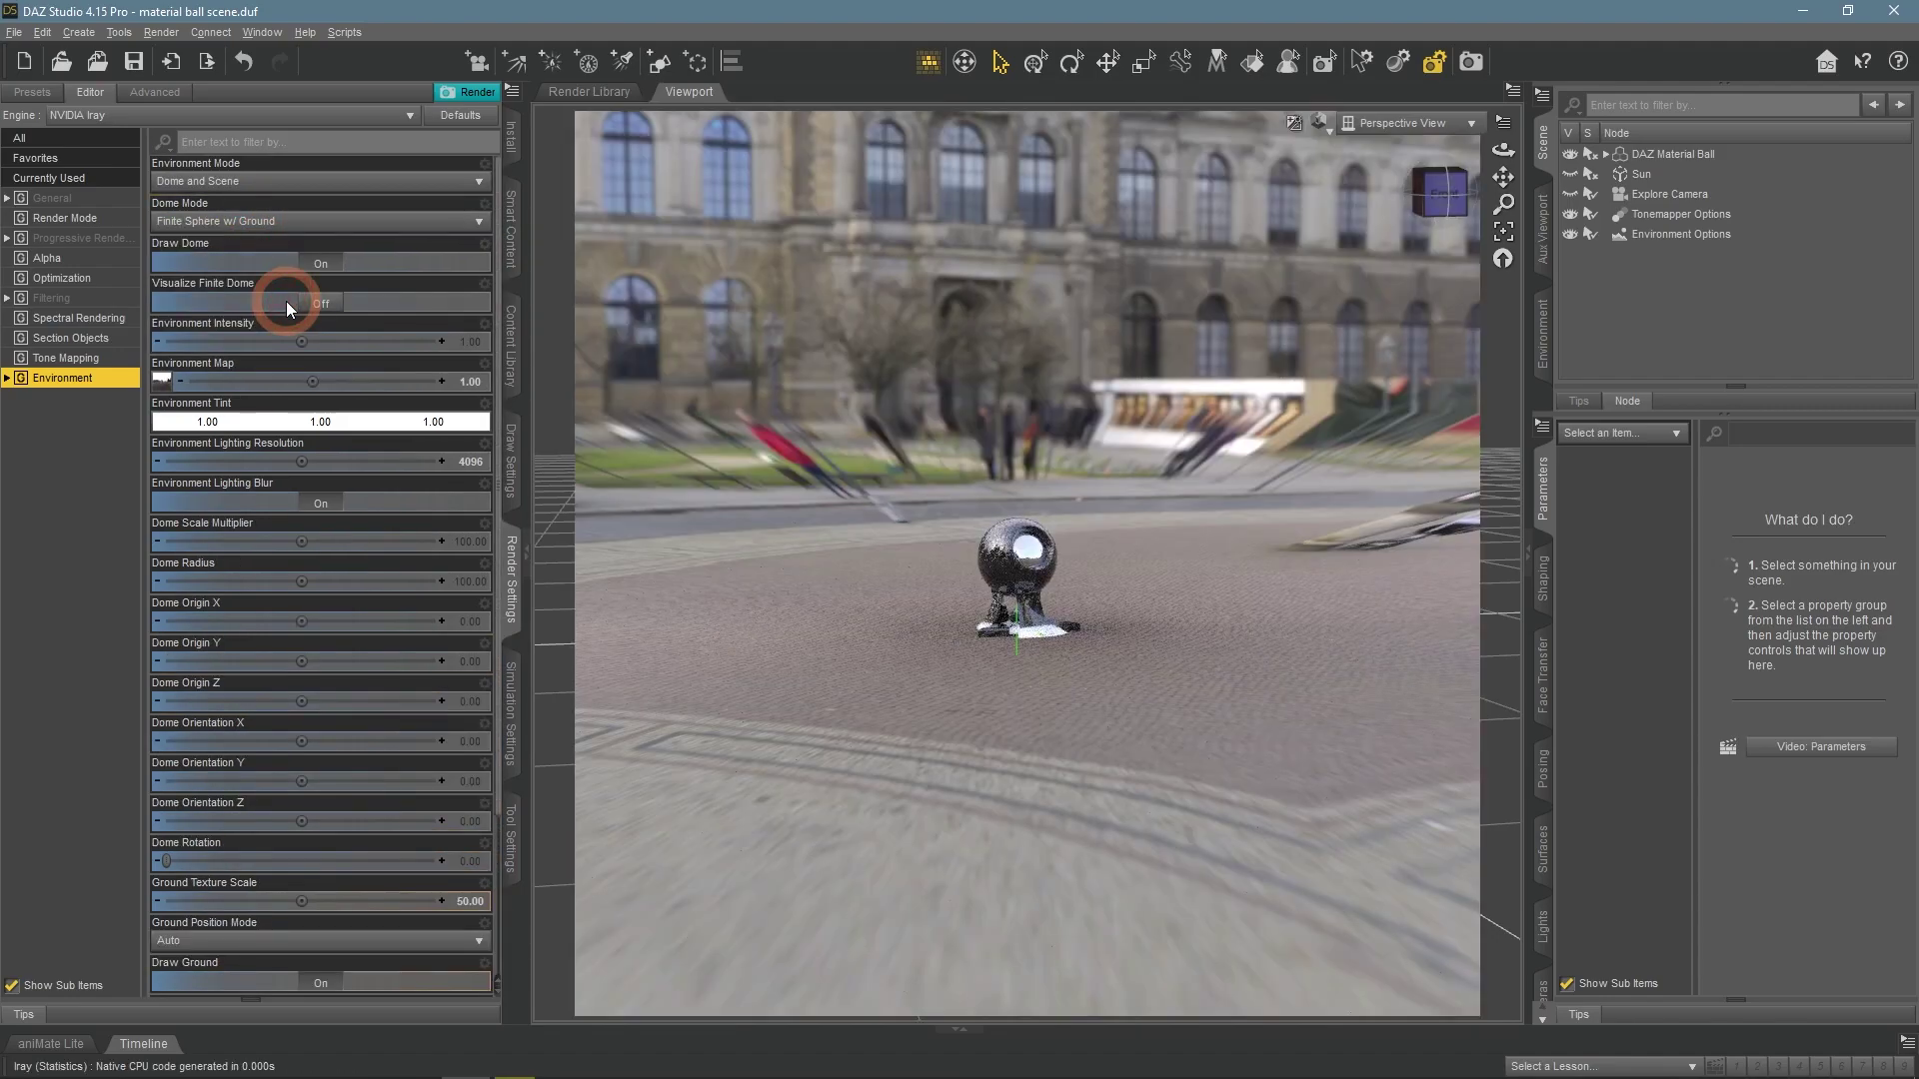
left_click(476, 901)
type("100")
key("Return")
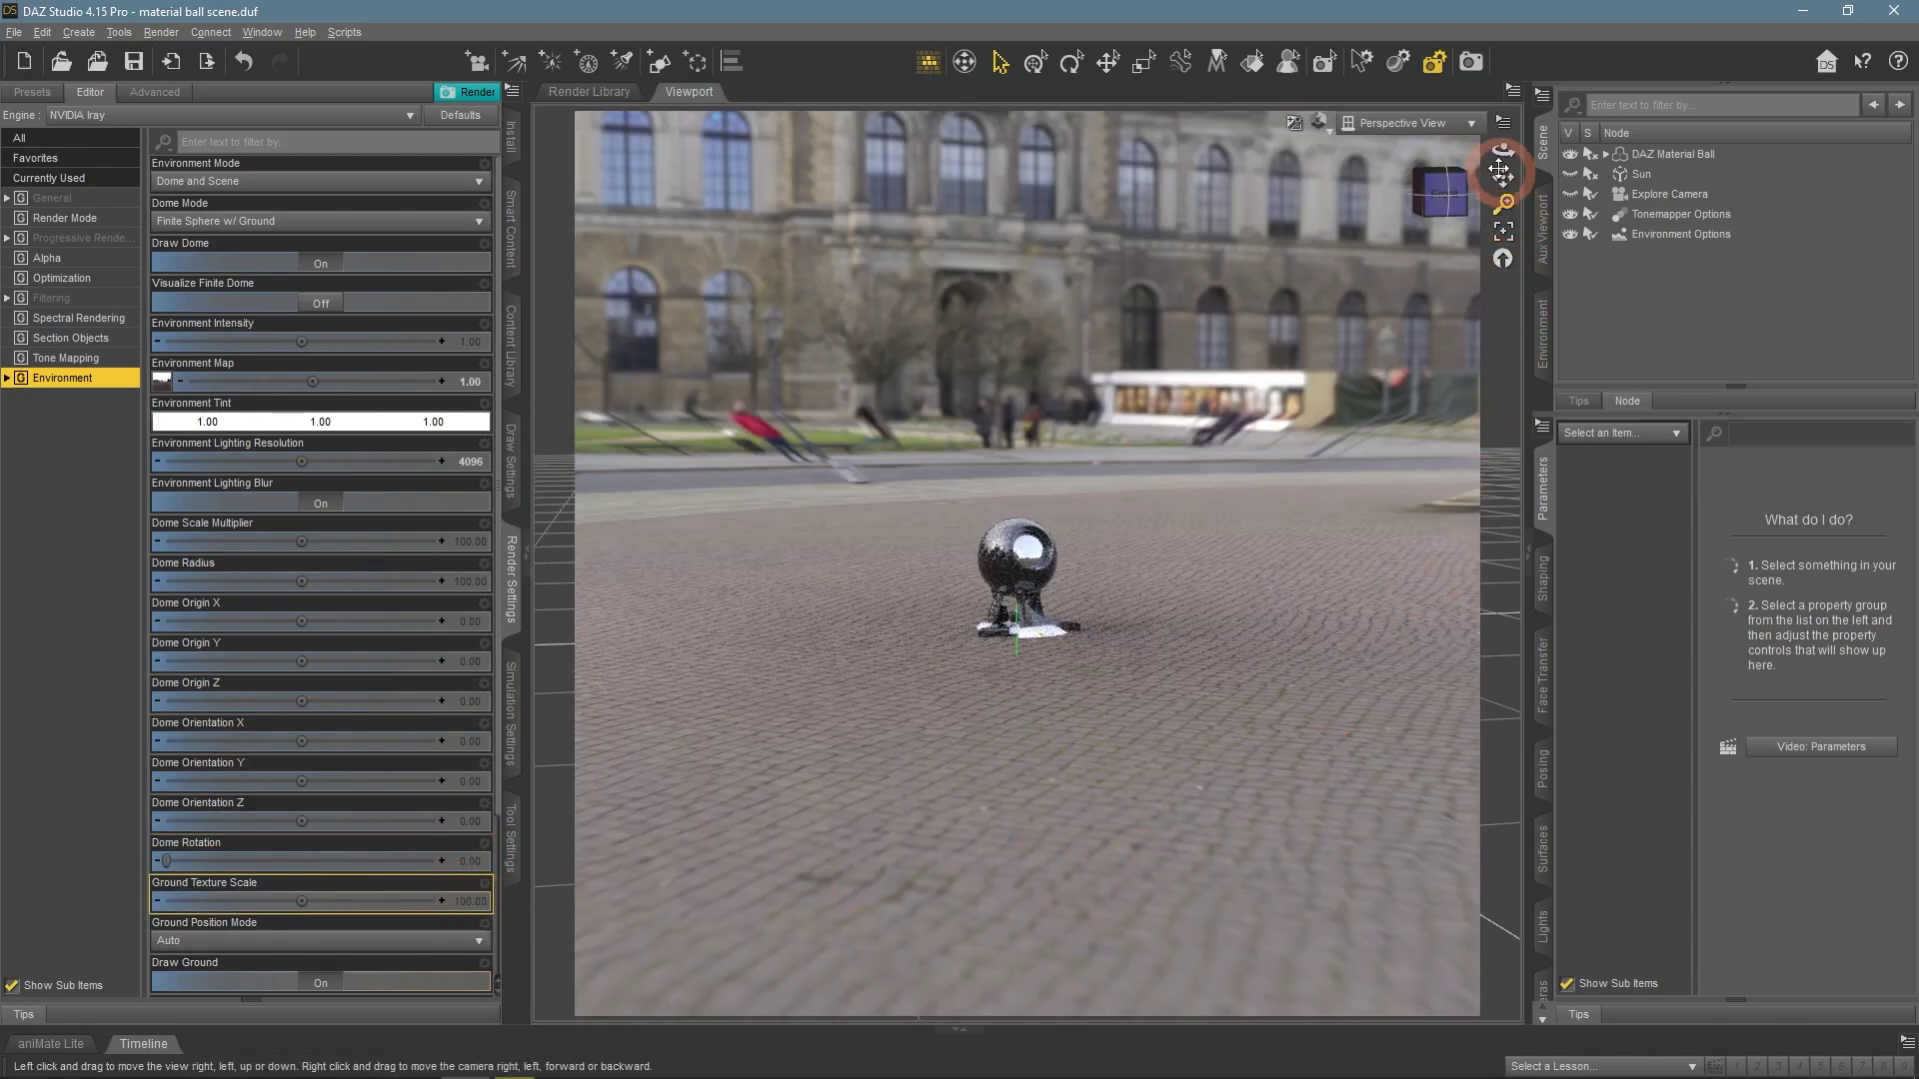
left_click_drag(1528, 152, 1373, 436)
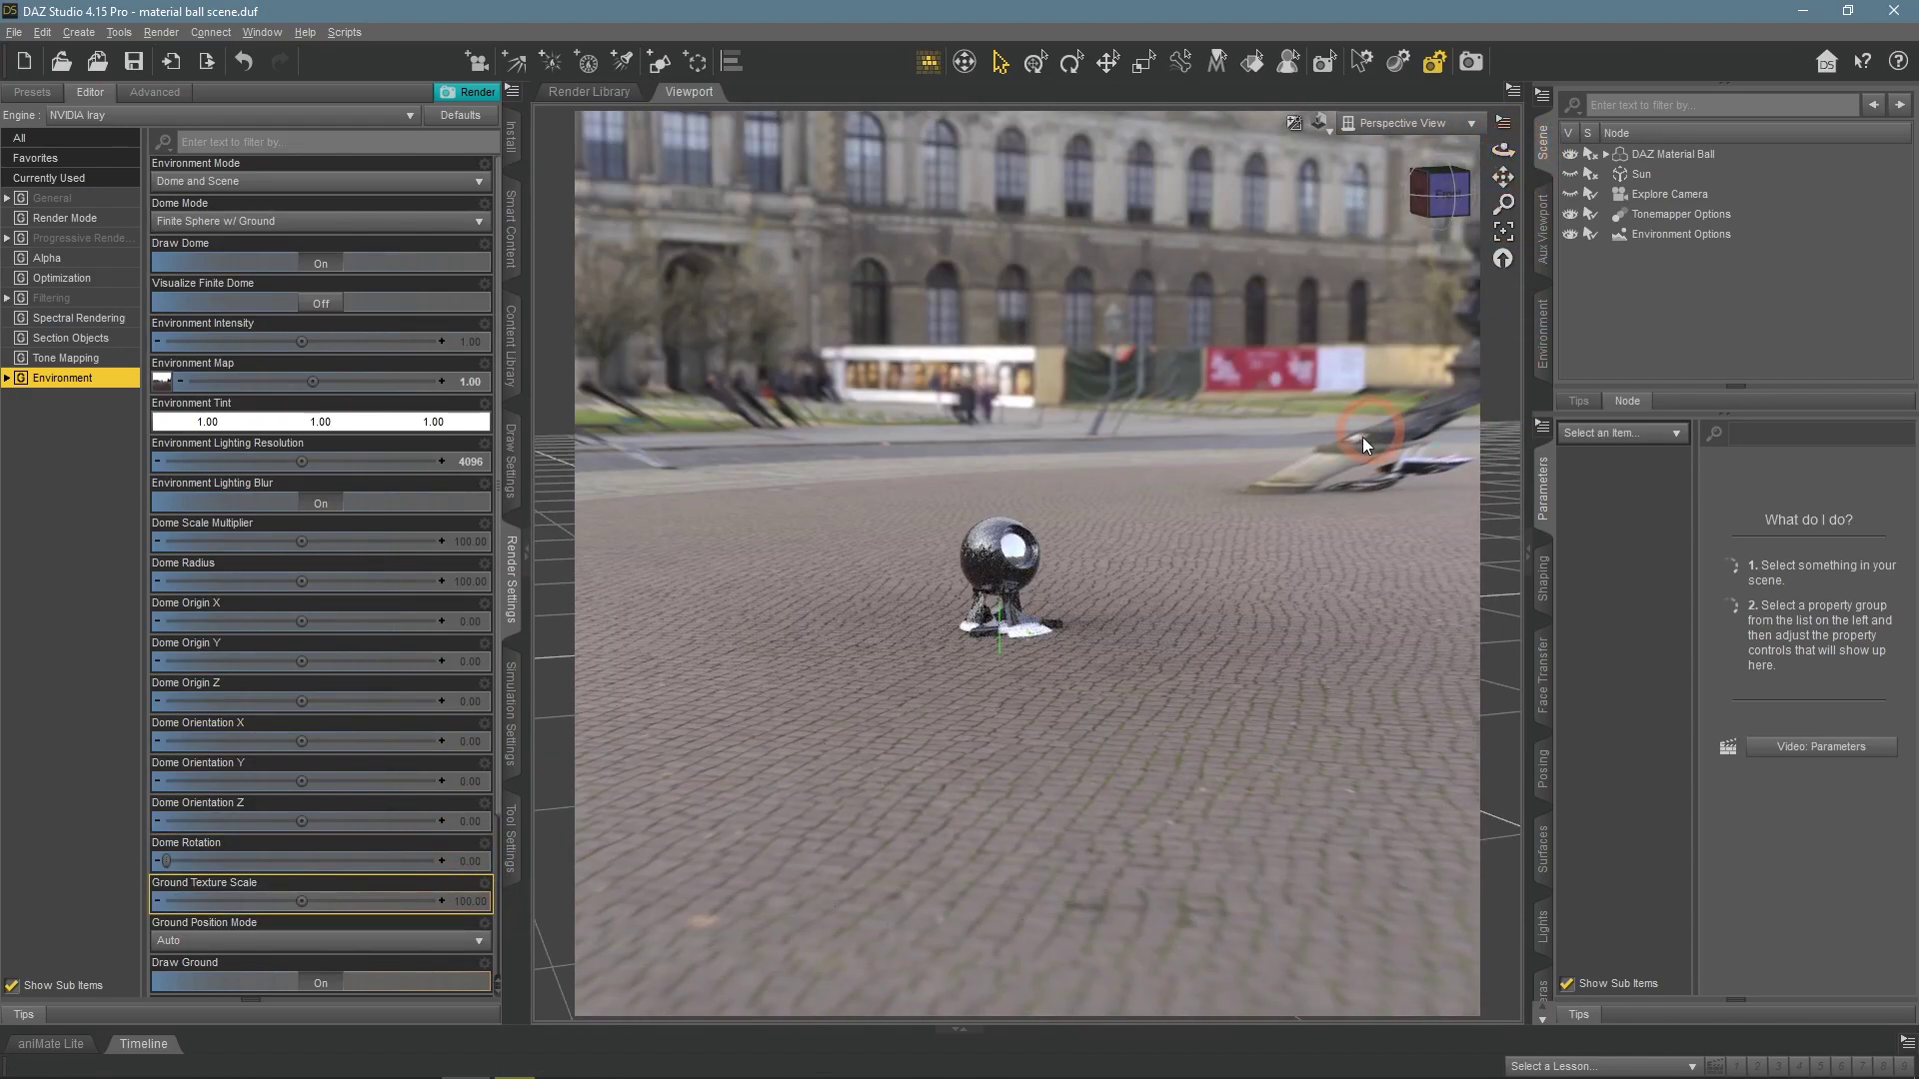
Lower the Dome Scale Multiplier through 200, 50 and 20
left_click(467, 542)
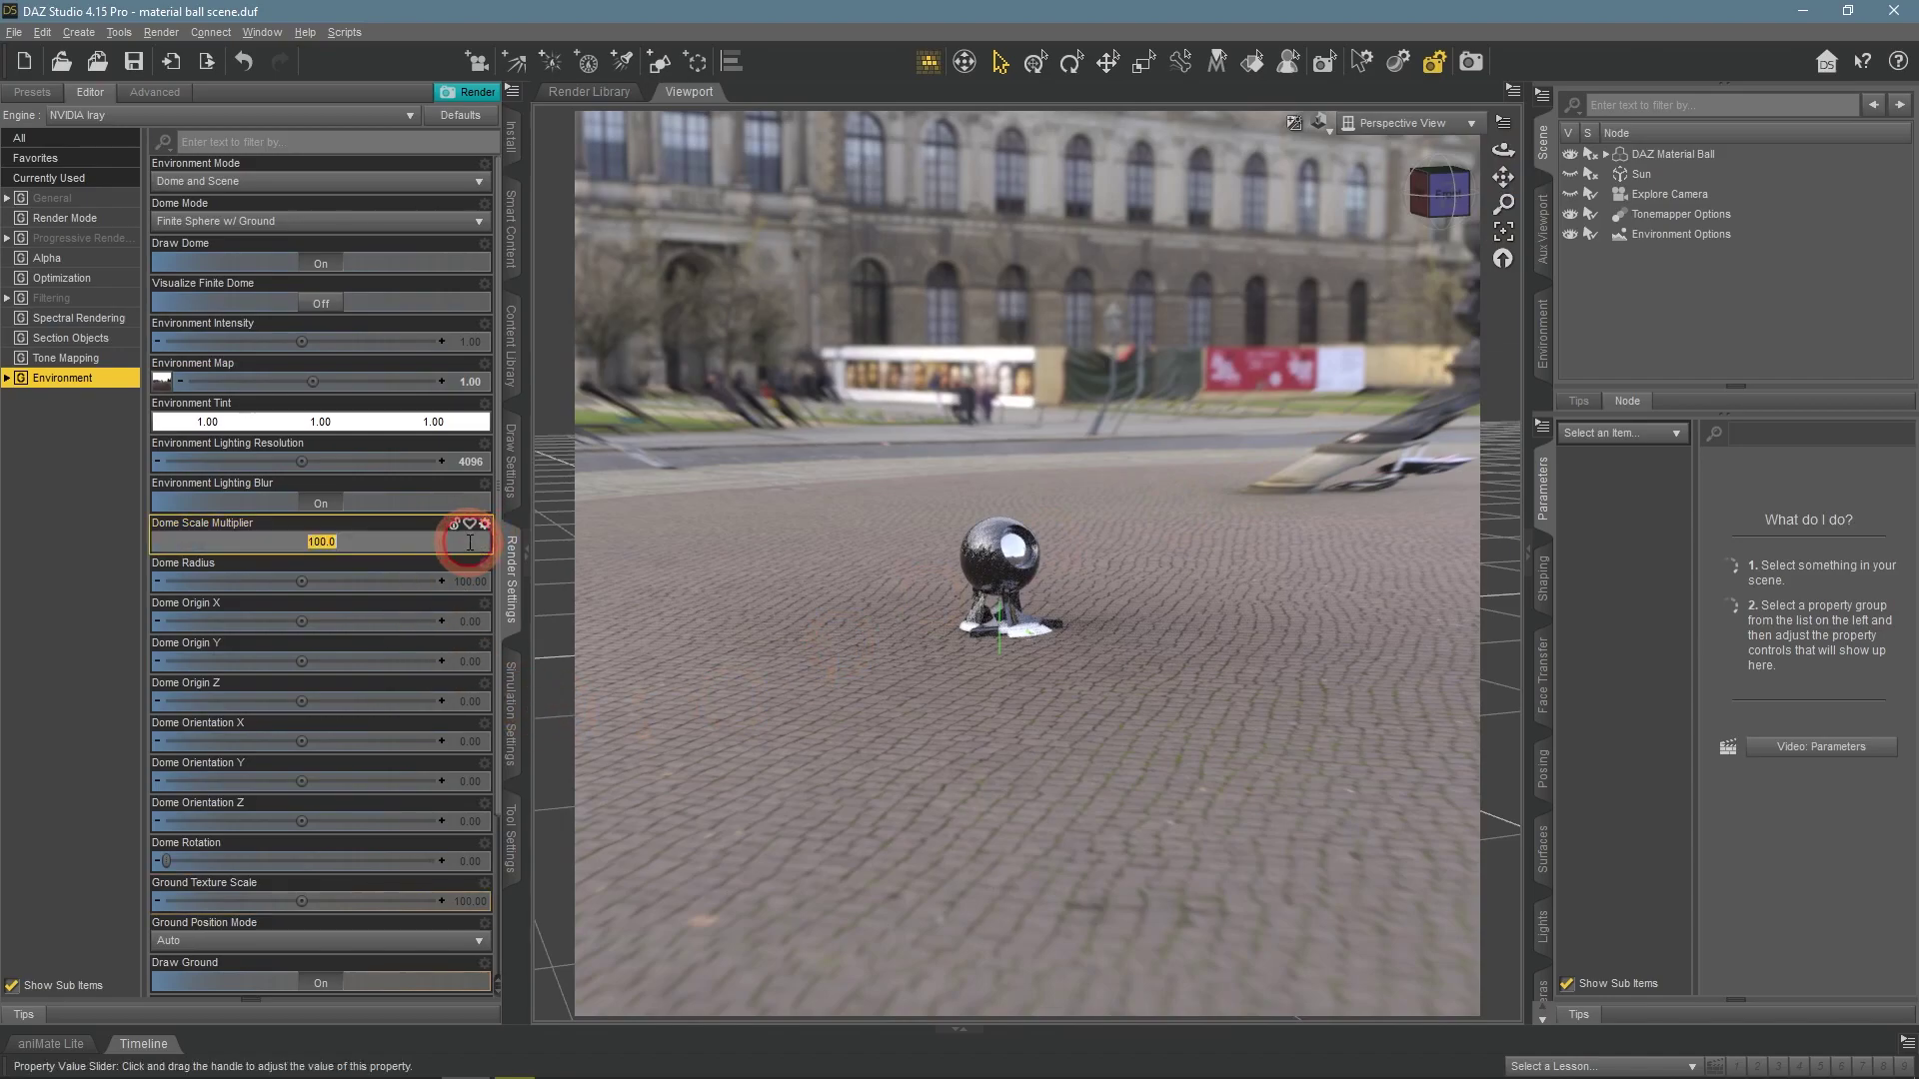
type("20")
key("Return")
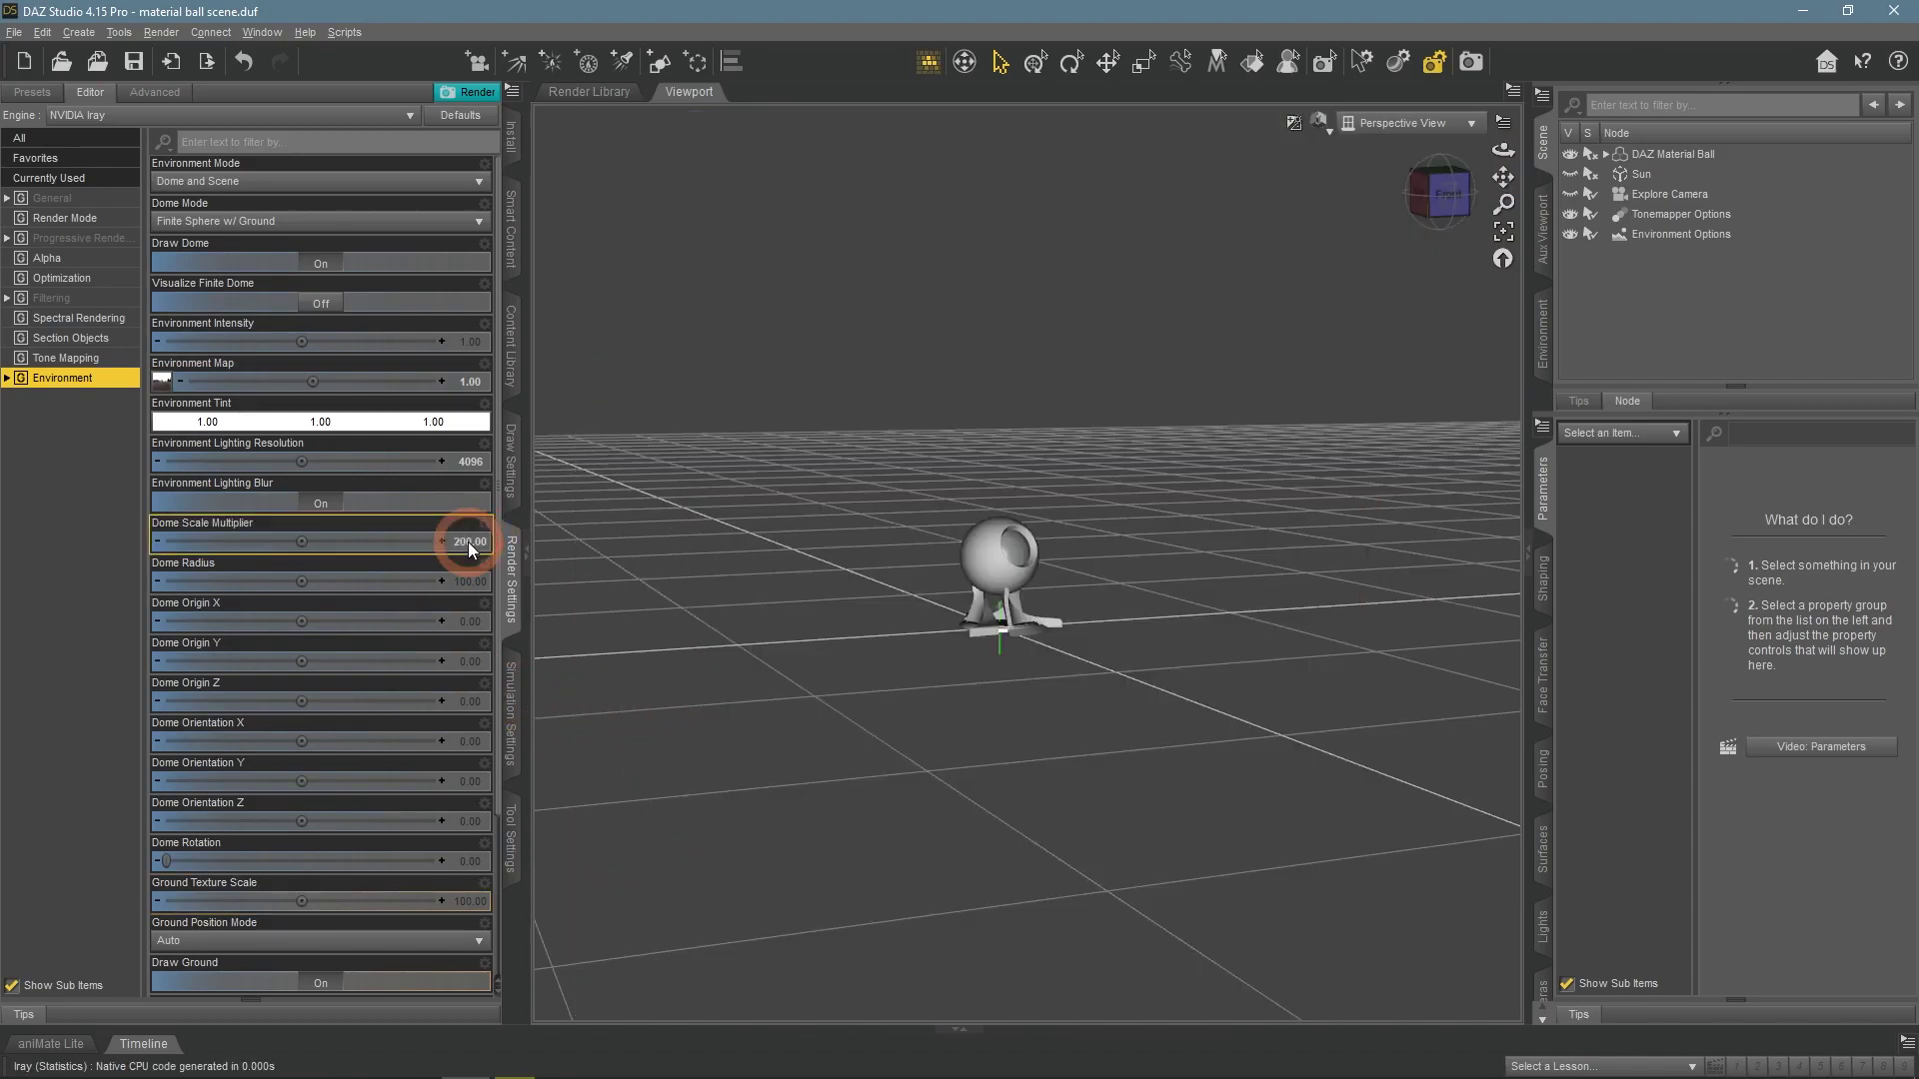
left_click(468, 542)
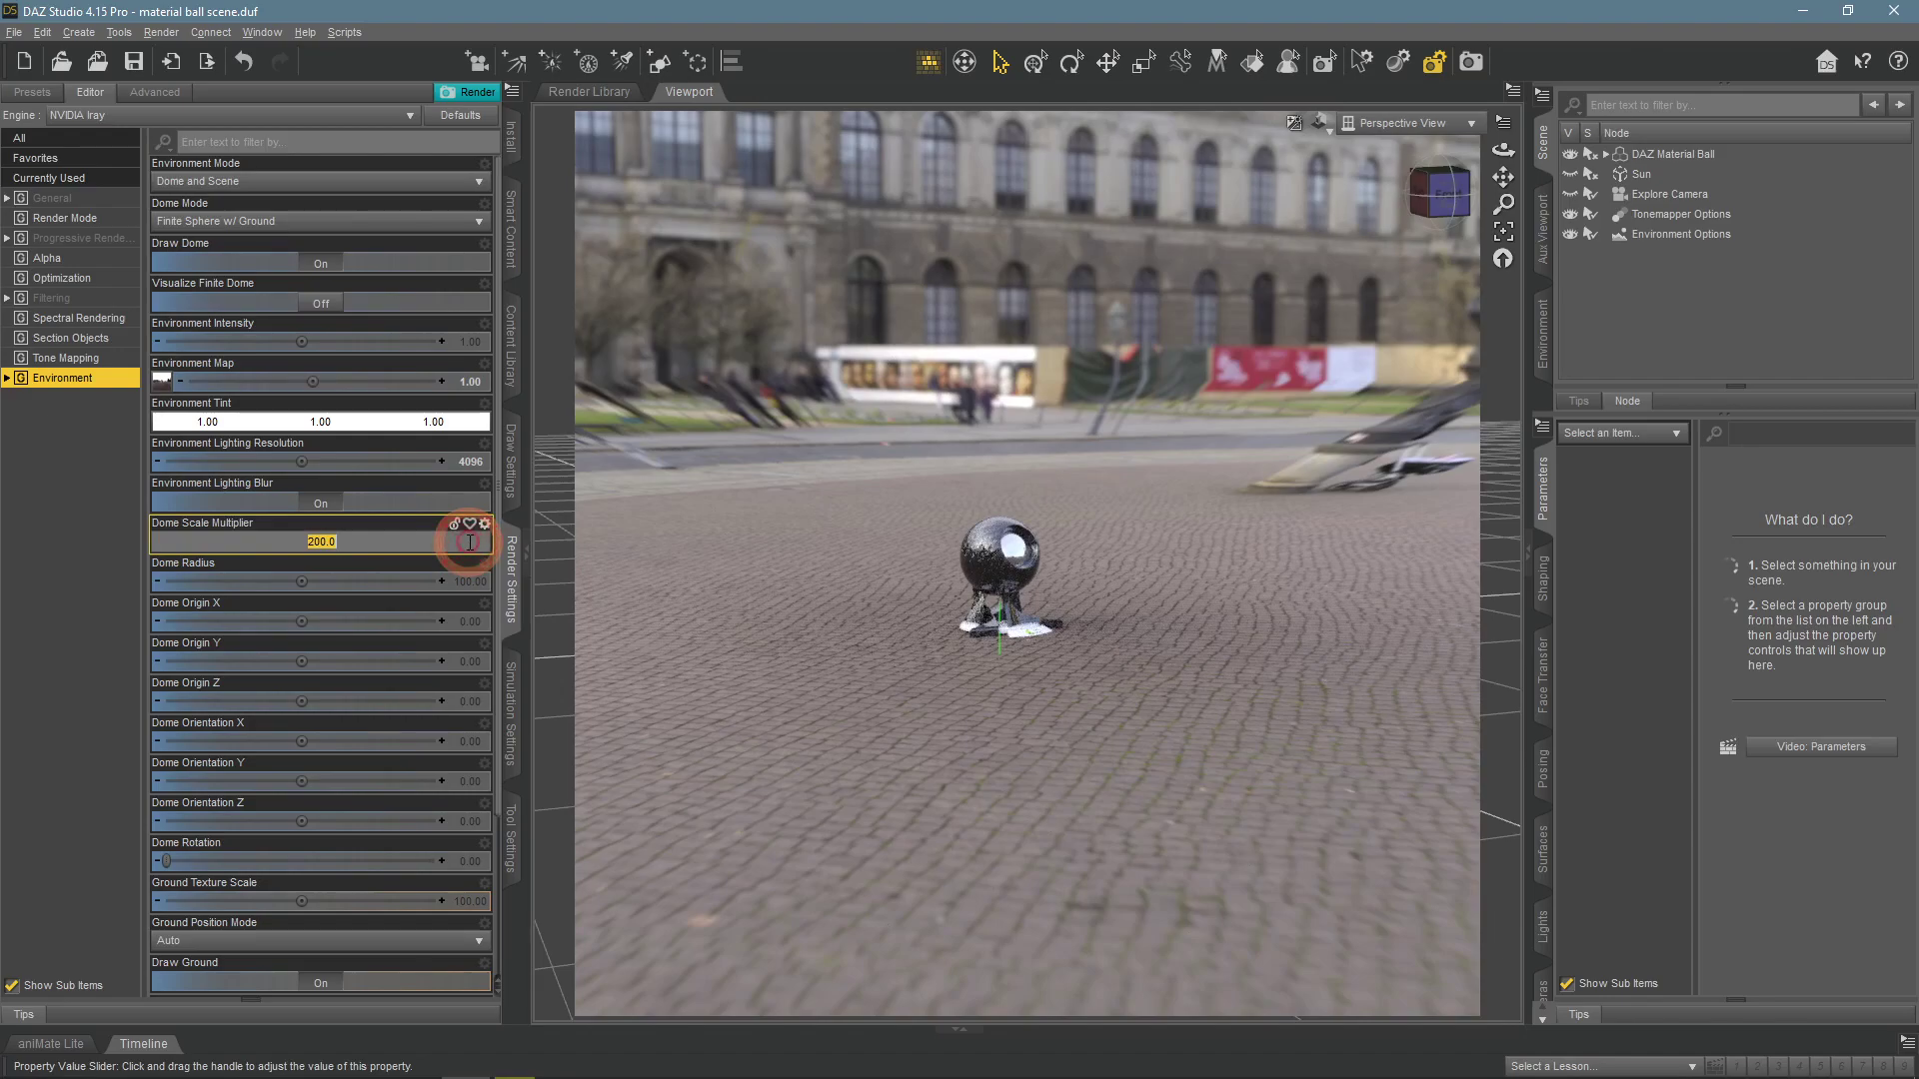
type("50")
key("Return")
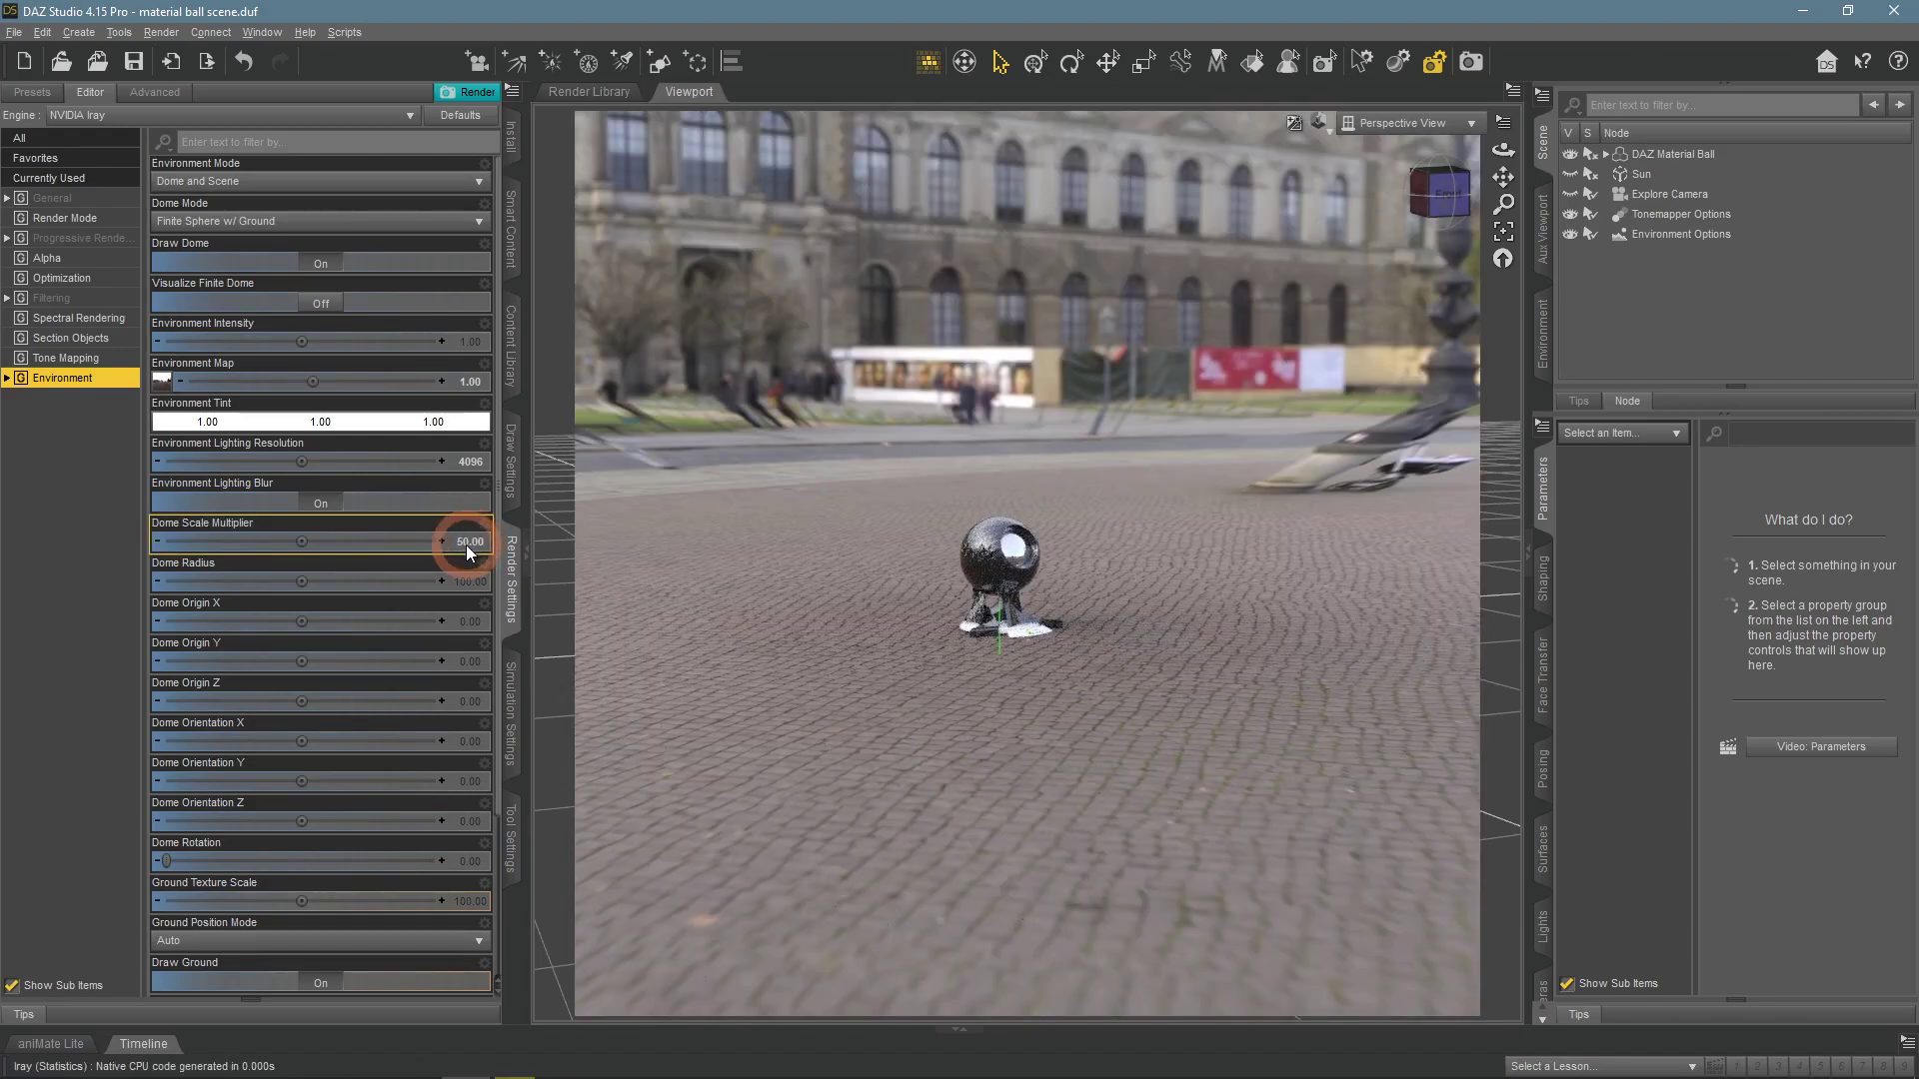
left_click(482, 545)
type("20")
key("Return")
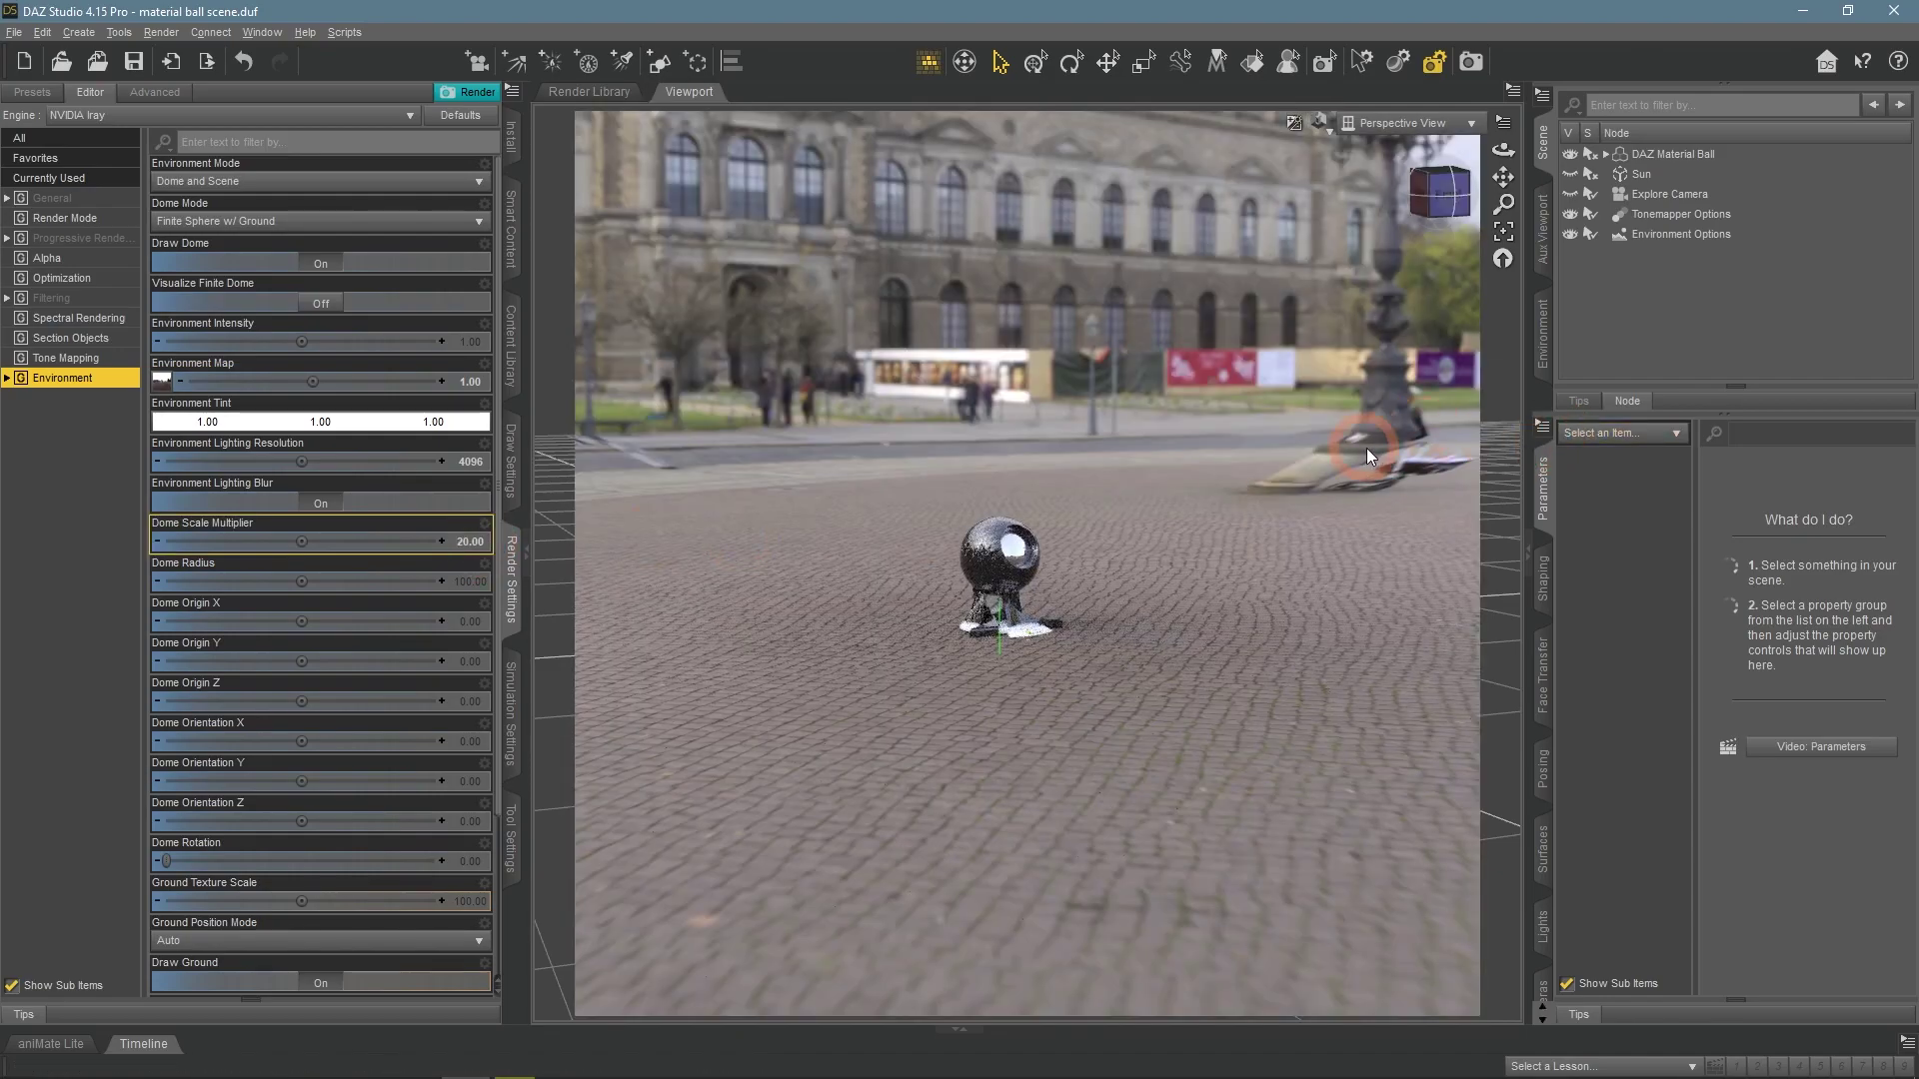
Reduce the Dome Scale Multiplier further to 10, 9 and then 8
left_click(476, 537)
type("10")
key("Return")
left_click(476, 539)
type("9")
key("Return")
left_click(476, 543)
type("8")
key("Return")
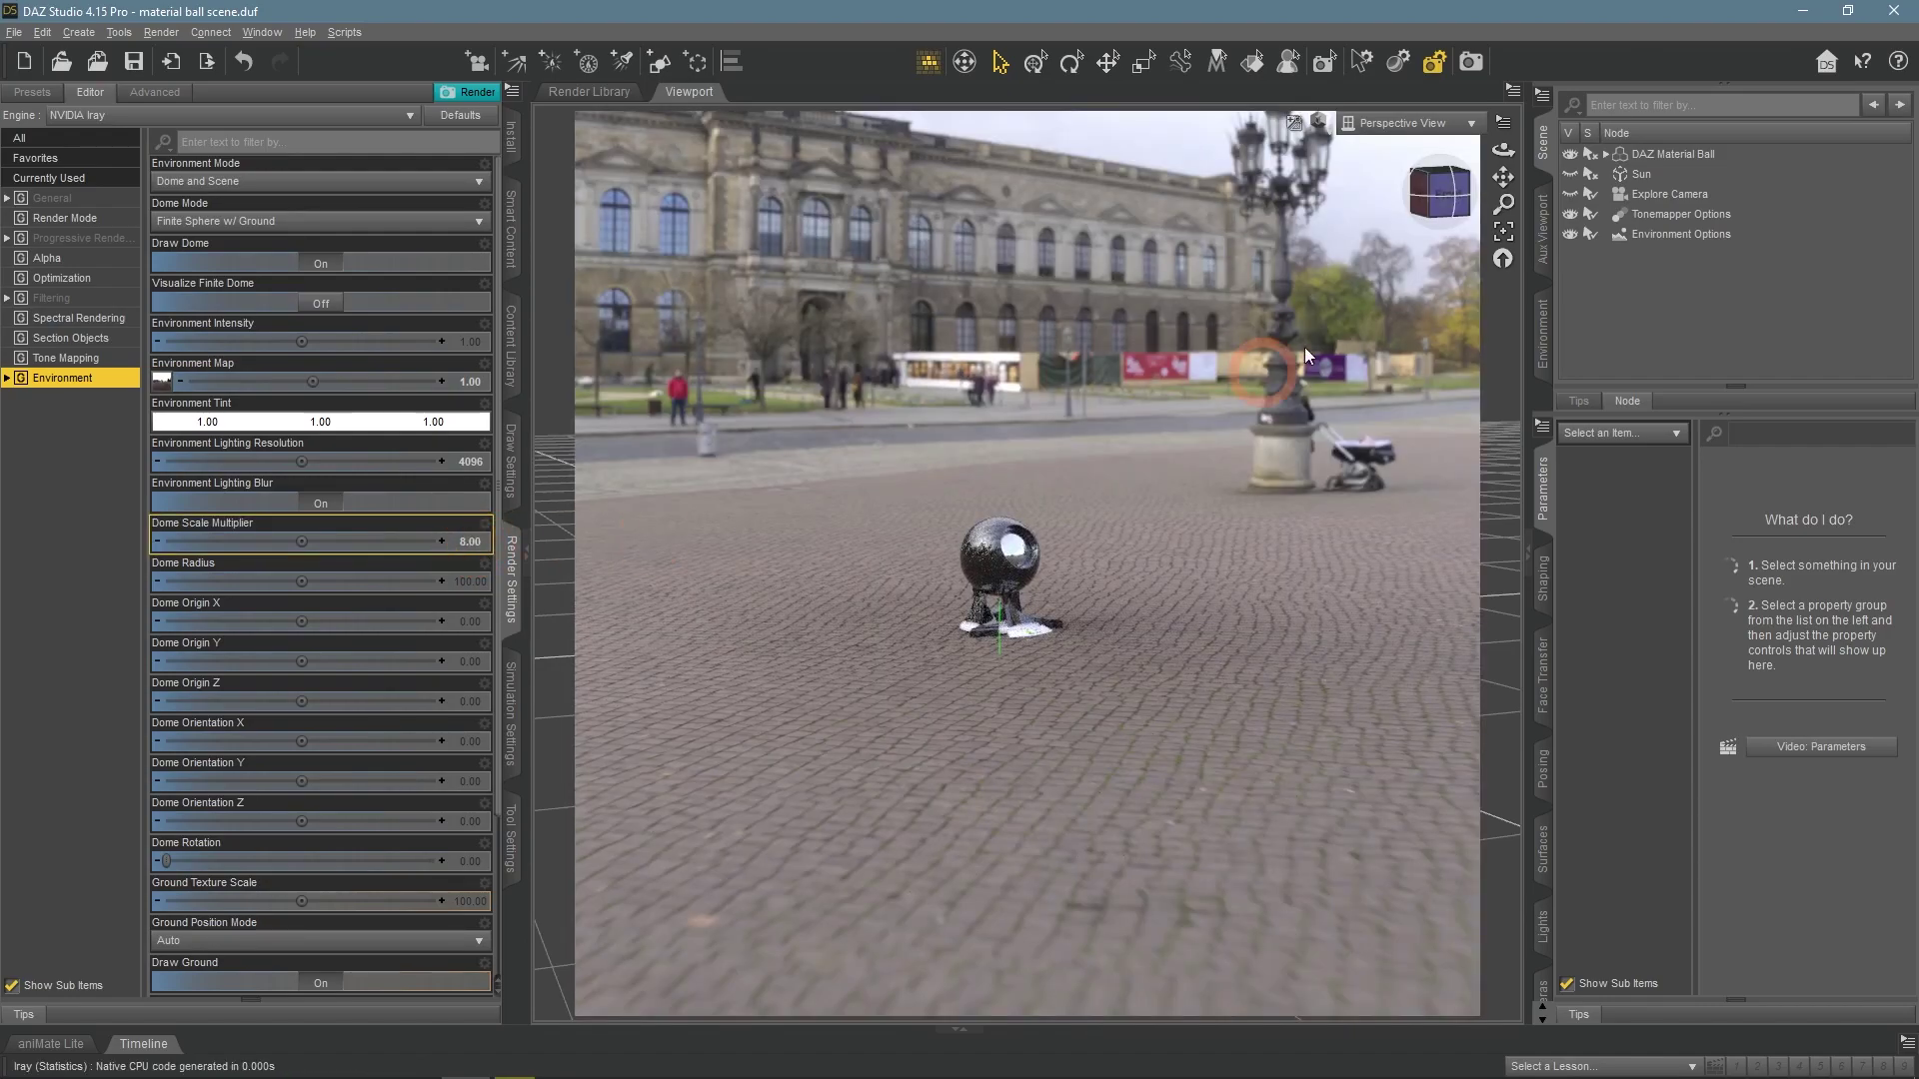
Check the ground scale by orbiting, then set the Dome Scale Multiplier to 7
left_click_drag(1502, 150, 1475, 153)
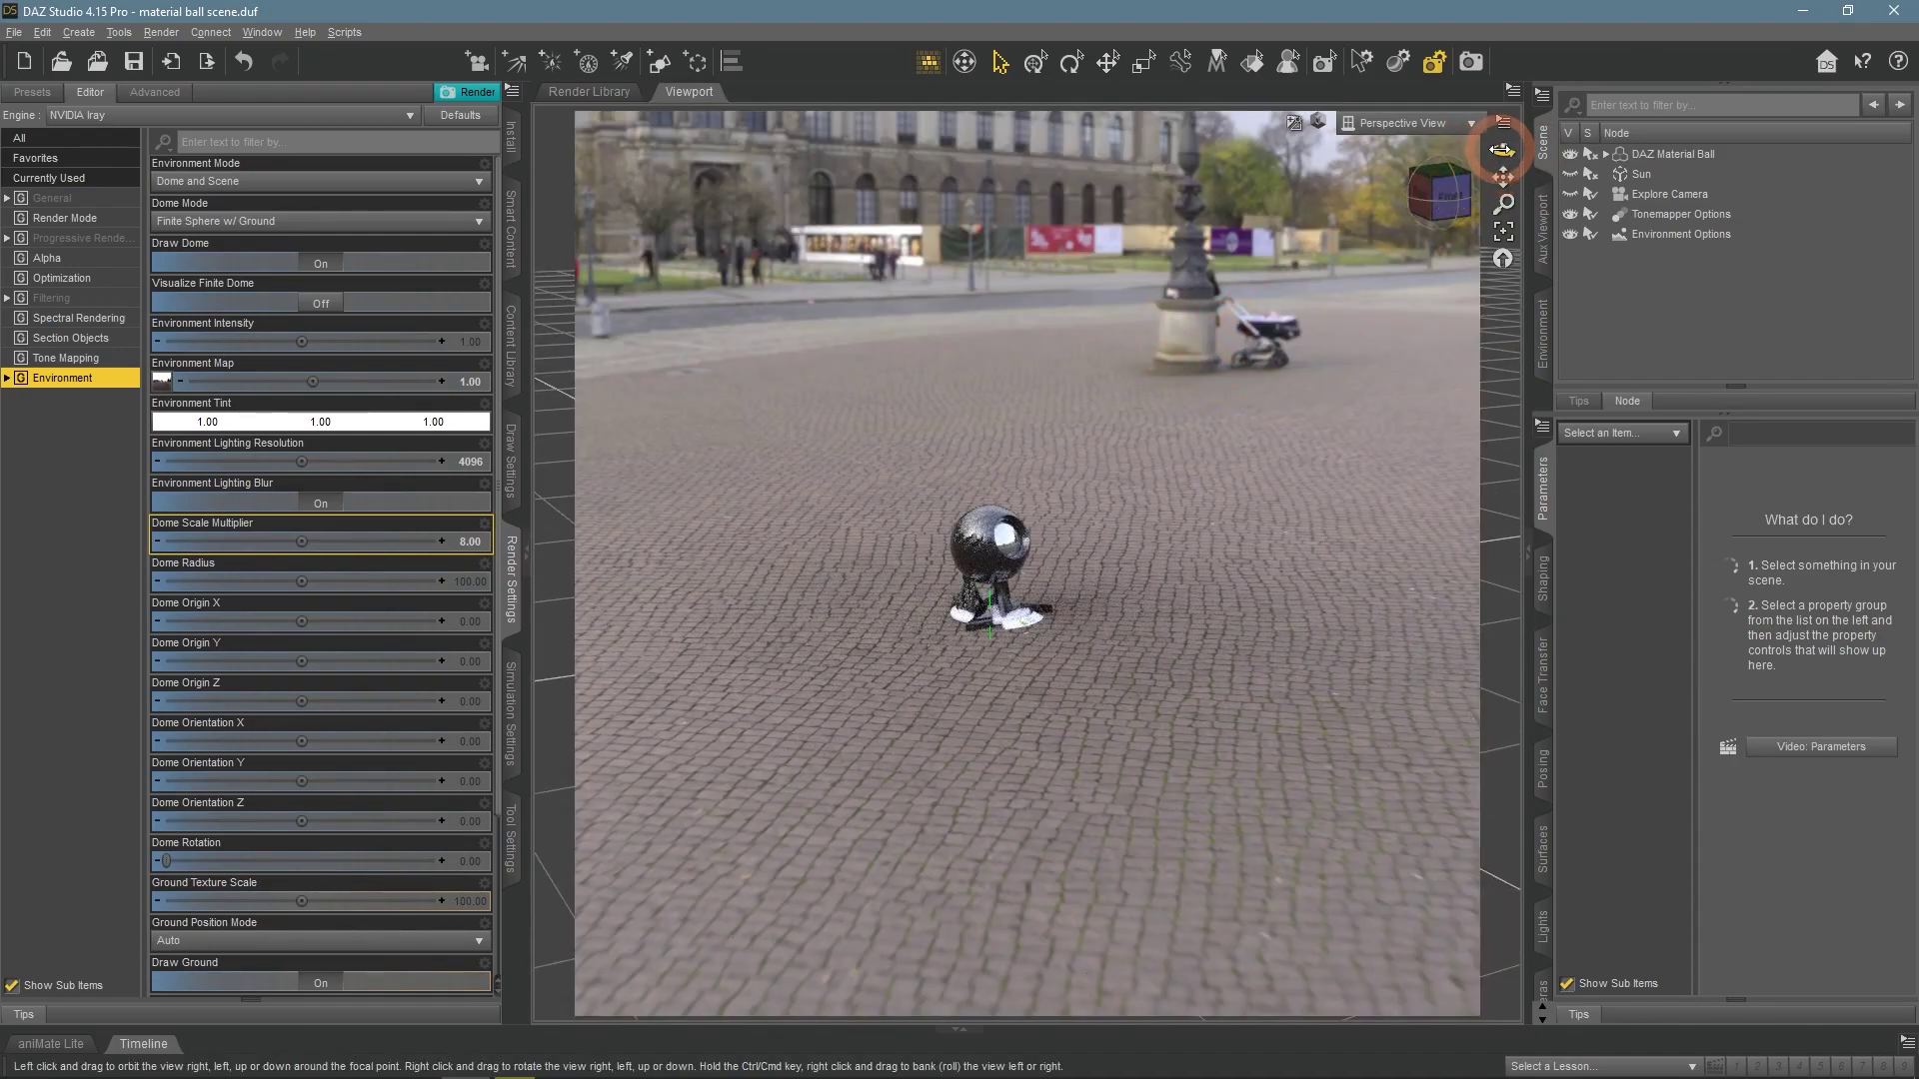
left_click_drag(1503, 150, 1459, 190)
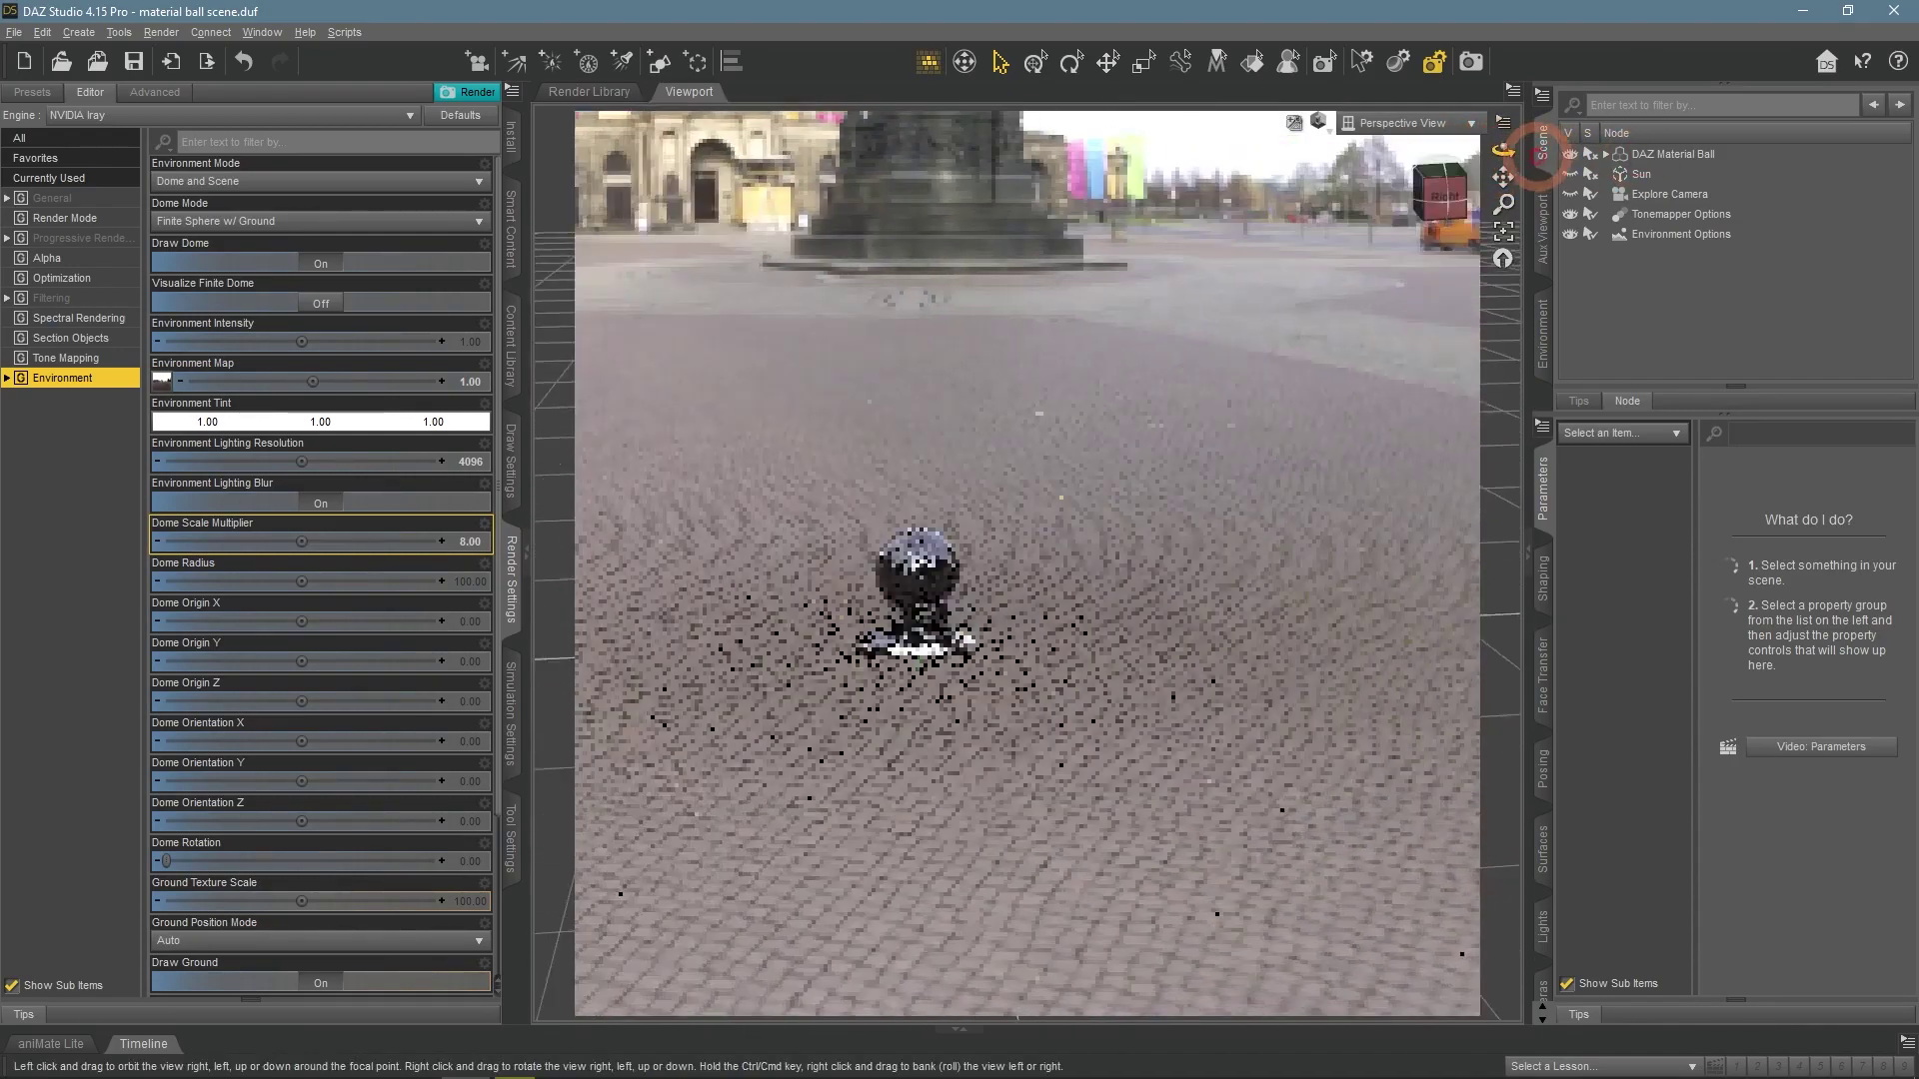
left_click(470, 540)
type("7")
key("Return")
left_click_drag(1503, 150, 1504, 150)
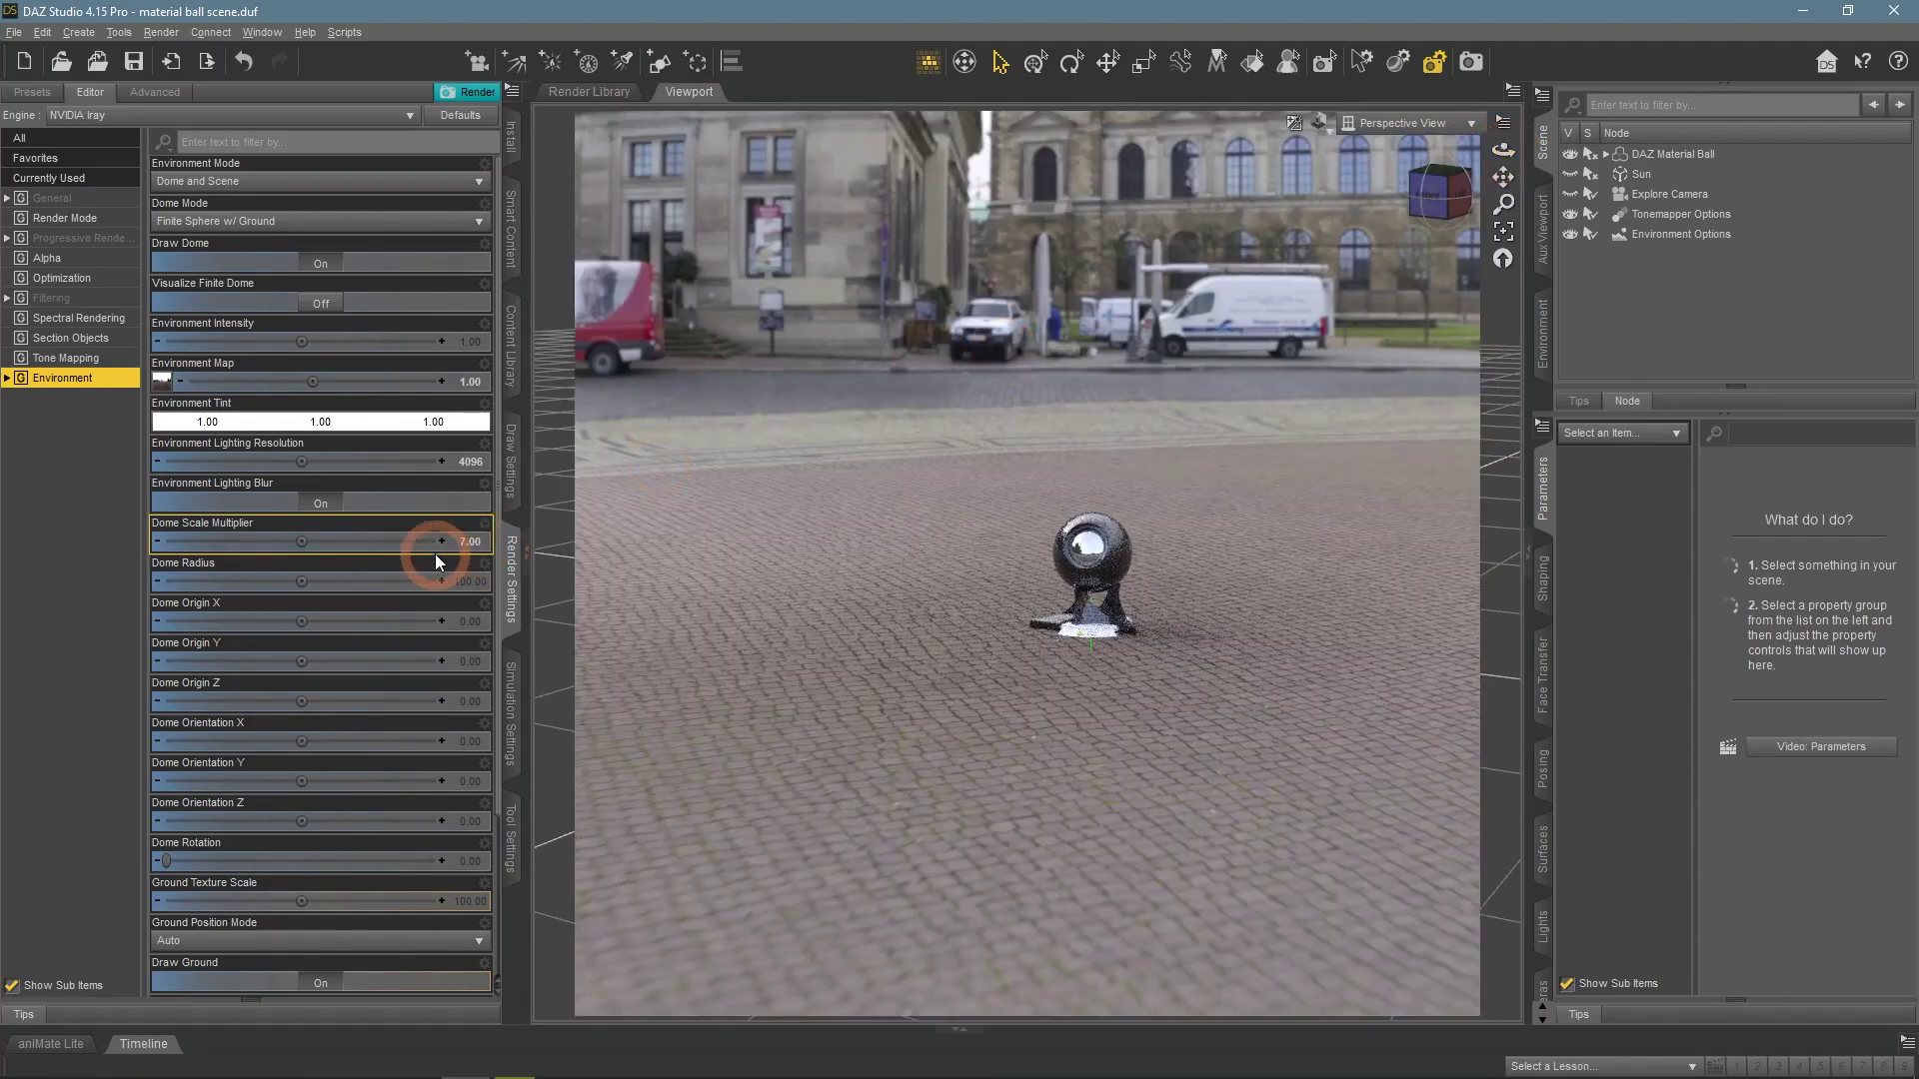
Look through the Explore Camera and set Dome Rotation to about 70.67
left_click(1384, 123)
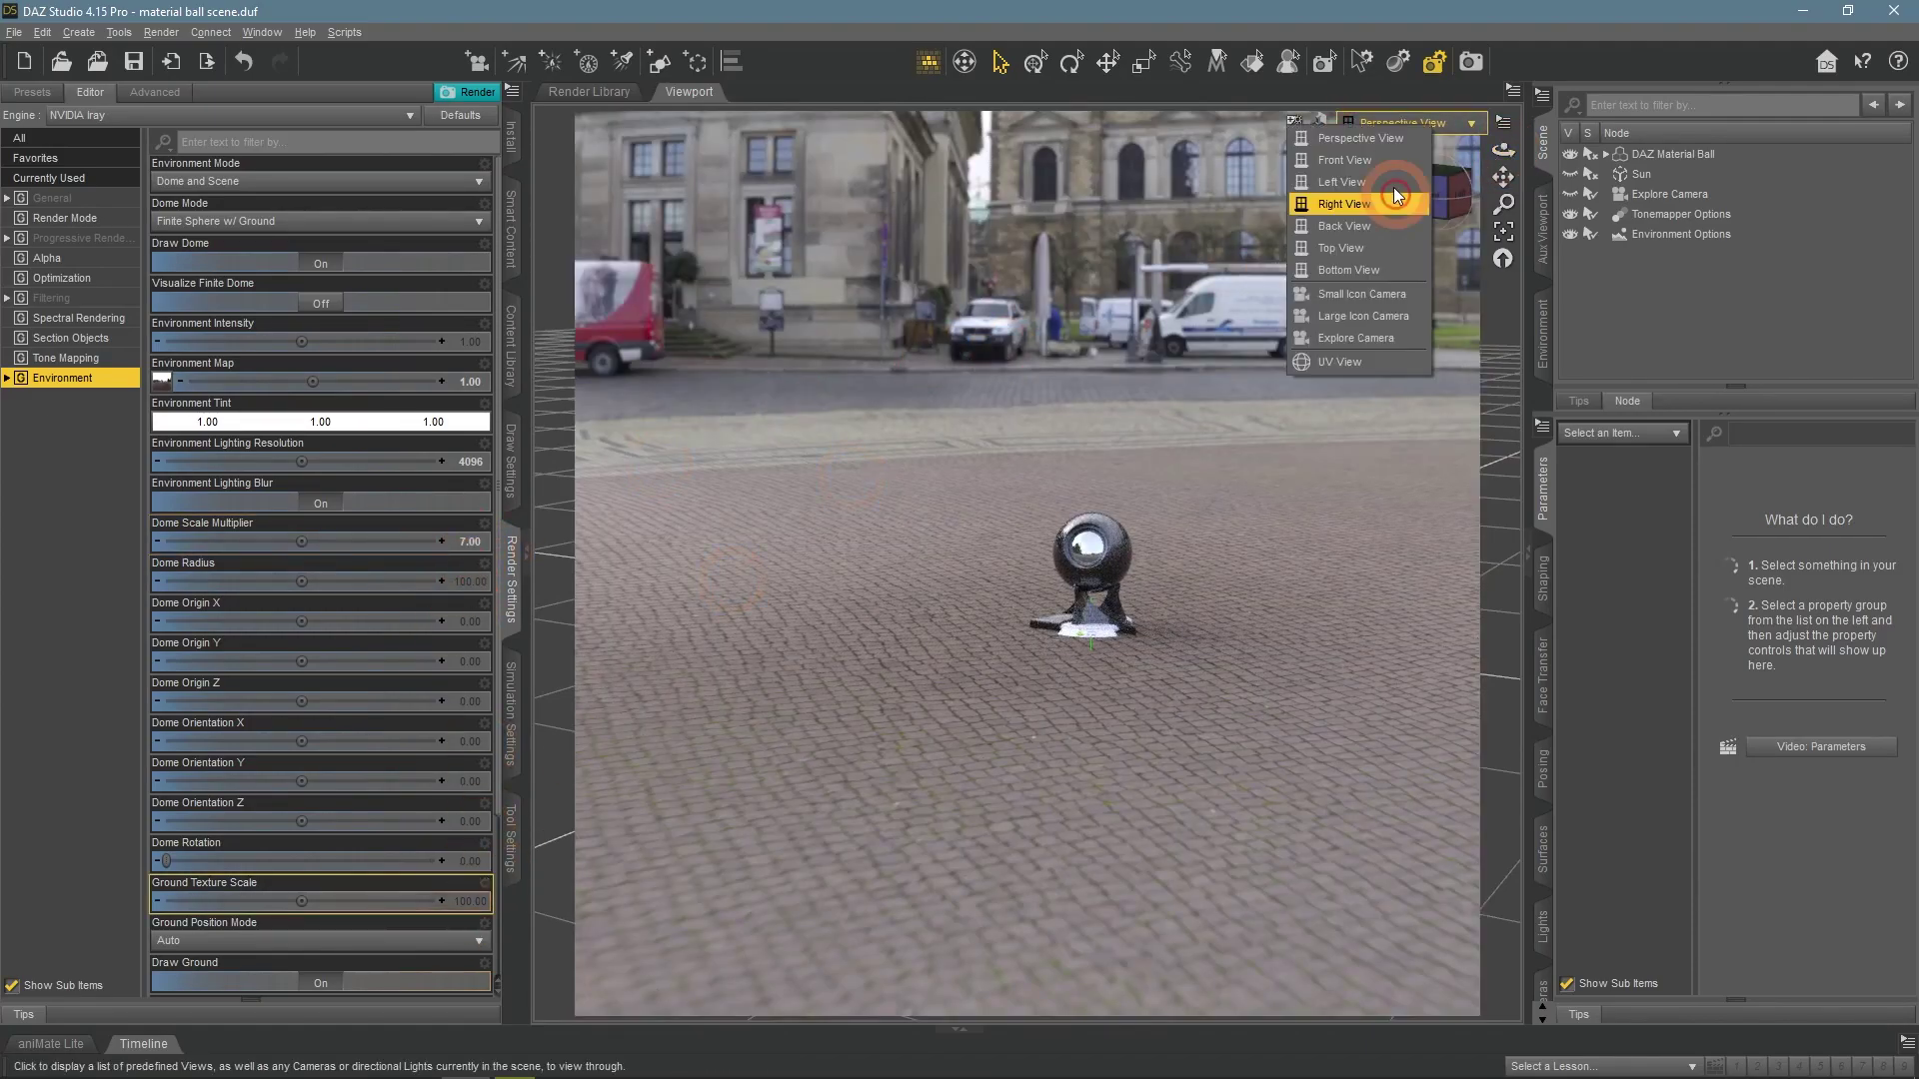
left_click(1407, 335)
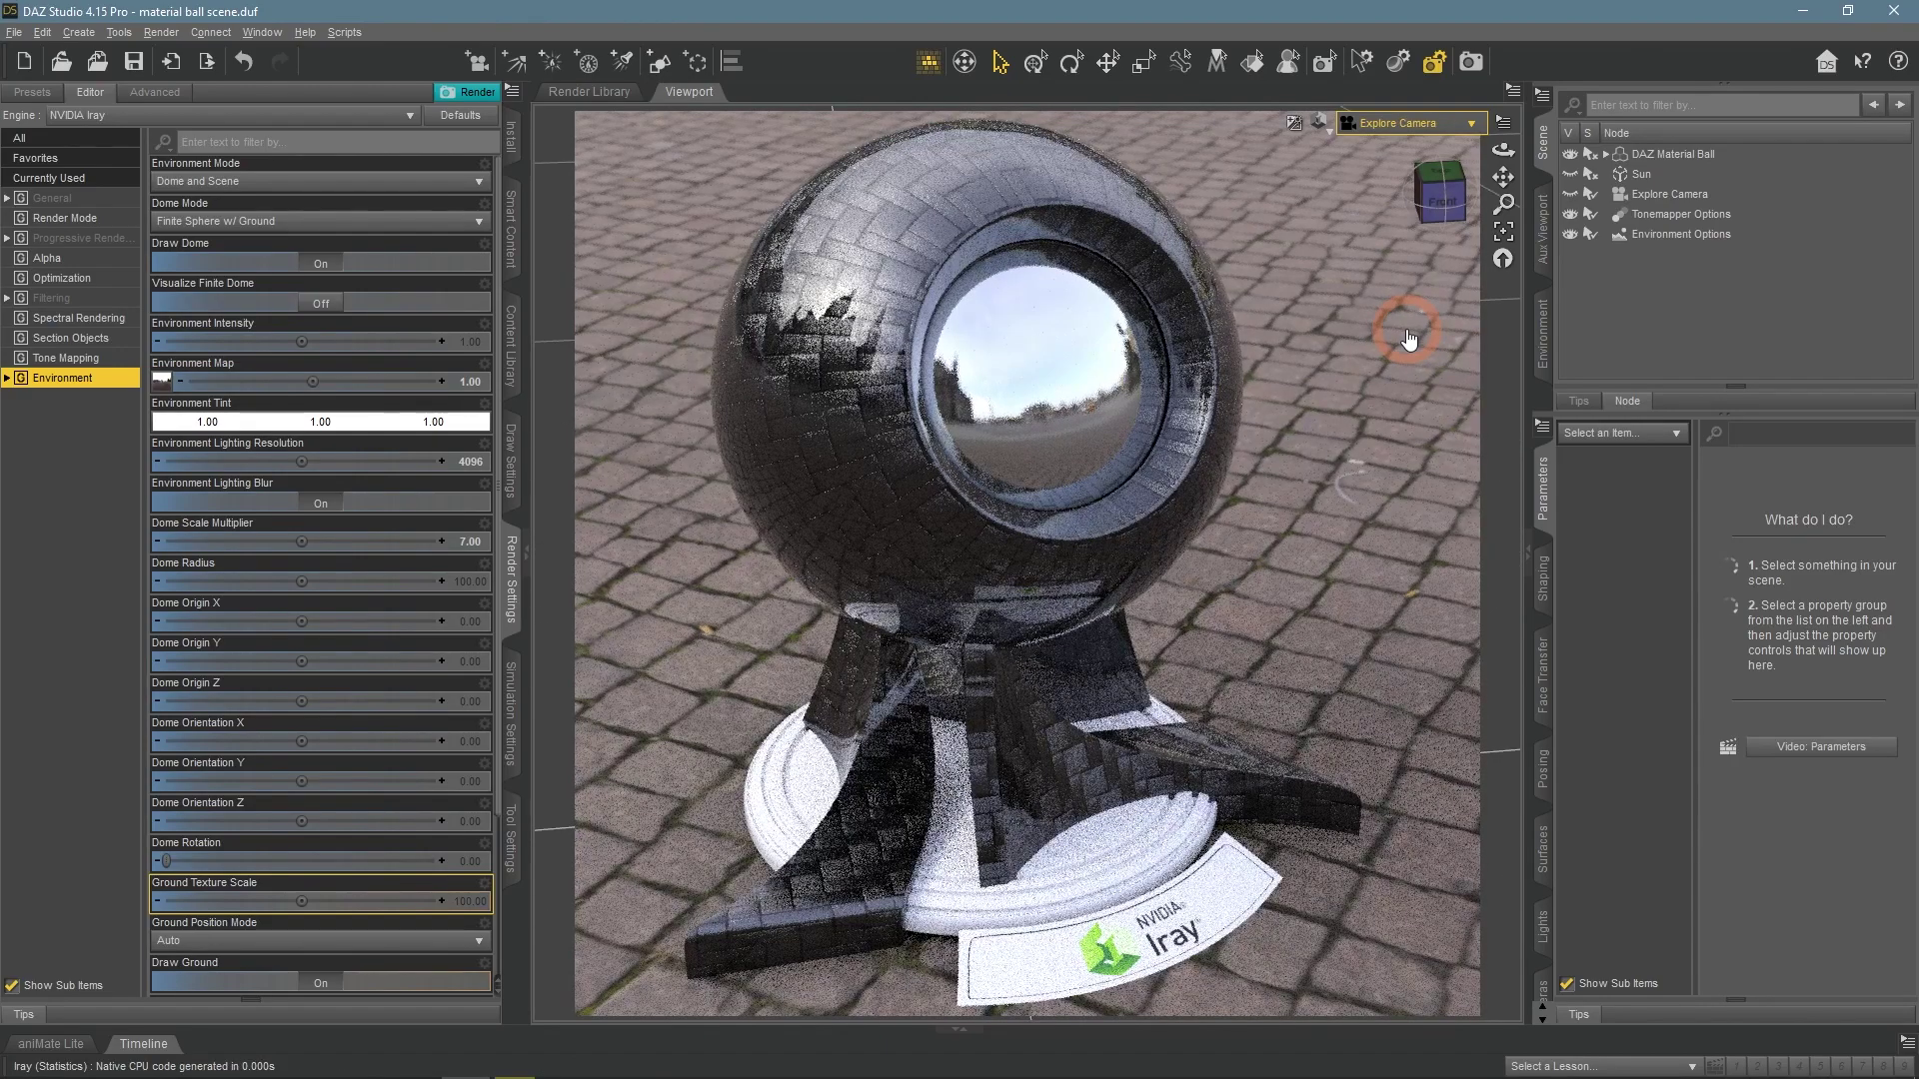
left_click_drag(167, 860, 219, 859)
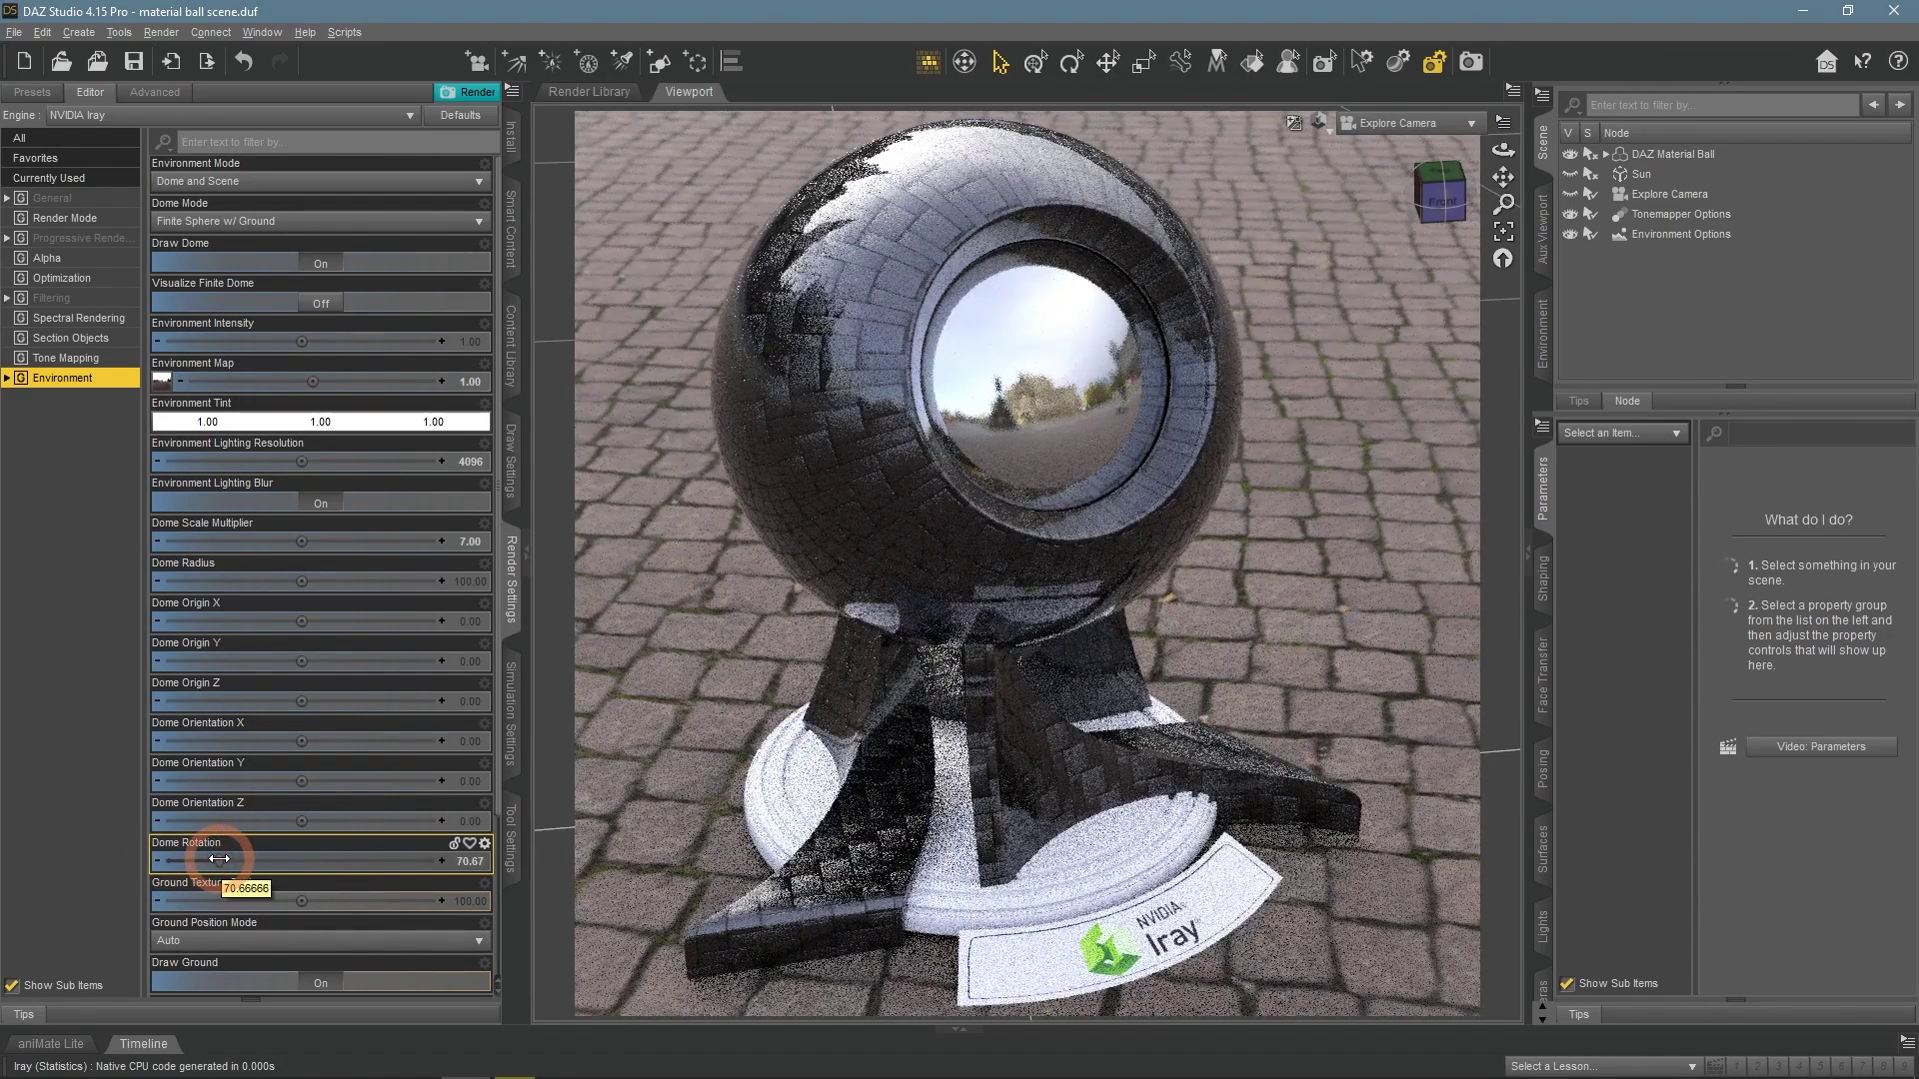
Open the Daz 3D Iray HDRI Reshade product page and scroll down it
left_click(974, 353)
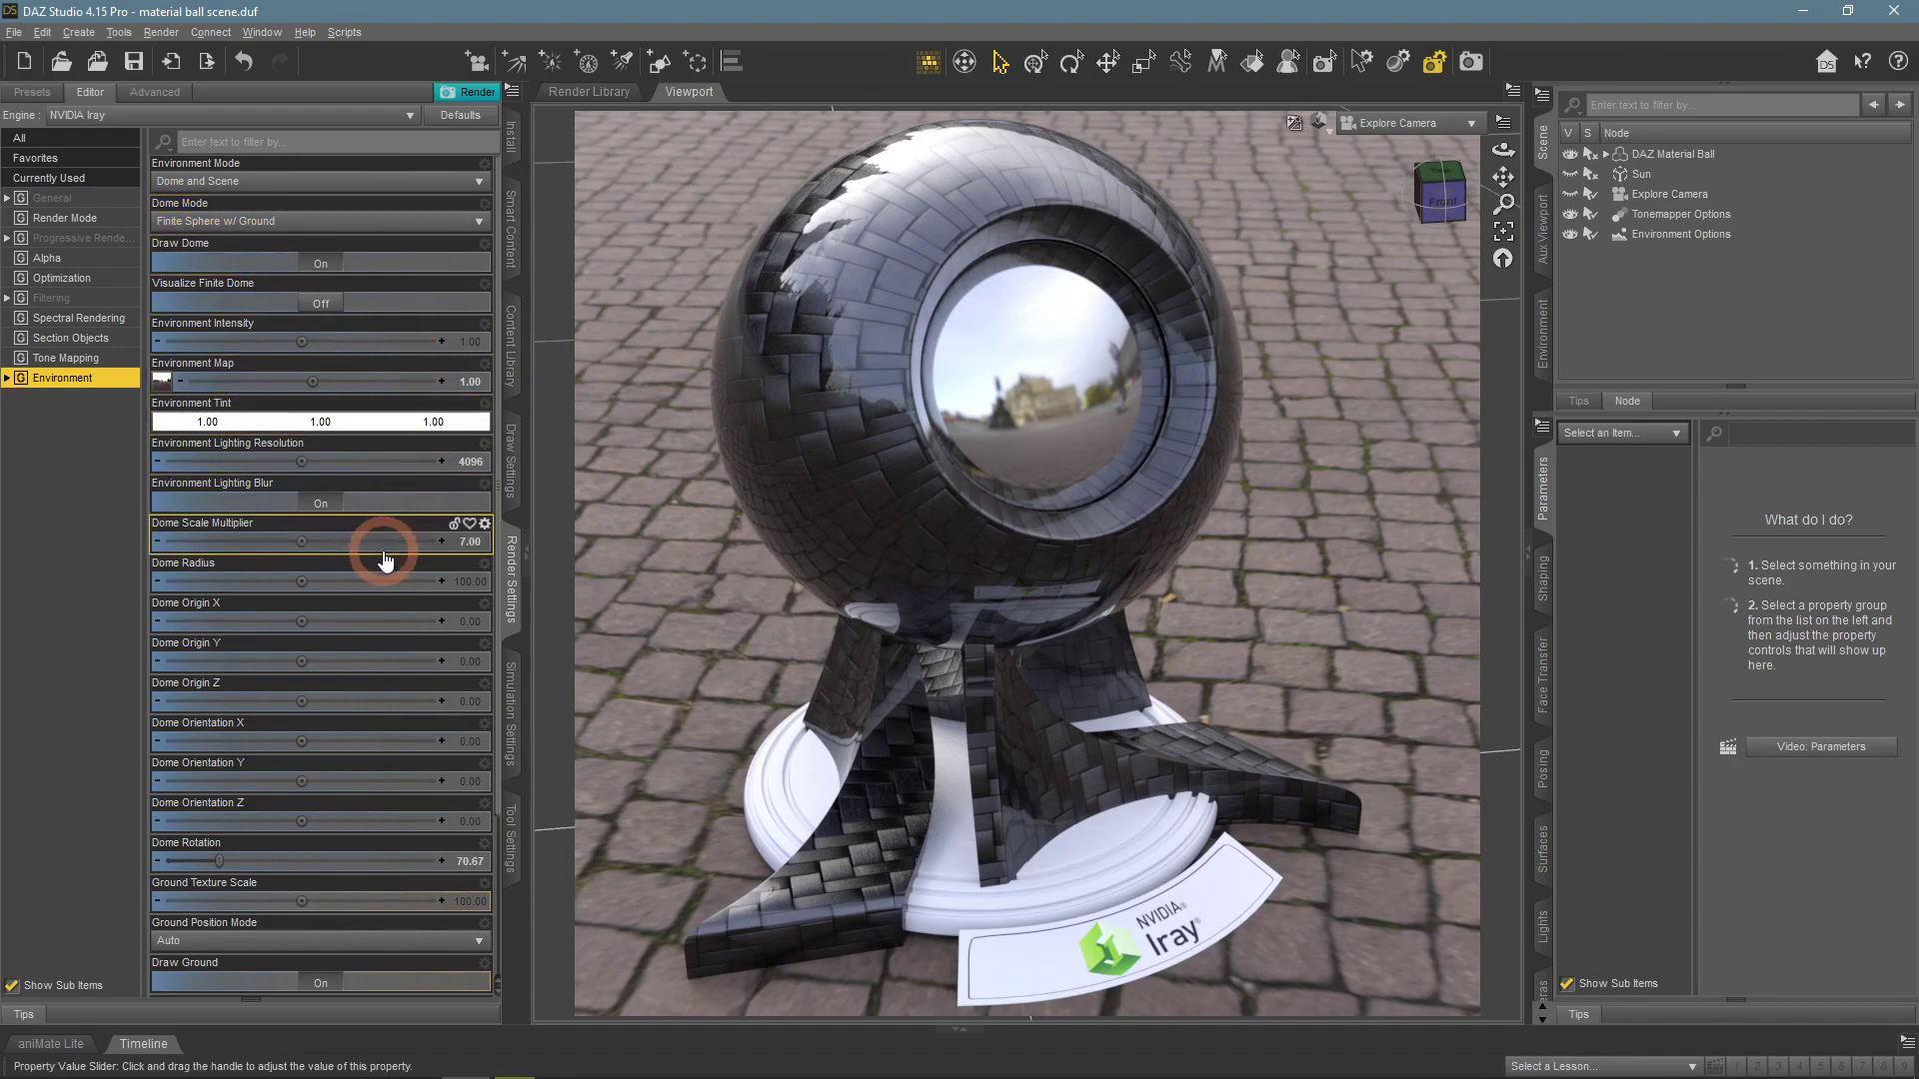
scroll(364, 699, "down", 2)
scroll(364, 769, "down", 1)
scroll(360, 826, "down", 1)
scroll(350, 890, "down", 1)
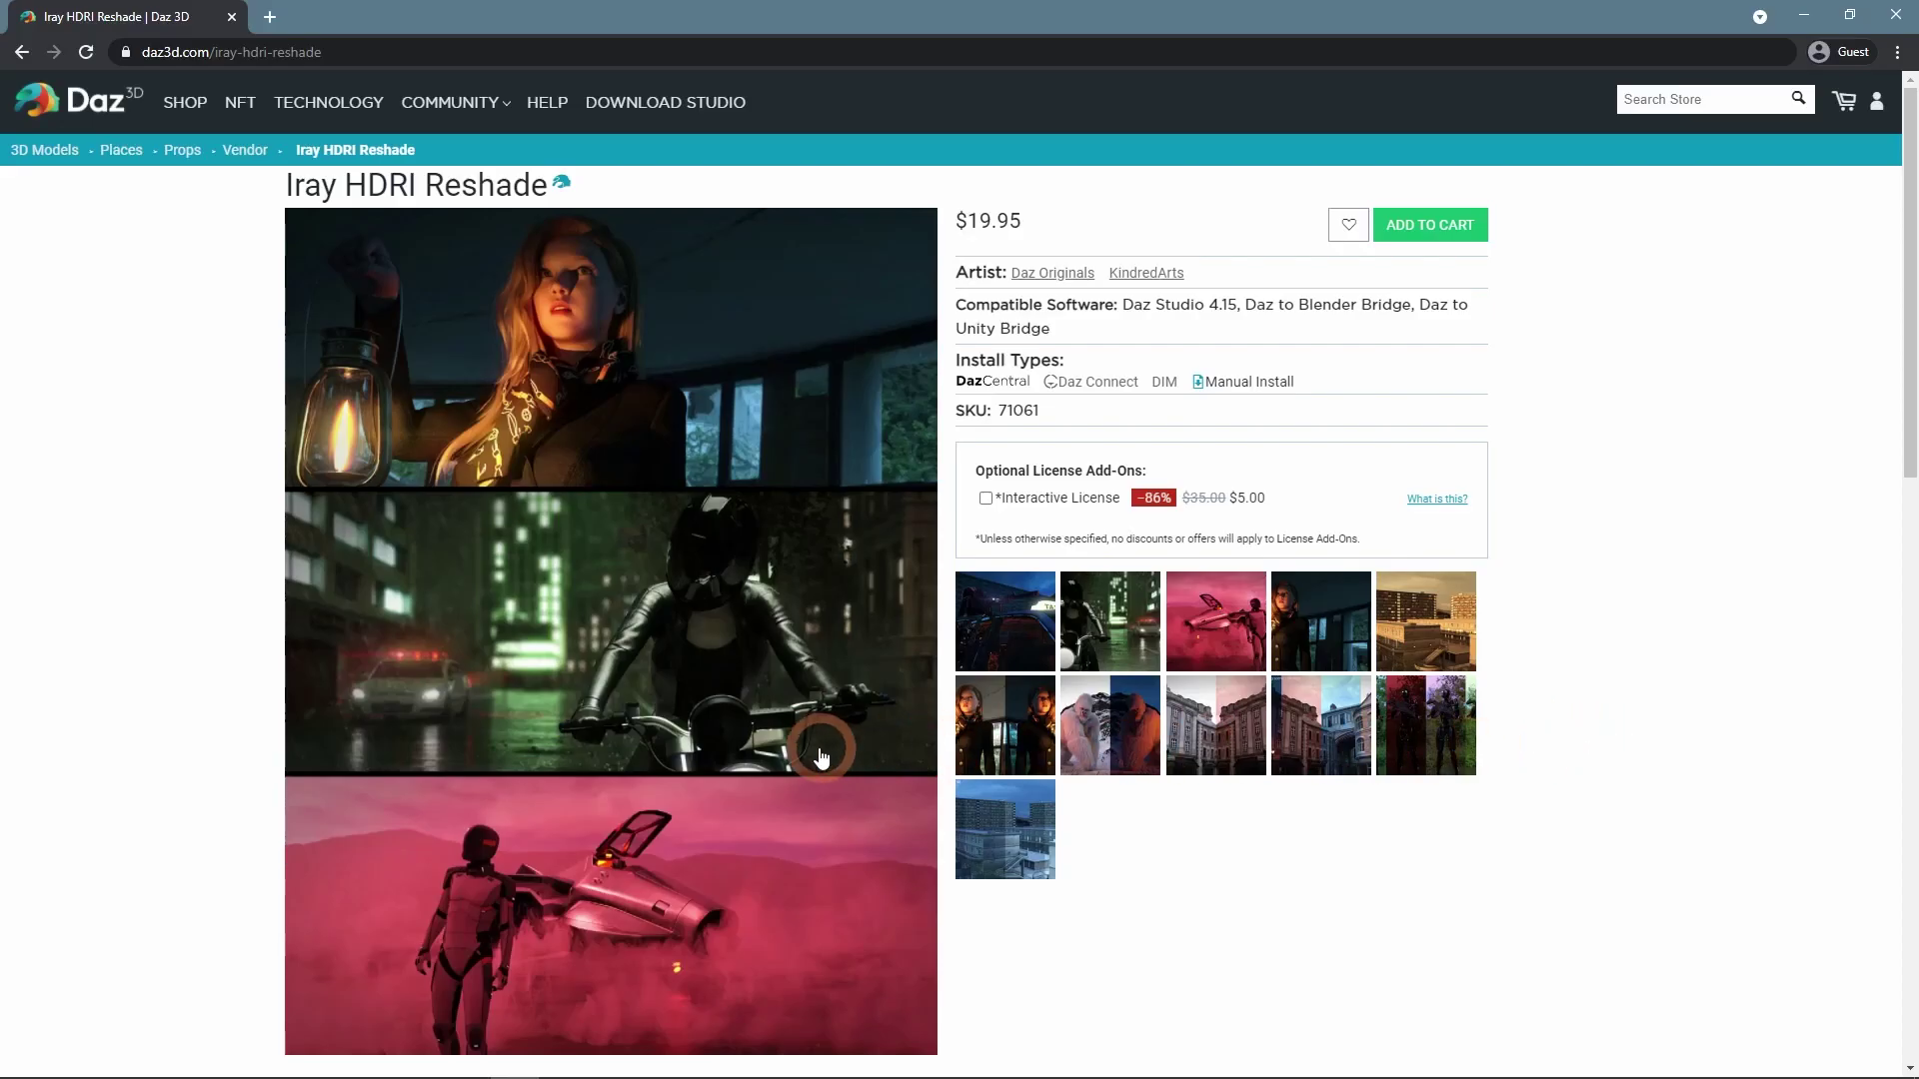
View the Reshade gallery's enlarged robot and gorilla images, ending on the lantern comparison
left_click(814, 748)
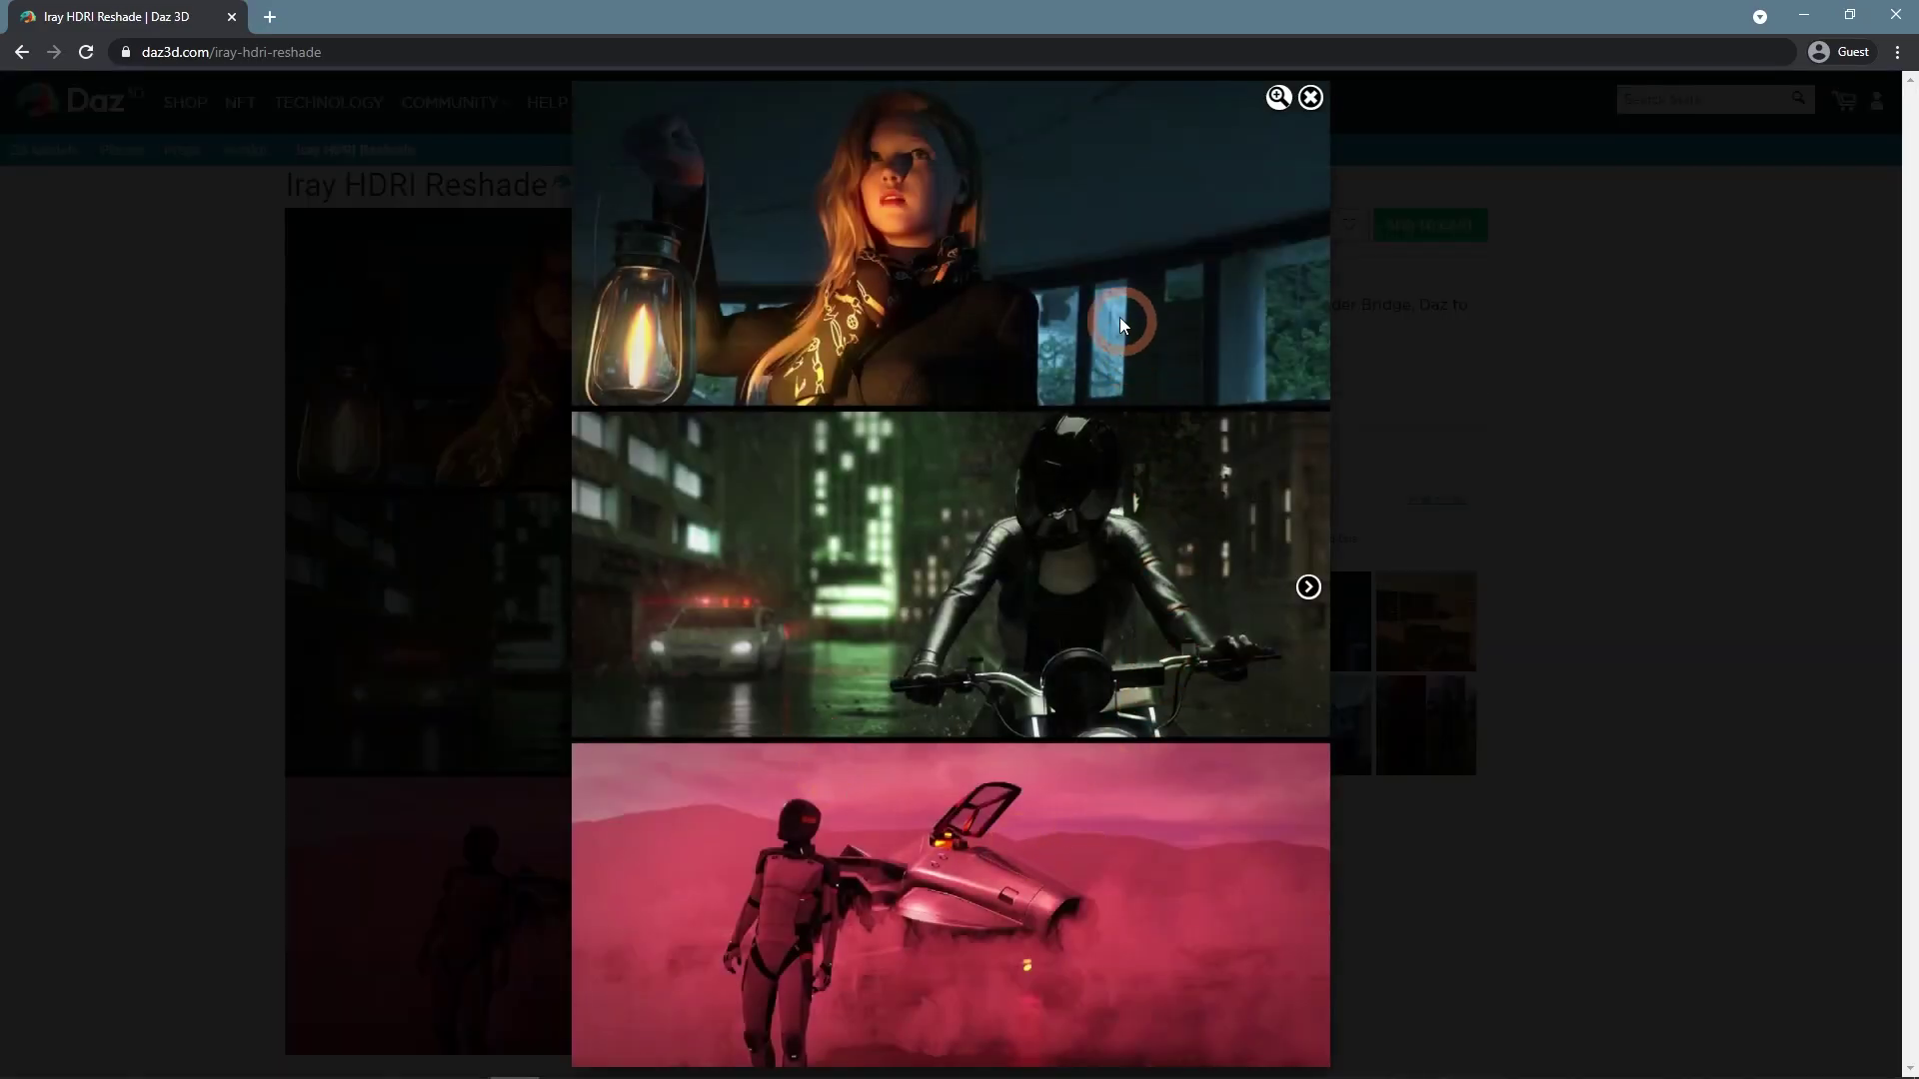
left_click(1393, 598)
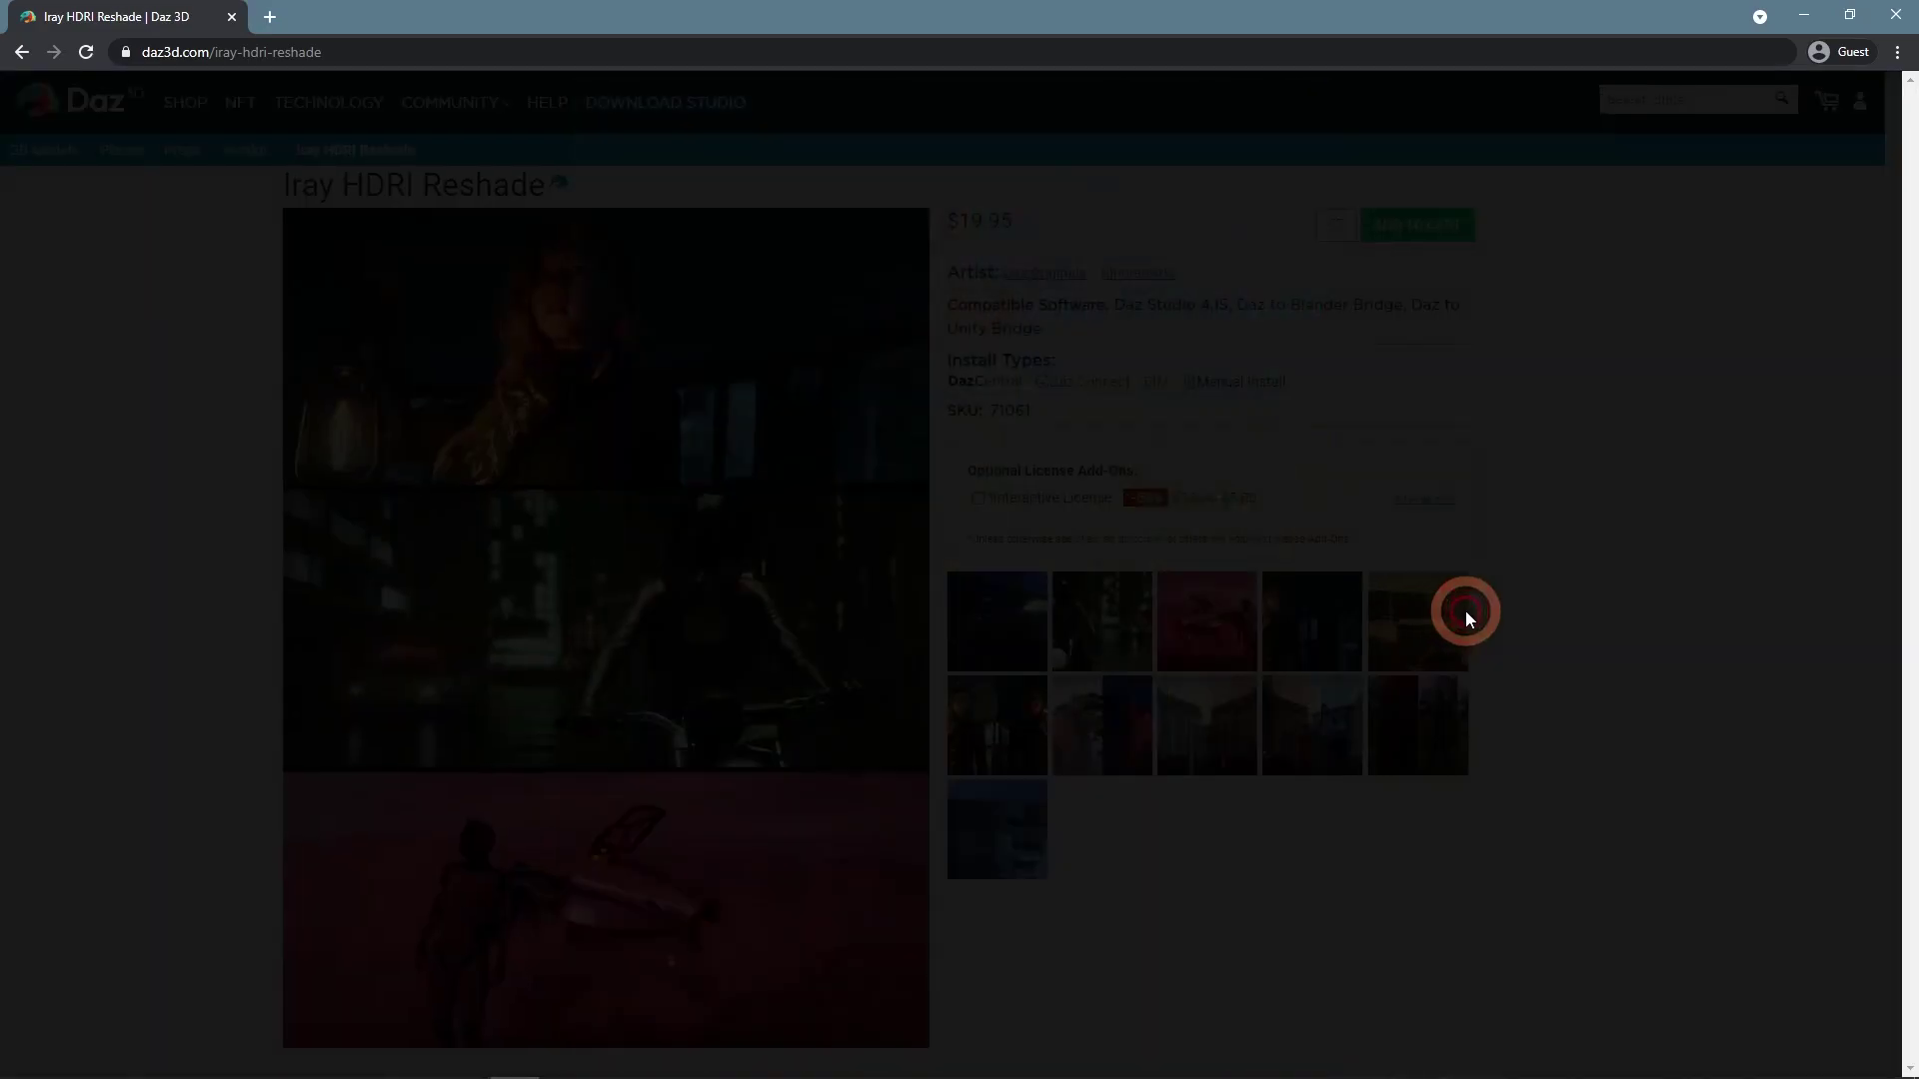
left_click(1427, 727)
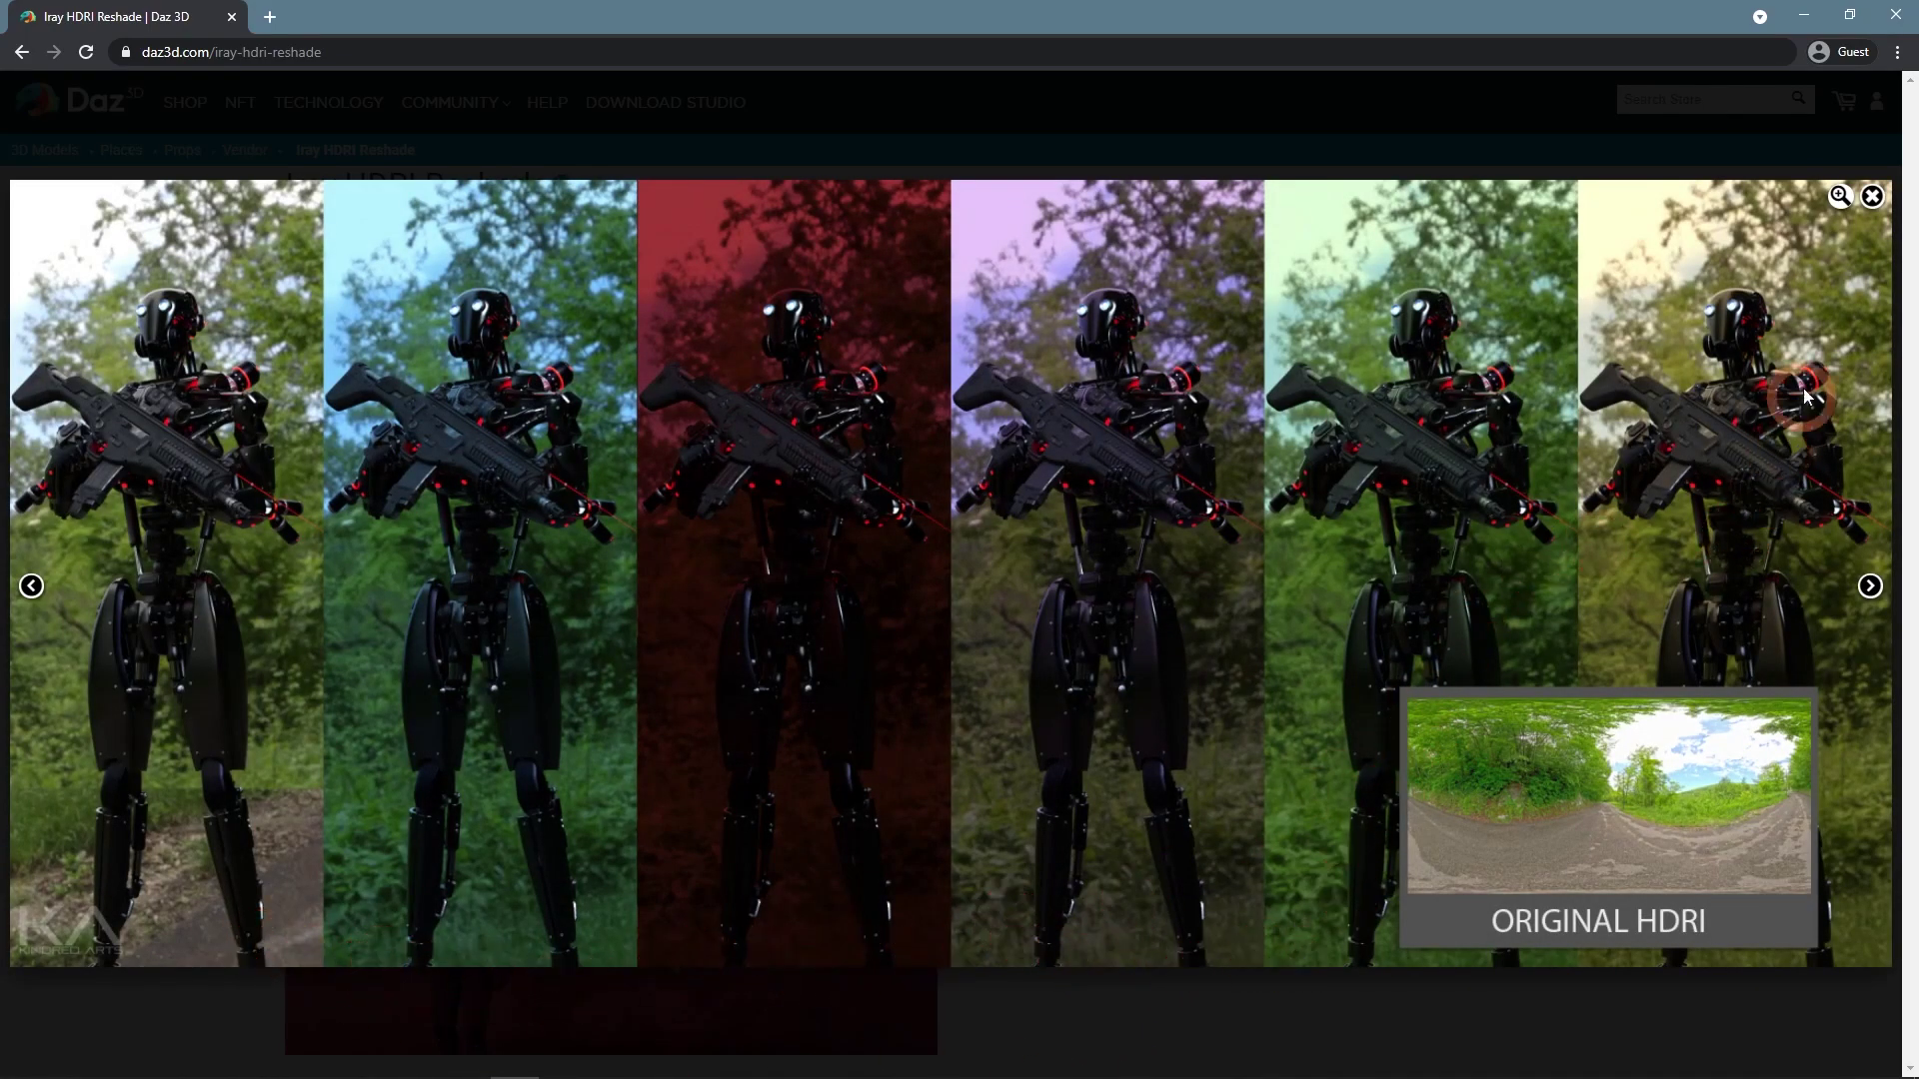
left_click(1875, 196)
left_click(1126, 724)
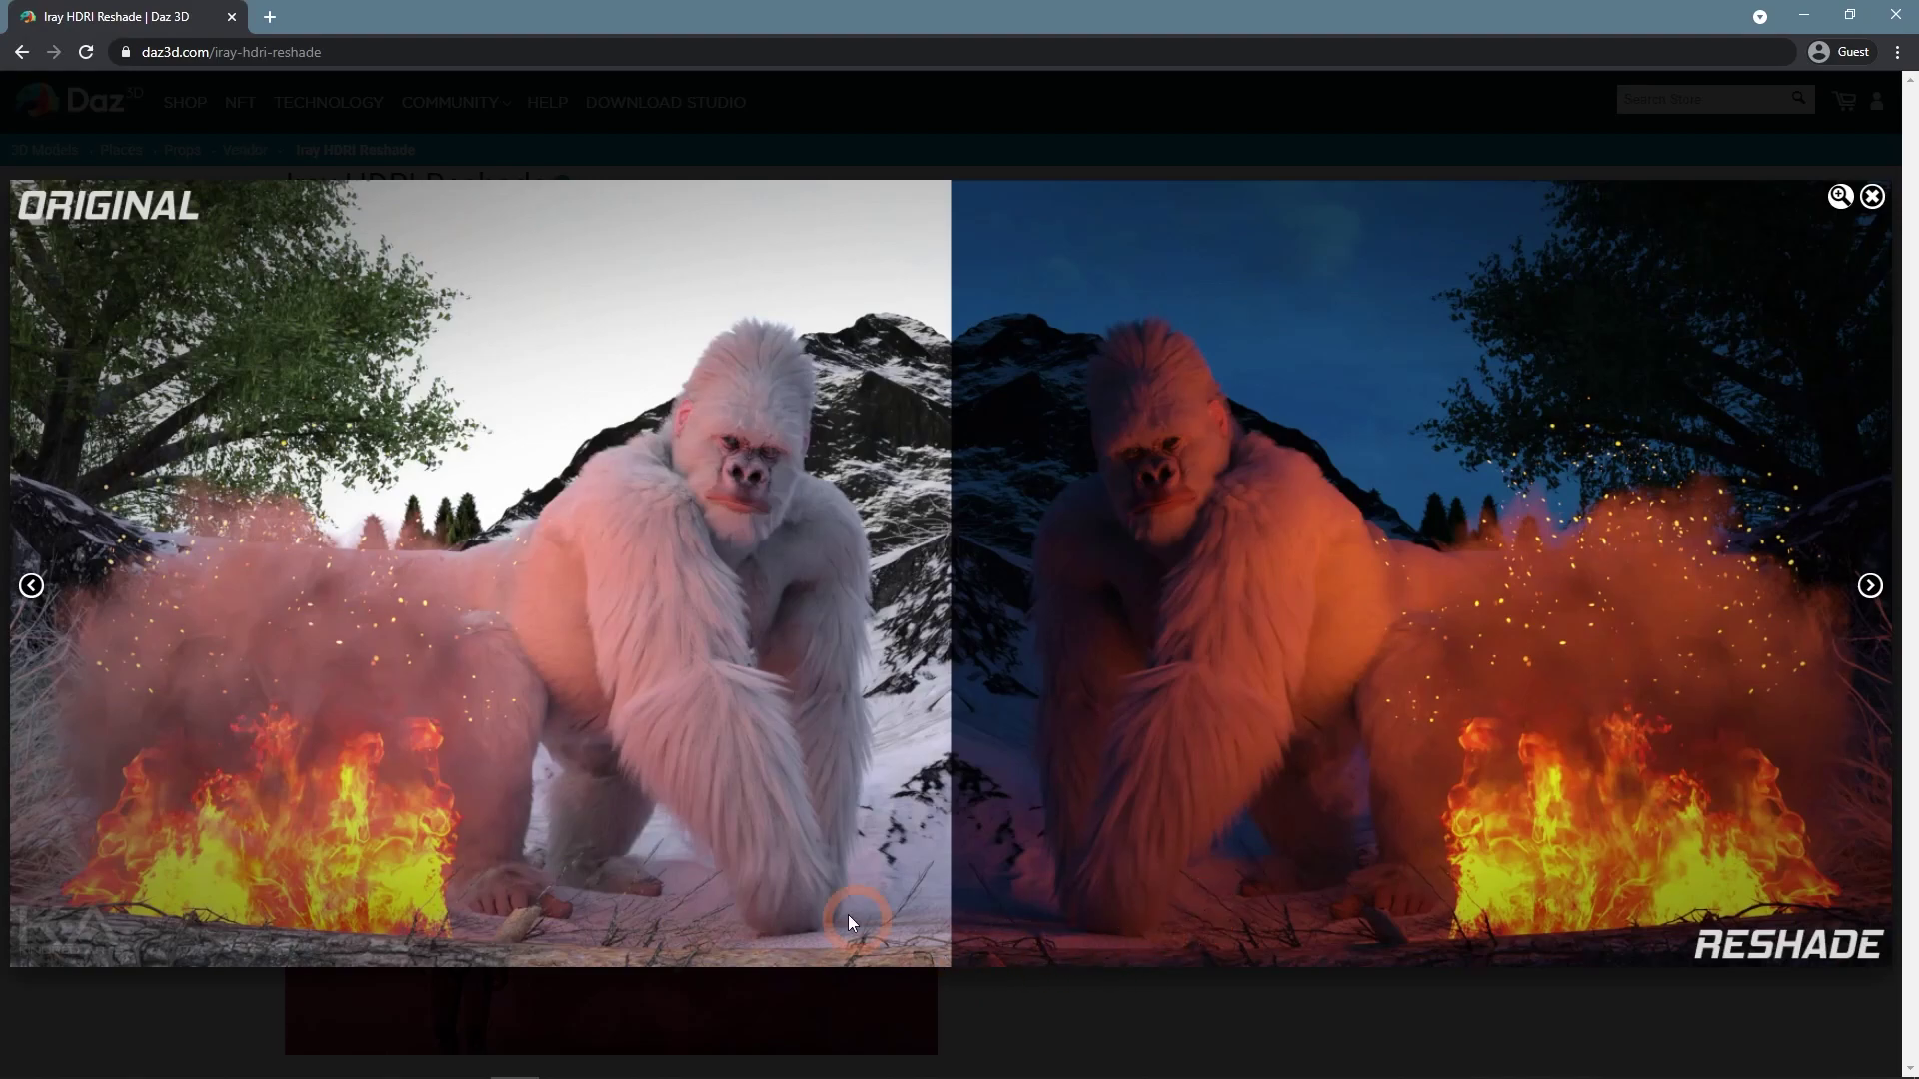
left_click(33, 588)
left_click(82, 548)
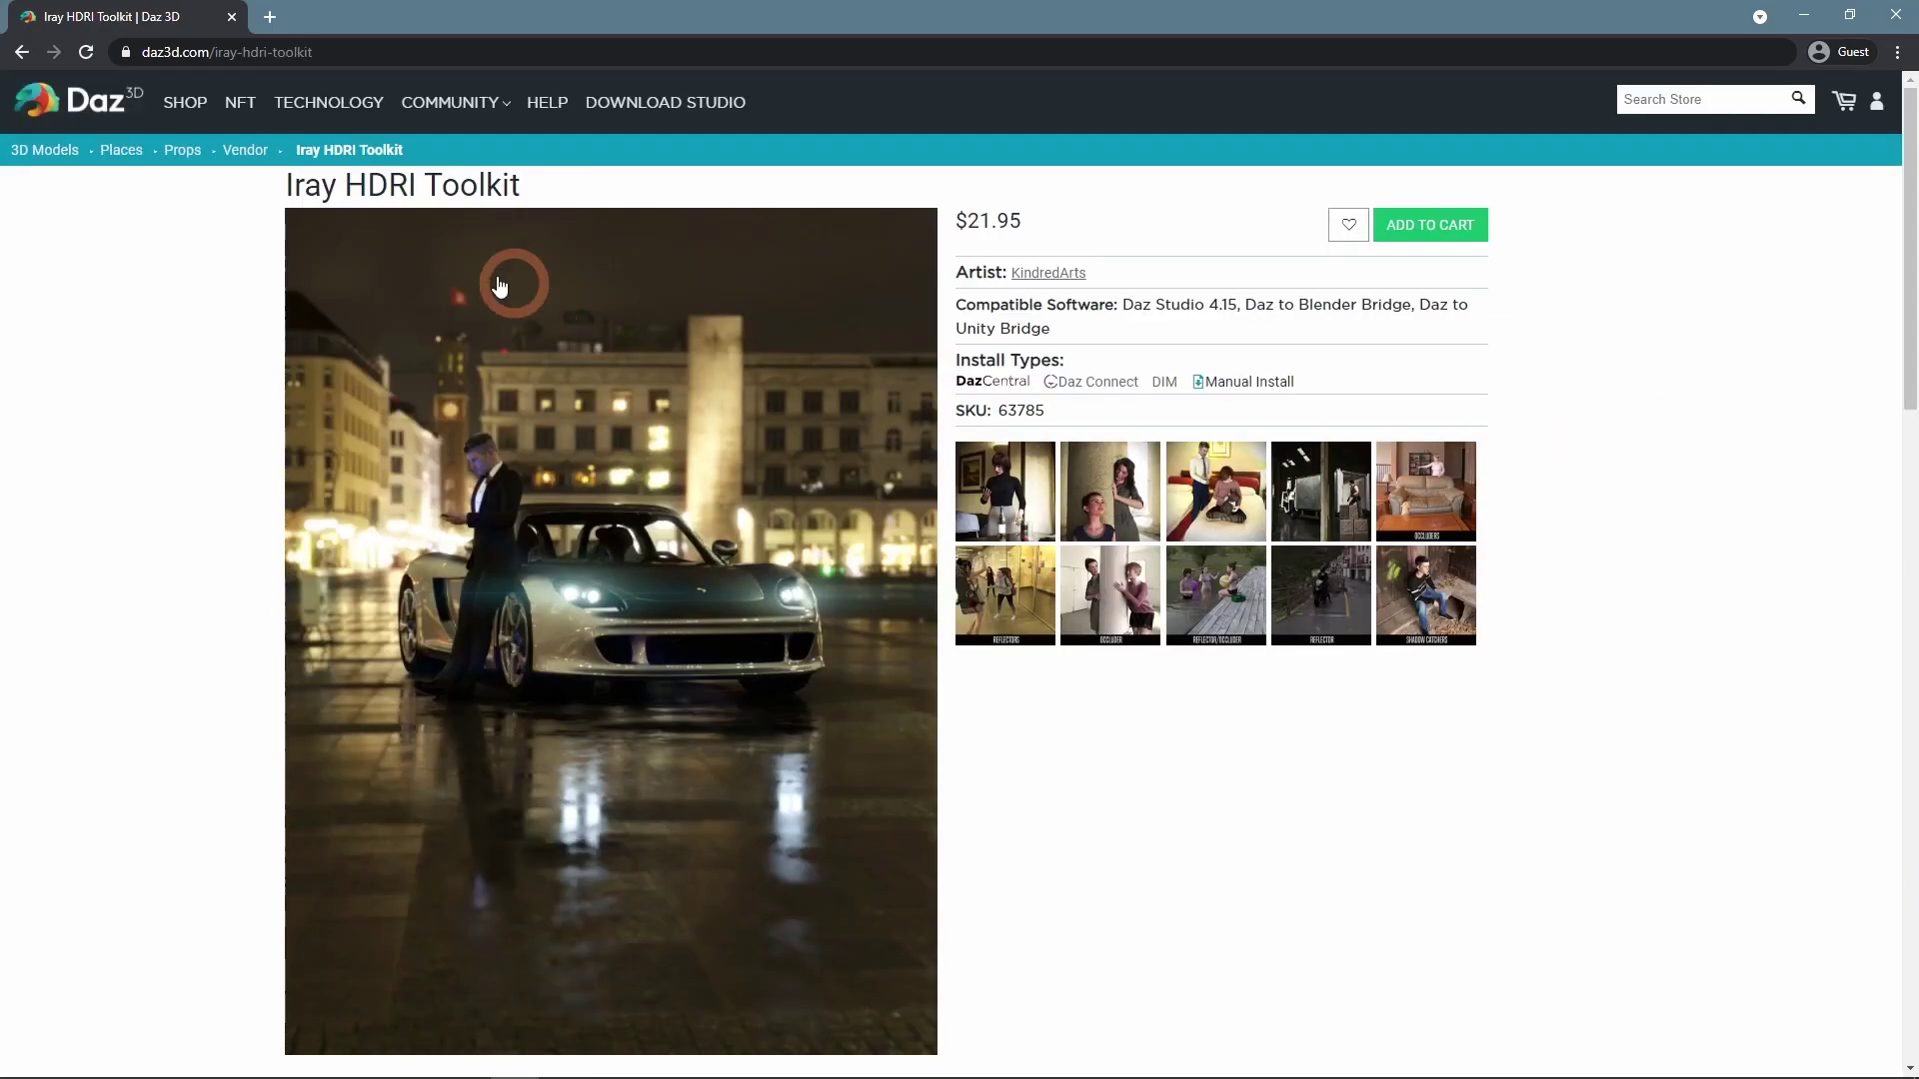
Page through the Iray HDRI Toolkit gallery's stone columns, bedroom, occluder and reflector slides
left_click(697, 618)
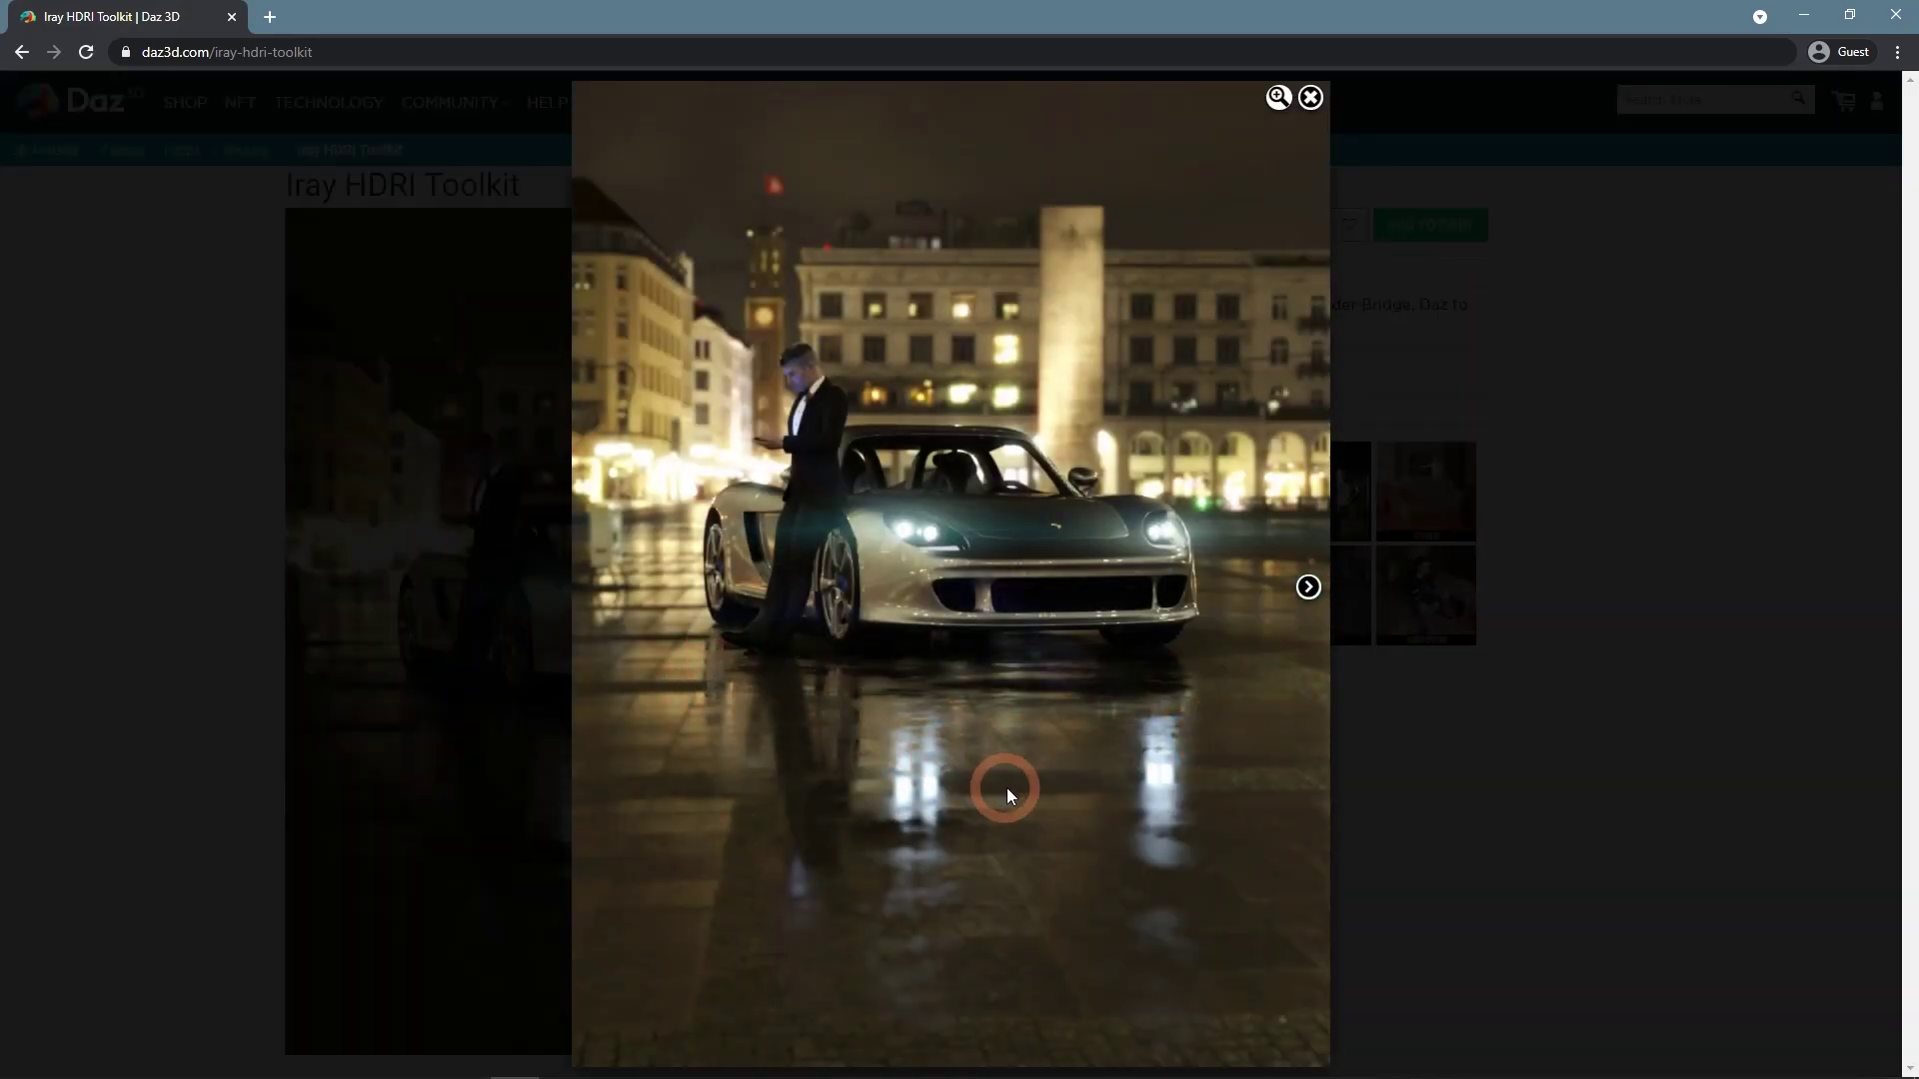
left_click(1311, 590)
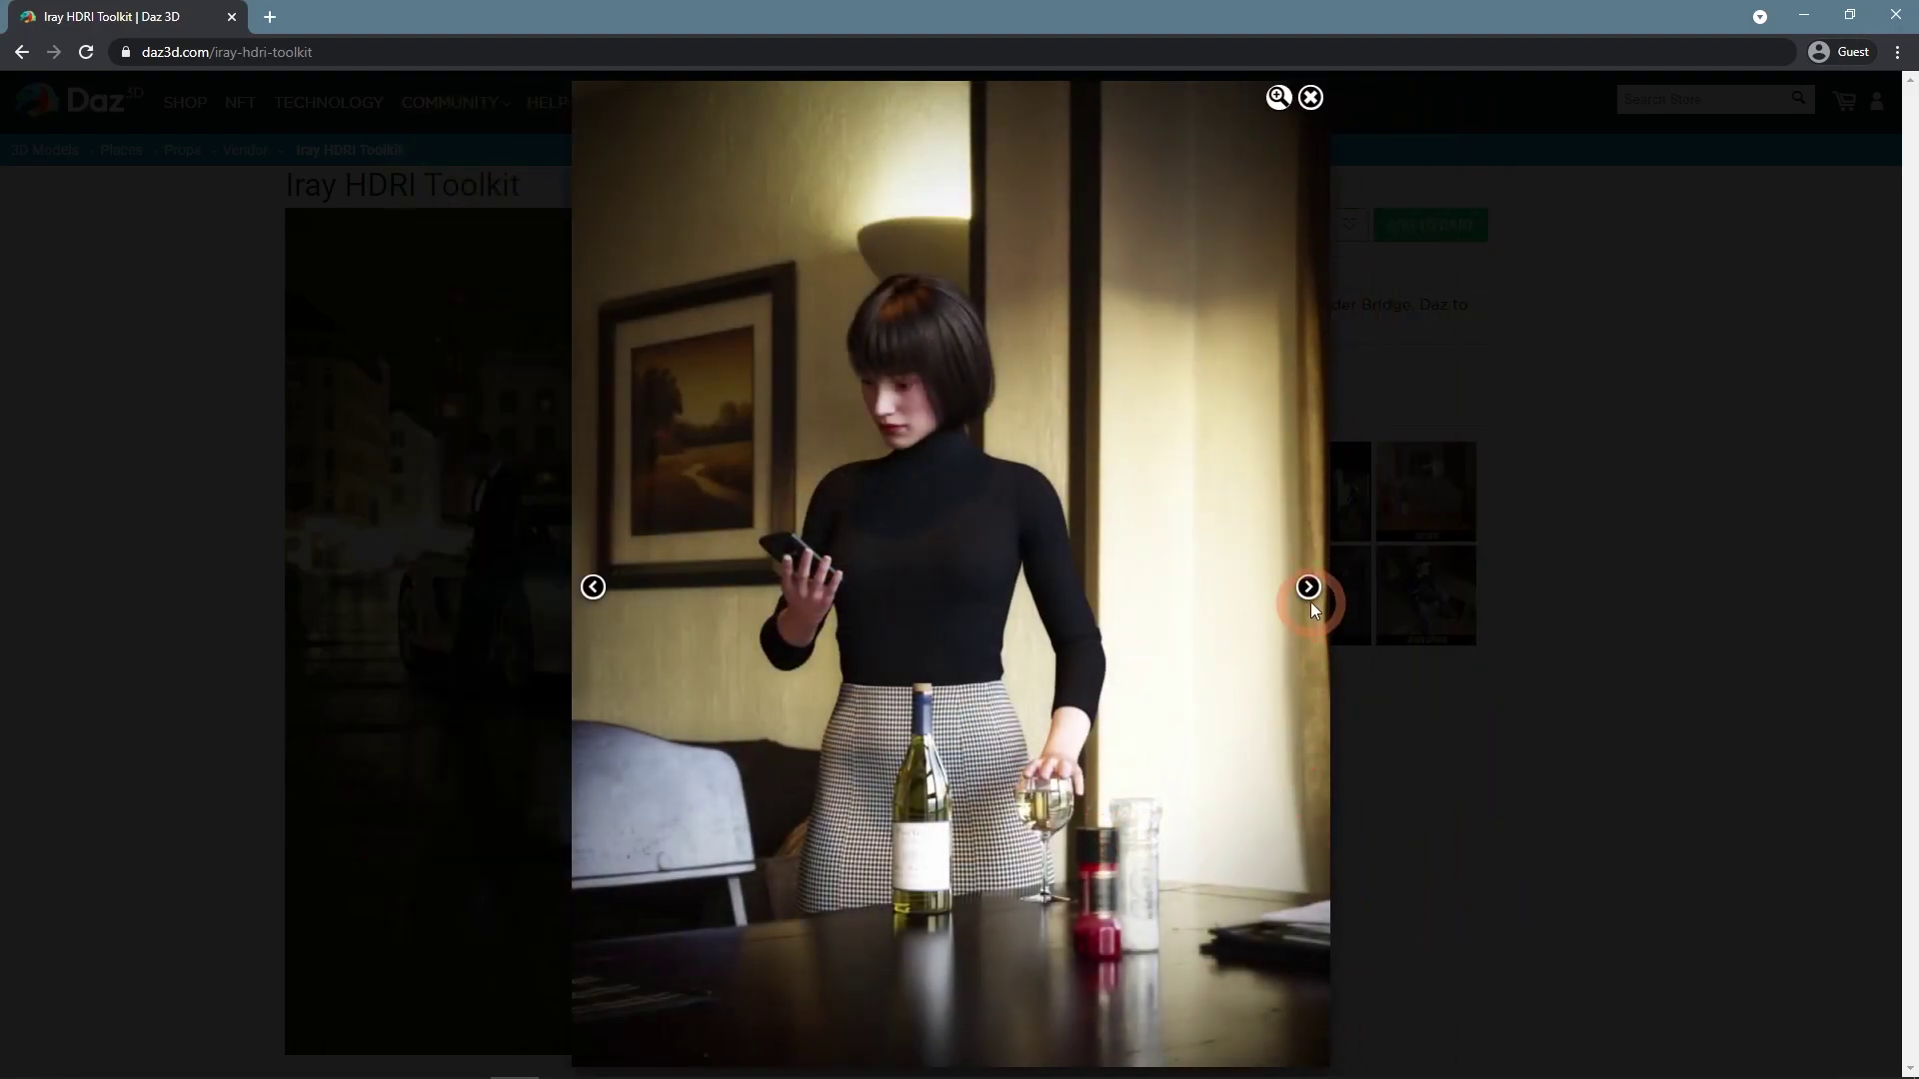
left_click(1310, 598)
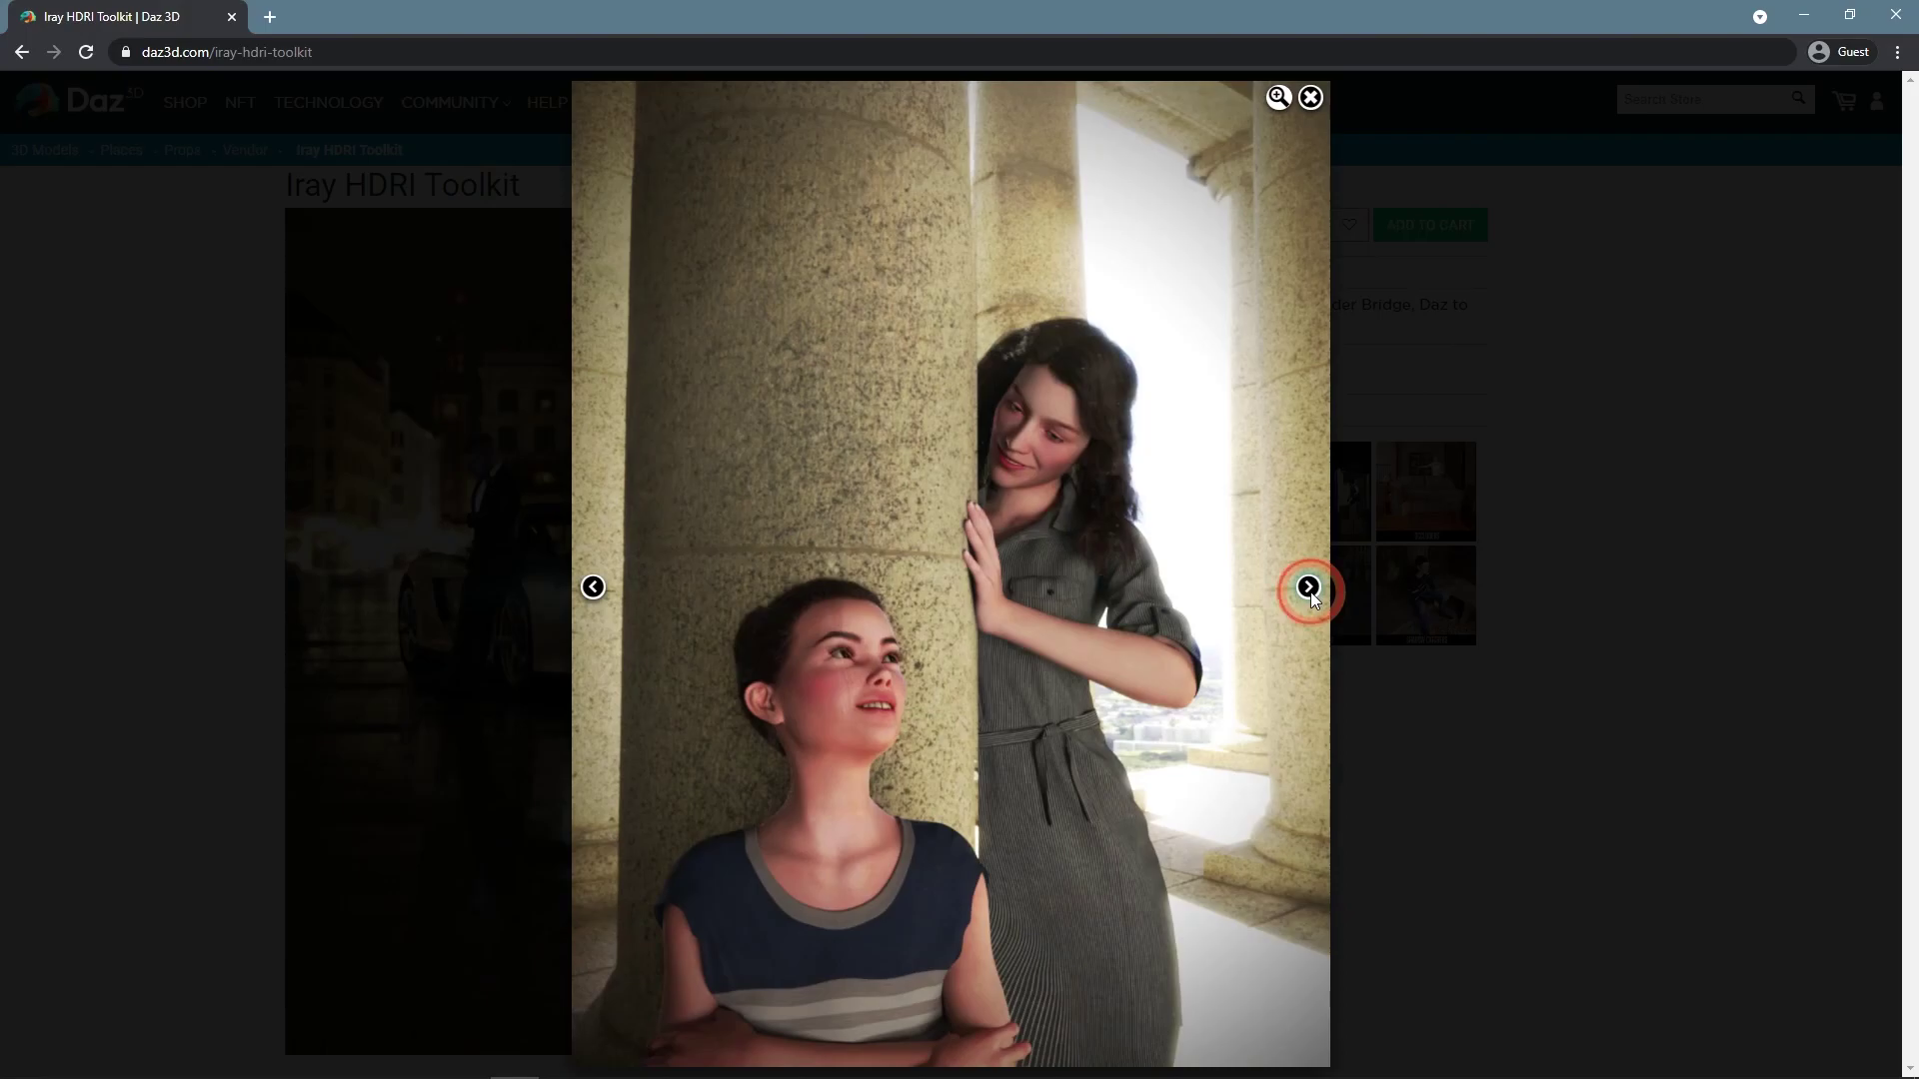
left_click(1309, 590)
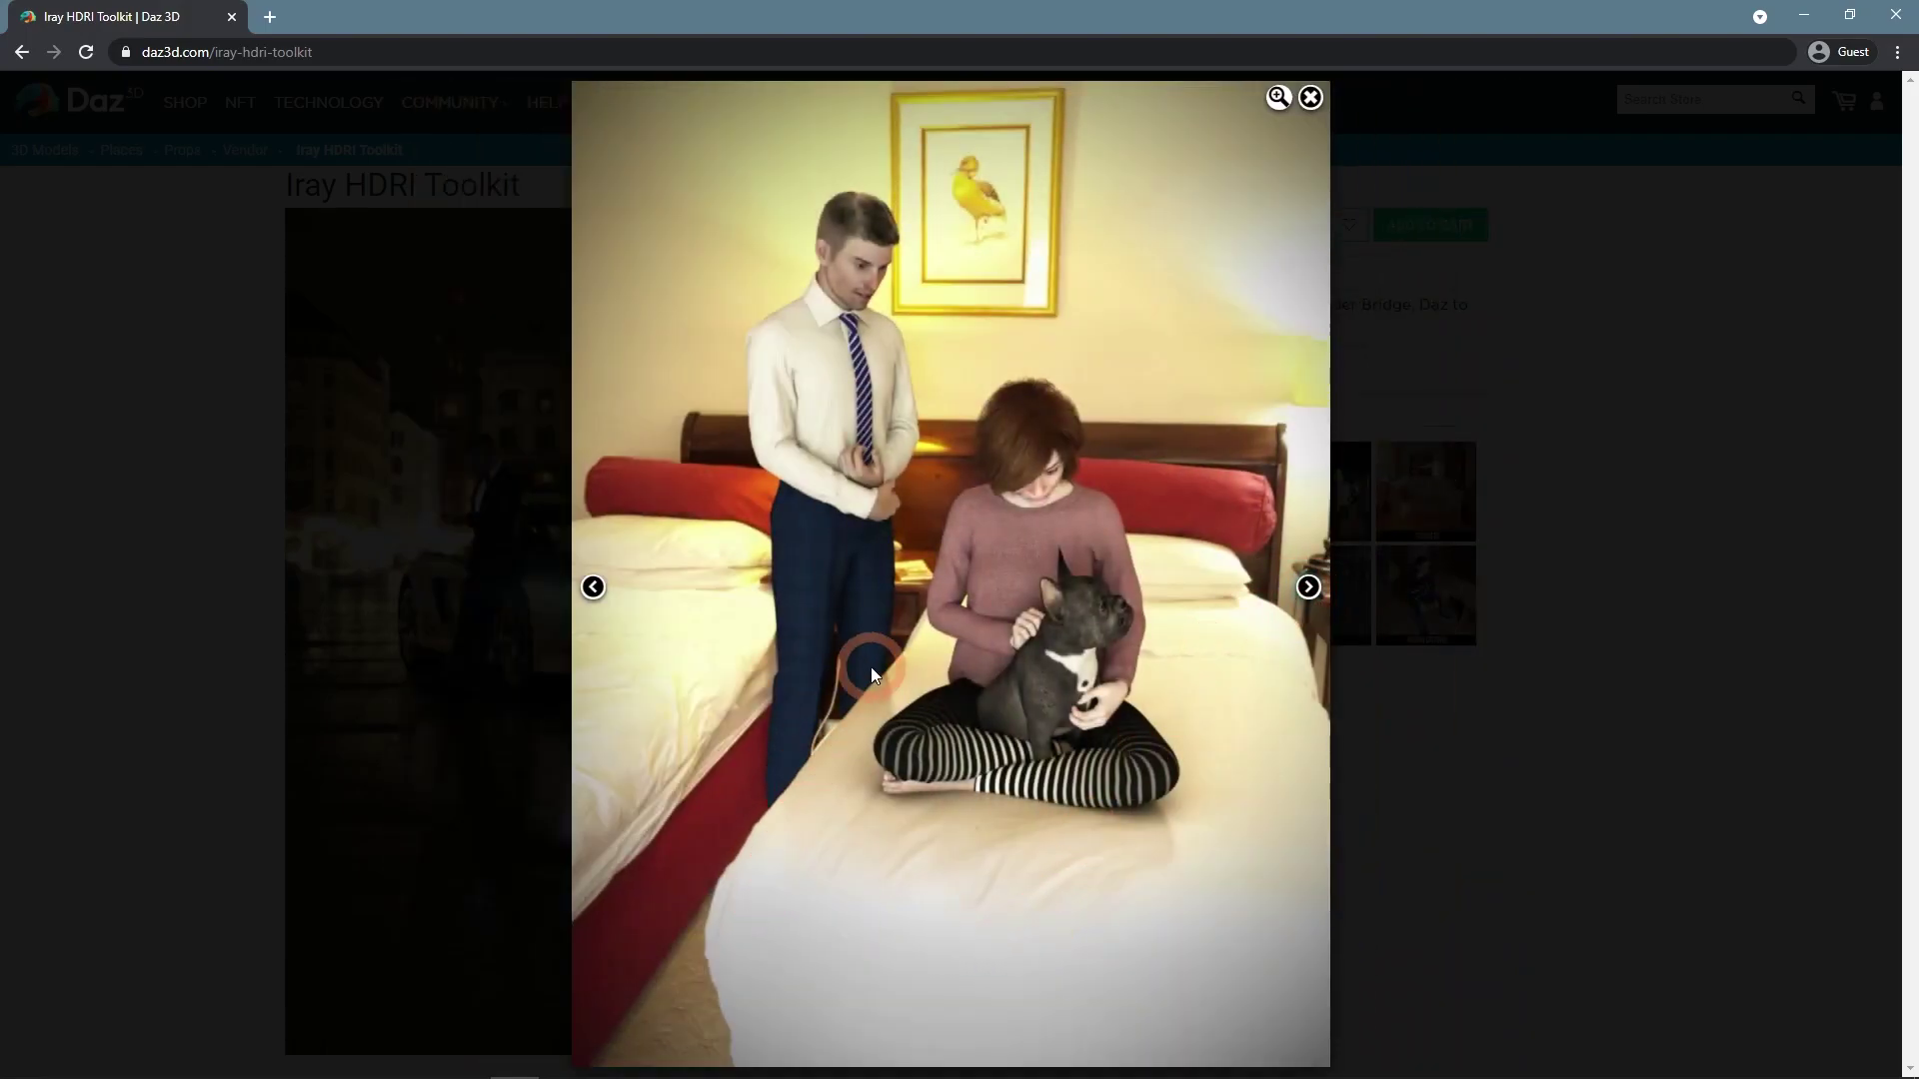
left_click(1308, 590)
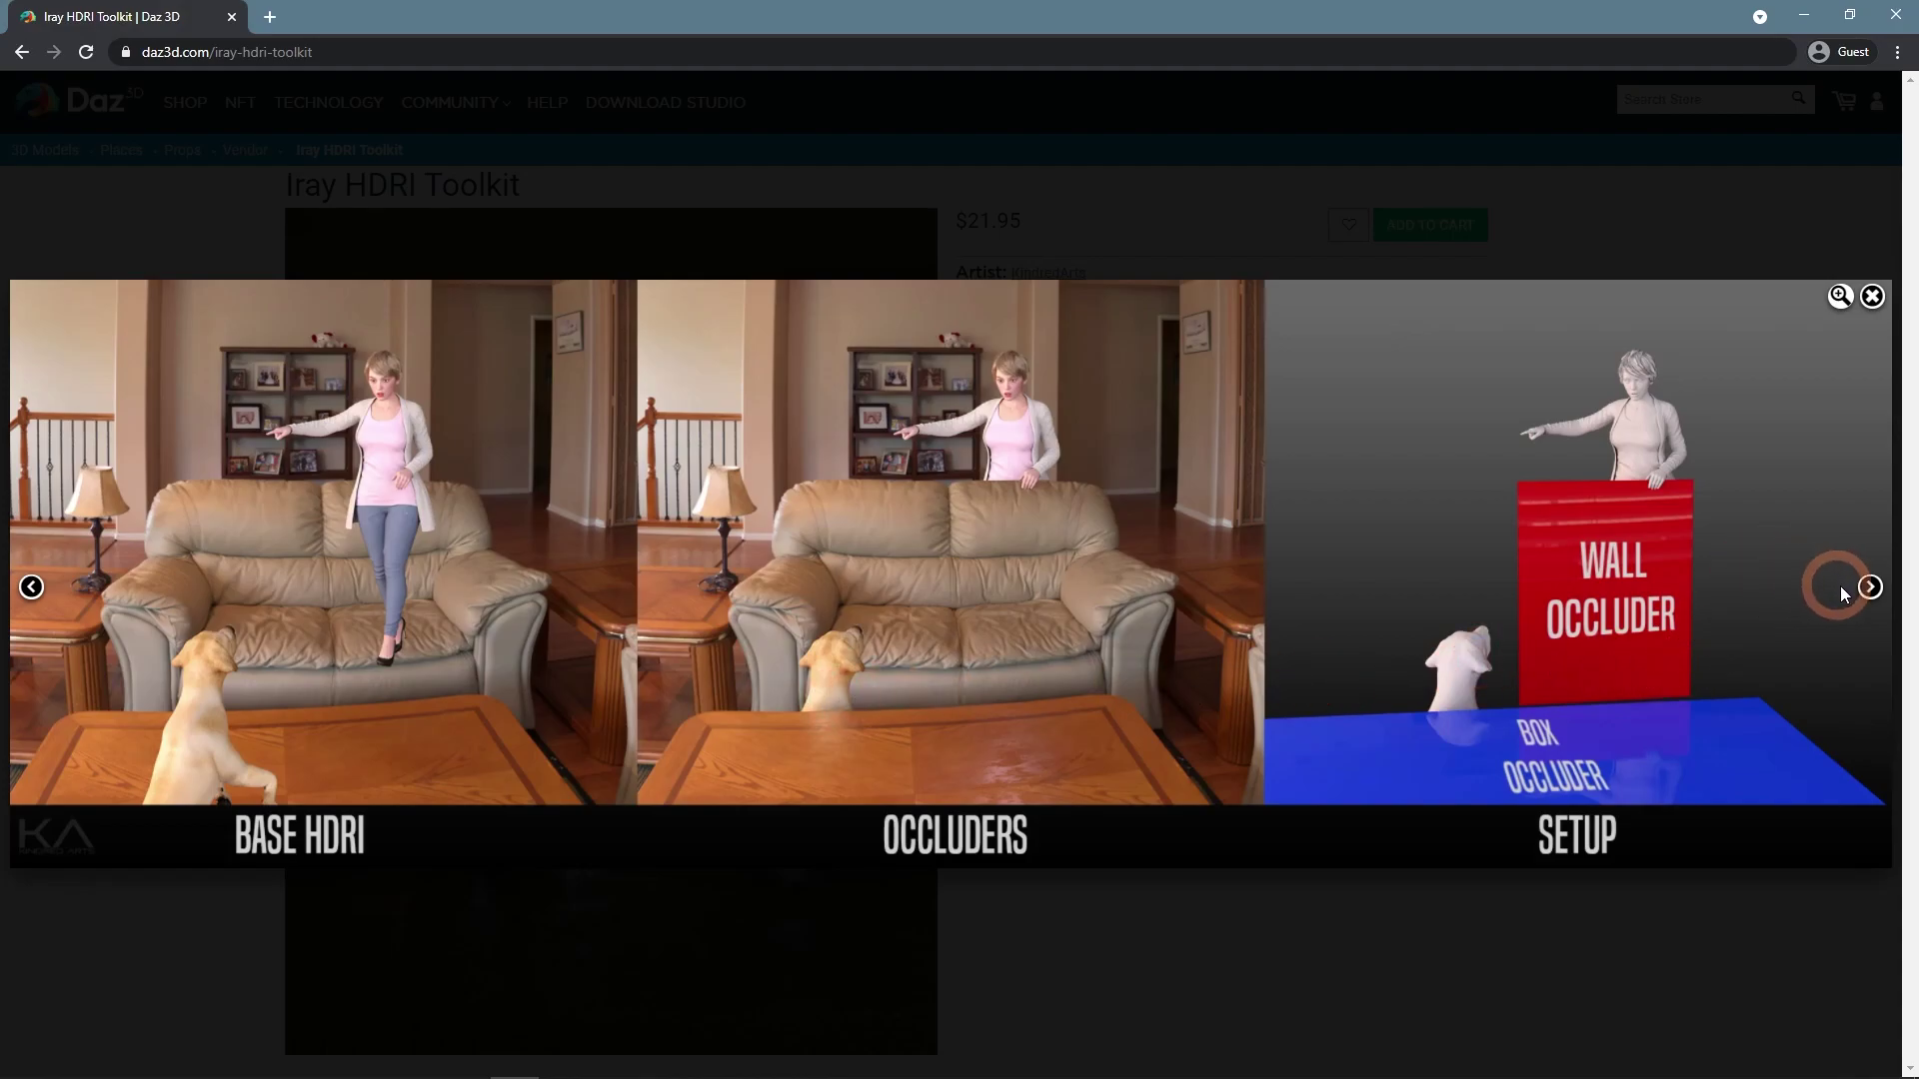
left_click(1868, 588)
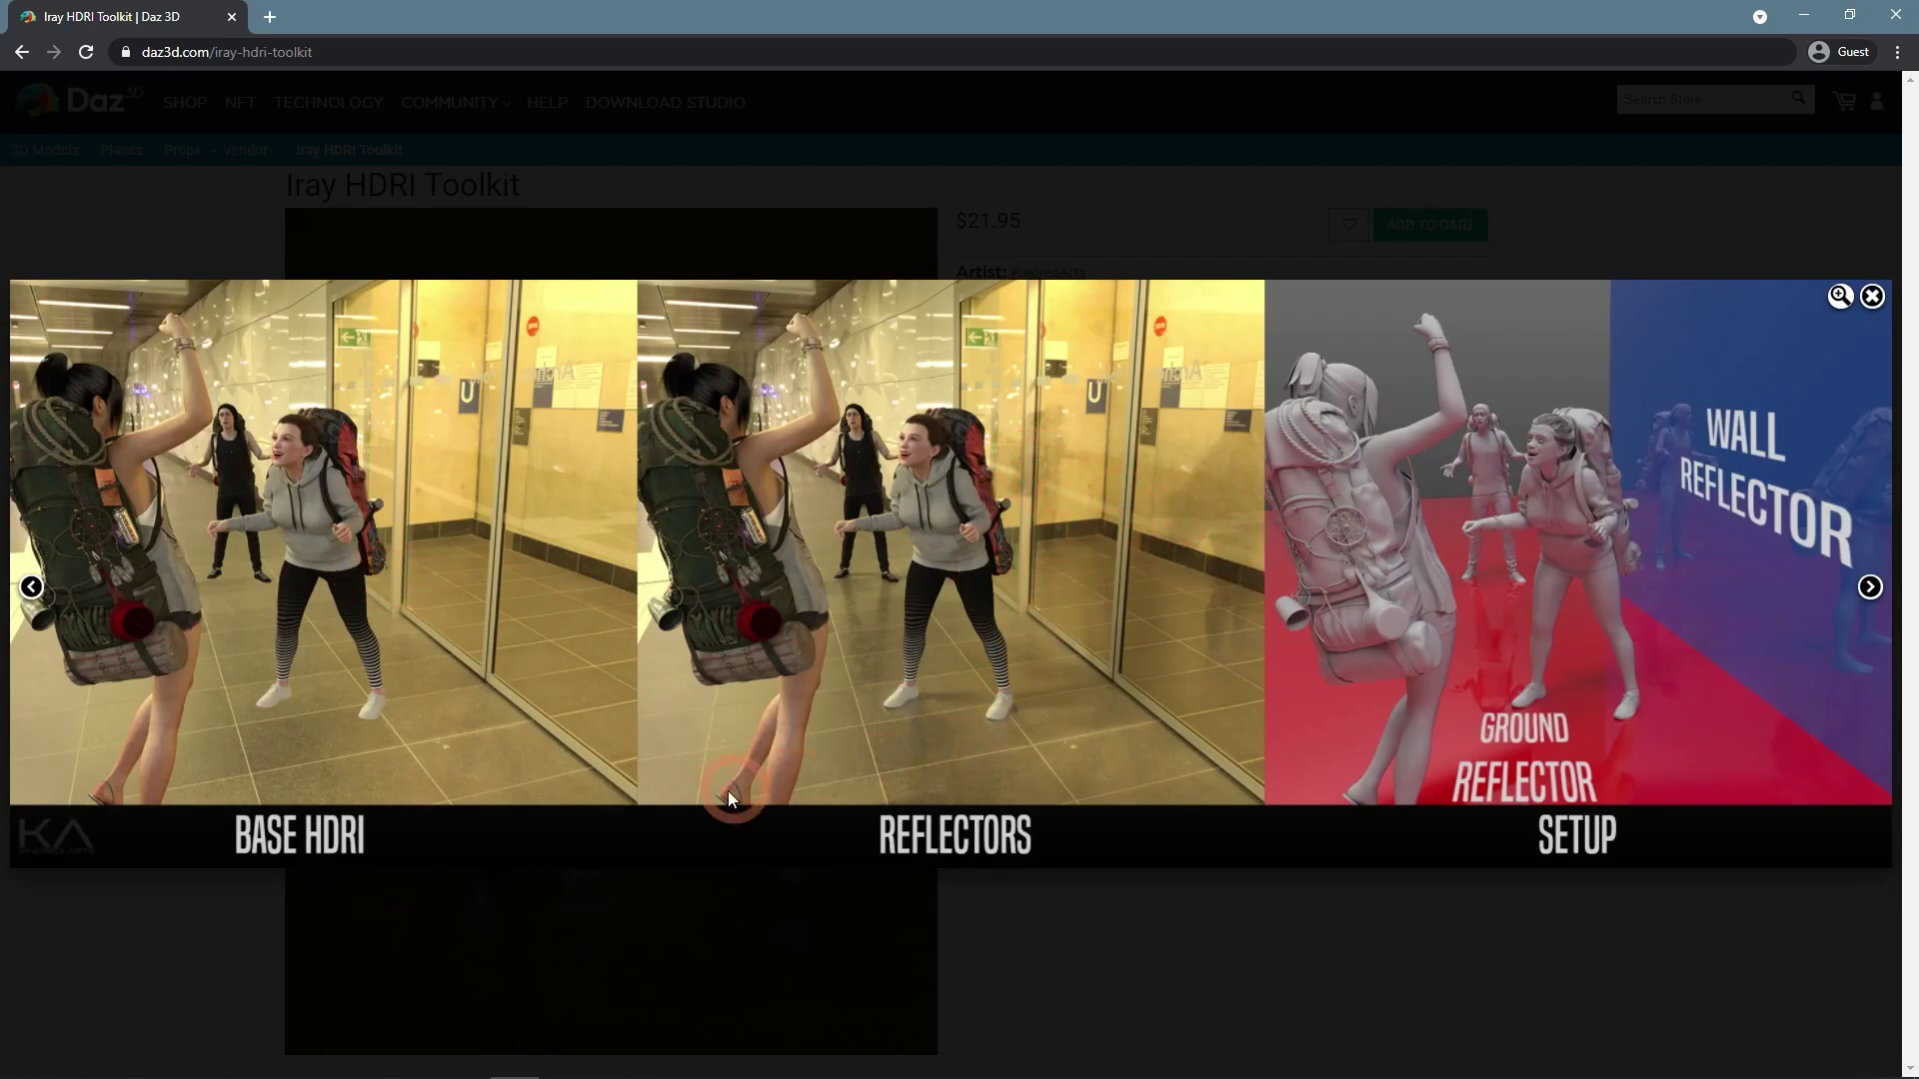
left_click(1869, 587)
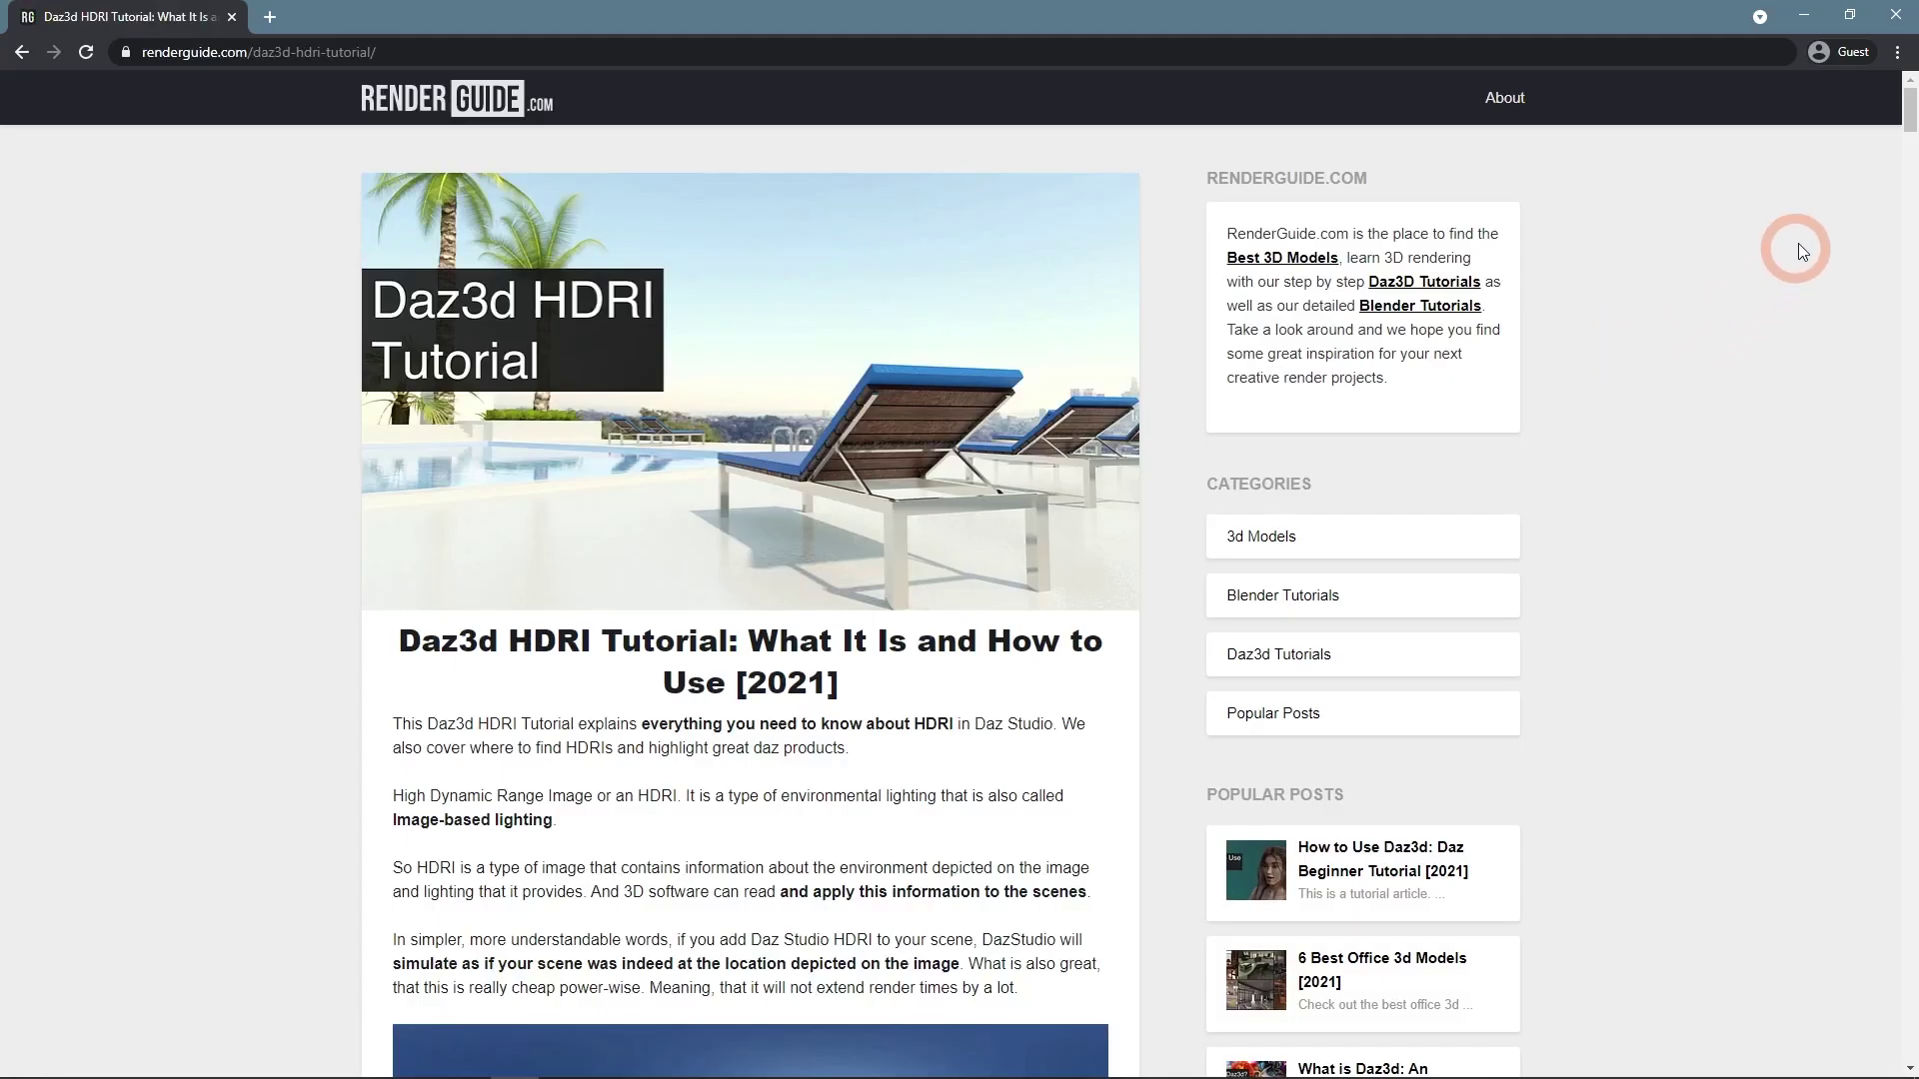
Scroll to the tutorial's end, then go to the RenderGuide.com homepage and scroll its posts
mouse_move(1906, 116)
left_mouse_down()
mouse_move(1879, 266)
mouse_move(1875, 536)
mouse_move(1906, 640)
mouse_move(1892, 1005)
left_mouse_up()
left_click(392, 103)
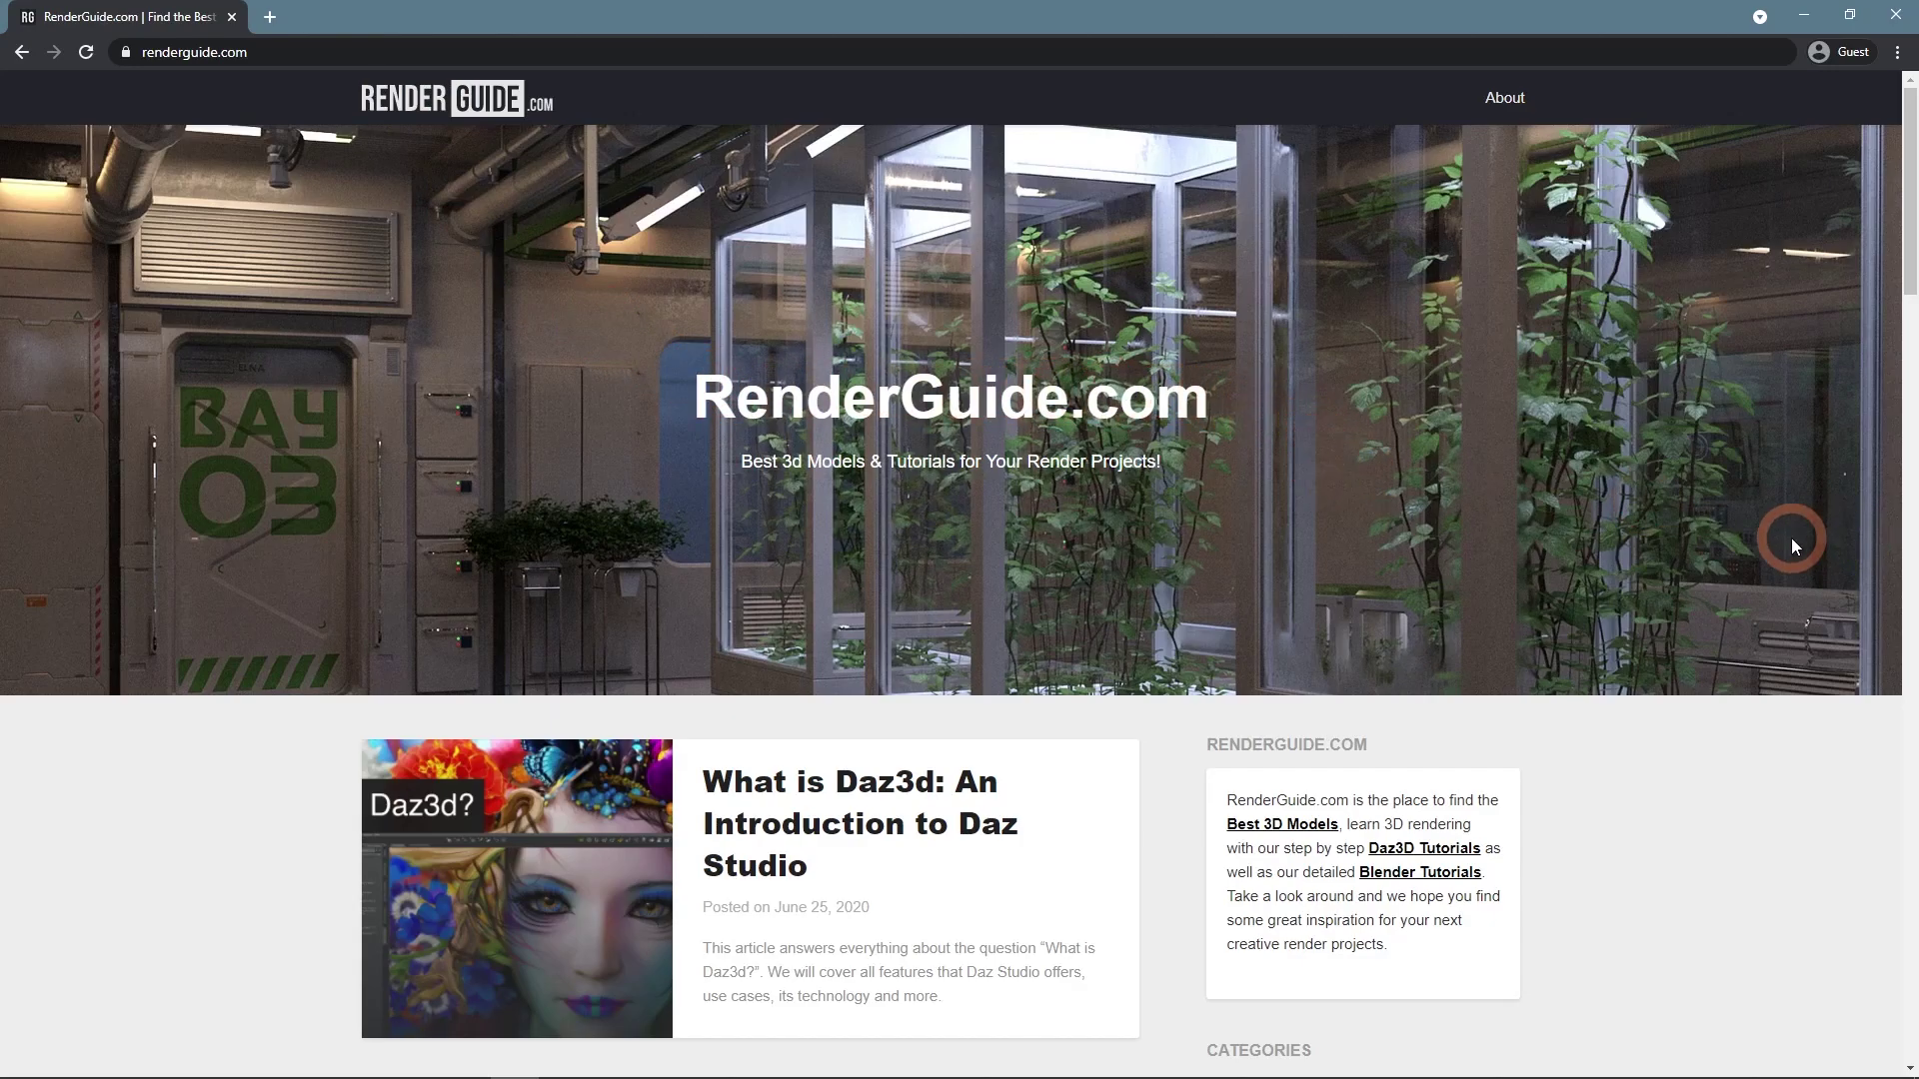
scroll(1791, 538, "down", 4)
scroll(1791, 538, "down", 3)
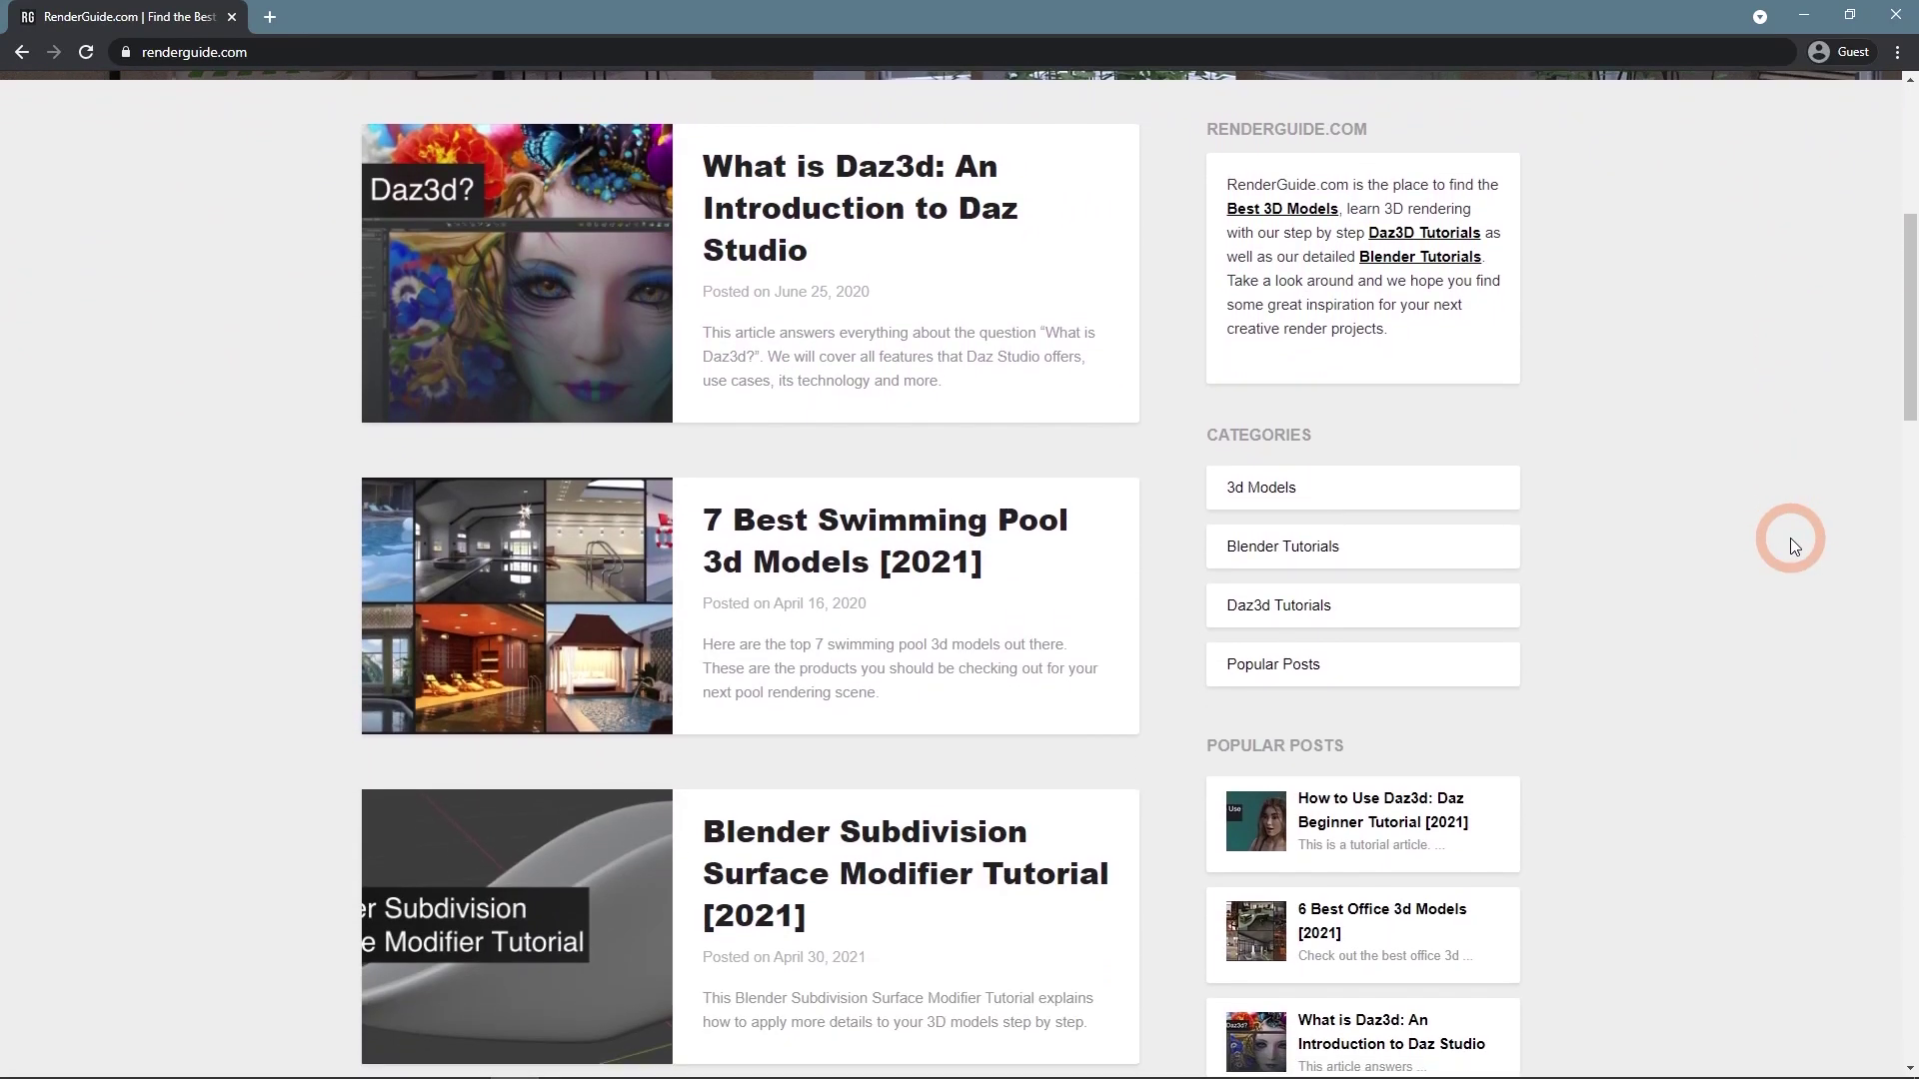